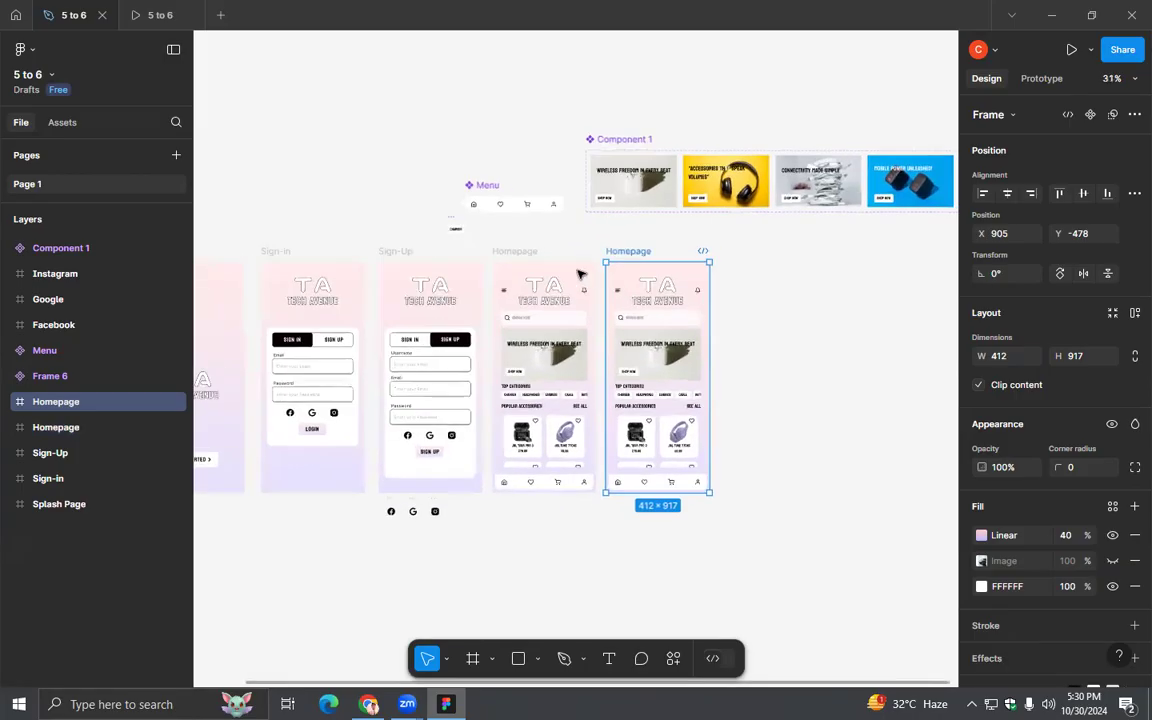
# - Rename the duplicated Homepage frame as "Search Page"
pyautogui.doubleClick(622, 252)
pyautogui.write('Sea')
pyautogui.write('rch')
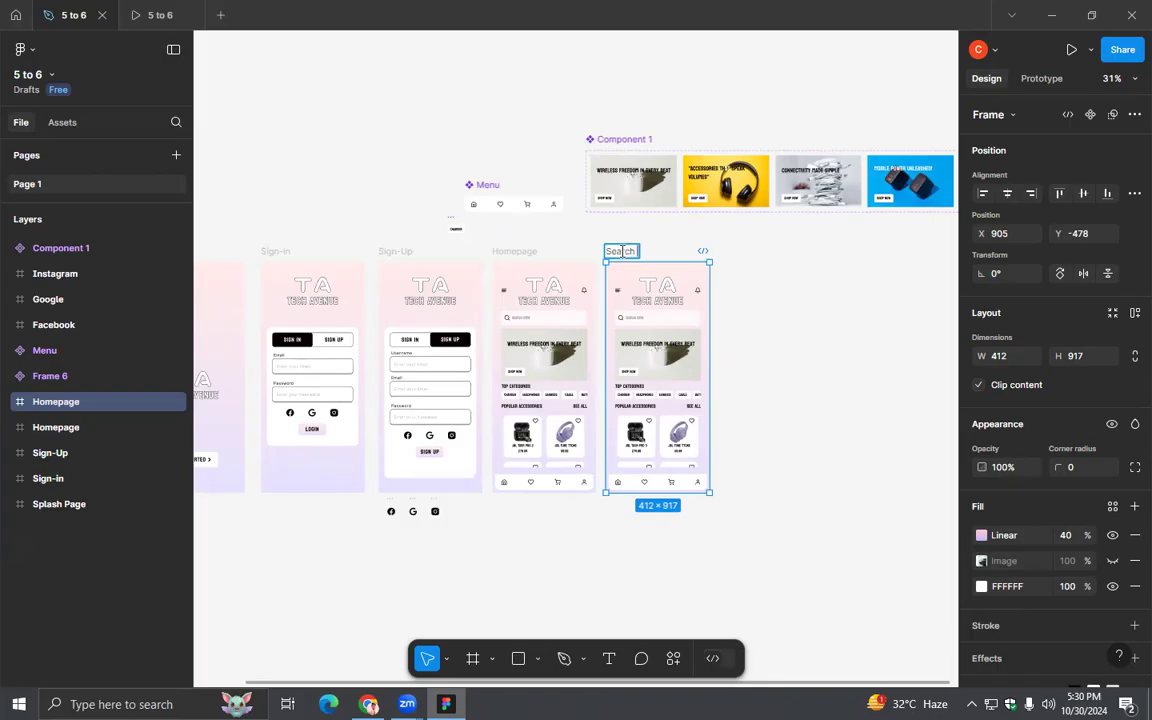
pyautogui.write(' Page')
pyautogui.press('Return')
pyautogui.click(826, 348)
# - Delete the banner, the Top Categories heading and the row of category chips from the Search Page frame
pyautogui.scroll(5, 779, 380)
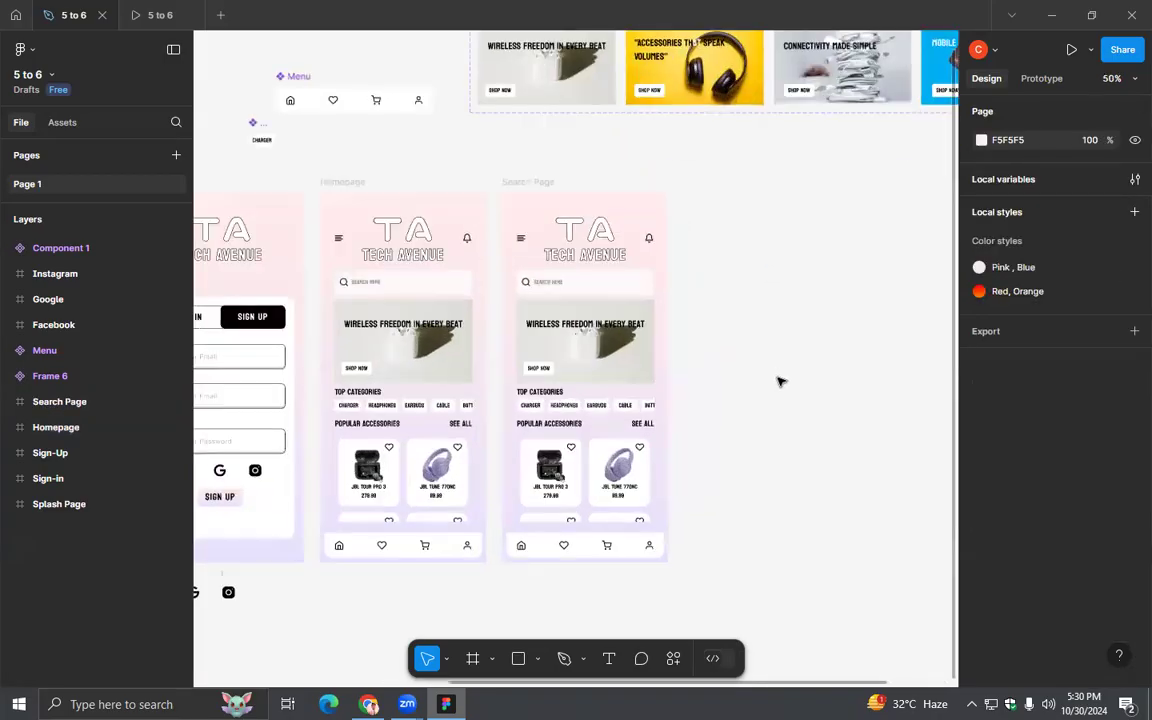
pyautogui.scroll(-2, 715, 380)
pyautogui.hscroll(-1, 715, 380)
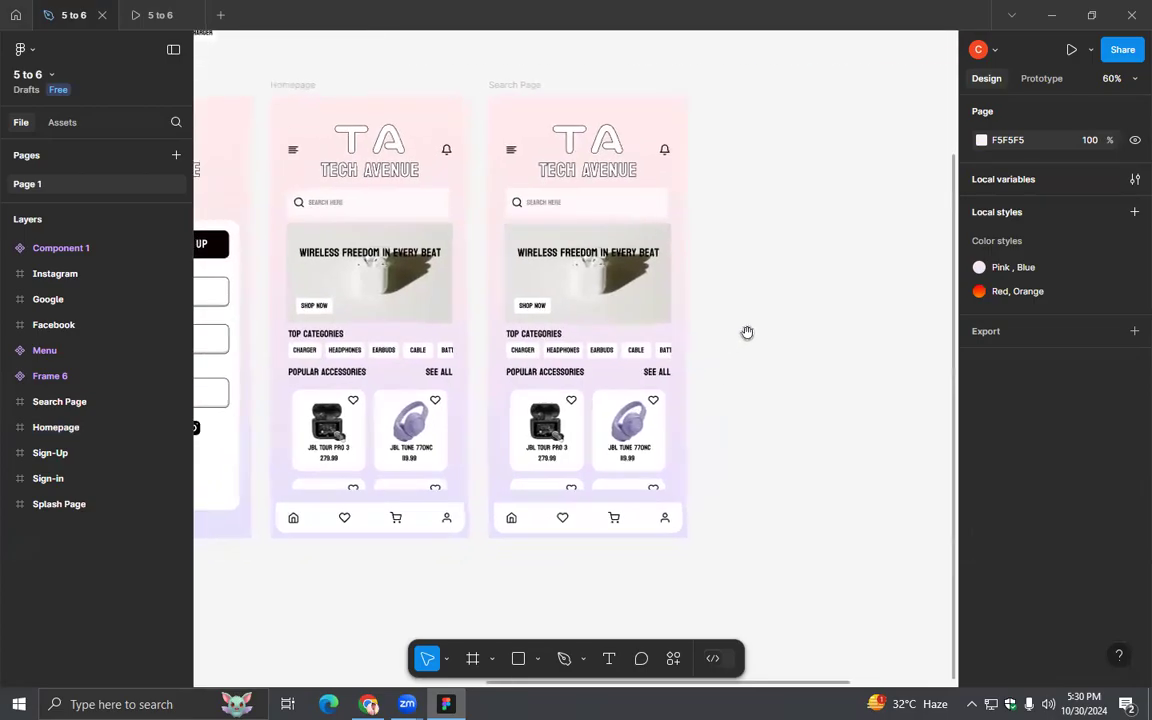
pyautogui.click(604, 310)
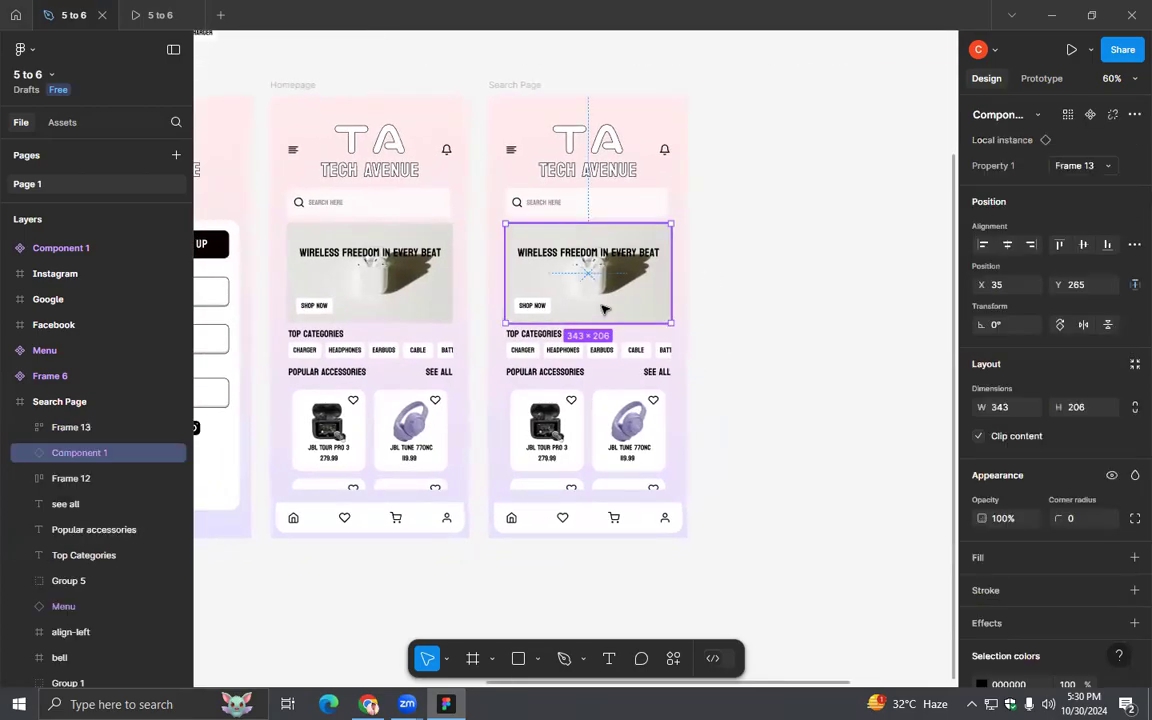
pyautogui.press('Delete')
pyautogui.click(523, 335)
pyautogui.press('Delete')
pyautogui.click(516, 349)
pyautogui.press('Delete')
# - Delete the Popular Accessories heading, the See All text and the product card grid from the Search Page frame
pyautogui.click(532, 372)
pyautogui.press('Delete')
pyautogui.click(652, 377)
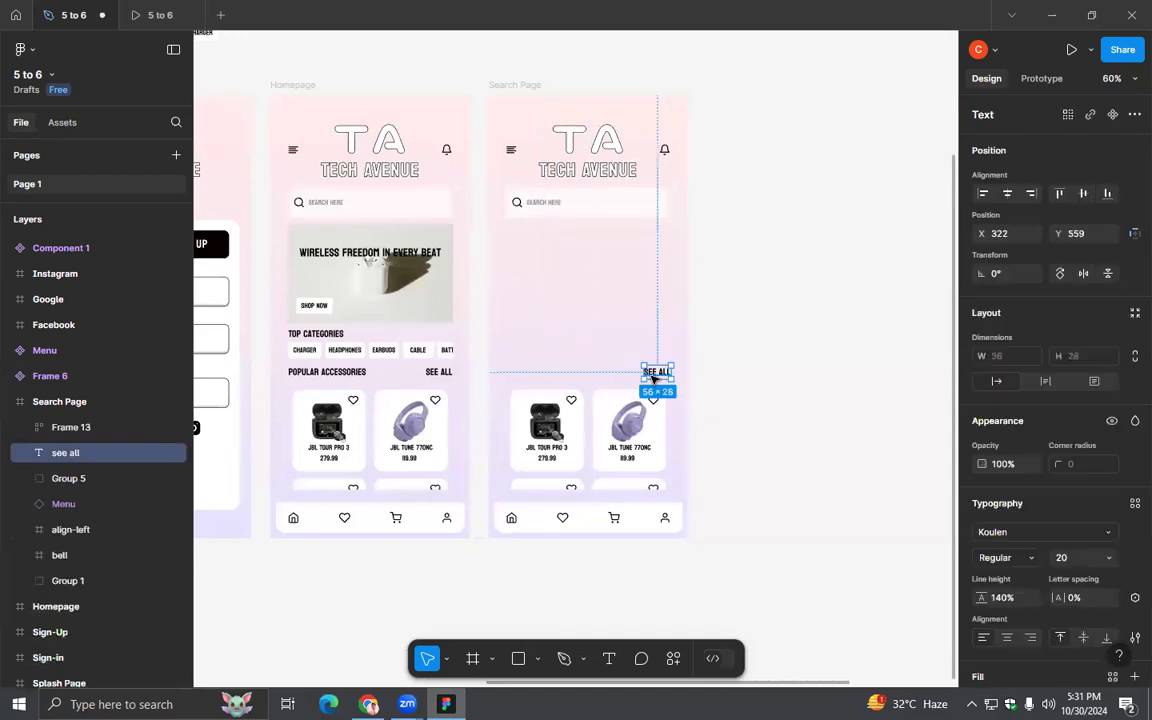
pyautogui.press('Delete')
pyautogui.click(652, 450)
pyautogui.press('Delete')
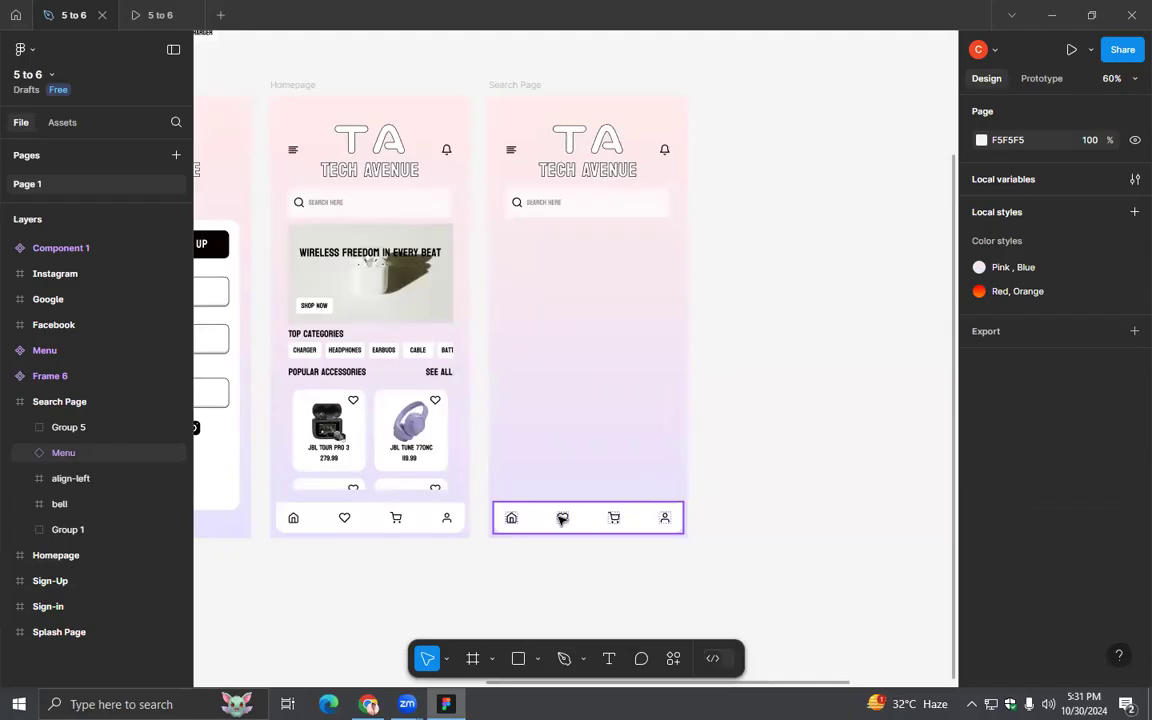
# - Switch to Chrome and look through the Google image results for mobile accessories app search page designs
pyautogui.click(545, 517)
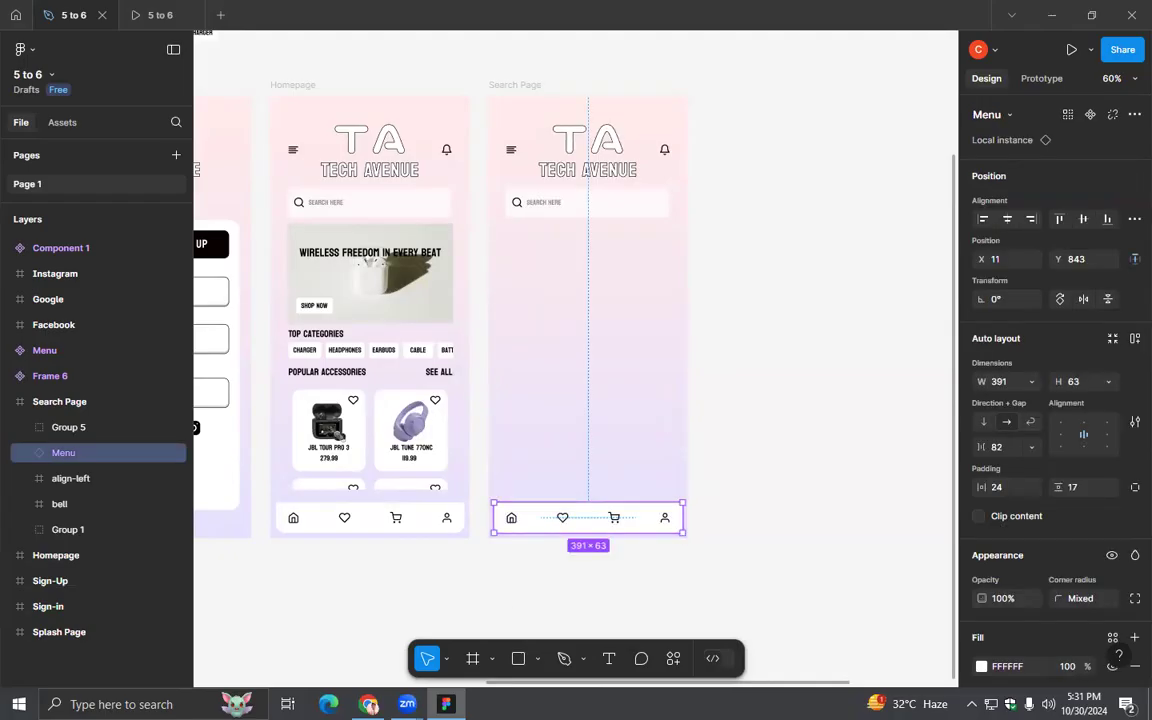
pyautogui.hotkey('alt', 'Tab')
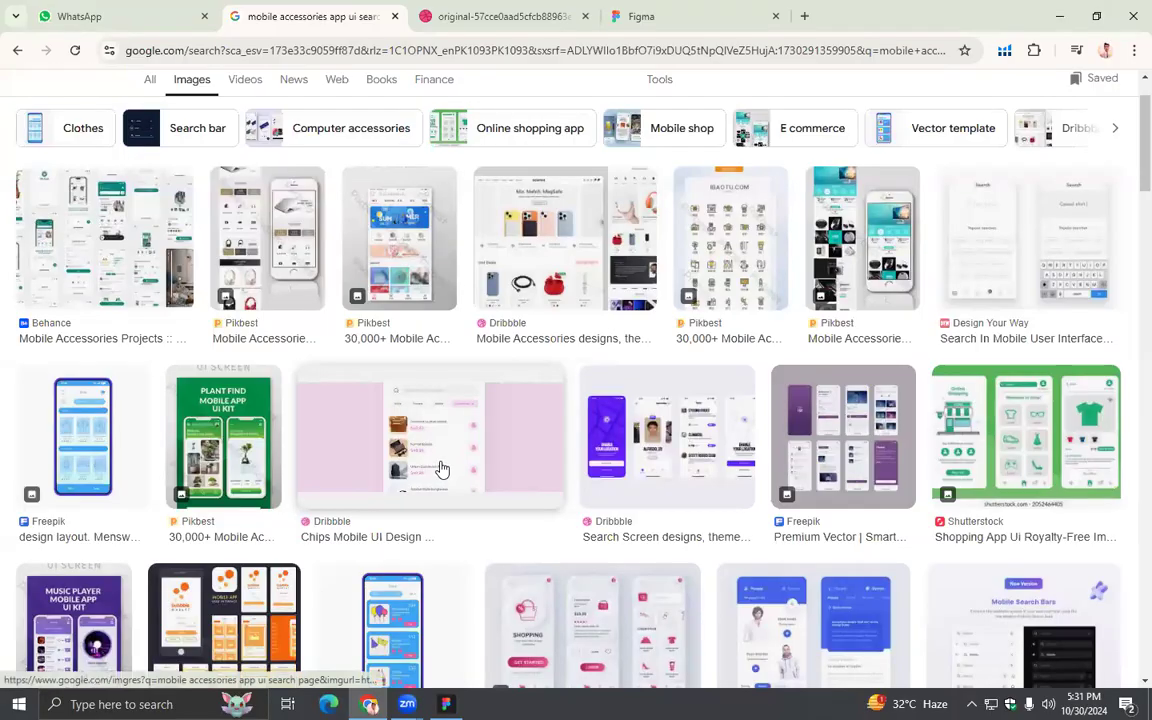
pyautogui.scroll(-5, 203, 386)
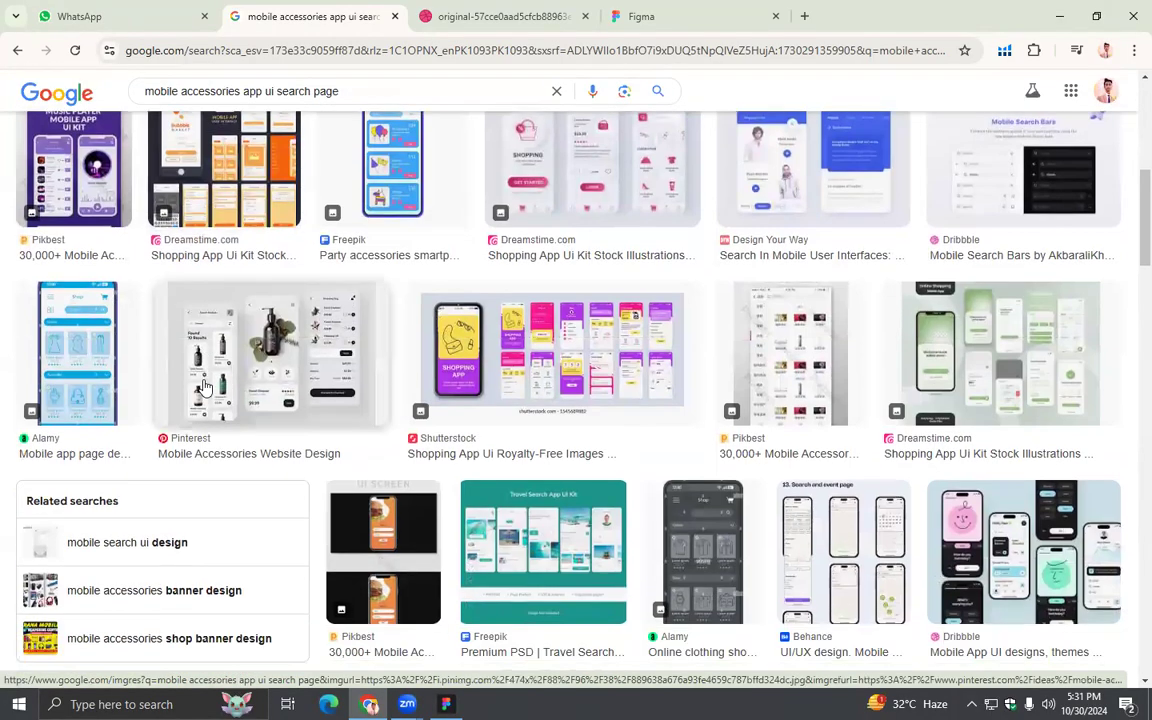
pyautogui.scroll(-5, 203, 386)
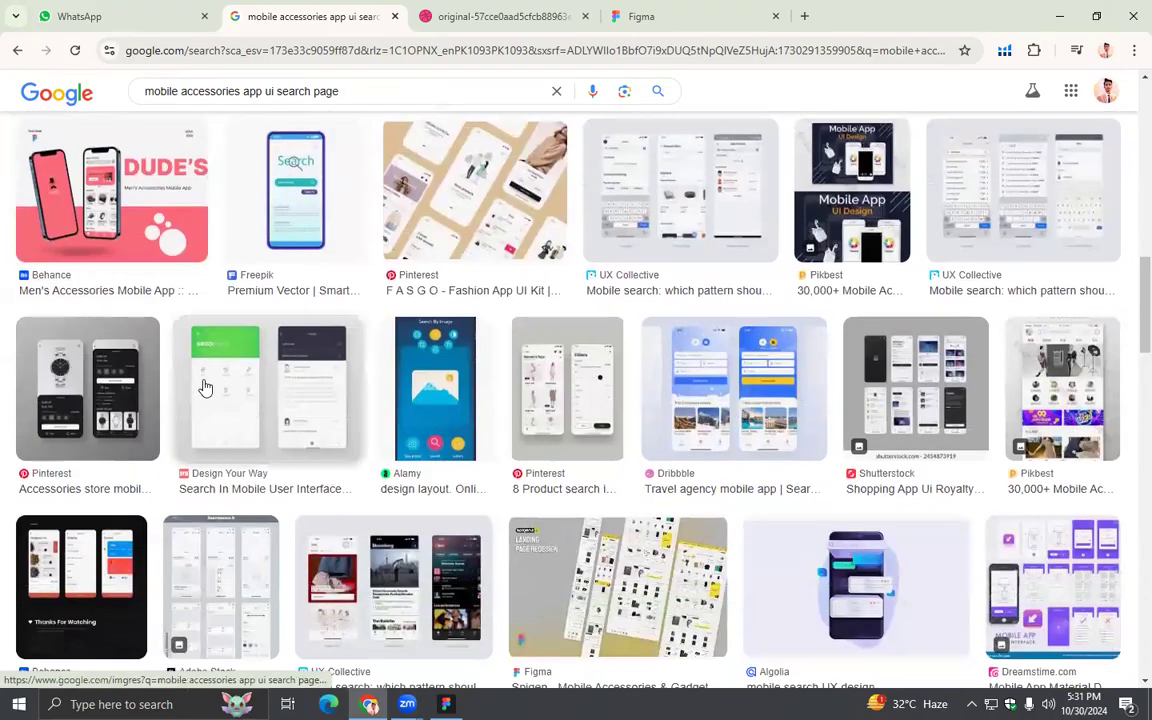
pyautogui.scroll(-3, 203, 386)
pyautogui.scroll(3, 203, 386)
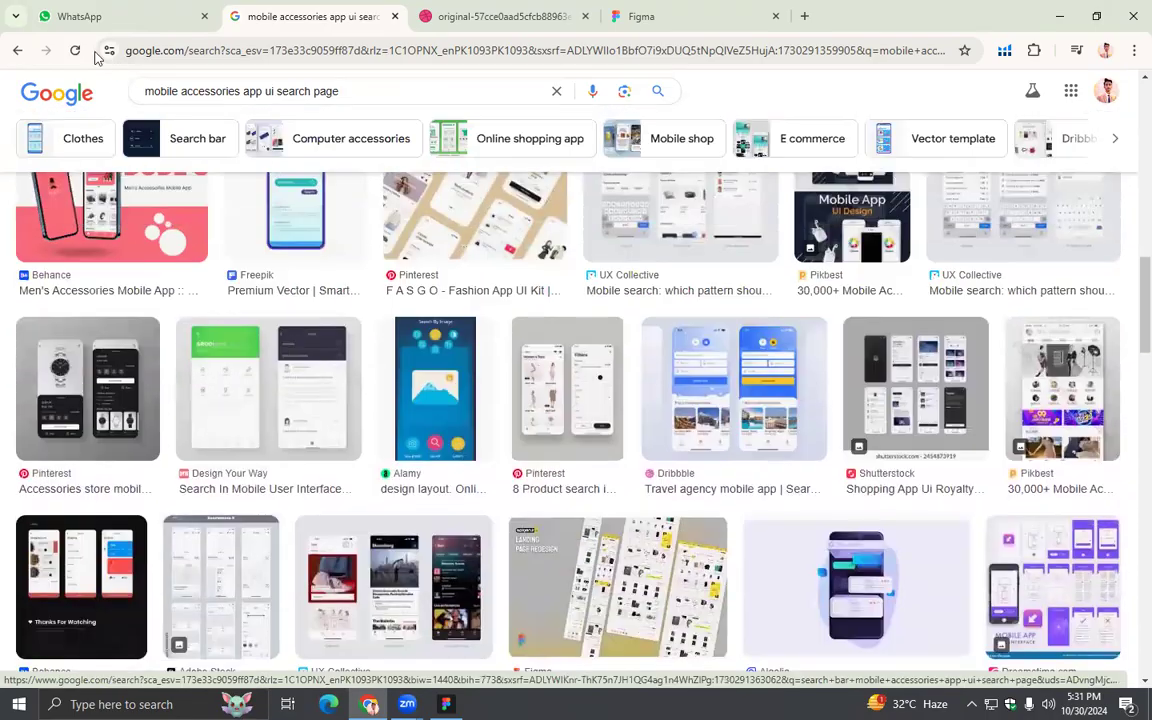
# - Go back from the image results to the Google web results for the mobile accessories app UI search
pyautogui.click(20, 51)
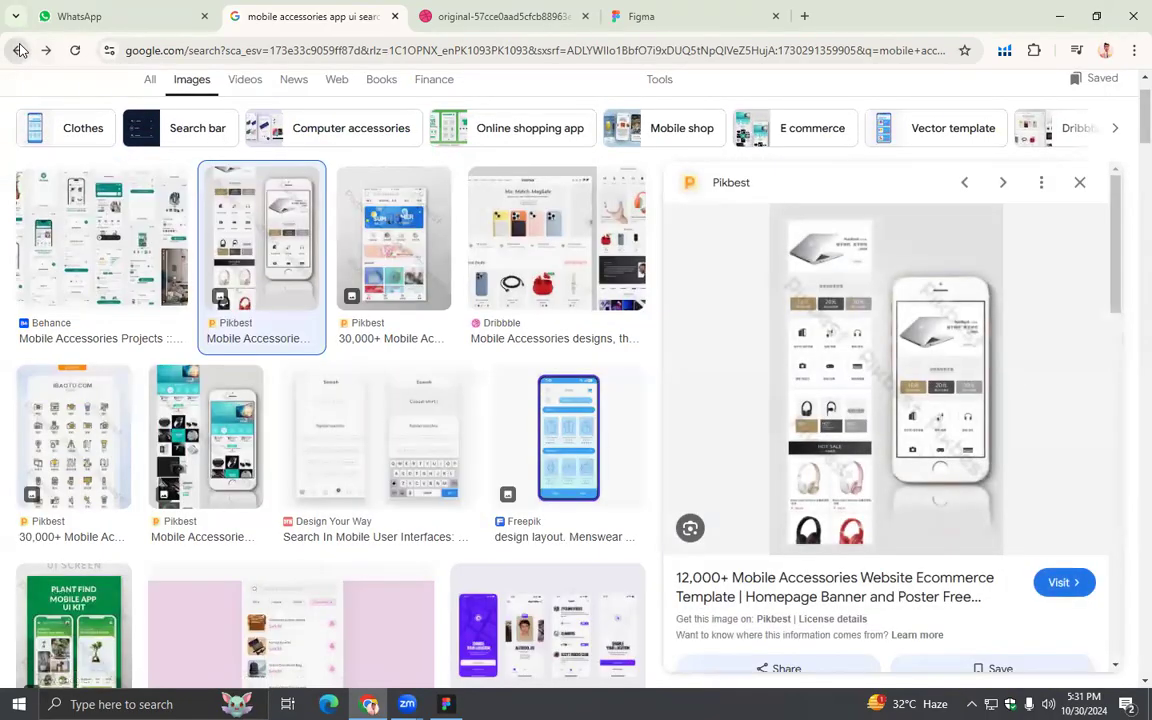
pyautogui.click(20, 51)
pyautogui.click(20, 51)
pyautogui.click(20, 51)
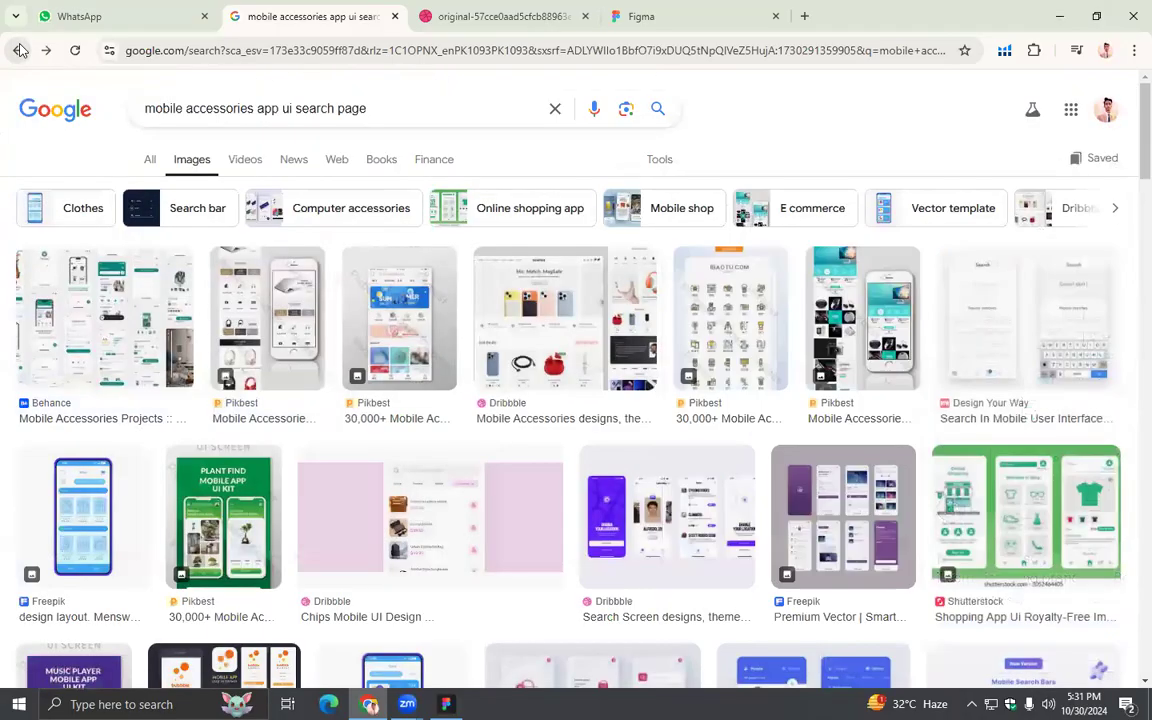
pyautogui.click(20, 51)
pyautogui.click(20, 51)
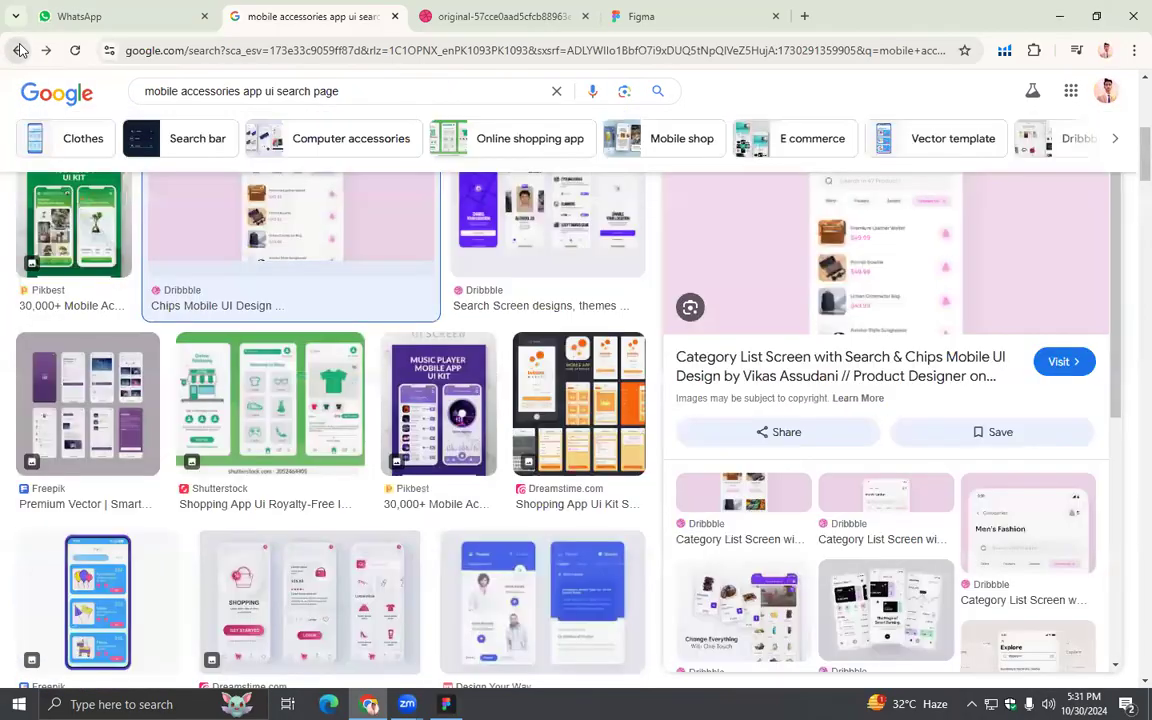
pyautogui.click(20, 51)
pyautogui.click(20, 51)
# - Open Dribbble's mobile accessories designs in a new tab, look through them and dismiss the Google sign-in prompt
pyautogui.rightClick(220, 258)
pyautogui.click(226, 255)
pyautogui.click(625, 18)
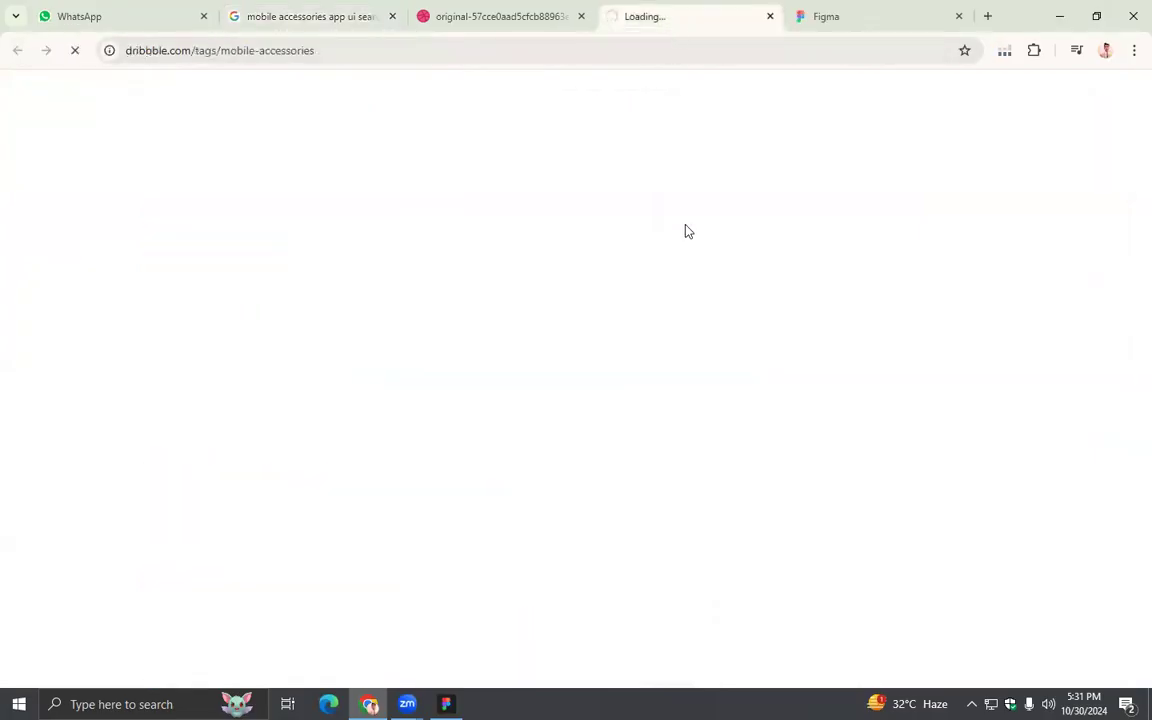
pyautogui.scroll(-5, 686, 231)
pyautogui.scroll(2, 686, 232)
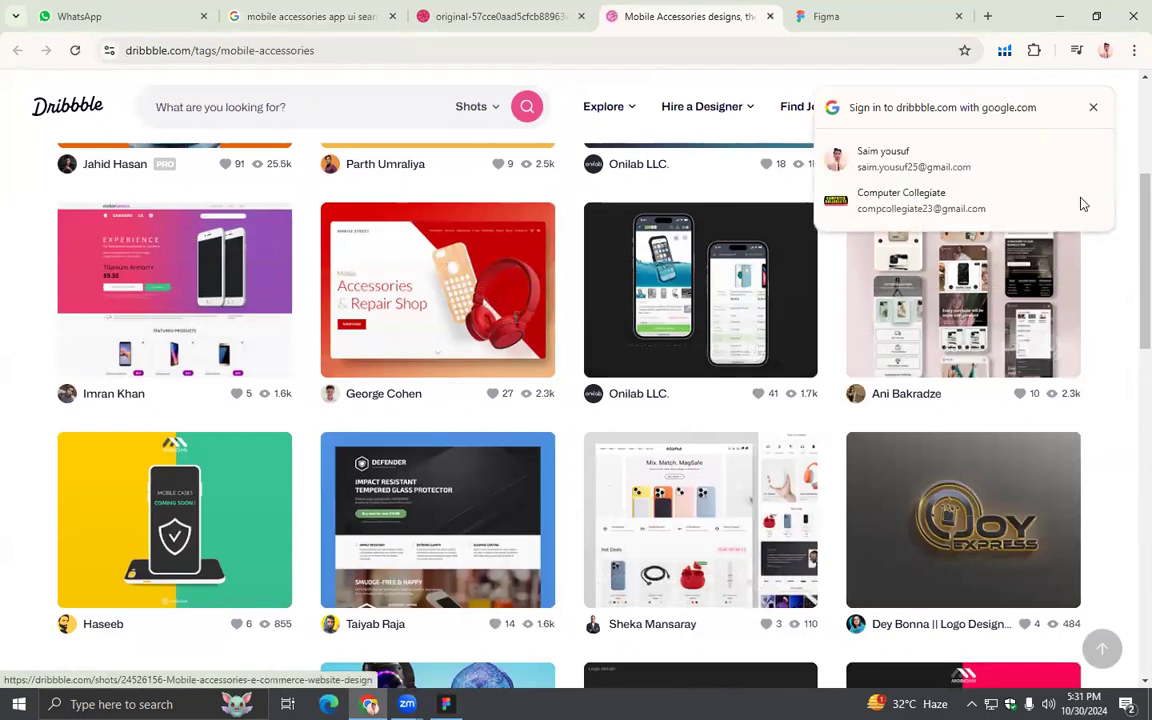
pyautogui.click(1093, 107)
# - Open Pinterest's Mobile Accessories Website Design result from Google in a new tab and look through its designs
pyautogui.click(495, 16)
pyautogui.click(316, 14)
pyautogui.scroll(-5, 278, 432)
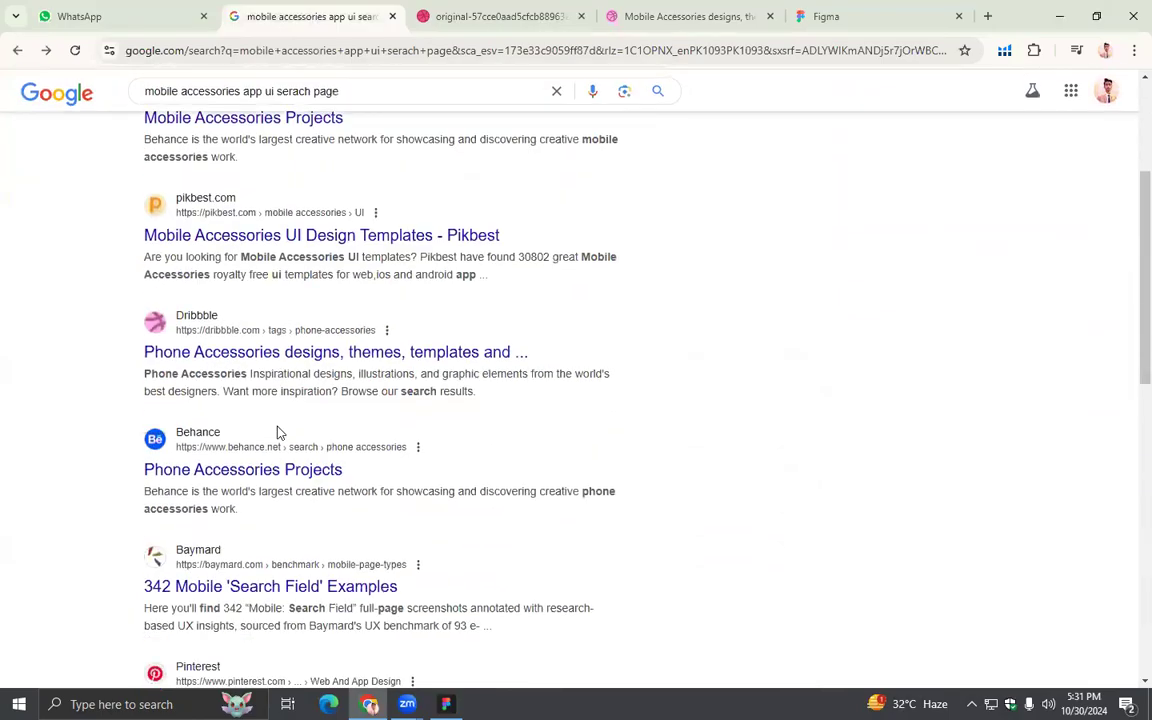
pyautogui.rightClick(254, 401)
pyautogui.click(316, 418)
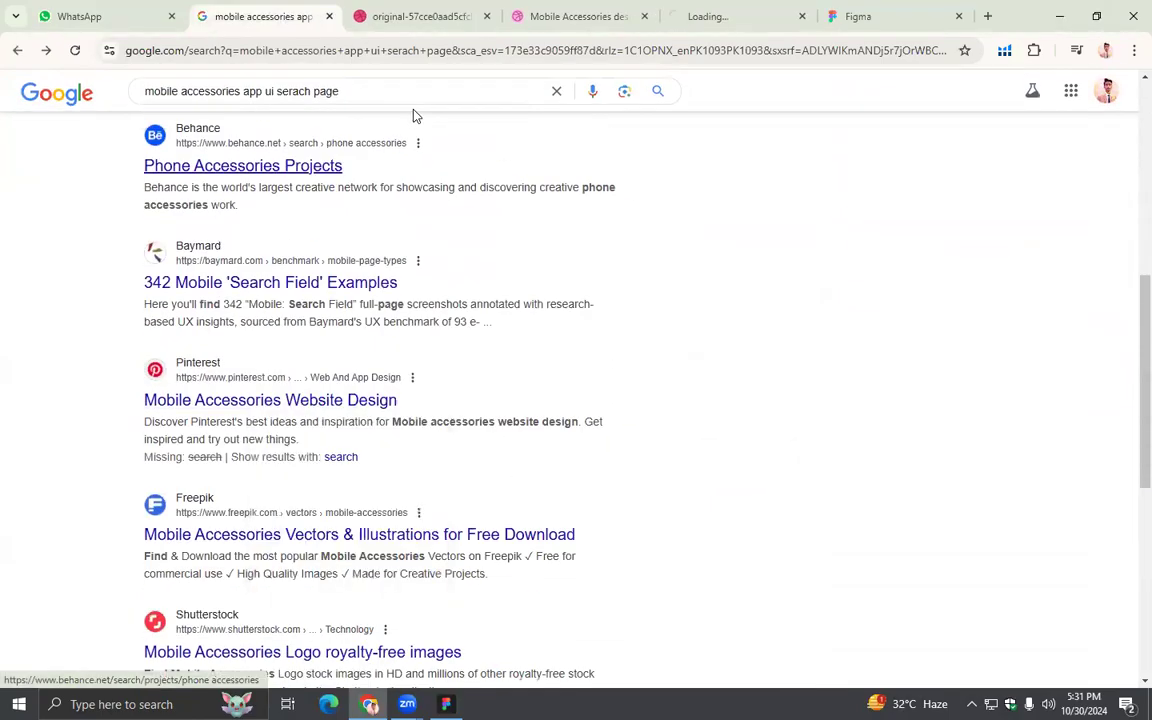
pyautogui.click(735, 16)
pyautogui.scroll(-2, 703, 358)
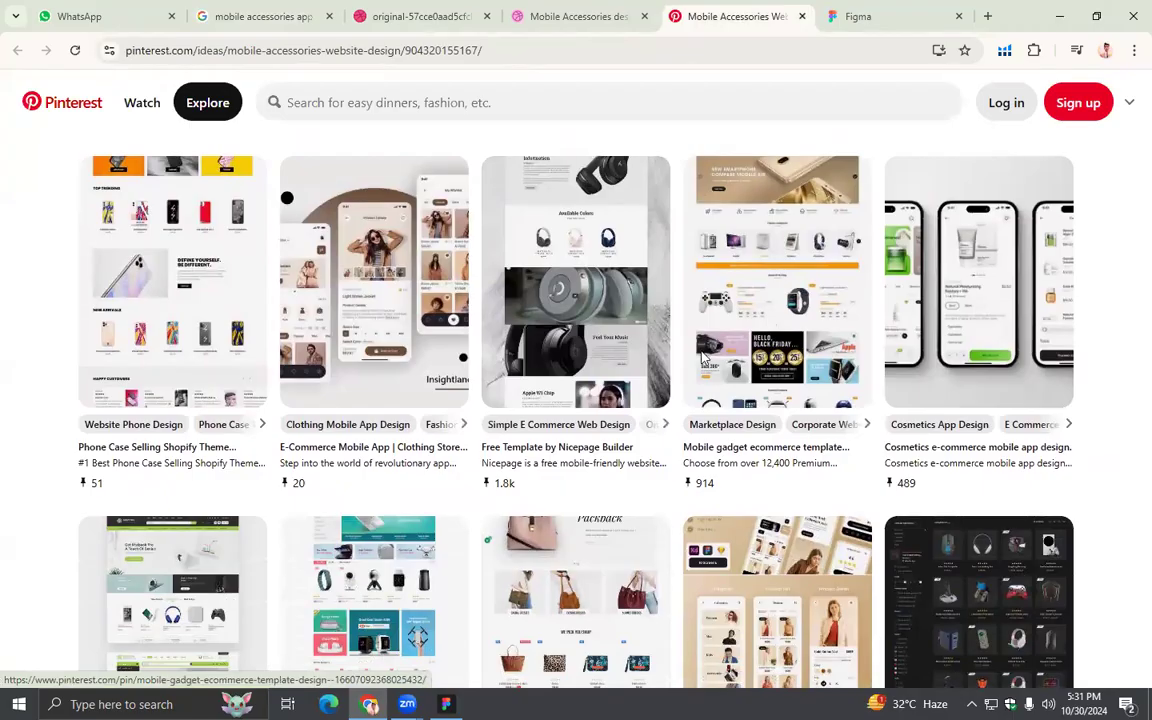
pyautogui.scroll(-2, 703, 357)
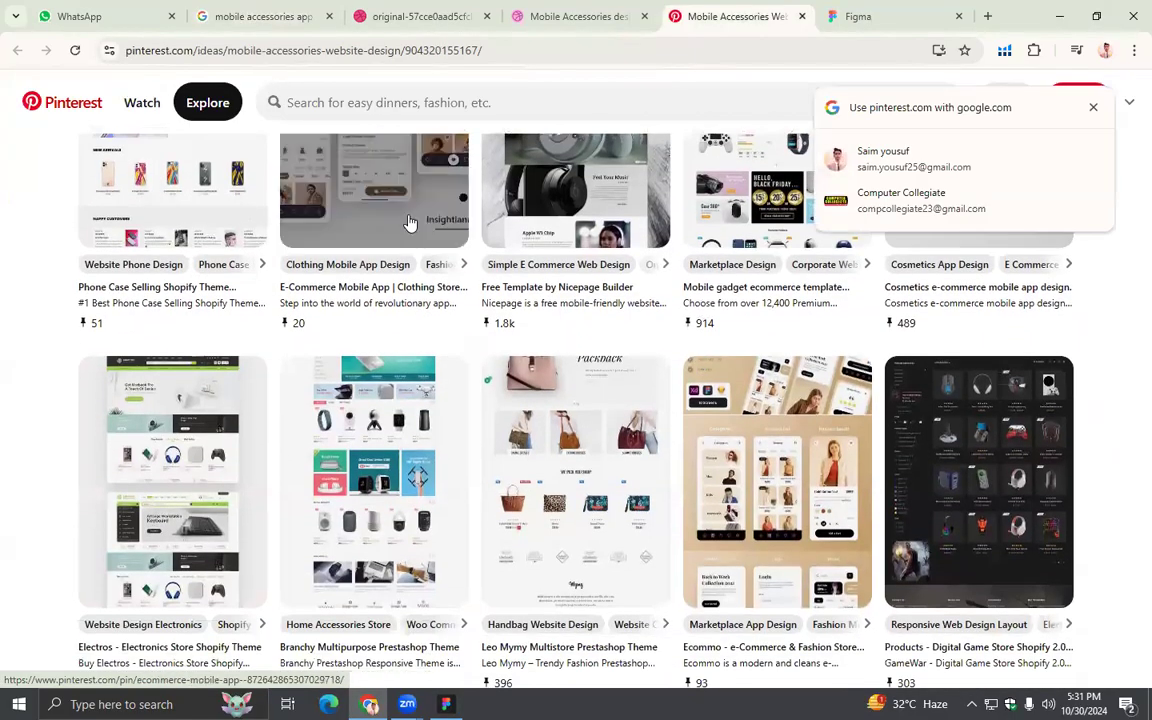
# - View the E-Commerce Mobile App clothing store pin and its related designs, dismissing the Google sign-in prompt
pyautogui.click(462, 310)
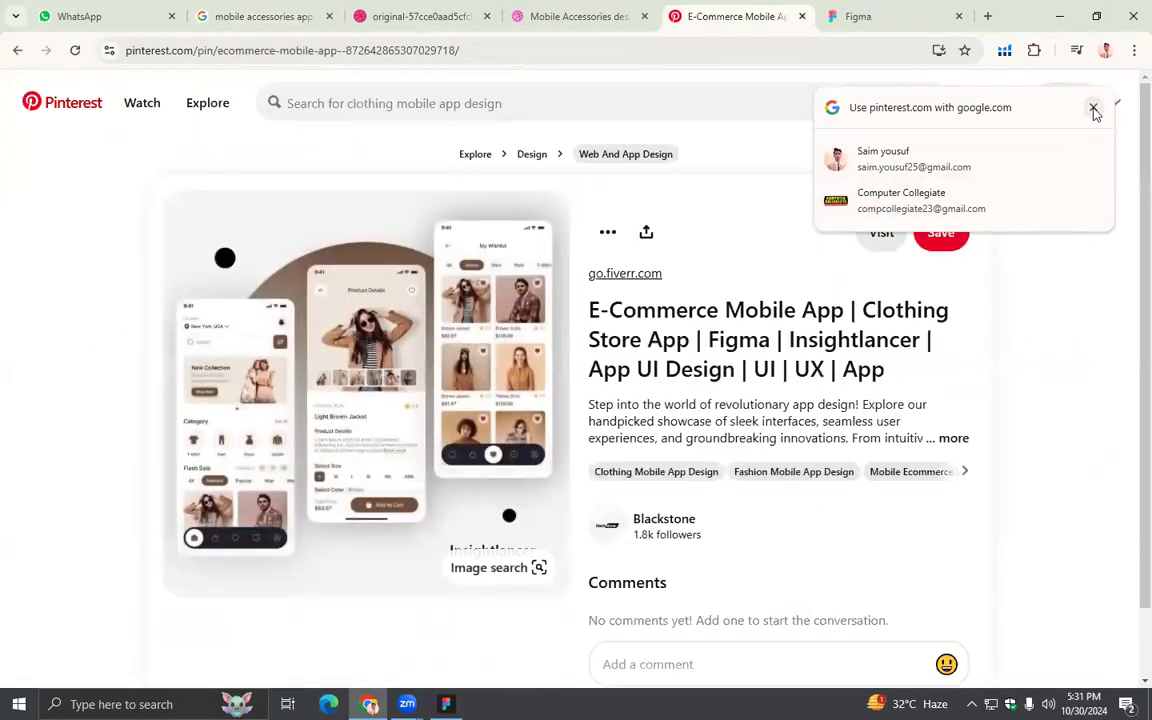
pyautogui.click(1093, 107)
pyautogui.scroll(-10, 482, 350)
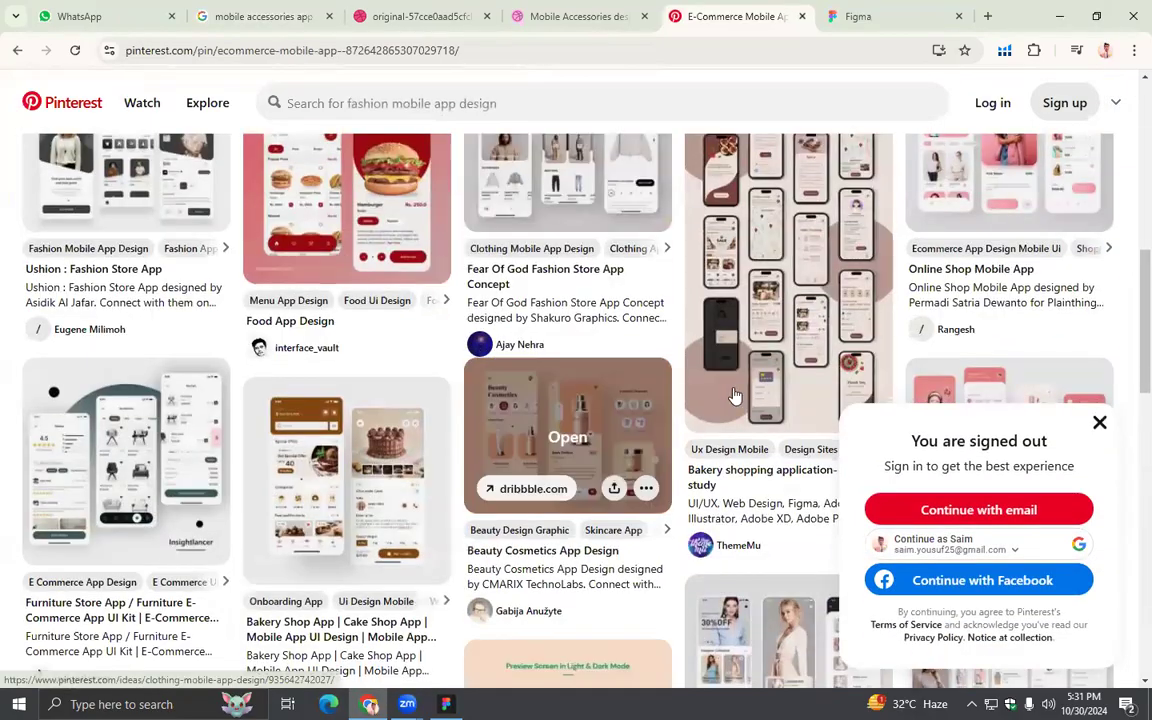
# - Open the "Bakery shopping application- case study" pin and examine its app screens for layout ideas
pyautogui.click(778, 311)
pyautogui.scroll(-1, 442, 365)
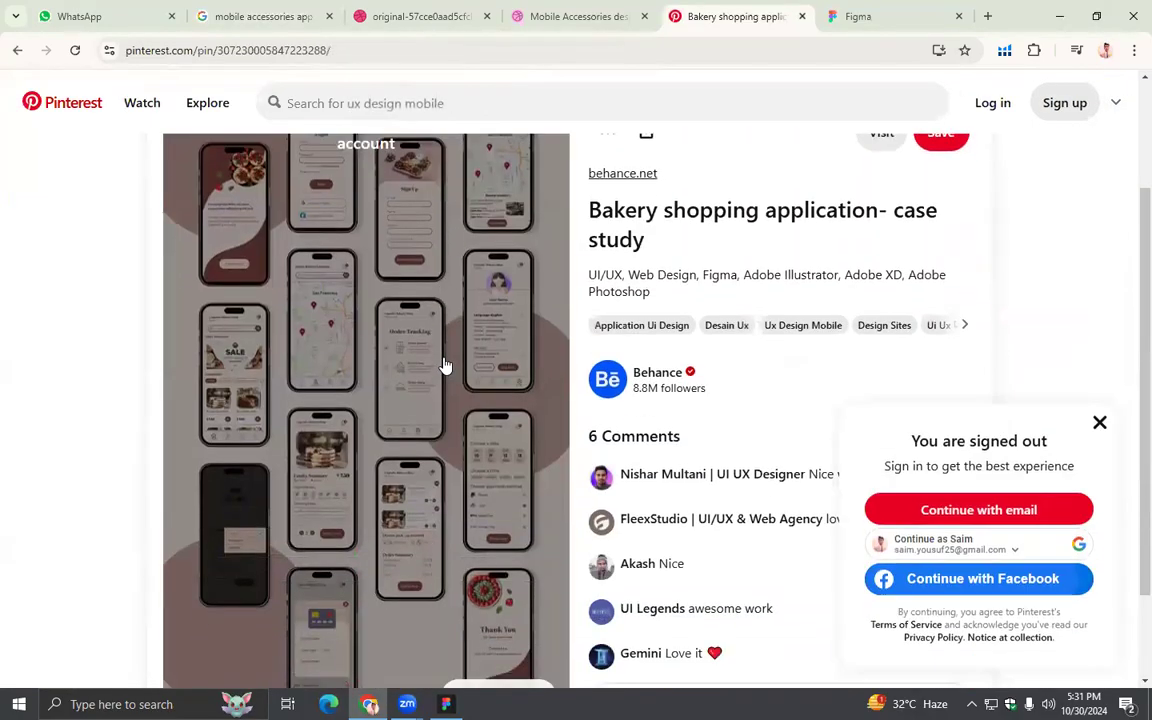
pyautogui.scroll(-2, 446, 365)
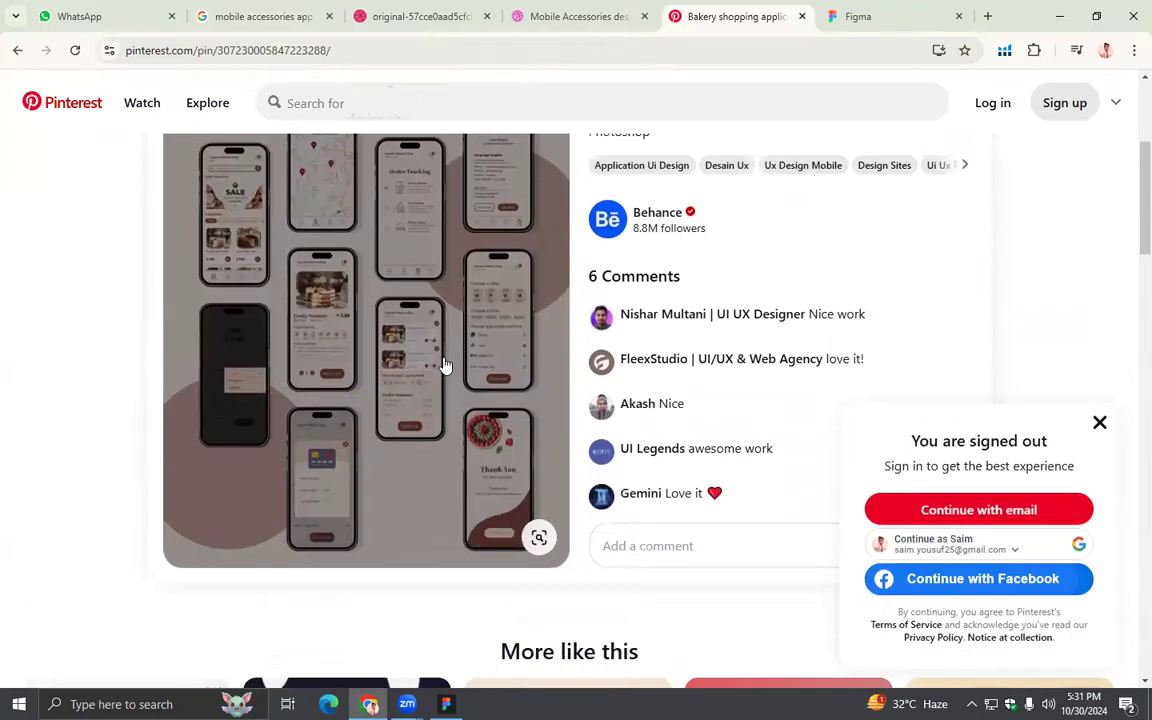
pyautogui.scroll(1, 446, 365)
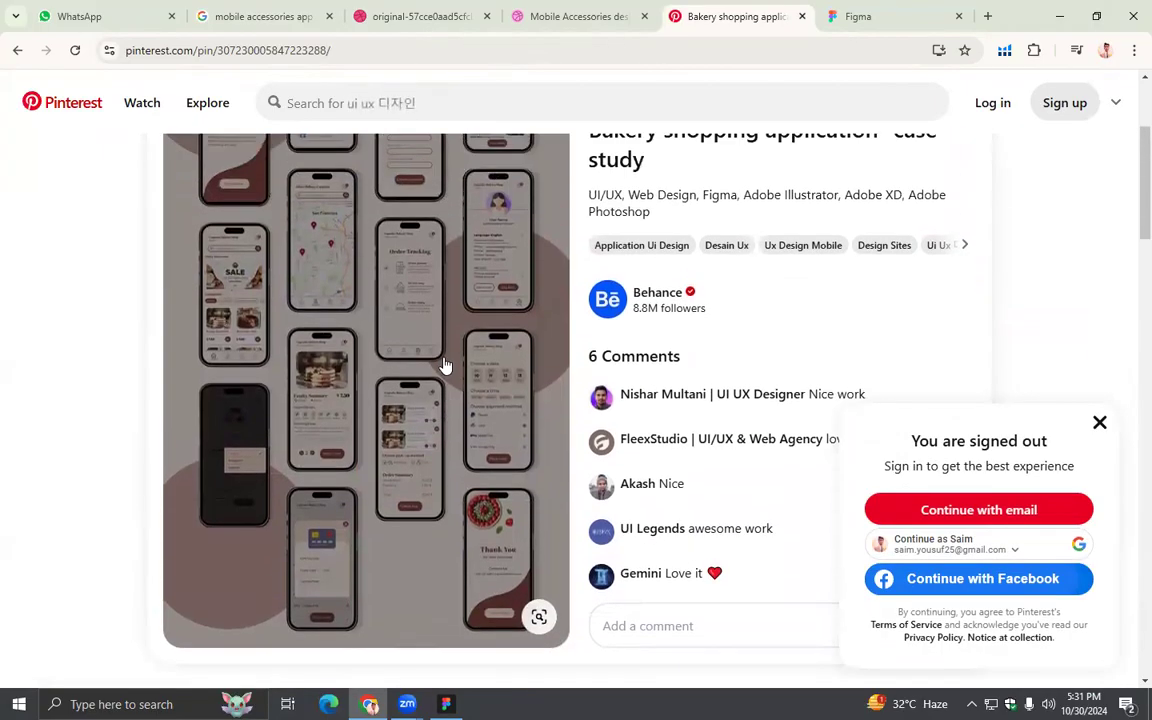
pyautogui.scroll(1, 446, 365)
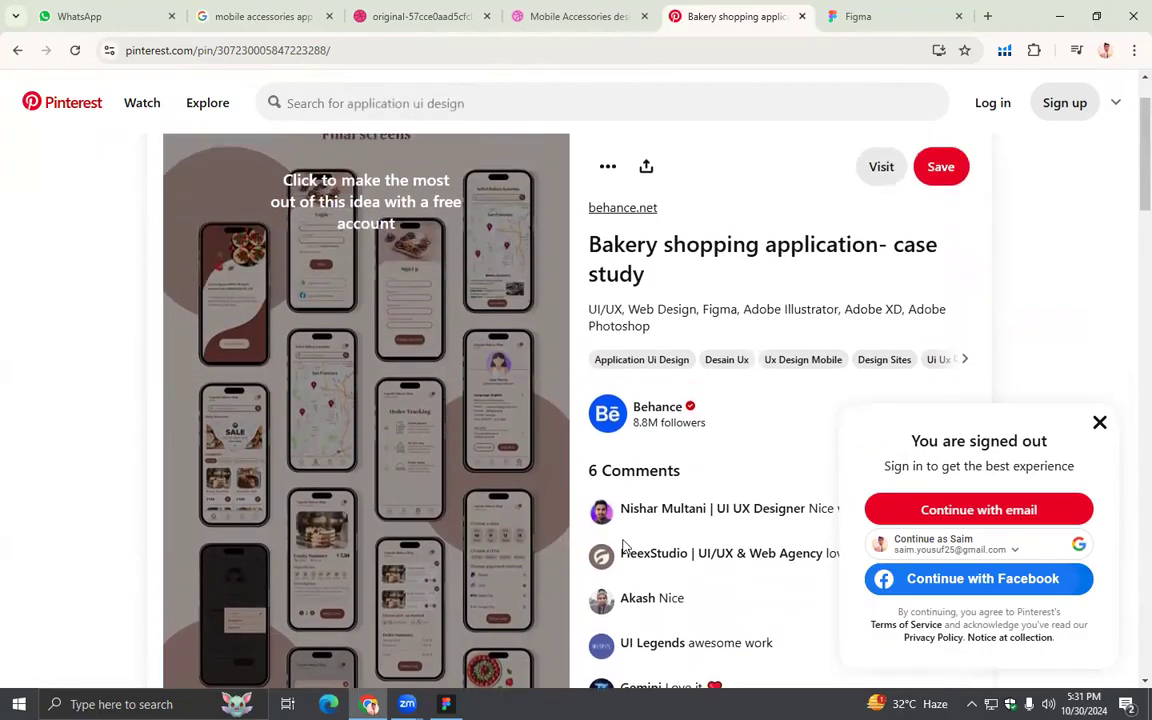
# - Switch back to Figma and delete the navigation menu bar from the Search Page frame
pyautogui.hotkey('alt', 'Tab')
pyautogui.press('Delete')
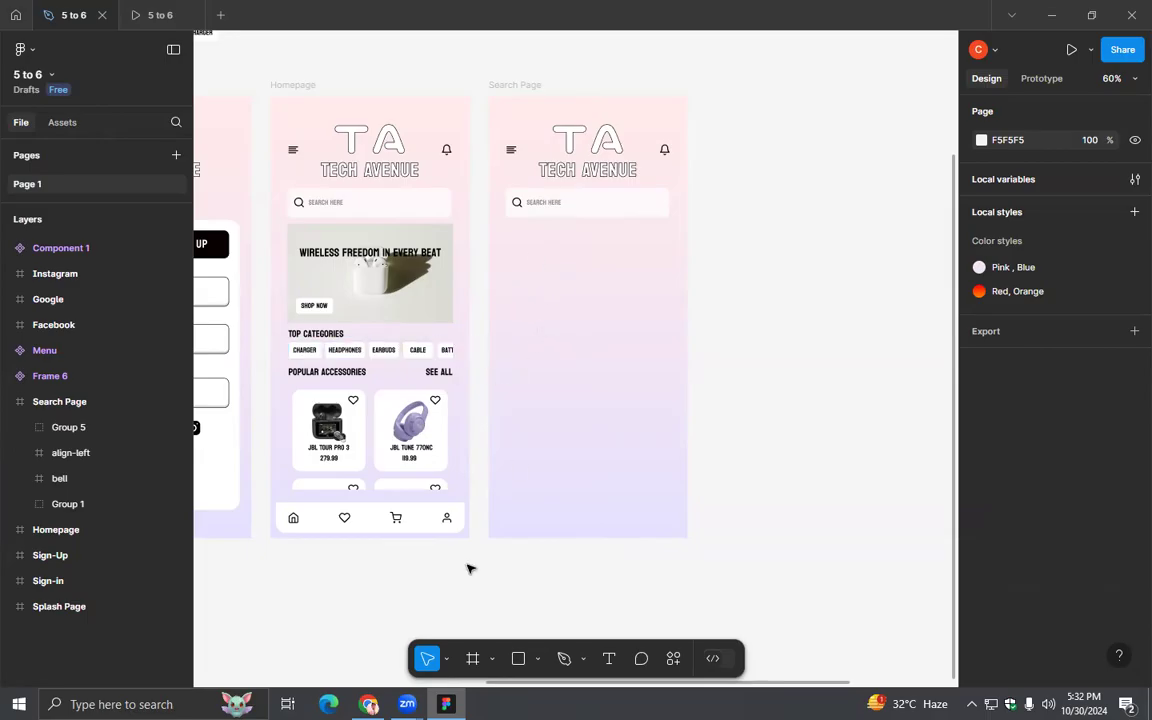
pyautogui.click(607, 658)
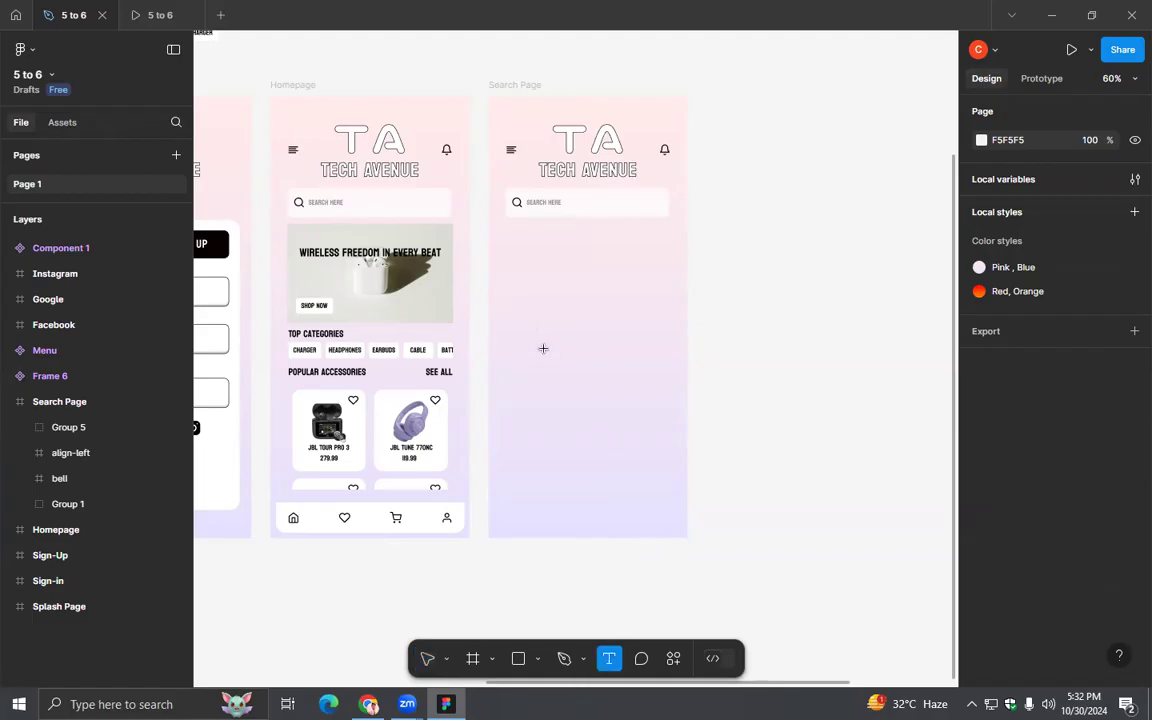
pyautogui.click(521, 246)
pyautogui.keyDown('ctrl'); pyautogui.scroll(5, 598, 316); pyautogui.keyUp('ctrl')
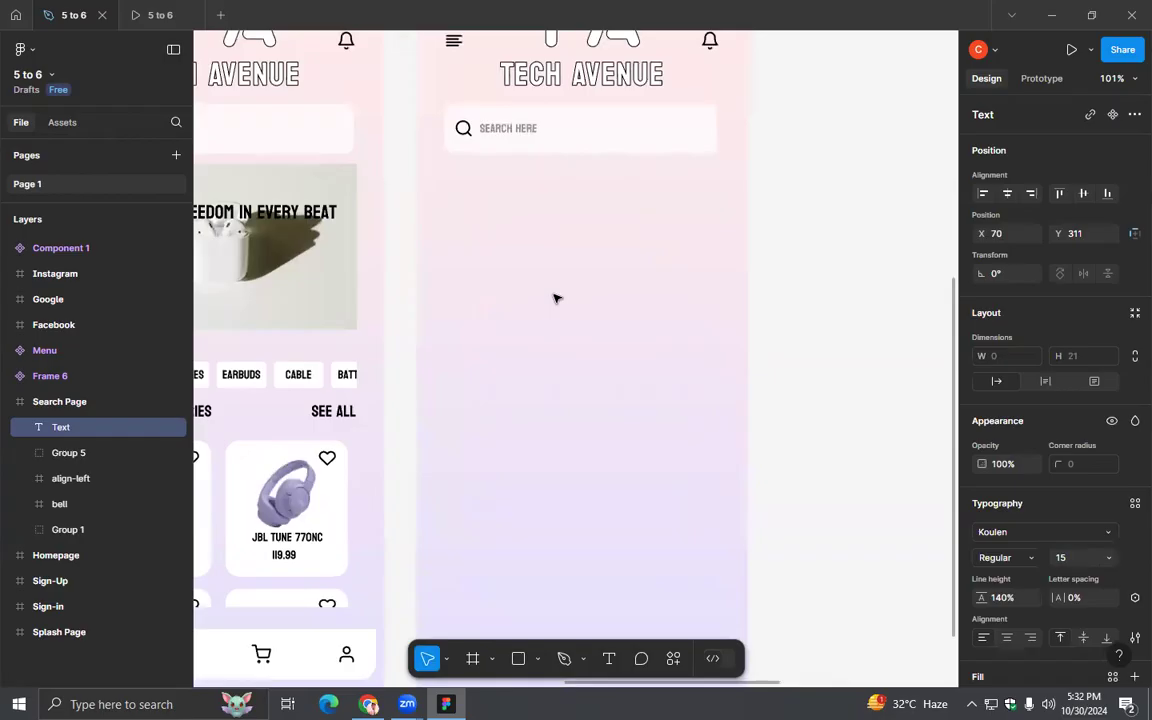
pyautogui.press('Escape')
pyautogui.click(483, 276)
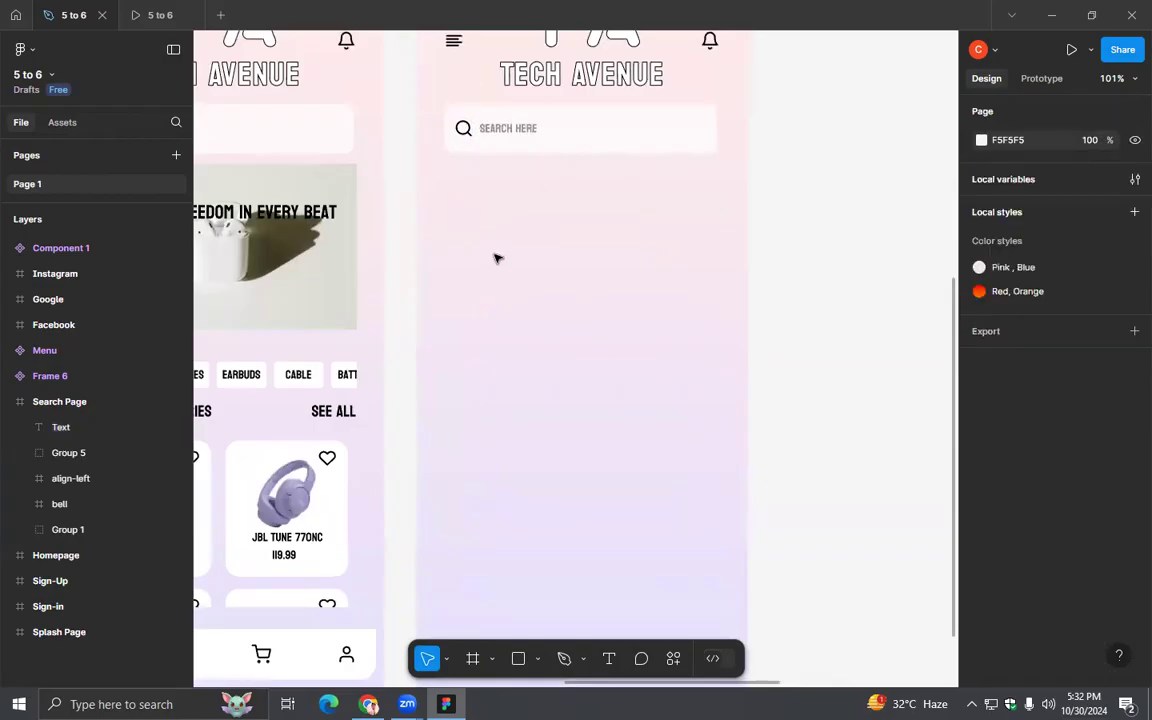
# - Add the text "Charger" below the search bar in the Search Page frame
pyautogui.click(607, 659)
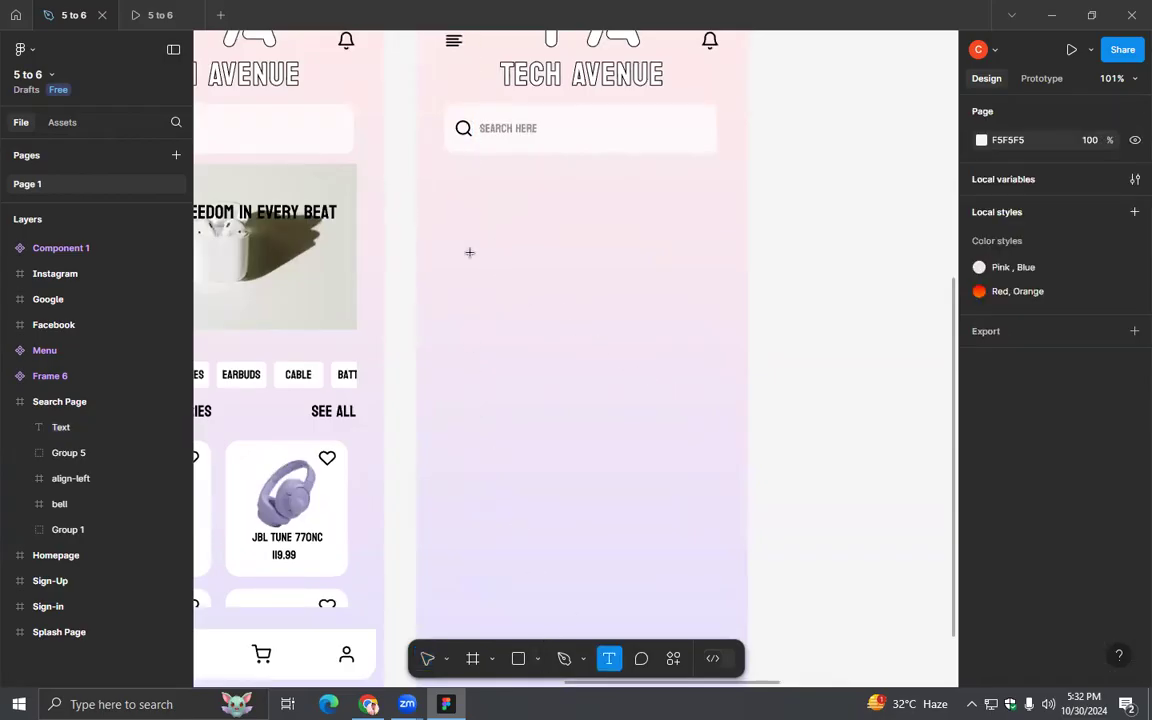
pyautogui.click(654, 417)
pyautogui.write('Cha')
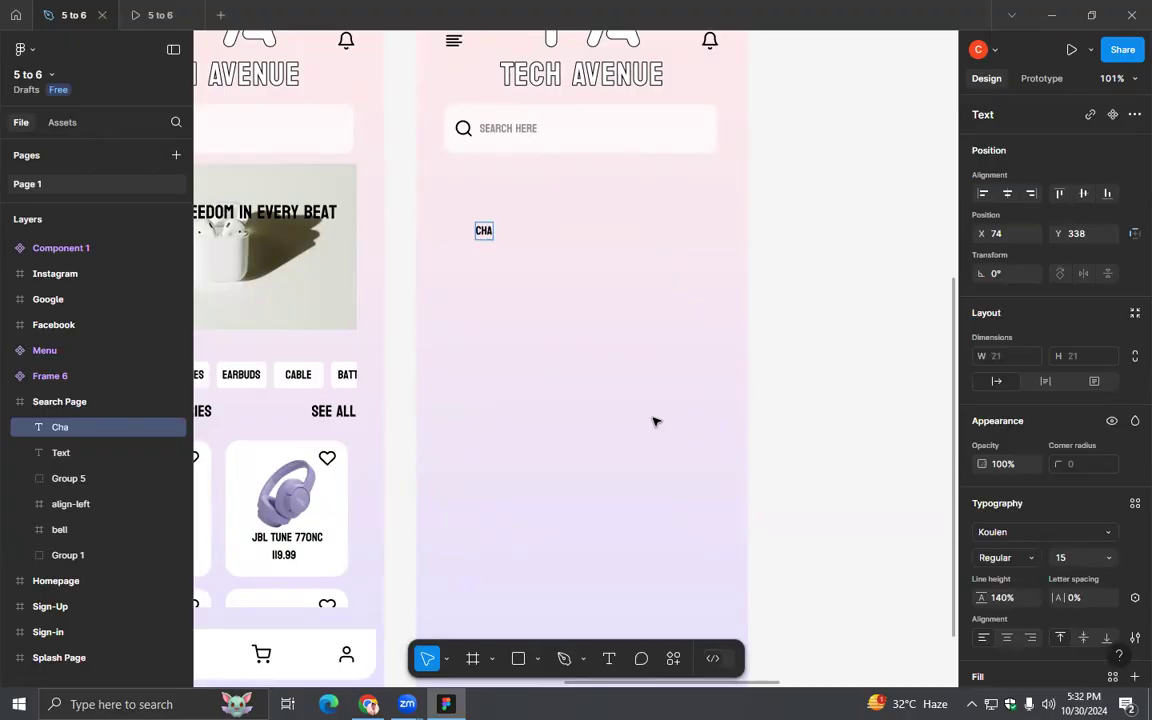
pyautogui.press('BackSpace')
pyautogui.press('BackSpace')
pyautogui.write('a')
pyautogui.press('BackSpace')
pyautogui.write('haRGER')
pyautogui.press('Escape')
pyautogui.press('Escape')
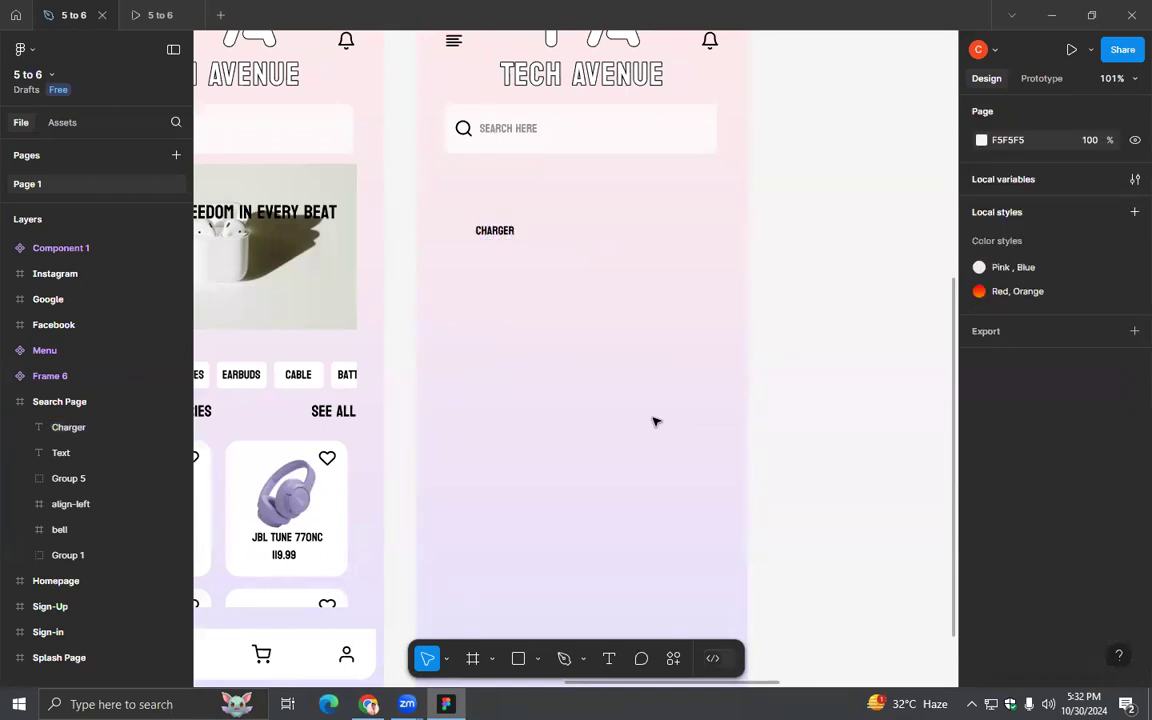
# - Search the plugins for "icon" and run the Feather Icons plugin
pyautogui.click(673, 658)
pyautogui.click(535, 398)
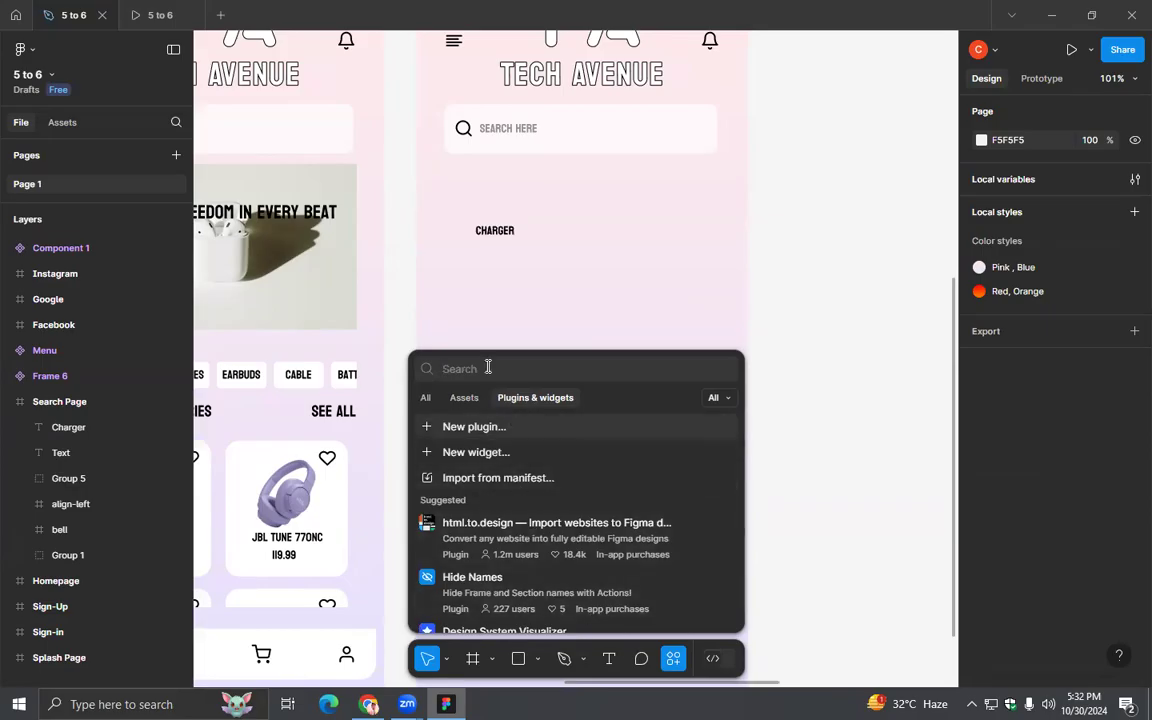
pyautogui.write('icon')
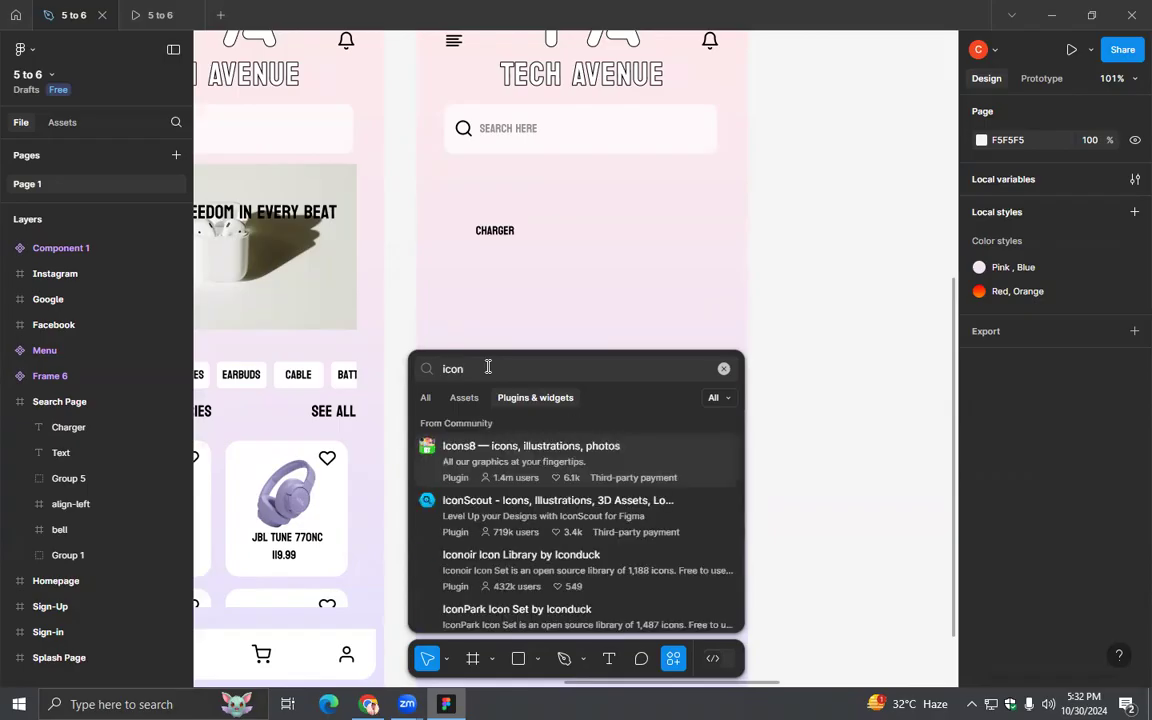
pyautogui.scroll(-3, 488, 420)
pyautogui.scroll(-8, 503, 488)
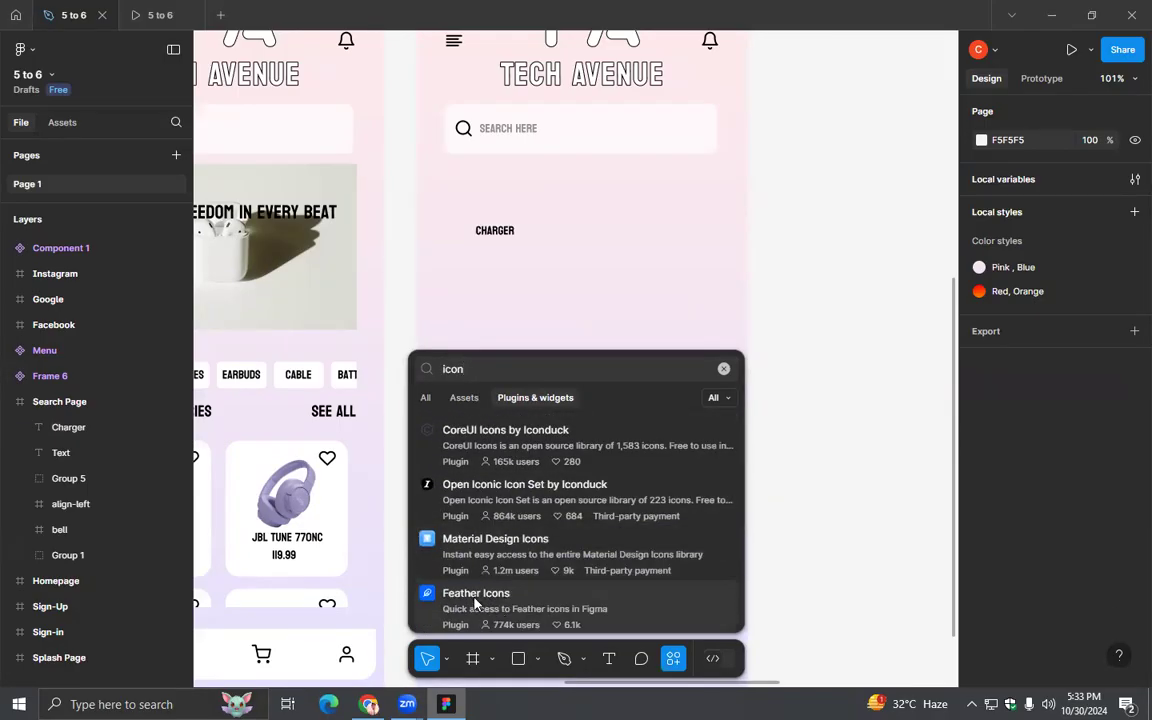
pyautogui.click(482, 602)
pyautogui.click(708, 617)
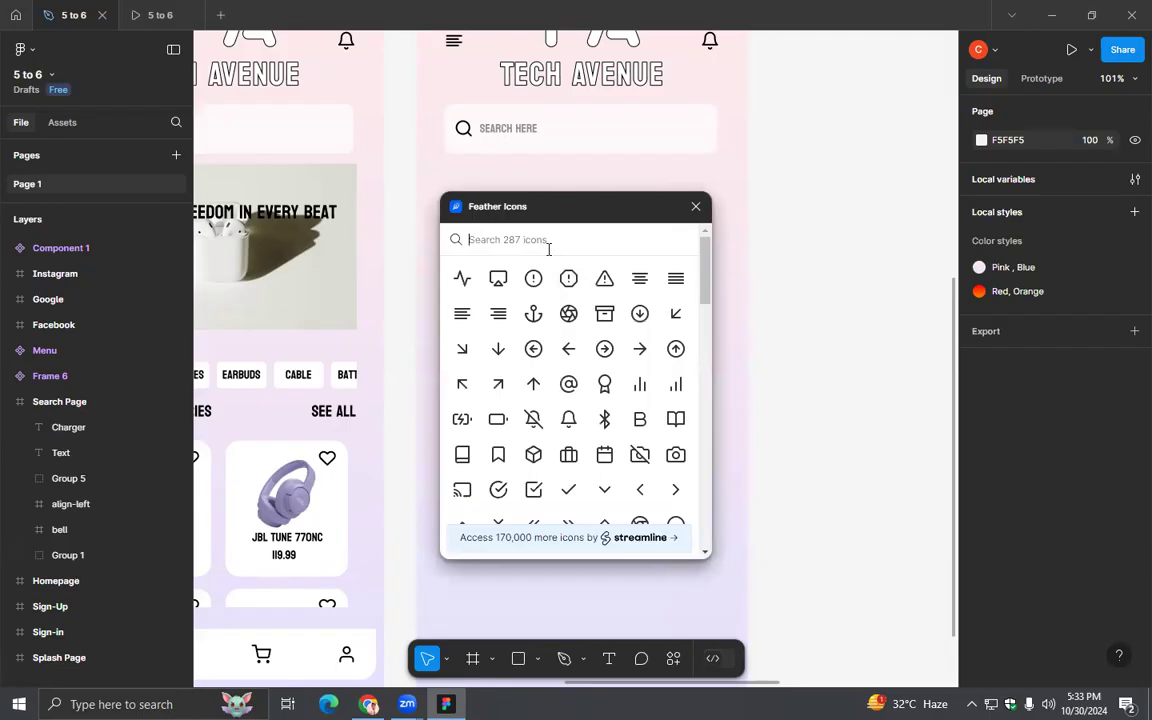
# - Search the Feather icon library for a recent-search icon using "rece", "clock" and "his", clearing each query
pyautogui.write('rece')
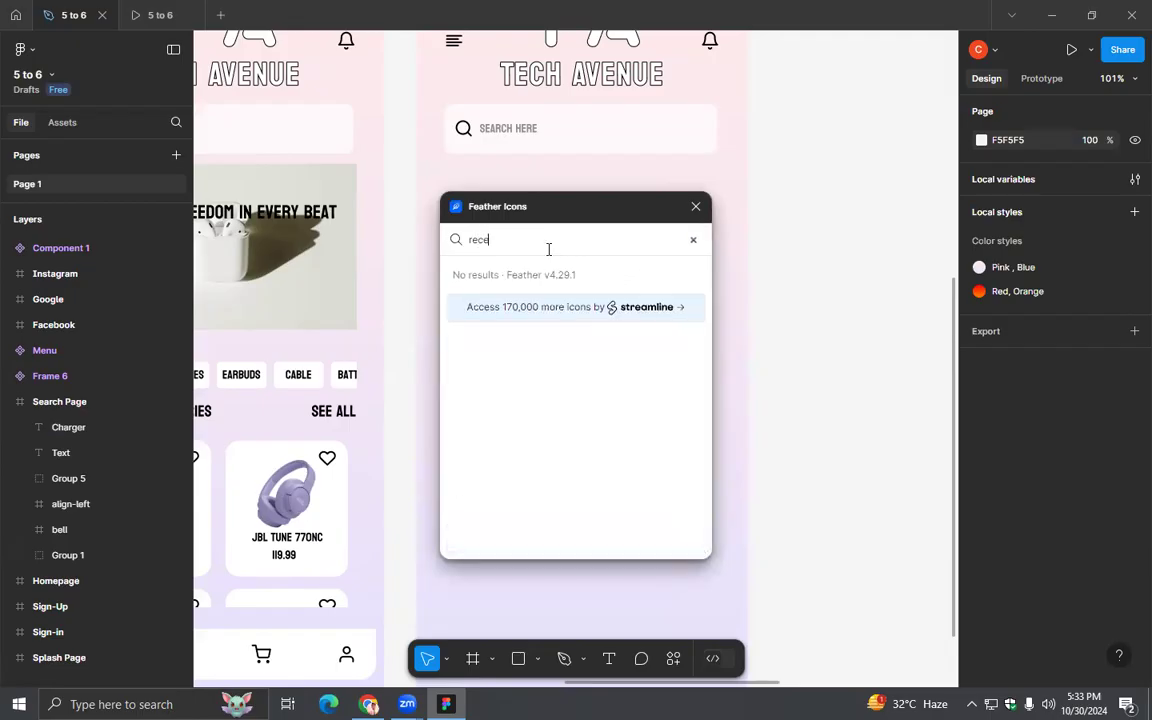
pyautogui.press('BackSpace')
pyautogui.press('BackSpace')
pyautogui.press('BackSpace')
pyautogui.press('BackSpace')
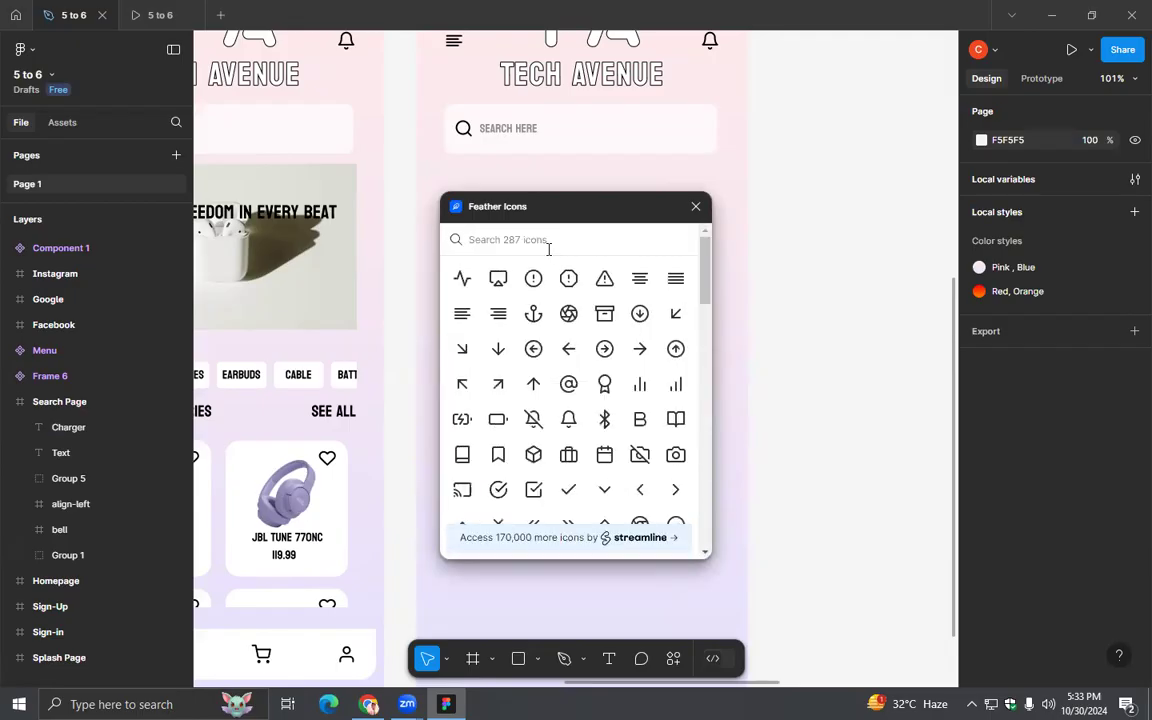
pyautogui.write('clock')
pyautogui.press('BackSpace')
pyautogui.press('BackSpace')
pyautogui.press('BackSpace')
pyautogui.press('BackSpace')
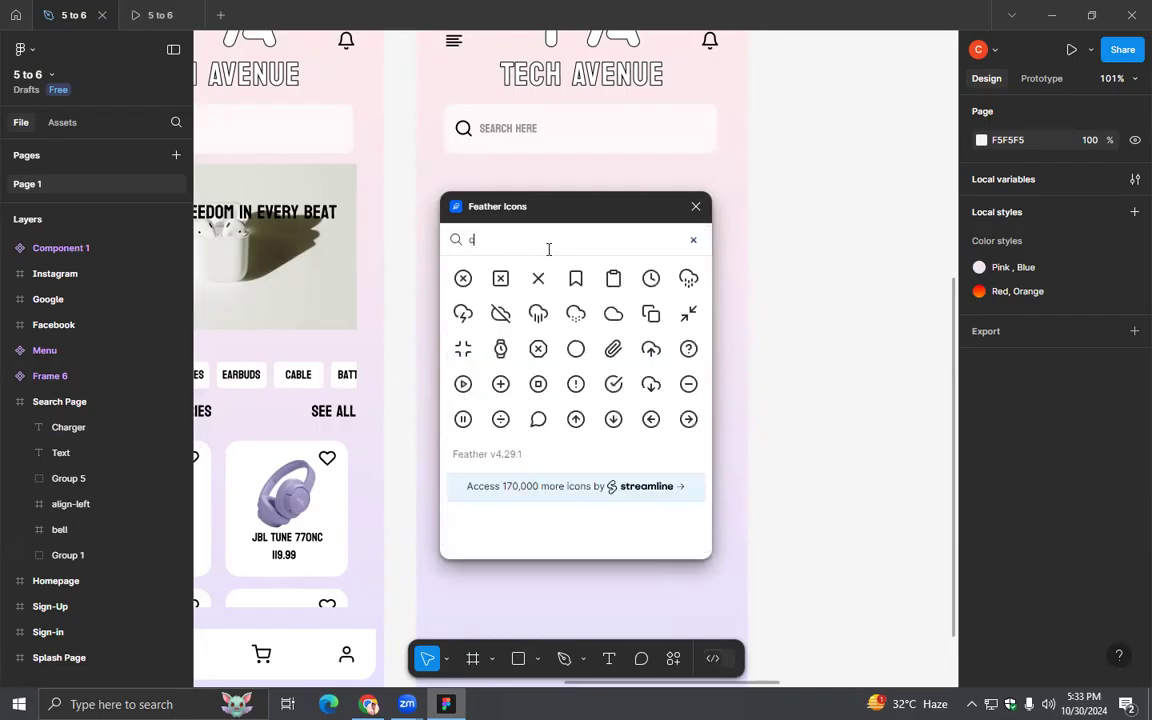
pyautogui.press('BackSpace')
pyautogui.write('his')
pyautogui.press('BackSpace')
pyautogui.press('BackSpace')
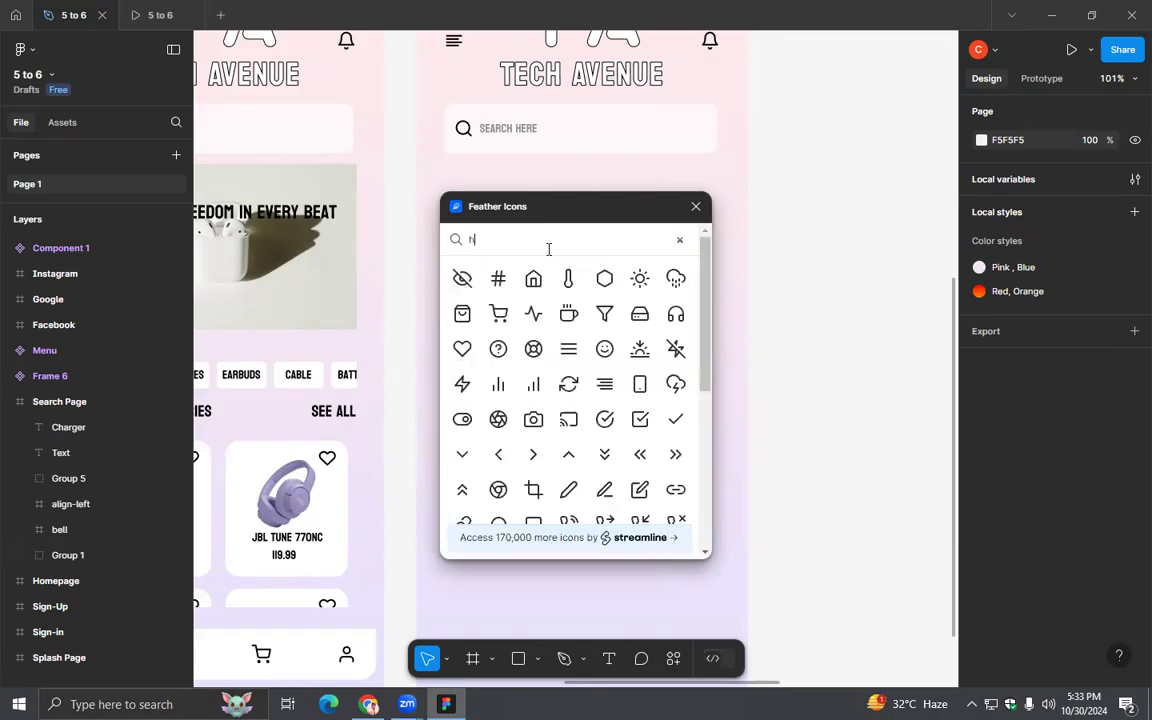
pyautogui.press('BackSpace')
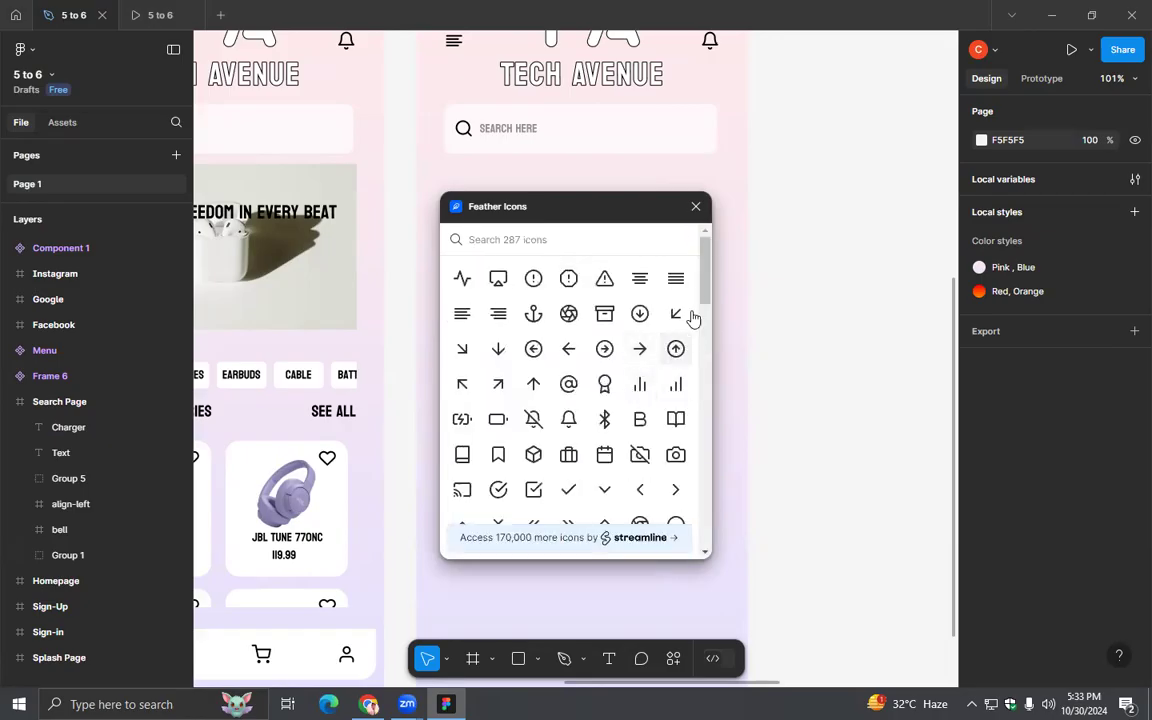
# - Insert the pie-chart icon from the Feather icon library and close the plugin
pyautogui.scroll(-4, 702, 308)
pyautogui.moveTo(702, 307); pyautogui.dragTo(697, 446)
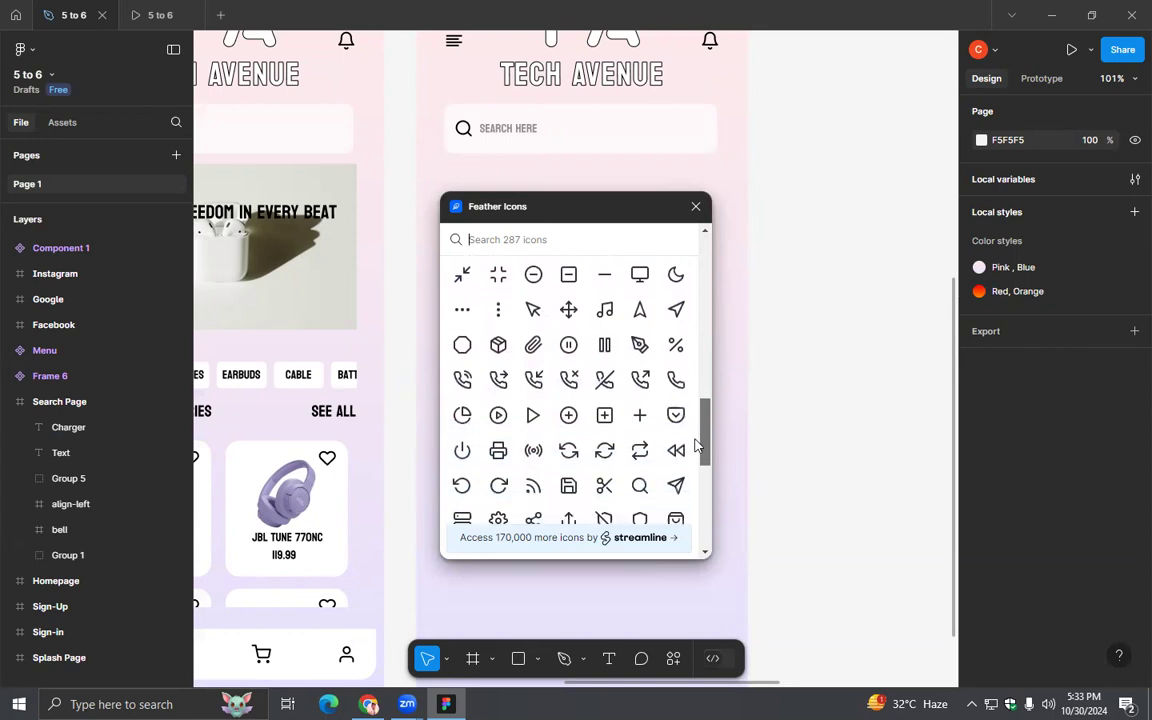
pyautogui.click(462, 418)
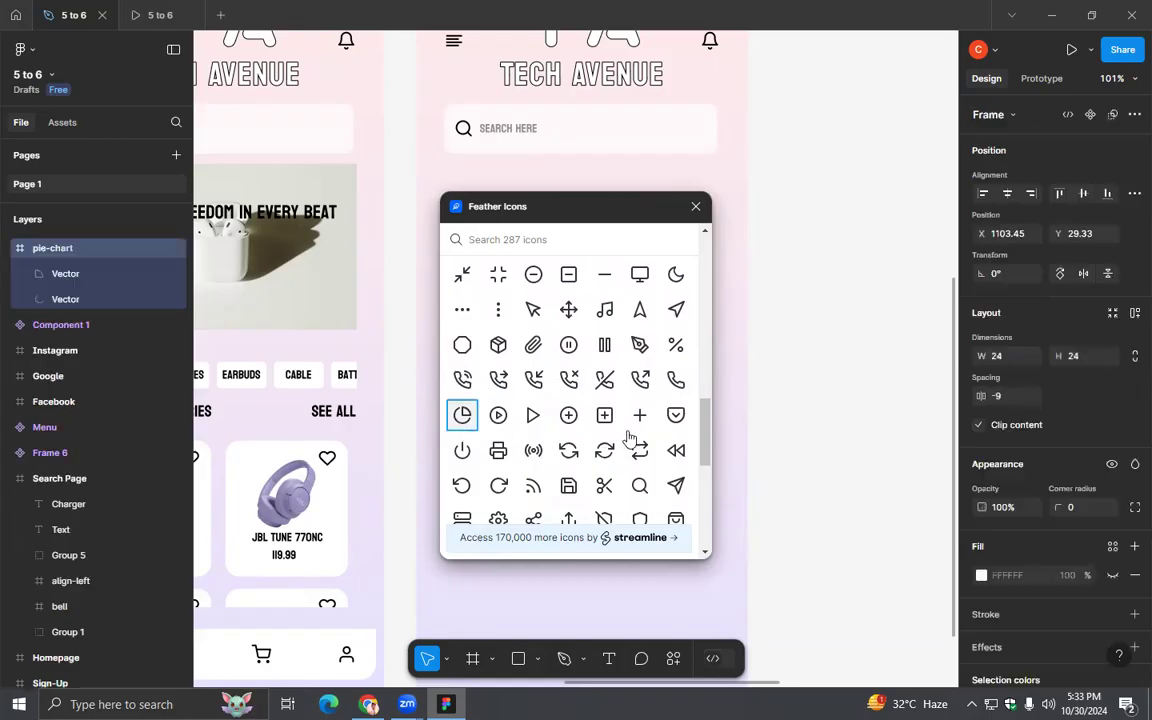
pyautogui.moveTo(705, 446); pyautogui.dragTo(720, 303)
pyautogui.moveTo(575, 220); pyautogui.dragTo(815, 461)
pyautogui.click(935, 448)
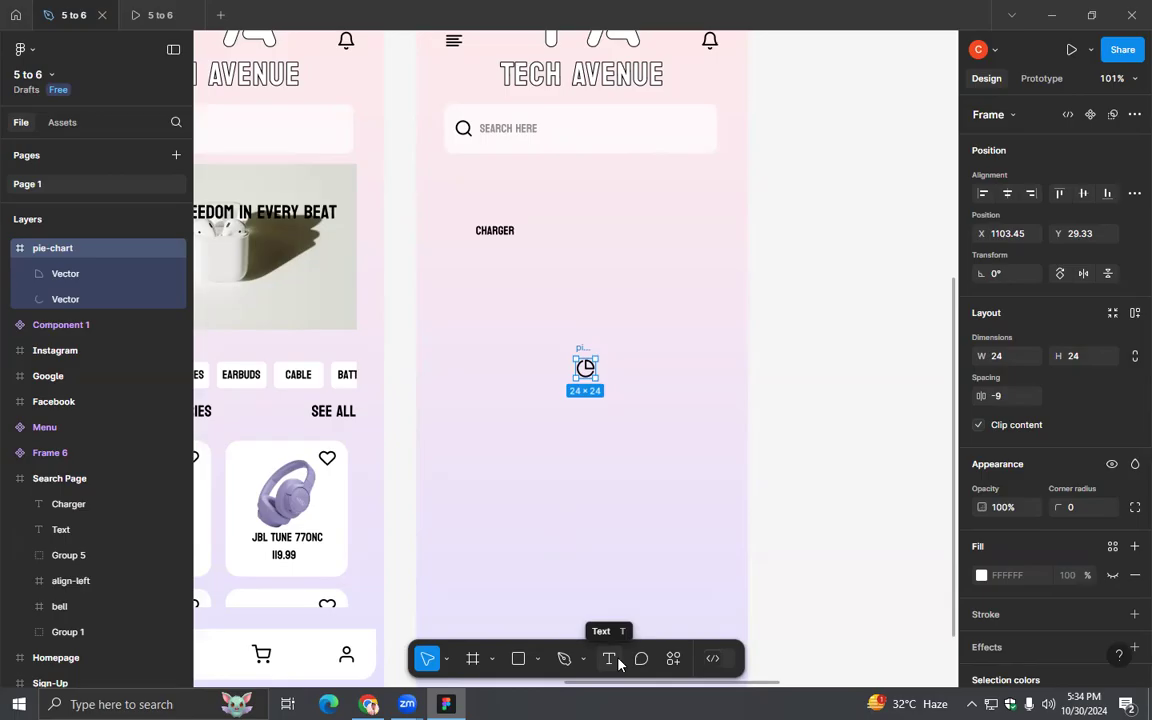
# - Set the font size of the "Charger" text to 16
pyautogui.click(495, 230)
pyautogui.click(1106, 557)
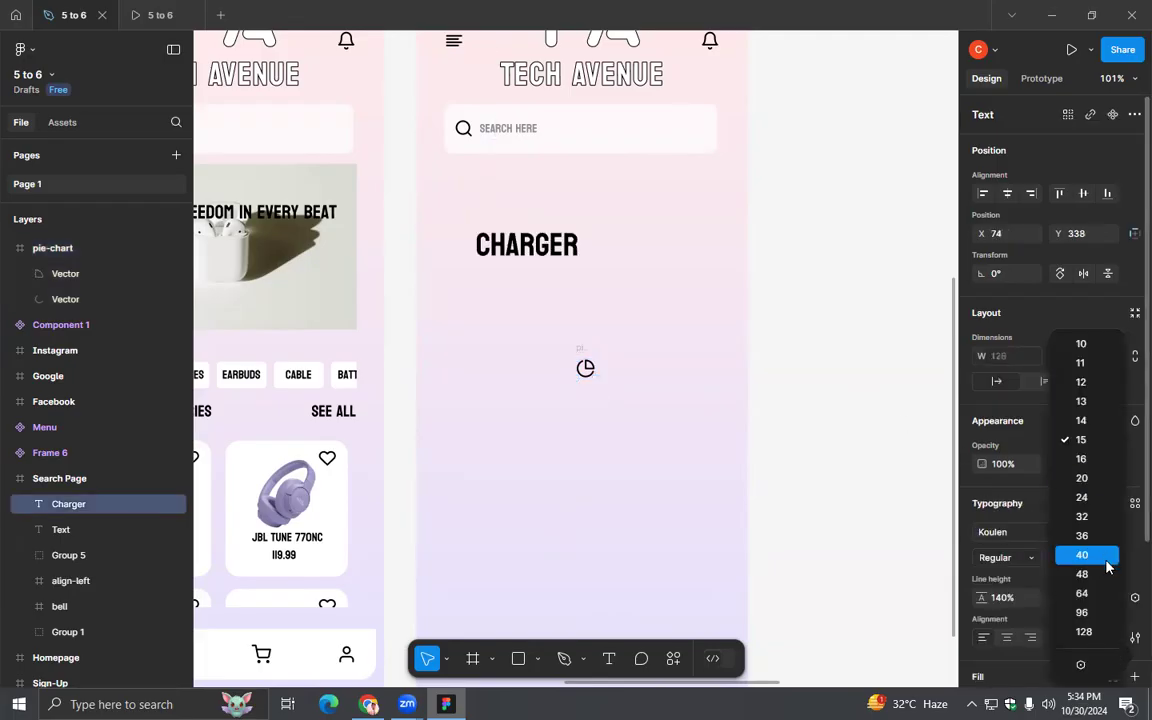
pyautogui.click(1085, 460)
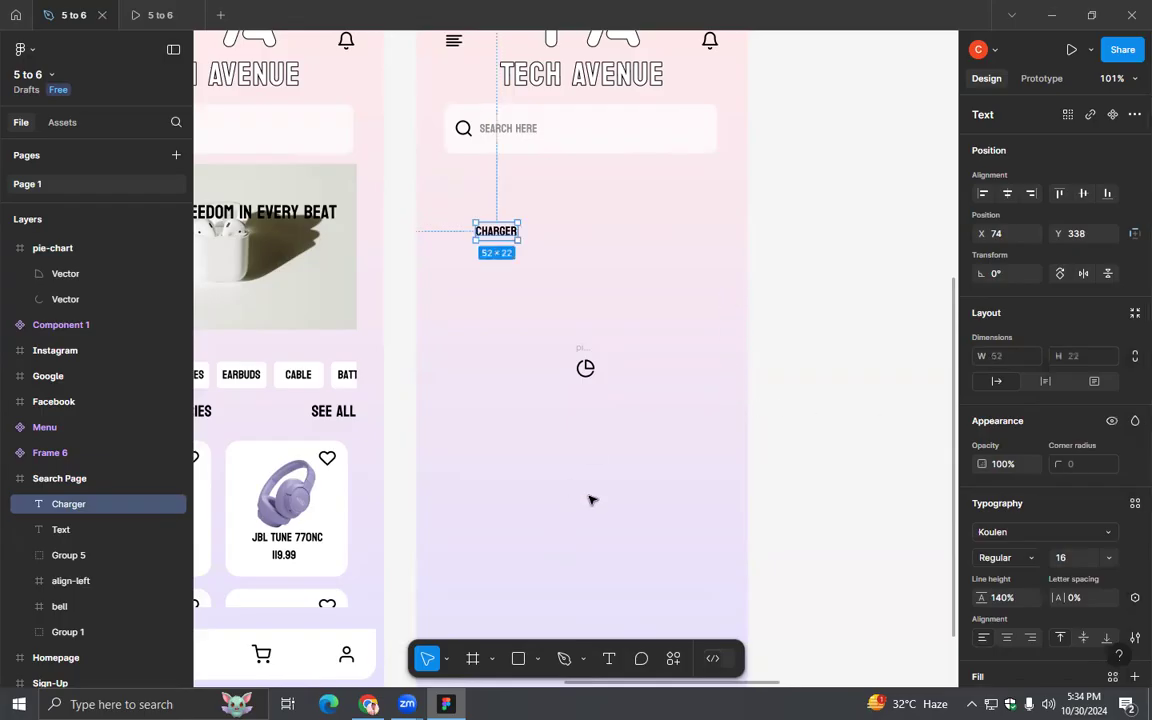
# - Position the pie-chart icon and the "Charger" text side by side just below the search bar
pyautogui.scroll(2, 600, 498)
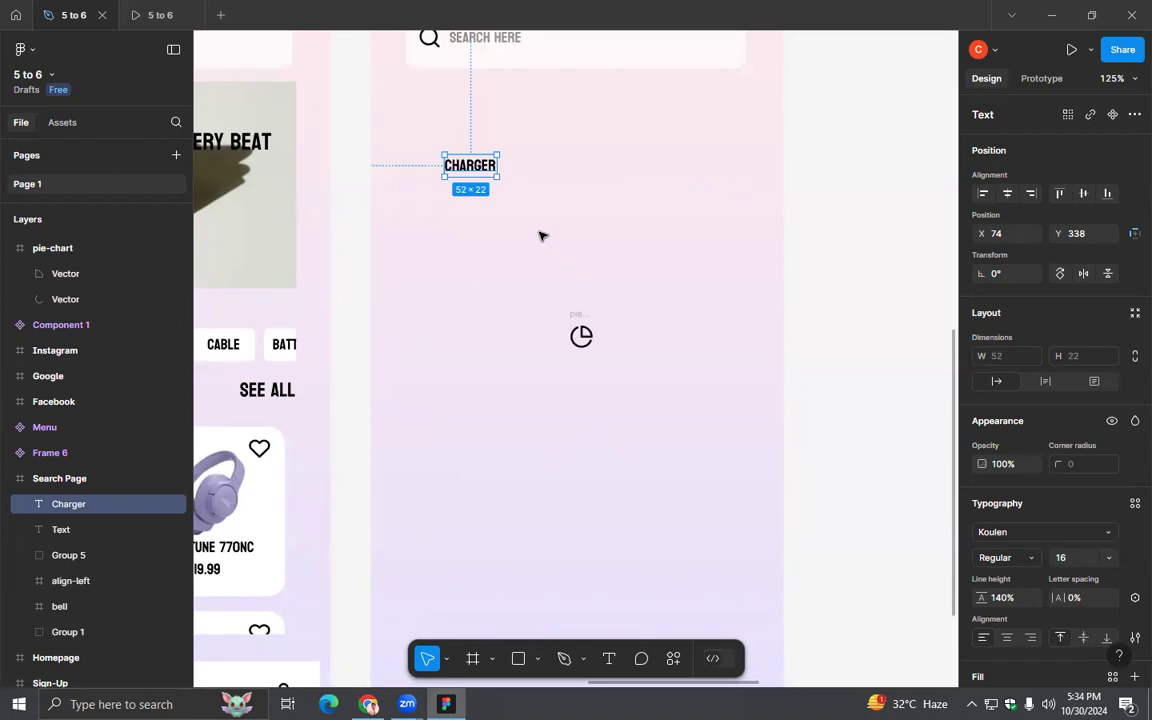
pyautogui.scroll(3, 540, 234)
pyautogui.hscroll(-1, 591, 355)
pyautogui.moveTo(636, 466); pyautogui.dragTo(479, 240)
# - Try to align the pie-chart icon and the "Charger" text on their vertical centers, undoing the misplaced results
pyautogui.moveTo(520, 300); pyautogui.dragTo(465, 225)
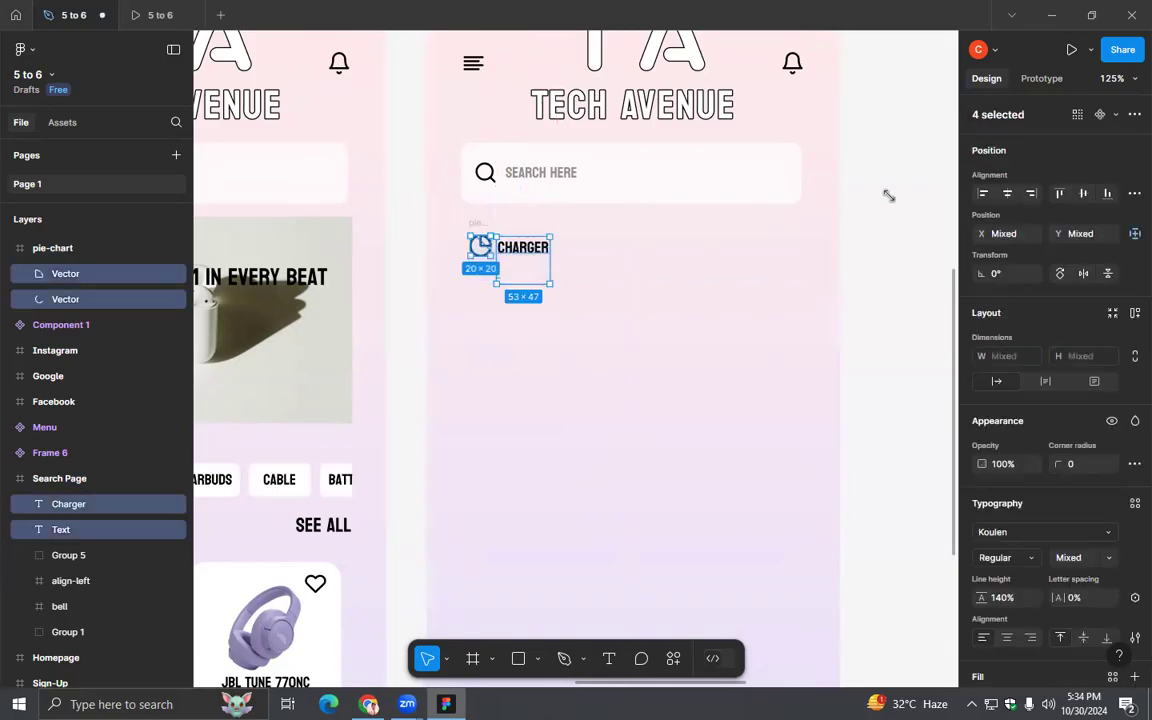
pyautogui.click(1080, 193)
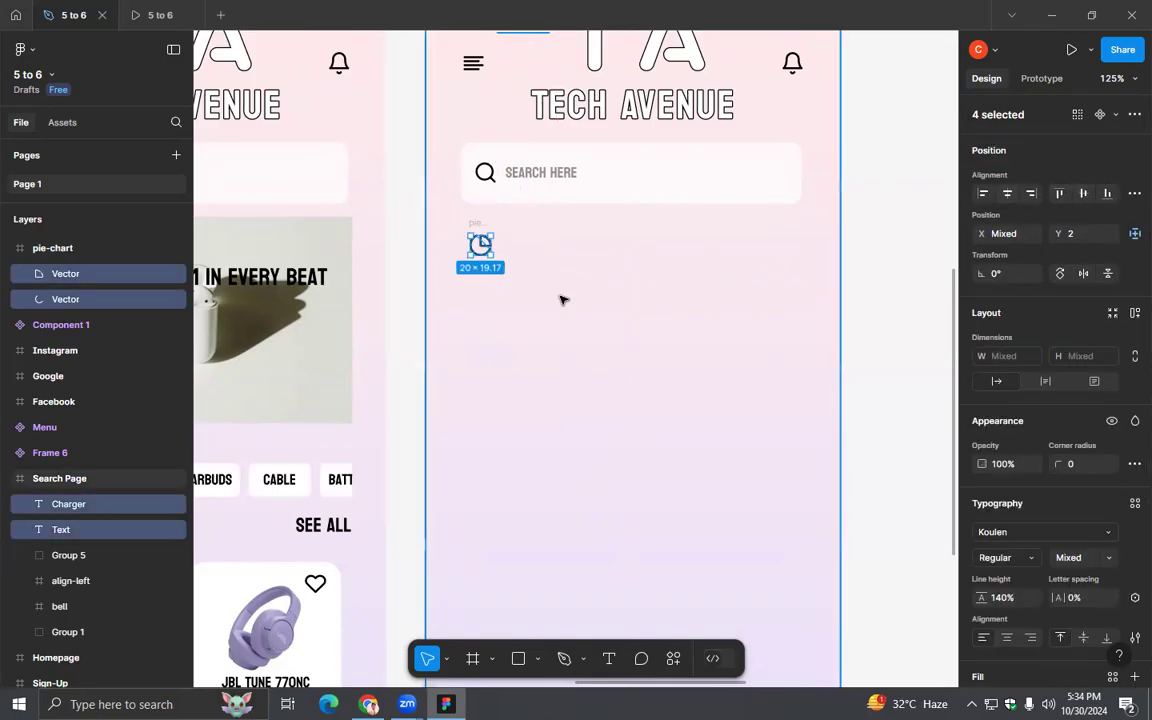
pyautogui.hotkey('ctrl', 'z')
pyautogui.click(581, 318)
pyautogui.click(534, 251)
pyautogui.moveTo(596, 260); pyautogui.dragTo(468, 218)
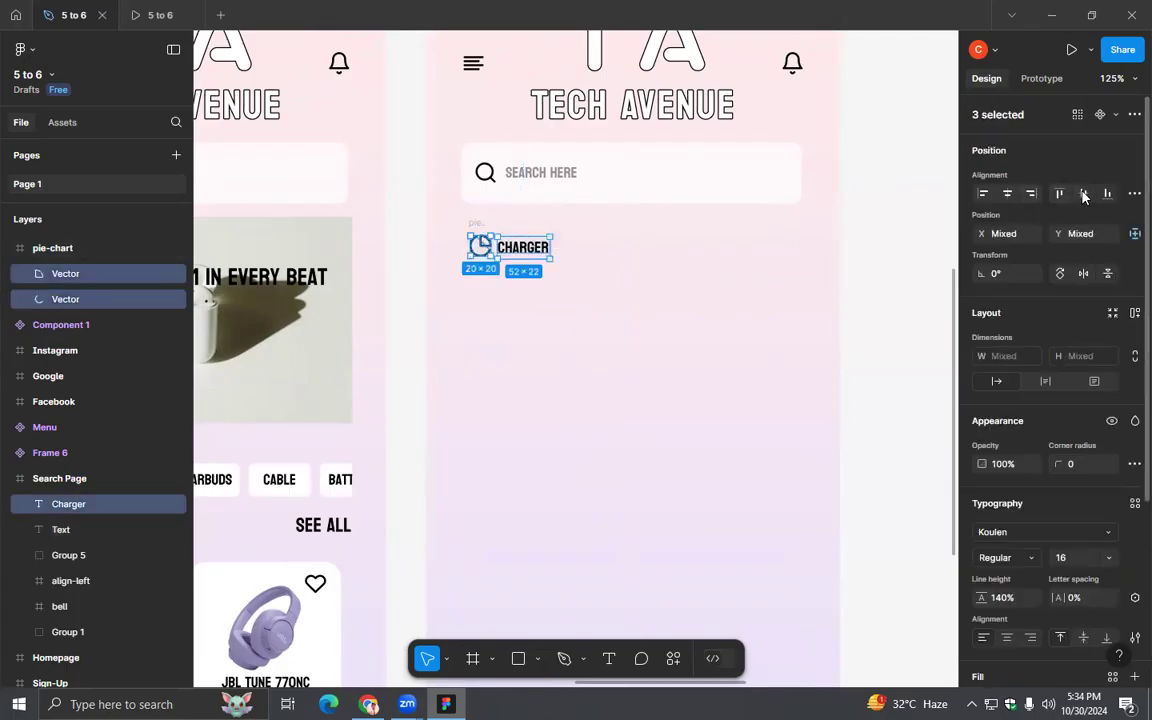
pyautogui.hotkey('ctrl', 'z')
pyautogui.click(627, 301)
pyautogui.hotkey('ctrl', 'z')
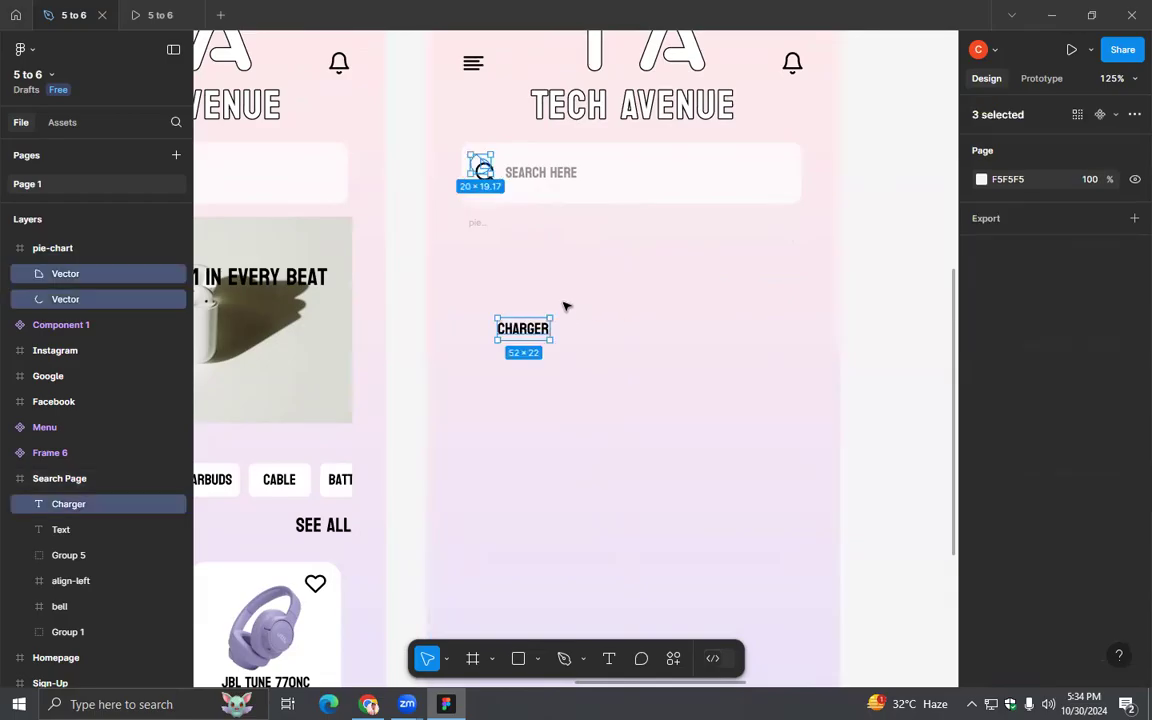
pyautogui.hotkey('ctrl', 'z')
pyautogui.click(523, 231)
pyautogui.click(477, 241)
pyautogui.moveTo(586, 267); pyautogui.dragTo(463, 213)
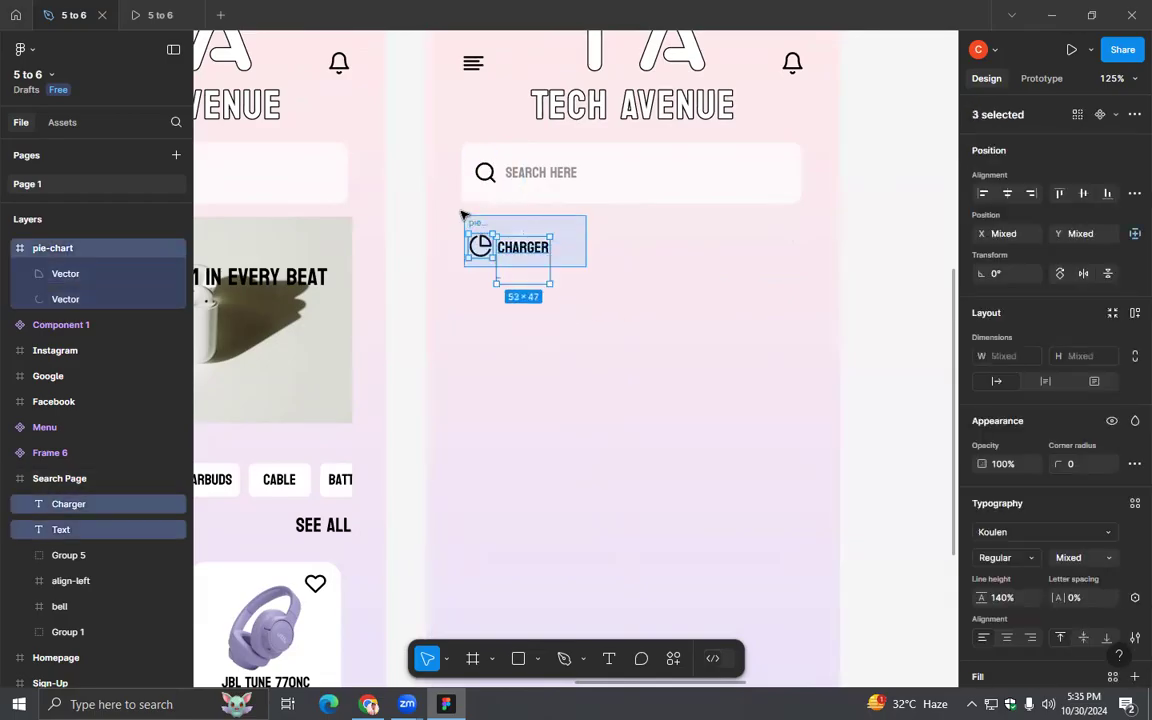
pyautogui.click(530, 278)
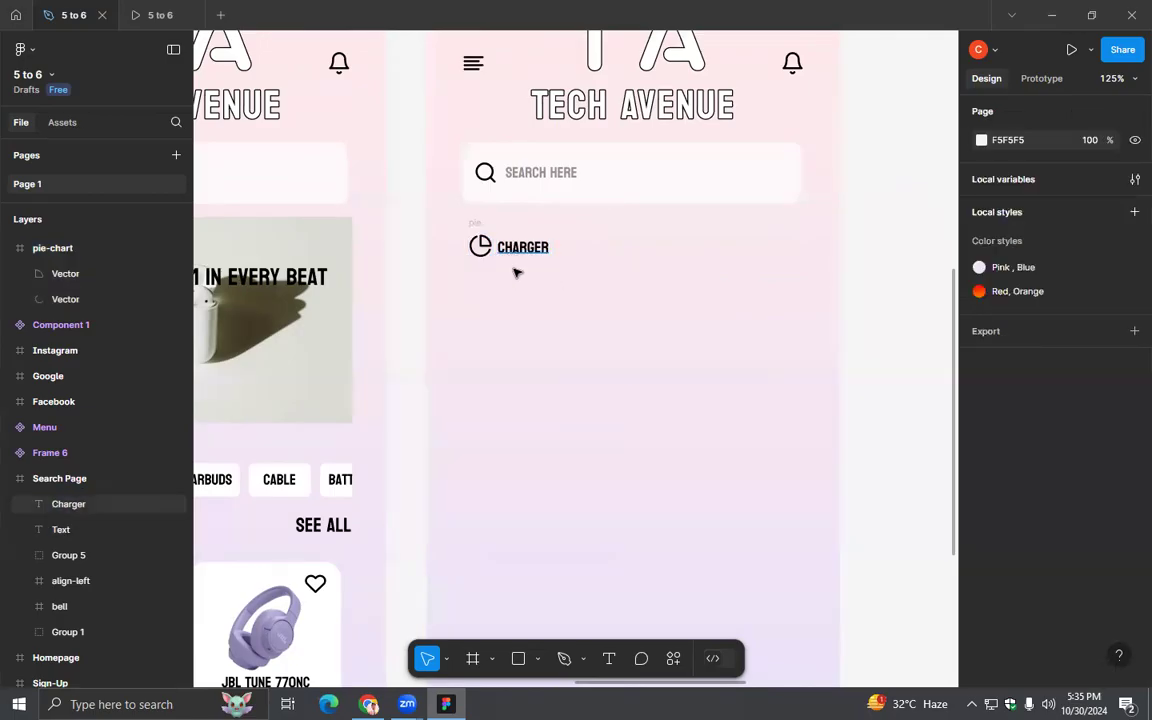
# - Delete the extra Text layer from the Search Page frame and align the pie-chart icon and "Charger" text on their vertical centers
pyautogui.click(77, 280)
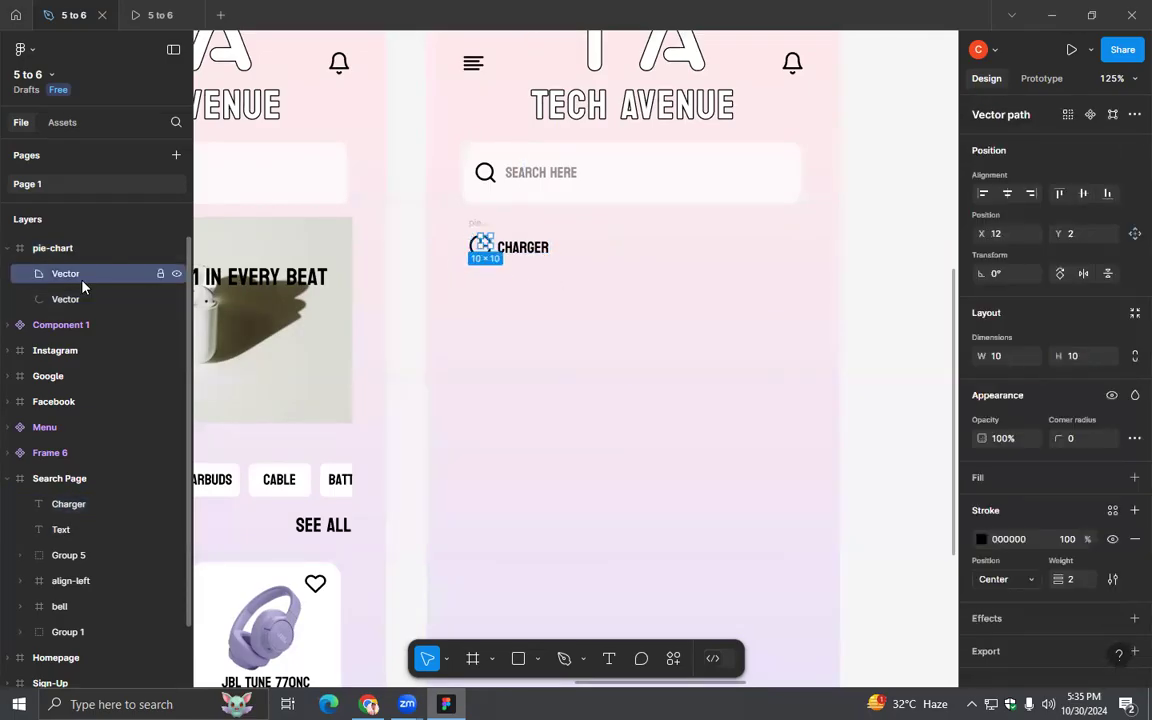
pyautogui.click(67, 533)
pyautogui.press('Delete')
pyautogui.moveTo(605, 287); pyautogui.dragTo(467, 212)
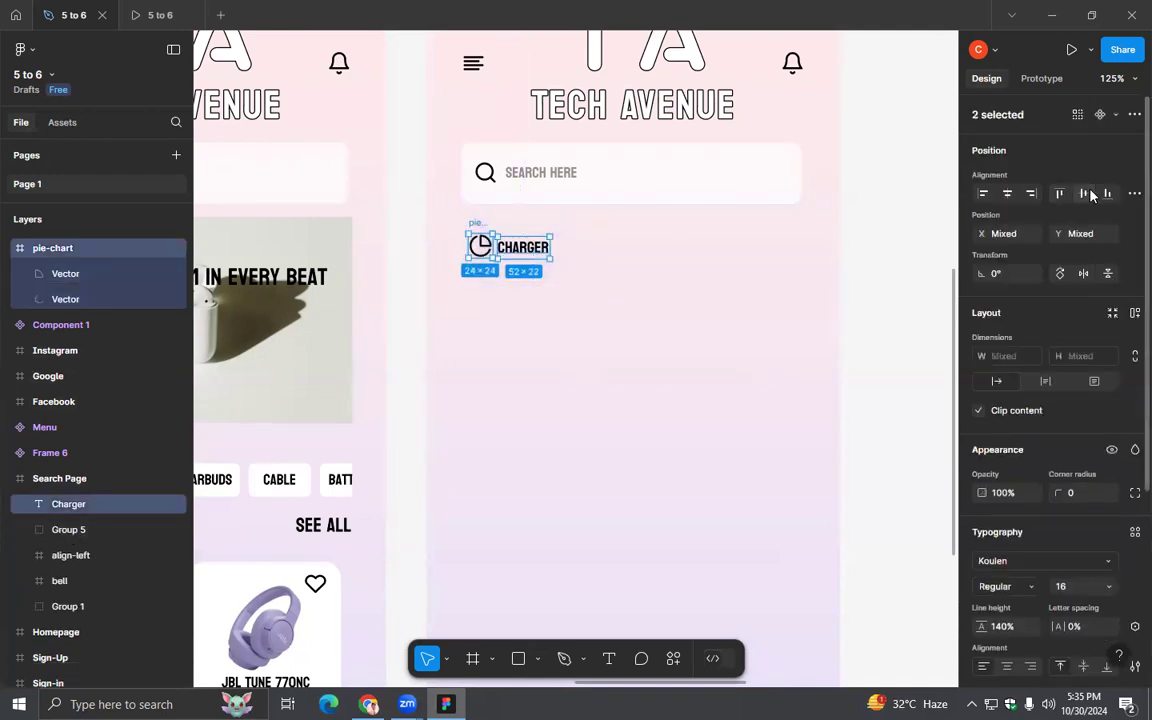
pyautogui.click(670, 279)
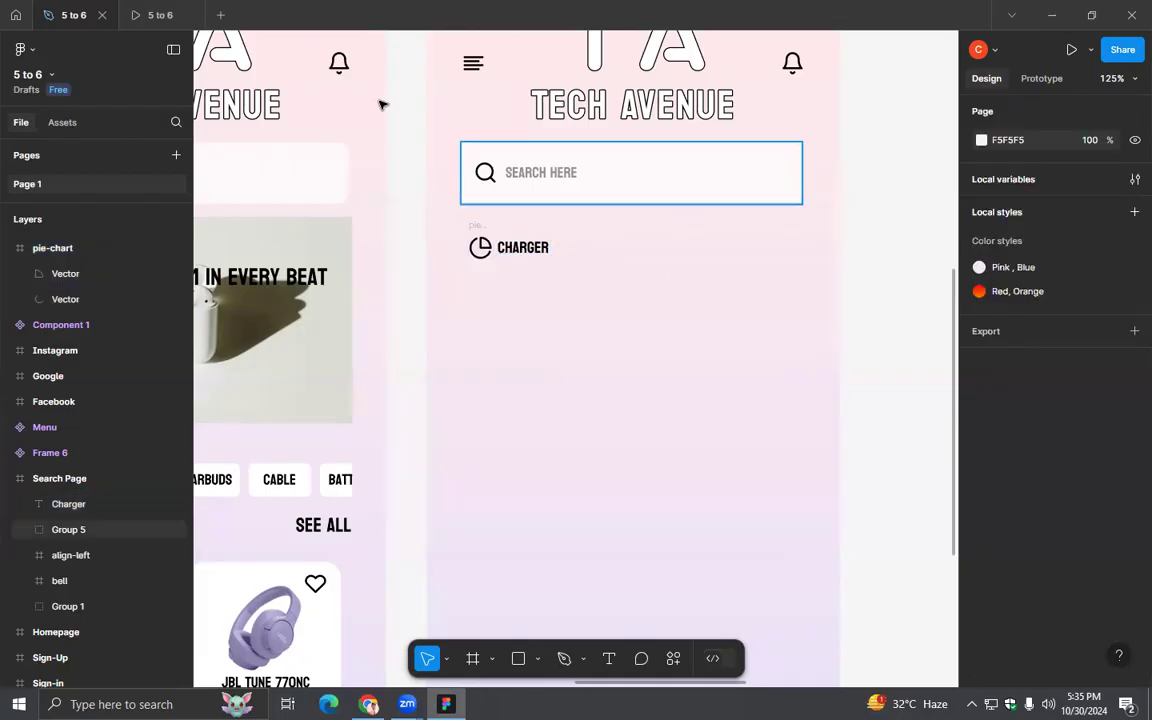
# - Present the Search Page frame as a prototype to check its layout, and return to the design file
pyautogui.scroll(-3, 716, 243)
pyautogui.scroll(-2, 716, 243)
pyautogui.scroll(3, 640, 140)
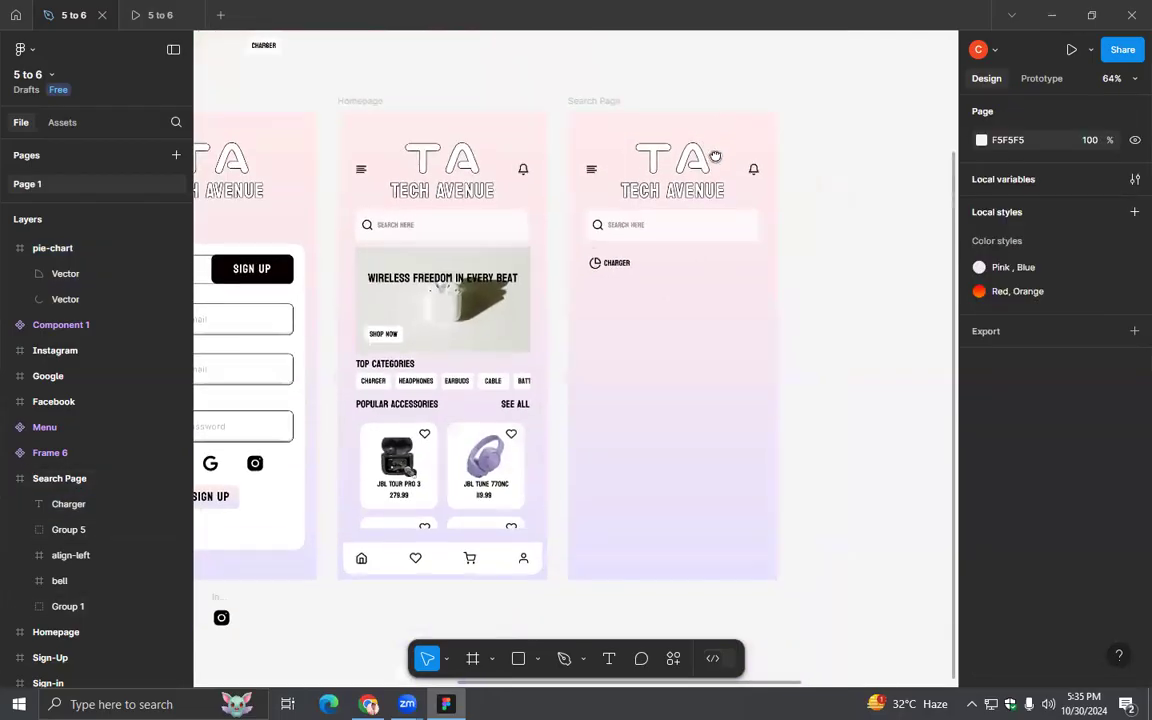
pyautogui.click(590, 147)
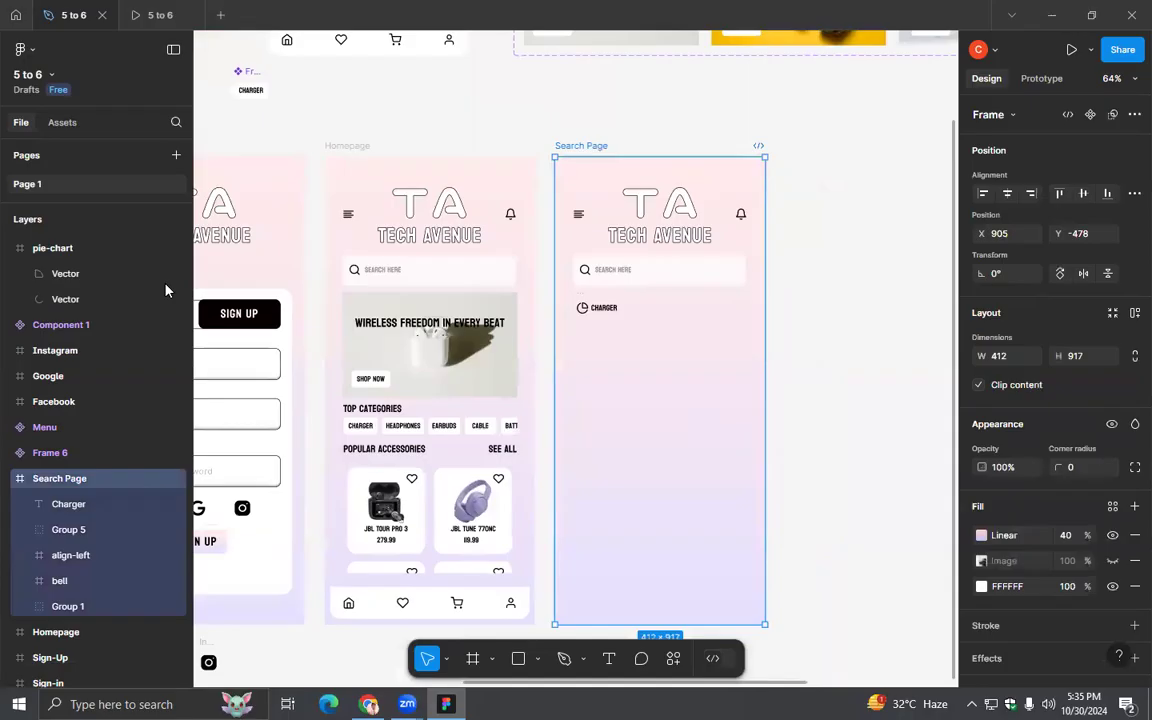
pyautogui.click(1090, 49)
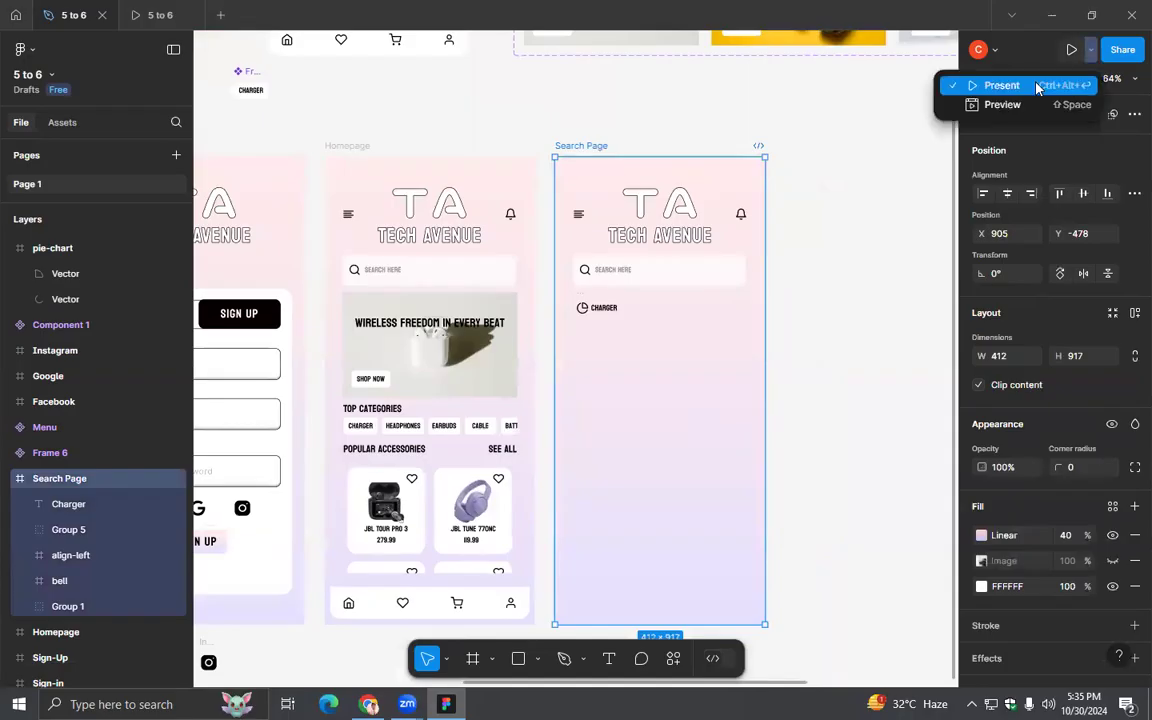
pyautogui.click(990, 85)
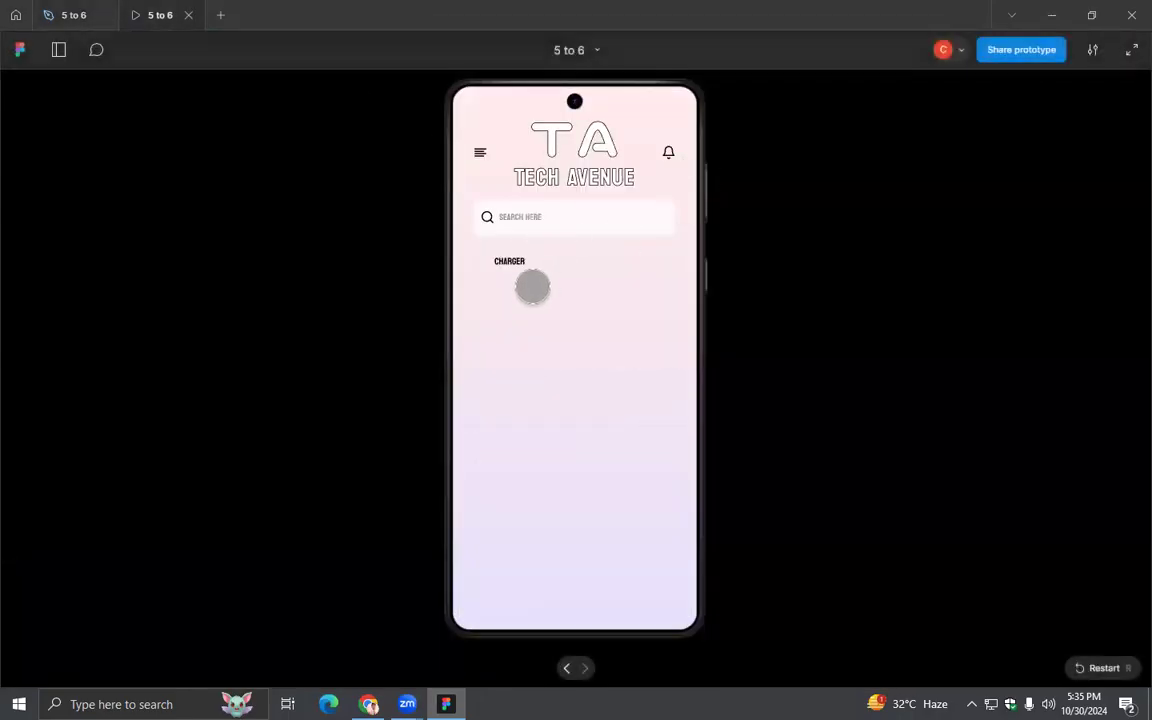
pyautogui.click(74, 15)
# - Move the pie-chart layer into the Search Page frame, above the Charger layer
pyautogui.click(9, 248)
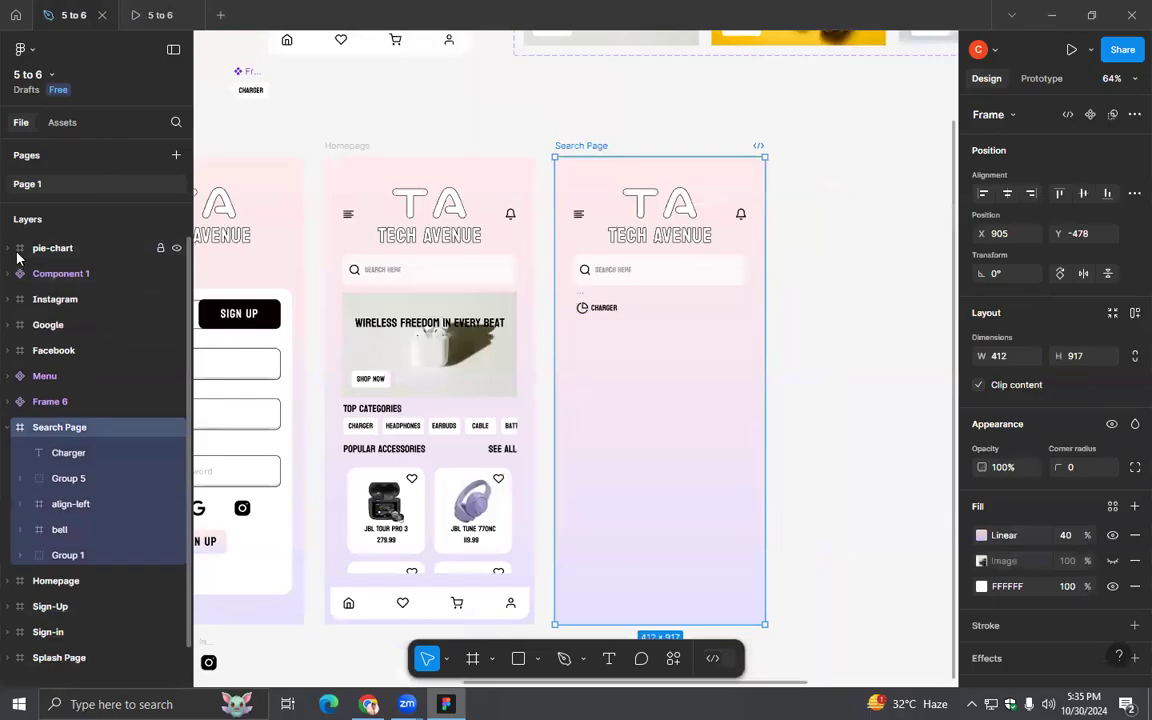
pyautogui.moveTo(31, 249); pyautogui.dragTo(50, 450)
pyautogui.click(650, 324)
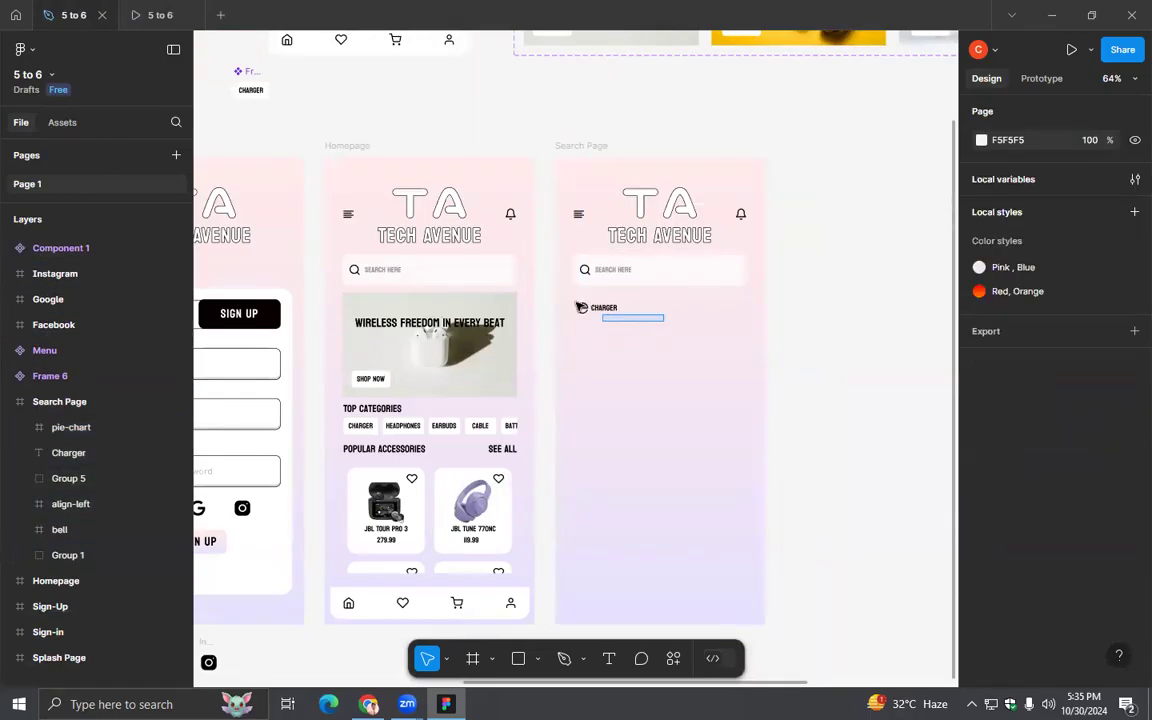
# - Group the pie-chart icon with the "Charger" text below the search bar
pyautogui.moveTo(580, 306); pyautogui.dragTo(638, 373)
pyautogui.scroll(5, 638, 373)
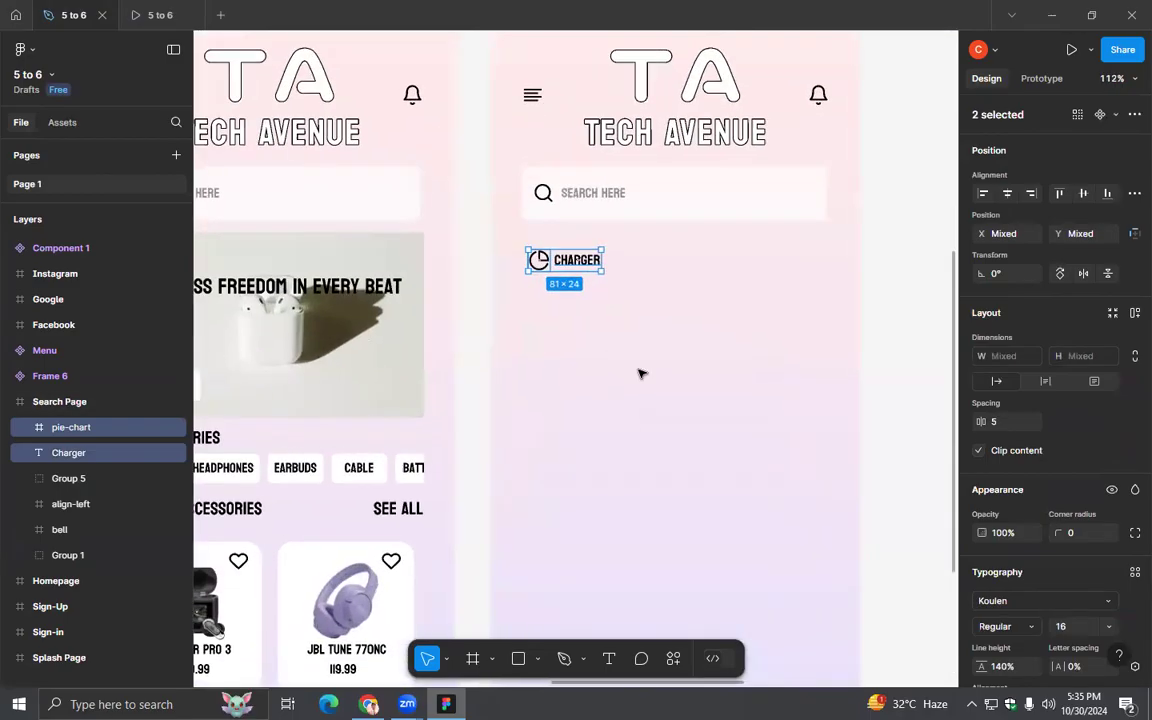
pyautogui.scroll(1, 640, 374)
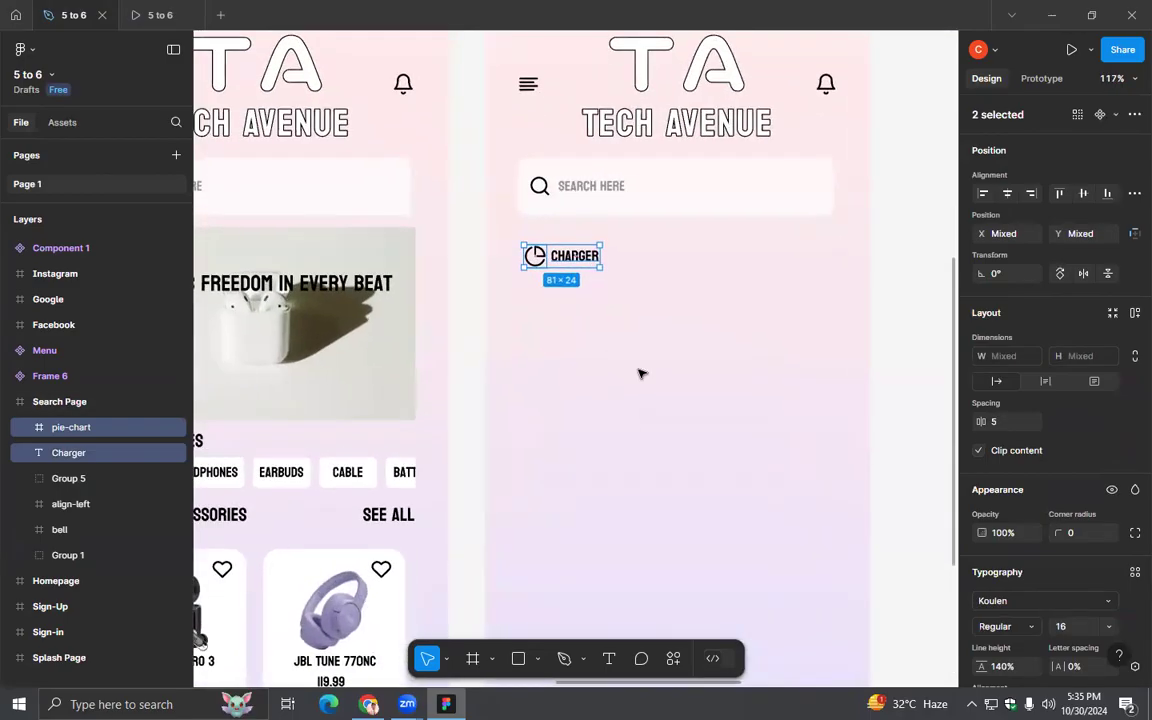
pyautogui.hotkey('ctrl', 'g')
pyautogui.click(641, 374)
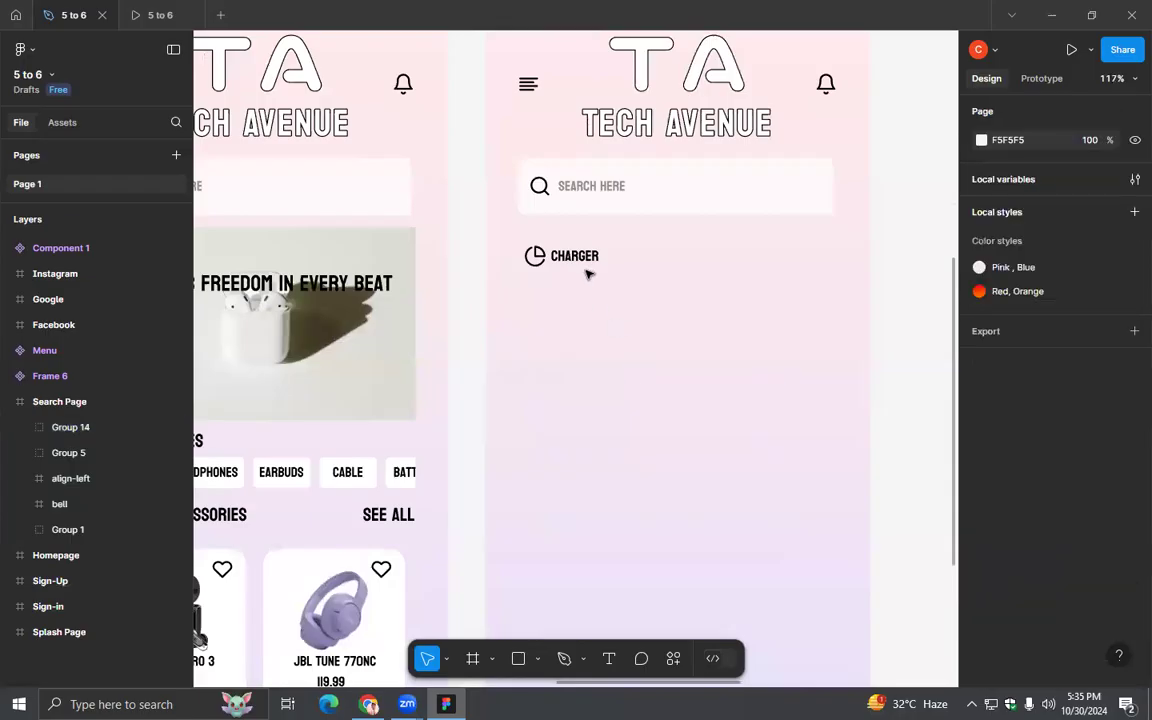
# - Nudge the "Charger" text inside the group away from the icon to X 78
pyautogui.doubleClick(582, 258)
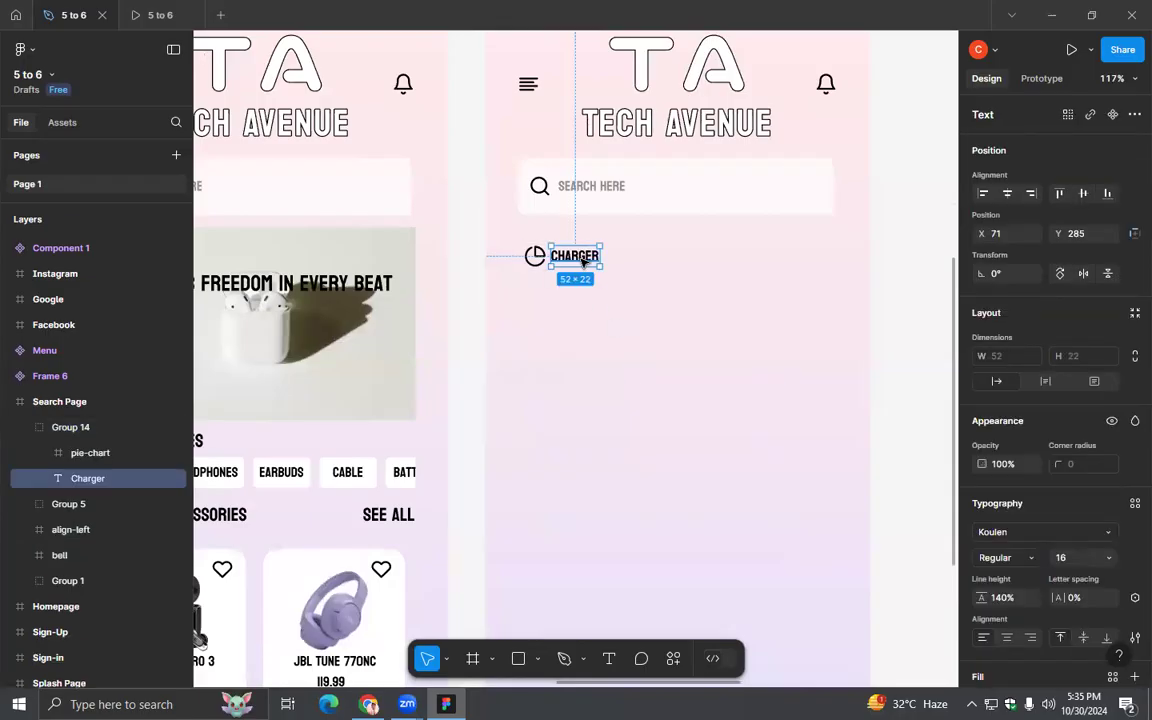
pyautogui.press('Right')
pyautogui.press('Right')
pyautogui.press('Right')
pyautogui.press('Right')
pyautogui.press('Right')
pyautogui.press('Right')
pyautogui.press('Right')
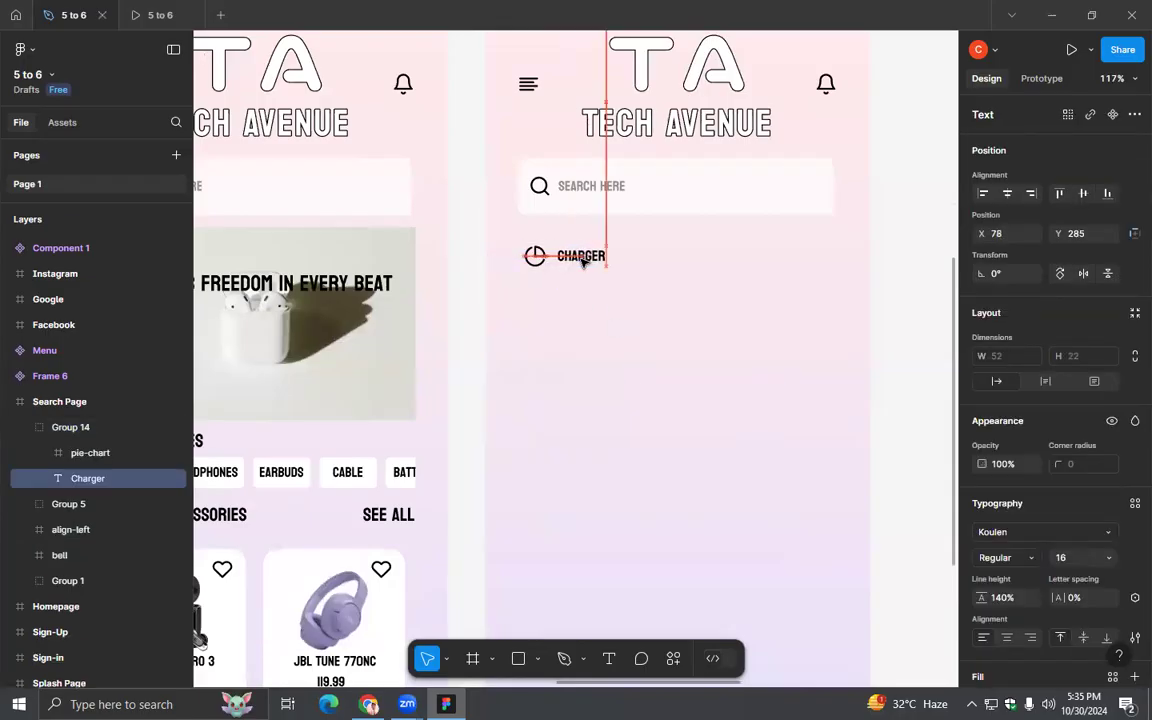
# - Scale both vectors inside the pie-chart icon down together to 14 × 14, keeping them centered in the icon frame
pyautogui.click(602, 296)
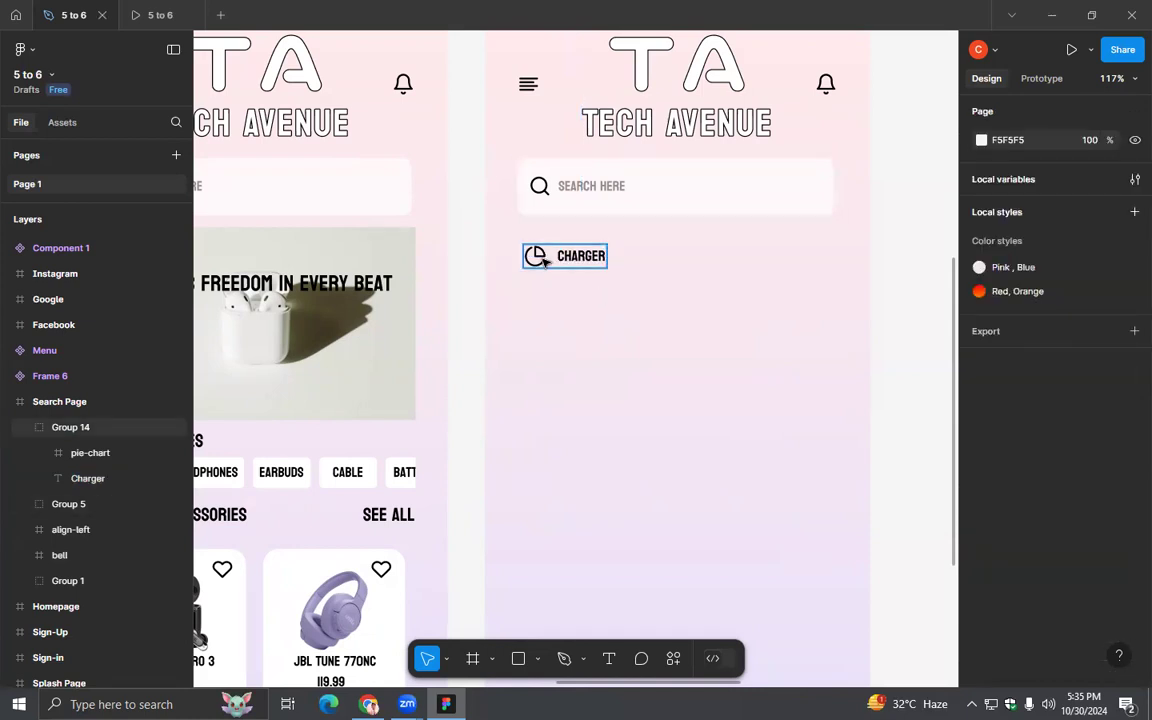
pyautogui.click(71, 456)
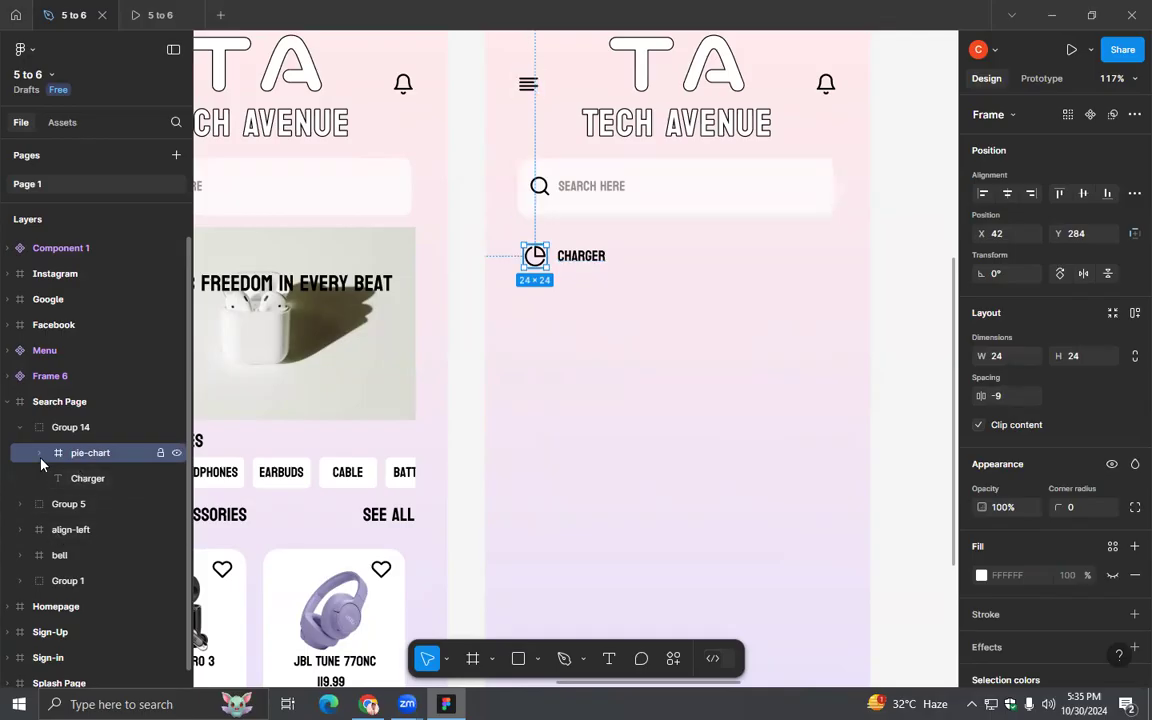
pyautogui.click(39, 453)
pyautogui.click(97, 480)
pyautogui.keyDown('shift'); pyautogui.click(100, 504); pyautogui.keyUp('shift')
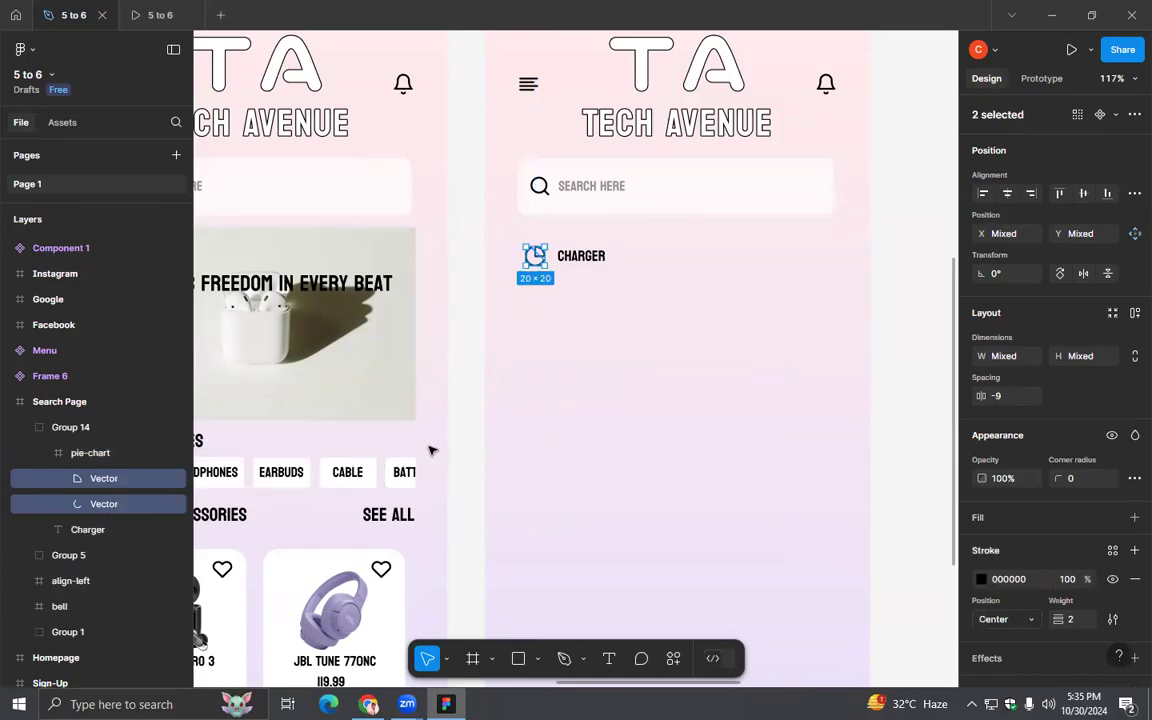
pyautogui.keyDown('ctrl'); pyautogui.scroll(3, 600, 427); pyautogui.keyUp('ctrl')
pyautogui.scroll(-2, 586, 424)
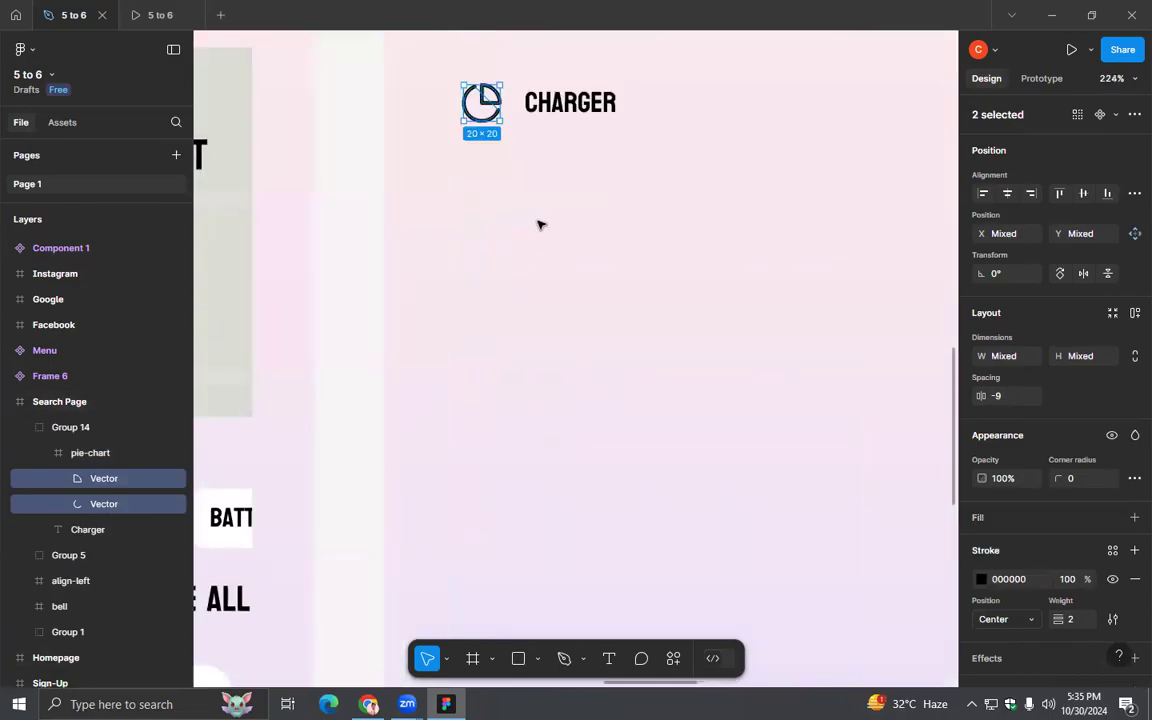
pyautogui.scroll(2, 545, 298)
pyautogui.keyDown('ctrl'); pyautogui.scroll(2, 545, 298); pyautogui.keyUp('ctrl')
pyautogui.press('alt')
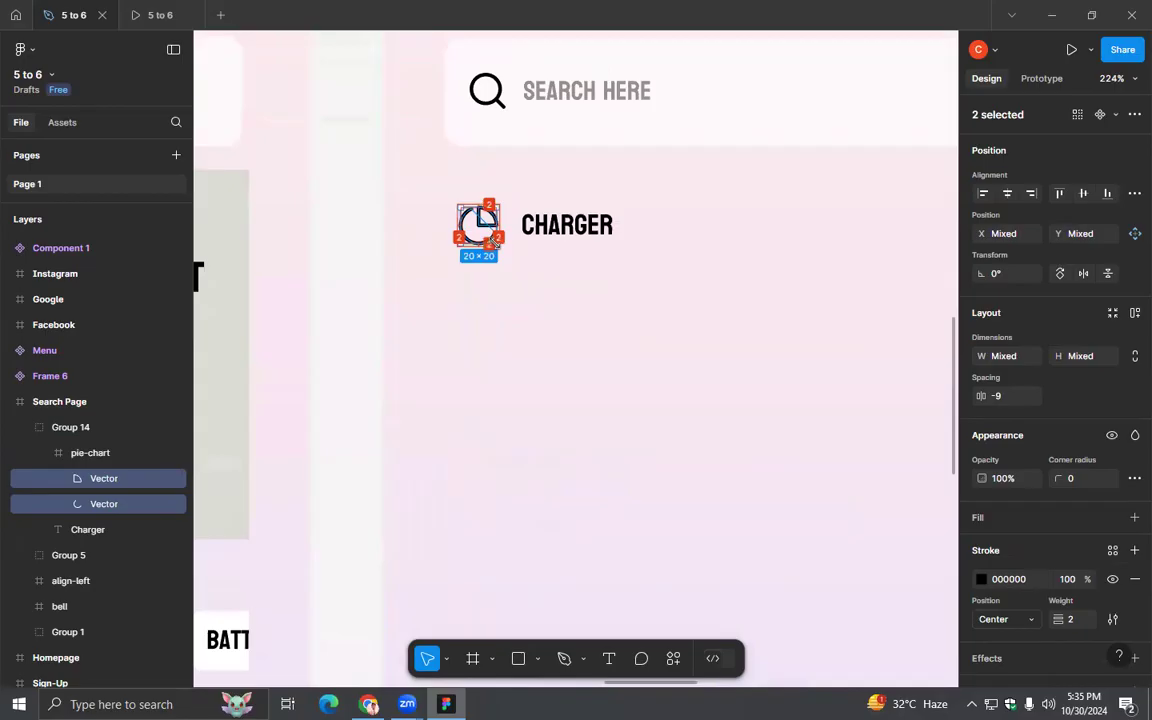
pyautogui.moveTo(491, 239); pyautogui.dragTo(489, 234)
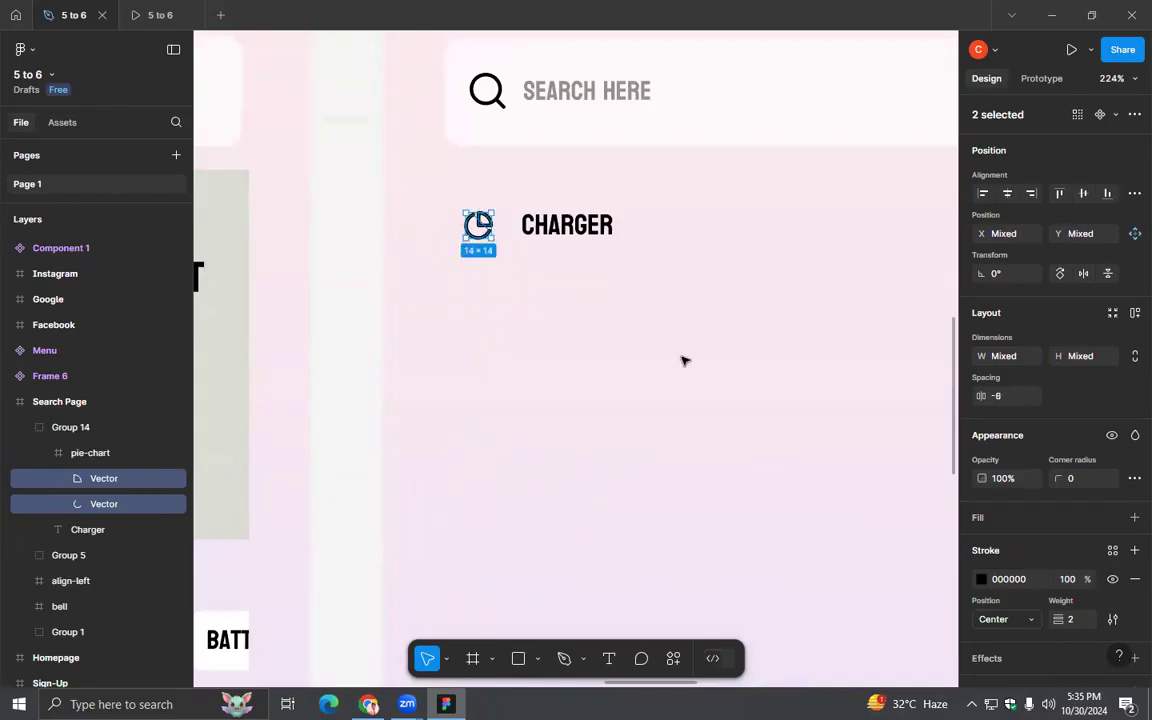
# - Set the stroke weight of the two pie-chart vectors to 1.5
pyautogui.scroll(-2, 1106, 478)
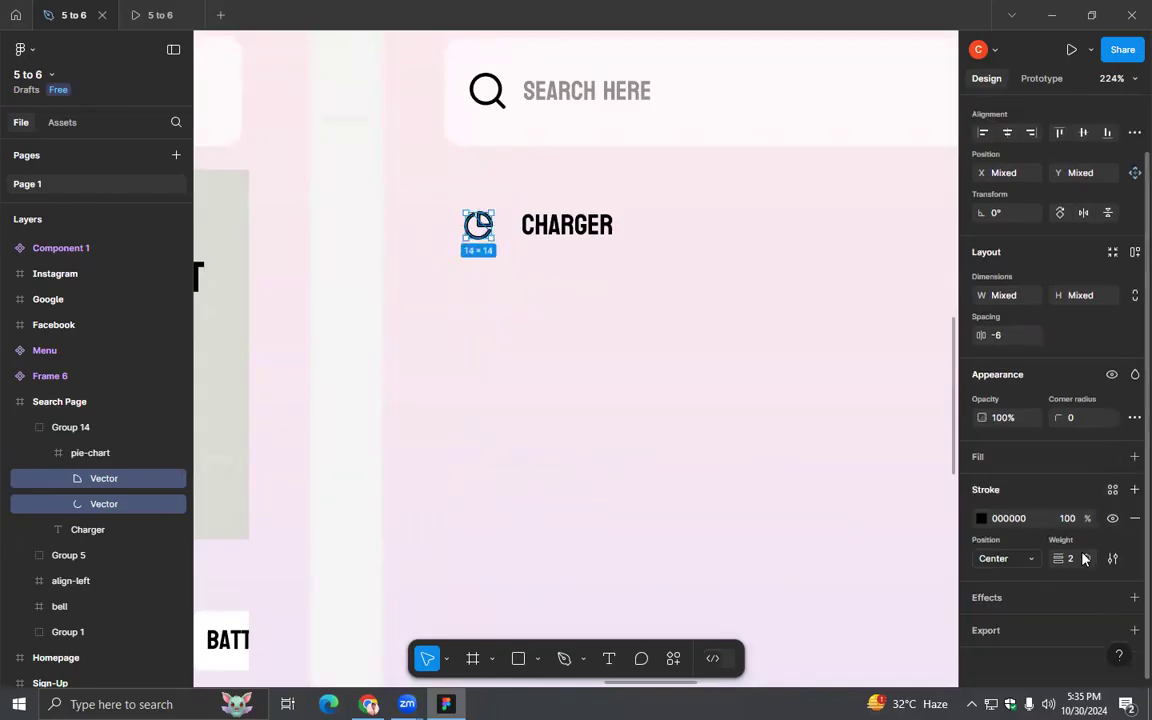
pyautogui.click(1081, 562)
pyautogui.click(882, 534)
pyautogui.click(567, 285)
# - Nudge the "Charger" text toward the pie-chart icon to X 66
pyautogui.keyDown('ctrl'); pyautogui.click(562, 230); pyautogui.keyUp('ctrl')
pyautogui.press('Left')
pyautogui.press('Left')
pyautogui.press('Left')
pyautogui.press('Left')
pyautogui.press('Left')
pyautogui.press('Left')
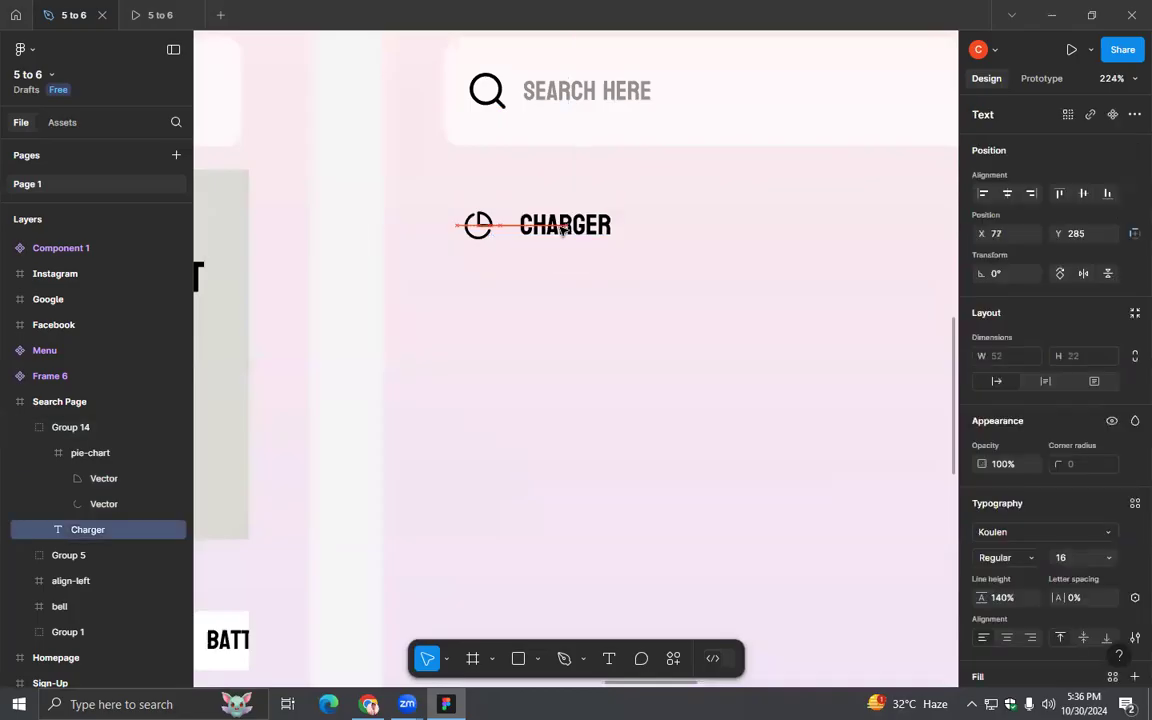
pyautogui.press('Left')
pyautogui.press('Left')
pyautogui.press('Left')
pyautogui.press('Left')
pyautogui.press('Left')
pyautogui.click(590, 285)
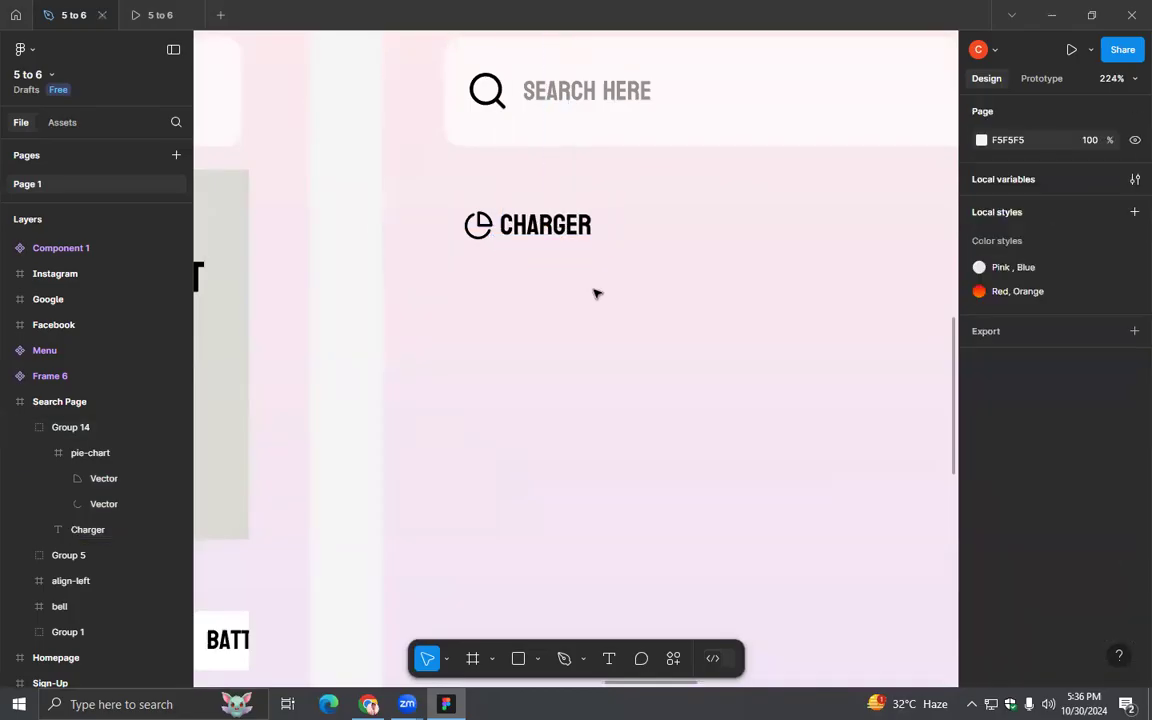
pyautogui.click(508, 228)
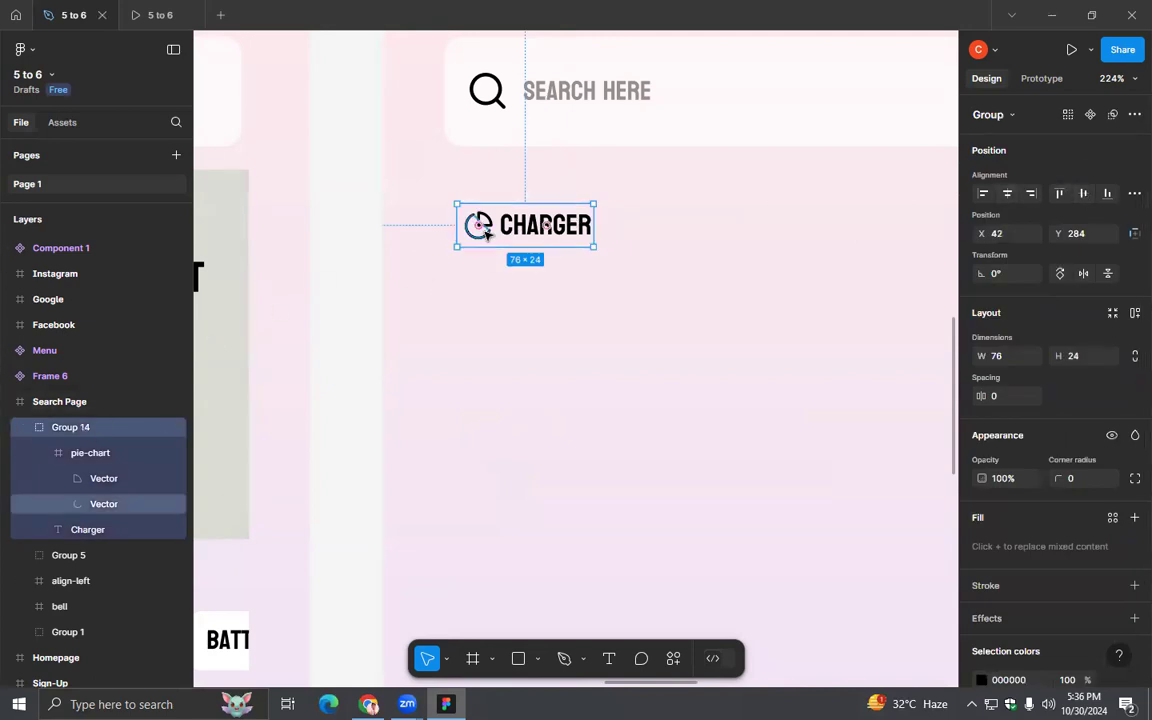
pyautogui.click(85, 457)
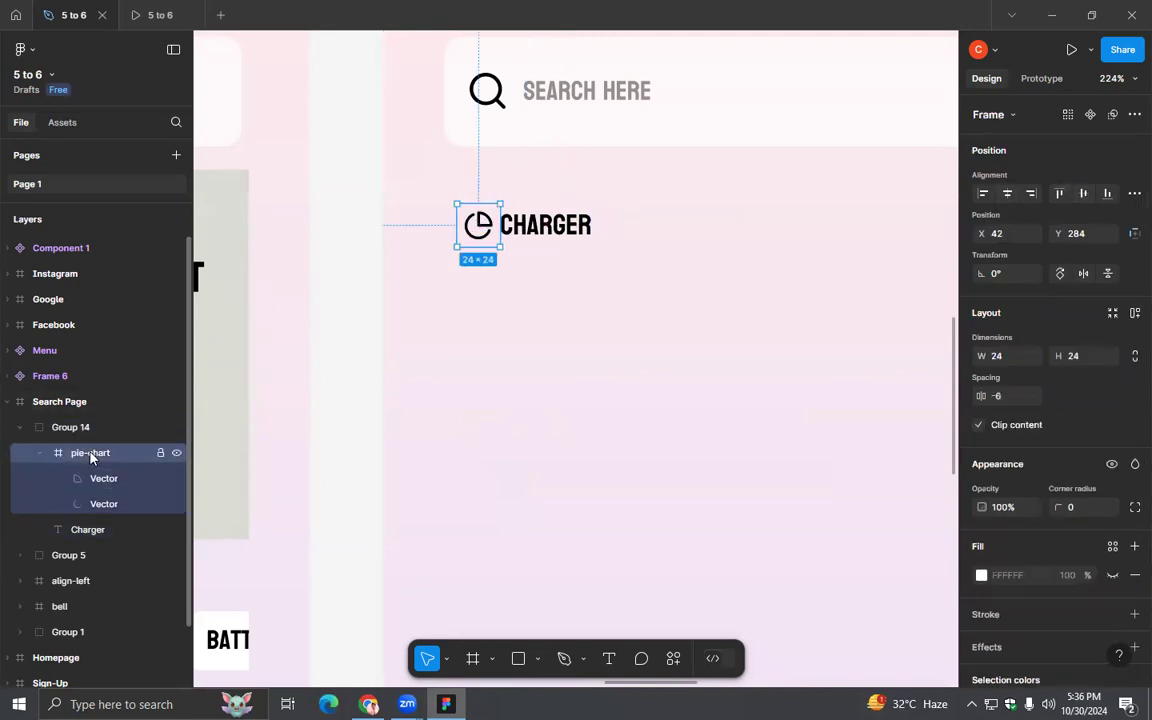
pyautogui.keyDown('shift'); pyautogui.click(88, 529); pyautogui.keyUp('shift')
pyautogui.click(599, 298)
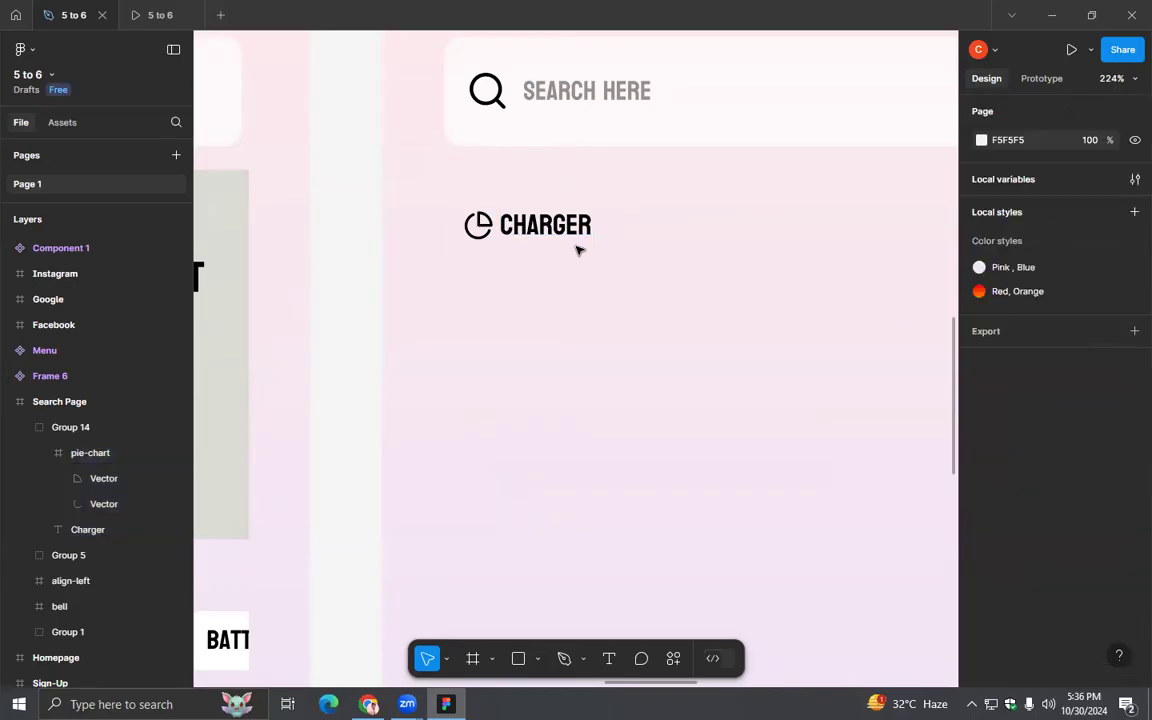
# - Duplicate the icon and "Charger" group and place the copy directly below the original at X 42, Y 318
pyautogui.click(575, 238)
pyautogui.scroll(-5, 605, 289)
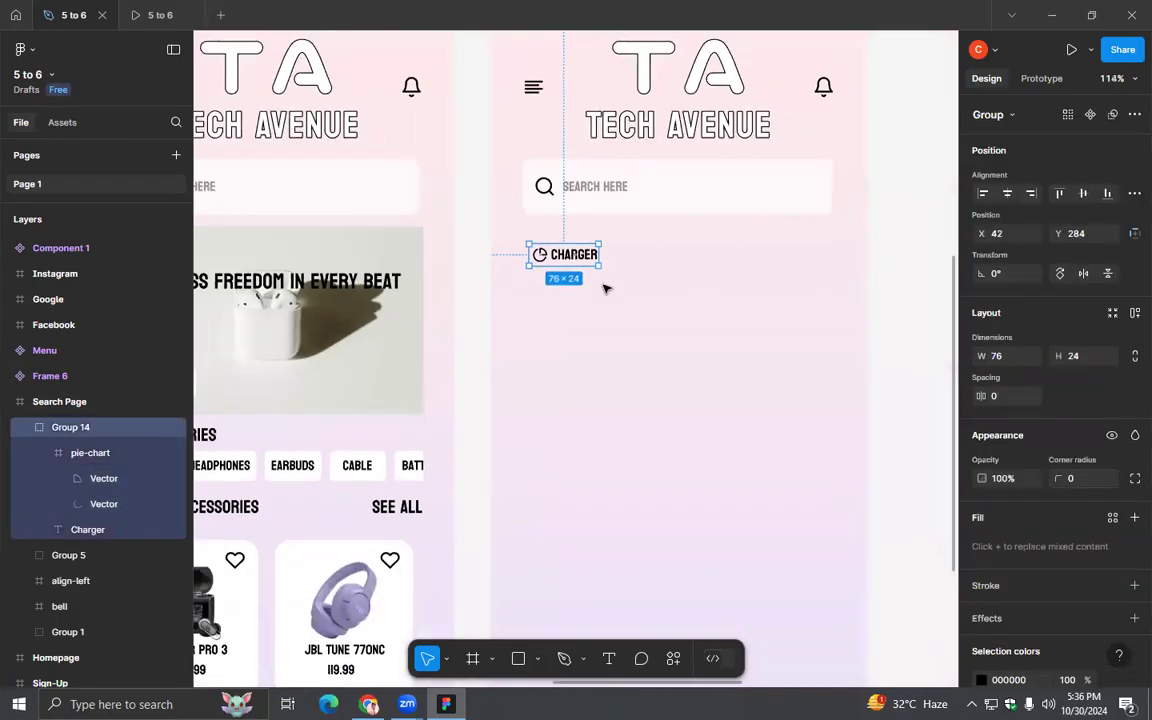
pyautogui.hotkey('ctrl', 'd')
pyautogui.moveTo(587, 262); pyautogui.dragTo(586, 296)
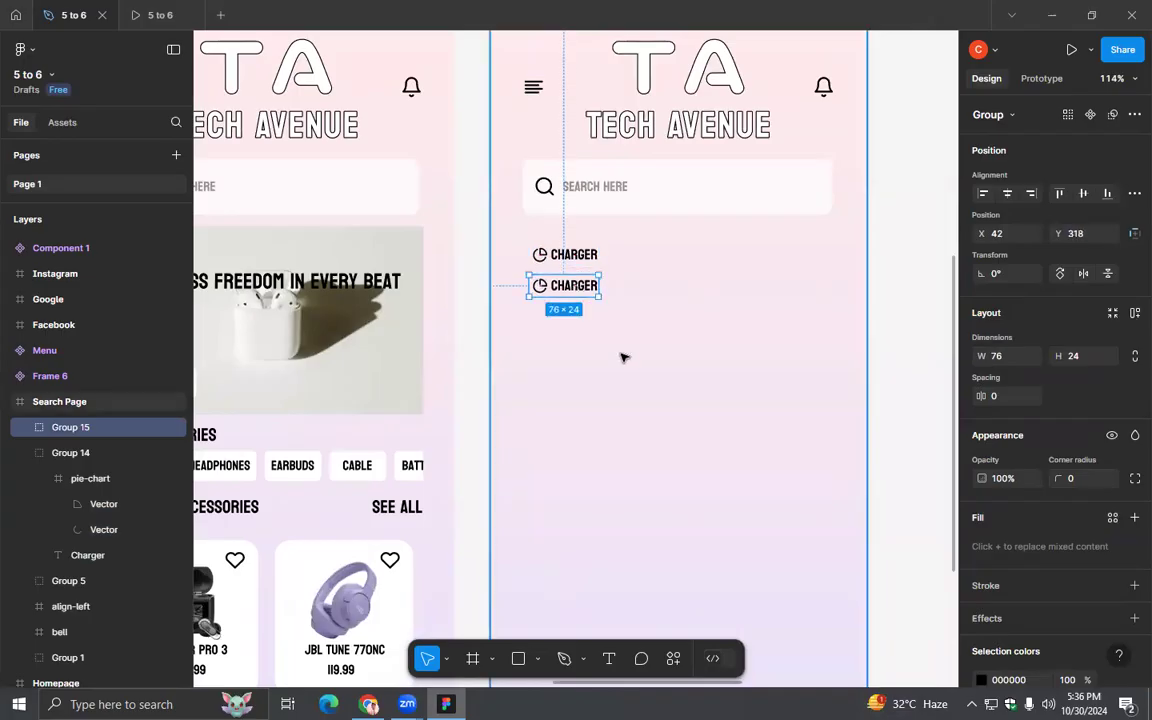
# - Change the text of the second search entry to "battery"
pyautogui.scroll(2, 622, 356)
pyautogui.scroll(2, 622, 357)
pyautogui.scroll(1, 586, 309)
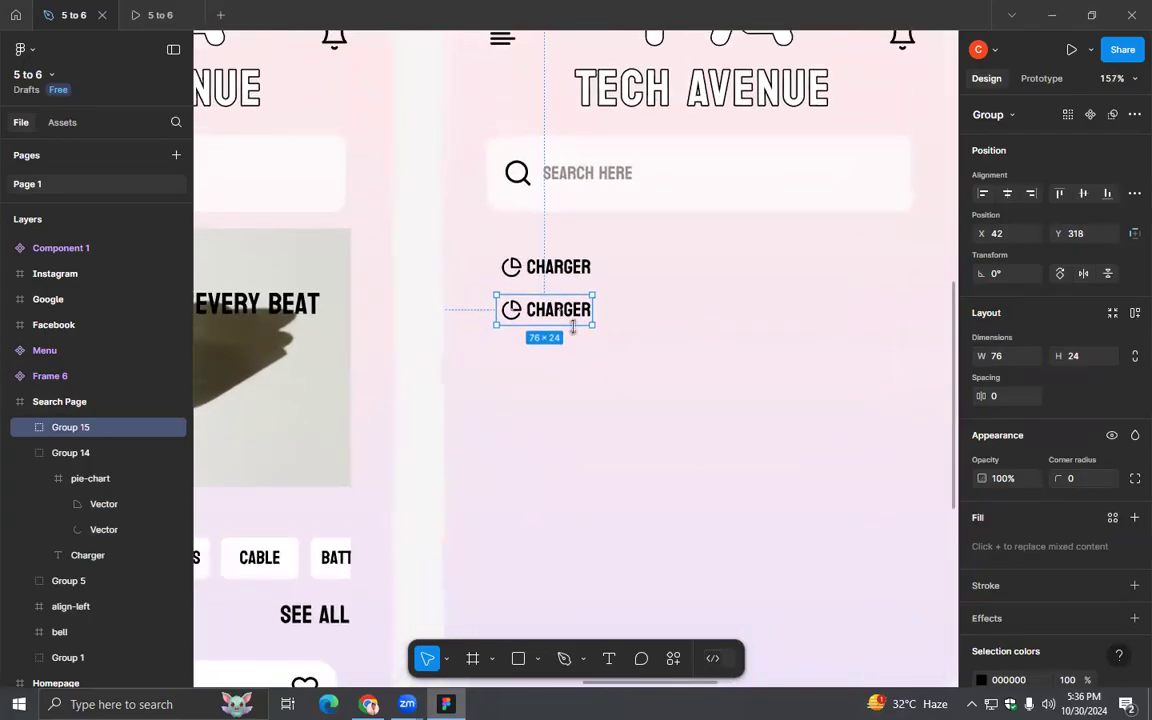
pyautogui.doubleClick(569, 313)
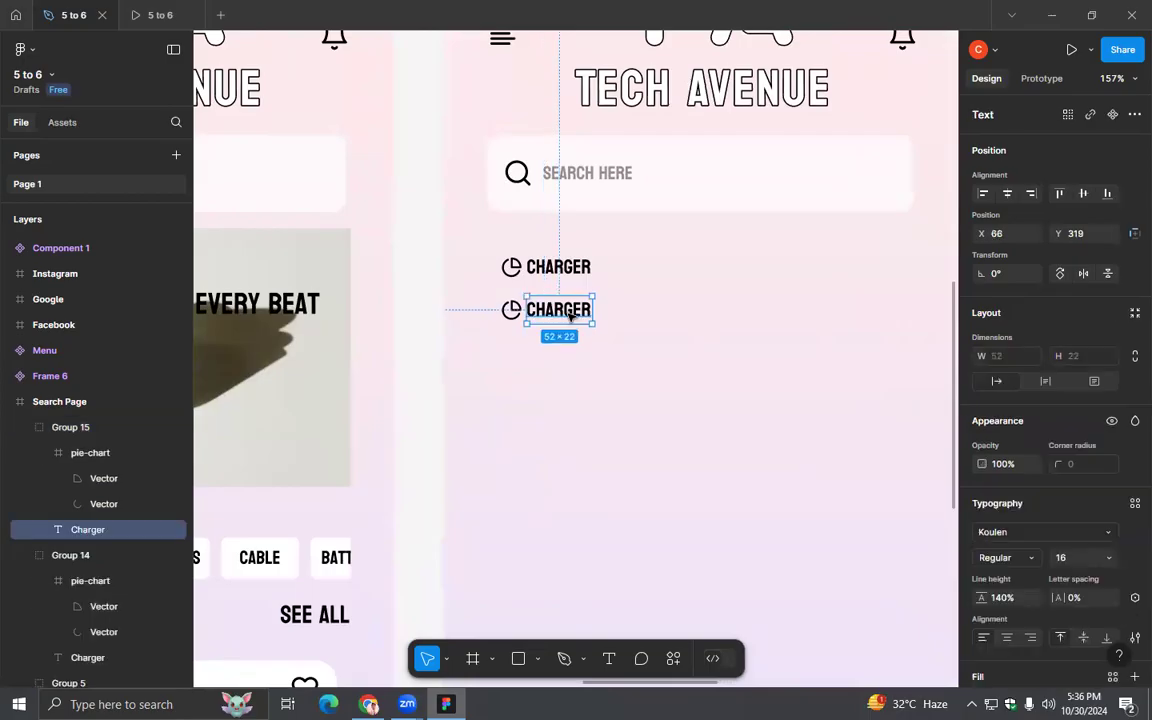
pyautogui.doubleClick(569, 313)
pyautogui.write('battery')
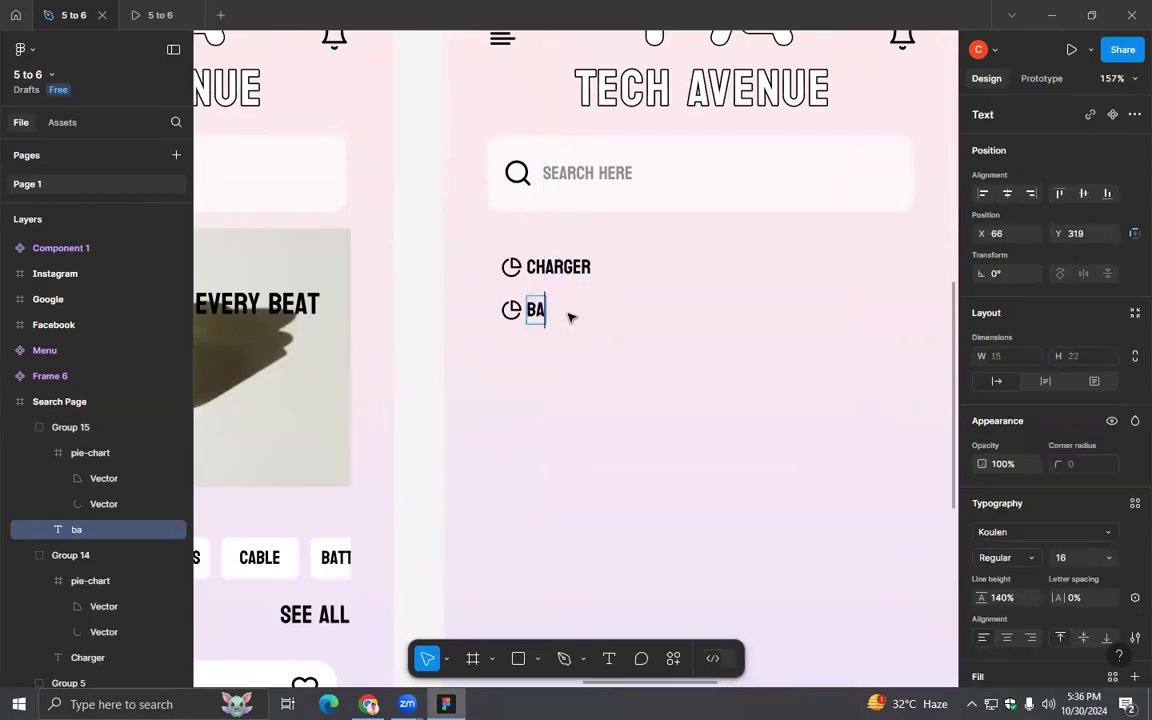
pyautogui.press('Escape')
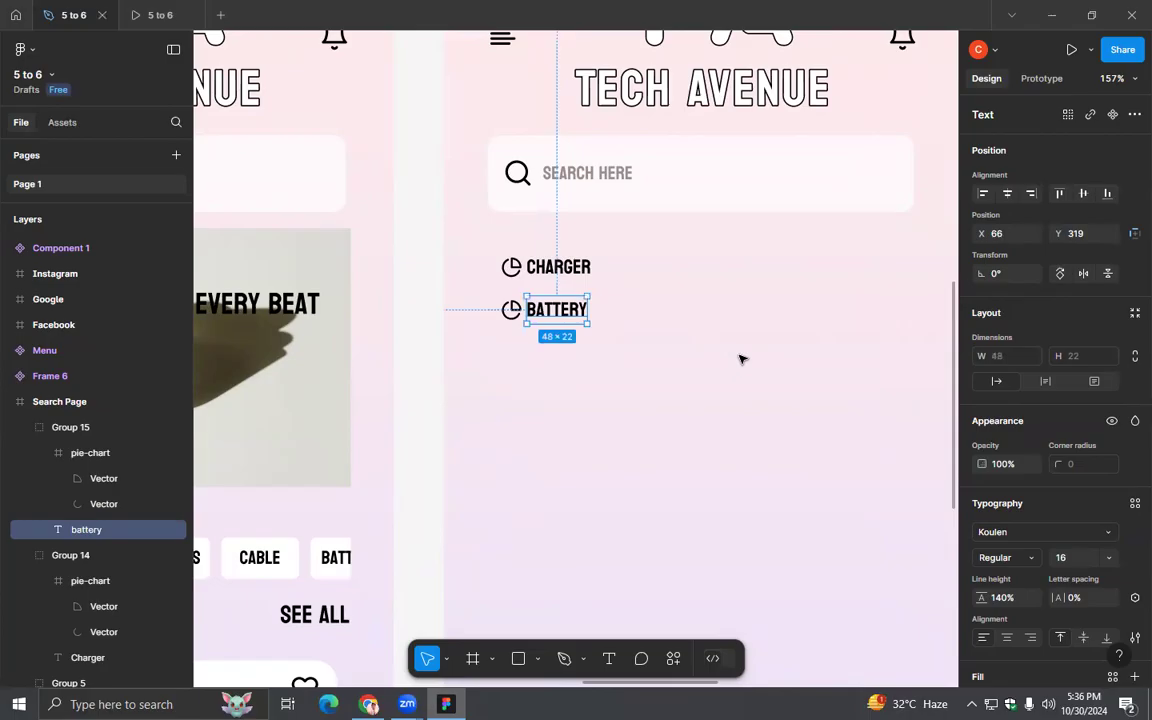
pyautogui.press('Escape')
pyautogui.click(590, 320)
pyautogui.hotkey('ctrl', 'd')
pyautogui.moveTo(555, 318); pyautogui.dragTo(556, 350)
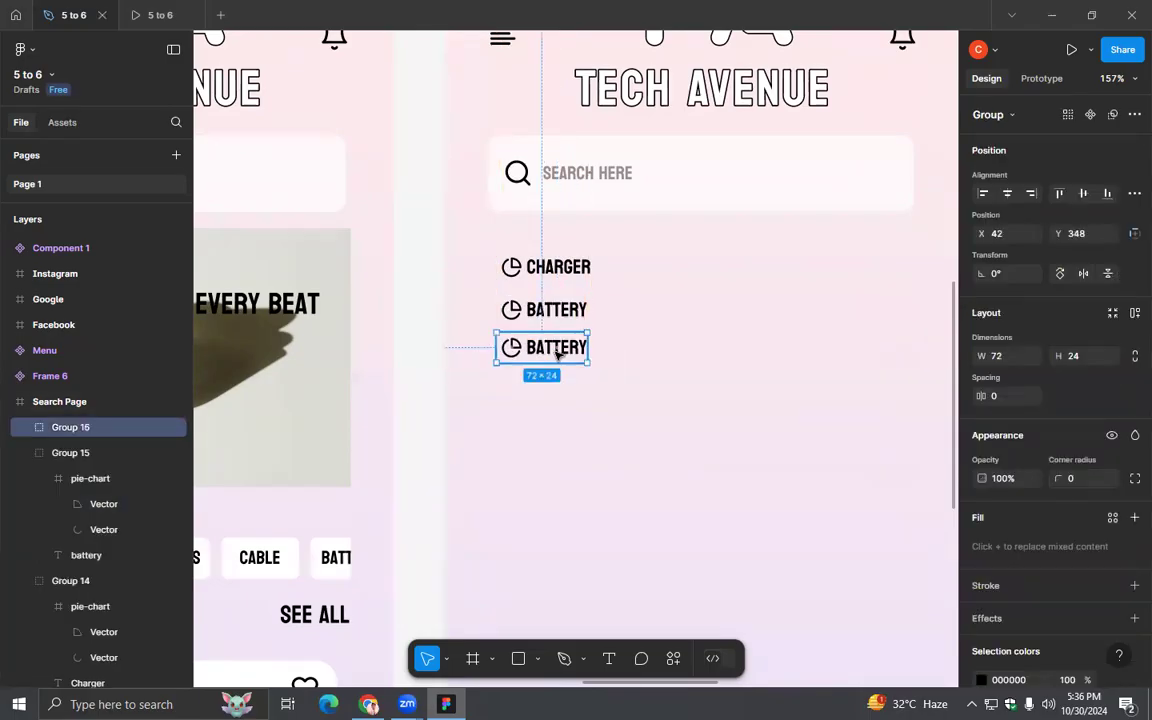
pyautogui.scroll(3, 560, 350)
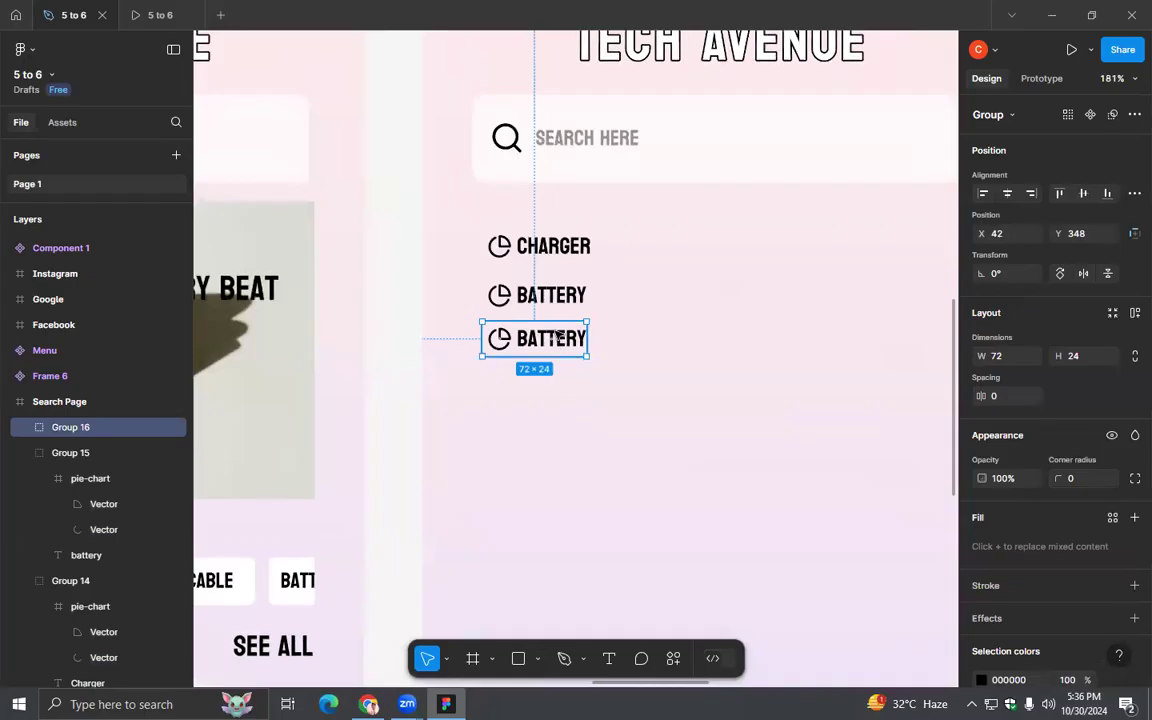
pyautogui.press('Delete')
# - Duplicate the "battery" entry to X 42, Y 352 and change the copy's text to "headphones"
pyautogui.click(553, 300)
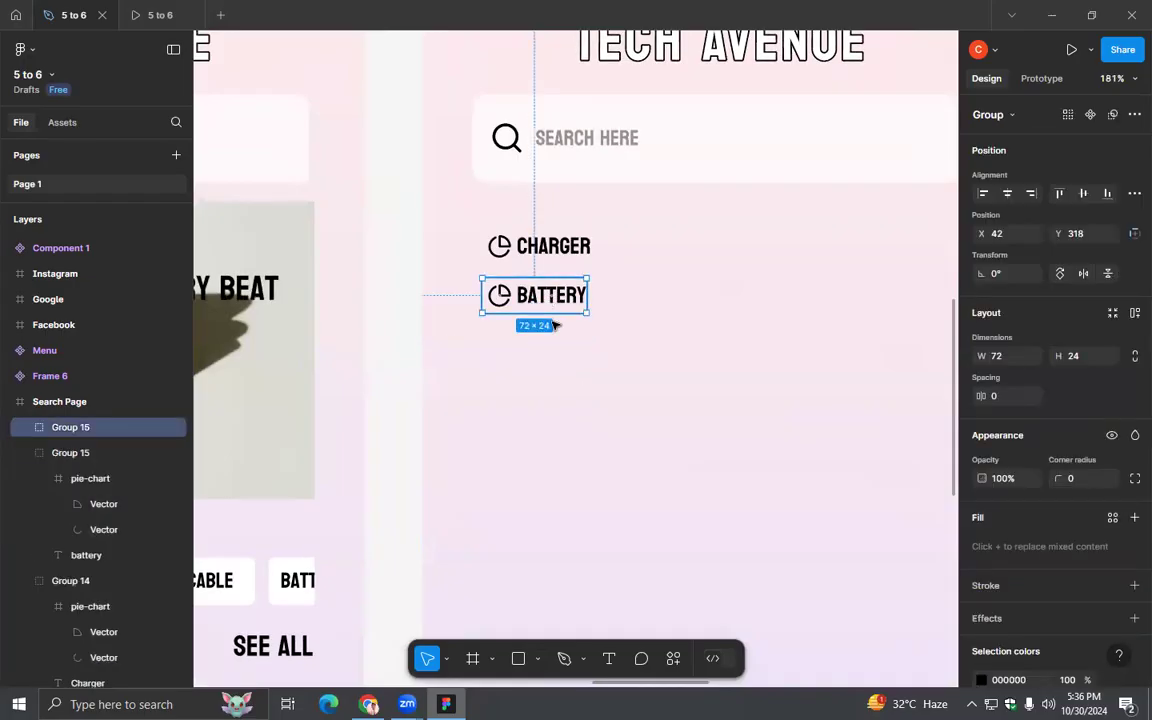
pyautogui.moveTo(555, 325); pyautogui.dragTo(560, 357)
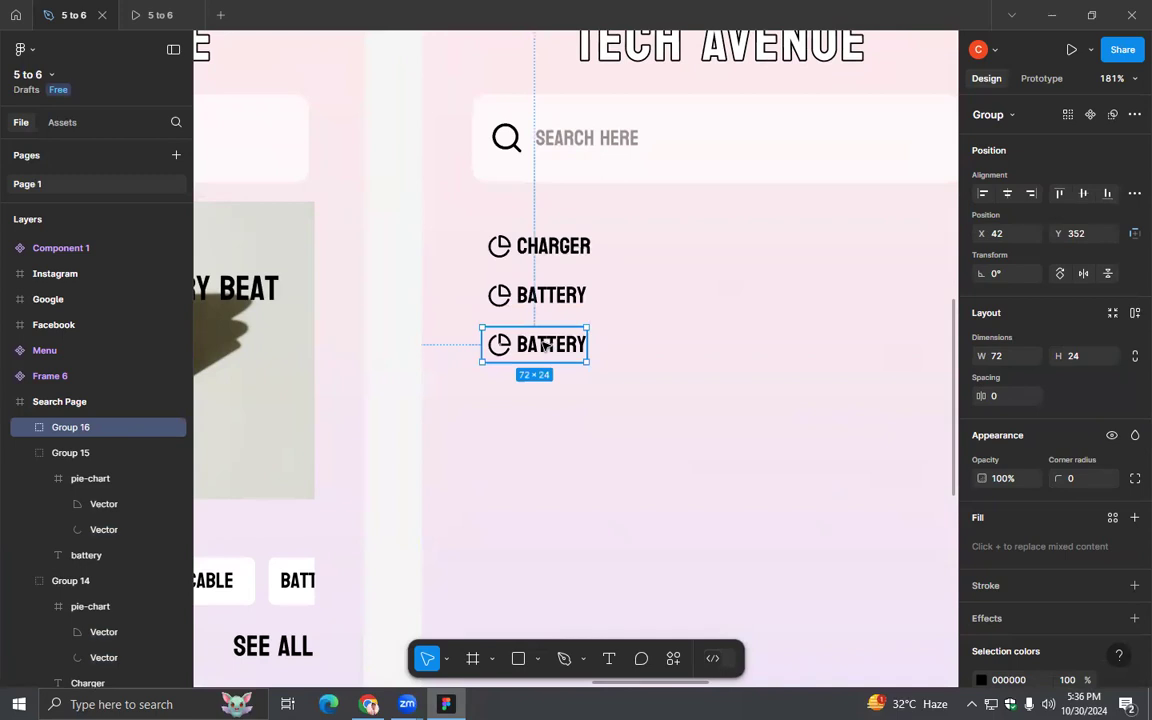
pyautogui.doubleClick(543, 344)
pyautogui.doubleClick(543, 344)
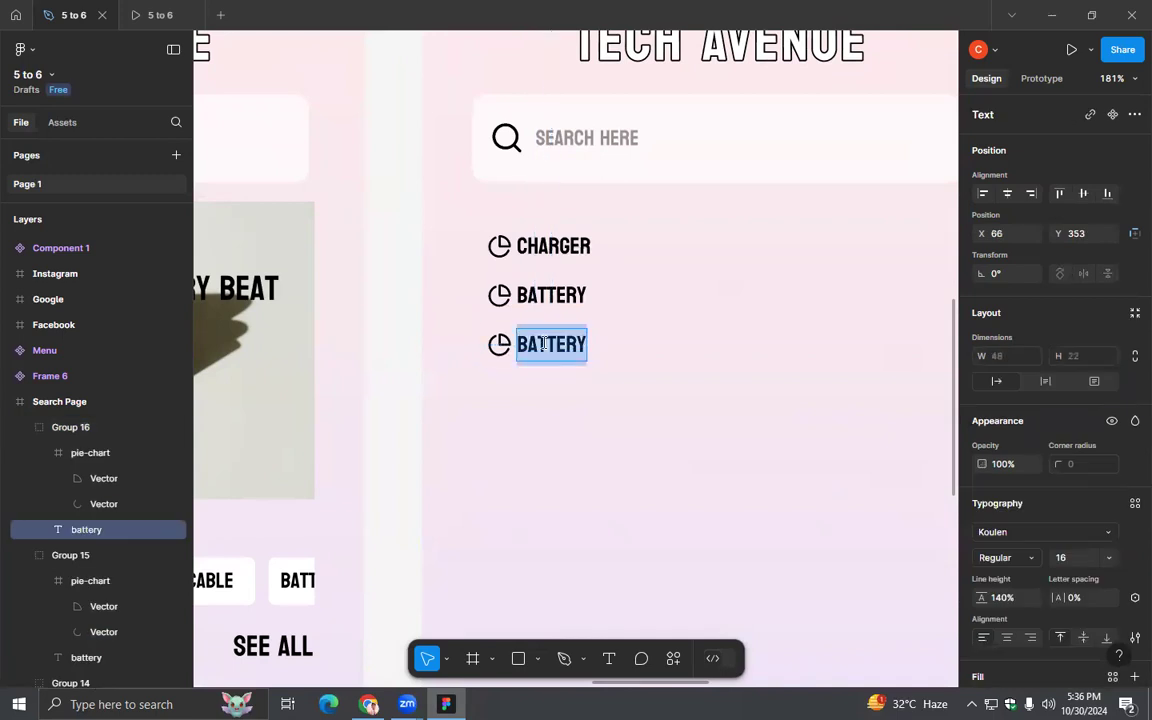
pyautogui.write('headphones')
pyautogui.press('Escape')
pyautogui.click(707, 453)
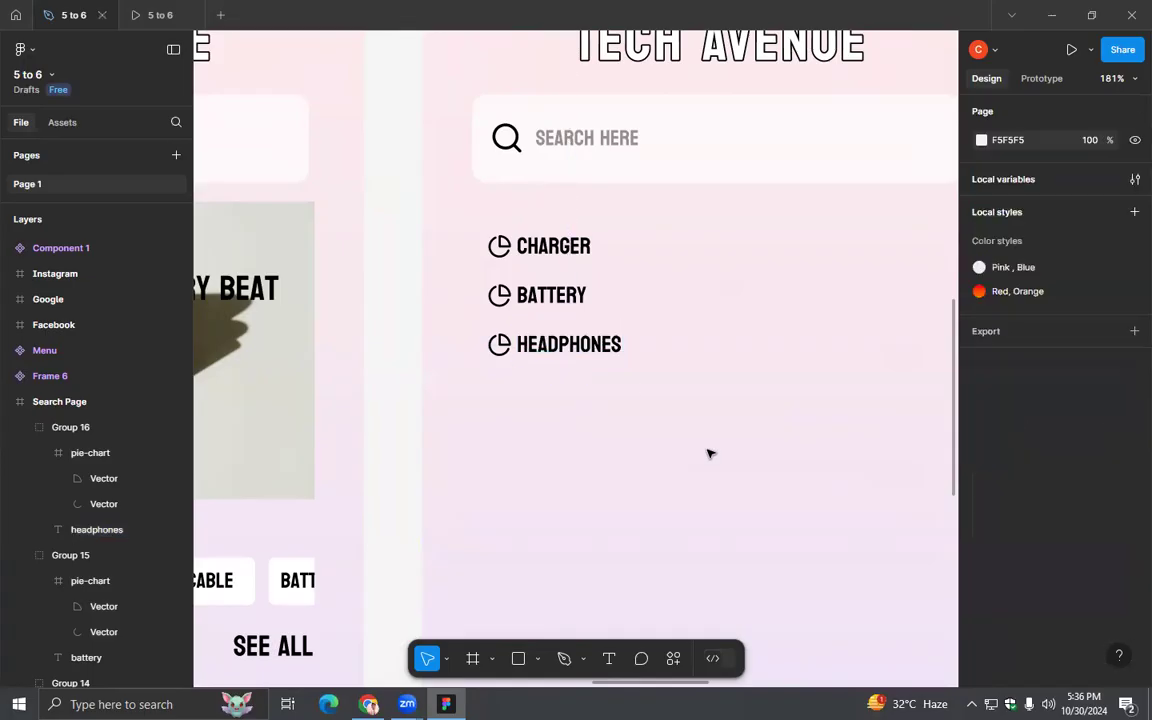
# - Check the three recent-search entries in the prototype preview and return to the design file
pyautogui.keyDown('ctrl'); pyautogui.scroll(-1, 707, 453); pyautogui.keyUp('ctrl')
pyautogui.click(167, 12)
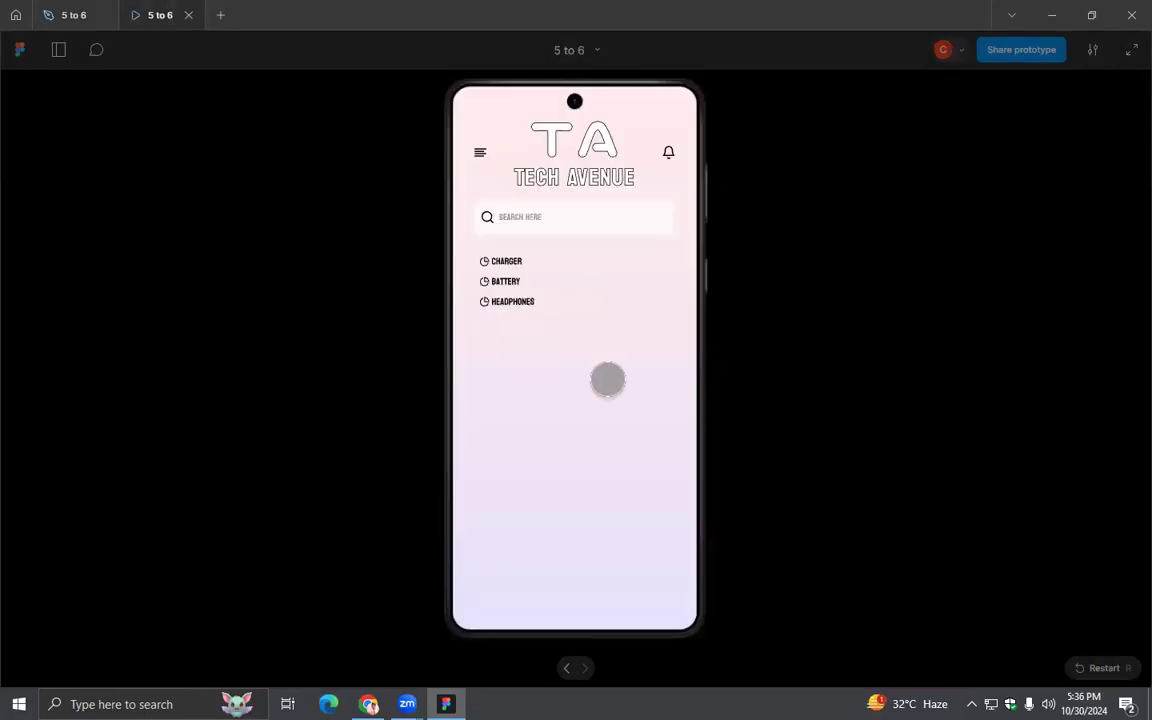
pyautogui.click(60, 16)
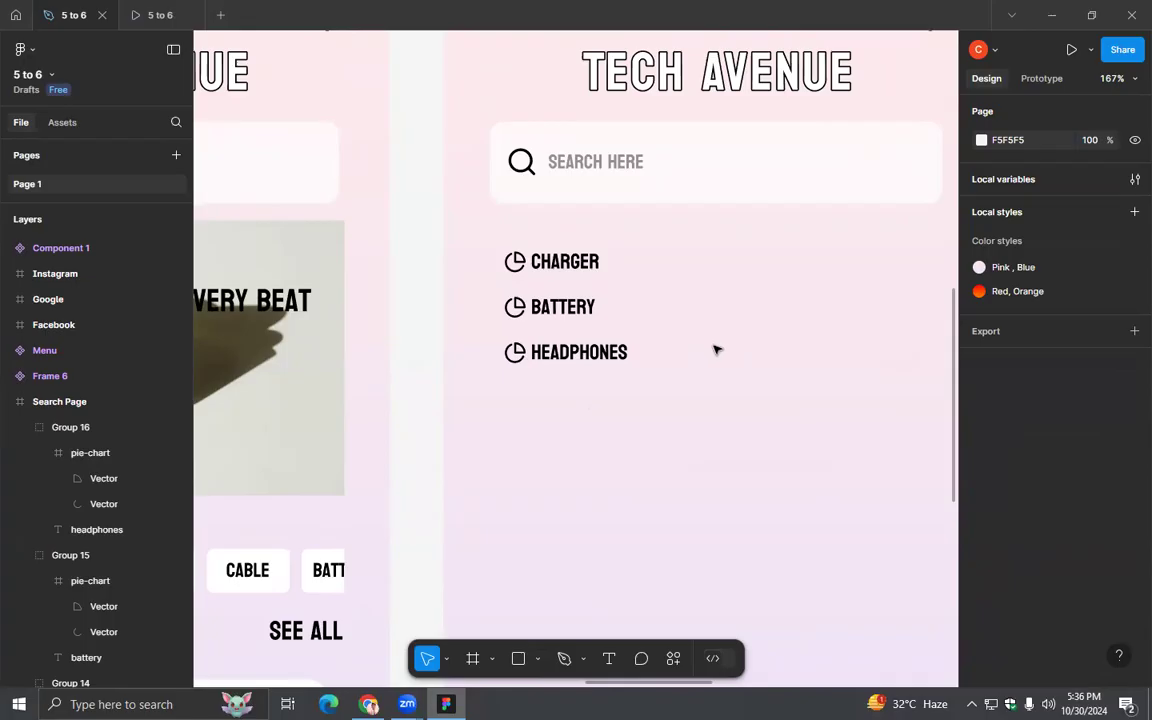
# - Add a "News feed" text below the "headphones" entry on the Search Page
pyautogui.scroll(-2, 715, 509)
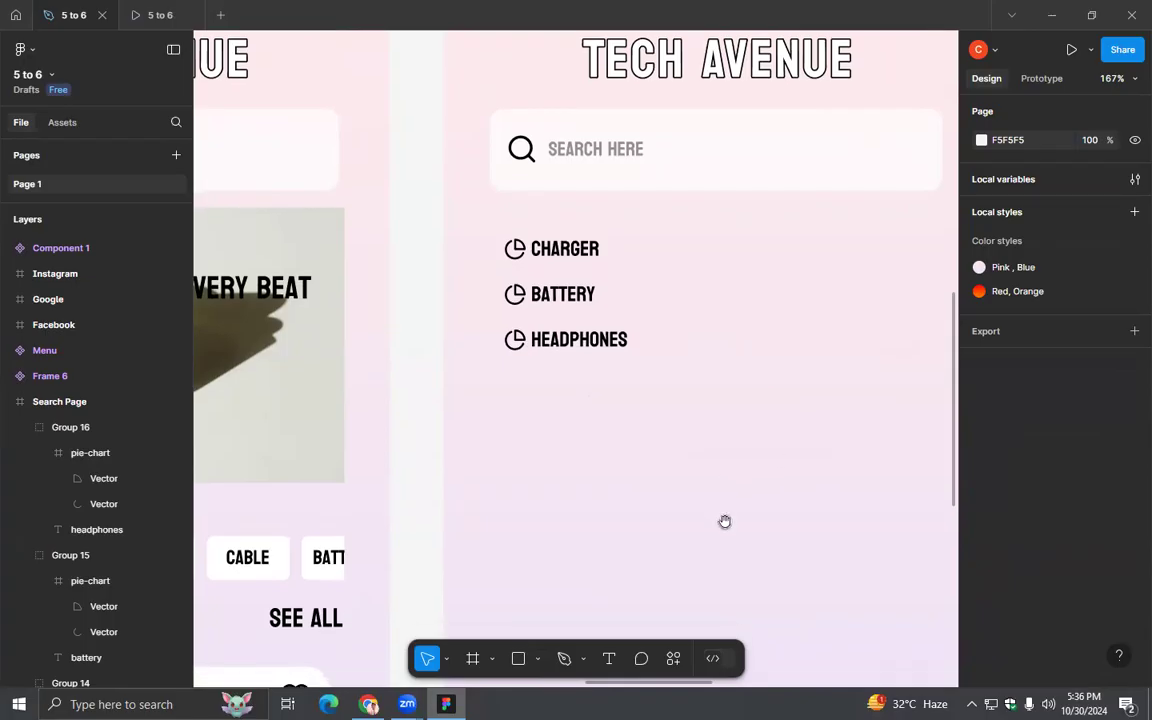
pyautogui.scroll(-5, 725, 521)
pyautogui.scroll(-1, 628, 544)
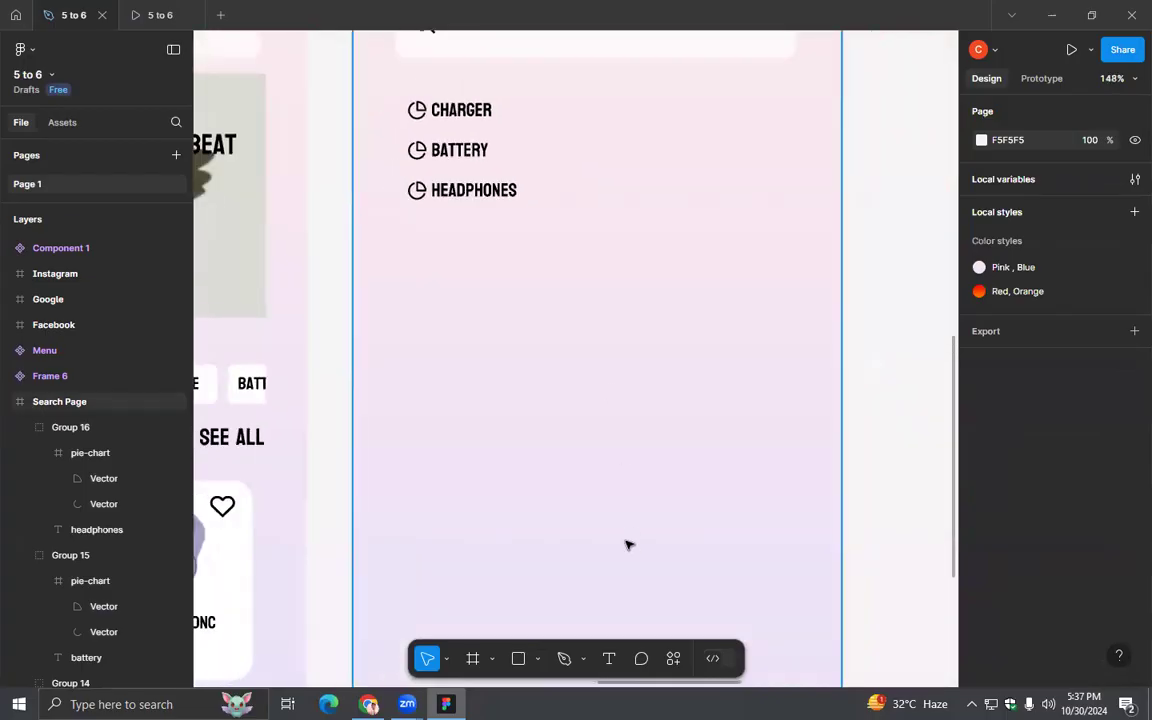
pyautogui.scroll(-3, 628, 544)
pyautogui.click(609, 658)
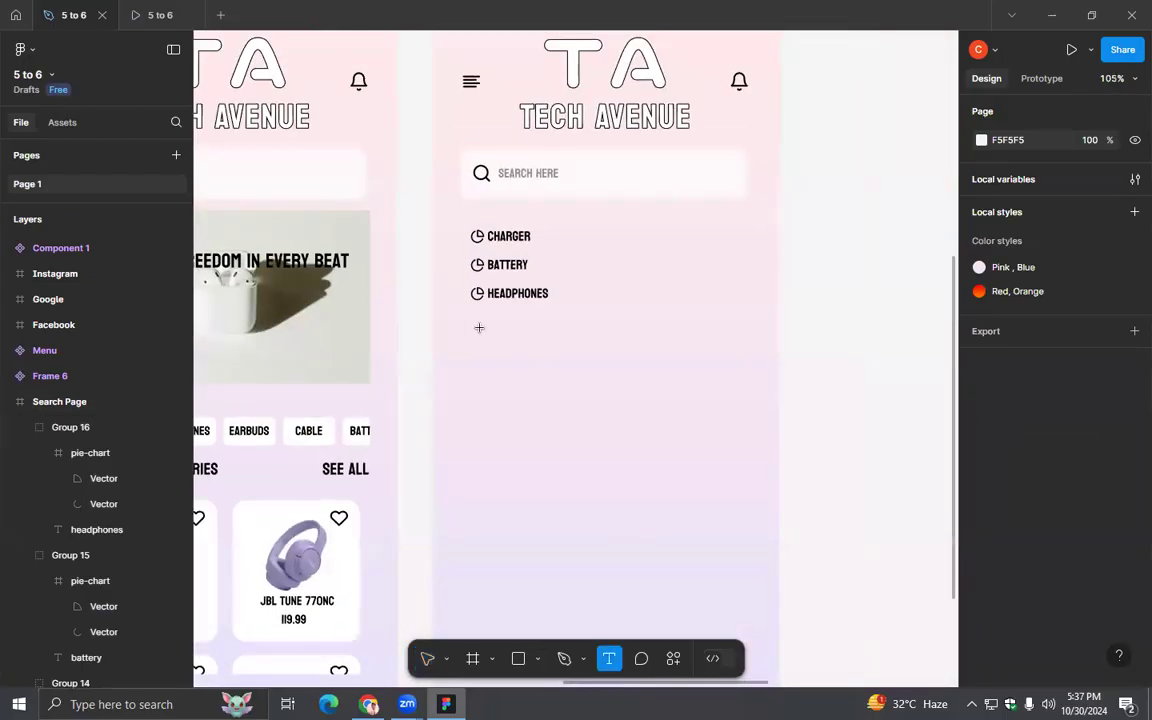
pyautogui.click(483, 369)
pyautogui.write('News')
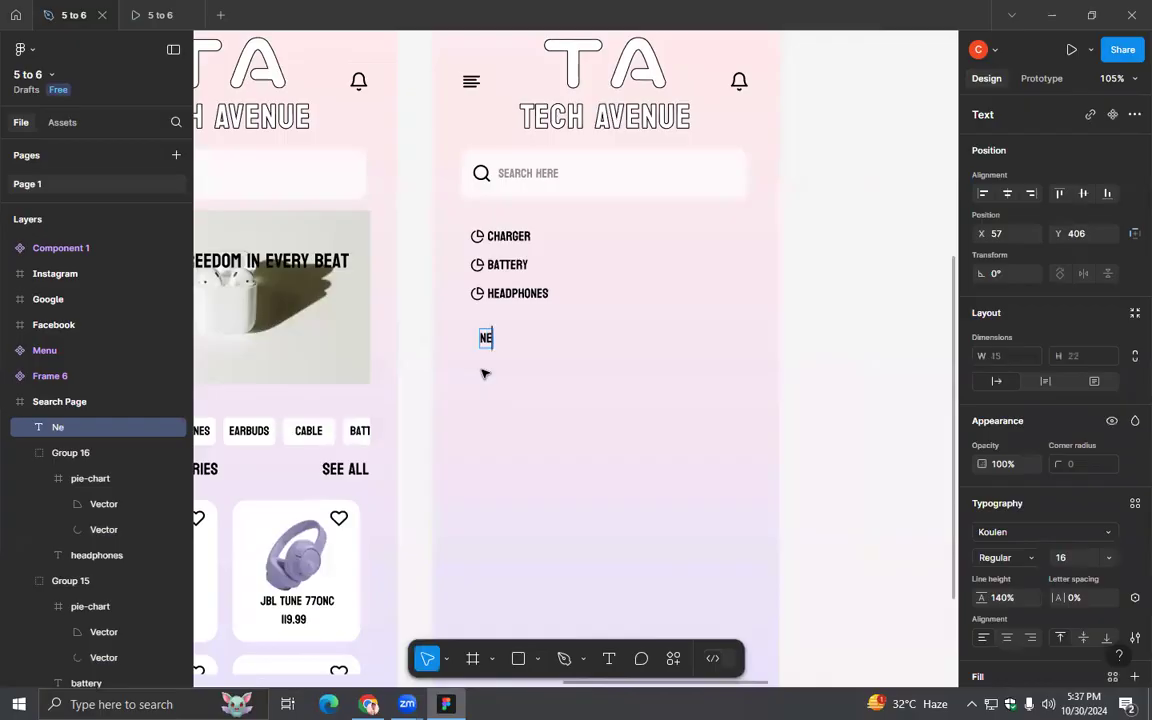
pyautogui.write(' feed')
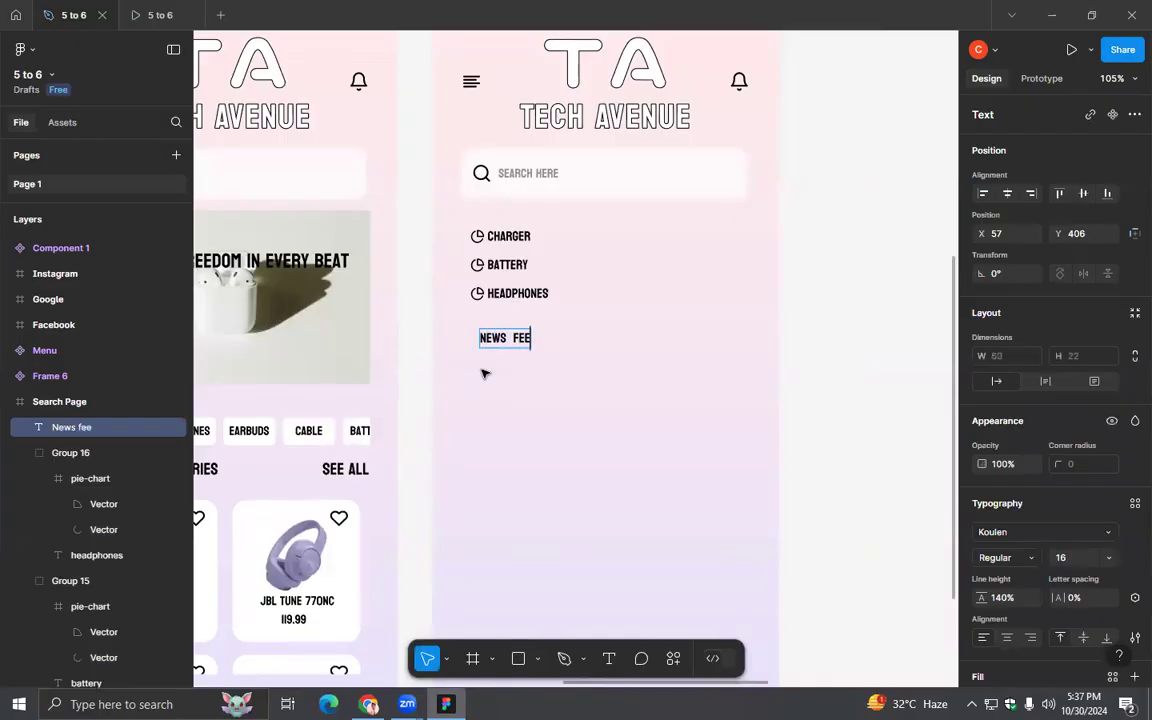
pyautogui.press('Escape')
pyautogui.click(484, 376)
# - Move the "News feed" text to X 38, Y 394 and set its font size to 20
pyautogui.moveTo(505, 338); pyautogui.dragTo(494, 337)
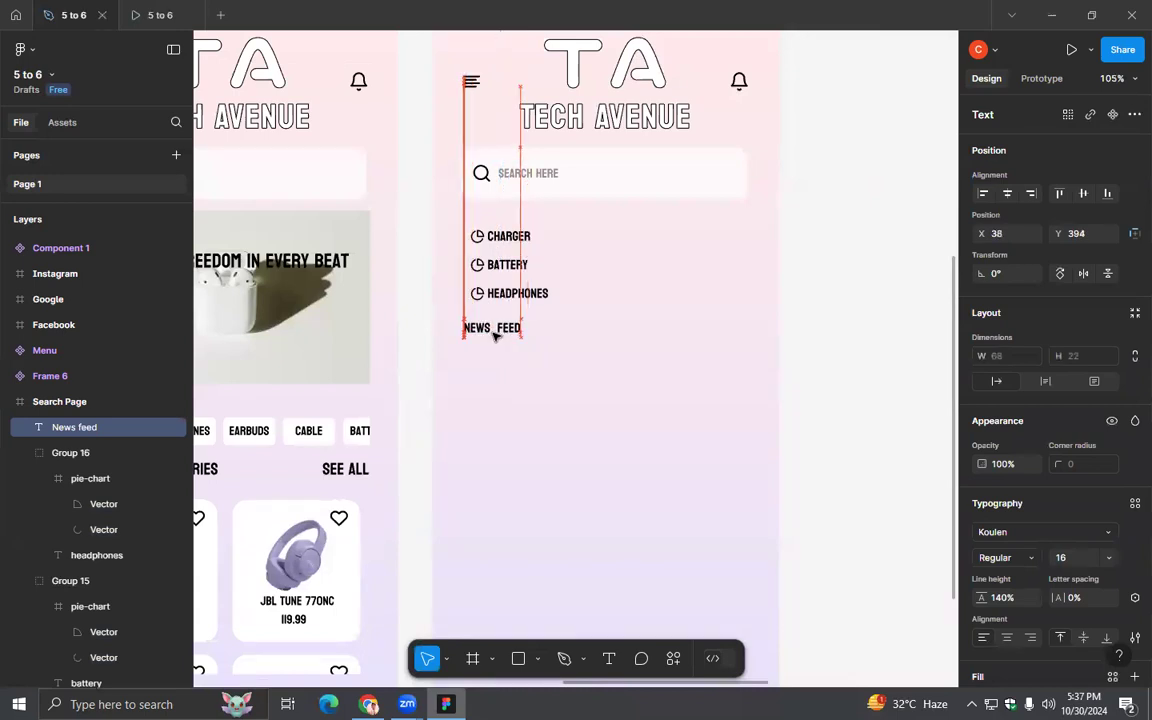
pyautogui.click(1108, 557)
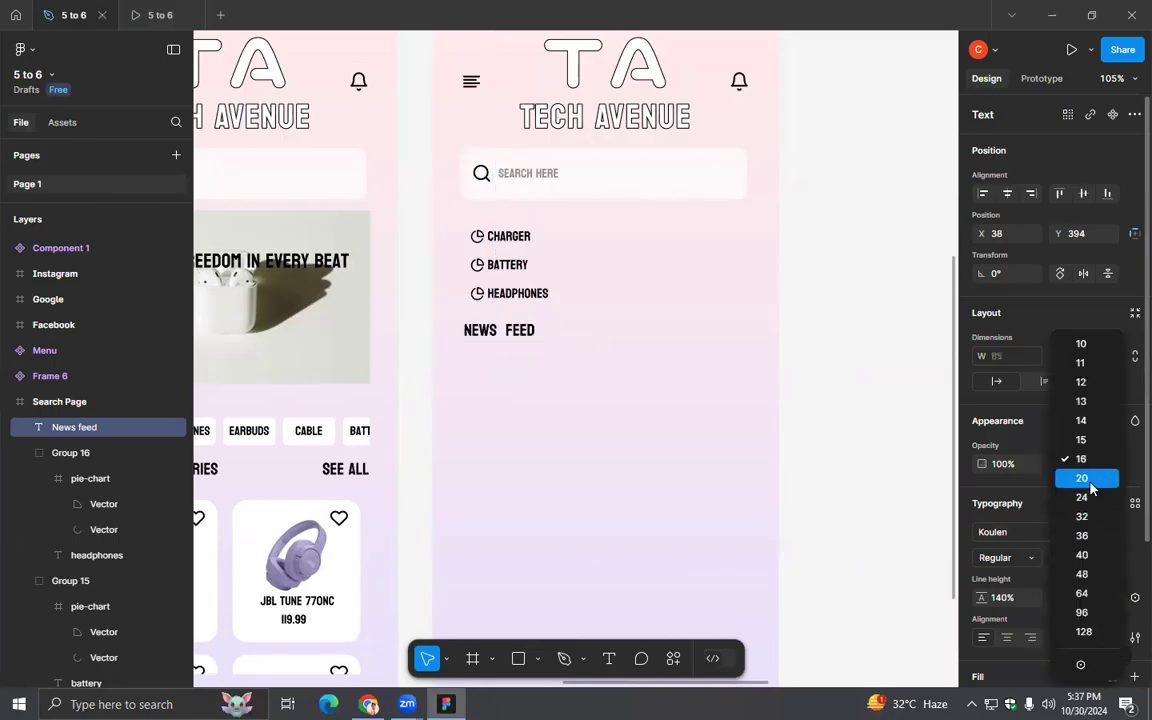
pyautogui.click(1091, 488)
pyautogui.click(689, 468)
# - Draw a horizontal line directly under the "News feed" heading, spanning the search bar's width, and nudge it slightly down
pyautogui.click(537, 658)
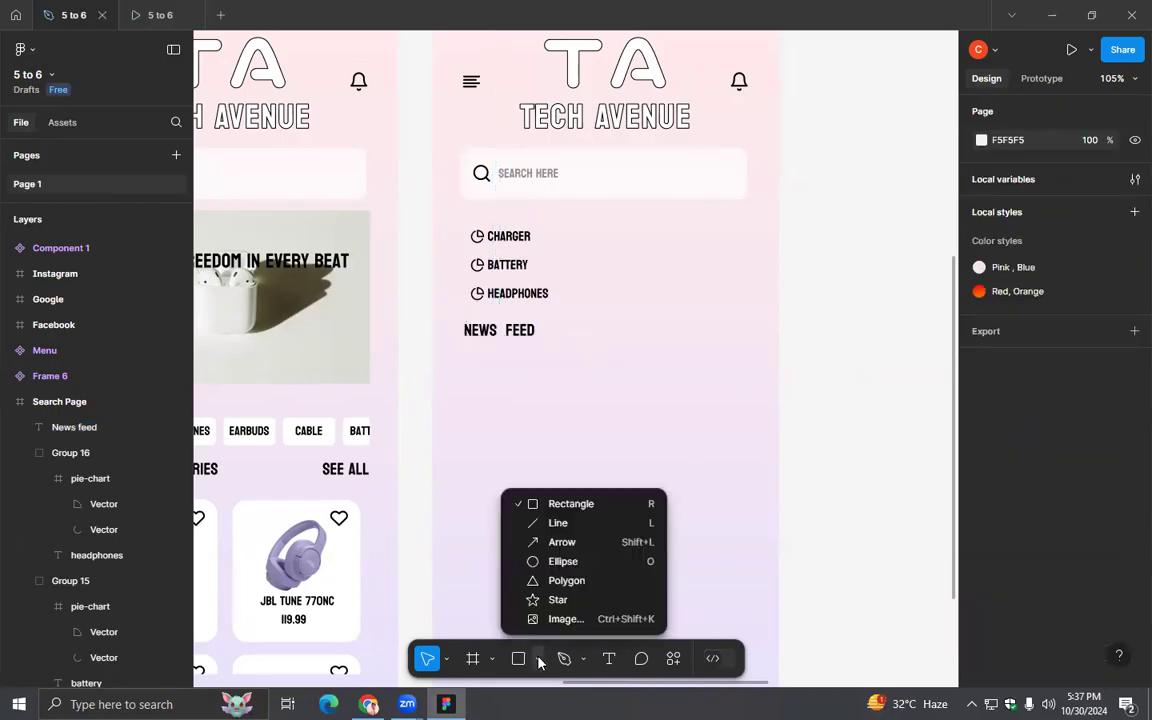
pyautogui.click(532, 548)
pyautogui.moveTo(466, 341); pyautogui.dragTo(750, 357)
pyautogui.click(762, 419)
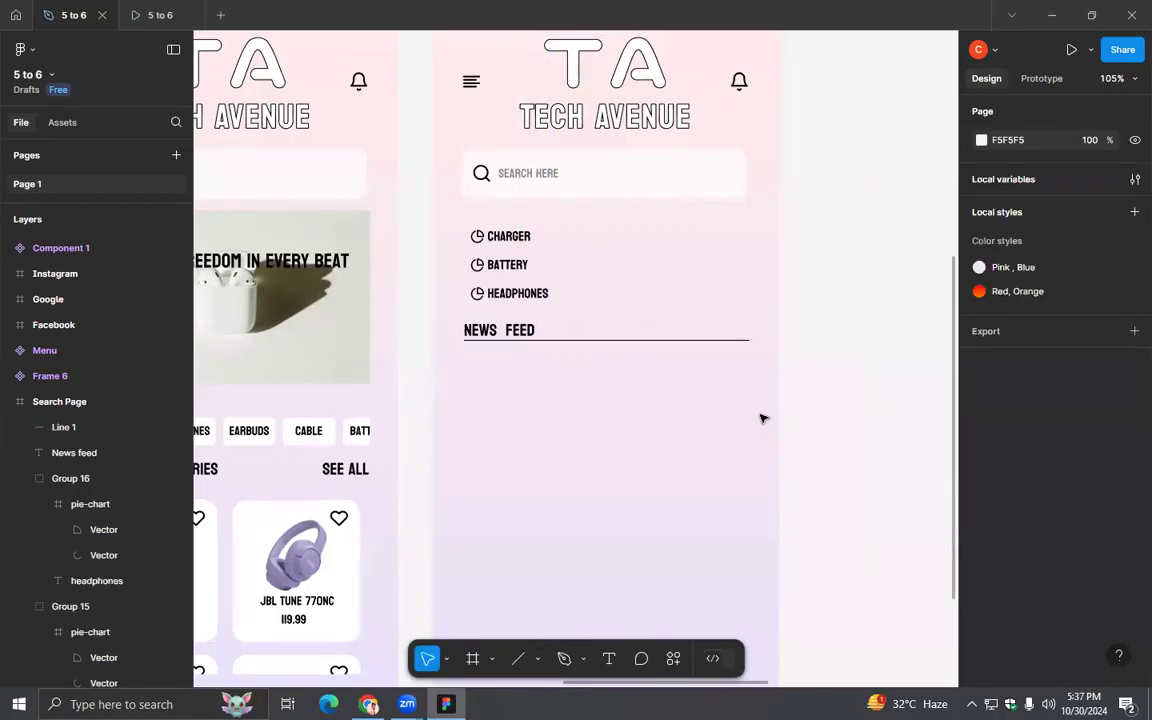
pyautogui.click(665, 344)
pyautogui.click(806, 428)
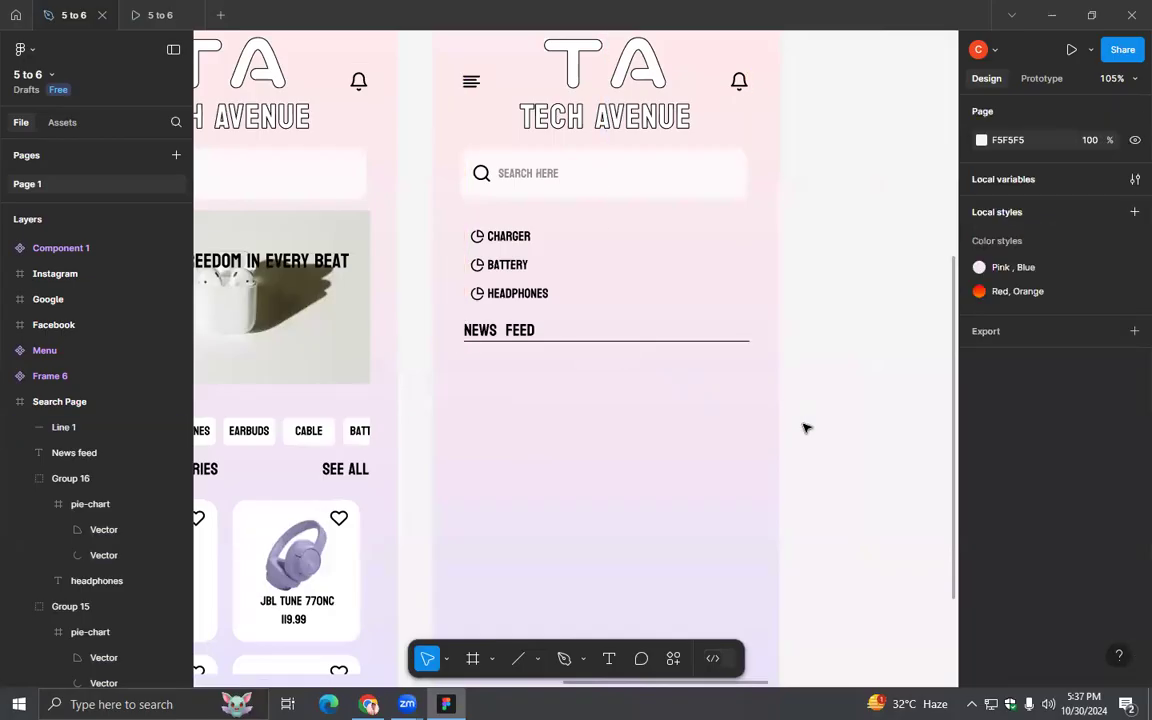
# - Add a rectangle under the News feed line on the Search Page, at X 38, Y 432 and sized 339 × 203
pyautogui.scroll(-4, 806, 428)
pyautogui.moveTo(712, 481); pyautogui.dragTo(509, 408)
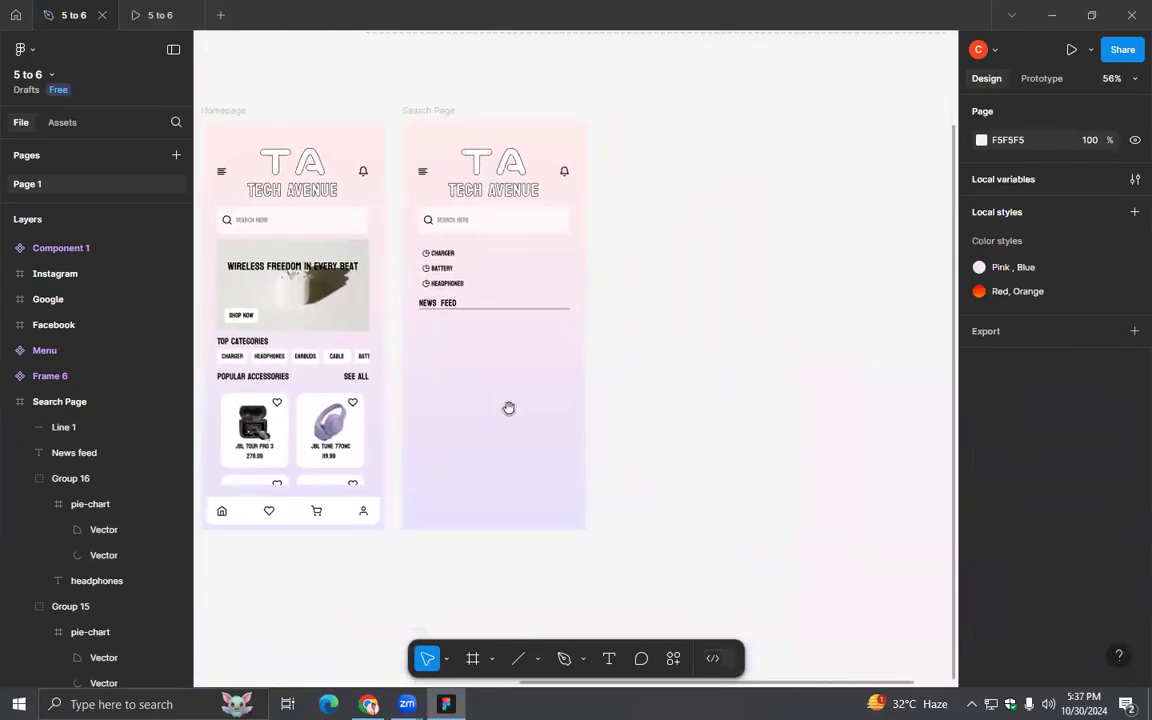
pyautogui.click(539, 661)
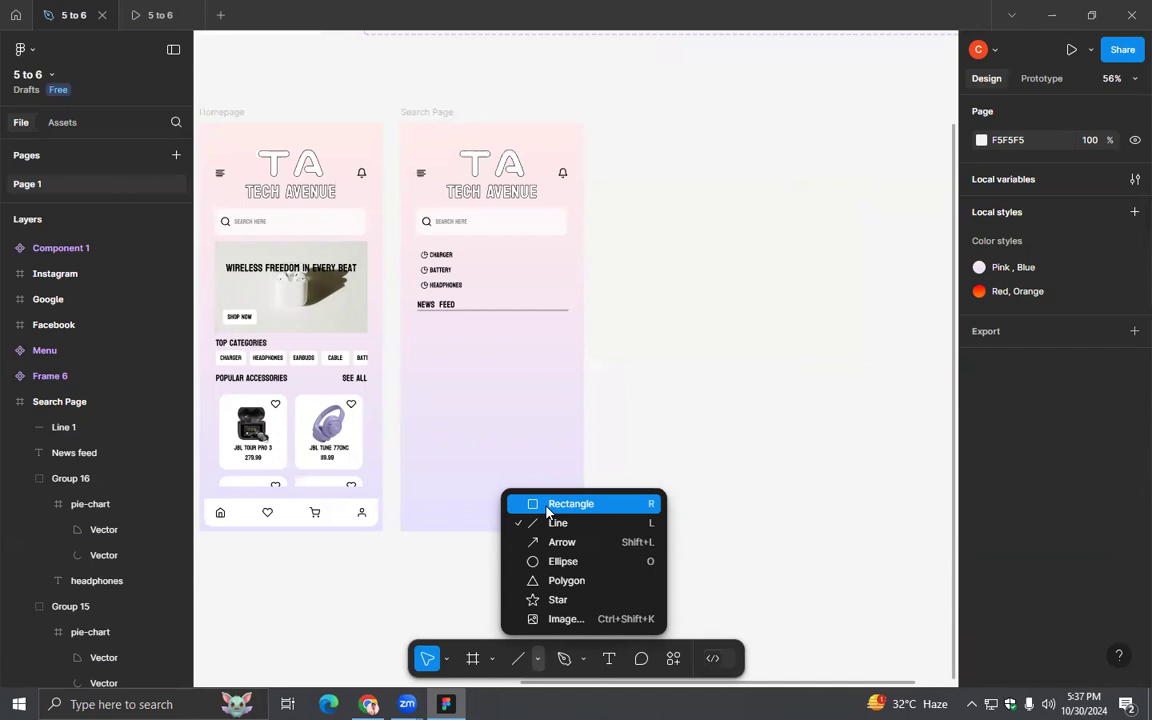
pyautogui.click(571, 504)
pyautogui.moveTo(610, 298)
pyautogui.mouseDown()
pyautogui.moveTo(677, 370)
pyautogui.moveTo(765, 390)
pyautogui.mouseUp()
pyautogui.moveTo(699, 355)
pyautogui.mouseDown()
pyautogui.moveTo(506, 381)
pyautogui.moveTo(496, 370)
pyautogui.moveTo(710, 334)
pyautogui.moveTo(751, 363)
pyautogui.moveTo(725, 332)
pyautogui.mouseUp()
pyautogui.moveTo(576, 379); pyautogui.dragTo(507, 384)
pyautogui.scroll(5, 609, 414)
pyautogui.moveTo(667, 343); pyautogui.dragTo(662, 342)
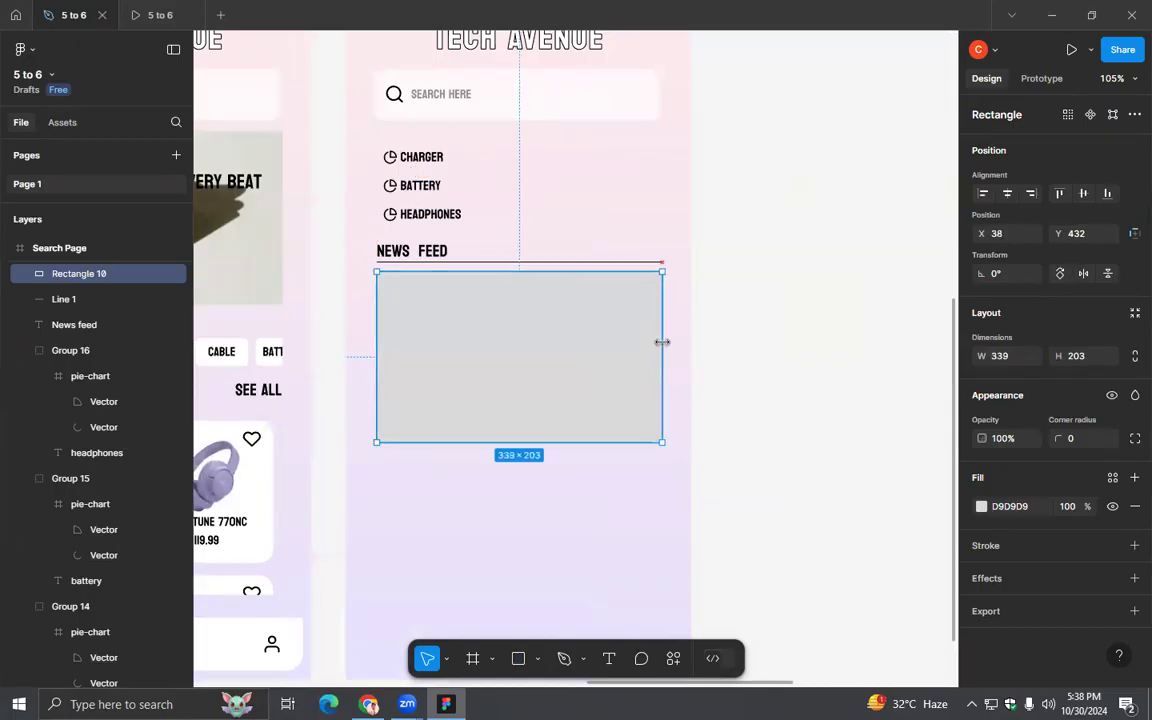
# - Round the News feed rectangle's corners to 16 and set its fill to FFFFFF
pyautogui.click(727, 375)
pyautogui.click(509, 339)
pyautogui.moveTo(393, 283); pyautogui.dragTo(395, 290)
pyautogui.click(740, 402)
pyautogui.click(609, 385)
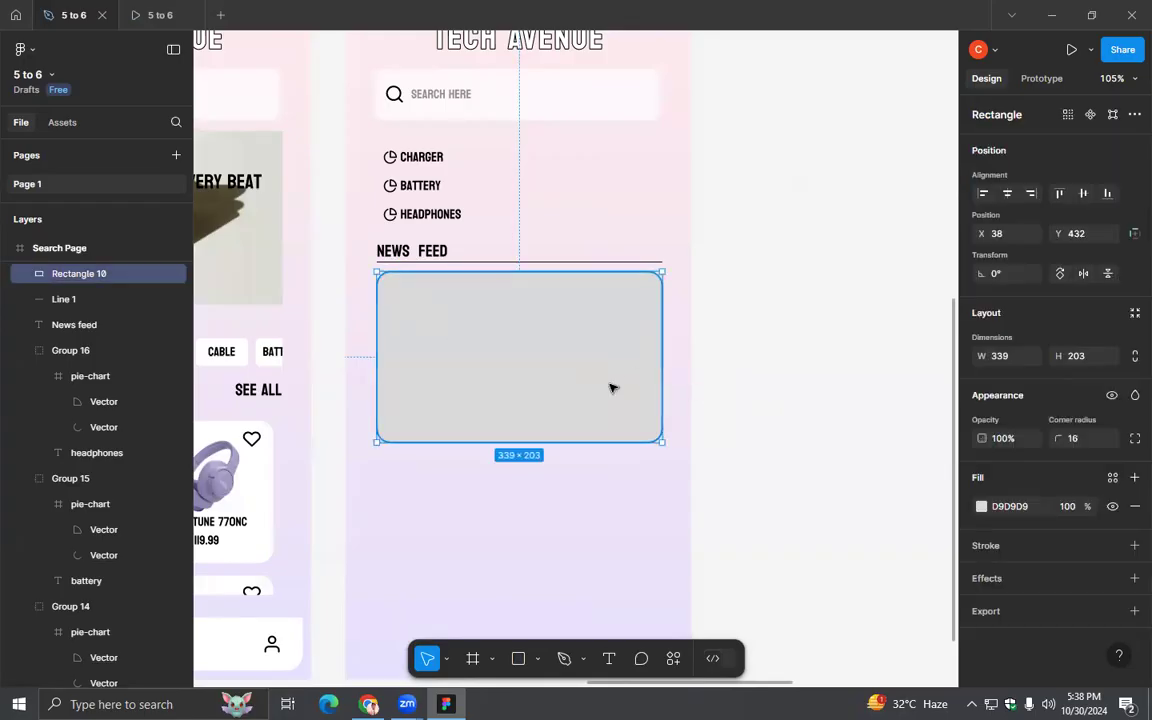
pyautogui.click(981, 507)
pyautogui.moveTo(869, 381); pyautogui.dragTo(742, 240)
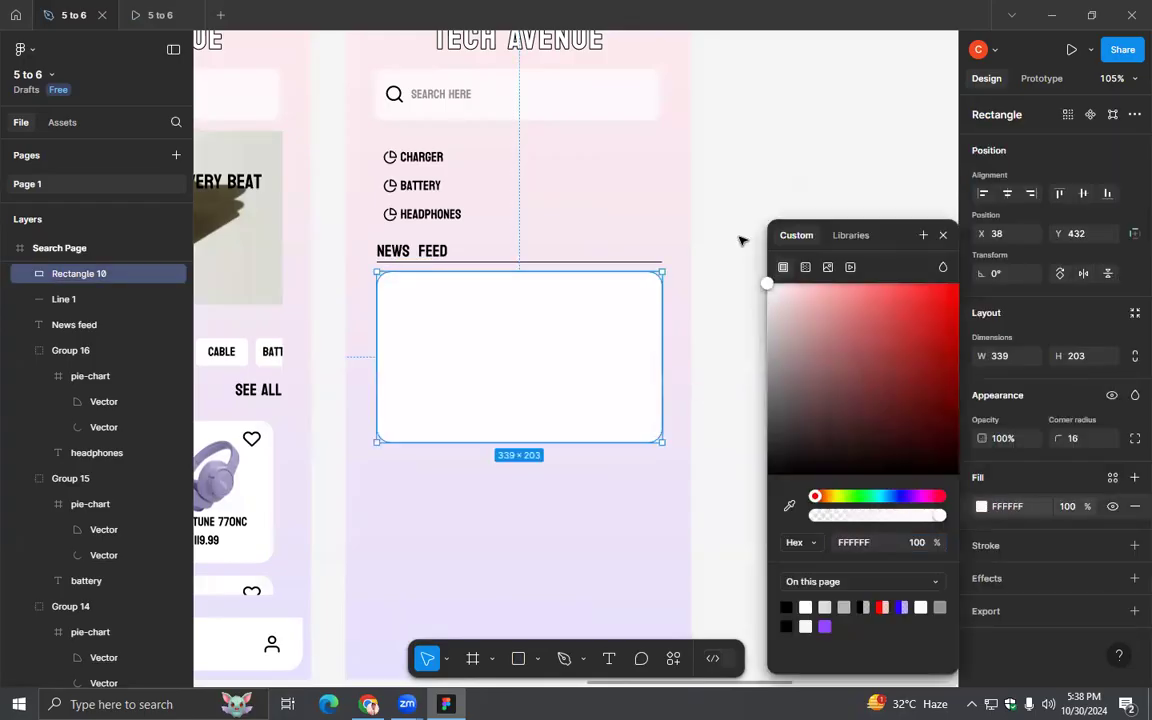
pyautogui.click(722, 308)
# - Check the card in the prototype preview, return, and move the white rectangle off the Search Page to X 1358, Y -64
pyautogui.click(152, 15)
pyautogui.click(60, 17)
pyautogui.scroll(-2, 720, 406)
pyautogui.click(519, 337)
pyautogui.moveTo(594, 352); pyautogui.dragTo(818, 334)
pyautogui.moveTo(733, 467); pyautogui.dragTo(563, 405)
# - Switch to Chrome and search Google for "jbl" in a new tab
pyautogui.click(369, 704)
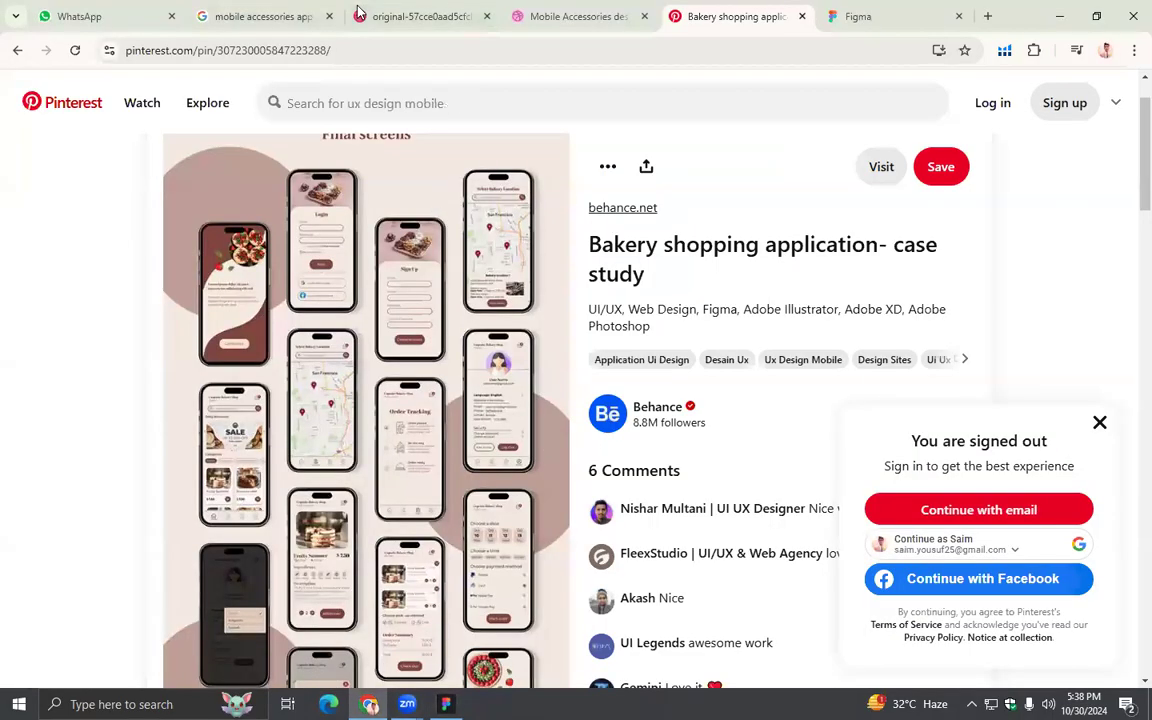
pyautogui.click(987, 16)
pyautogui.click(656, 46)
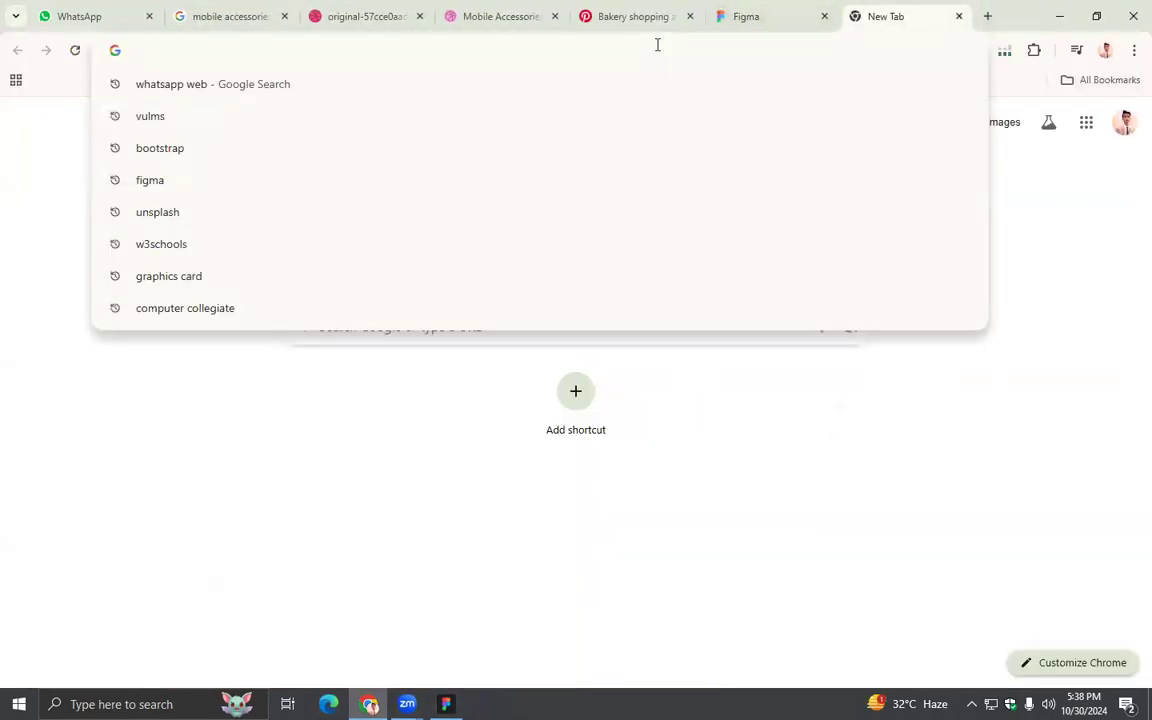
pyautogui.write('jbl')
pyautogui.press('Return')
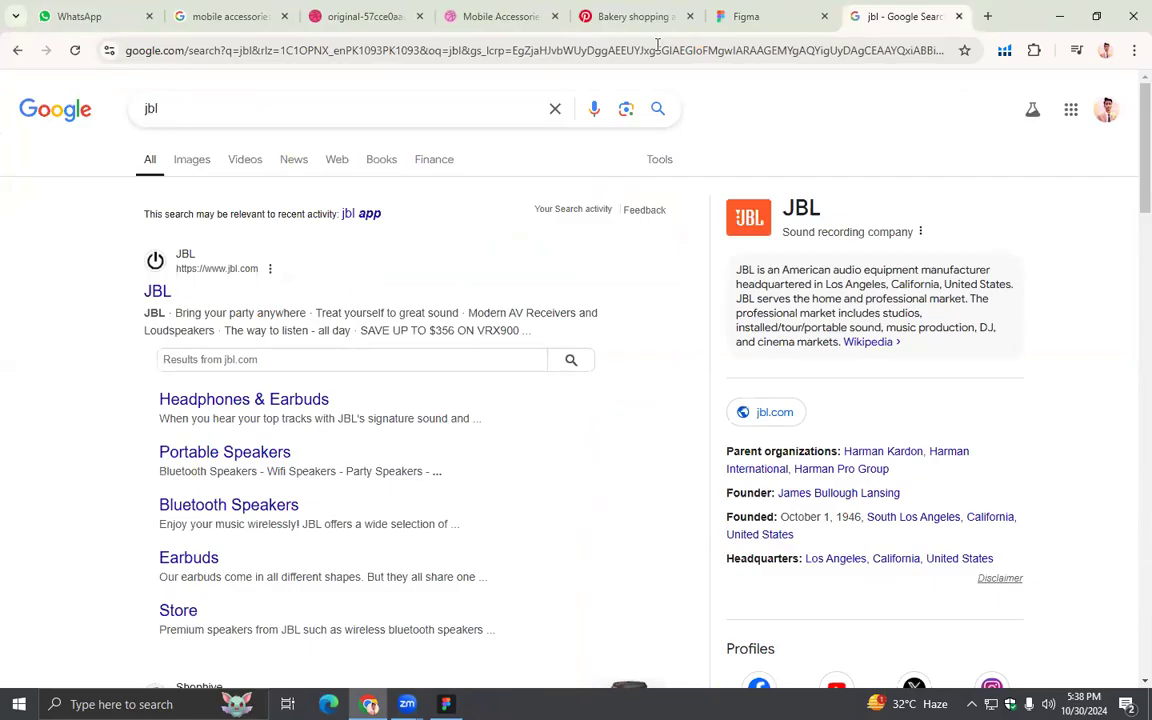
# - Open the official JBL website in a new tab and choose the UK store
pyautogui.rightClick(155, 291)
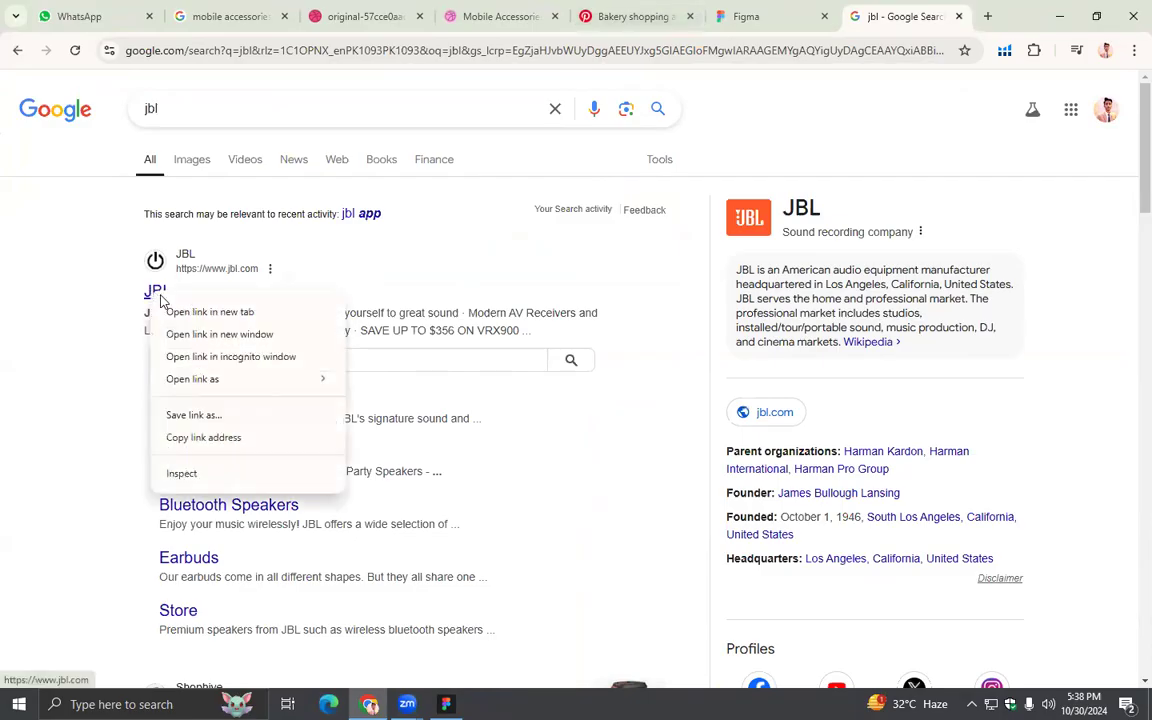
pyautogui.click(213, 312)
pyautogui.click(905, 16)
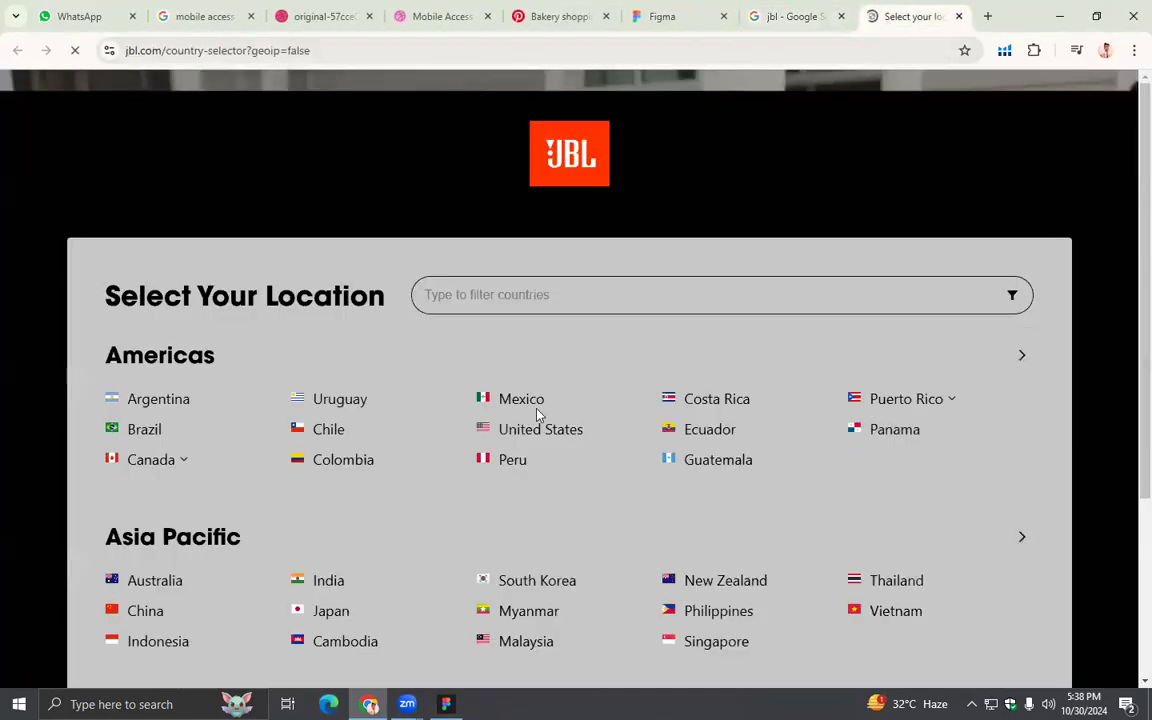
pyautogui.scroll(-3, 537, 413)
pyautogui.click(550, 562)
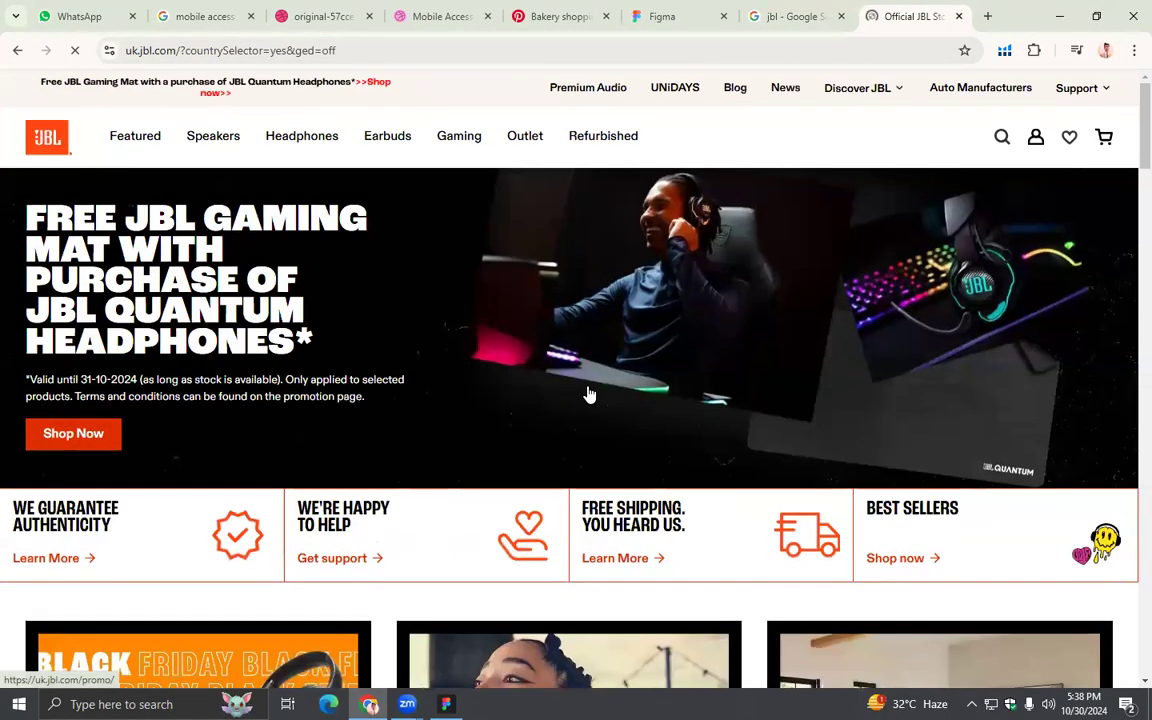
# - Open all gaming headsets from the Gaming category's best sellers and browse the products
pyautogui.moveTo(454, 141)
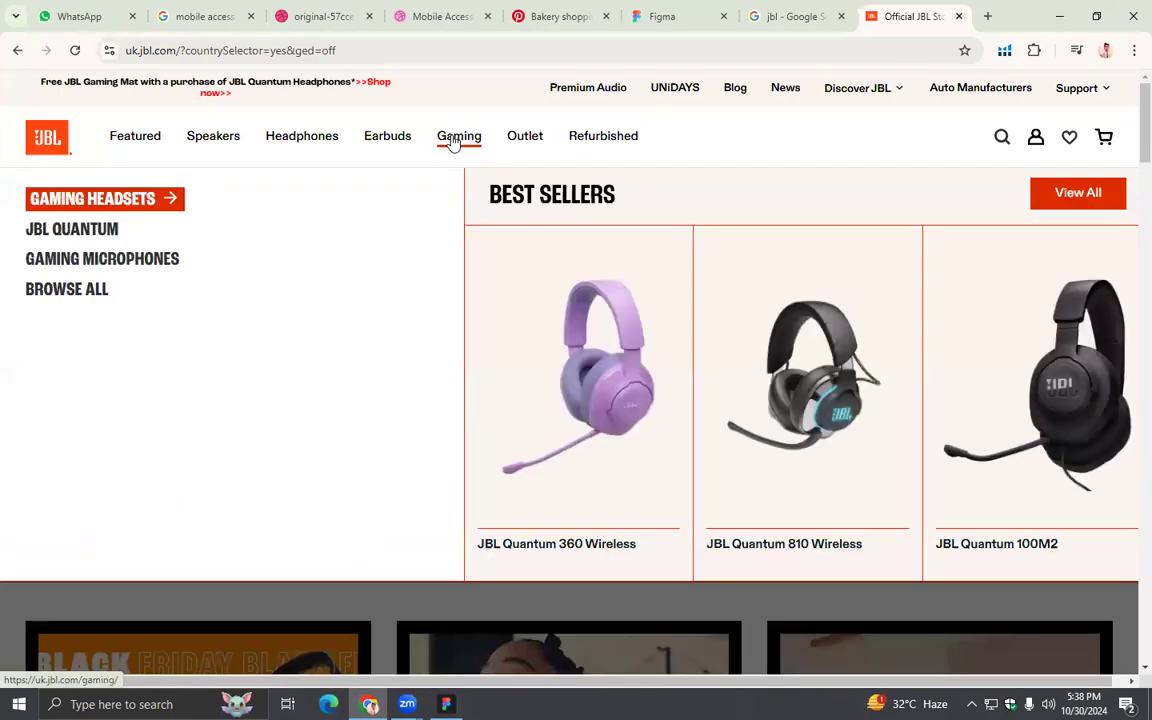
pyautogui.click(452, 141)
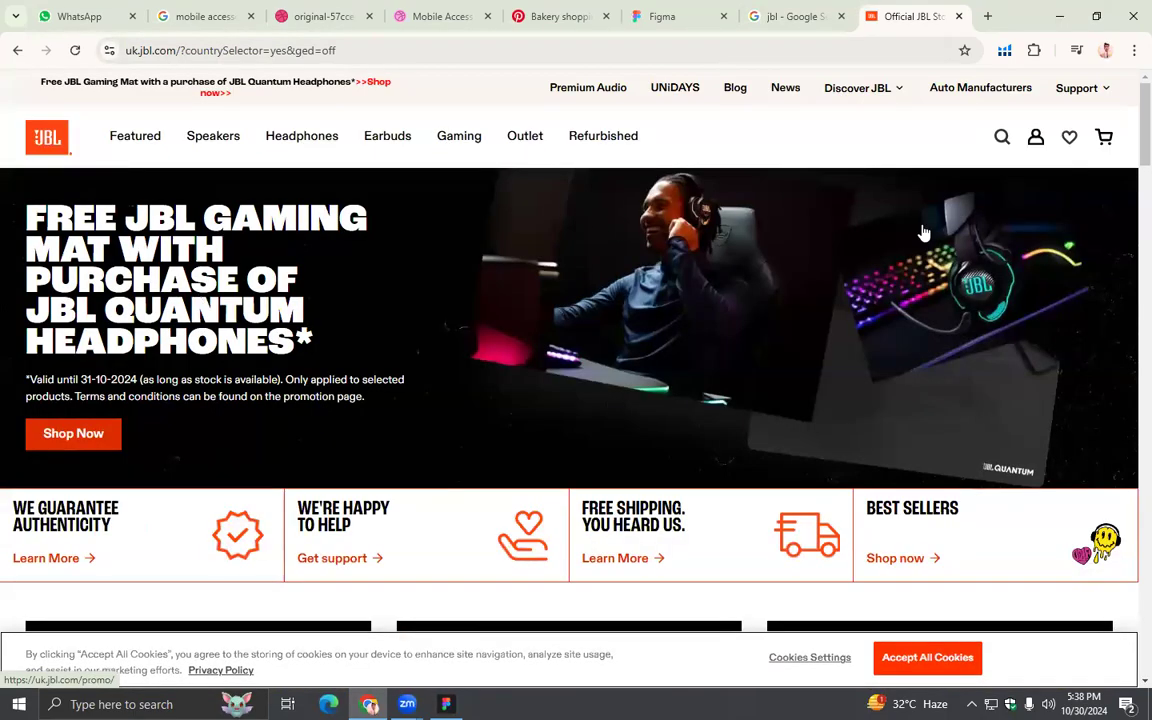
pyautogui.moveTo(474, 143)
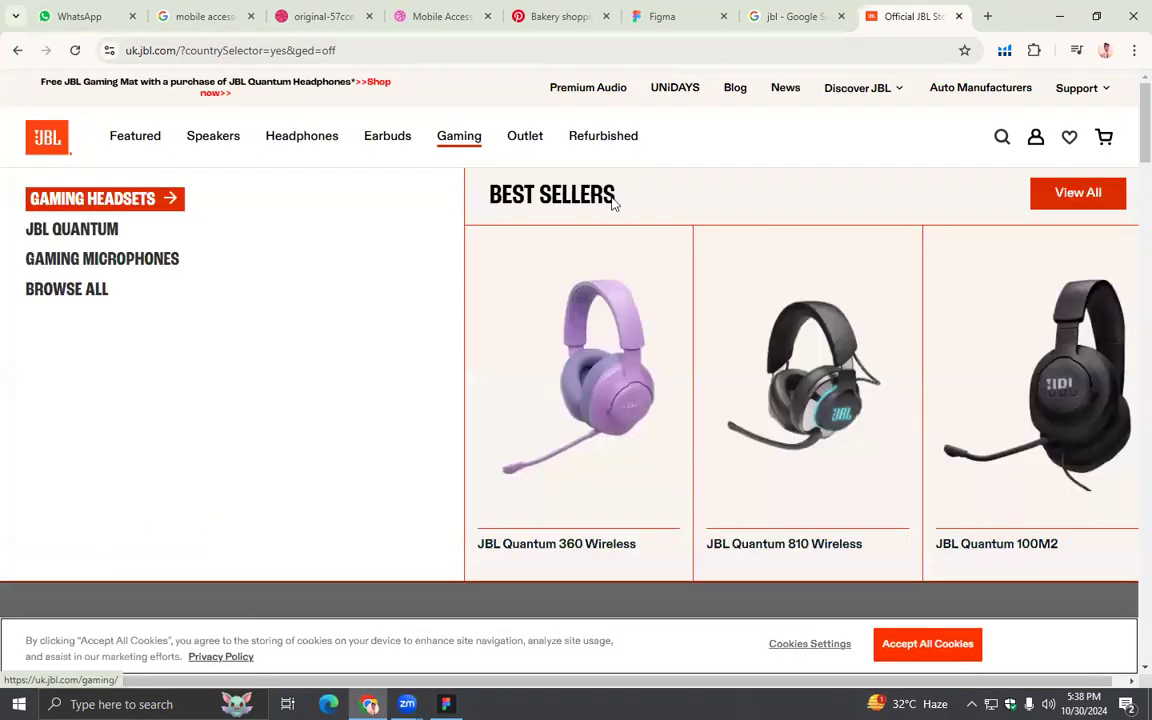
pyautogui.click(1054, 204)
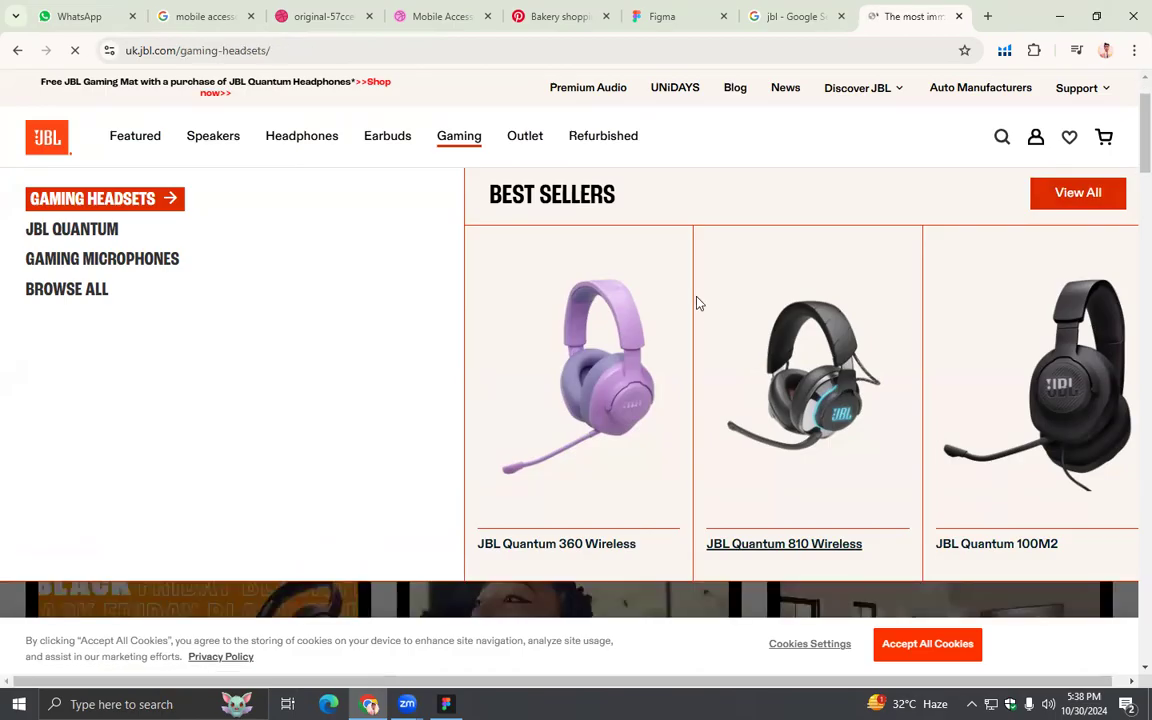
pyautogui.scroll(-6, 697, 303)
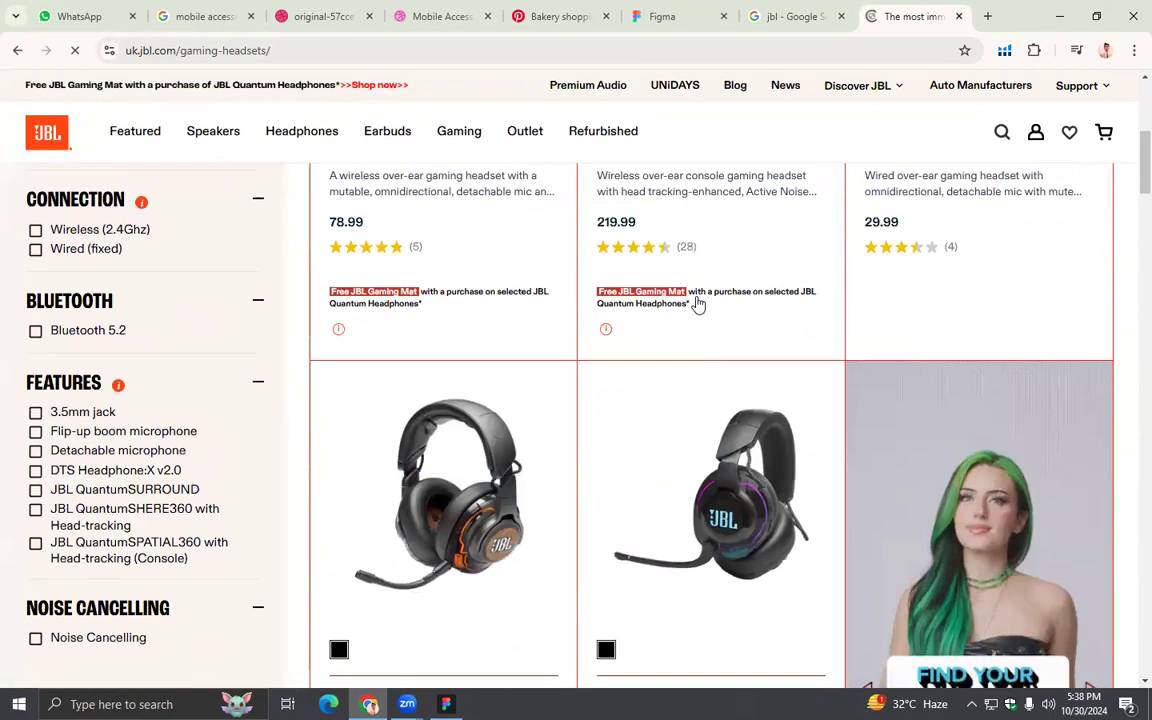
pyautogui.scroll(5, 697, 303)
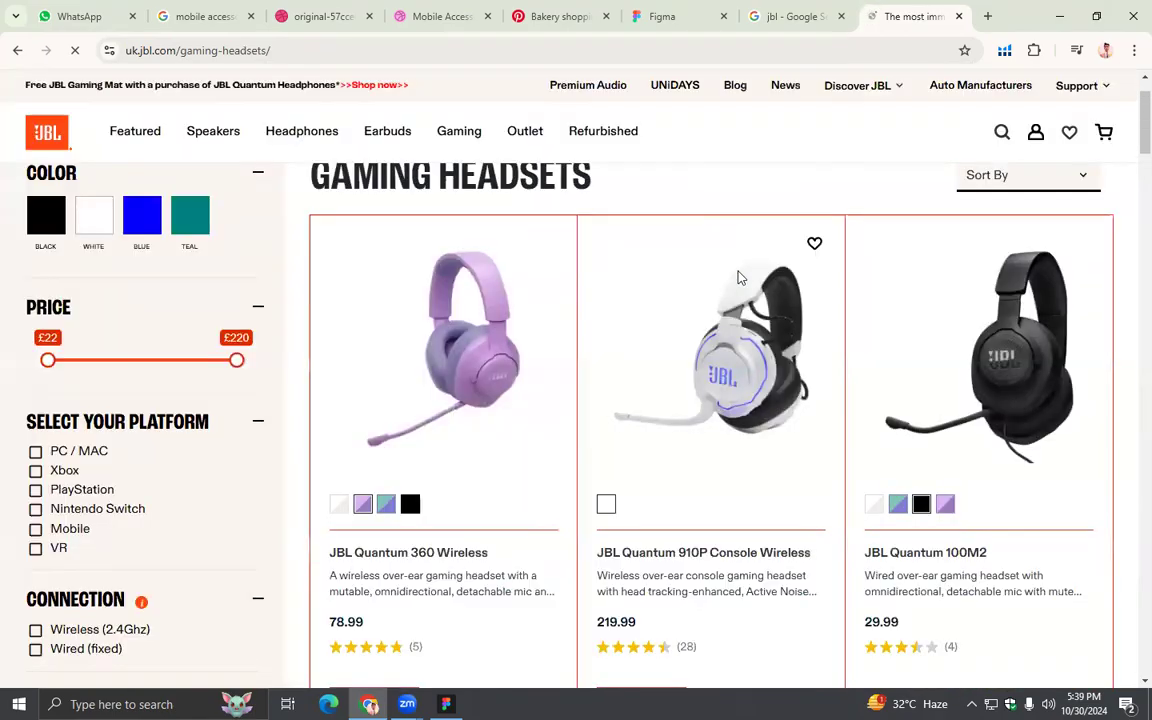
pyautogui.scroll(1, 737, 403)
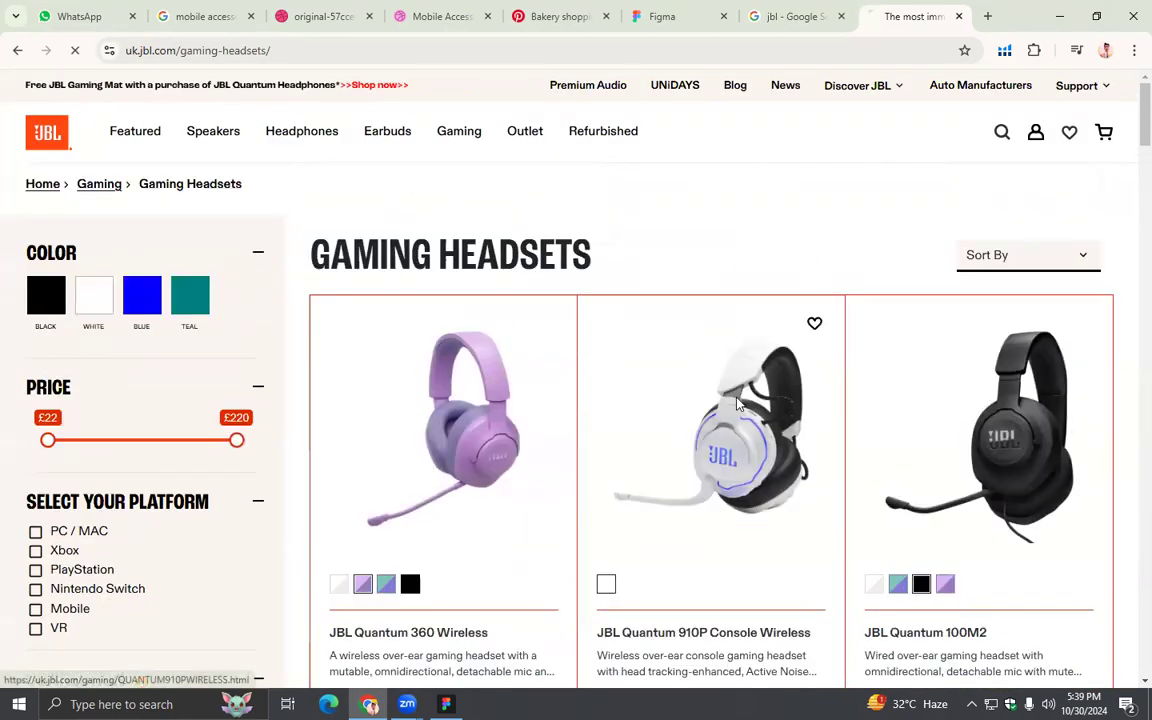
# - Open the JBL Quantum 910P Console Wireless page and save its main image to the Desktop as a PNG
pyautogui.click(703, 449)
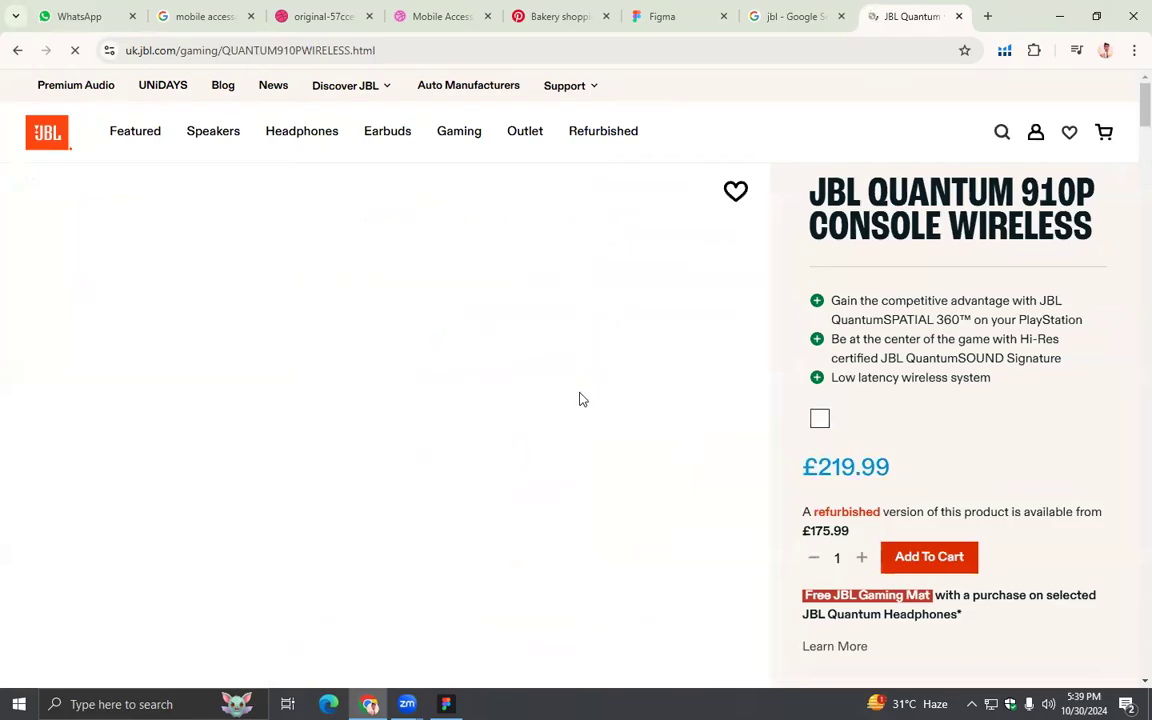
pyautogui.scroll(-1, 581, 398)
pyautogui.scroll(1, 582, 398)
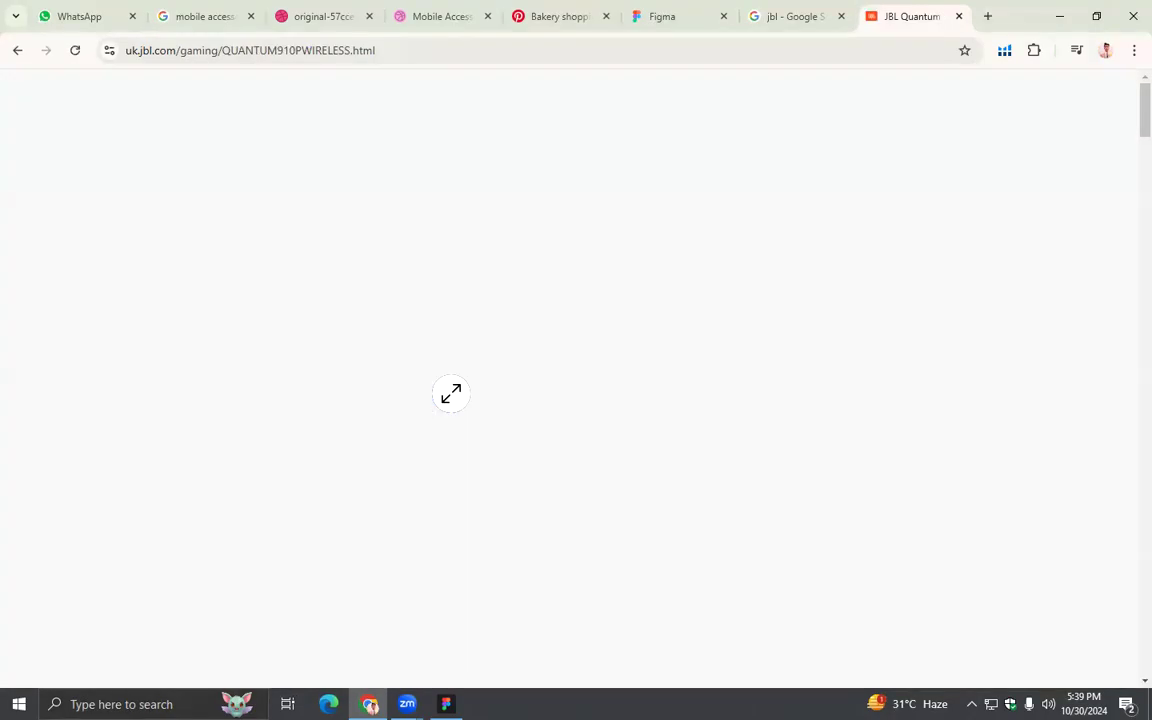
pyautogui.rightClick(452, 400)
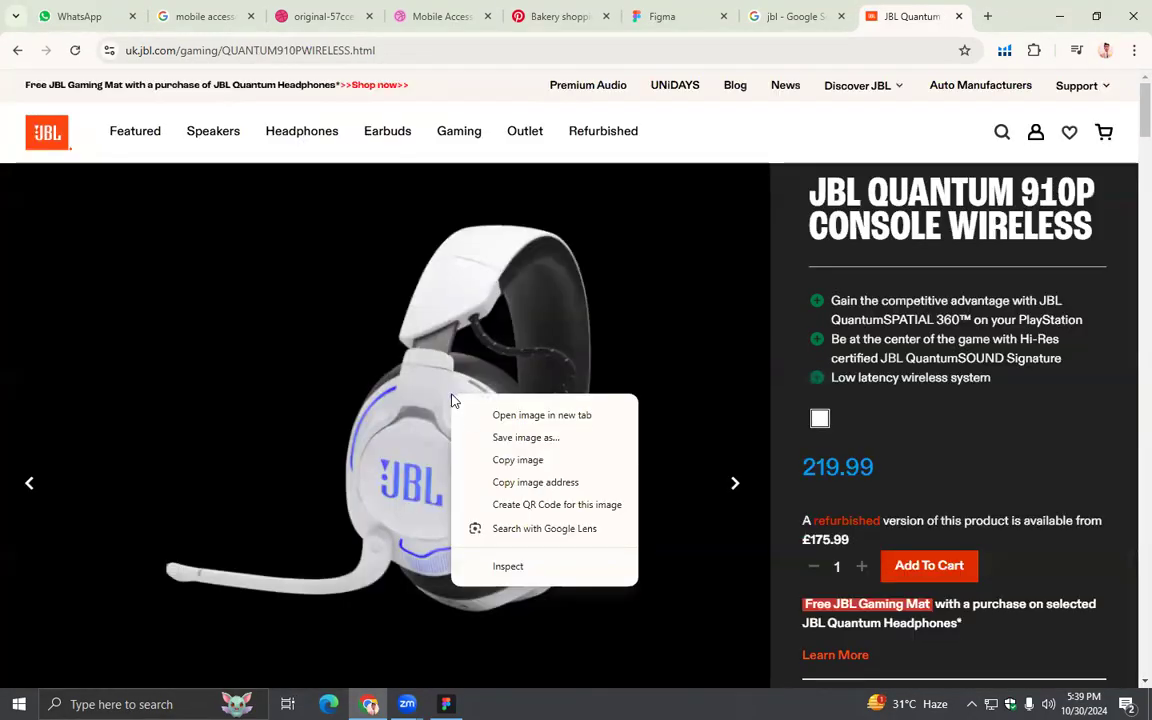
pyautogui.click(506, 440)
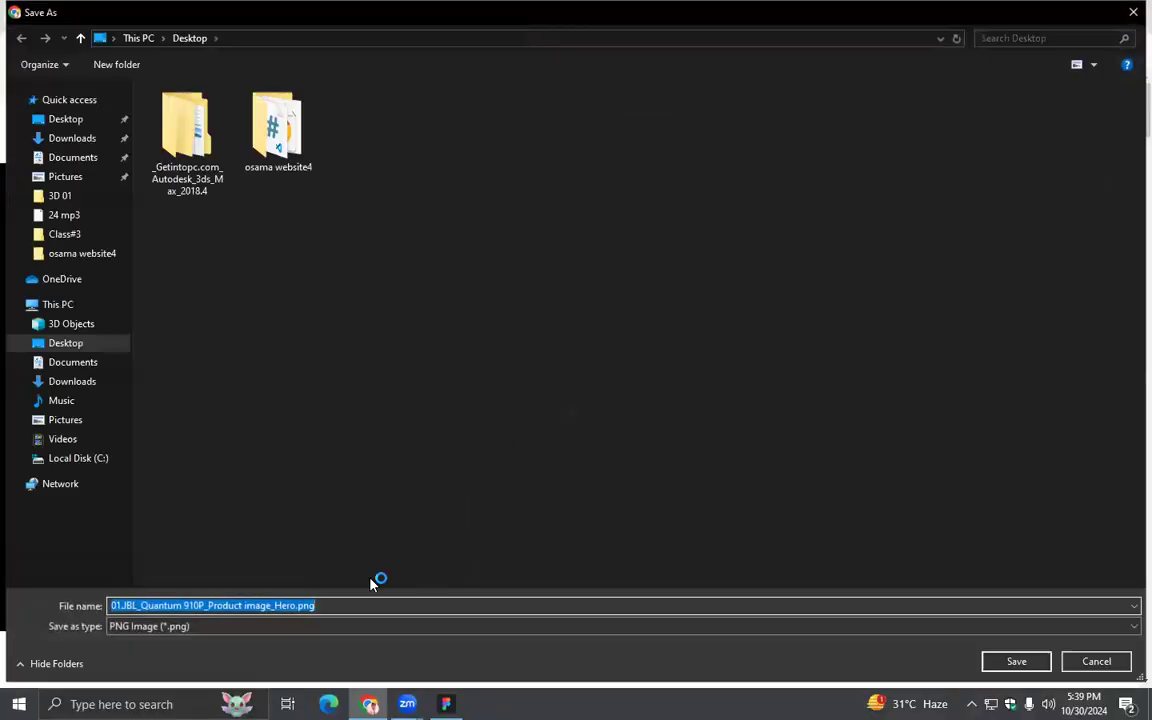
pyautogui.click(1010, 664)
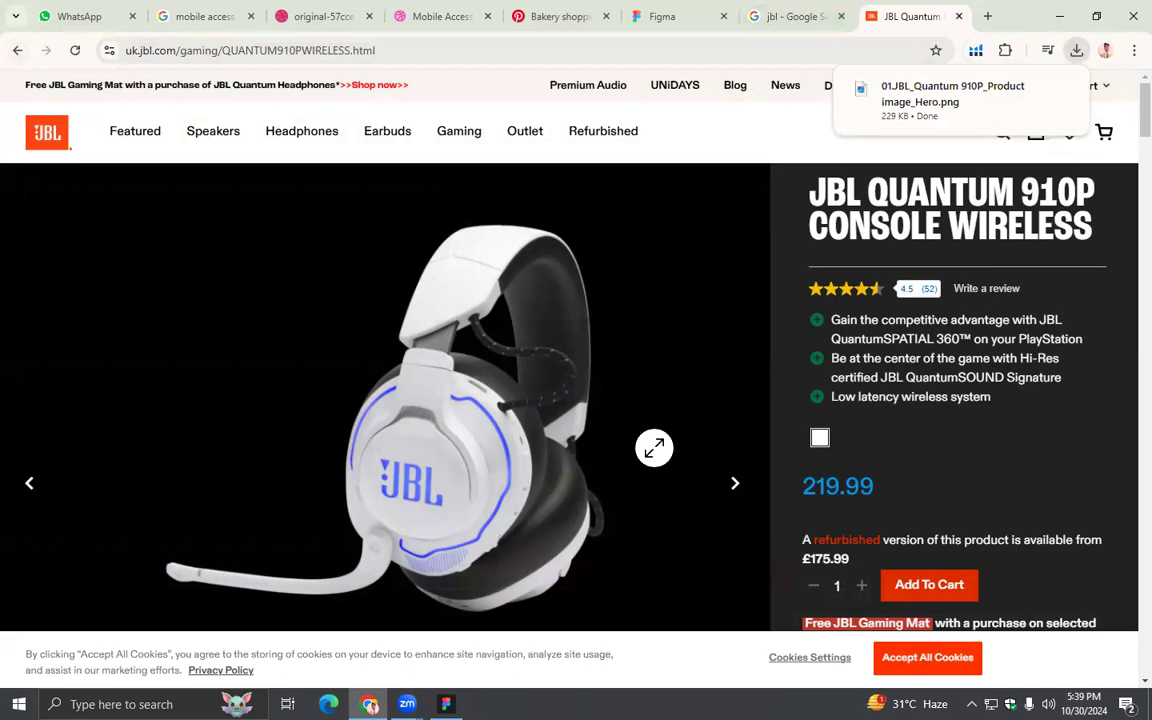
# - Import the saved JBL Quantum 910P image from the Desktop into the Figma design file beside the Search Page
pyautogui.click(1059, 16)
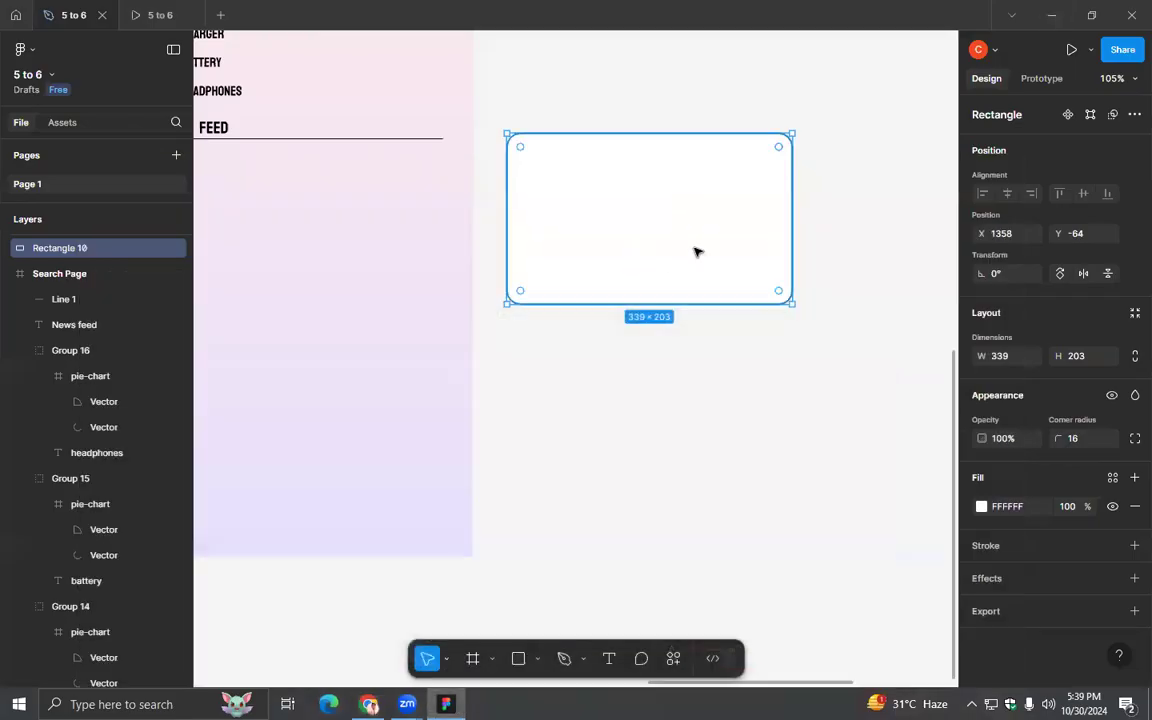
pyautogui.click(1051, 15)
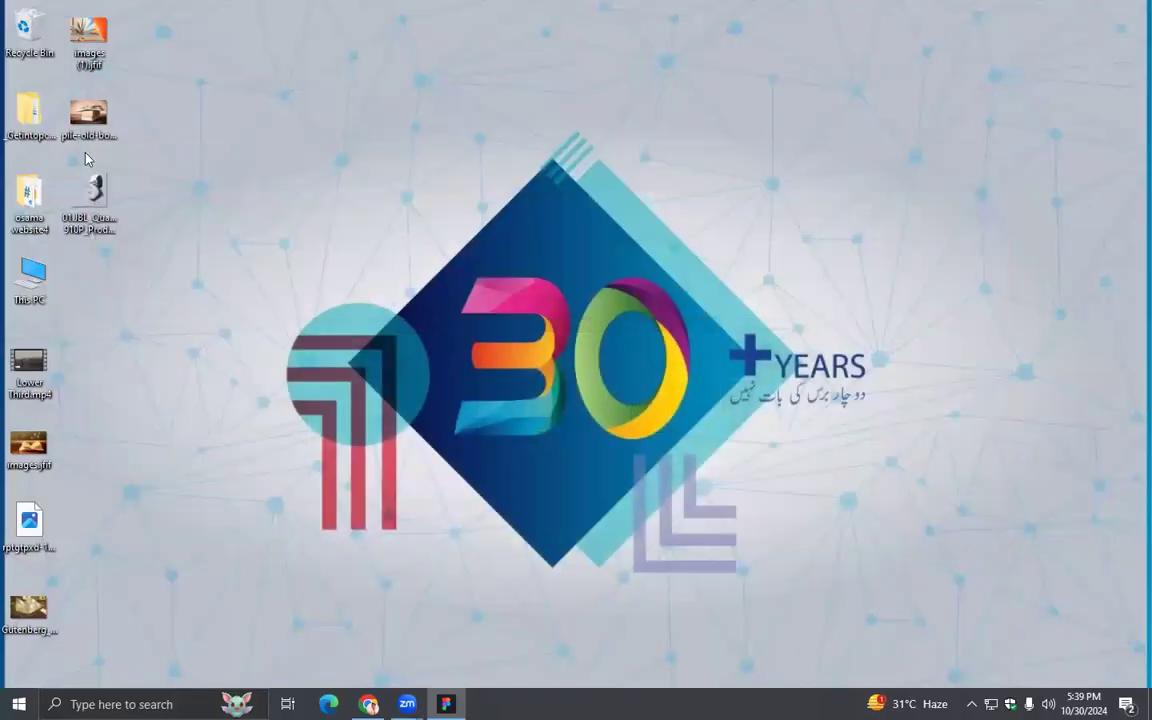
pyautogui.moveTo(97, 197); pyautogui.dragTo(609, 281)
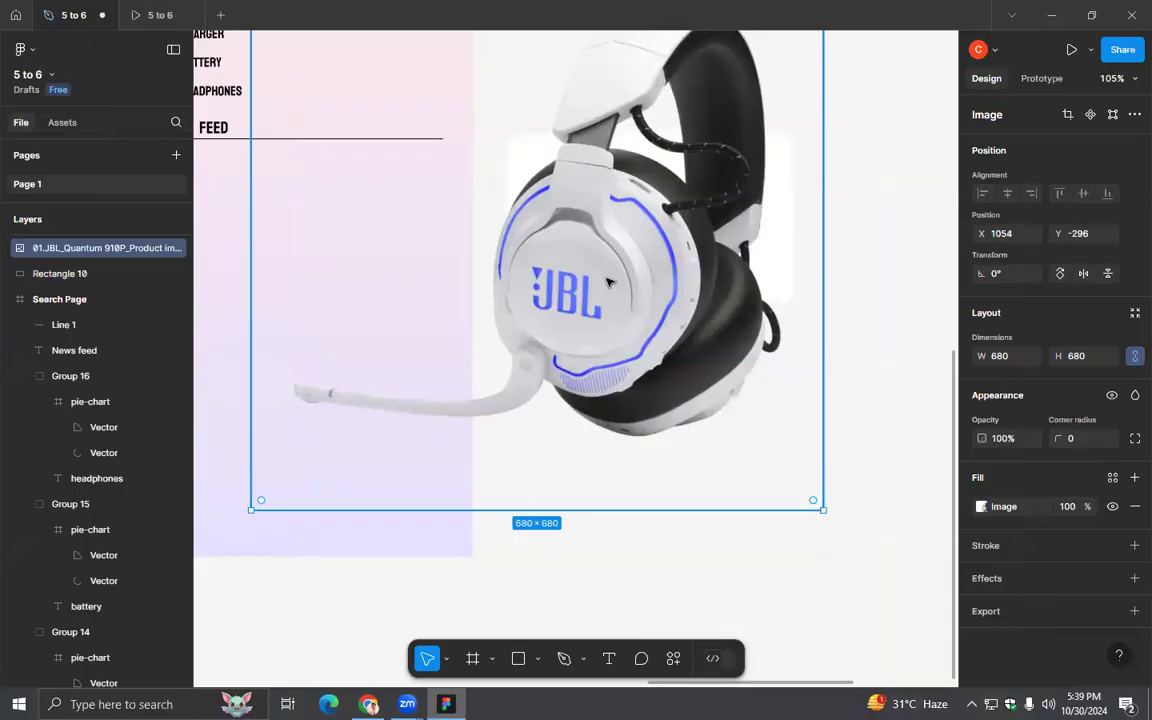
# - Scale the headset image to 158 × 158 and place it on the white rectangle at X 1370, Y -41
pyautogui.scroll(-5, 611, 283)
pyautogui.moveTo(692, 368); pyautogui.dragTo(606, 264)
pyautogui.scroll(4, 645, 352)
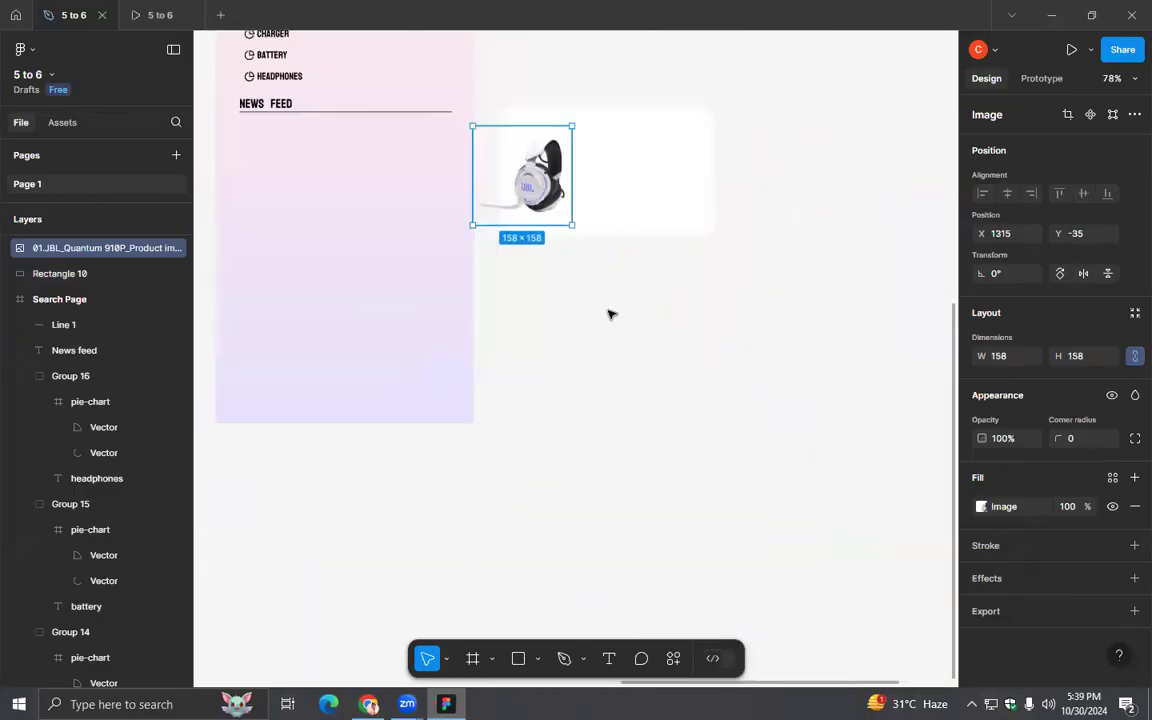
pyautogui.moveTo(612, 314); pyautogui.dragTo(589, 443)
pyautogui.moveTo(542, 364); pyautogui.dragTo(576, 360)
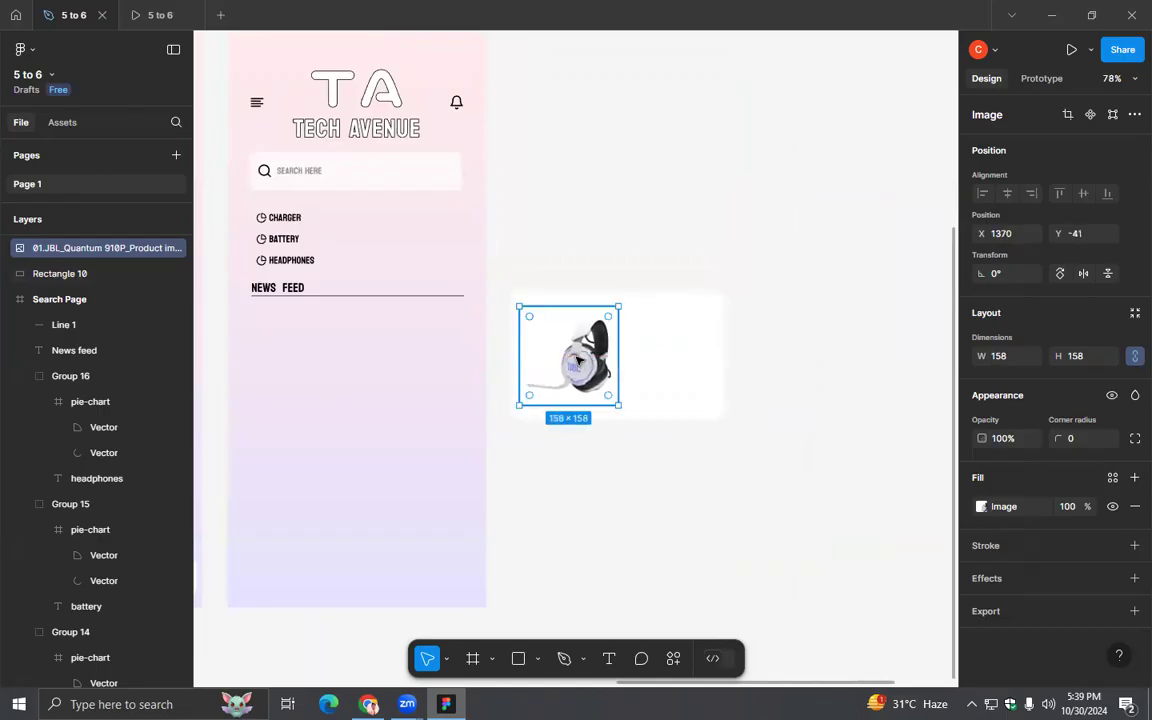
# - Crop the headset image's upper and lower edges to 158 × 133
pyautogui.doubleClick(576, 360)
pyautogui.click(813, 342)
pyautogui.click(814, 378)
pyautogui.moveTo(567, 317); pyautogui.dragTo(567, 316)
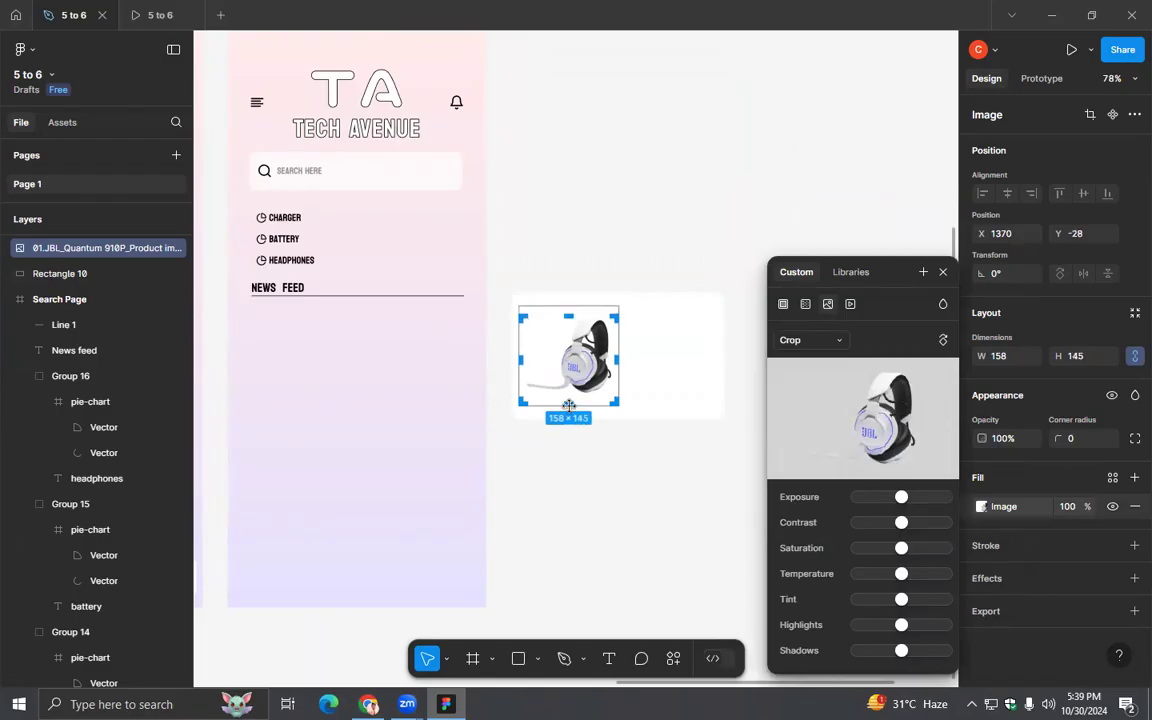
pyautogui.moveTo(569, 403); pyautogui.dragTo(569, 394)
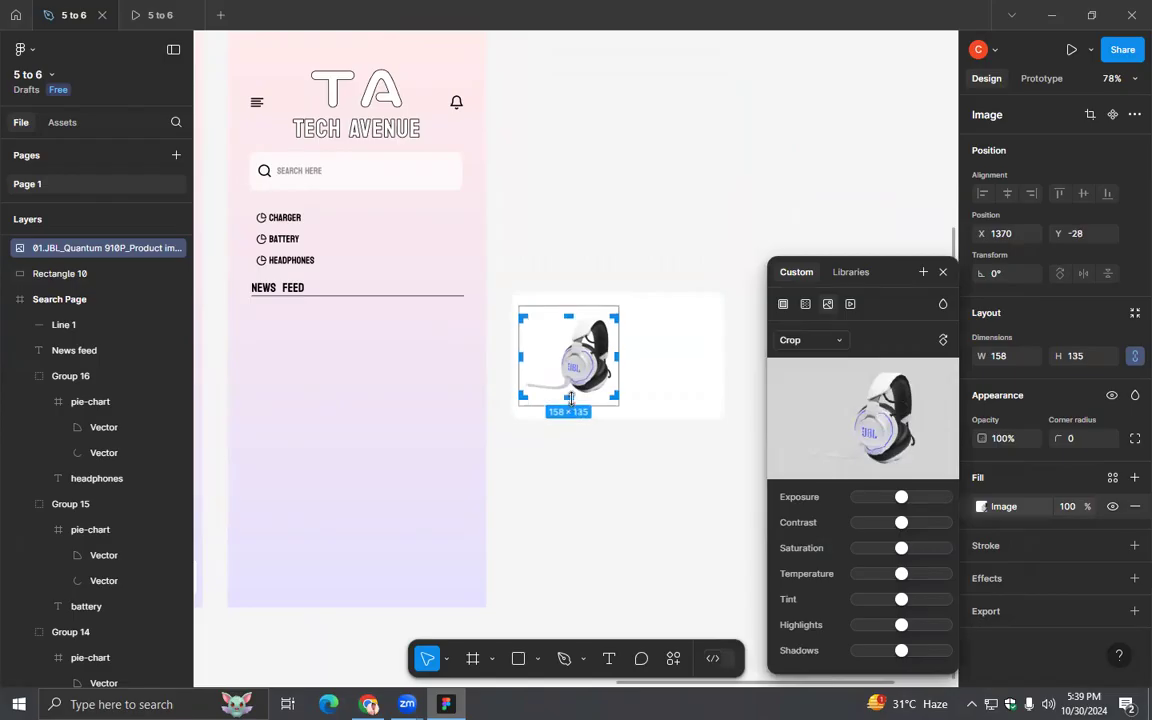
pyautogui.click(945, 273)
pyautogui.click(715, 427)
# - Move the cropped headset image off the white rectangle onto the empty canvas above and beside it, and deselect it
pyautogui.click(590, 367)
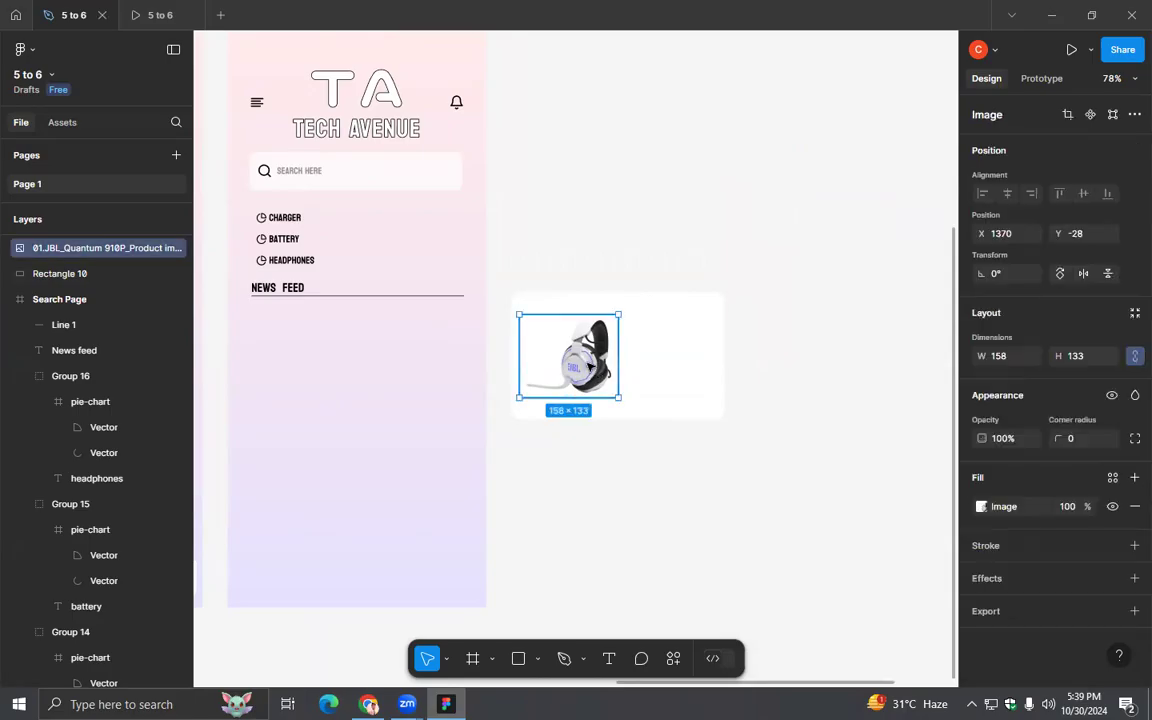
pyautogui.moveTo(631, 367); pyautogui.dragTo(835, 255)
pyautogui.click(738, 411)
pyautogui.click(530, 615)
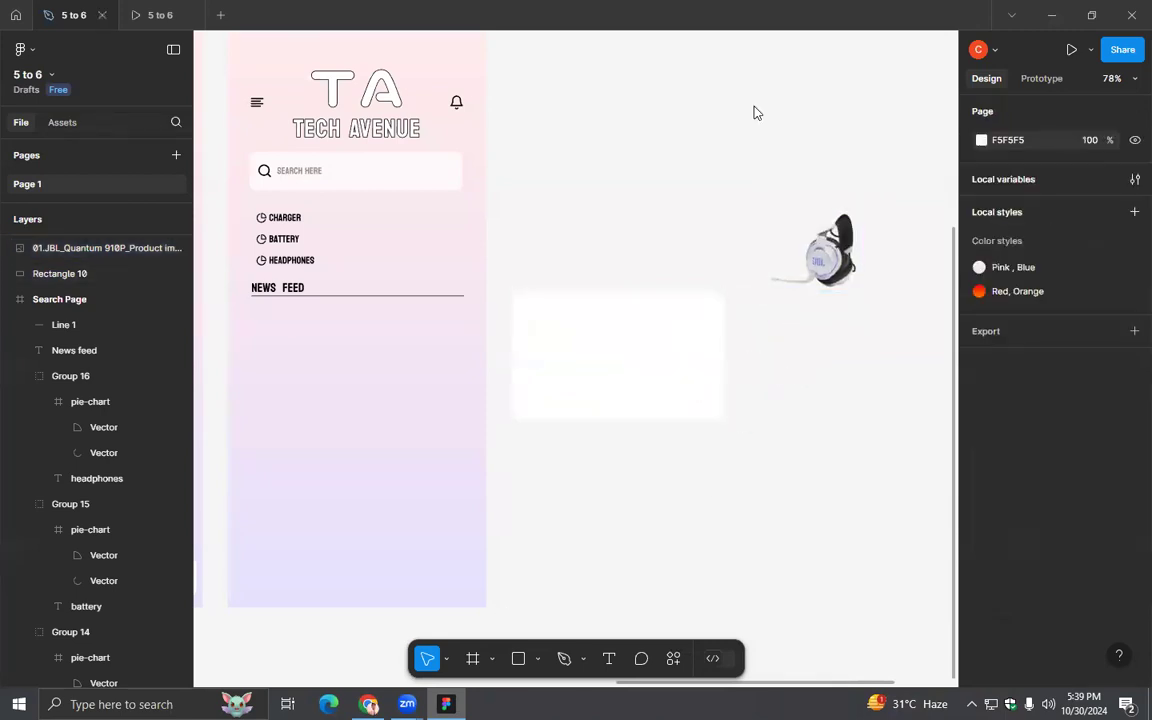
# - Draw a vertical line about 143 long on the white rectangle, with stroke weight 2 and round start and end points
pyautogui.click(540, 663)
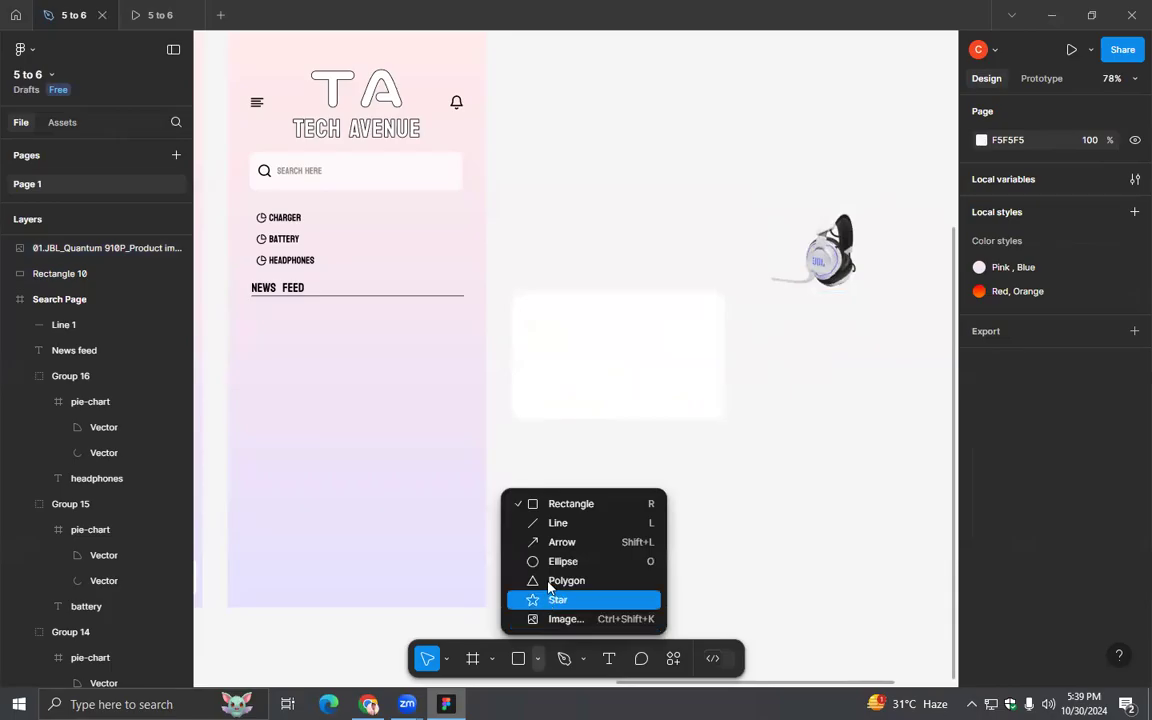
pyautogui.click(560, 522)
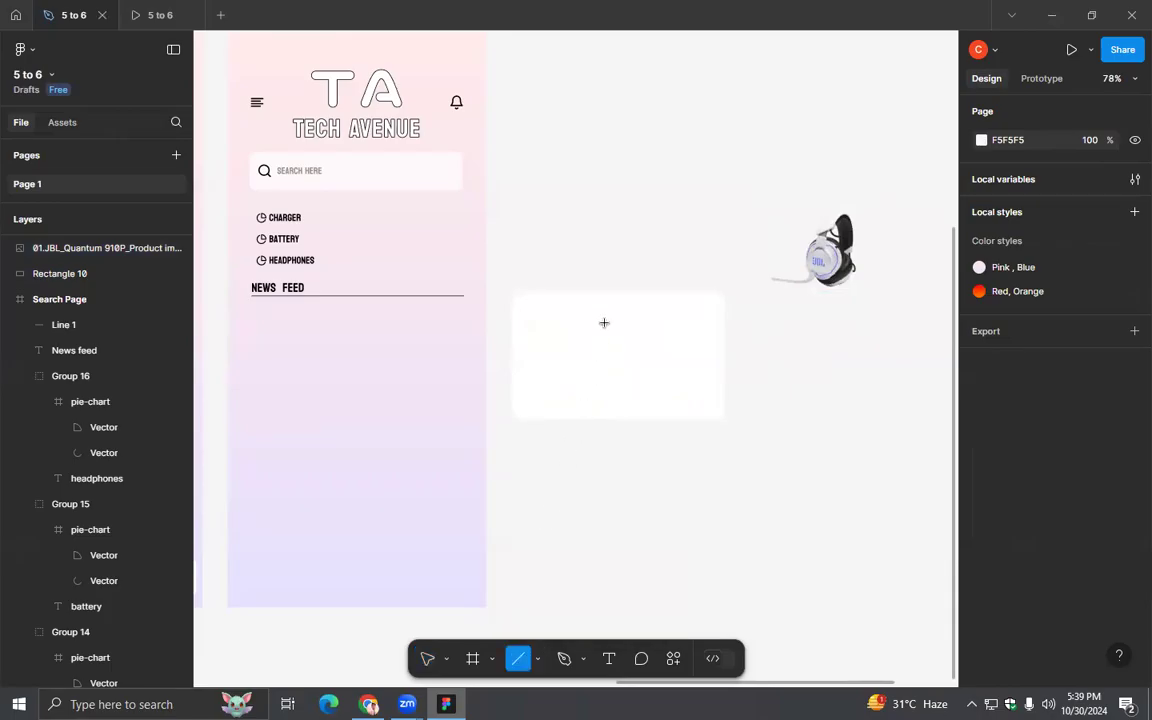
pyautogui.moveTo(605, 312); pyautogui.dragTo(605, 401)
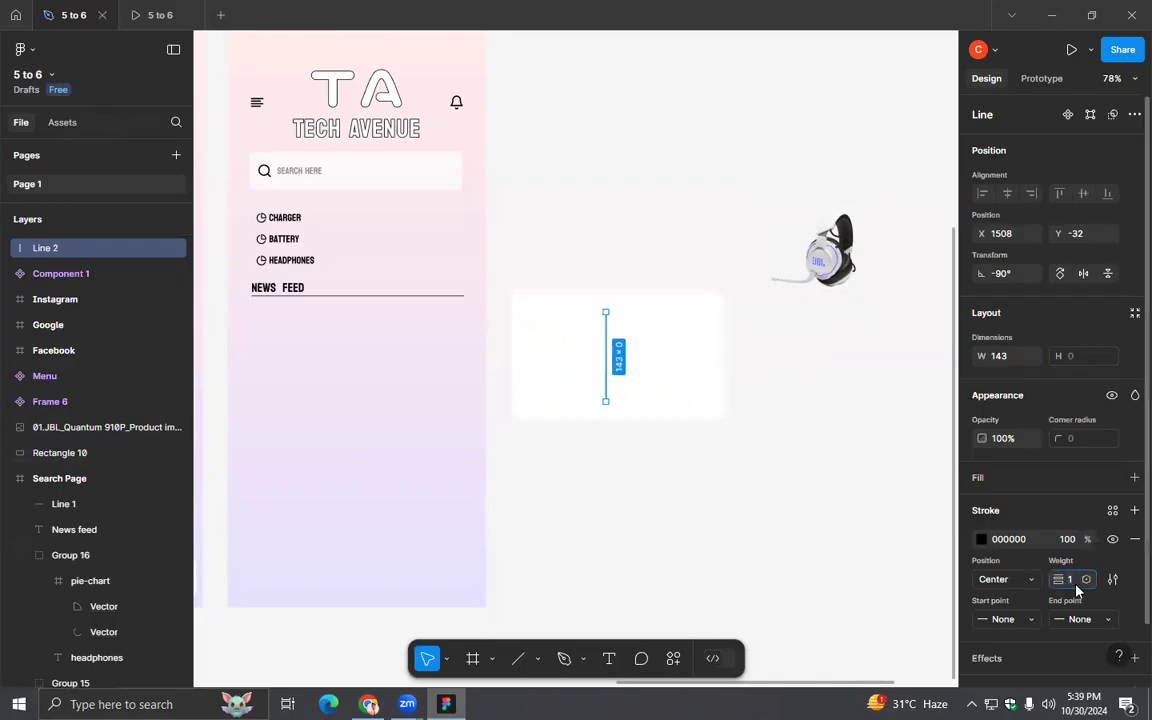
pyautogui.click(1003, 619)
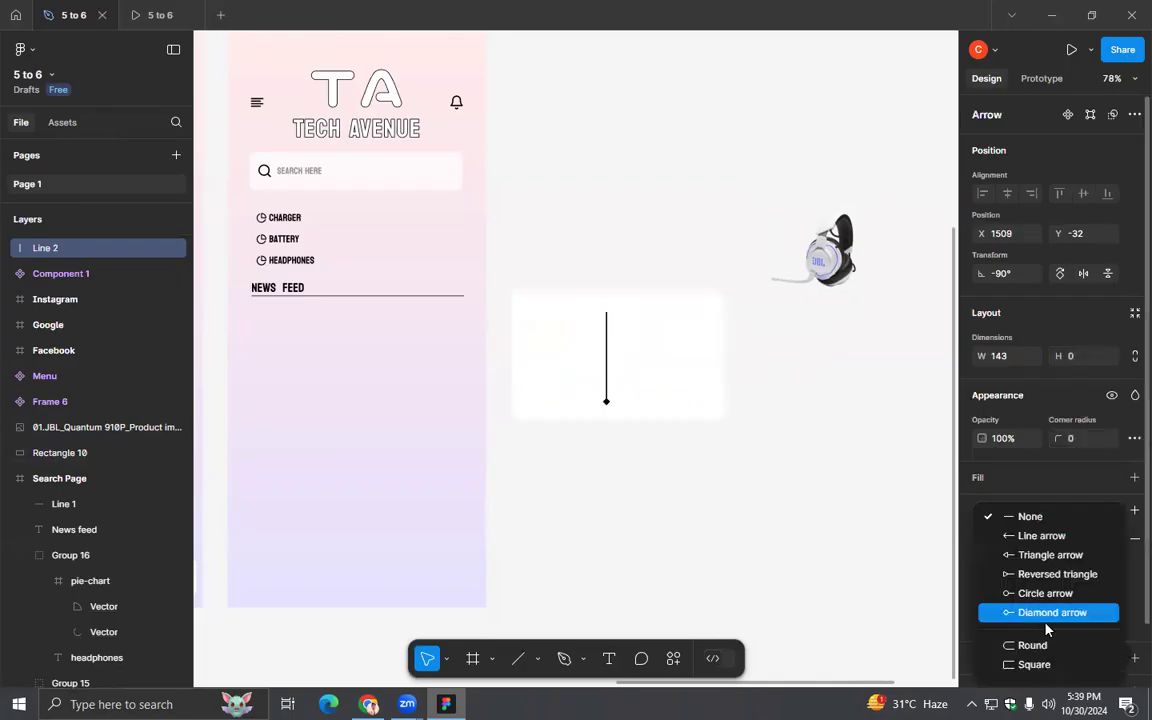
pyautogui.click(1043, 647)
pyautogui.click(1080, 619)
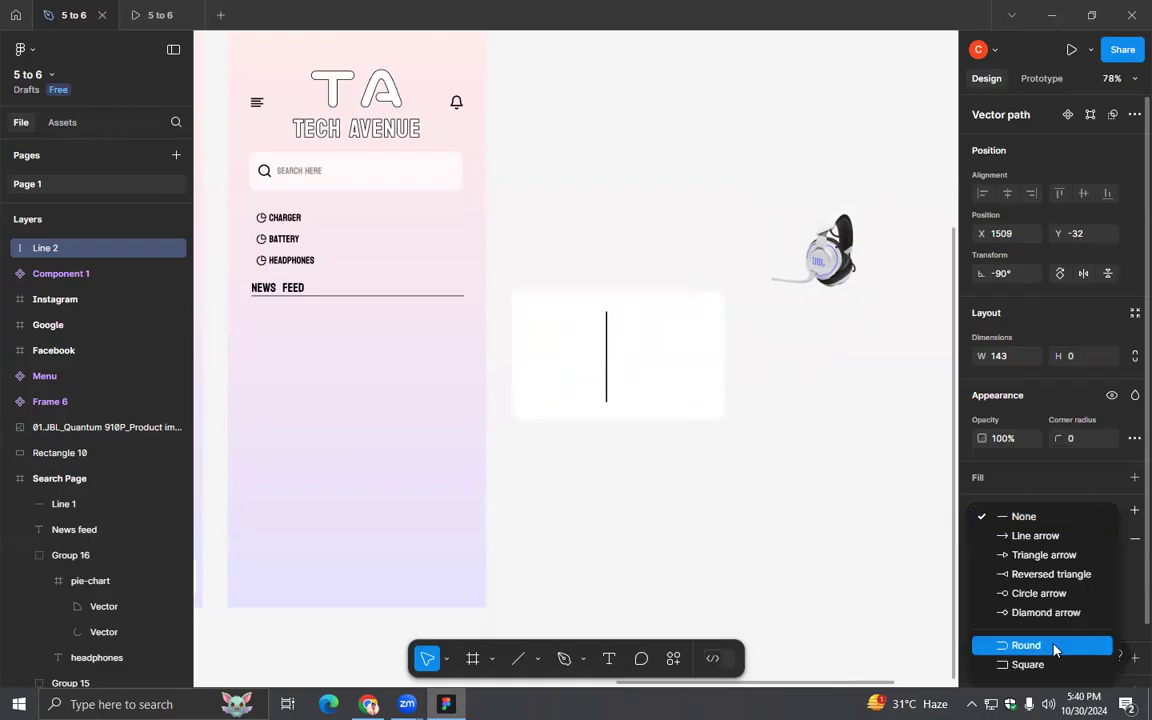
pyautogui.click(1052, 646)
# - Center the line horizontally on the white rectangle and place the headset image in the card's right half at X 1528, Y -32
pyautogui.moveTo(795, 534); pyautogui.dragTo(465, 265)
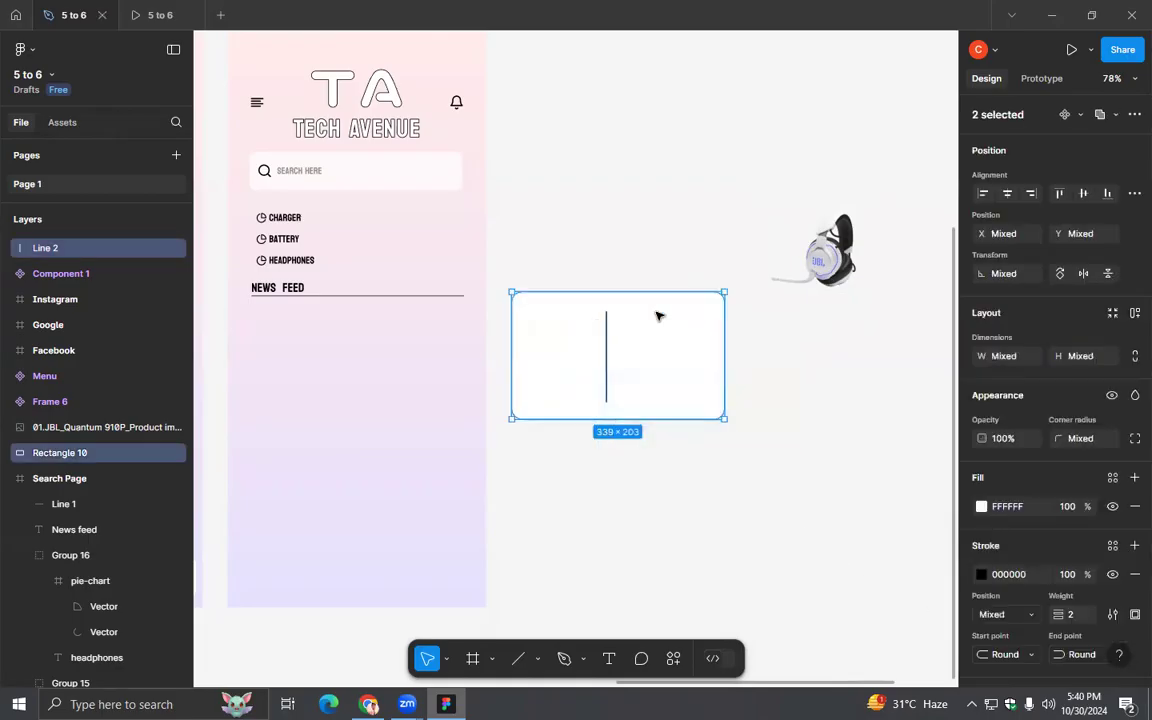
pyautogui.click(1008, 196)
pyautogui.click(841, 404)
pyautogui.moveTo(773, 261); pyautogui.dragTo(678, 365)
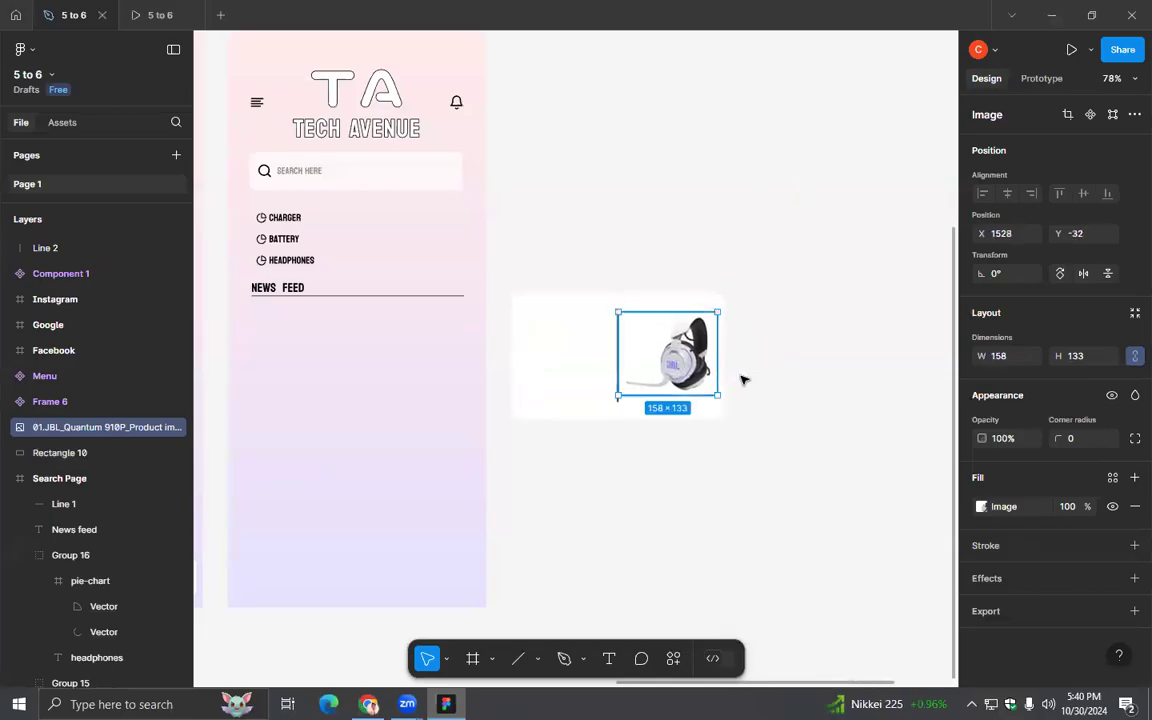
pyautogui.click(788, 393)
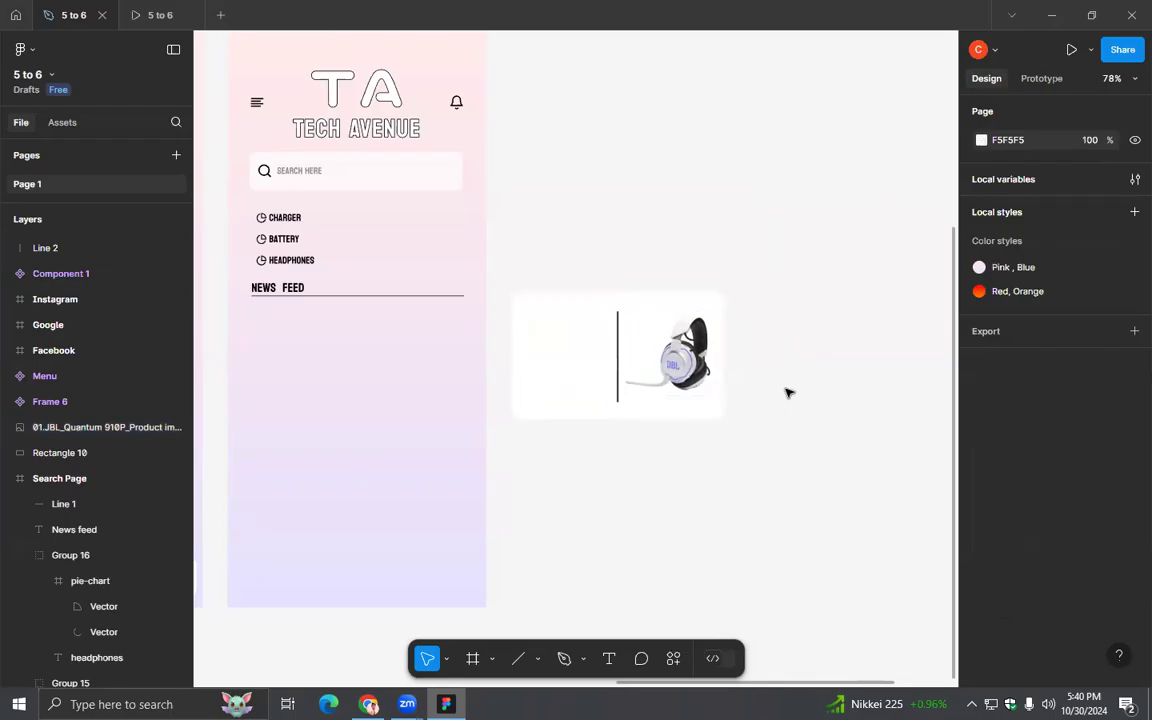
# - Extend the white rectangle downward to a height of 231 and lengthen the divider line downward to 174
pyautogui.click(619, 420)
pyautogui.moveTo(619, 435); pyautogui.dragTo(621, 436)
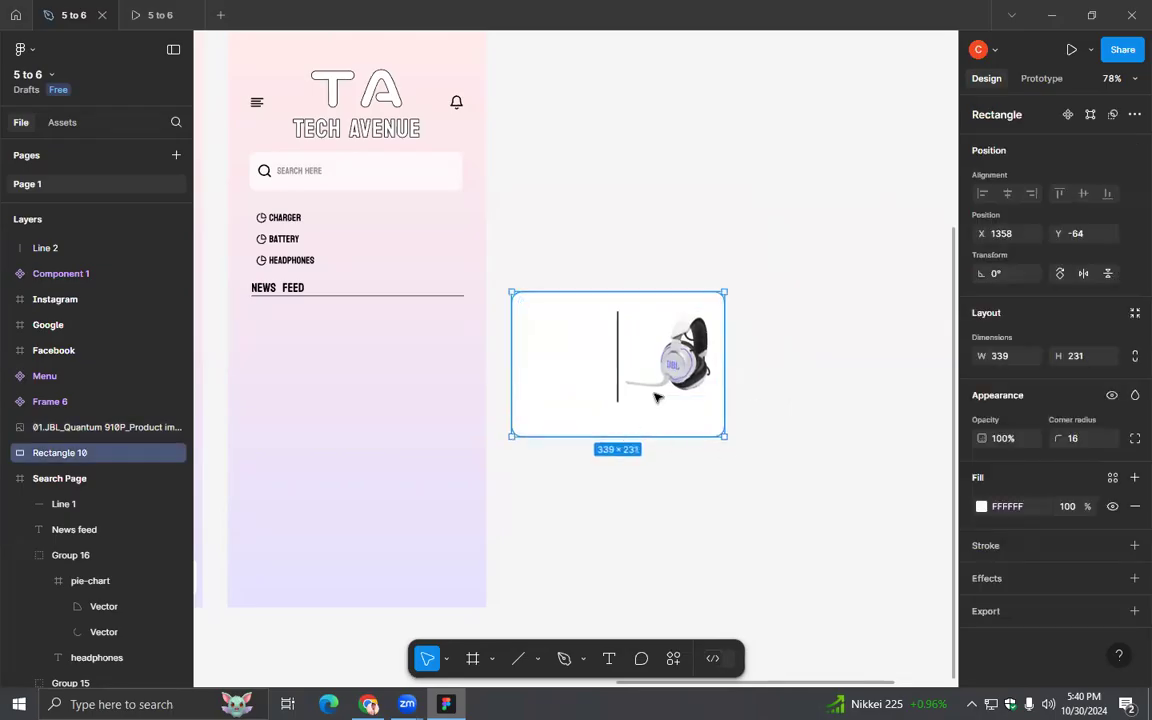
pyautogui.press('Escape')
pyautogui.click(618, 360)
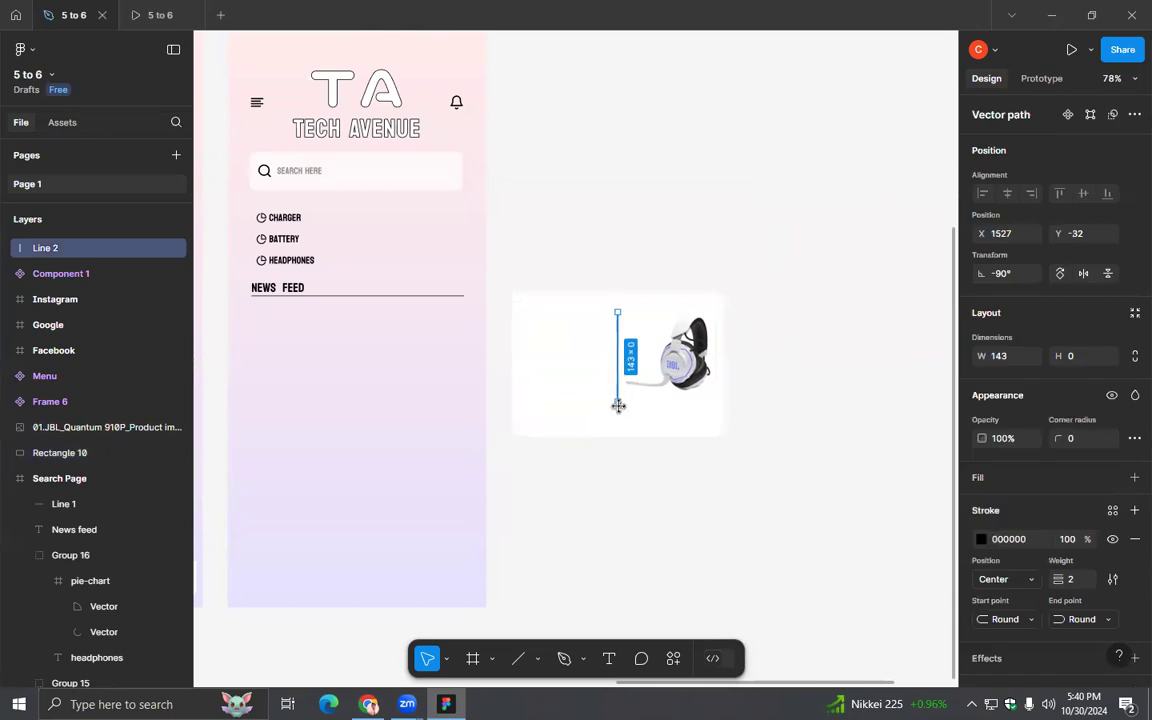
pyautogui.moveTo(619, 410); pyautogui.dragTo(619, 421)
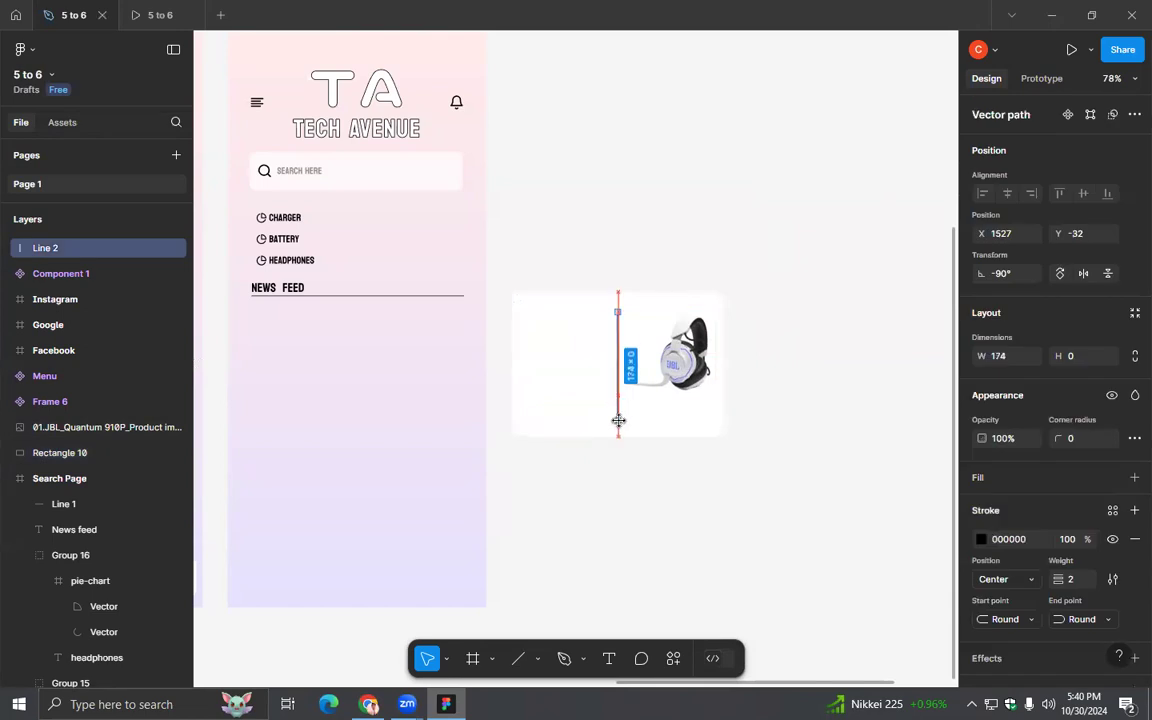
pyautogui.click(660, 459)
# - Align the divider line to the vertical center of the white rectangle
pyautogui.click(620, 416)
pyautogui.click(618, 419)
pyautogui.keyDown('shift'); pyautogui.click(632, 428); pyautogui.keyUp('shift')
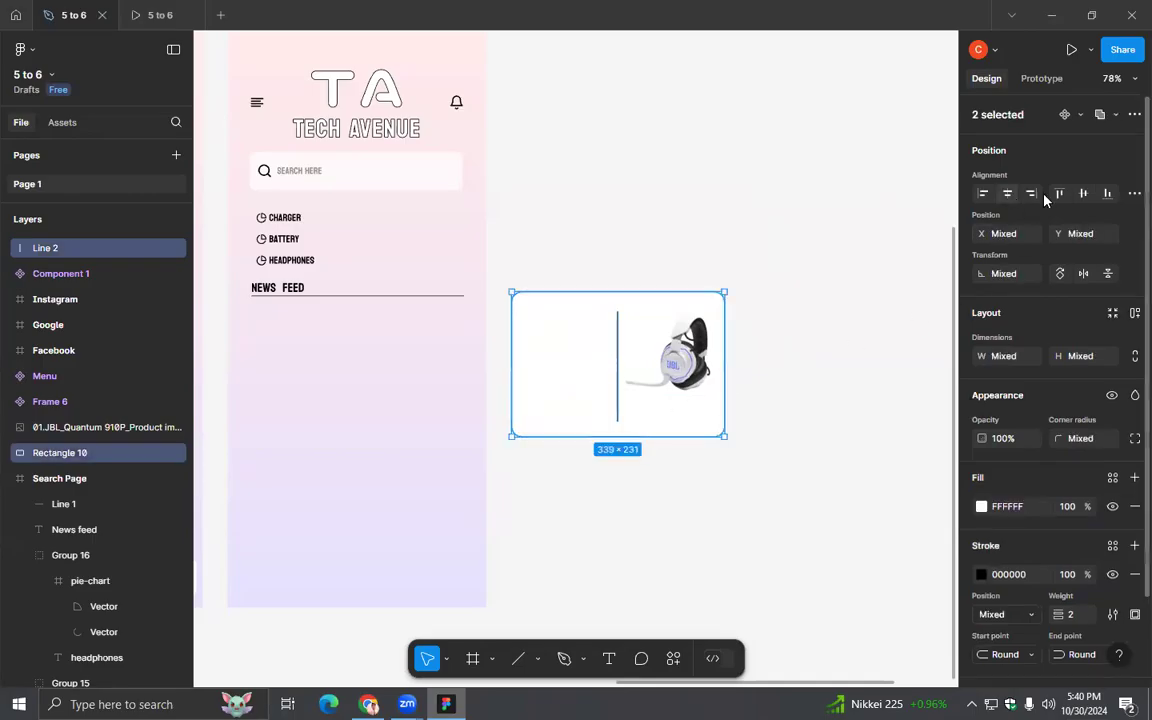
pyautogui.click(805, 404)
pyautogui.click(622, 346)
pyautogui.click(696, 534)
# - Copy the product title from the JBL Quantum 910P page in Chrome and paste it as new text below the card in Figma
pyautogui.click(369, 704)
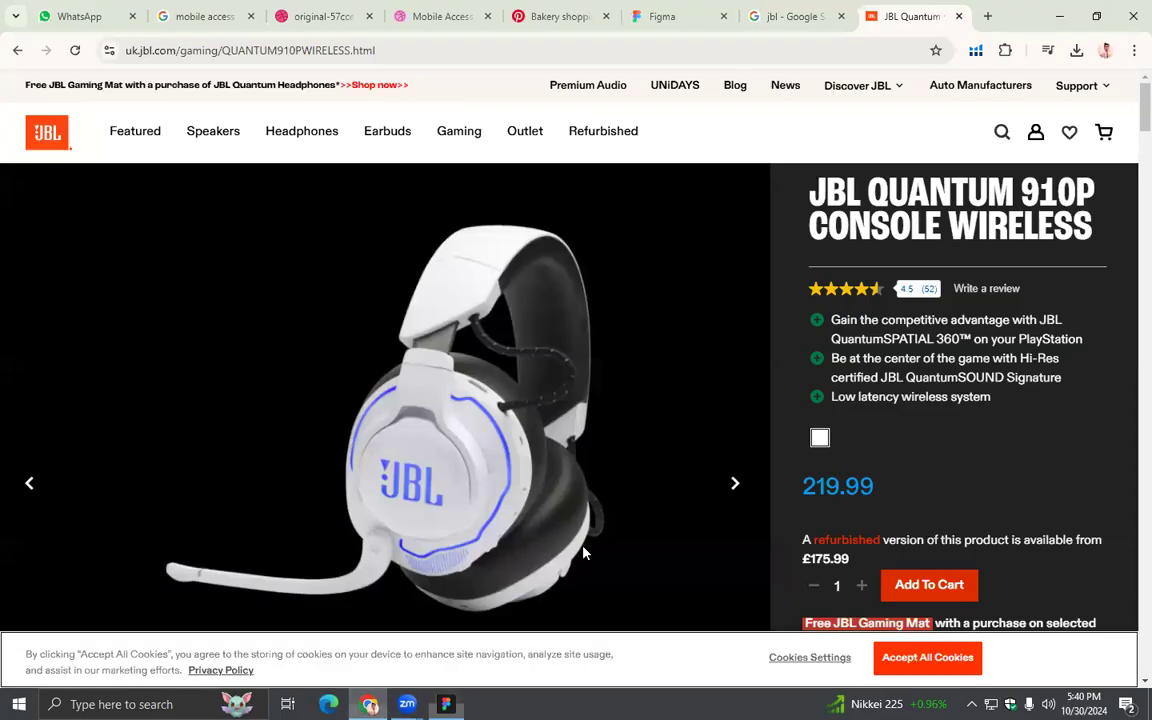
pyautogui.moveTo(814, 190); pyautogui.dragTo(1070, 237)
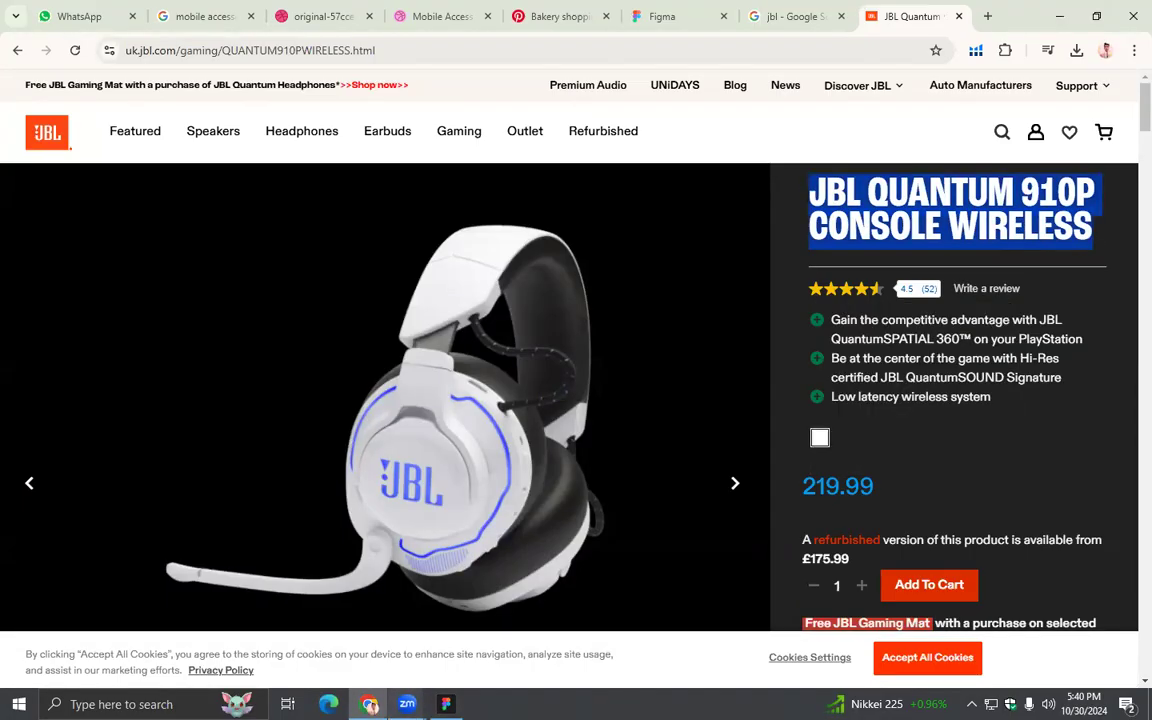
pyautogui.hotkey('alt', 'Tab')
pyautogui.click(603, 661)
pyautogui.click(590, 538)
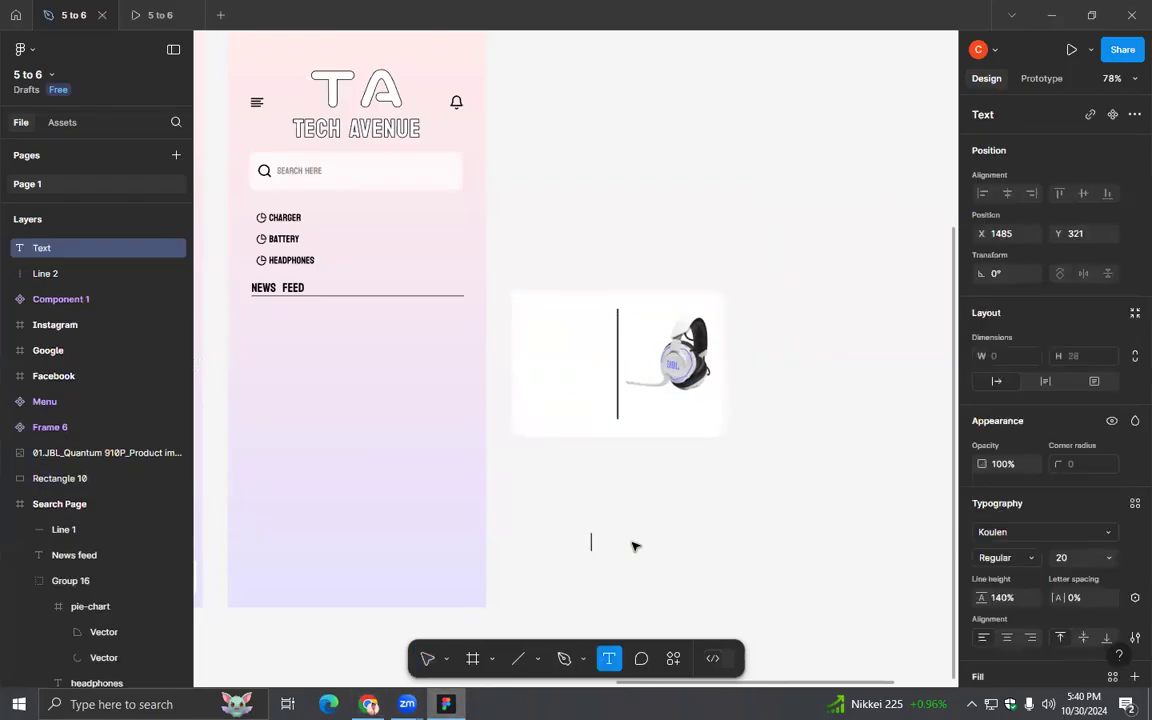
pyautogui.write('JBL Quantum 910P Console Wireless')
pyautogui.press('Escape')
pyautogui.press('Escape')
# - Set the product title's font size to 14 and move it onto the card beneath the headset image
pyautogui.moveTo(710, 548); pyautogui.dragTo(740, 497)
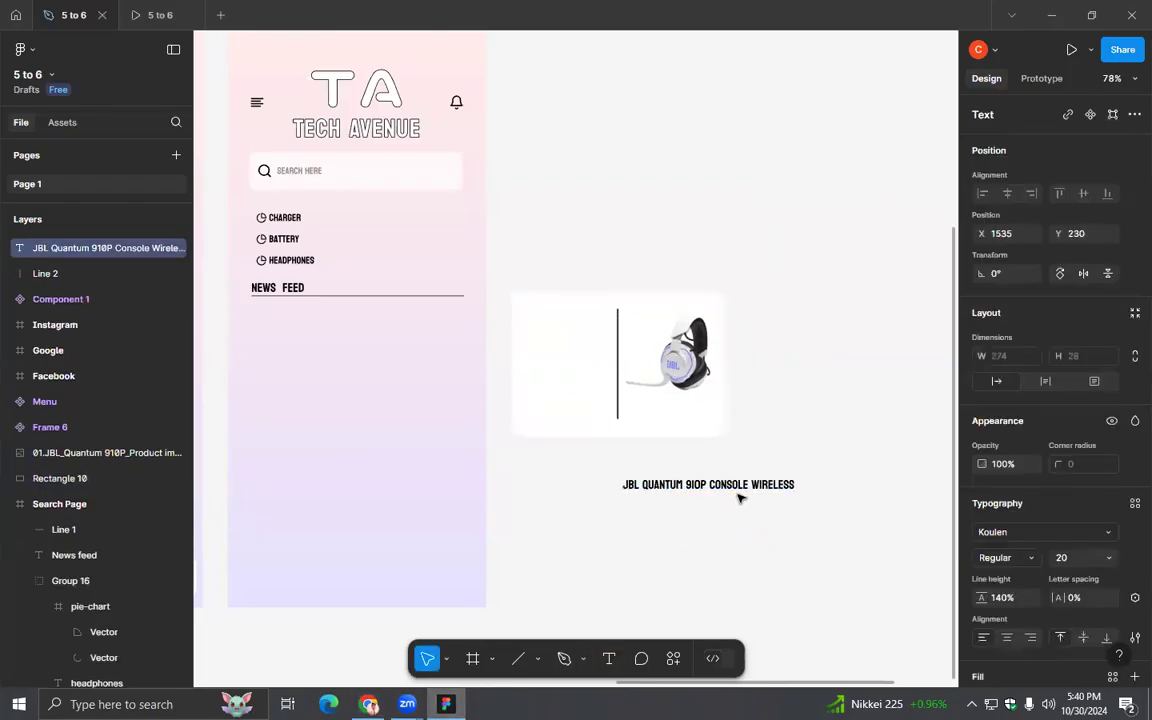
pyautogui.click(1107, 557)
pyautogui.click(1083, 423)
pyautogui.moveTo(668, 484); pyautogui.dragTo(674, 409)
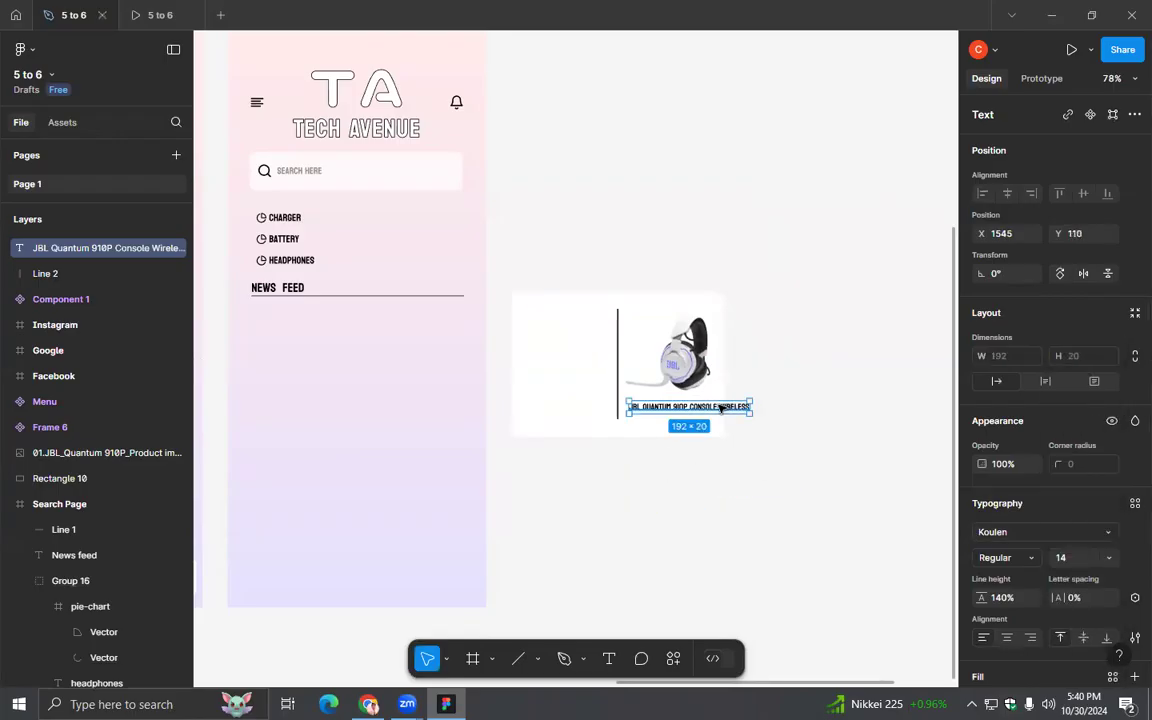
# - Break the product title into two lines before "Console Wireless" and center-align its text
pyautogui.doubleClick(689, 407)
pyautogui.press('Return')
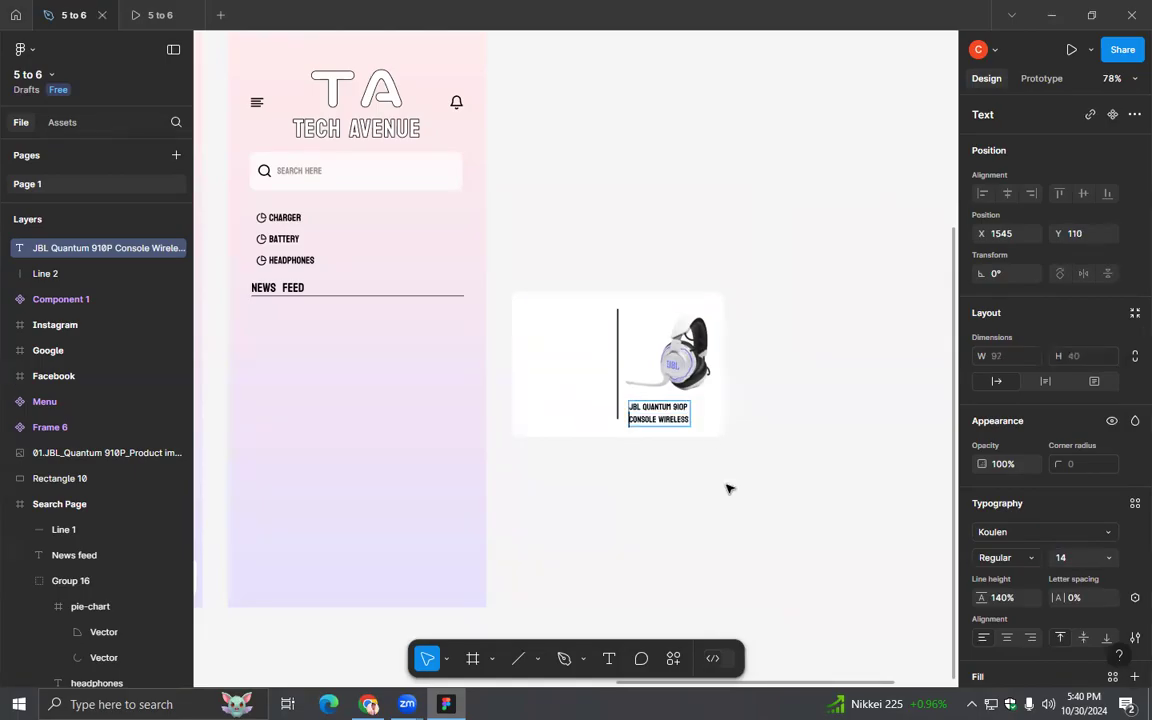
pyautogui.click(724, 483)
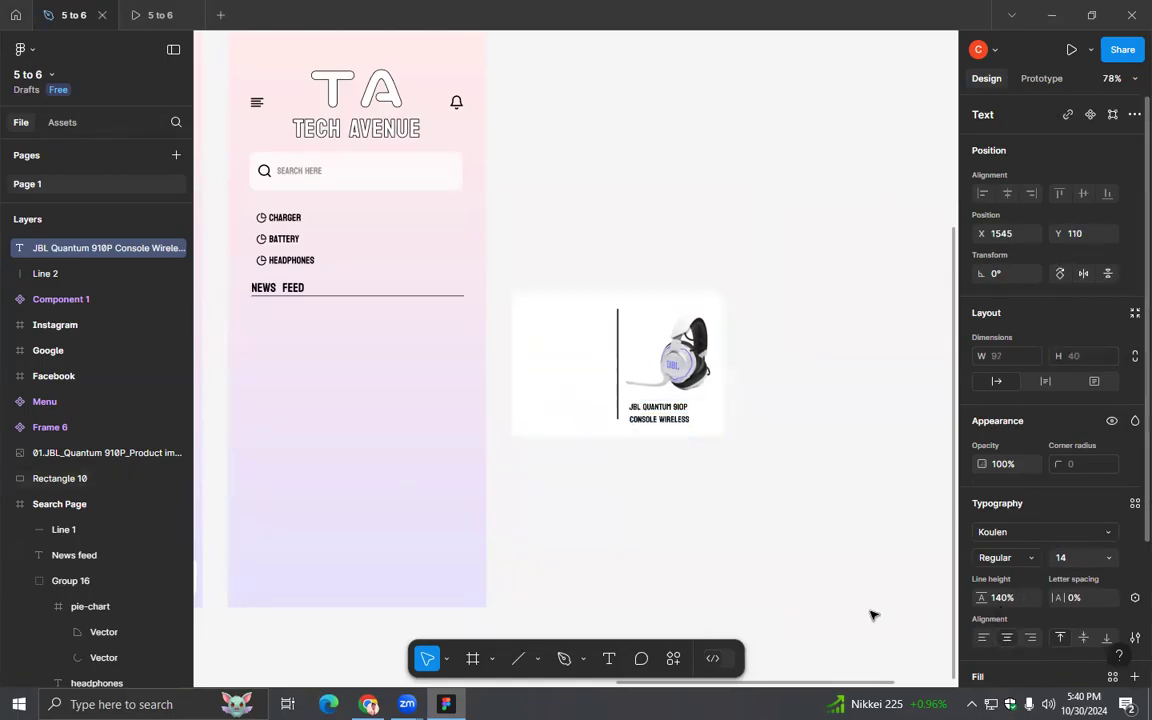
pyautogui.click(720, 491)
# - Center the title beneath the headset at Y 107 and nudge the headset image up to Y -36
pyautogui.moveTo(654, 420); pyautogui.dragTo(666, 417)
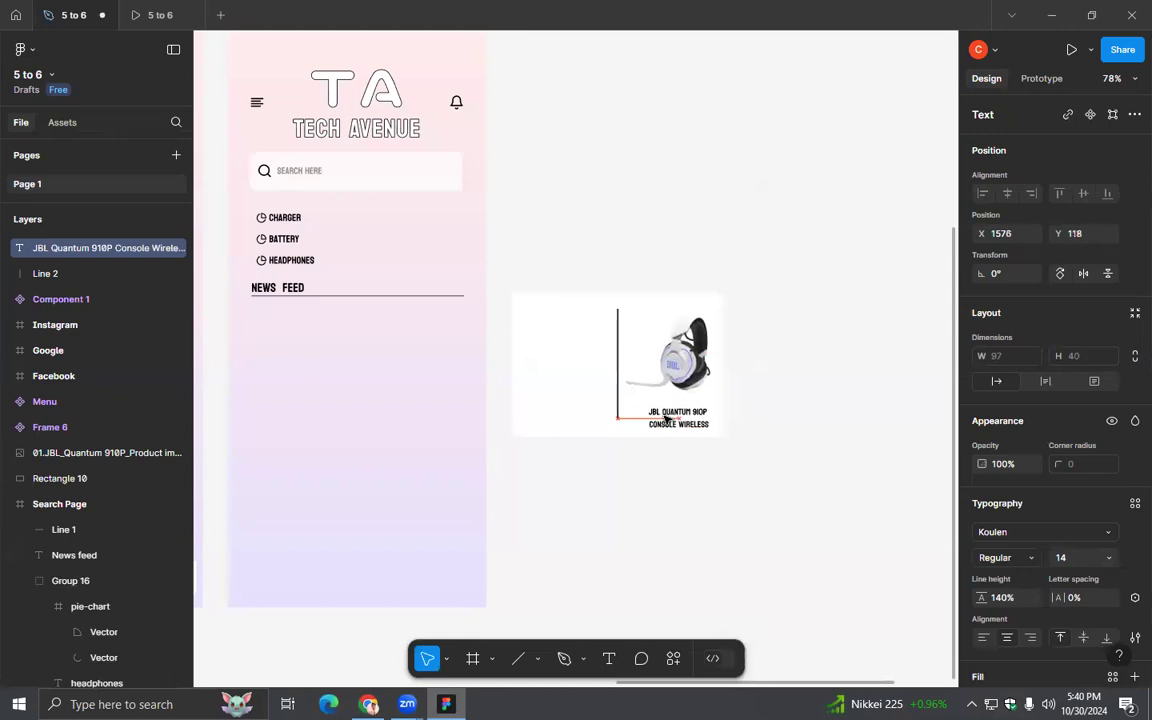
pyautogui.click(710, 385)
pyautogui.press('Up')
pyautogui.press('Up')
pyautogui.press('Up')
pyautogui.press('Up')
pyautogui.press('Up')
pyautogui.press('Down')
pyautogui.click(692, 413)
pyautogui.click(718, 442)
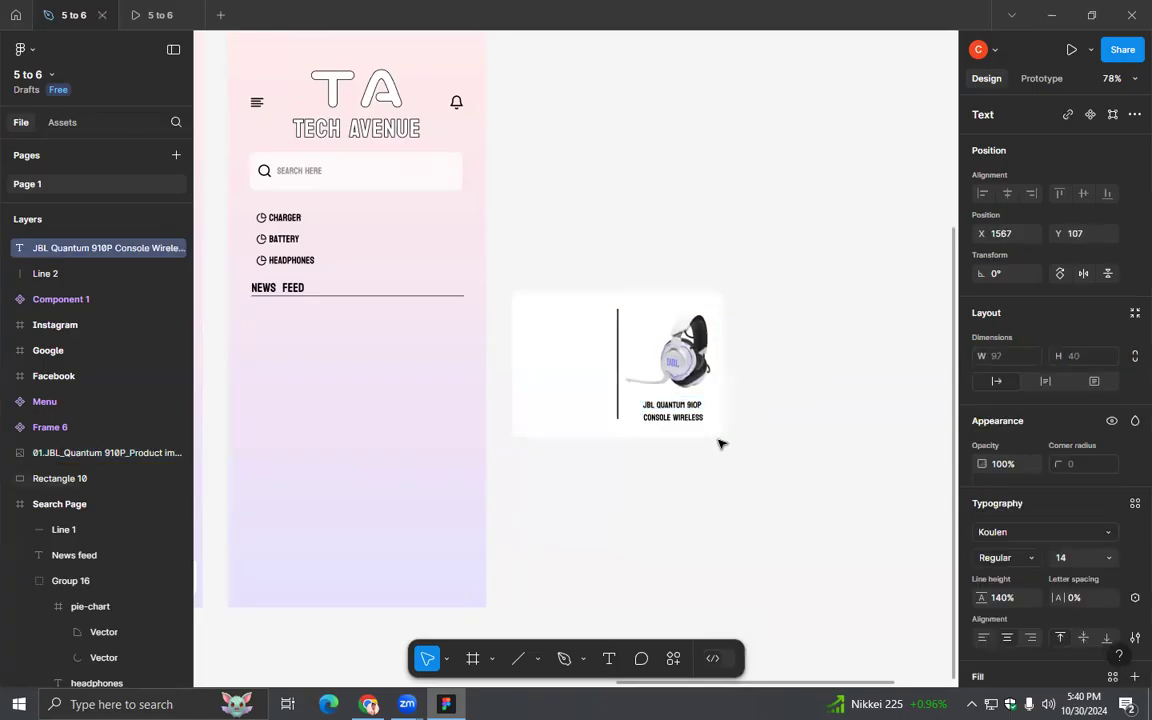
pyautogui.click(670, 411)
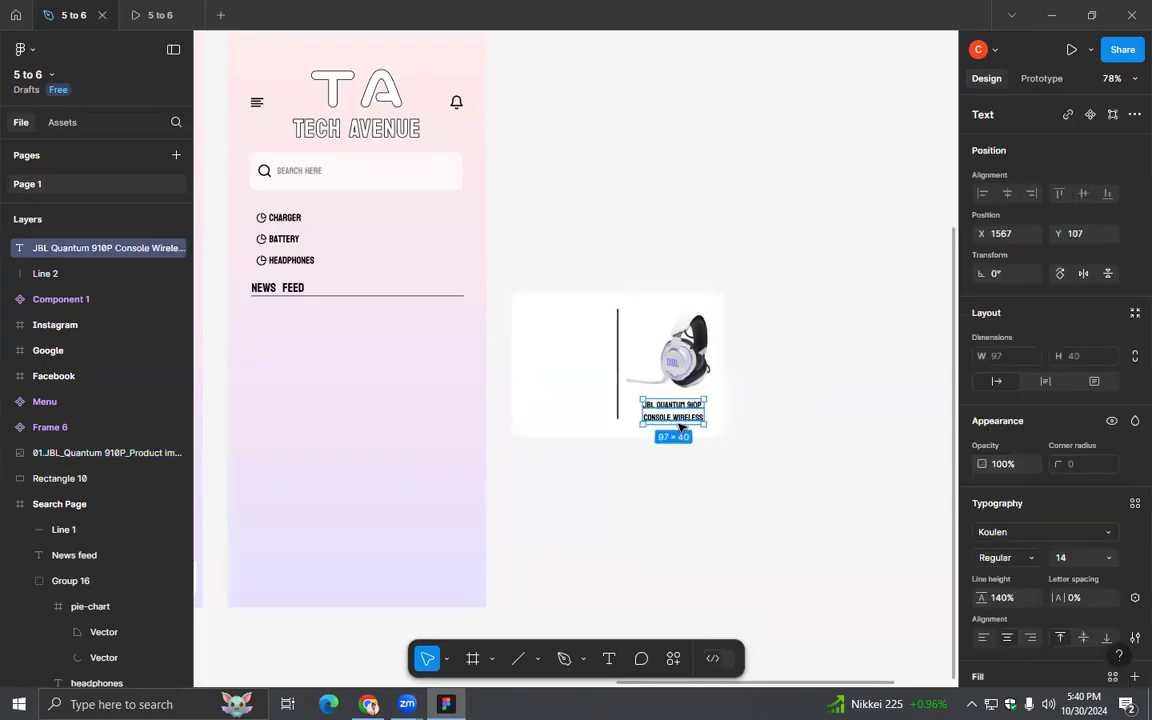
pyautogui.click(764, 445)
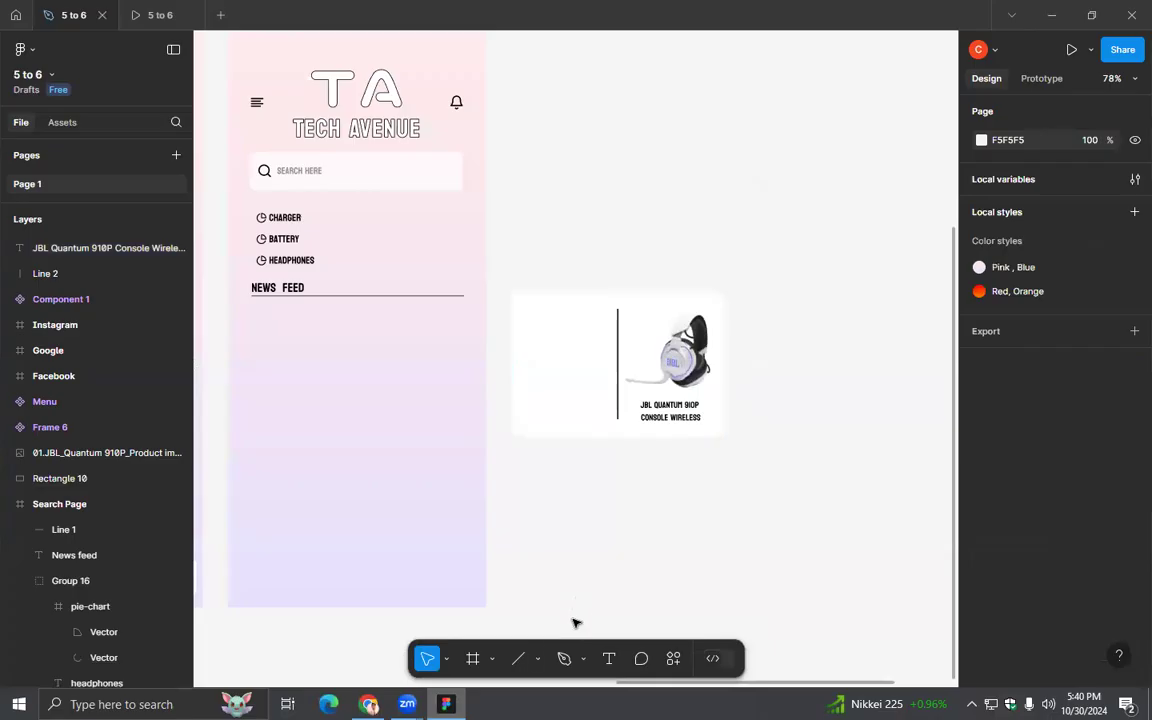
# - Return to JBL's gaming headsets list in Chrome and open the JBL Quantum One product page
pyautogui.moveTo(407, 703)
pyautogui.click(369, 704)
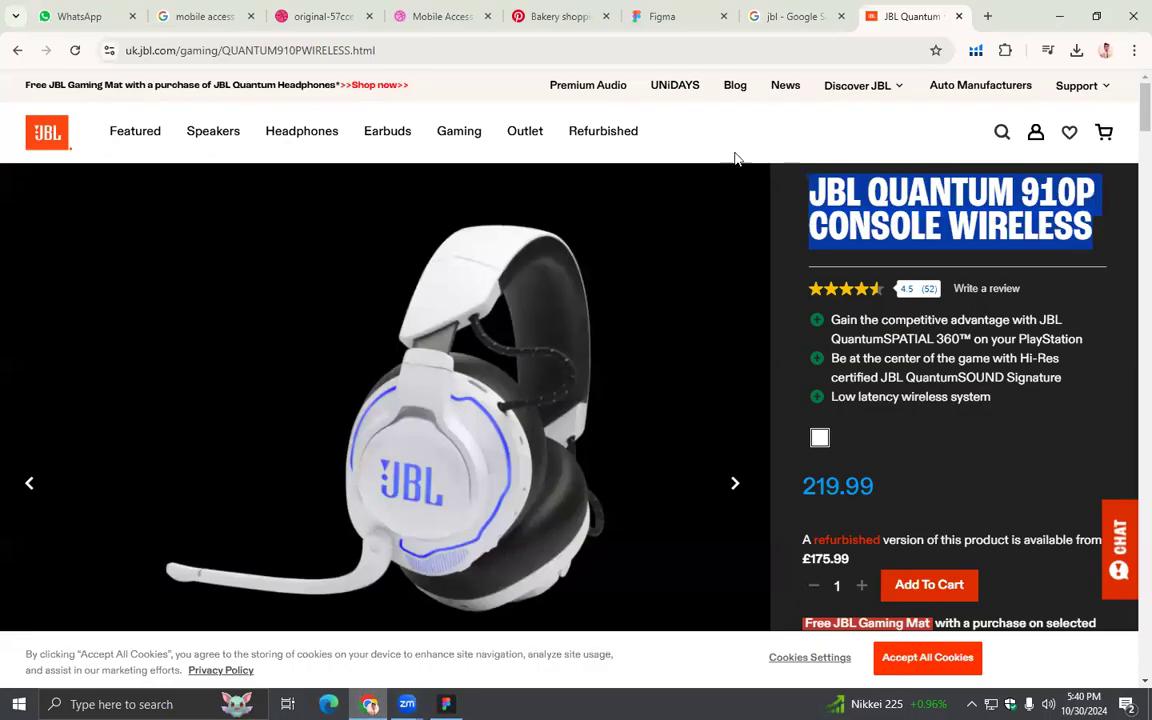
pyautogui.click(17, 51)
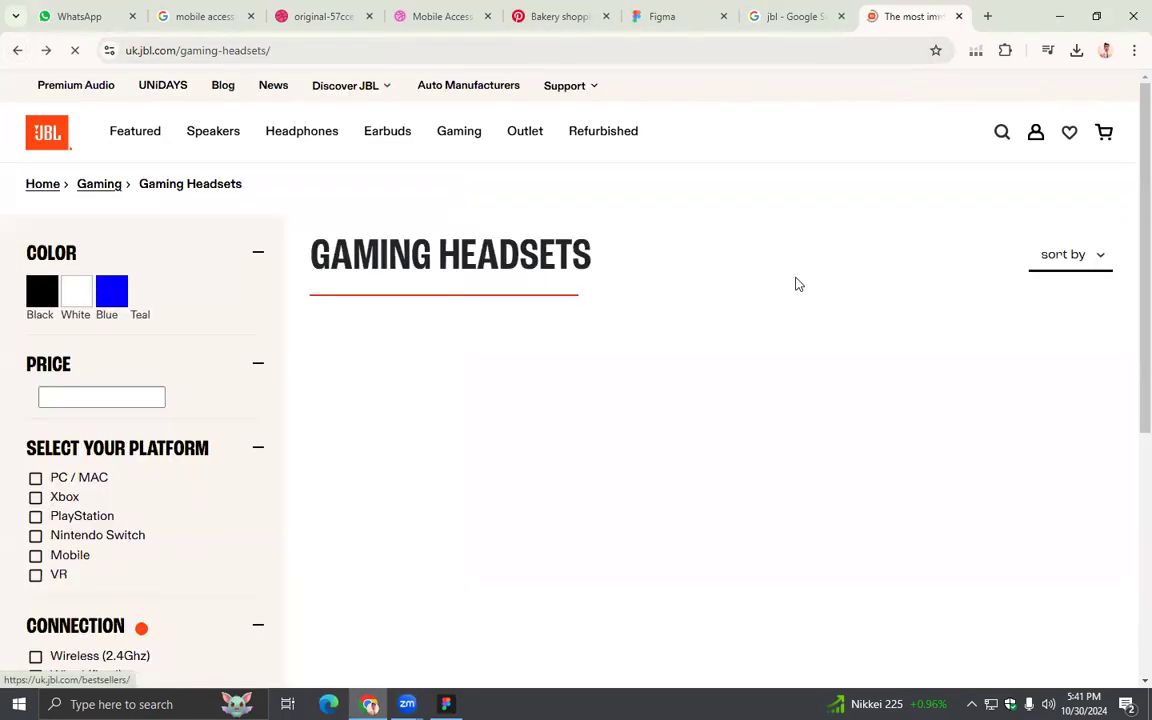
pyautogui.scroll(-3, 833, 571)
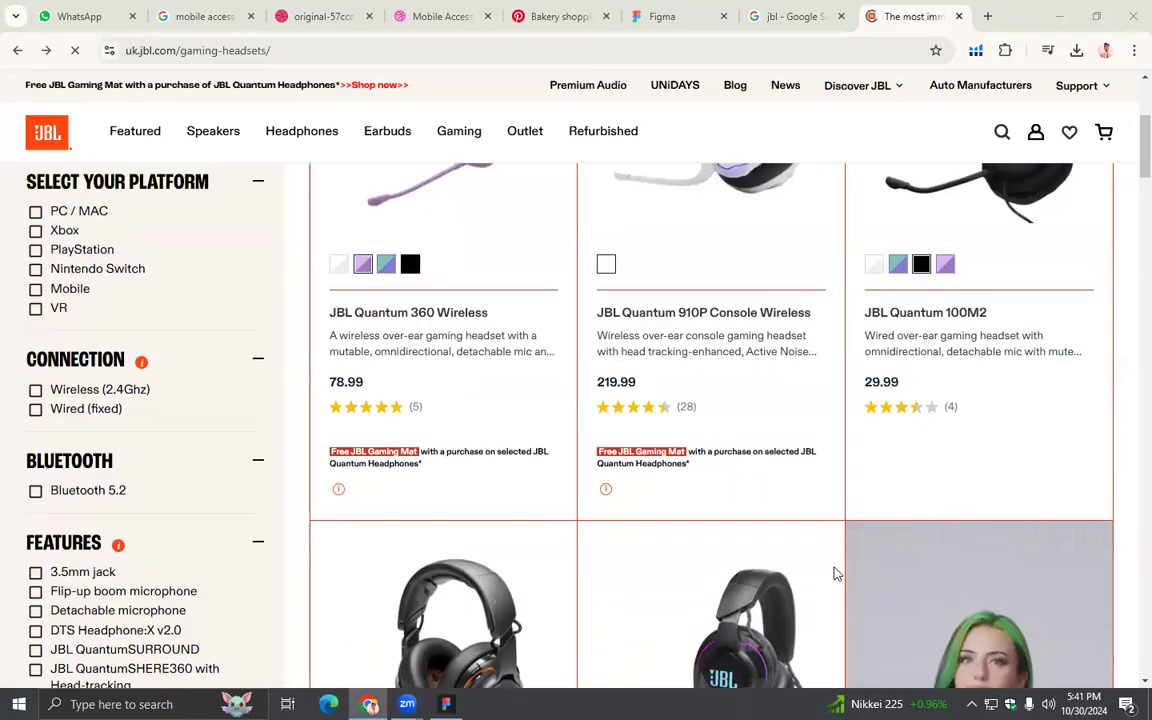
pyautogui.scroll(-2, 525, 550)
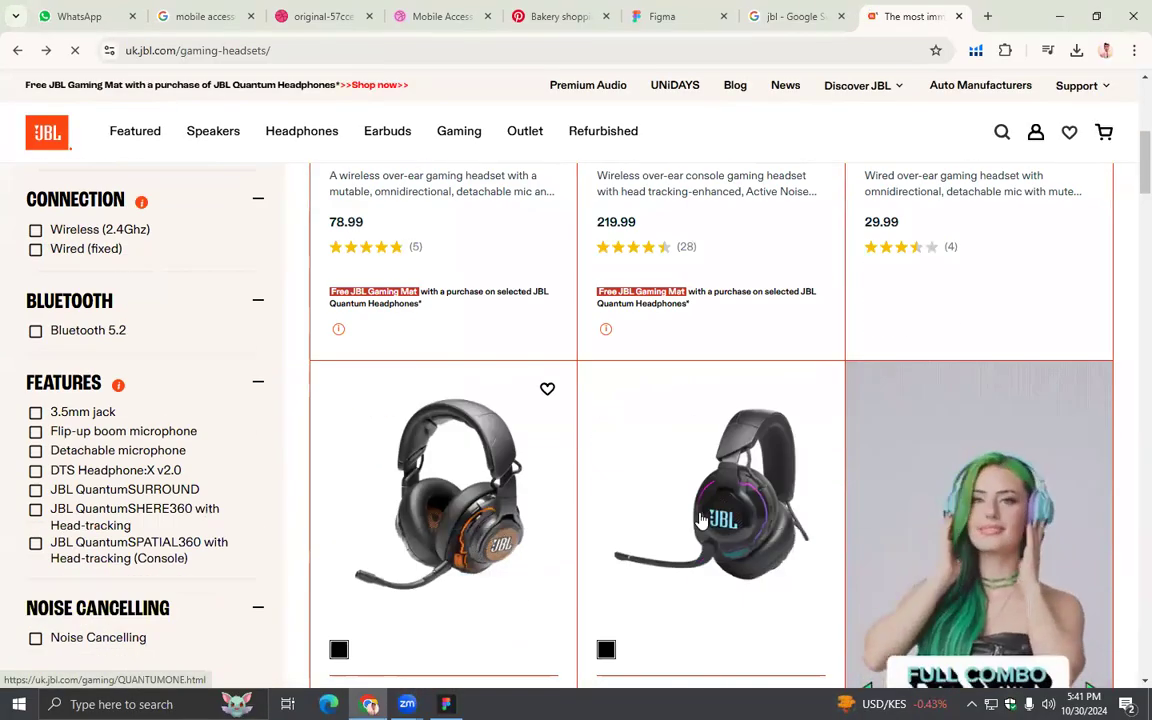
pyautogui.click(484, 540)
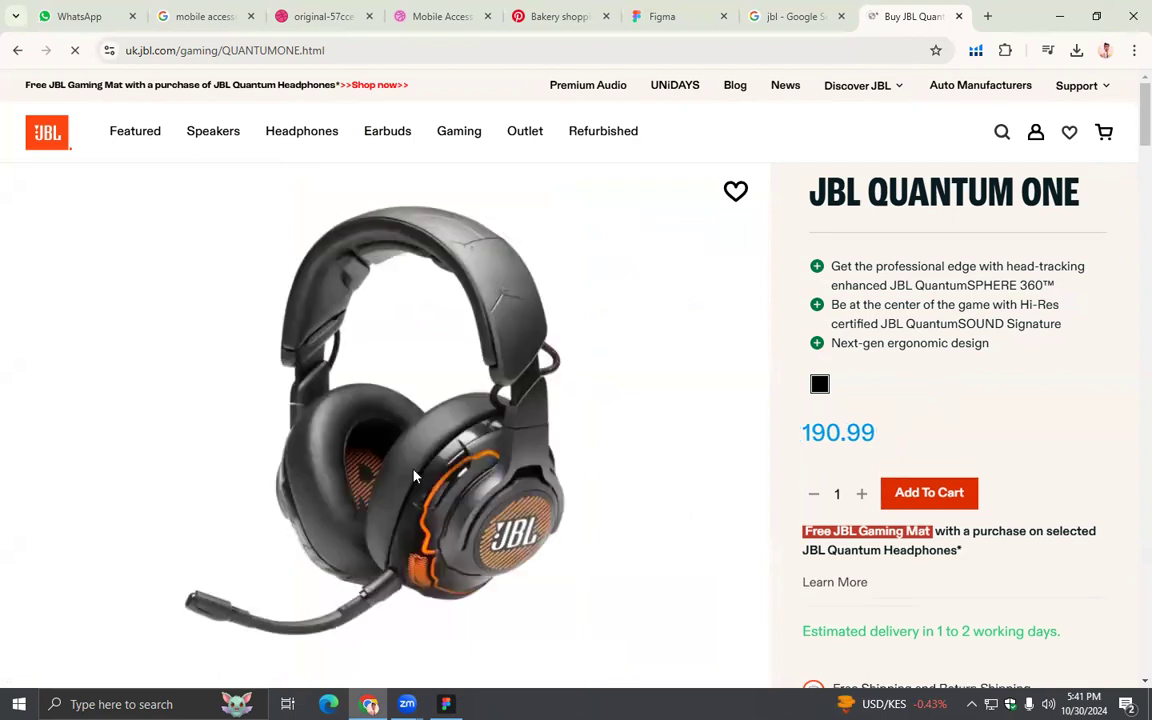
# - Save the JBL Quantum One product image to the Desktop as JBL_QUANTUM ONE_Product Image_Angle.png
pyautogui.rightClick(415, 476)
pyautogui.click(465, 514)
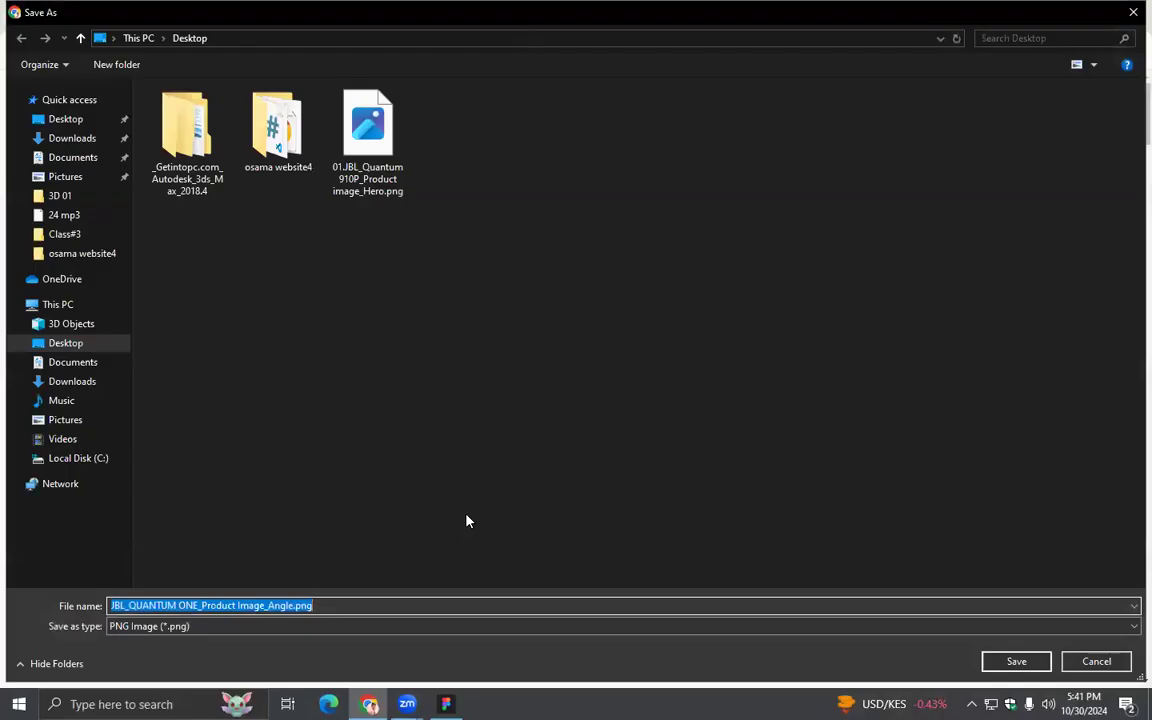
pyautogui.click(1014, 661)
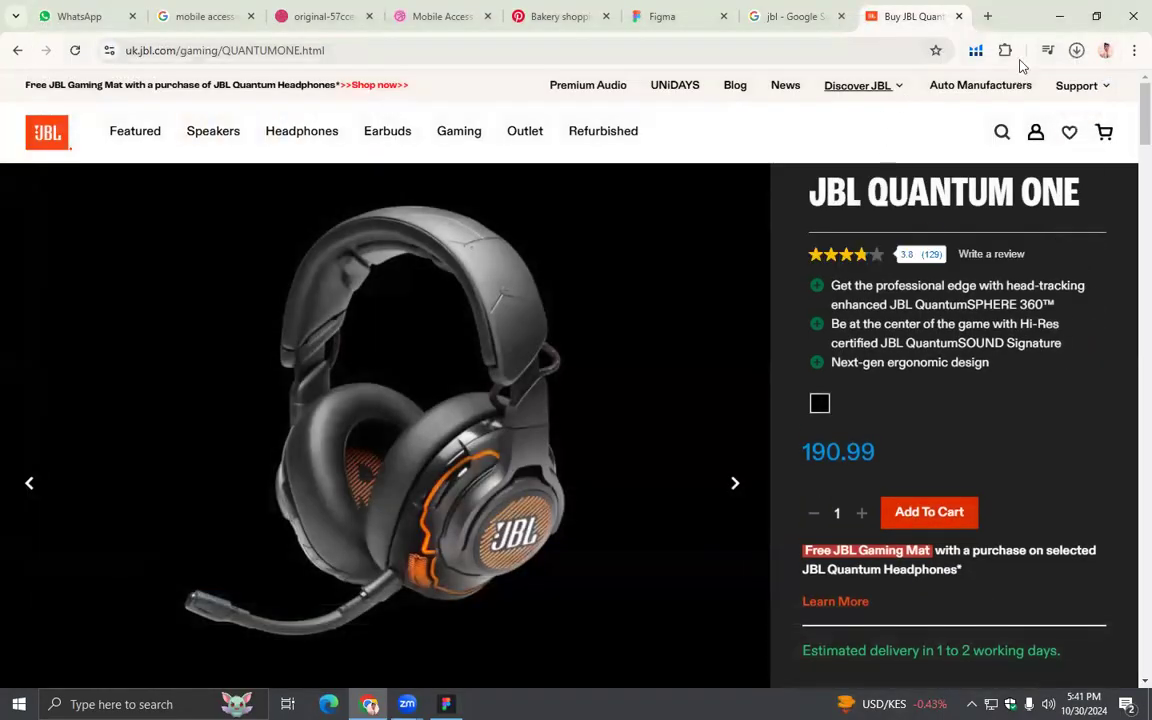
# - Import the saved JBL Quantum One image from the Desktop into the Figma design file over the card
pyautogui.click(1059, 16)
pyautogui.click(1052, 13)
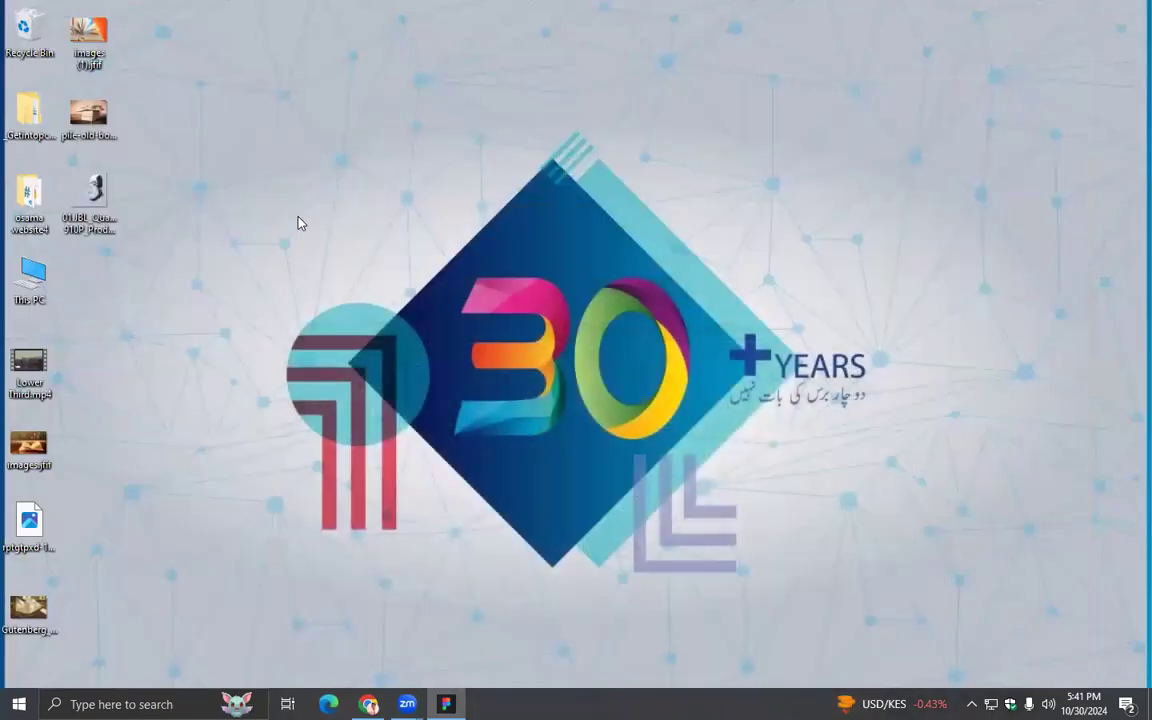
pyautogui.moveTo(90, 272); pyautogui.dragTo(633, 234)
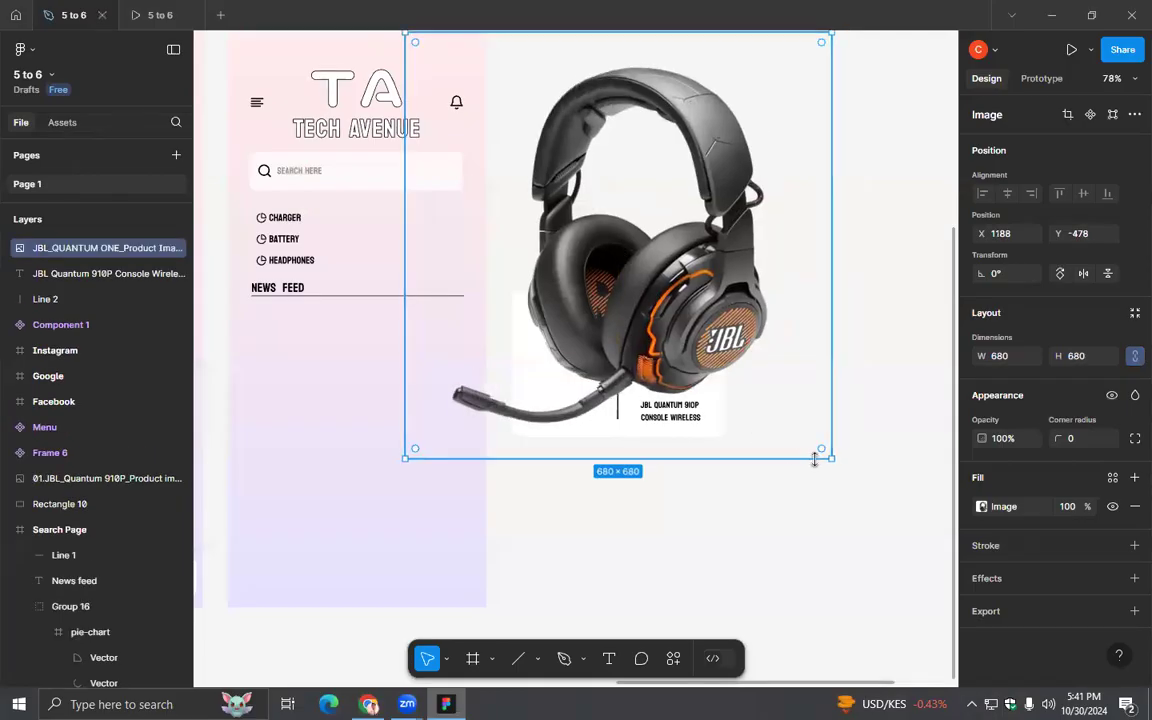
# - Try moving the JBL Quantum One image over the Search Page and setting its width to 158 and height to 133
pyautogui.moveTo(737, 363); pyautogui.dragTo(420, 398)
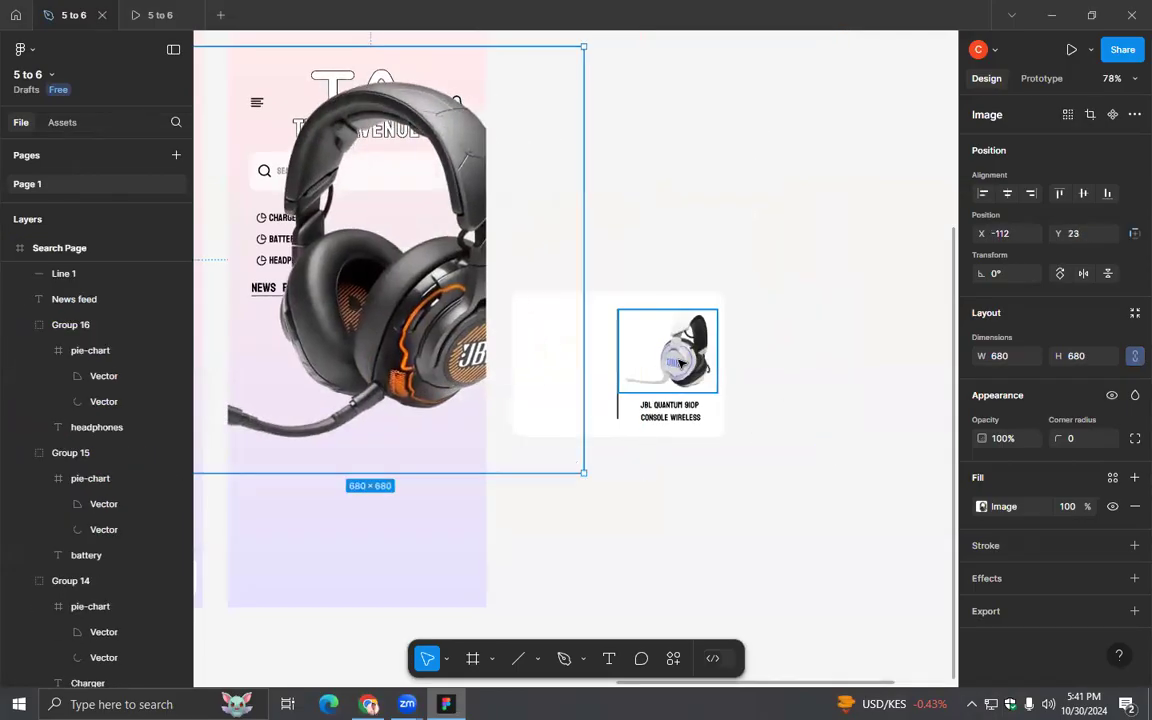
pyautogui.click(680, 363)
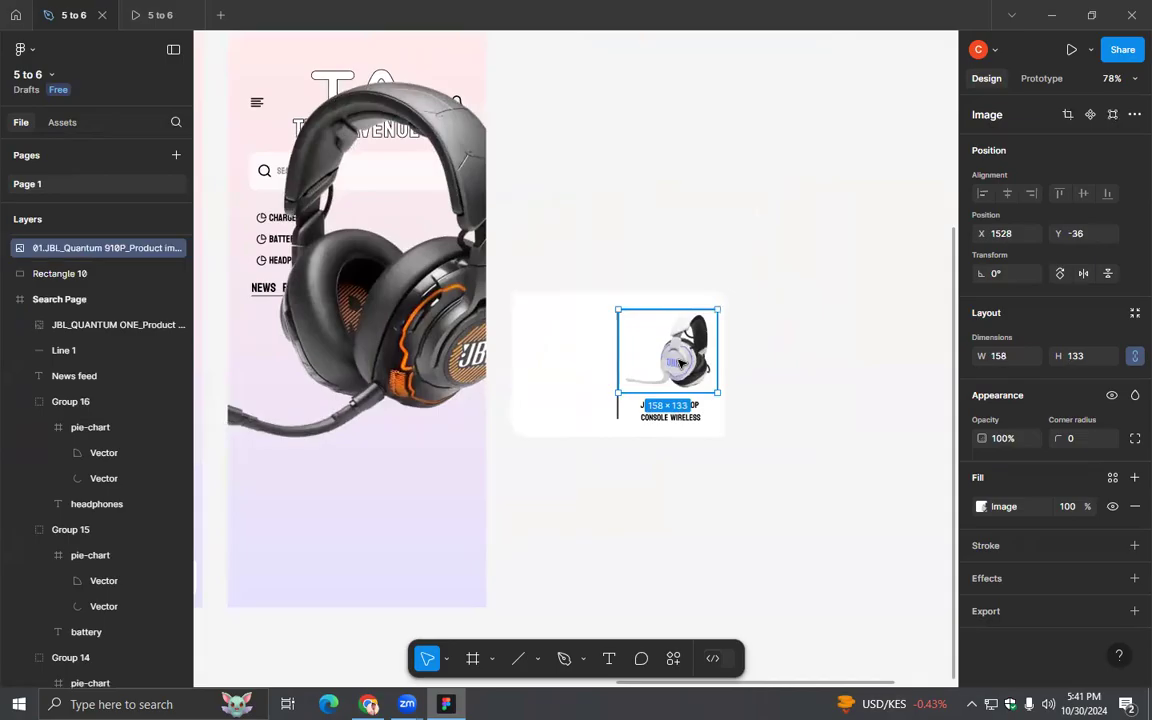
pyautogui.click(430, 310)
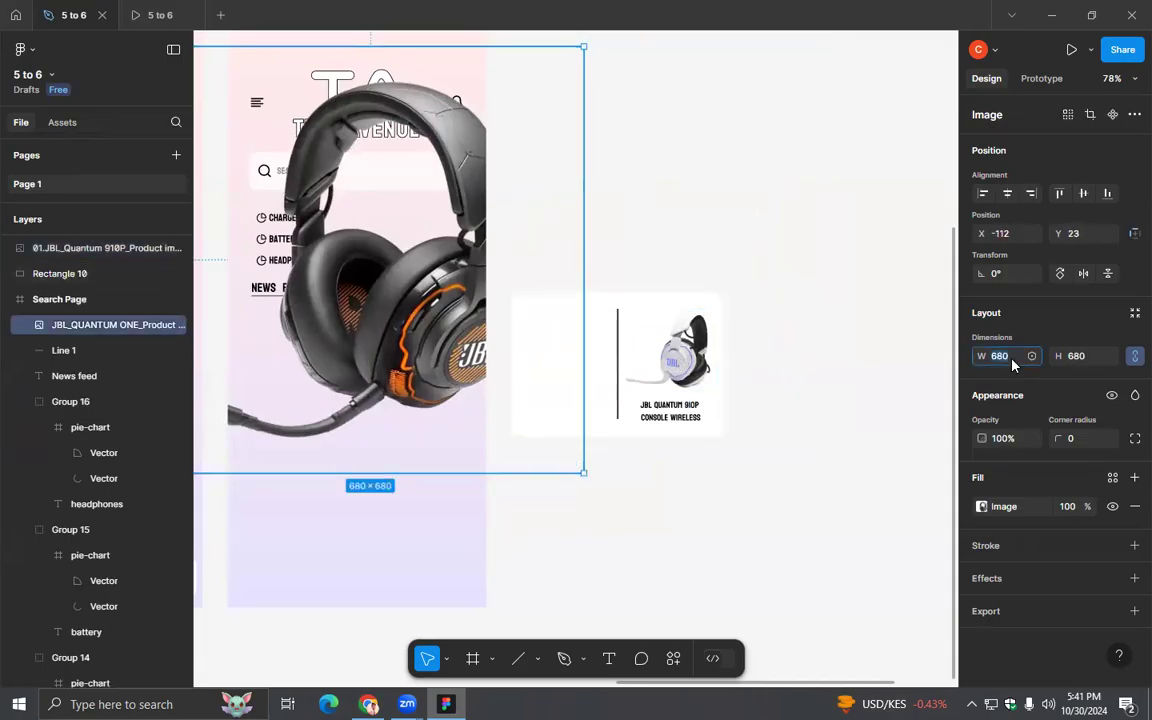
pyautogui.click(1012, 365)
pyautogui.write('158')
pyautogui.press('Return')
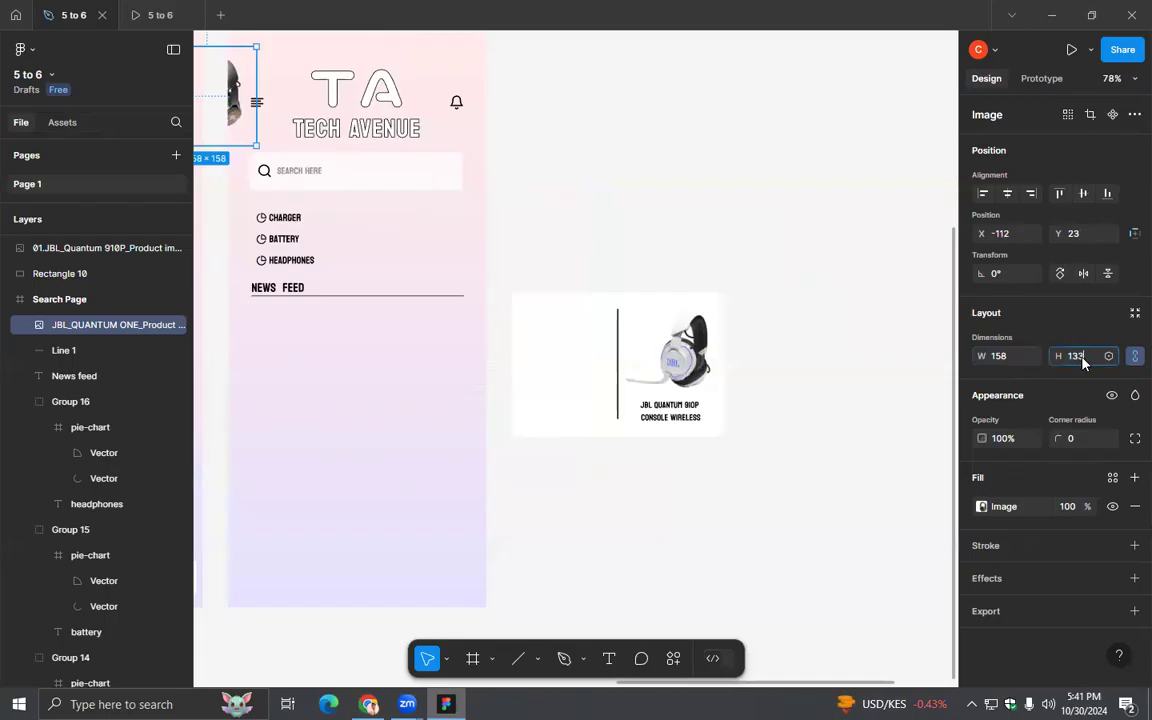
pyautogui.click(1083, 362)
pyautogui.write('133')
pyautogui.press('Return')
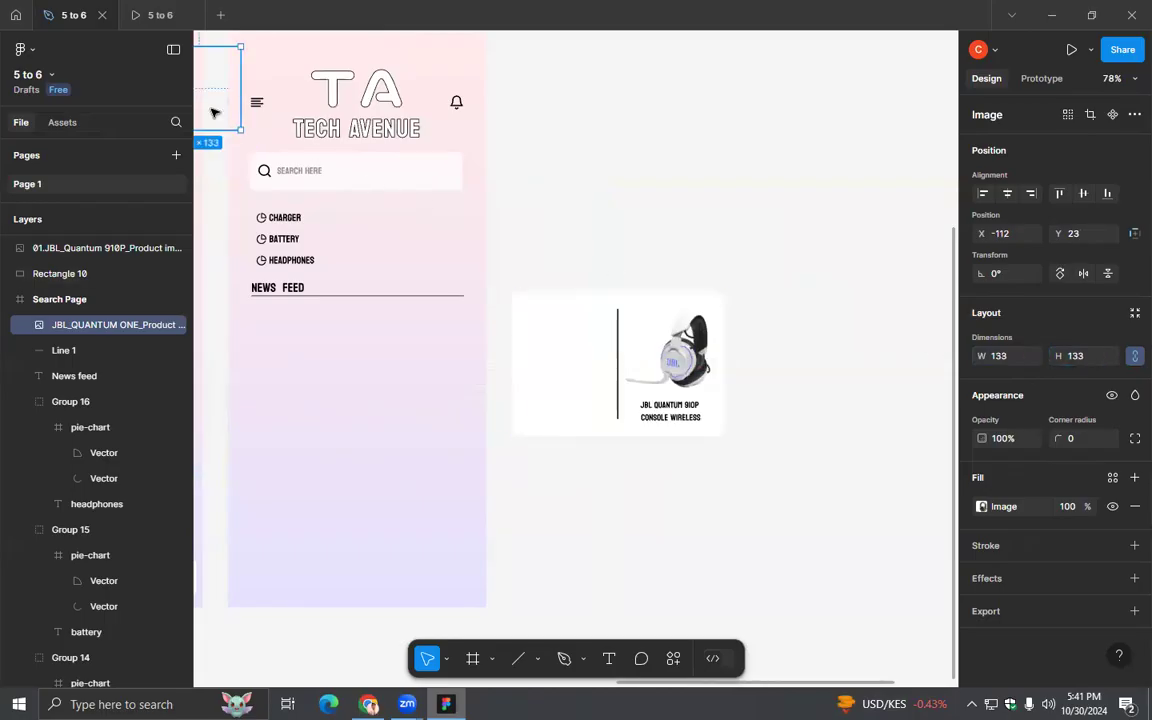
# - Try moving the resized JBL Quantum One image onto the card's empty half and bringing it to the front
pyautogui.moveTo(233, 154); pyautogui.dragTo(739, 317)
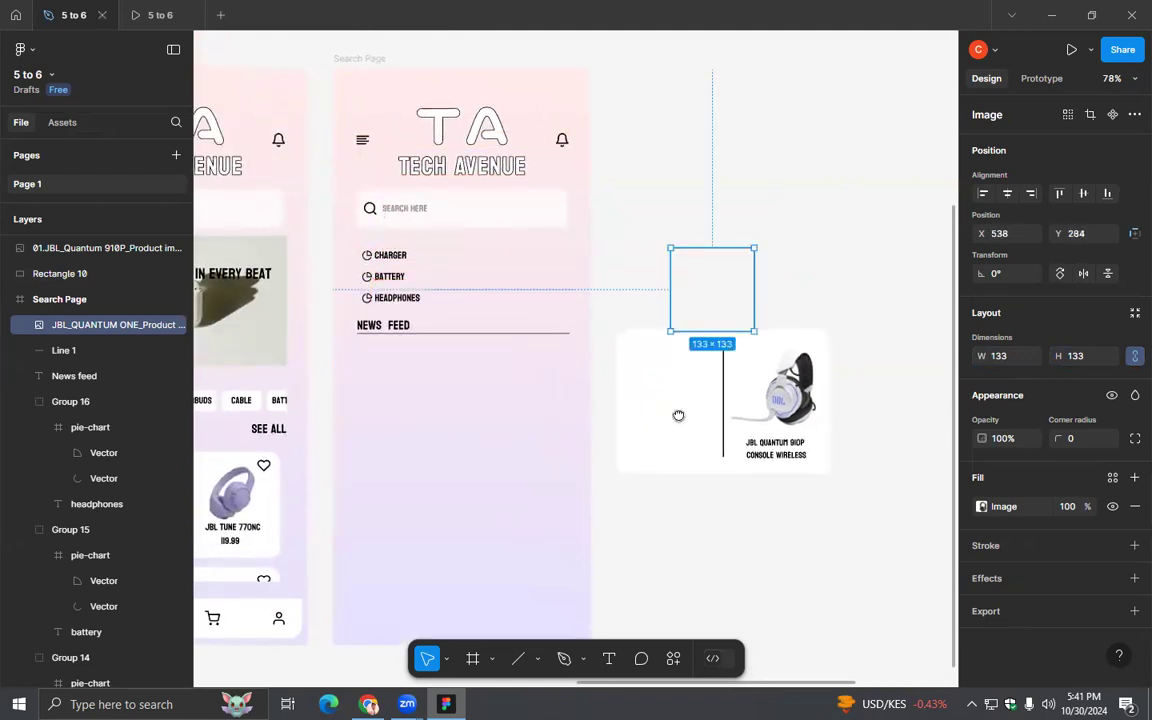
pyautogui.moveTo(676, 411); pyautogui.dragTo(656, 270)
pyautogui.moveTo(681, 141); pyautogui.dragTo(641, 255)
pyautogui.rightClick(641, 255)
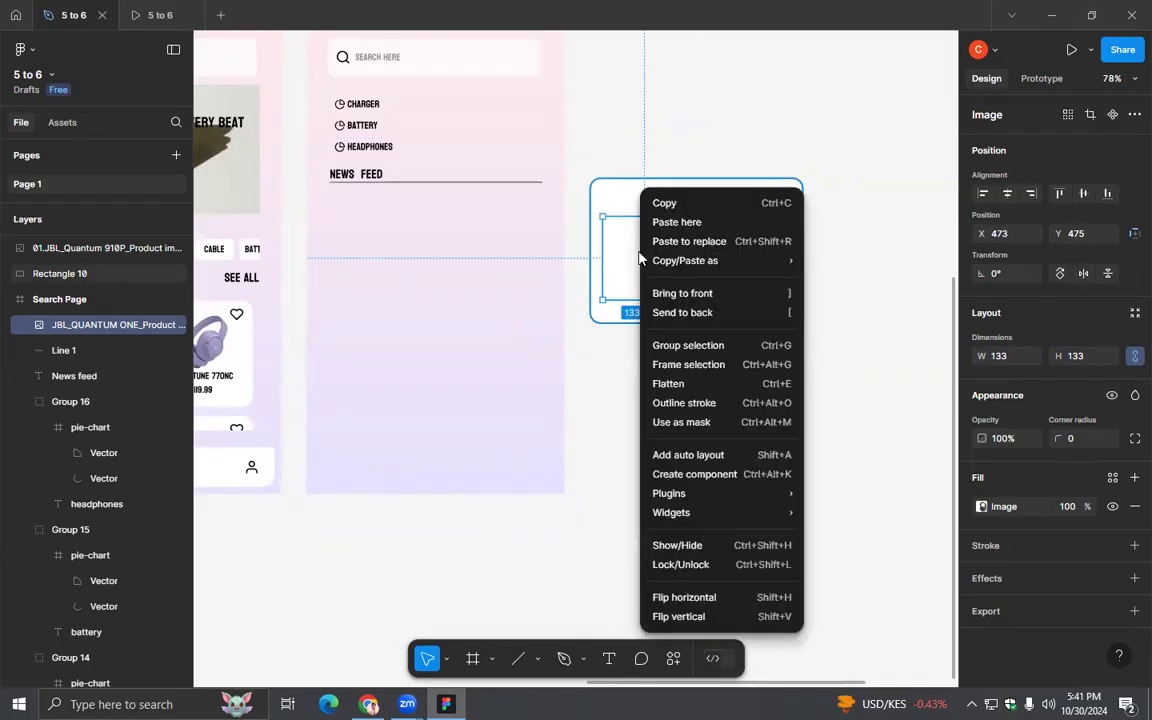
pyautogui.click(659, 295)
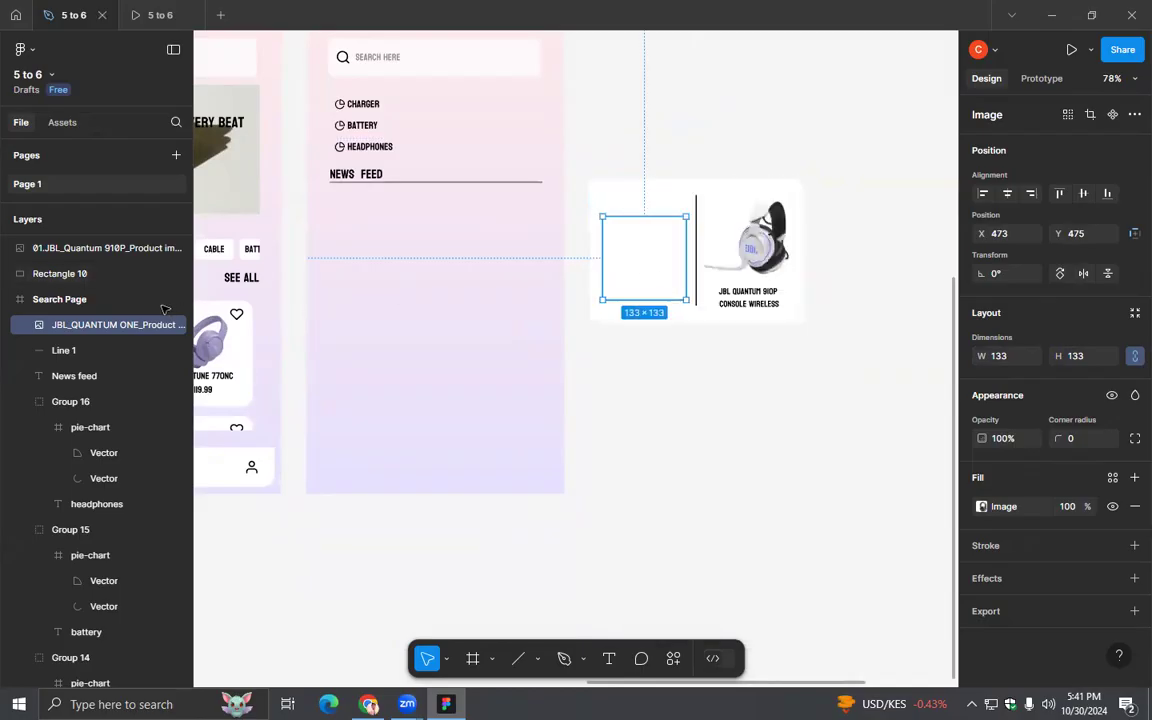
pyautogui.rightClick(96, 326)
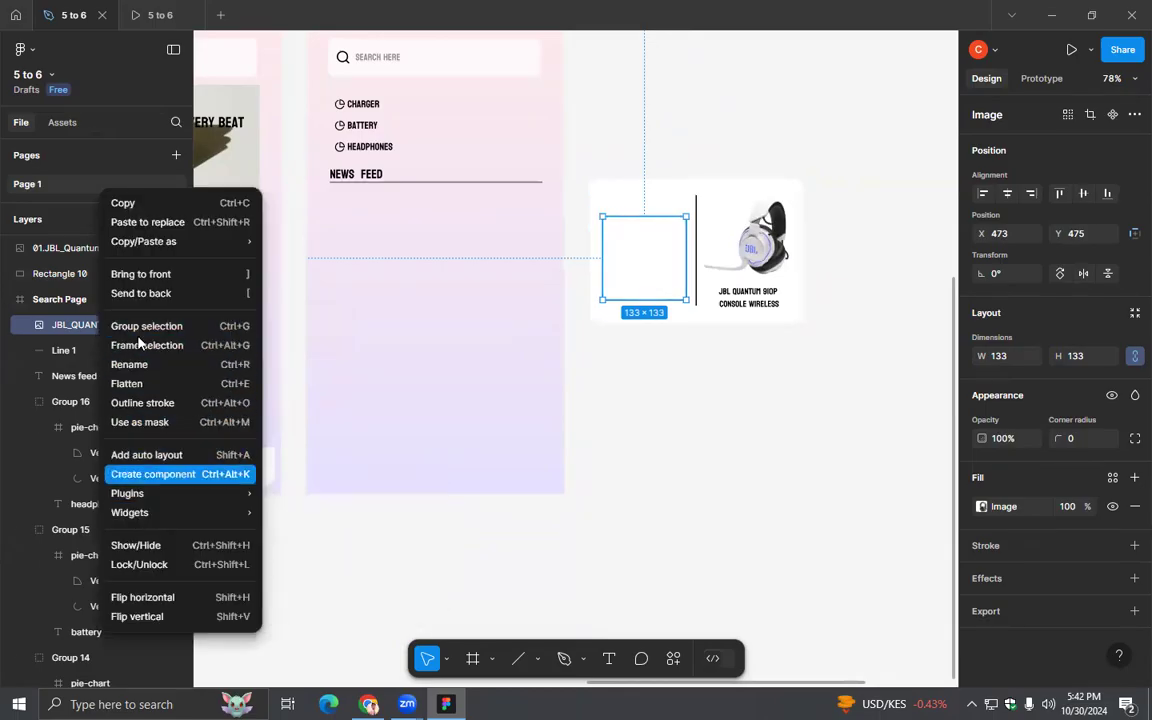
pyautogui.click(134, 278)
pyautogui.moveTo(680, 272); pyautogui.dragTo(705, 409)
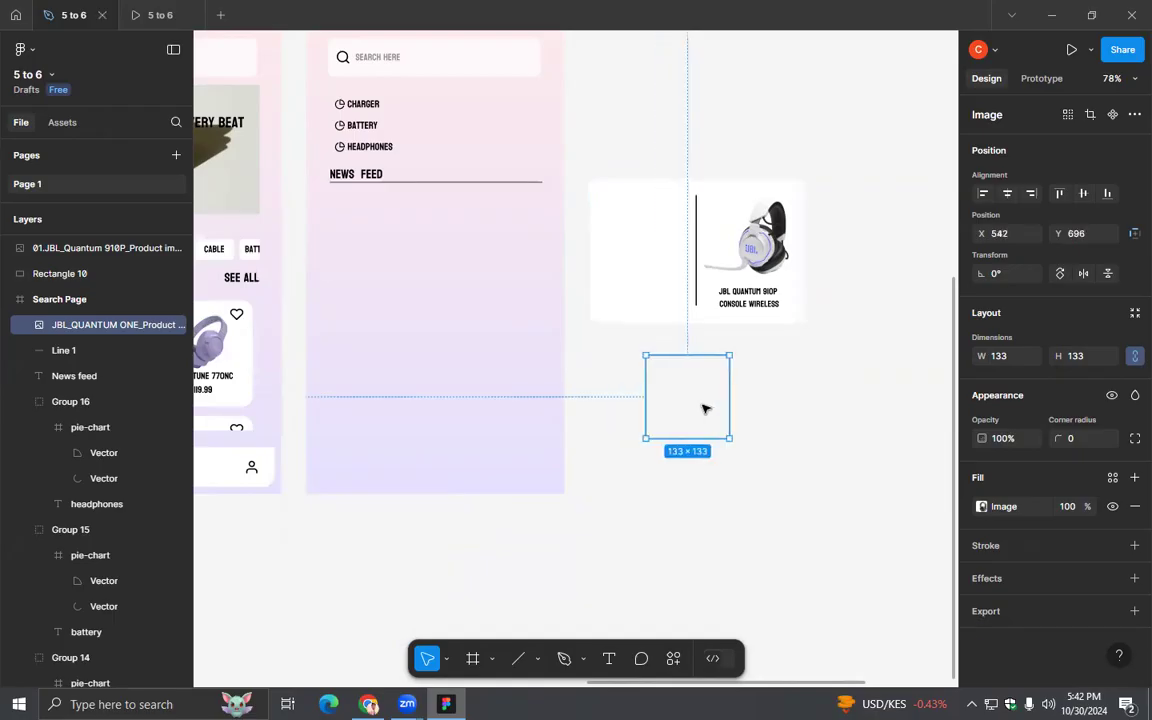
# - Undo the recent moves and resizing of the JBL Quantum One image
pyautogui.hotkey('ctrl', 'z')
pyautogui.hotkey('ctrl', 'z')
pyautogui.hotkey('ctrl', 'z')
pyautogui.hotkey('ctrl', 'z')
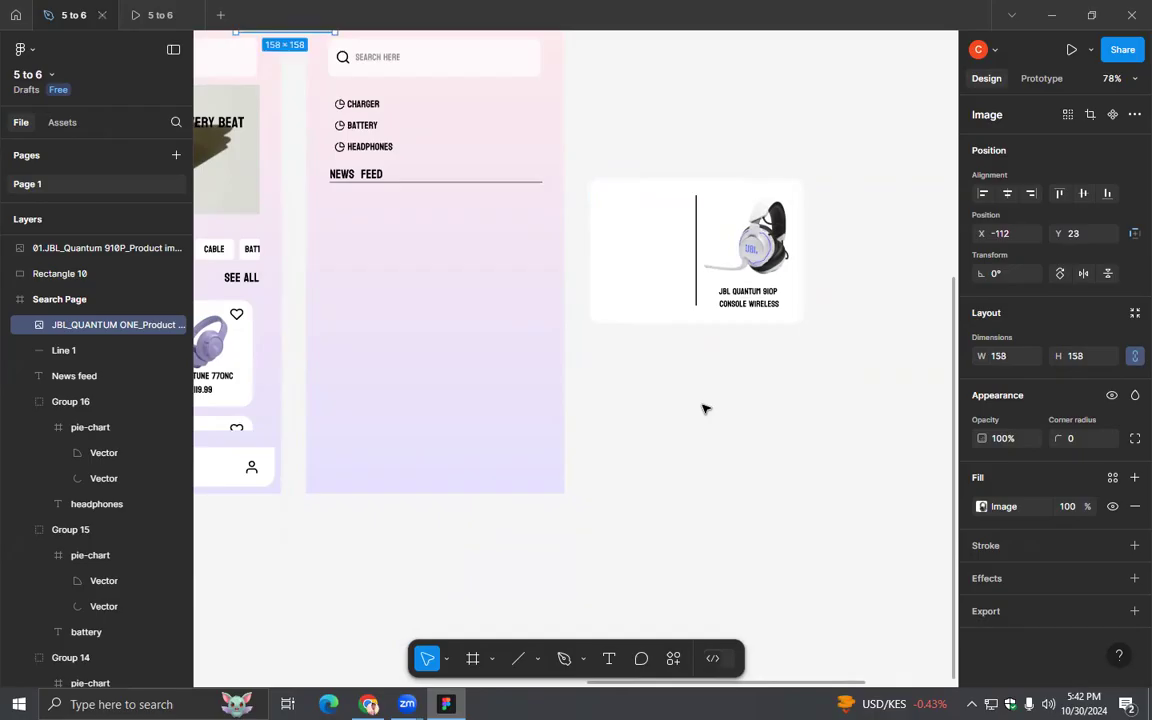
pyautogui.hotkey('ctrl', 'z')
pyautogui.hotkey('ctrl', 'z')
pyautogui.hotkey('ctrl', 'z')
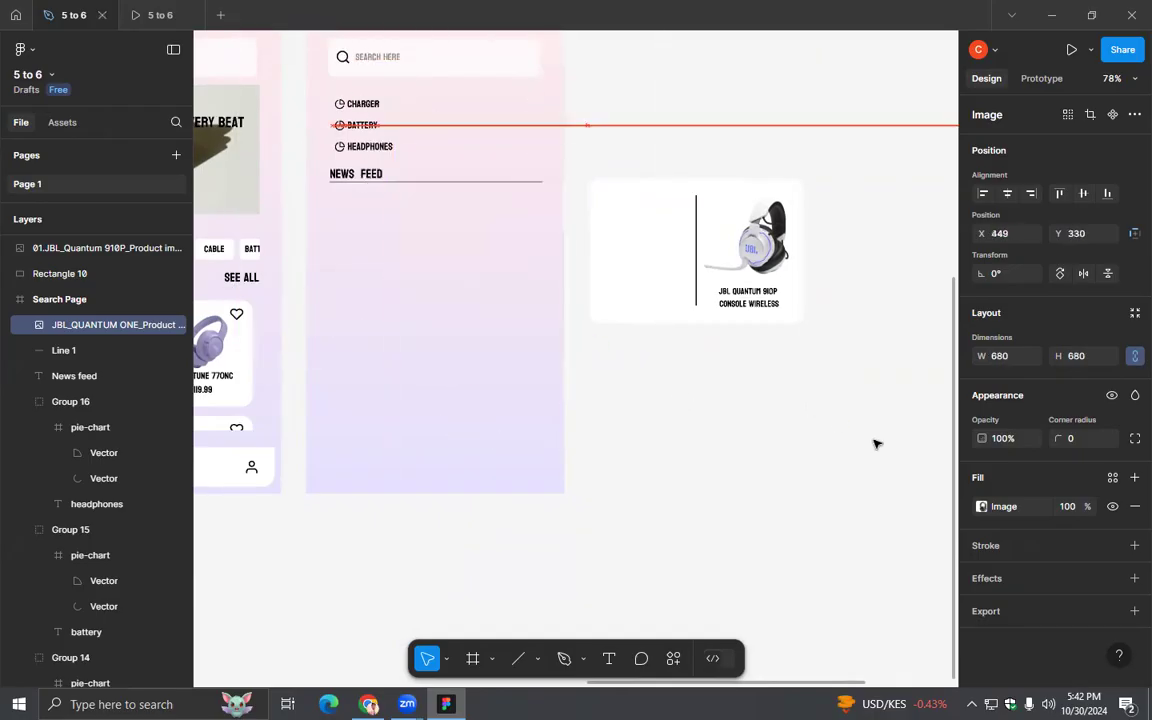
# - Move the JBL Quantum One image out of the Search Page frame to the empty canvas below the card, about X 1528, Y 283
pyautogui.moveTo(758, 385); pyautogui.dragTo(468, 86)
pyautogui.moveTo(691, 116); pyautogui.dragTo(755, 362)
pyautogui.scroll(-4, 842, 405)
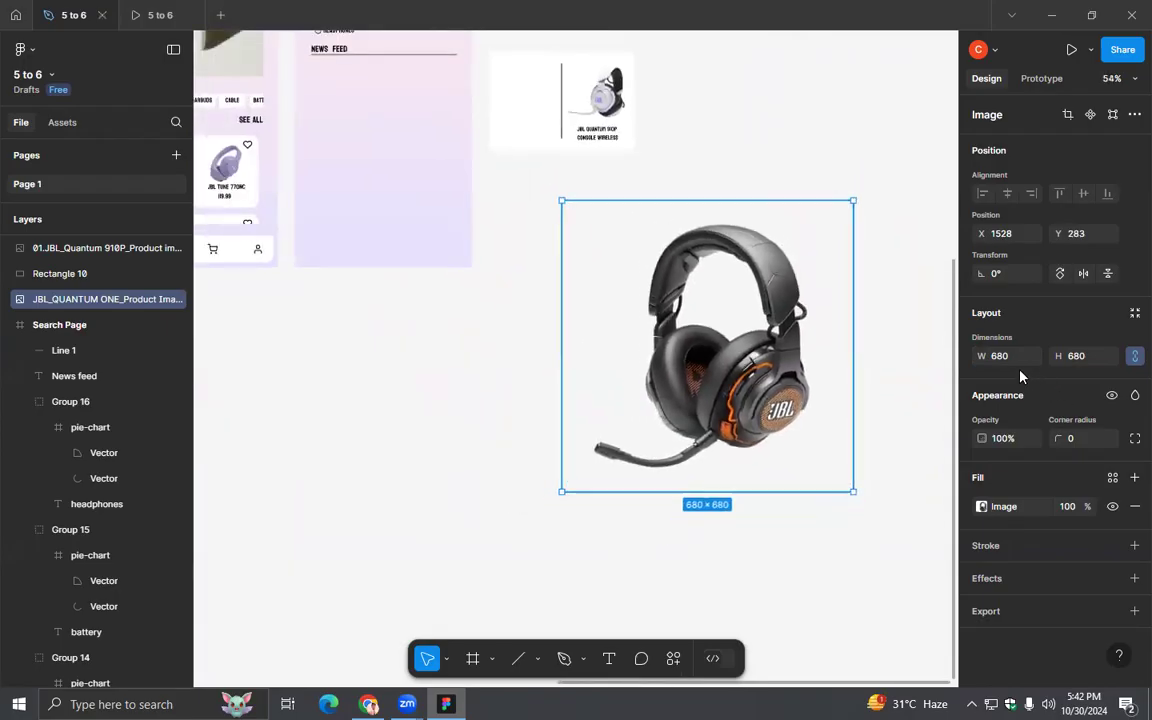
# - Scale down the JBL Quantum One image by setting its width to 158 and its height to 133 with proportions locked
pyautogui.click(1013, 364)
pyautogui.write('158')
pyautogui.press('Return')
pyautogui.click(1084, 357)
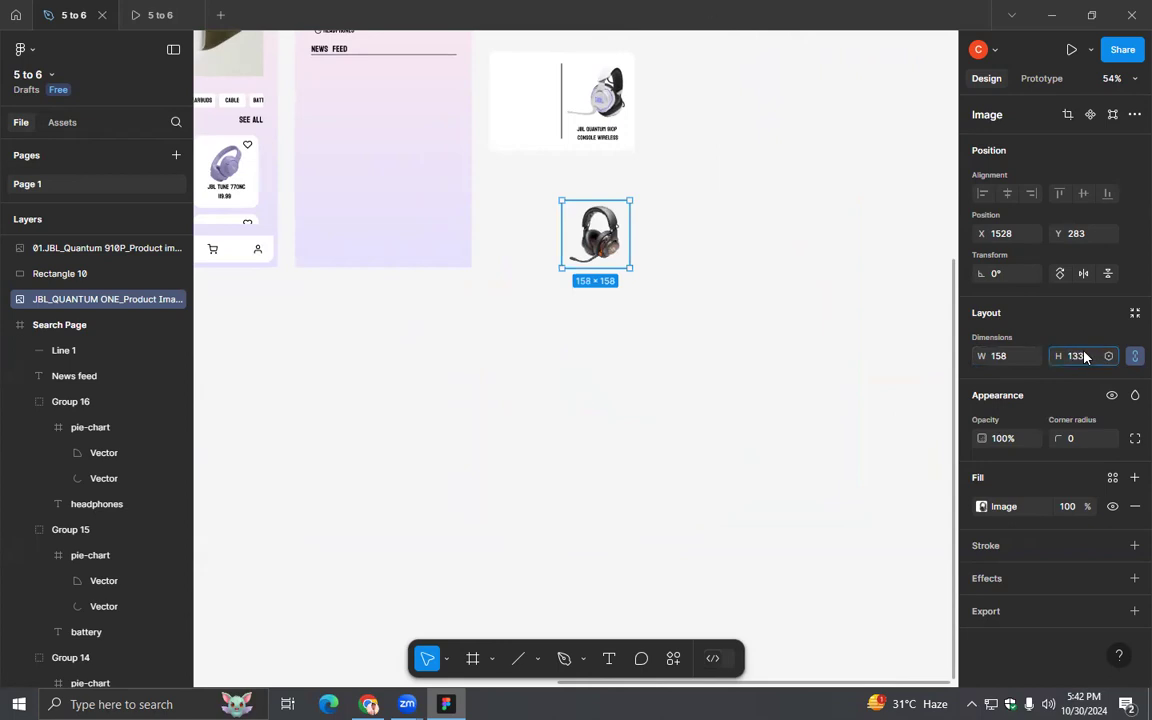
pyautogui.click(564, 343)
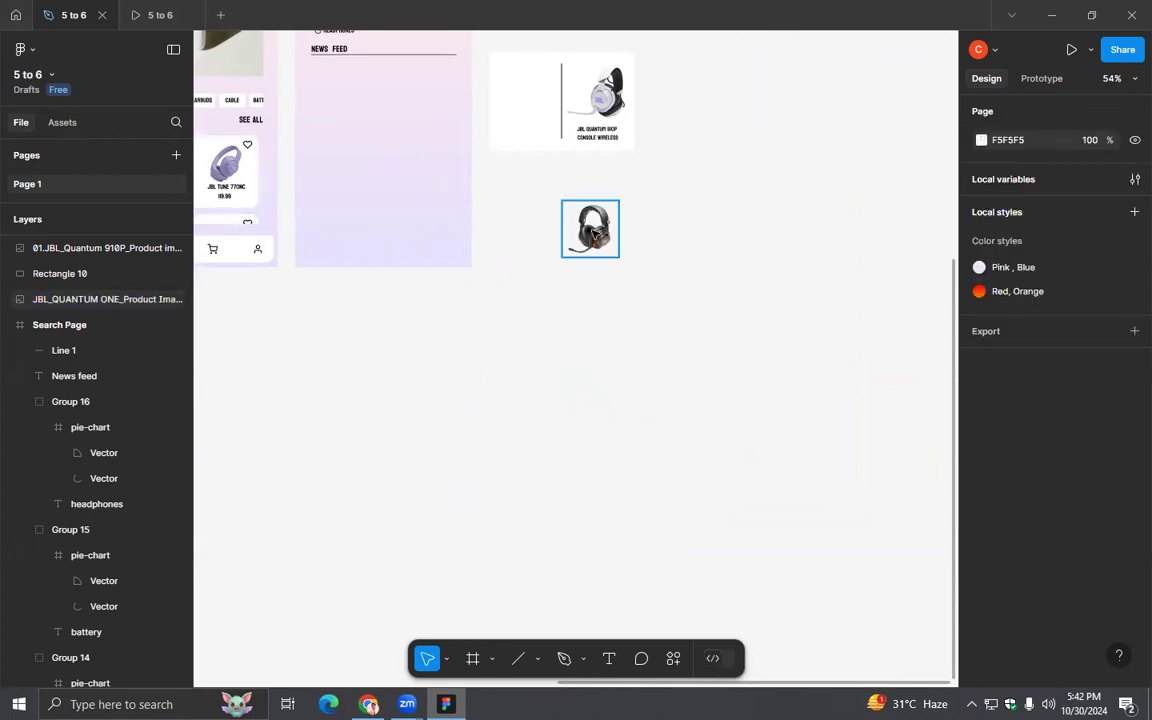
pyautogui.click(594, 233)
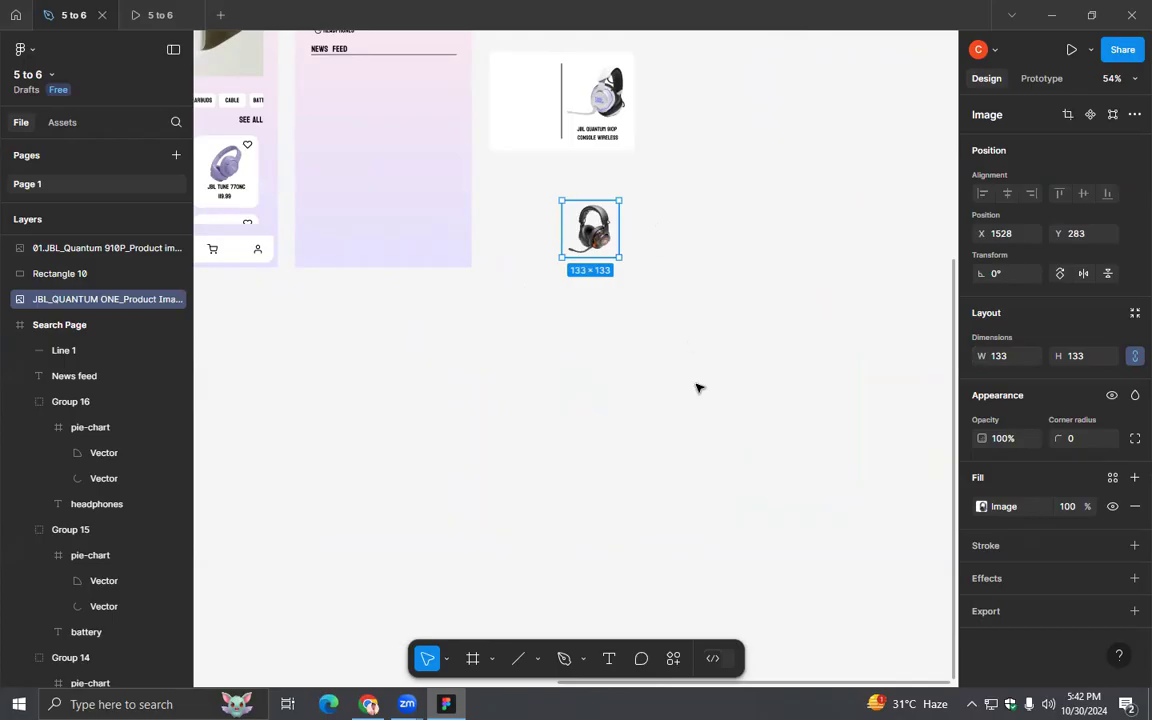
# - Crop the empty side margins of the JBL Quantum One image, leaving it about 107 by 133
pyautogui.scroll(5, 697, 388)
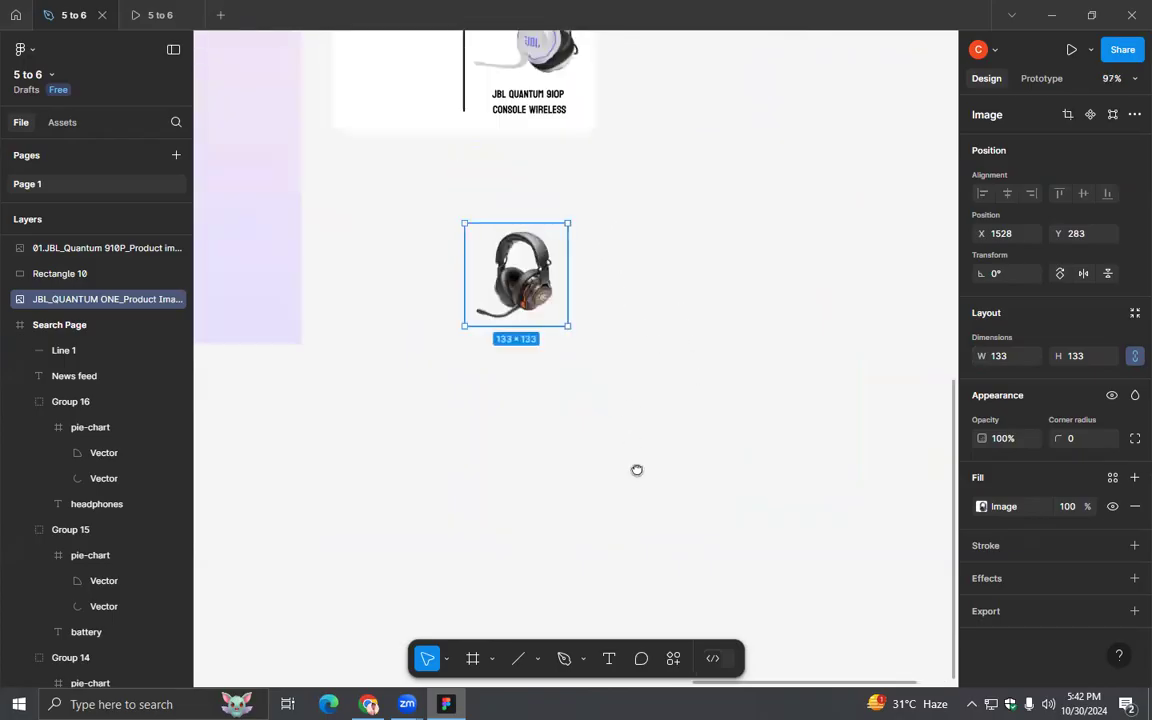
pyautogui.moveTo(637, 470); pyautogui.dragTo(651, 565)
pyautogui.doubleClick(540, 344)
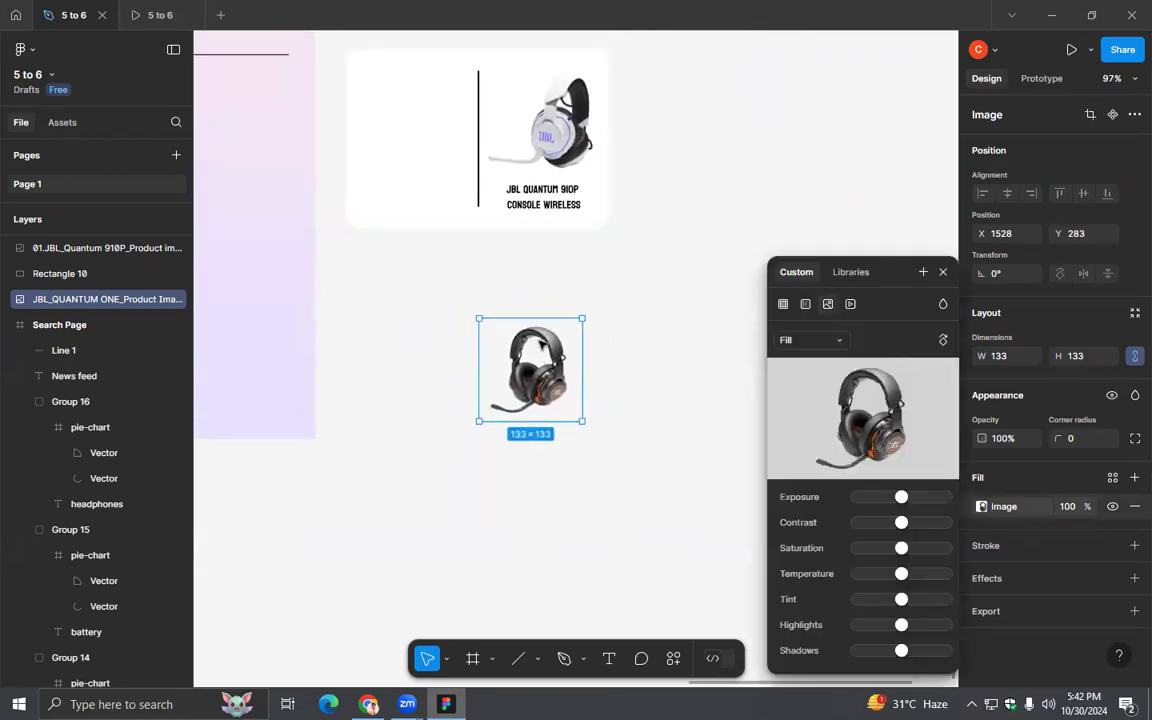
pyautogui.click(793, 338)
pyautogui.click(812, 379)
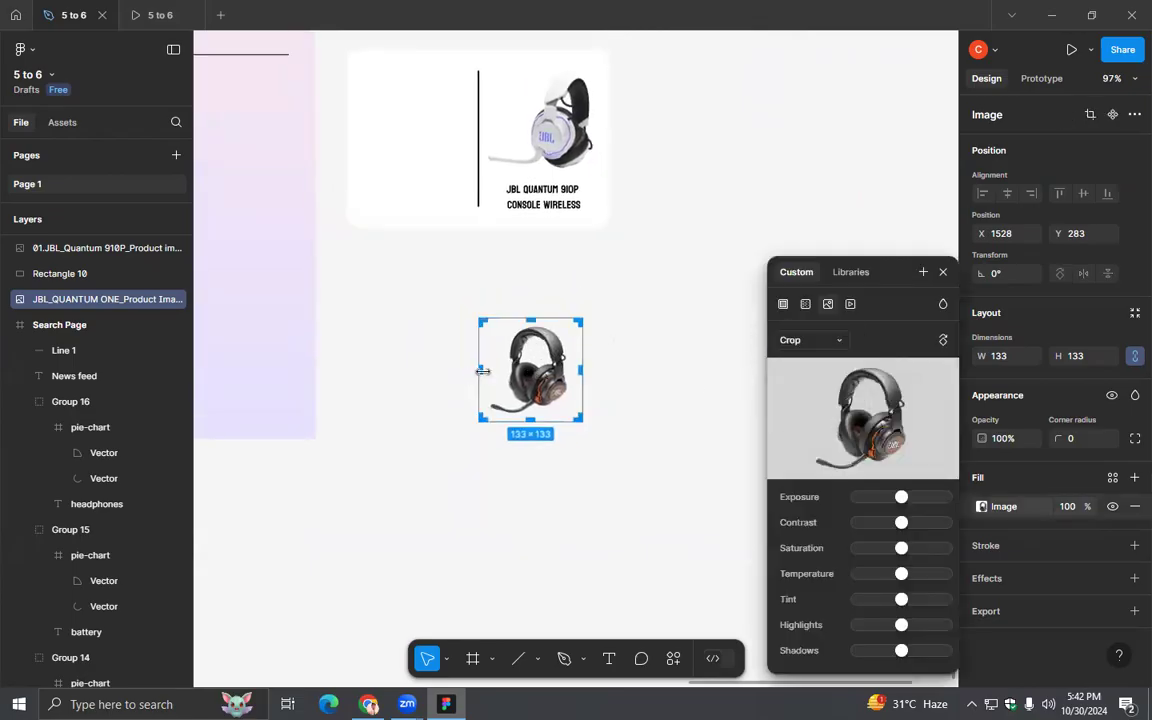
pyautogui.moveTo(486, 371); pyautogui.dragTo(569, 372)
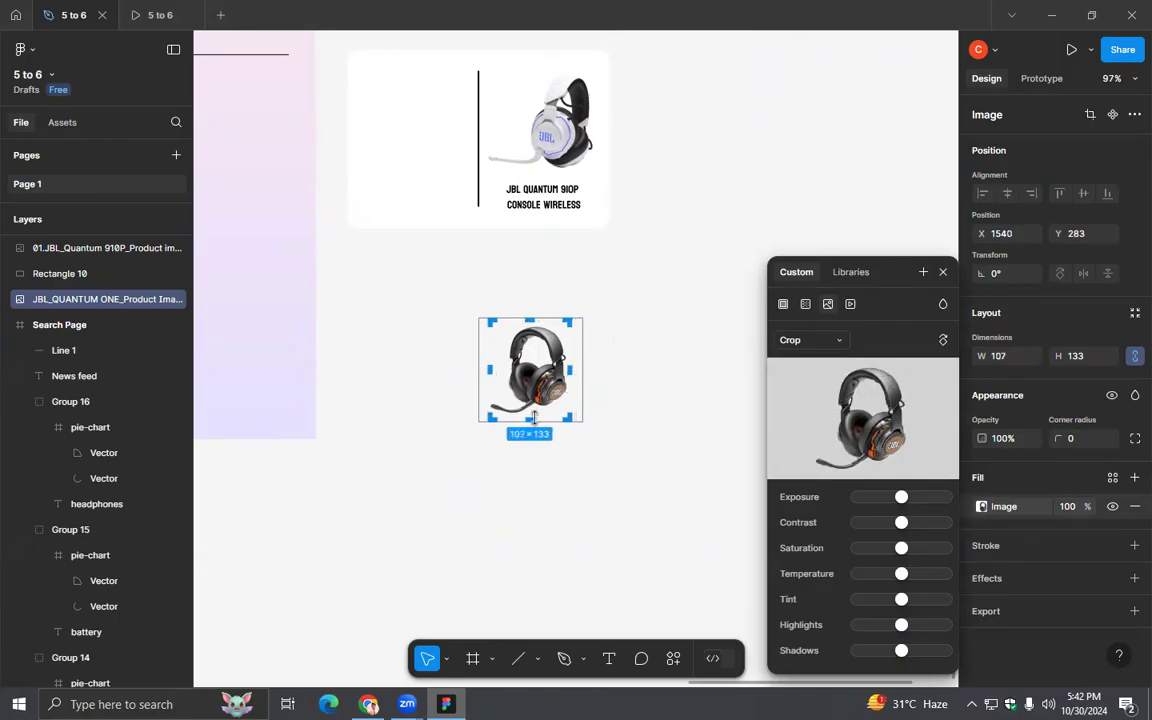
pyautogui.click(943, 272)
# - Bring the cropped JBL Quantum One image to the front and place it on the card's empty half at about X 1378, Y -26
pyautogui.moveTo(656, 257); pyautogui.dragTo(668, 380)
pyautogui.moveTo(623, 475); pyautogui.dragTo(777, 249)
pyautogui.rightClick(733, 300)
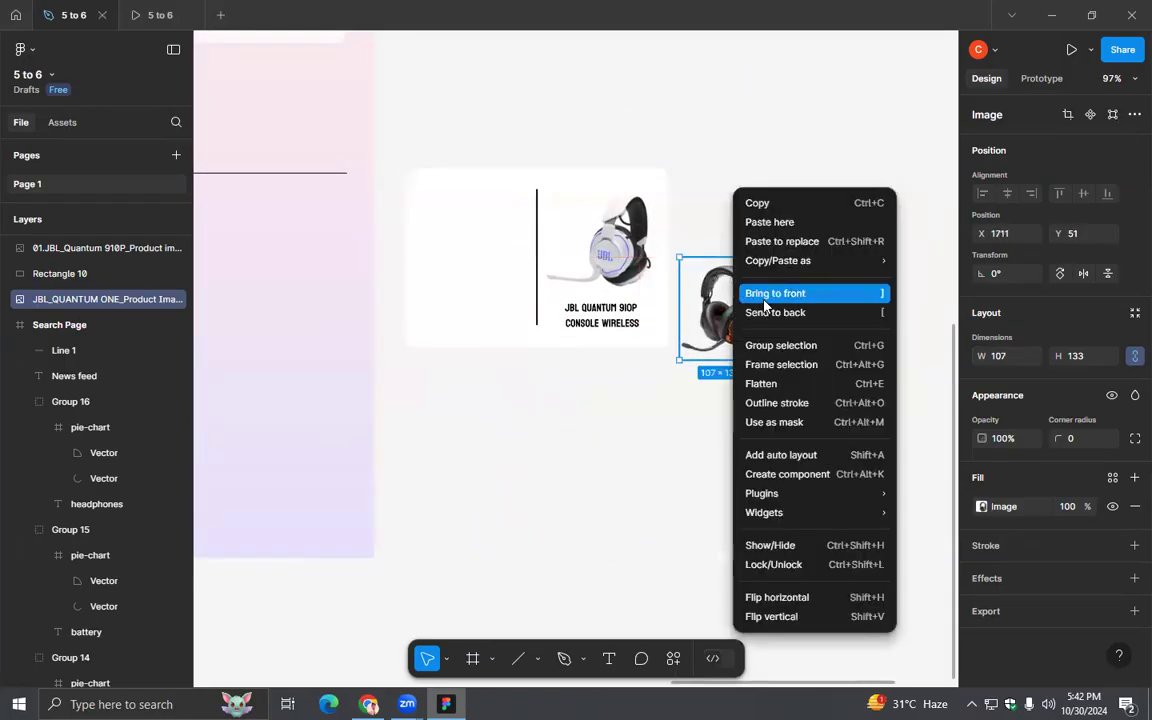
pyautogui.click(766, 300)
pyautogui.moveTo(710, 300); pyautogui.dragTo(464, 261)
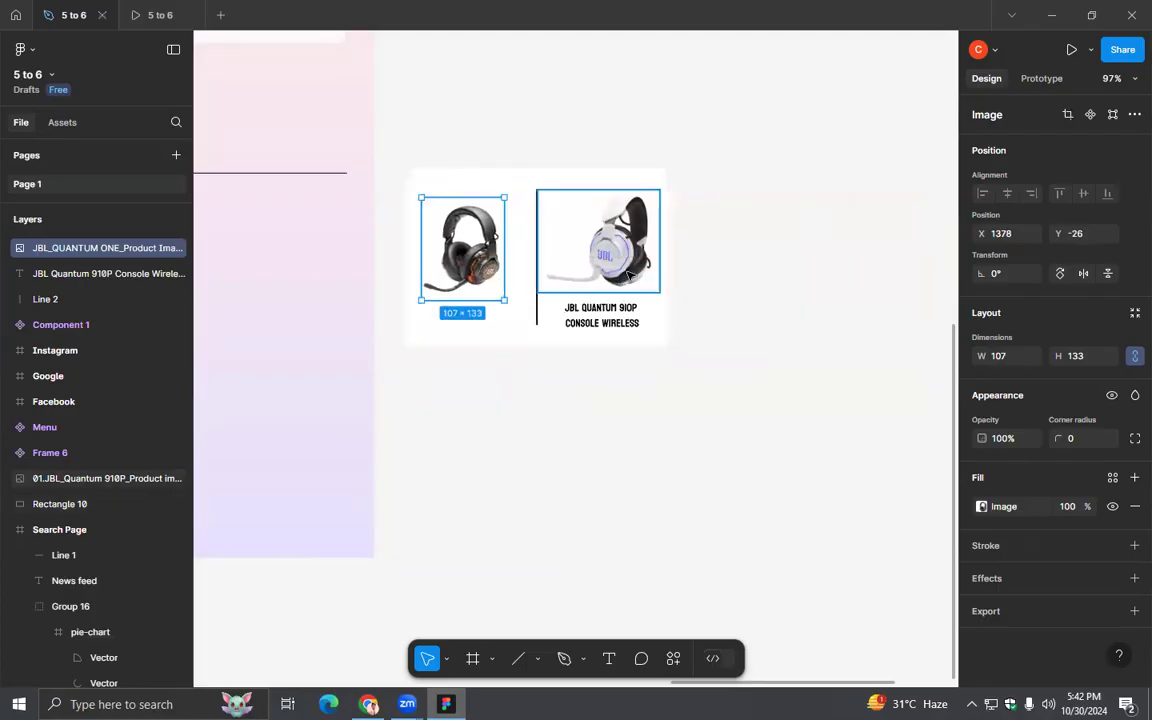
# - Align the vertical centers of the two headset images on the card
pyautogui.keyDown('shift'); pyautogui.click(626, 272); pyautogui.keyUp('shift')
pyautogui.keyDown('shift'); pyautogui.click(488, 266); pyautogui.keyUp('shift')
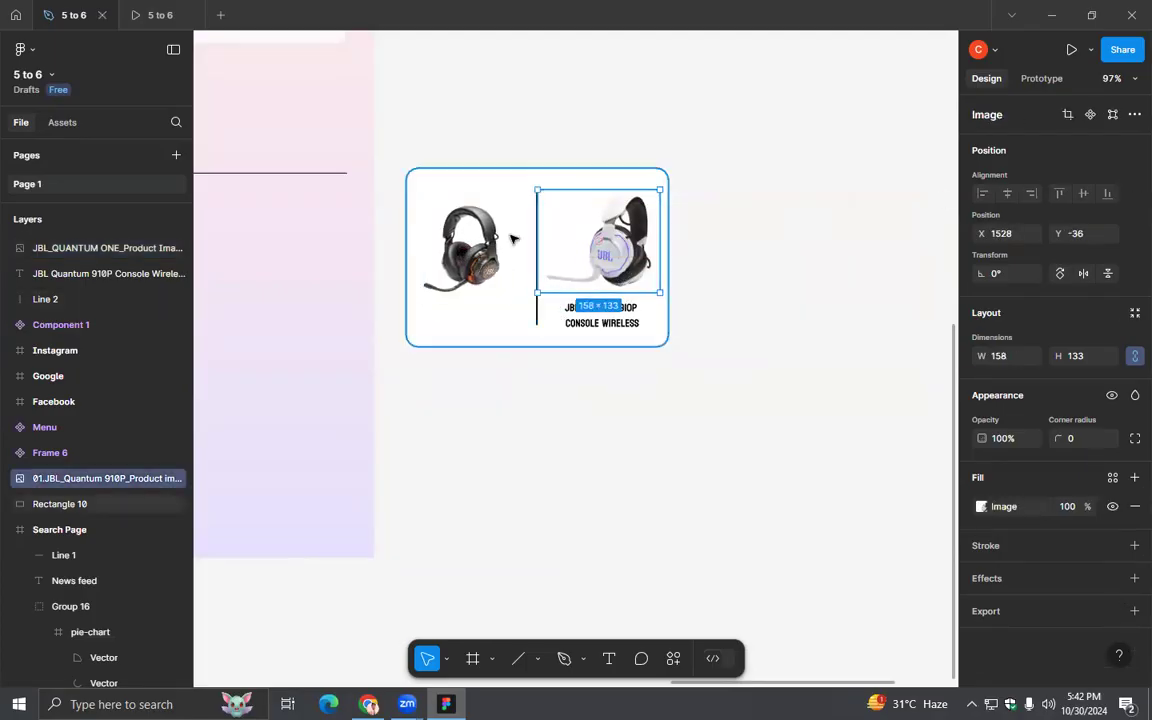
pyautogui.keyDown('shift'); pyautogui.click(463, 248); pyautogui.keyUp('shift')
pyautogui.click(1084, 194)
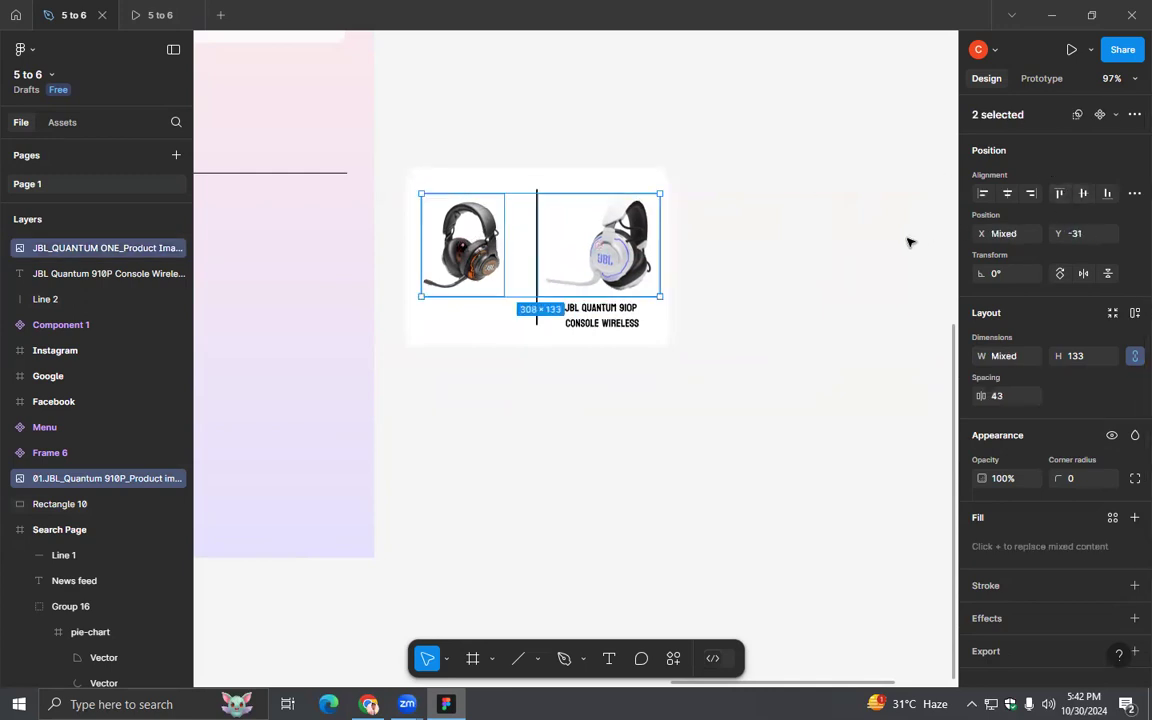
pyautogui.click(900, 250)
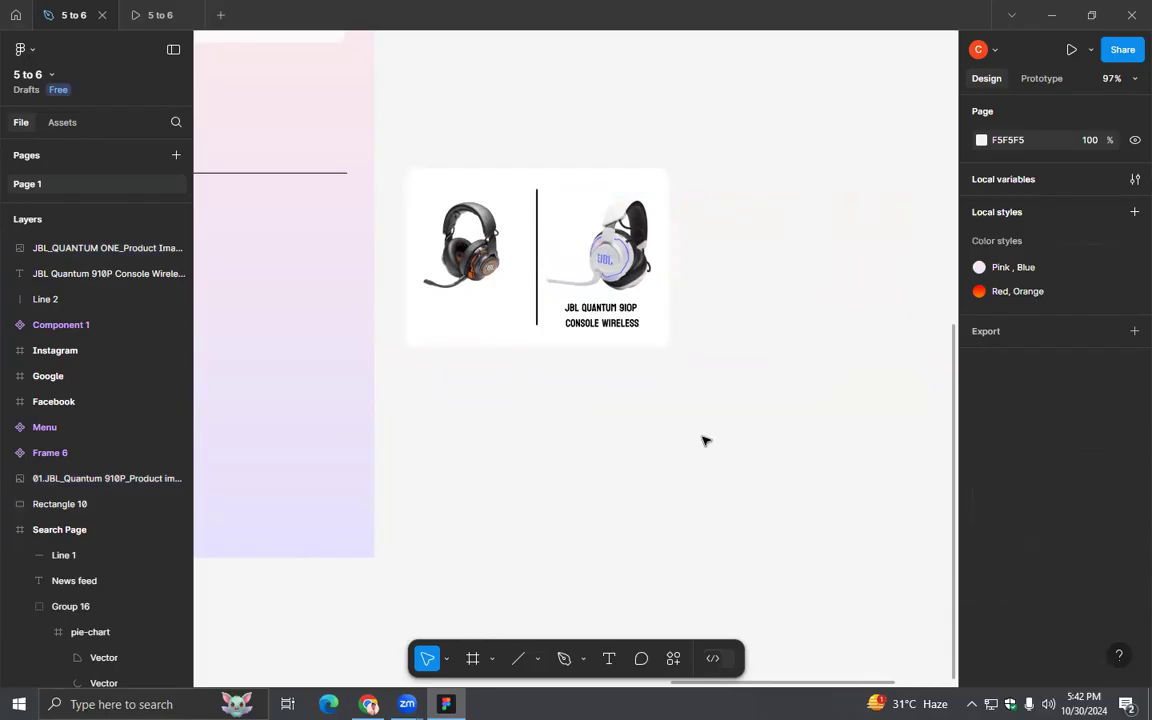
# - Add the title JBL Quantum ONE, copied from its product page in Chrome, and position it beneath the black headset on the card
pyautogui.hotkey('alt', 'Tab')
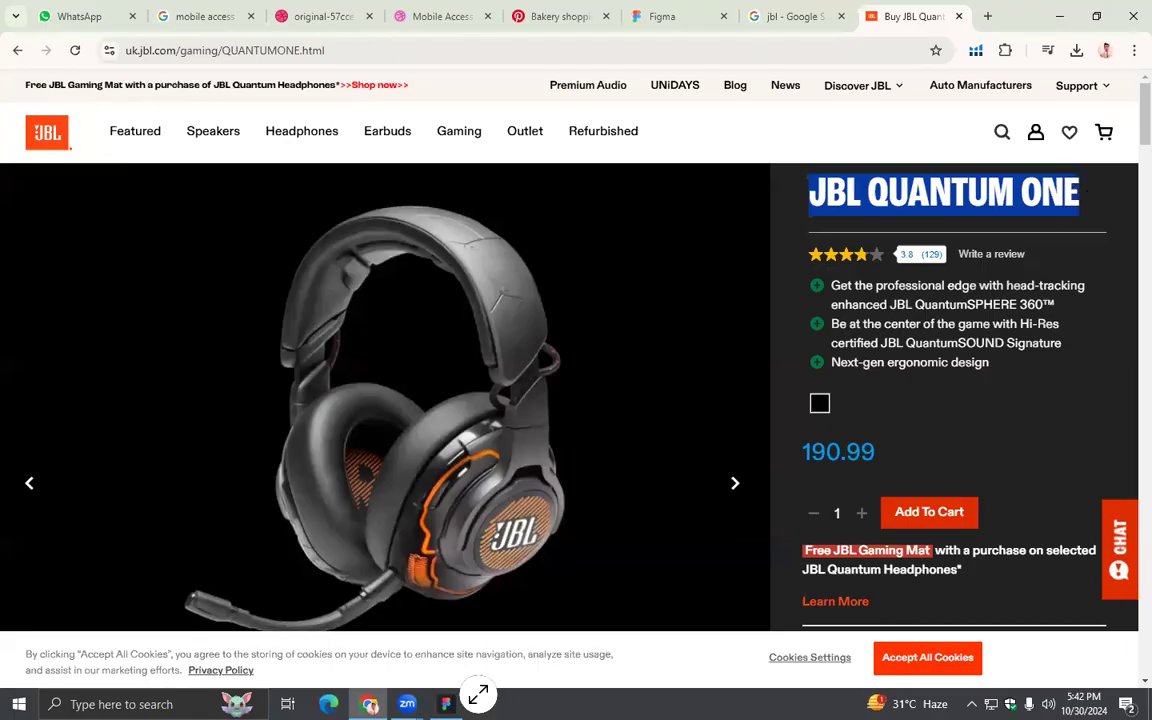
pyautogui.click(446, 704)
pyautogui.click(609, 658)
pyautogui.click(696, 442)
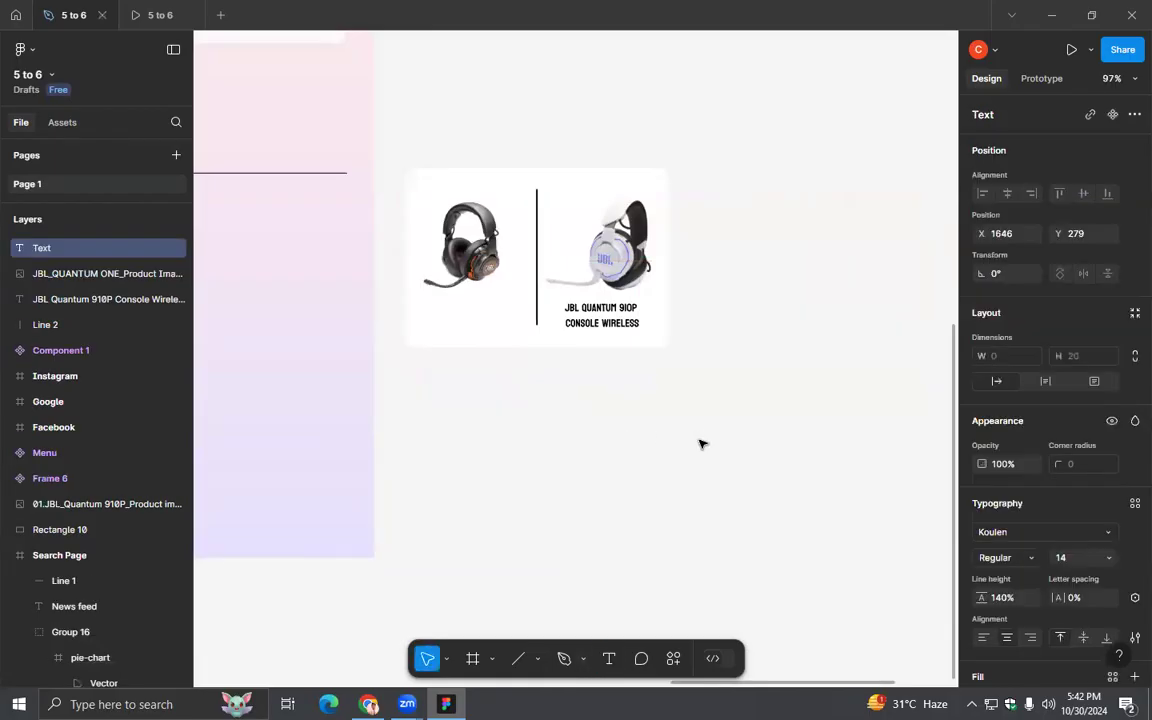
pyautogui.hotkey('ctrl', 'v')
pyautogui.moveTo(646, 442); pyautogui.dragTo(484, 315)
pyautogui.press('Right')
pyautogui.press('Right')
pyautogui.press('Right')
pyautogui.press('Right')
pyautogui.press('Right')
pyautogui.press('Right')
pyautogui.press('Right')
pyautogui.press('Right')
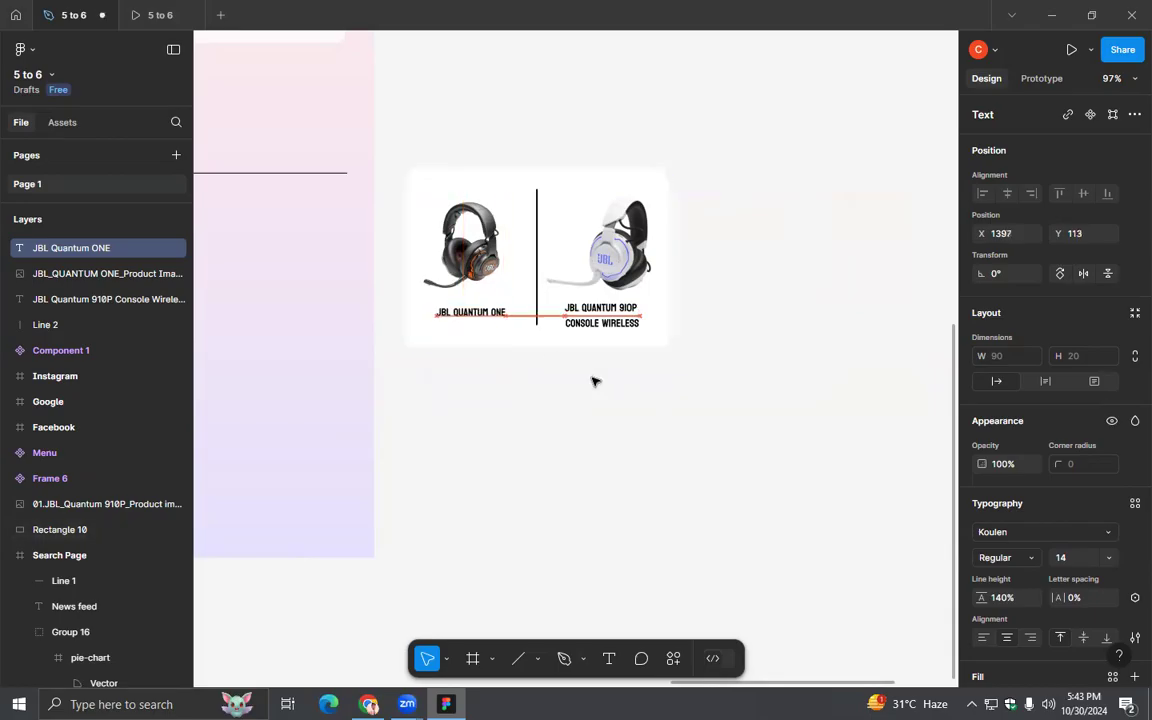
pyautogui.click(593, 381)
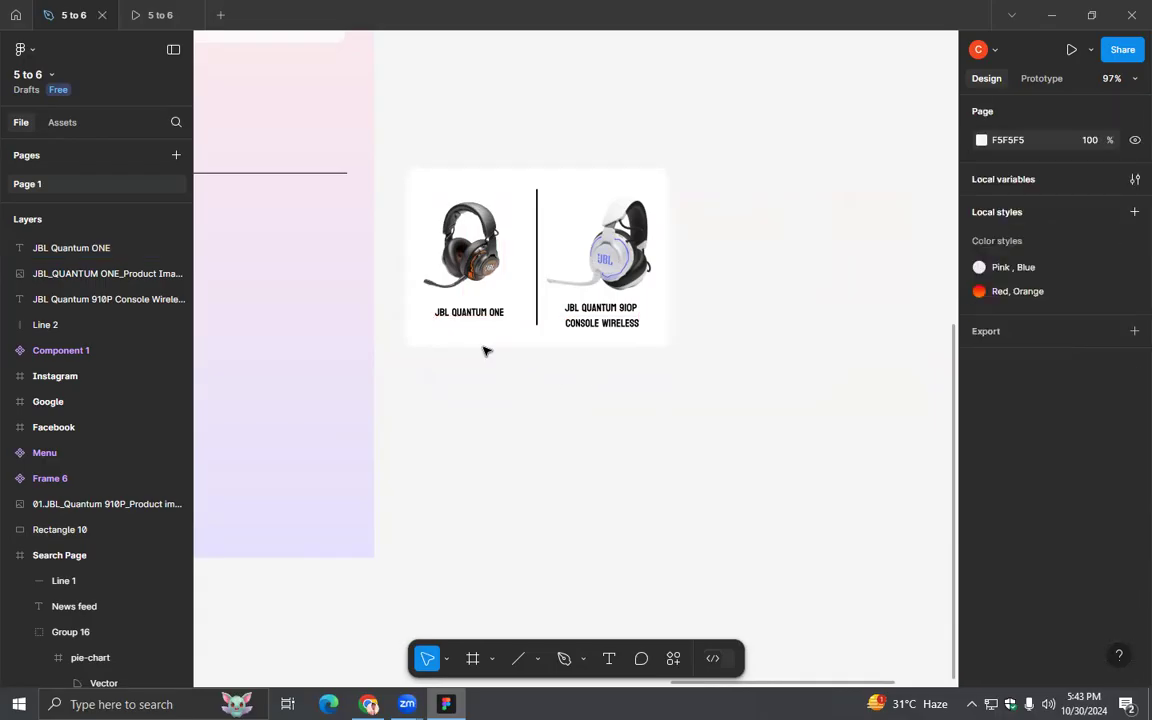
# - Try grouping all six elements of the headset card and applying auto layout to the group
pyautogui.moveTo(432, 152); pyautogui.dragTo(429, 143)
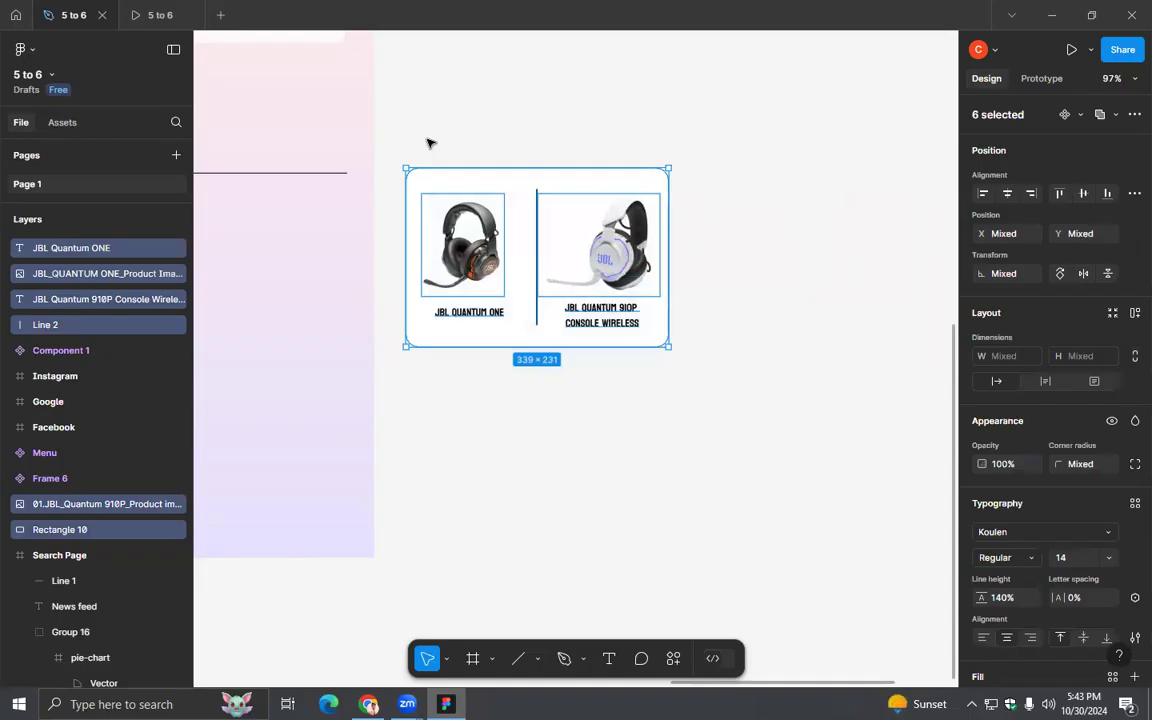
pyautogui.hotkey('ctrl', 'g')
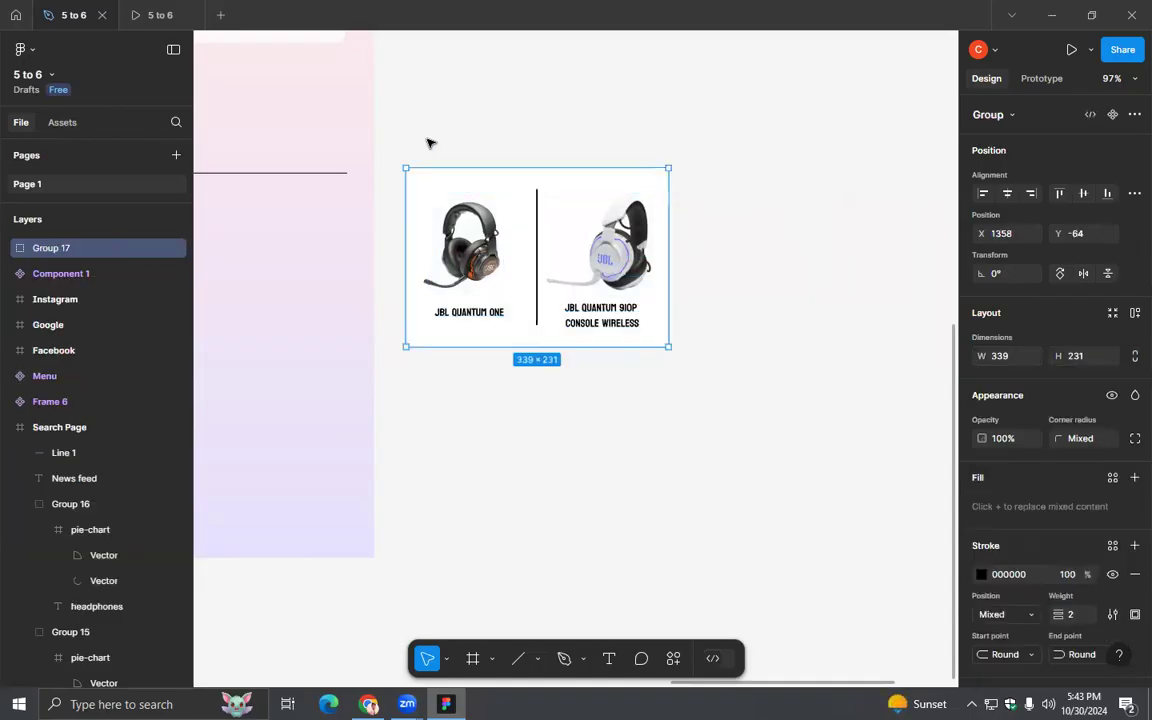
pyautogui.hotkey('shift', 'a')
pyautogui.hotkey('ctrl', 'z')
pyautogui.moveTo(717, 399); pyautogui.dragTo(768, 422)
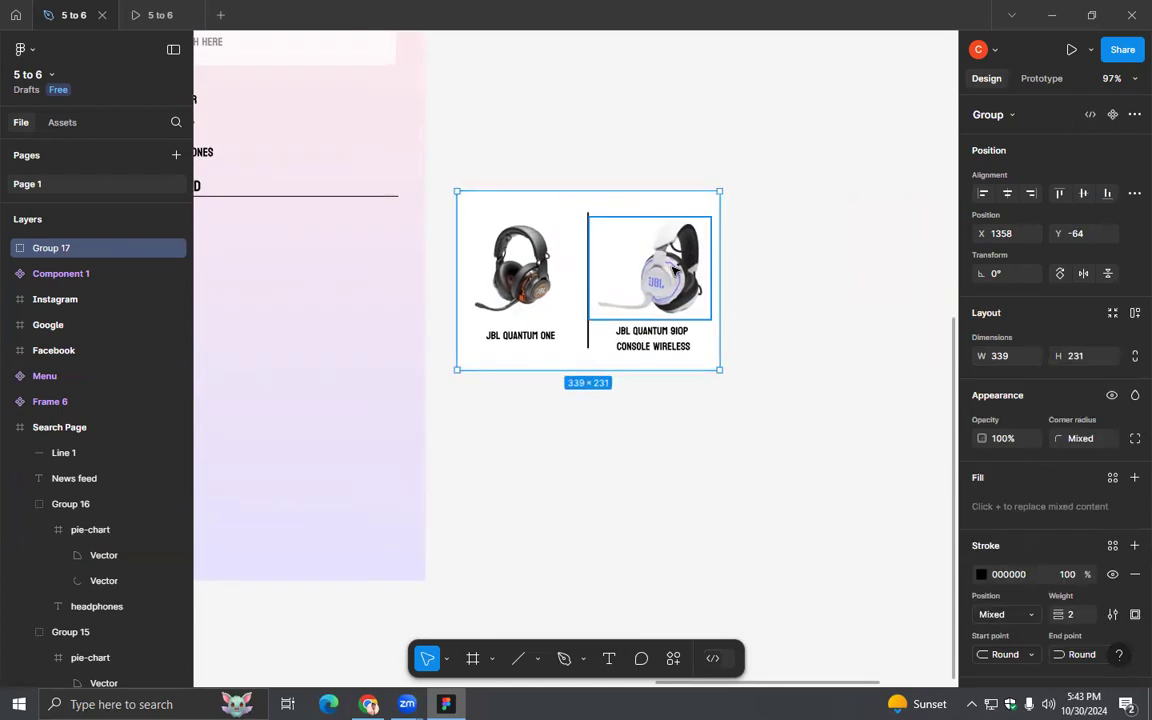
pyautogui.hotkey('ctrl', 'shift', 'g')
# - Group the JBL Quantum 910P headset image with its title
pyautogui.click(608, 244)
pyautogui.keyDown('shift'); pyautogui.click(661, 344); pyautogui.keyUp('shift')
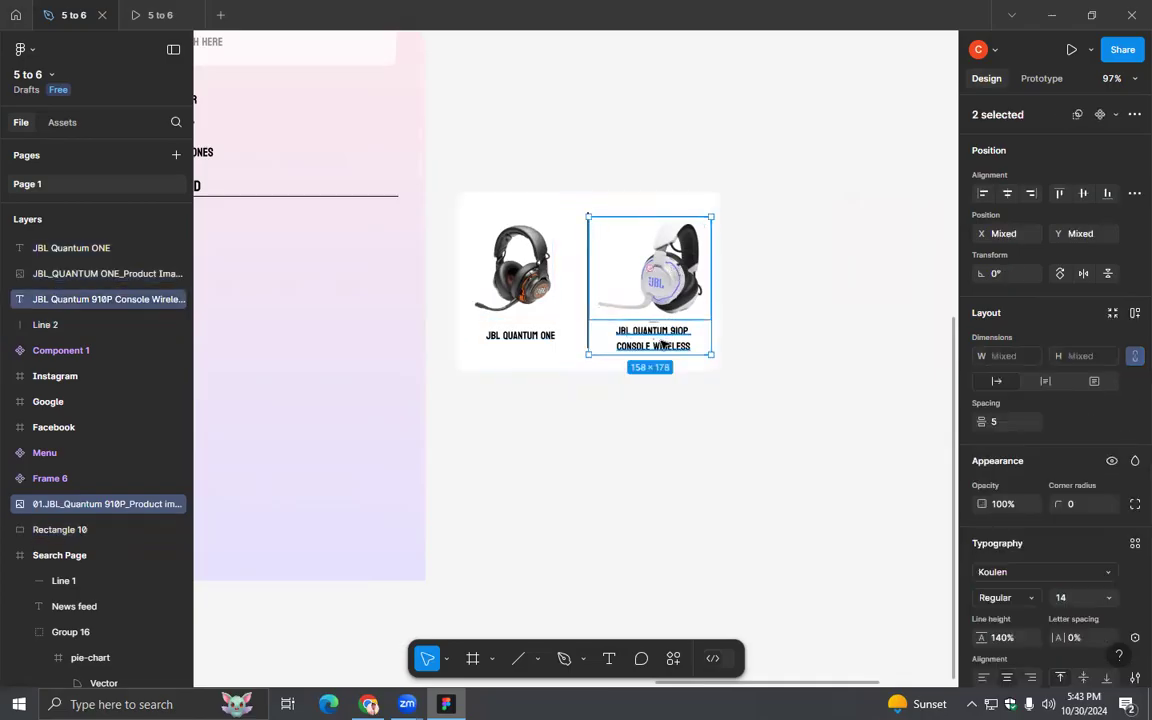
pyautogui.hotkey('ctrl', 'g')
# - Group the black JBL Quantum ONE headset image with its title
pyautogui.click(490, 300)
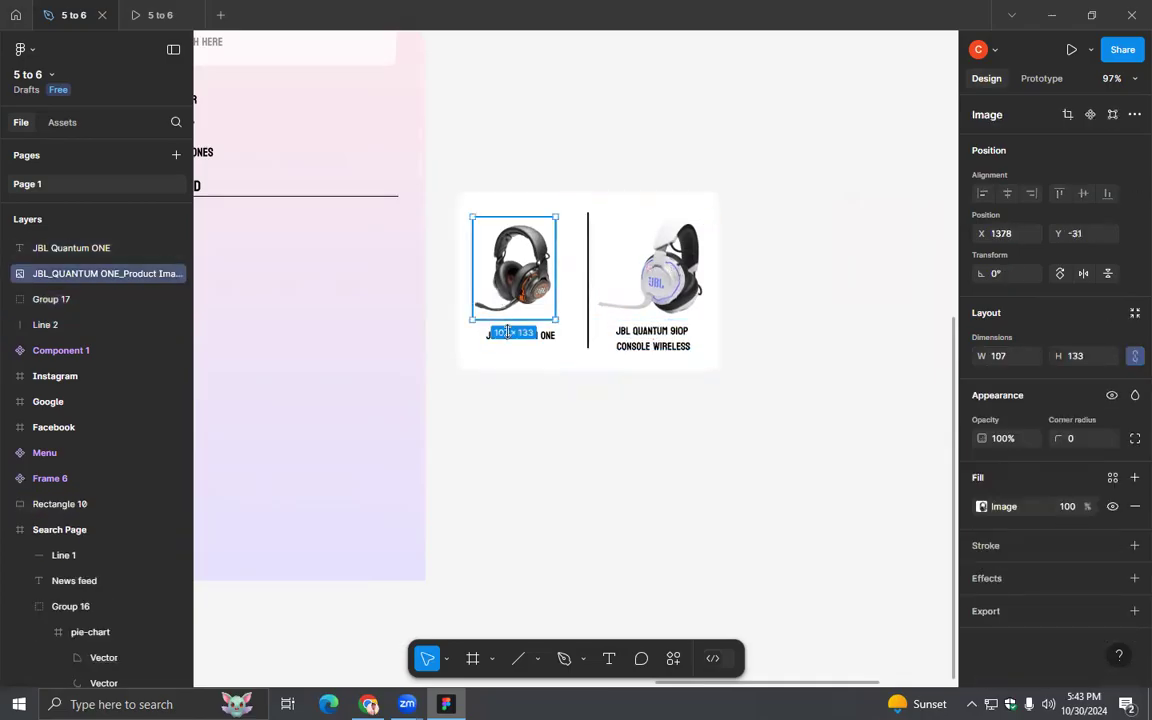
pyautogui.keyDown('shift'); pyautogui.click(545, 337); pyautogui.keyUp('shift')
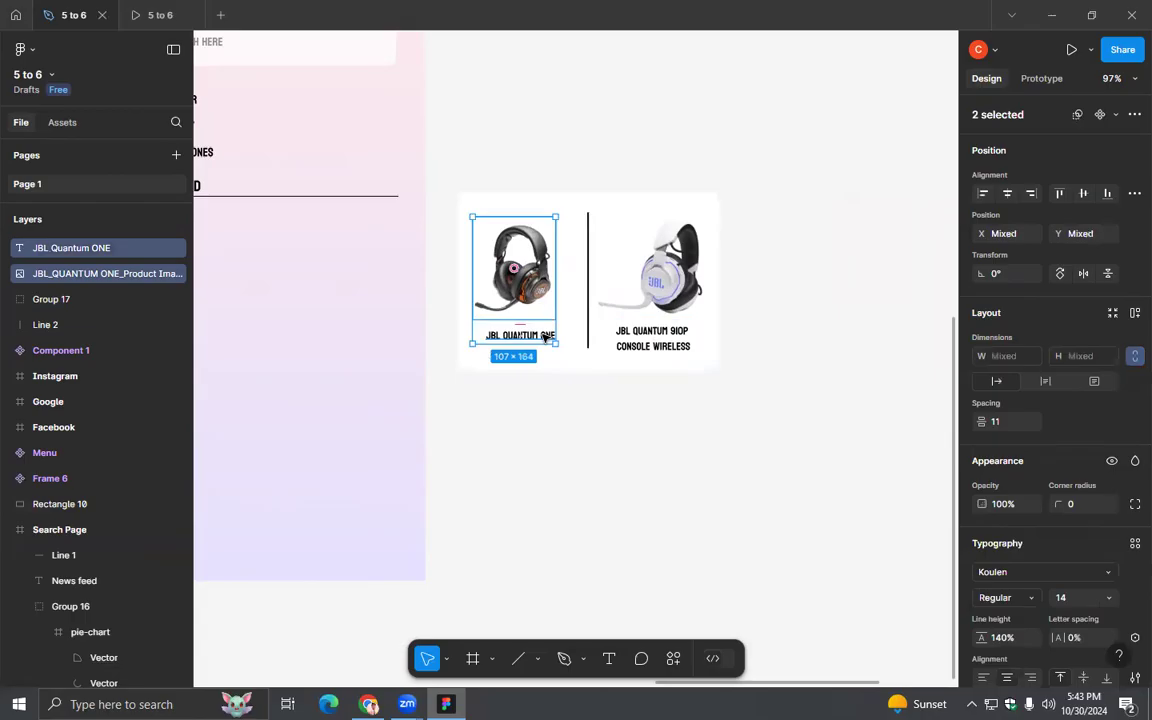
pyautogui.hotkey('ctrl', 'g')
# - Group the vertical divider line with the white rounded card rectangle behind the headsets
pyautogui.click(589, 219)
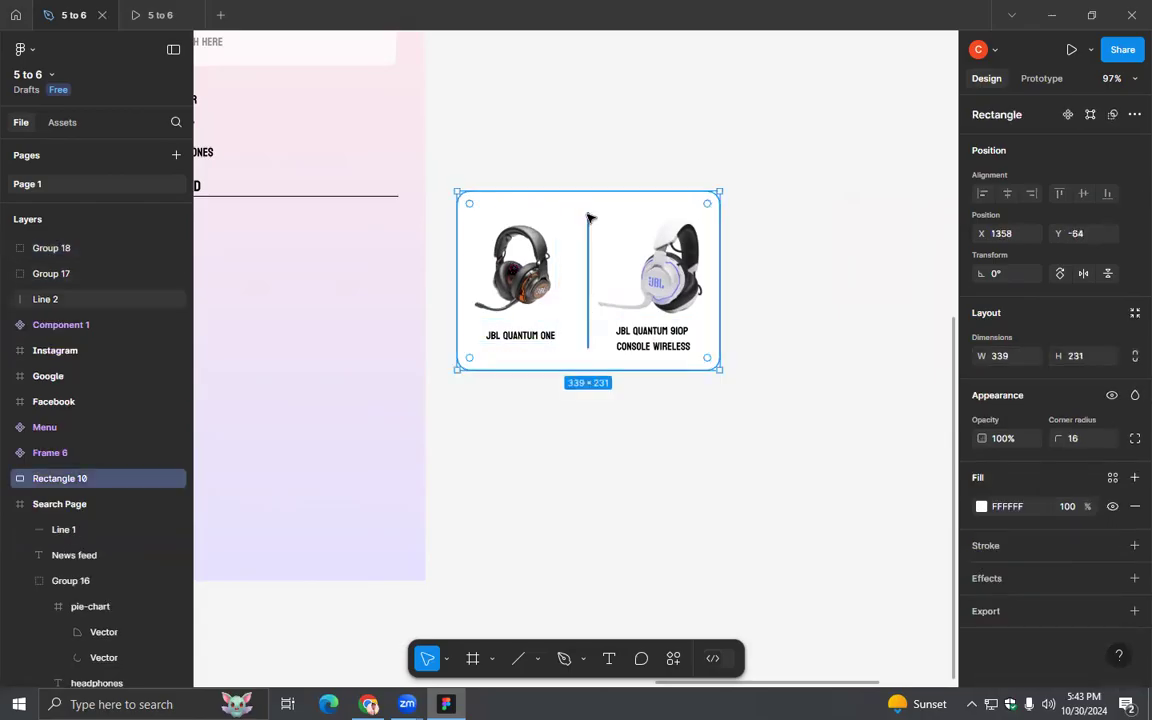
pyautogui.click(586, 214)
pyautogui.click(617, 401)
pyautogui.scroll(3, 617, 401)
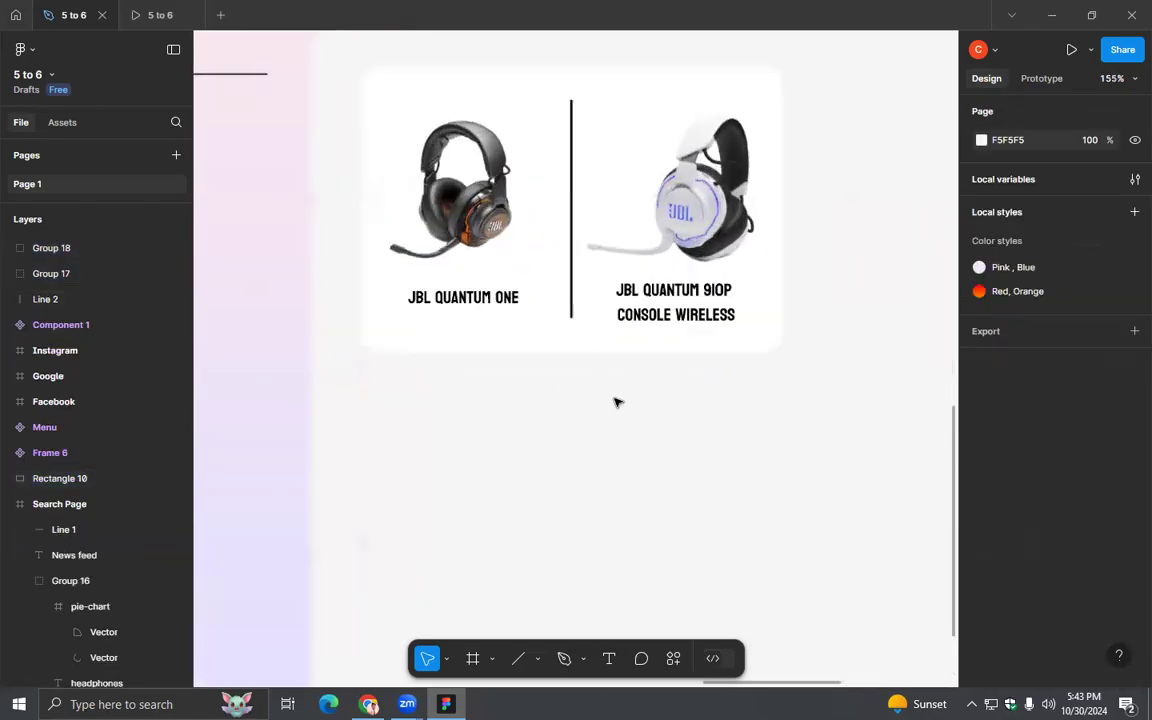
pyautogui.scroll(3, 617, 402)
pyautogui.click(546, 268)
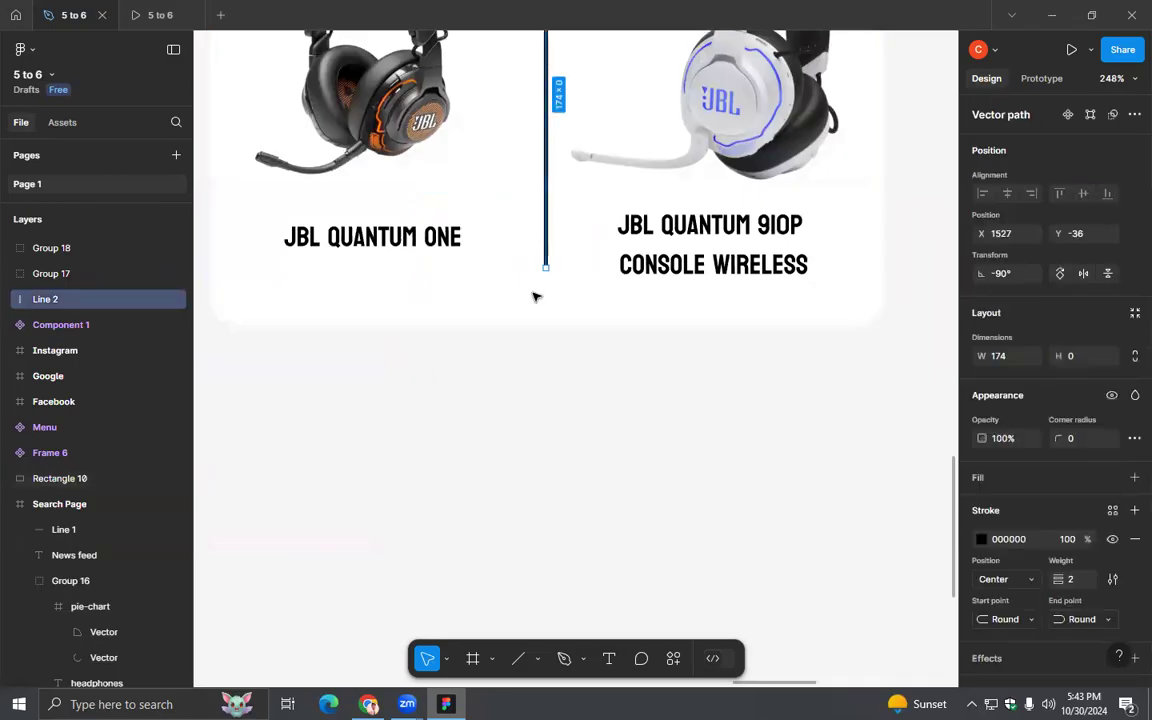
pyautogui.keyDown('shift'); pyautogui.click(532, 301); pyautogui.keyUp('shift')
pyautogui.hotkey('ctrl', 'g')
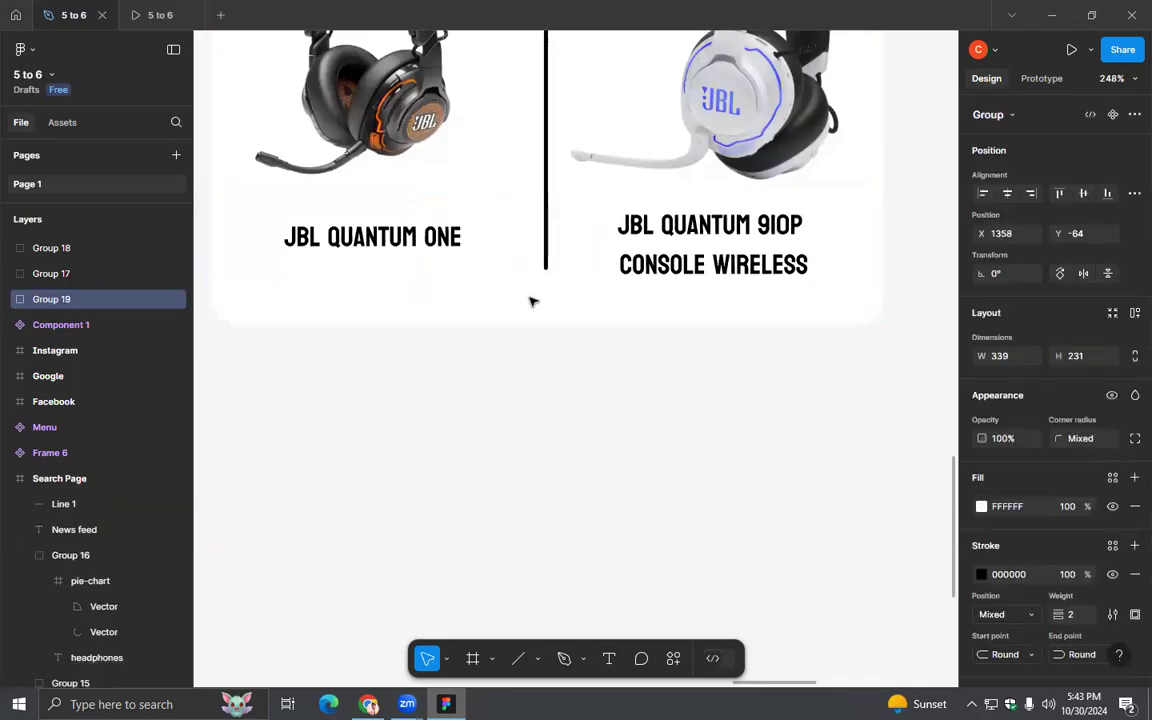
# - Combine the two headset groups and the card group into one auto layout frame with its content aligned to the center
pyautogui.scroll(-5, 535, 337)
pyautogui.click(648, 368)
pyautogui.moveTo(648, 368); pyautogui.dragTo(437, 144)
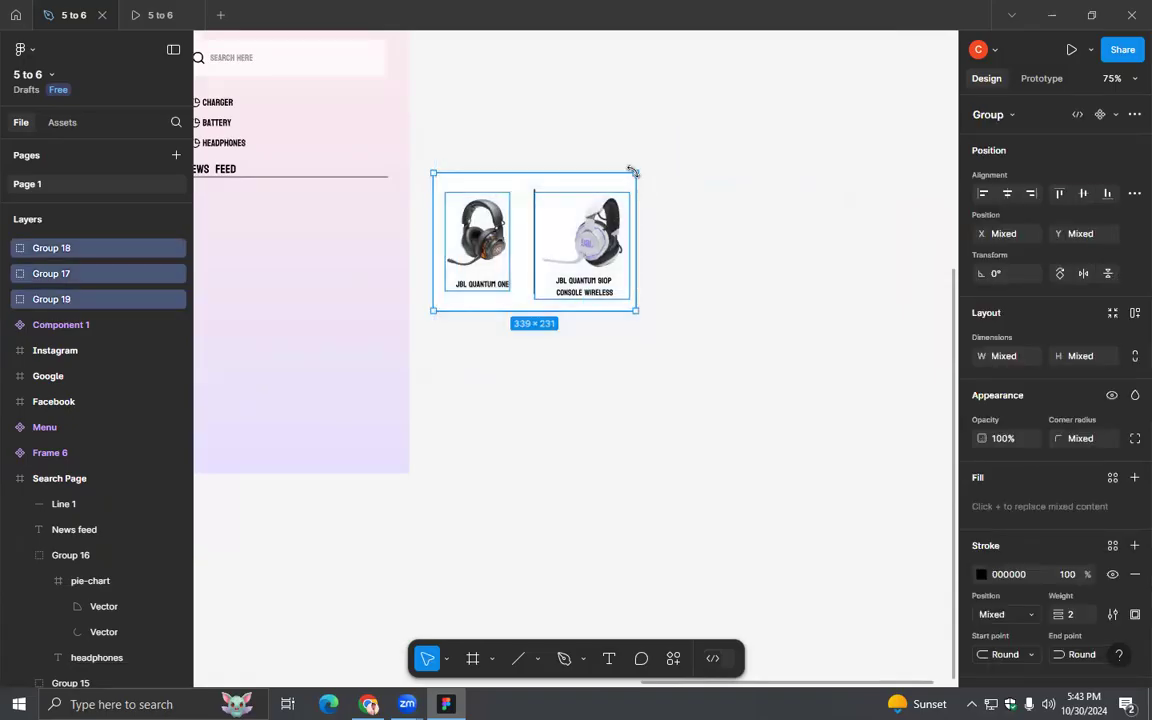
pyautogui.hotkey('ctrl', 'g')
pyautogui.hotkey('shift', 'a')
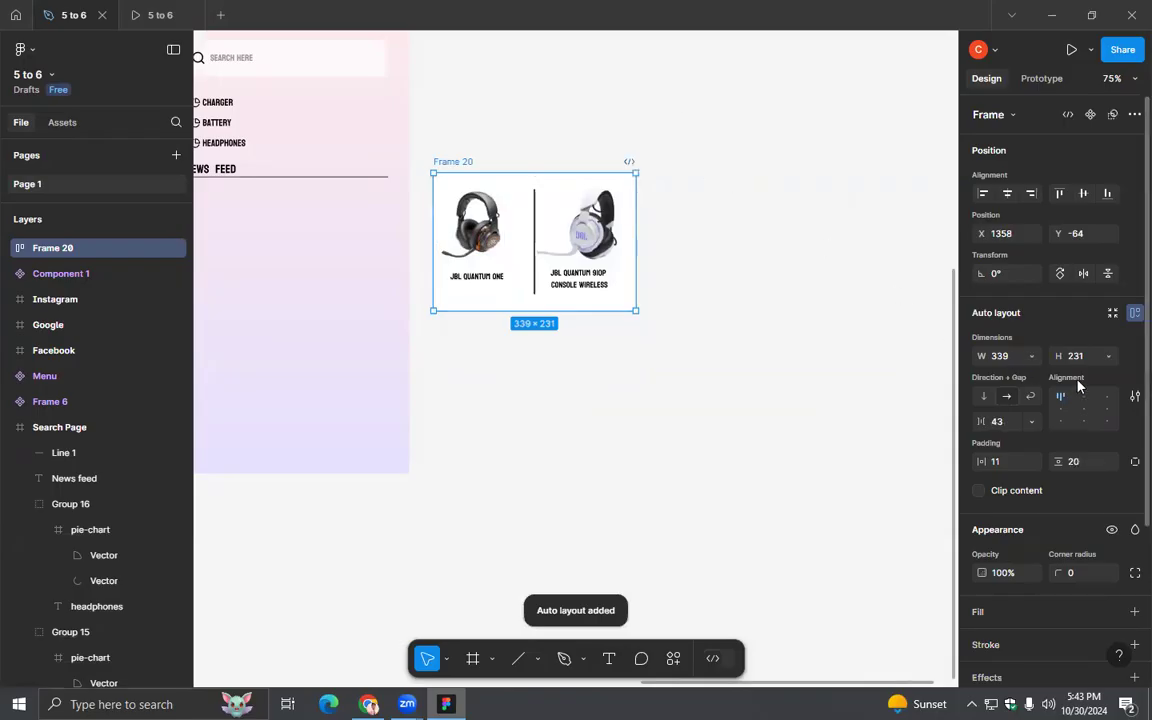
pyautogui.click(1083, 407)
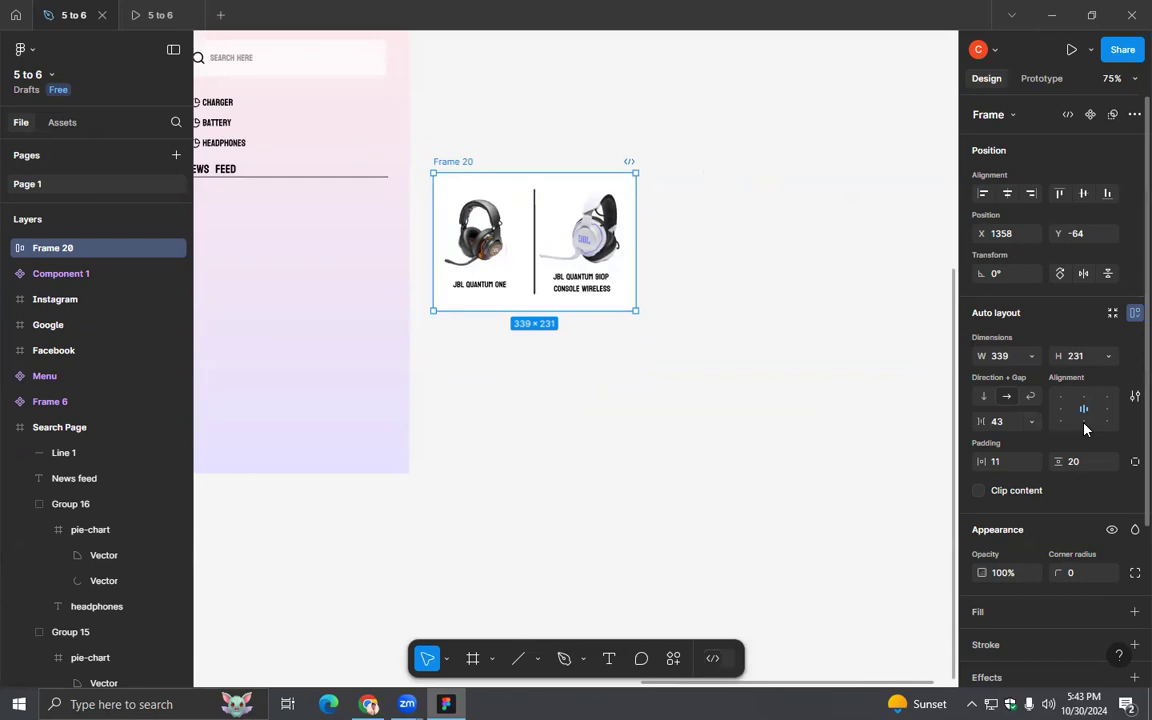
# - Move the headset card frame up beside the Search Page, to about X 1373, Y -177
pyautogui.click(620, 373)
pyautogui.moveTo(527, 360); pyautogui.dragTo(681, 387)
pyautogui.moveTo(629, 188); pyautogui.dragTo(638, 120)
# - Duplicate the headset card frame and place the copy directly below the original, at about X 1373, Y 107
pyautogui.scroll(-3, 721, 321)
pyautogui.moveTo(735, 409); pyautogui.dragTo(678, 291)
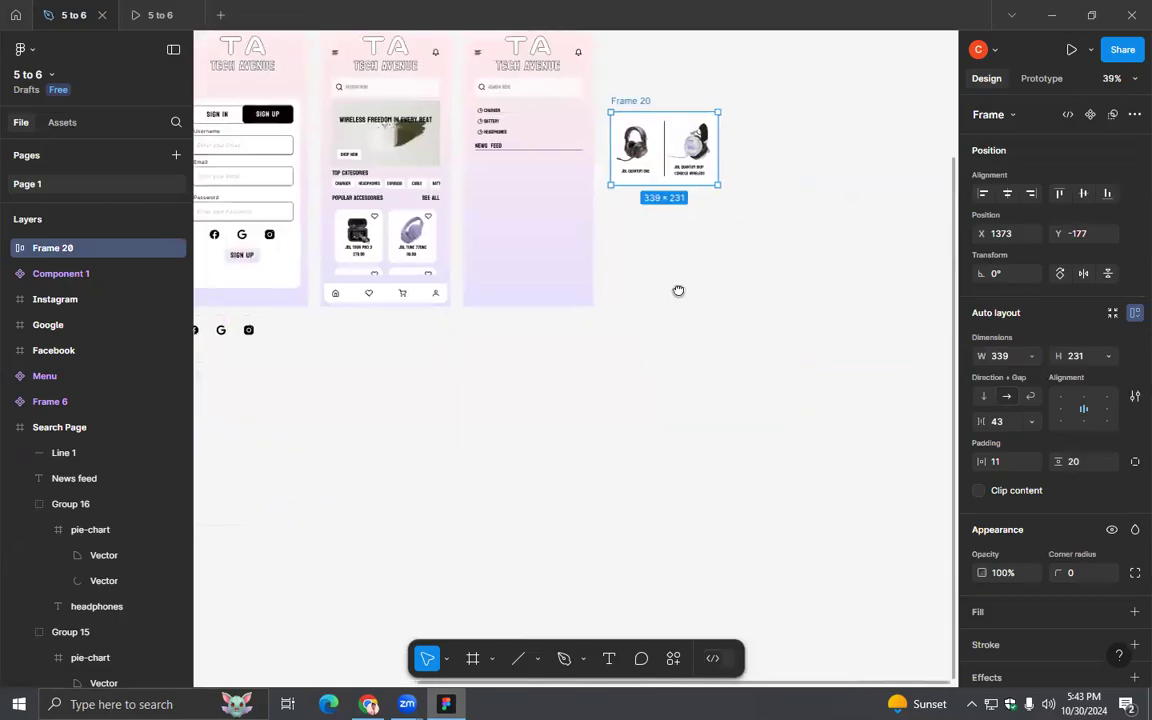
pyautogui.hotkey('ctrl', 'd')
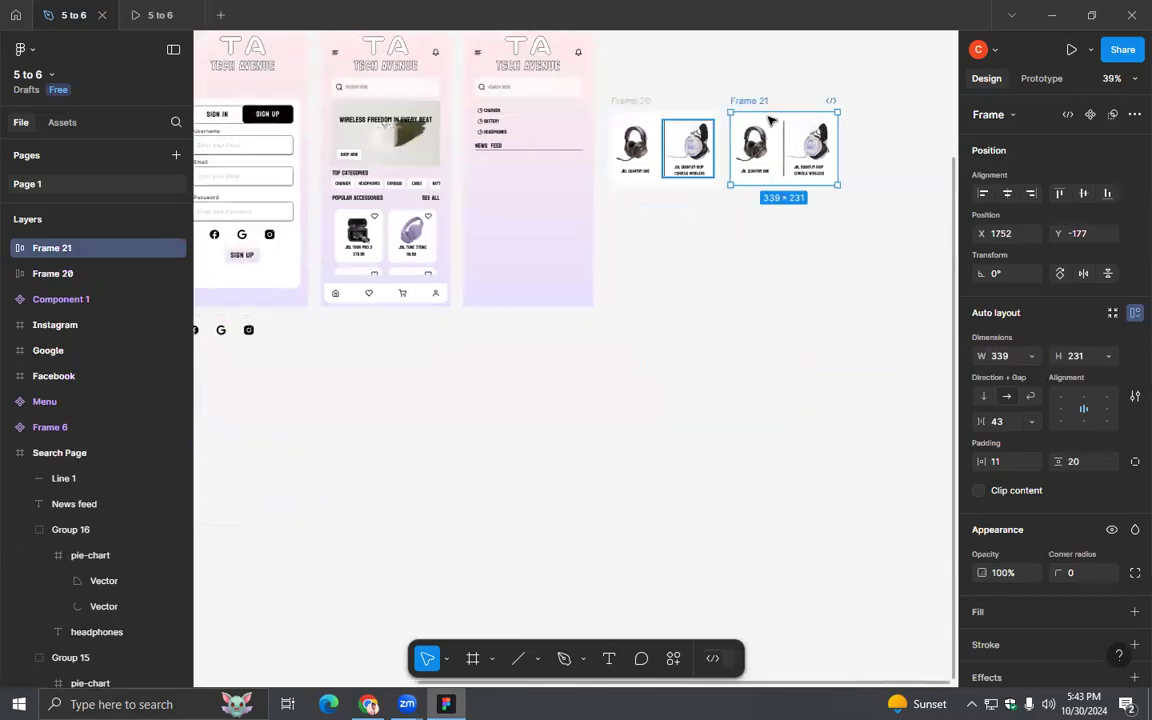
pyautogui.moveTo(750, 104); pyautogui.dragTo(628, 196)
pyautogui.scroll(3, 792, 332)
pyautogui.moveTo(603, 280); pyautogui.dragTo(708, 509)
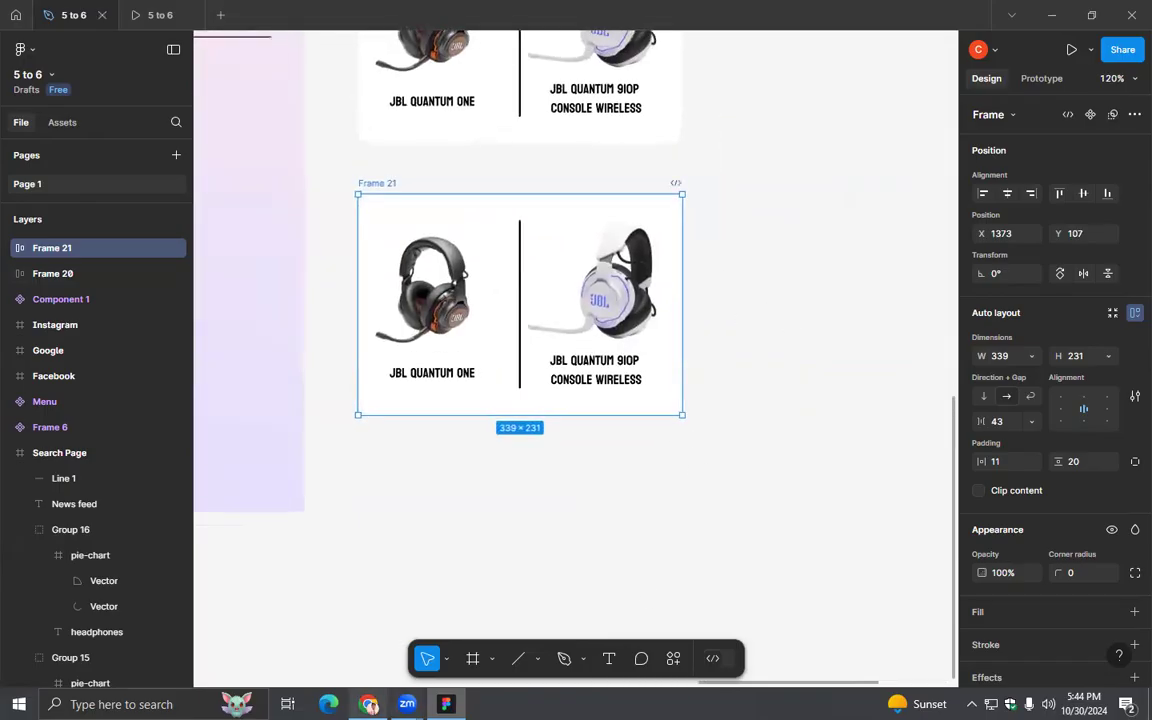
# - Switch to Chrome, browse the JBL speakers listing and open the JBL Go 4 product page
pyautogui.hotkey('alt', 'Tab')
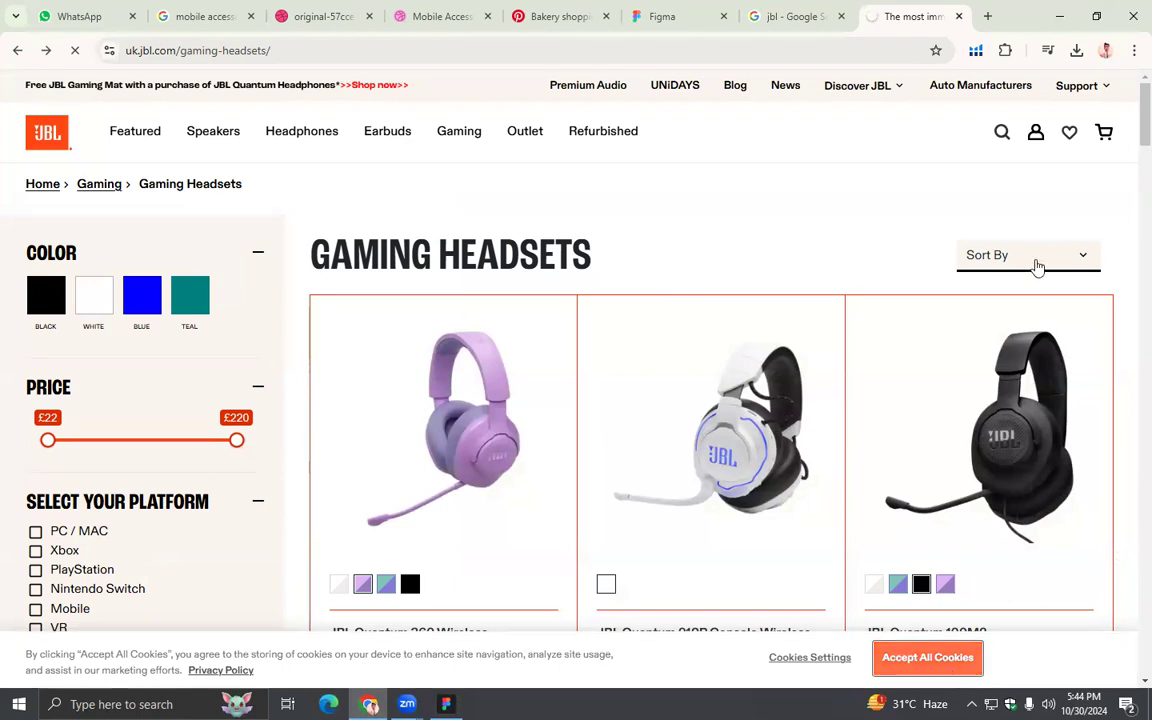
pyautogui.scroll(-5, 763, 352)
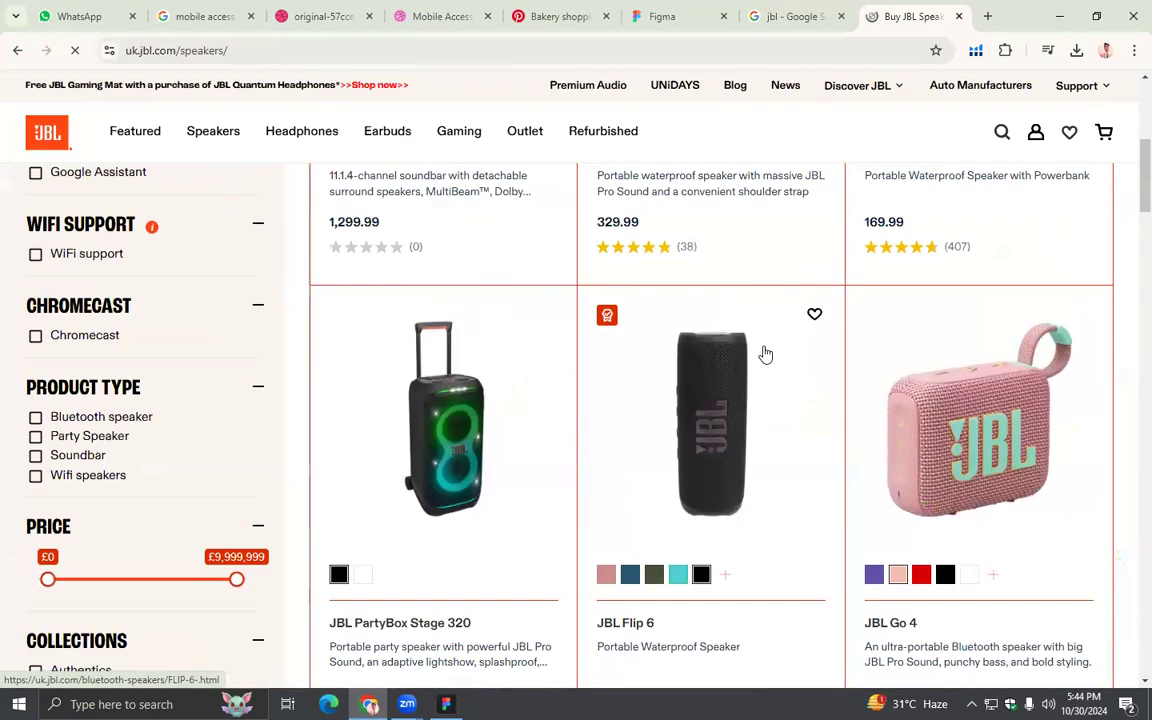
pyautogui.scroll(-5, 960, 385)
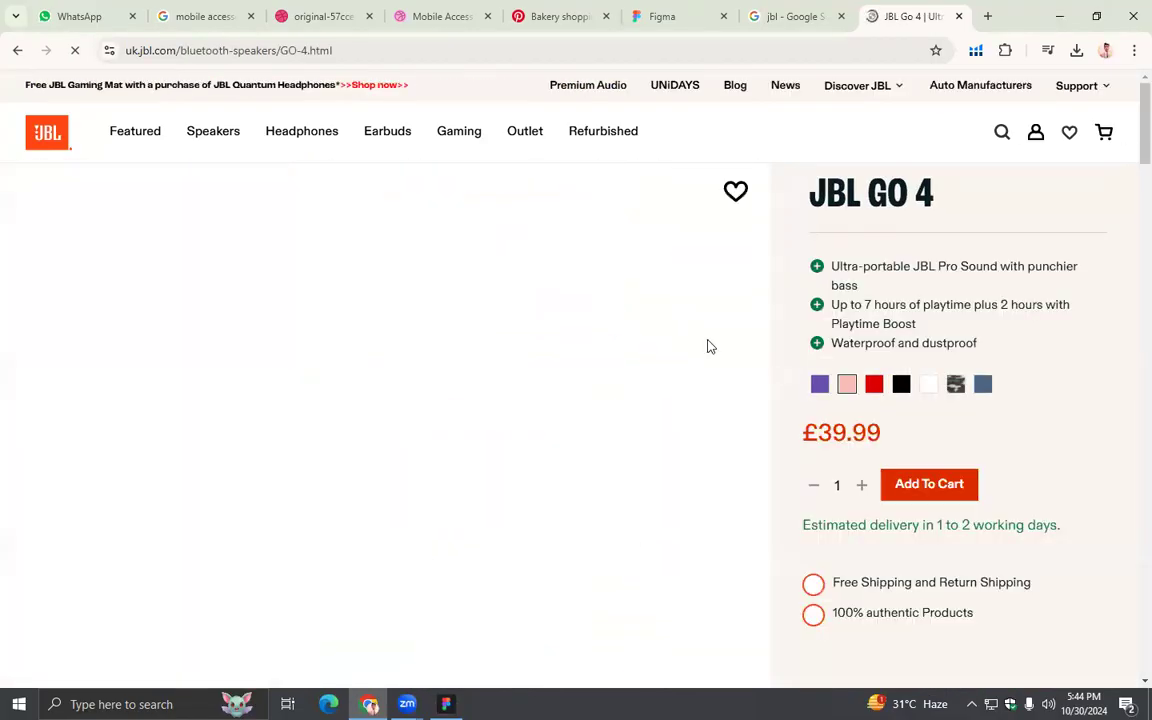
# - Try to save the pink JBL Go 4 image directly from its product page gallery
pyautogui.rightClick(409, 330)
pyautogui.click(483, 372)
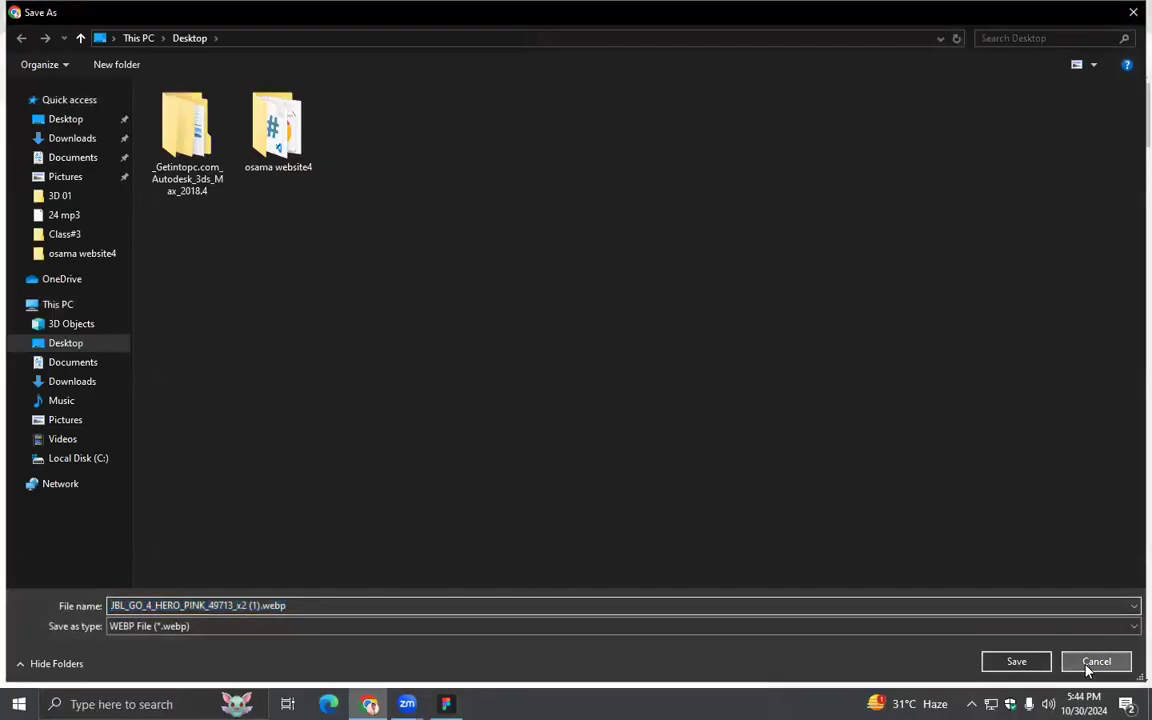
pyautogui.click(1090, 664)
pyautogui.scroll(-2, 581, 437)
pyautogui.rightClick(432, 270)
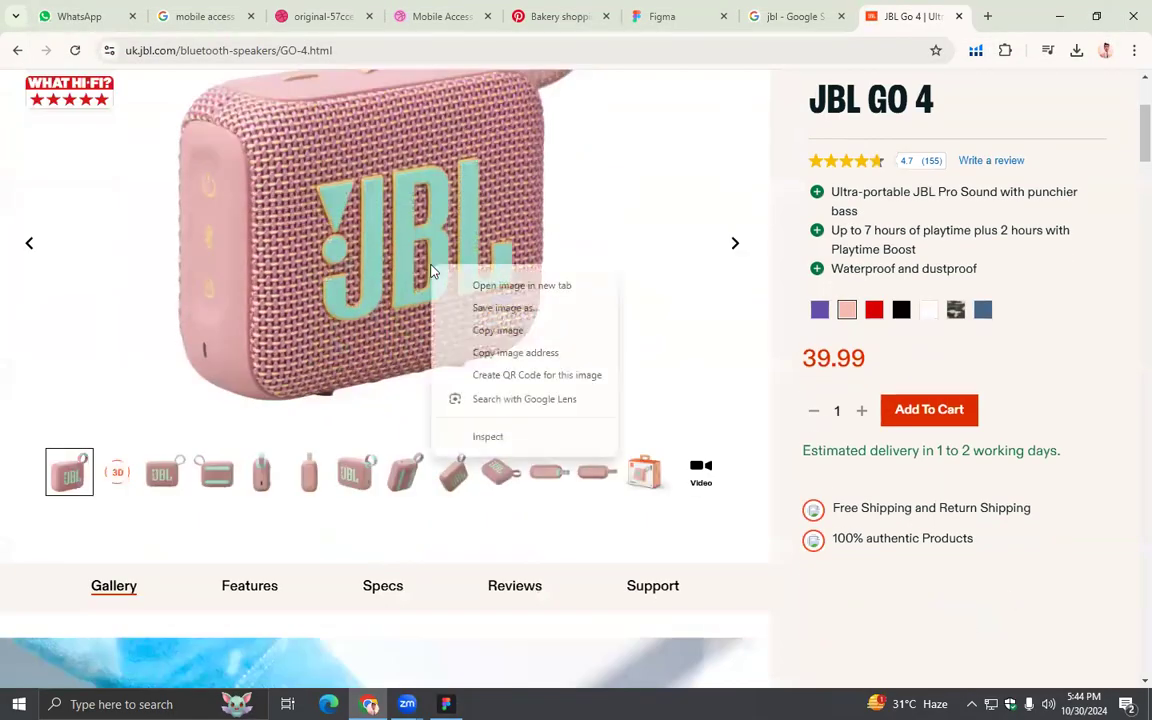
pyautogui.click(500, 308)
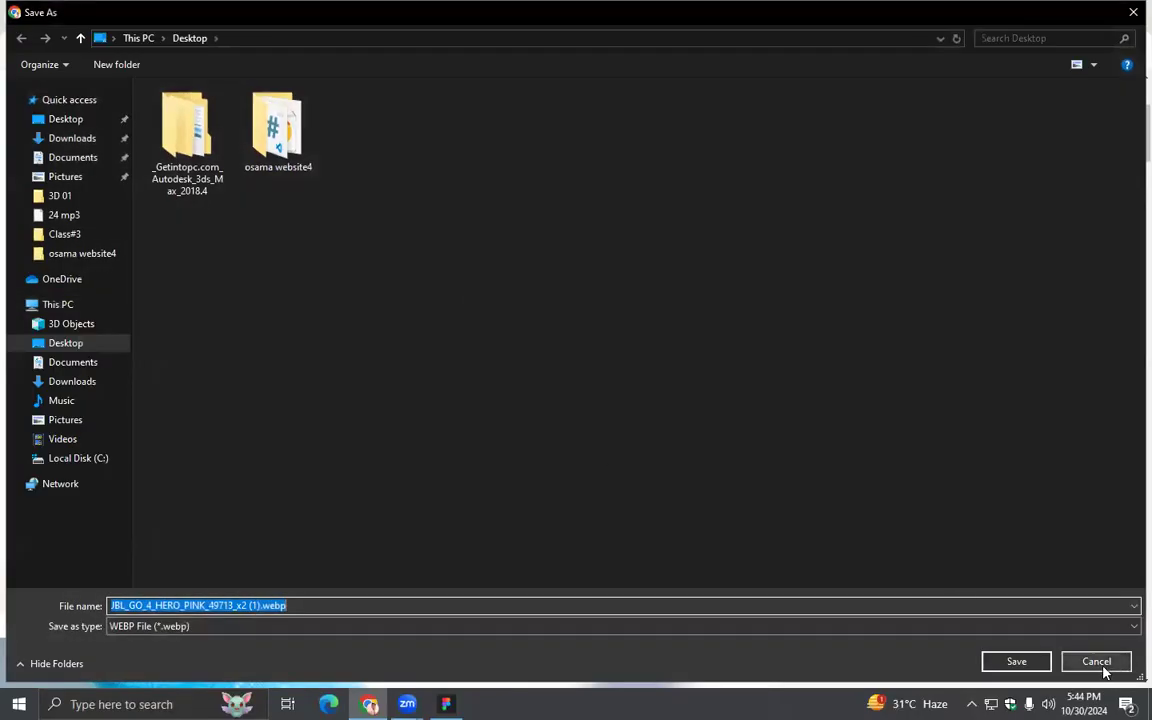
pyautogui.click(1096, 662)
pyautogui.scroll(1, 958, 126)
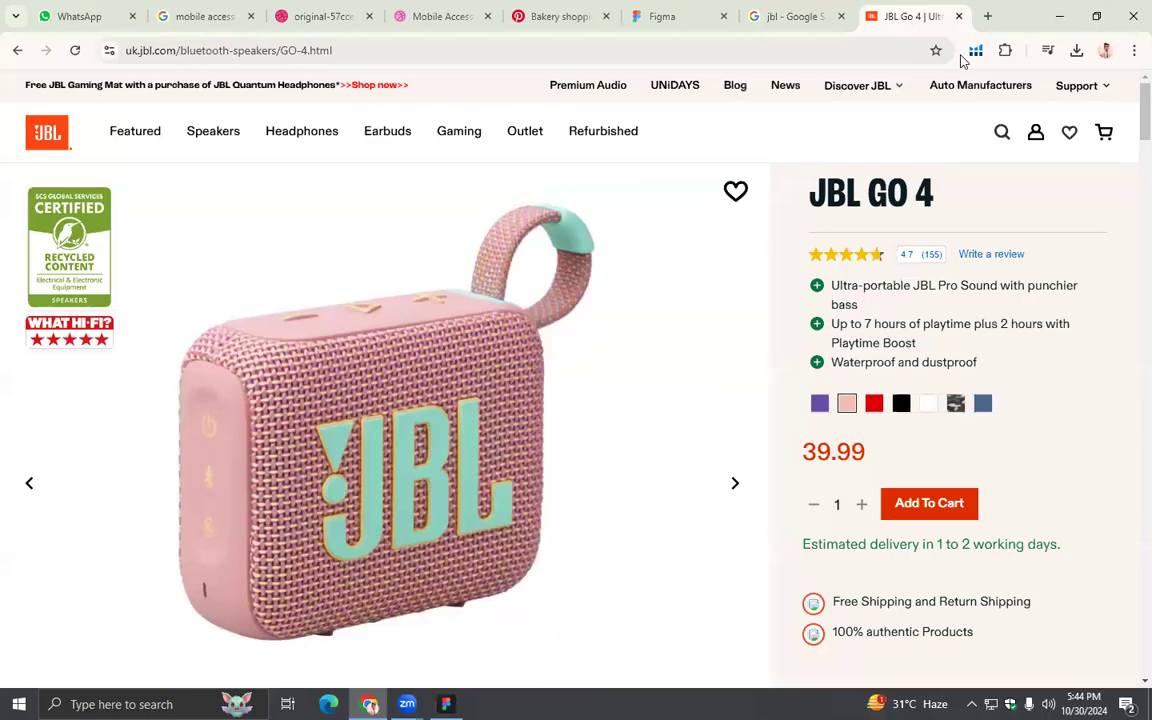
pyautogui.scroll(-3, 402, 321)
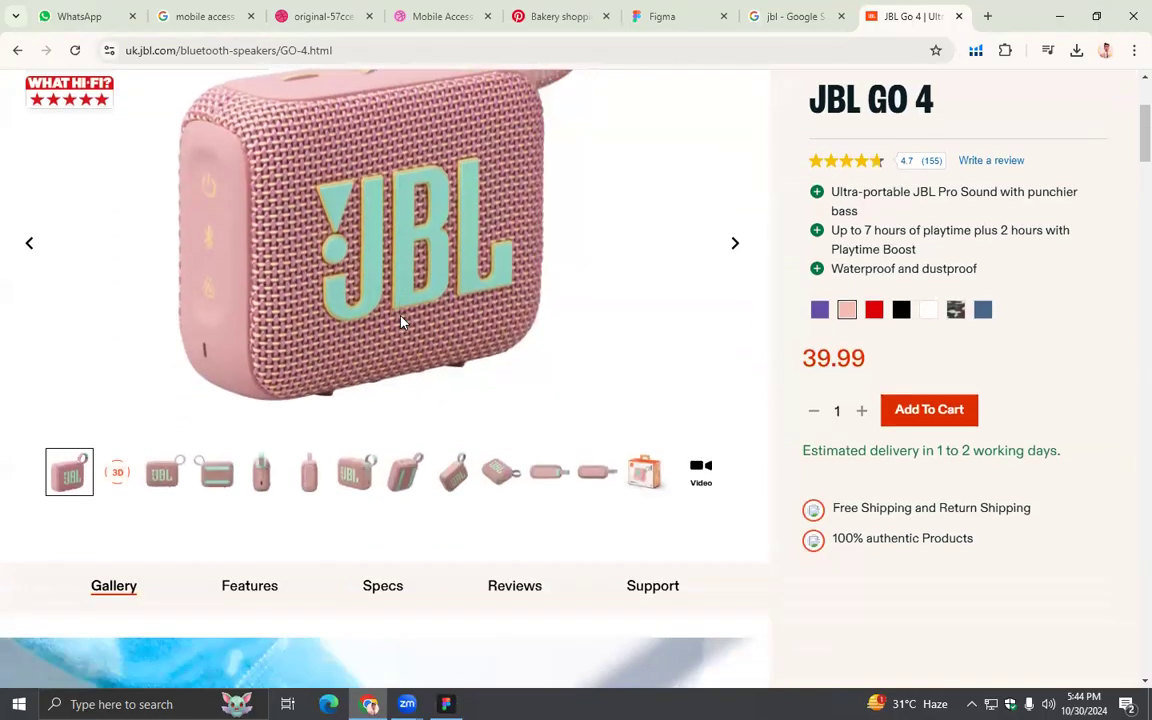
pyautogui.scroll(1, 42, 176)
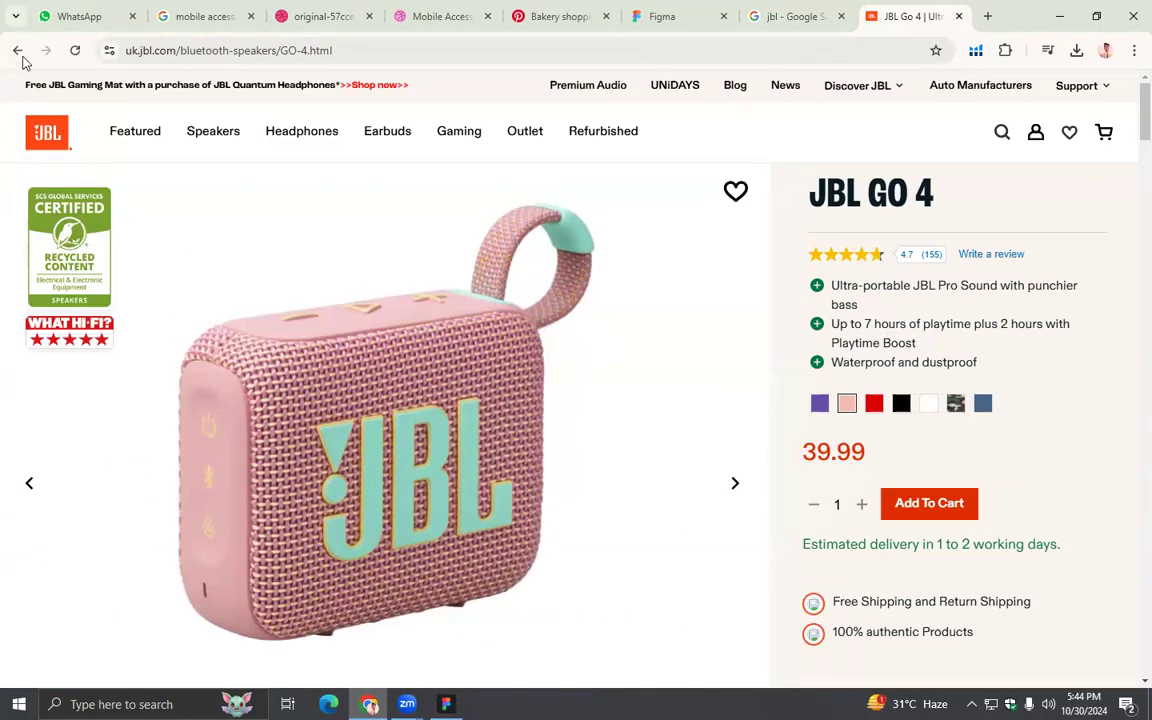
# - Try to save the JBL Go 4 image from its own browser tab, and close that tab
pyautogui.rightClick(348, 305)
pyautogui.click(437, 327)
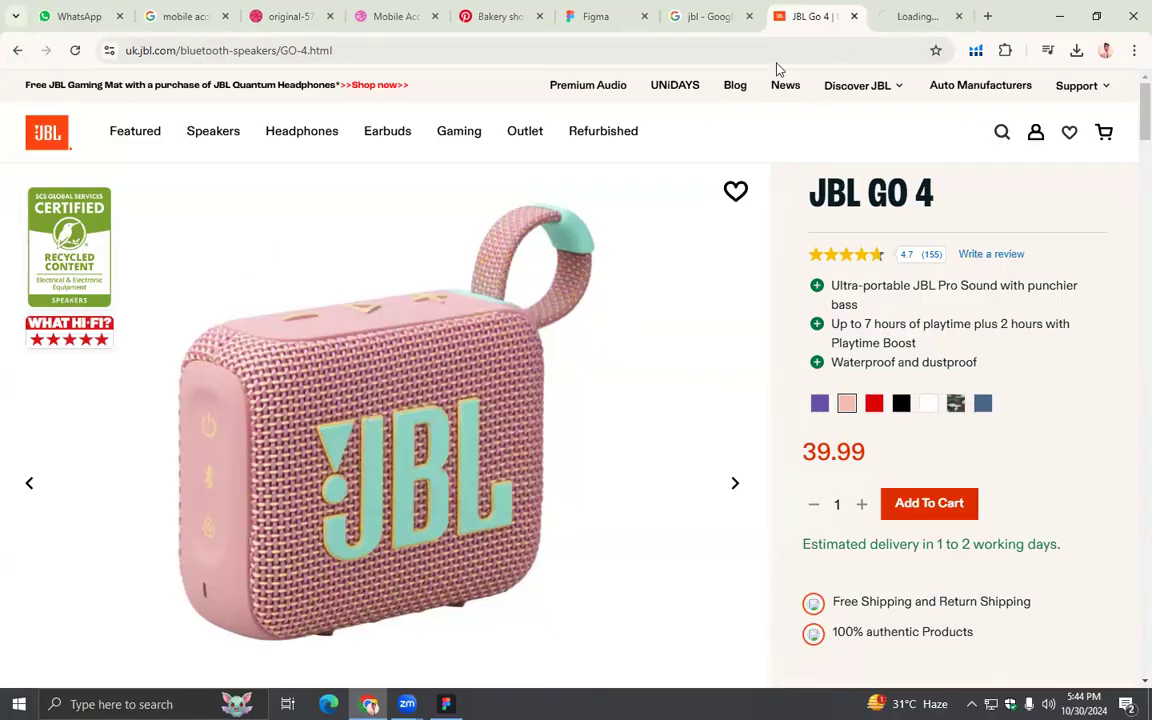
pyautogui.click(897, 17)
pyautogui.rightClick(517, 324)
pyautogui.click(560, 368)
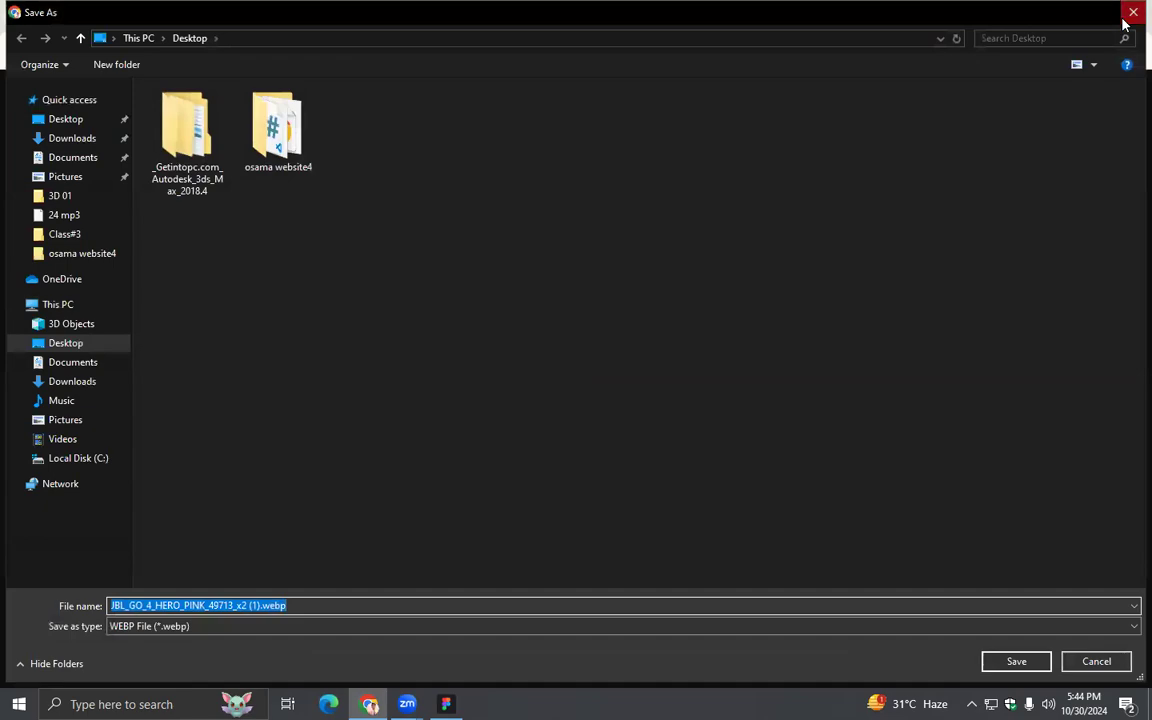
pyautogui.click(1132, 13)
pyautogui.click(959, 17)
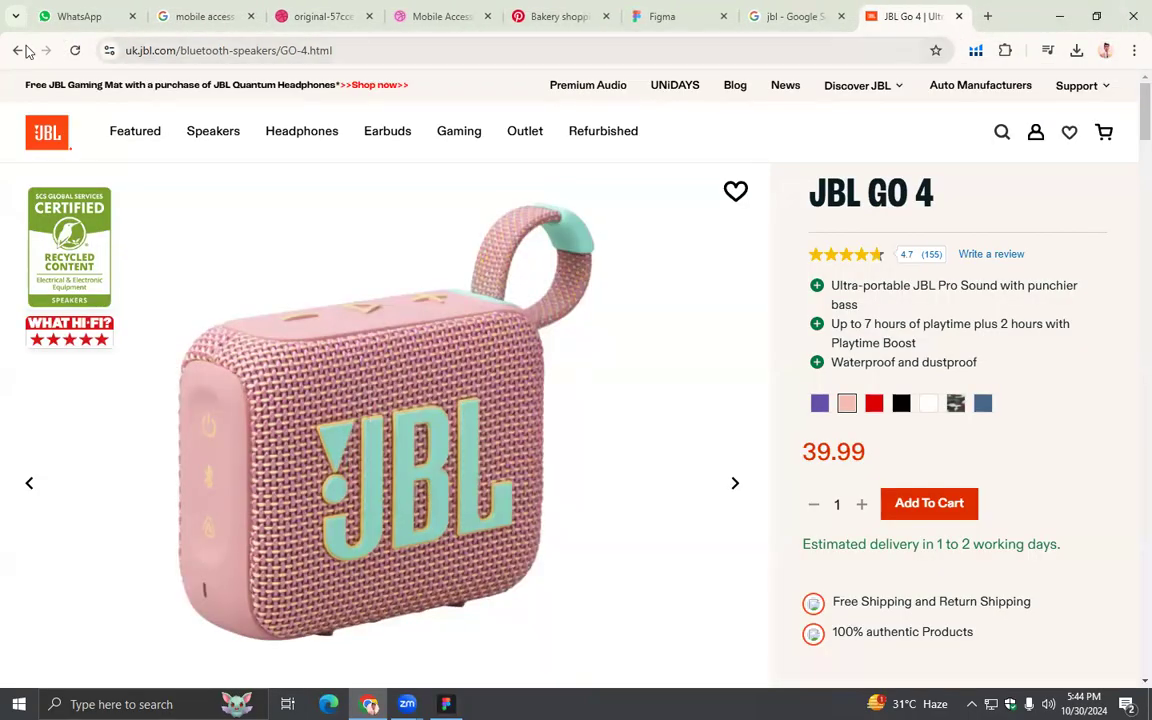
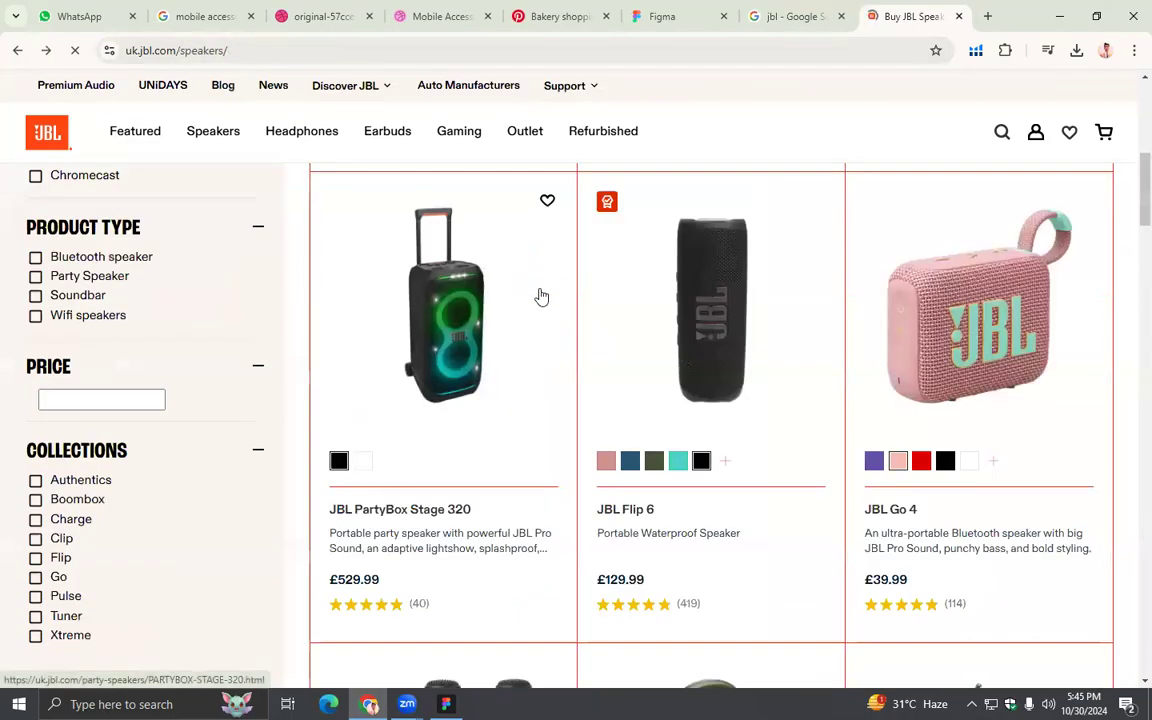
# - Open the JBL Flip 6 product page from the speakers listing and save its black speaker image as a PNG to the Desktop
pyautogui.scroll(6, 706, 356)
pyautogui.scroll(-2, 626, 418)
pyautogui.scroll(-4, 649, 440)
pyautogui.click(733, 427)
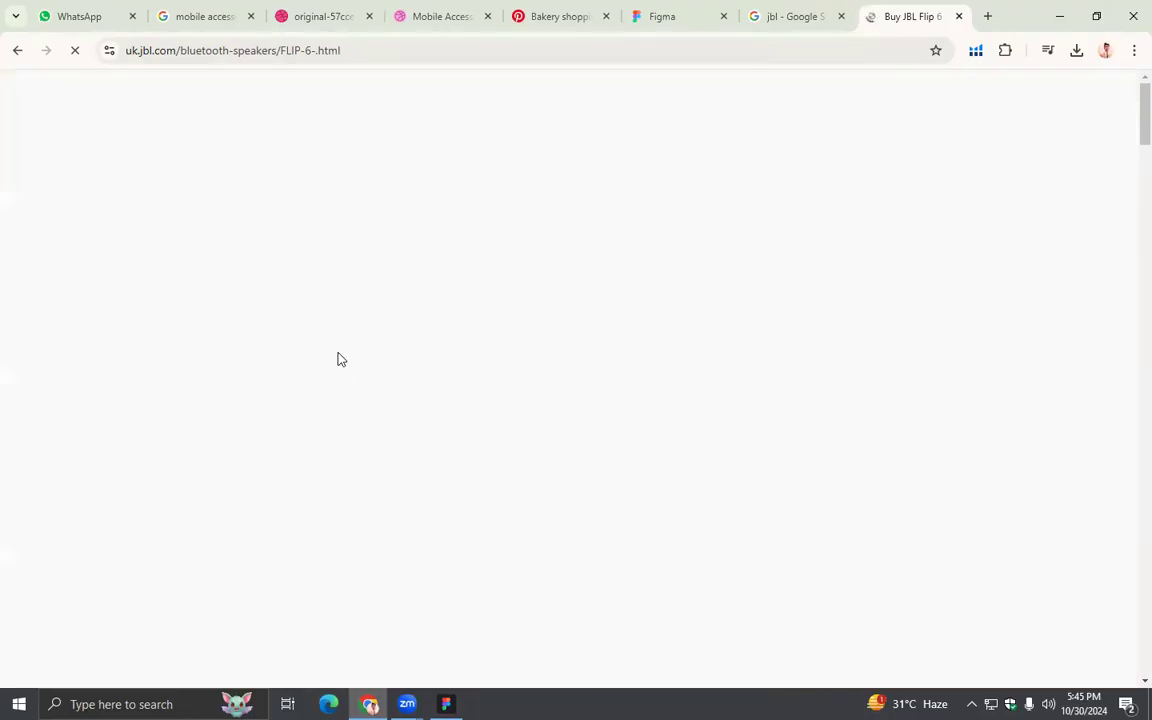
pyautogui.rightClick(349, 359)
pyautogui.click(376, 397)
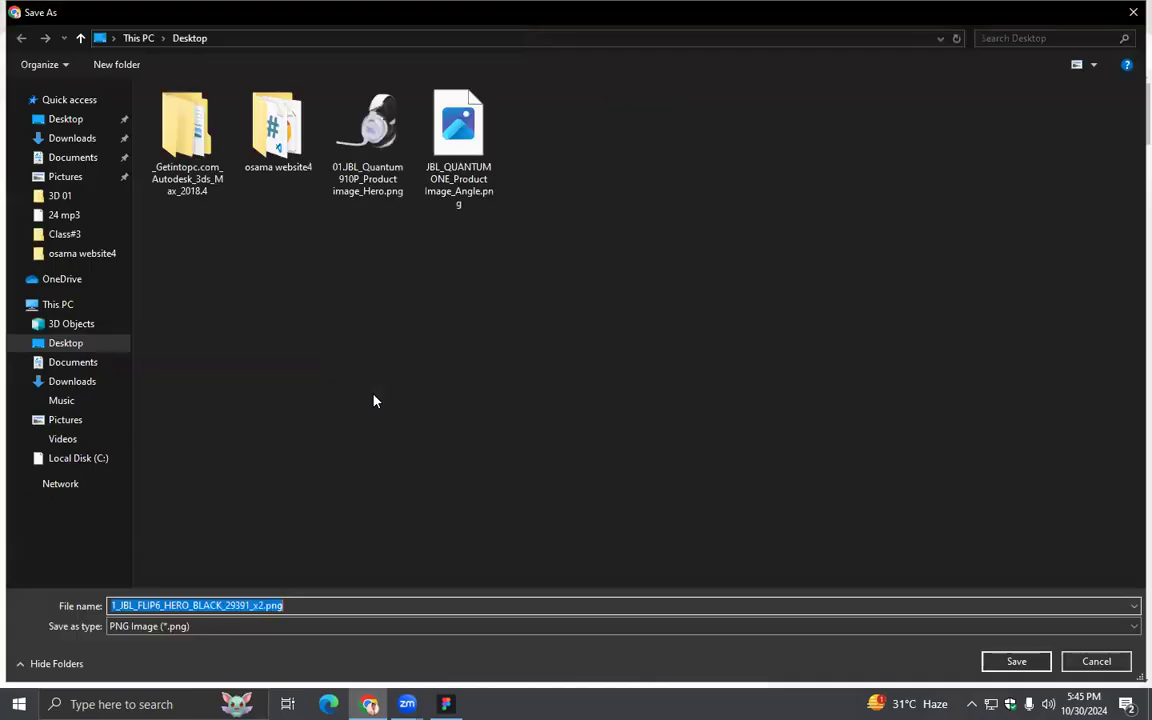
pyautogui.click(1016, 660)
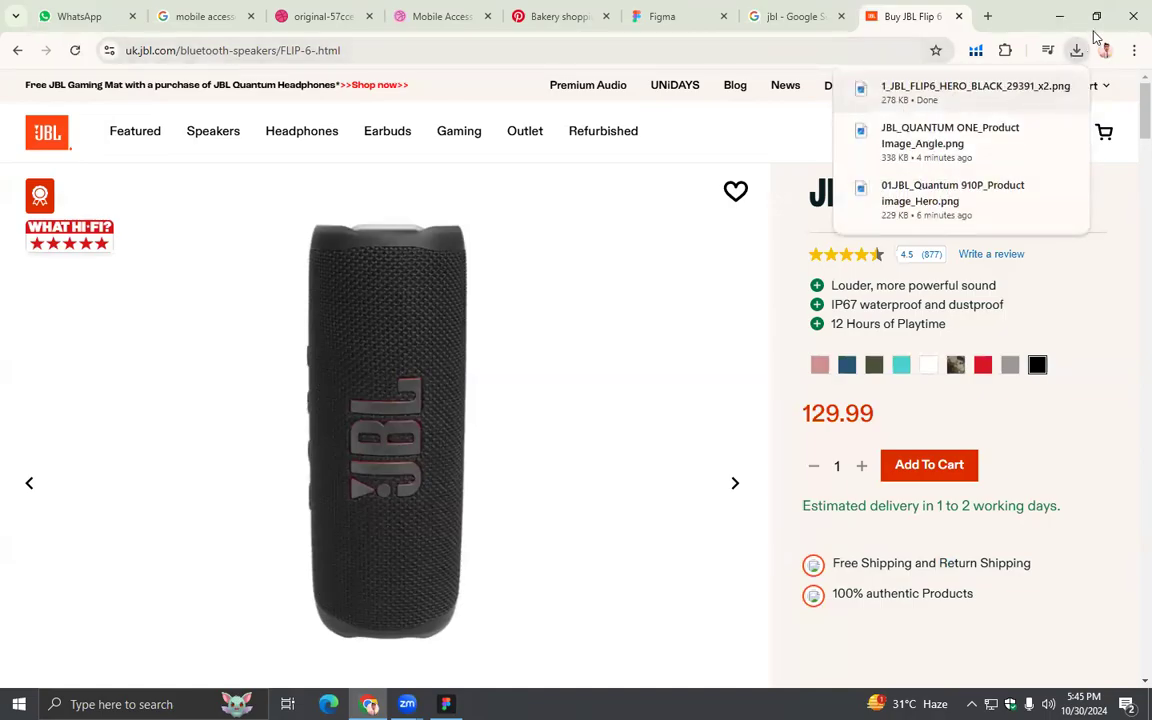
# - Bring the saved JBL Flip 6 image from the Desktop into the Figma canvas and scale it to 198 × 198 beside the cards
pyautogui.click(1059, 16)
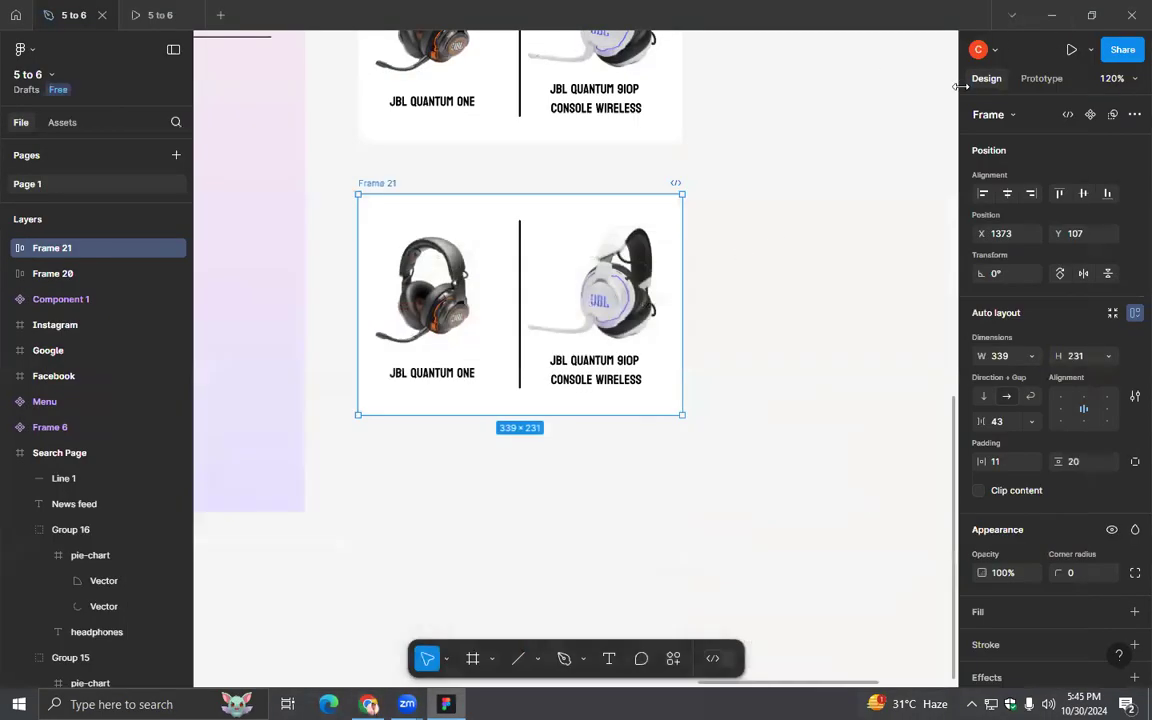
pyautogui.click(1051, 15)
pyautogui.moveTo(88, 360); pyautogui.dragTo(622, 484)
pyautogui.moveTo(435, 663); pyautogui.dragTo(709, 312)
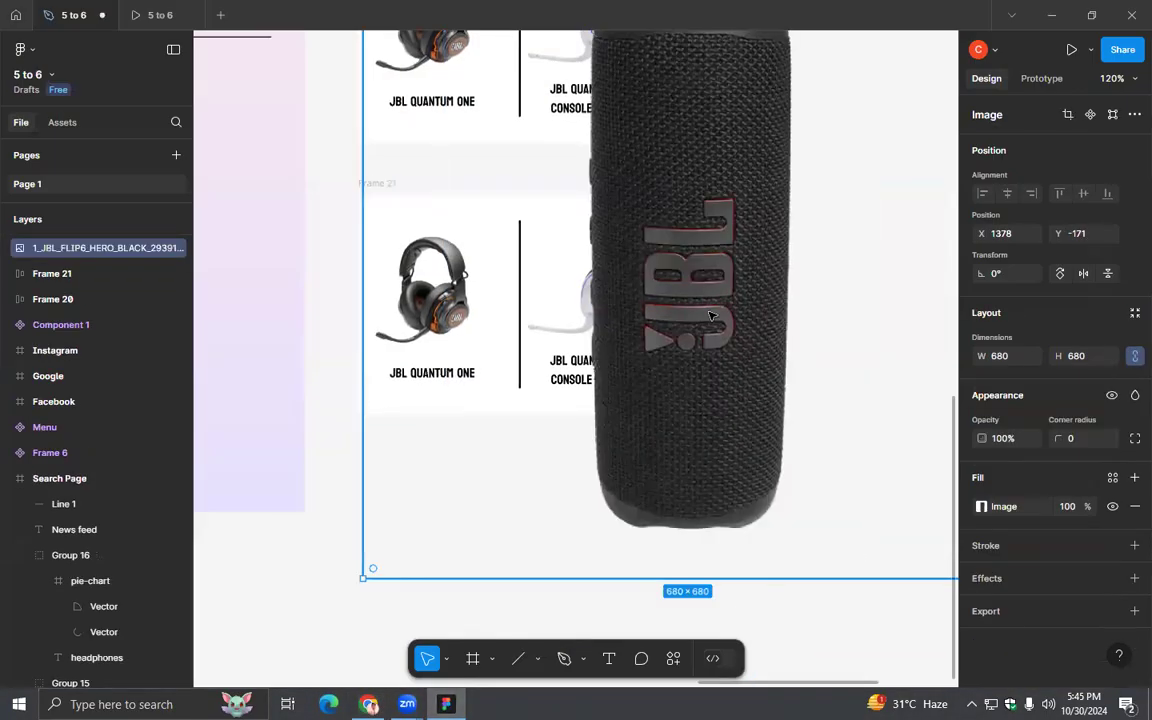
pyautogui.scroll(-5, 711, 315)
pyautogui.moveTo(795, 373)
pyautogui.mouseDown()
pyautogui.moveTo(743, 301)
pyautogui.moveTo(784, 358)
pyautogui.mouseUp()
pyautogui.scroll(1, 789, 392)
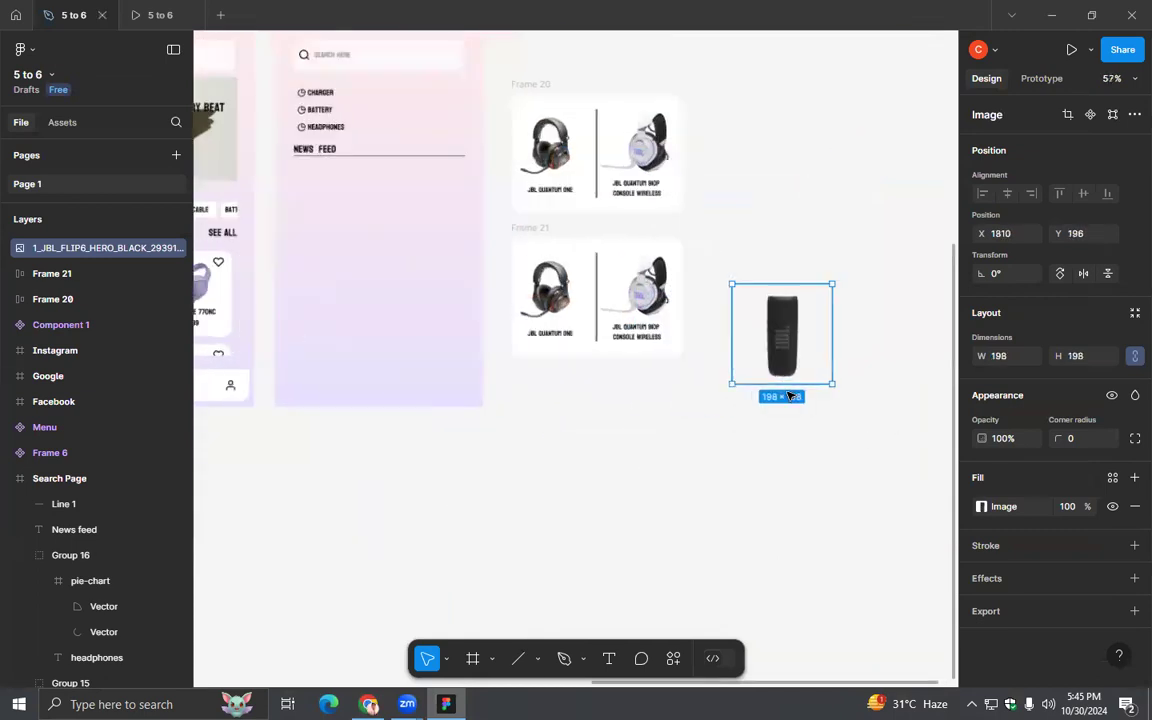
# - Crop the empty margins of the JBL Flip 6 image on all four sides to about 82 × 177
pyautogui.scroll(8, 789, 396)
pyautogui.doubleClick(455, 238)
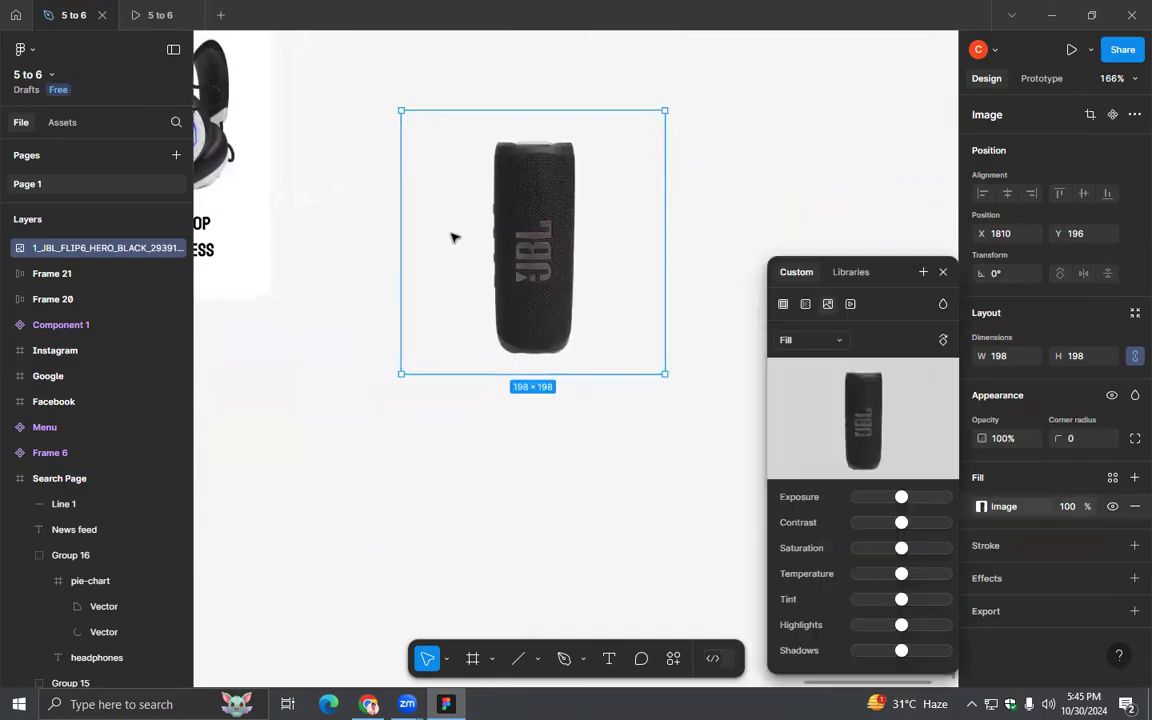
pyautogui.click(838, 340)
pyautogui.click(812, 378)
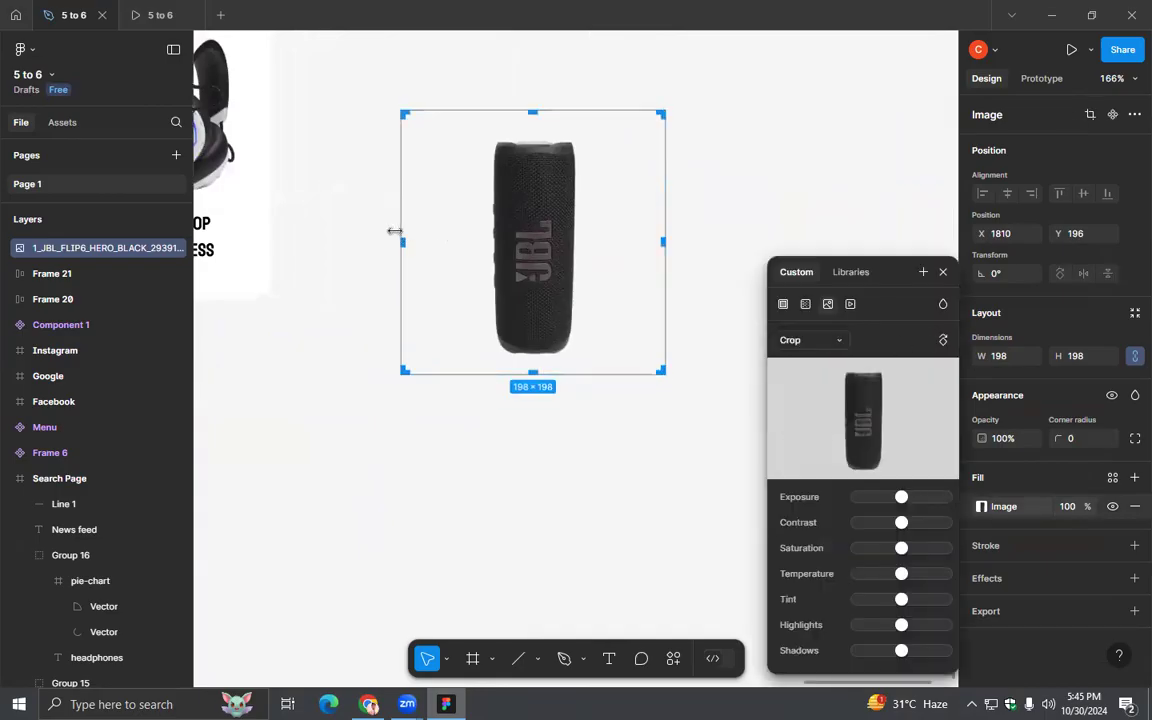
pyautogui.moveTo(427, 245); pyautogui.dragTo(483, 251)
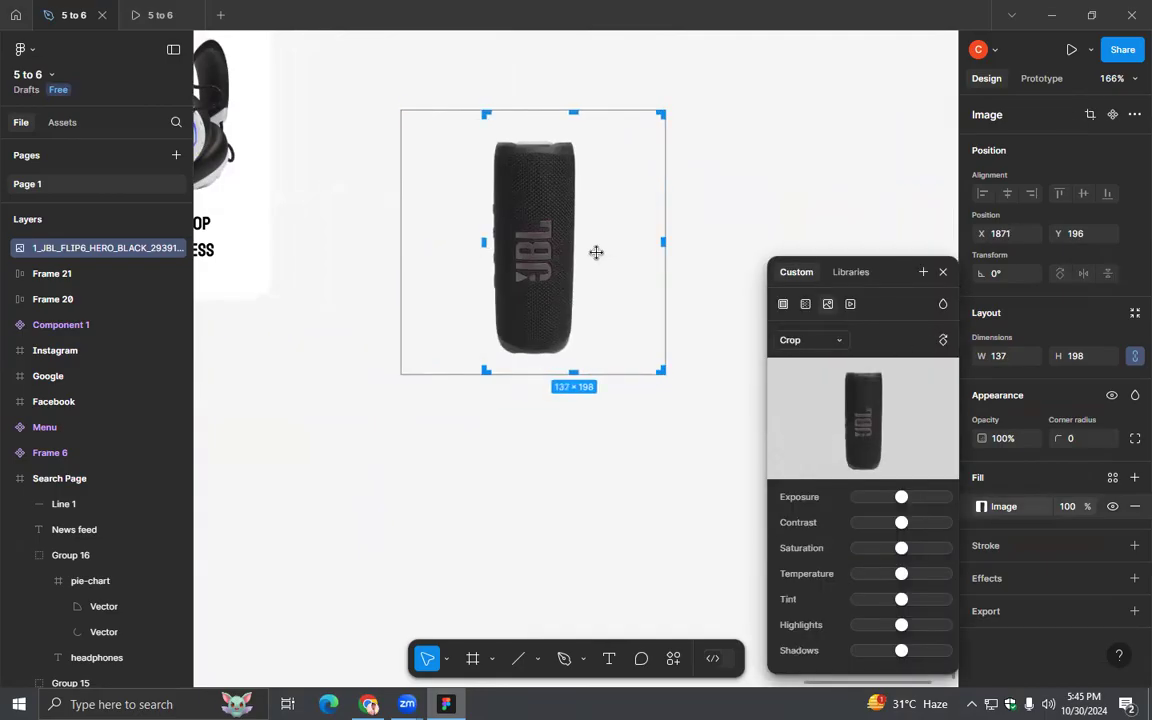
pyautogui.moveTo(627, 244); pyautogui.dragTo(595, 243)
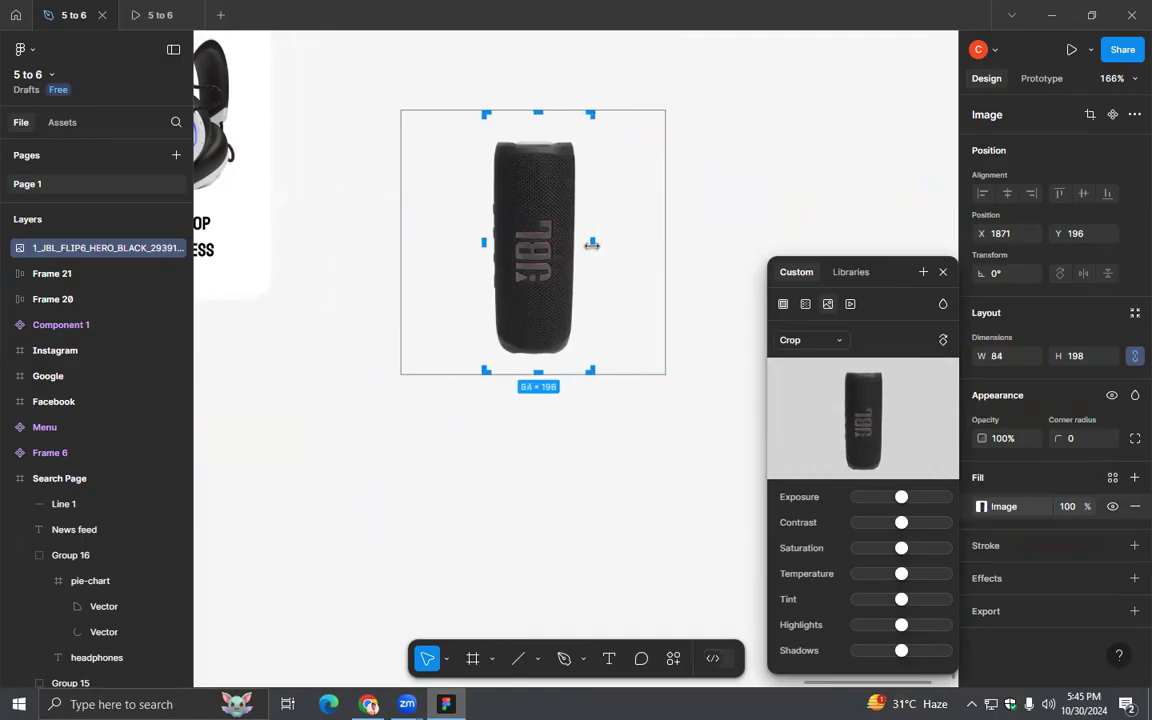
pyautogui.moveTo(539, 364); pyautogui.dragTo(539, 358)
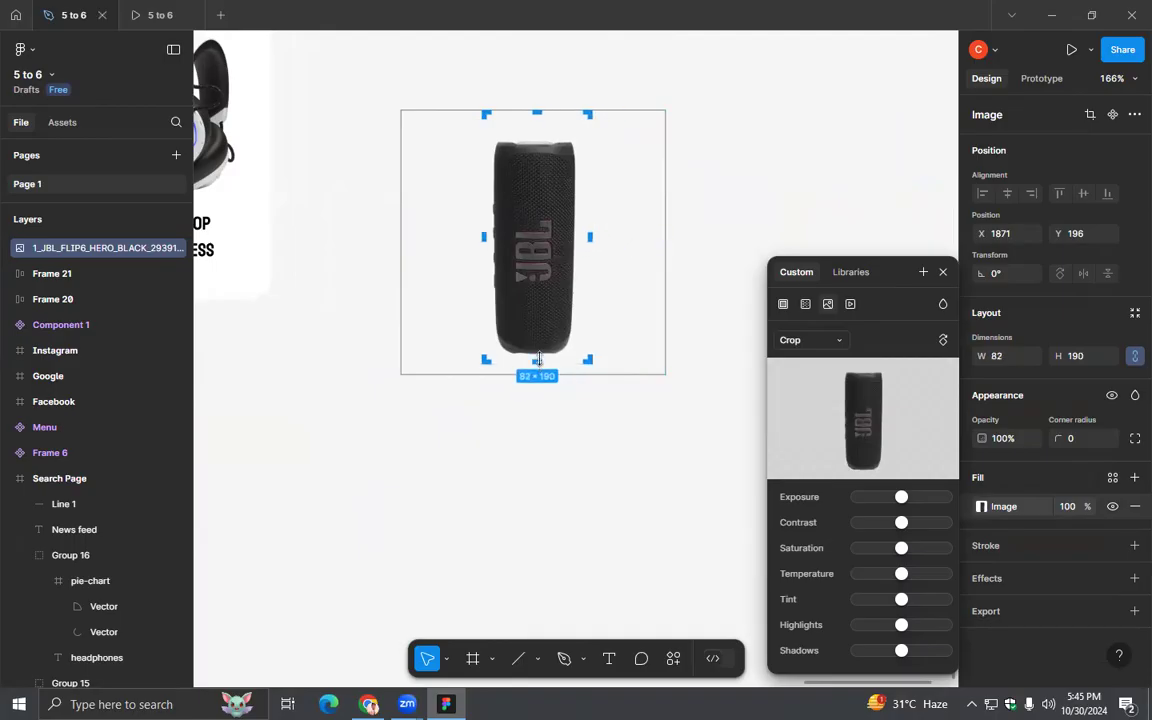
pyautogui.moveTo(536, 116); pyautogui.dragTo(536, 128)
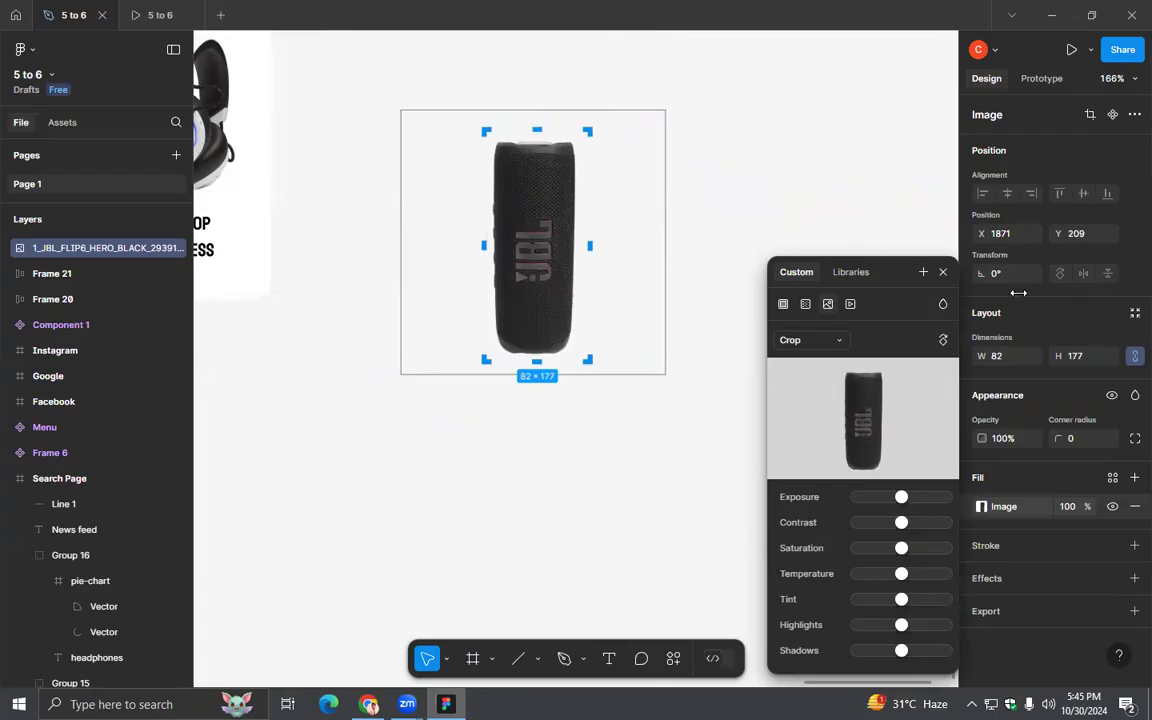
pyautogui.click(943, 274)
pyautogui.click(659, 271)
# - Set the cropped speaker image's height to 133 with its proportions locked
pyautogui.click(550, 254)
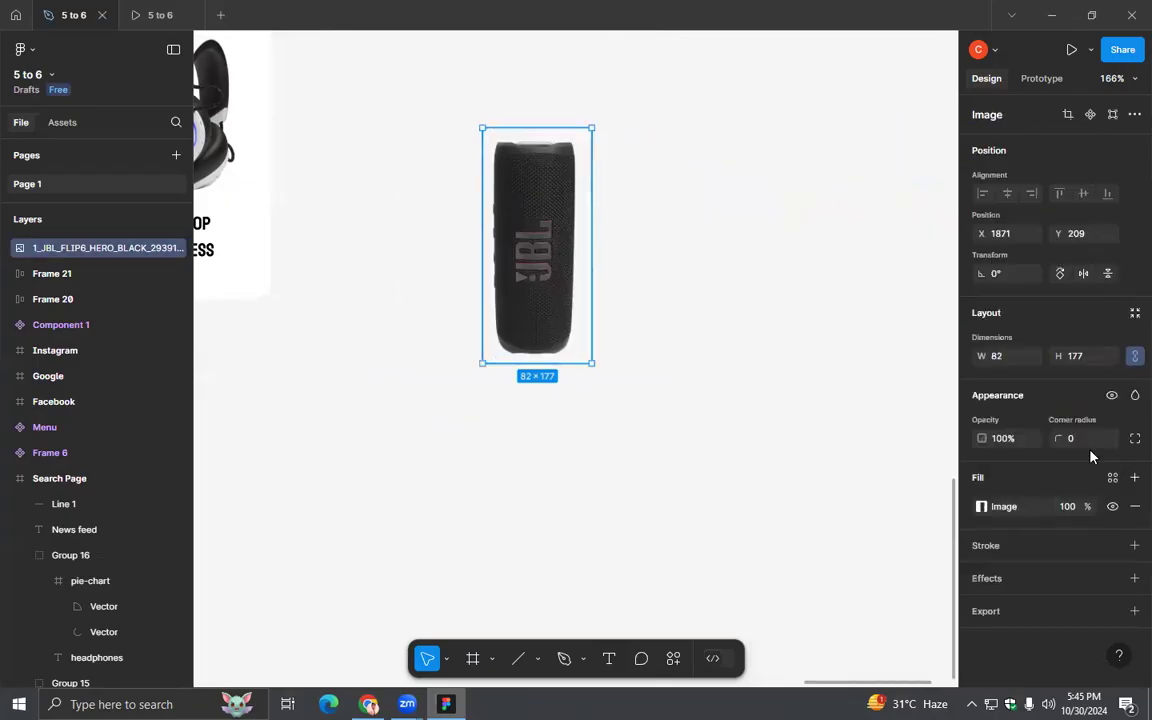
pyautogui.click(1008, 360)
pyautogui.press('Return')
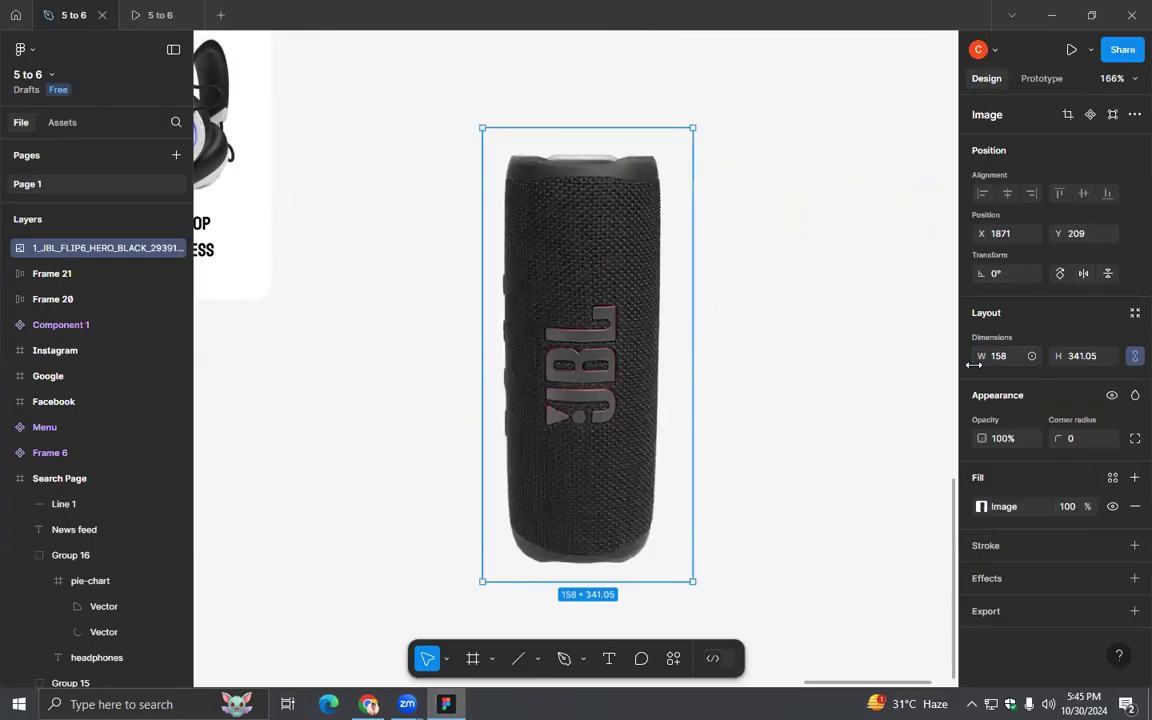
pyautogui.click(1095, 356)
pyautogui.write('133')
pyautogui.press('Return')
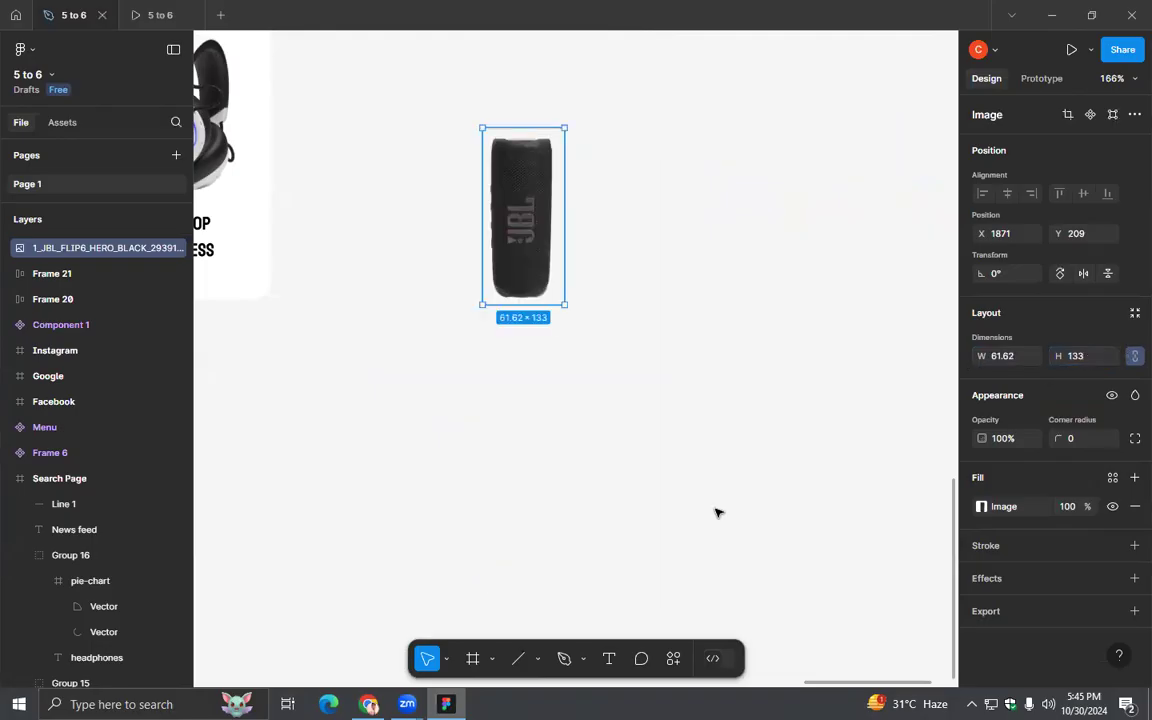
# - Move the speaker image beside the lower card, at about X 1819, Y 143, and delete that card's JBL Quantum 910P headset image
pyautogui.moveTo(440, 225); pyautogui.dragTo(760, 254)
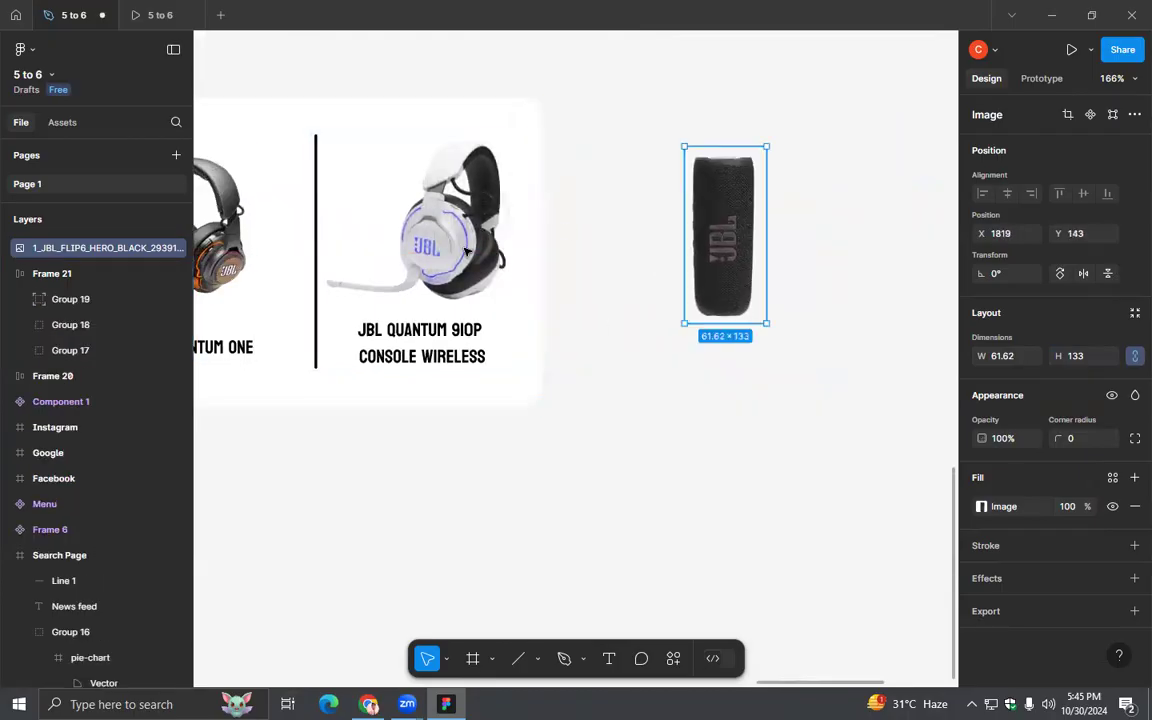
pyautogui.doubleClick(463, 250)
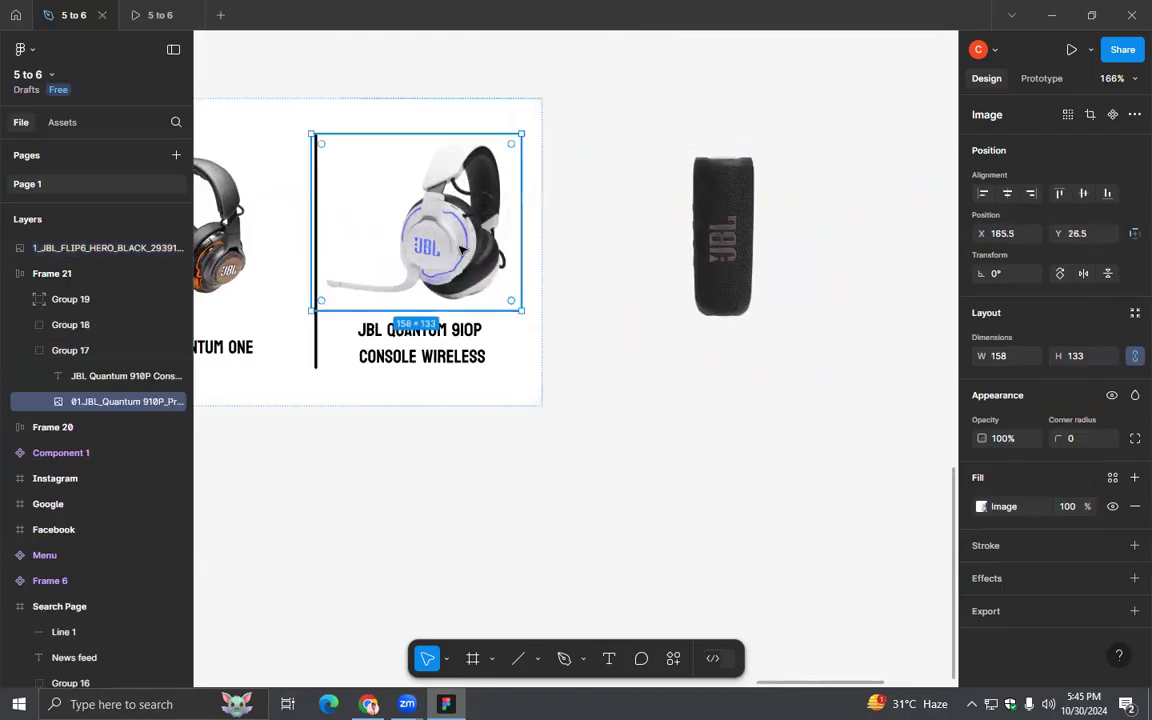
pyautogui.press('Delete')
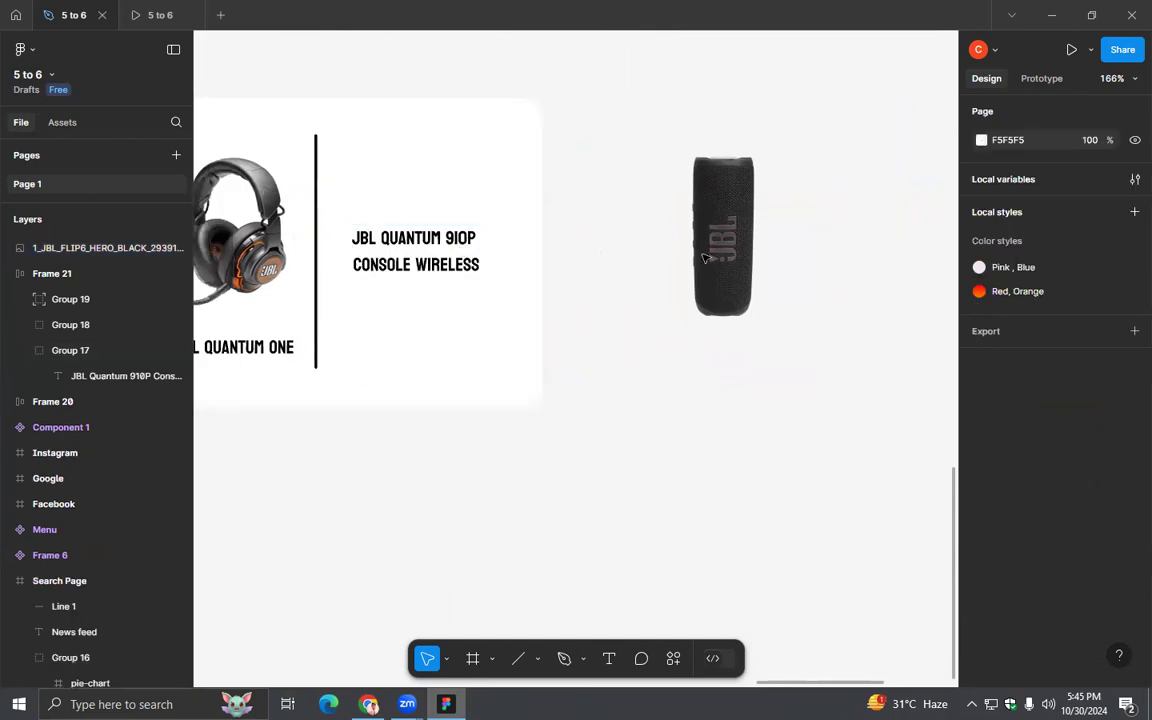
# - Move the speaker image into Group 17 of the lower card and position it centred above the JBL Quantum 910P label
pyautogui.click(383, 273)
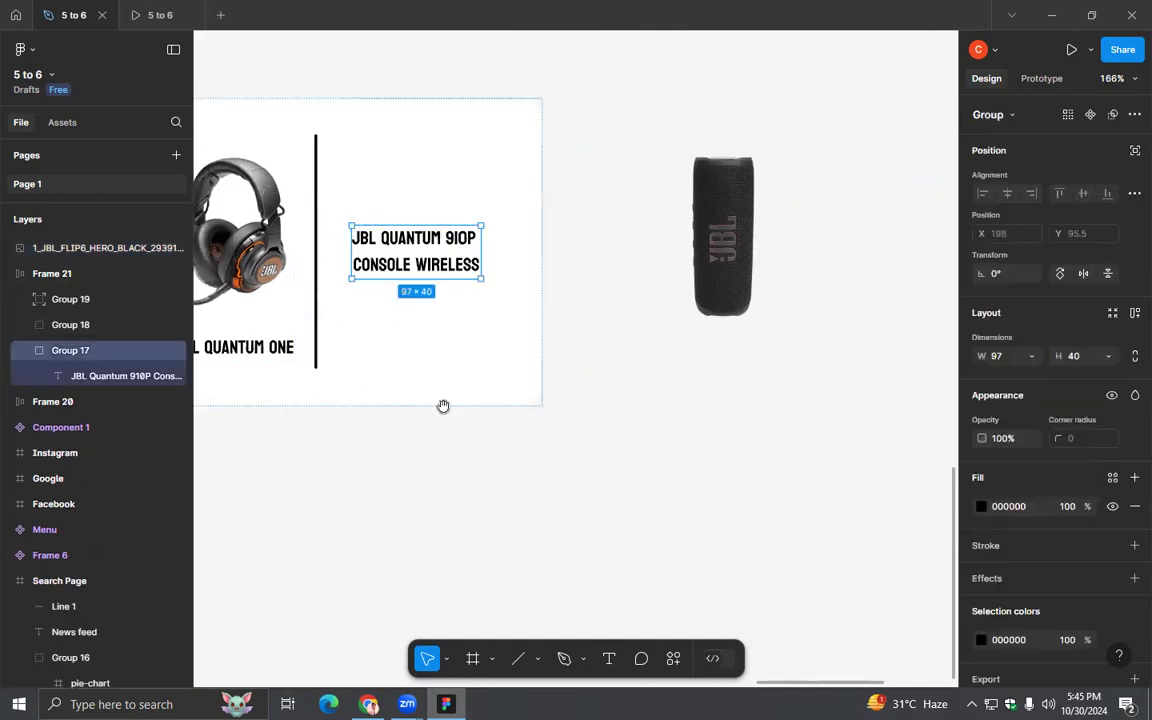
pyautogui.hscroll(-3, 460, 420)
pyautogui.moveTo(787, 235); pyautogui.dragTo(483, 228)
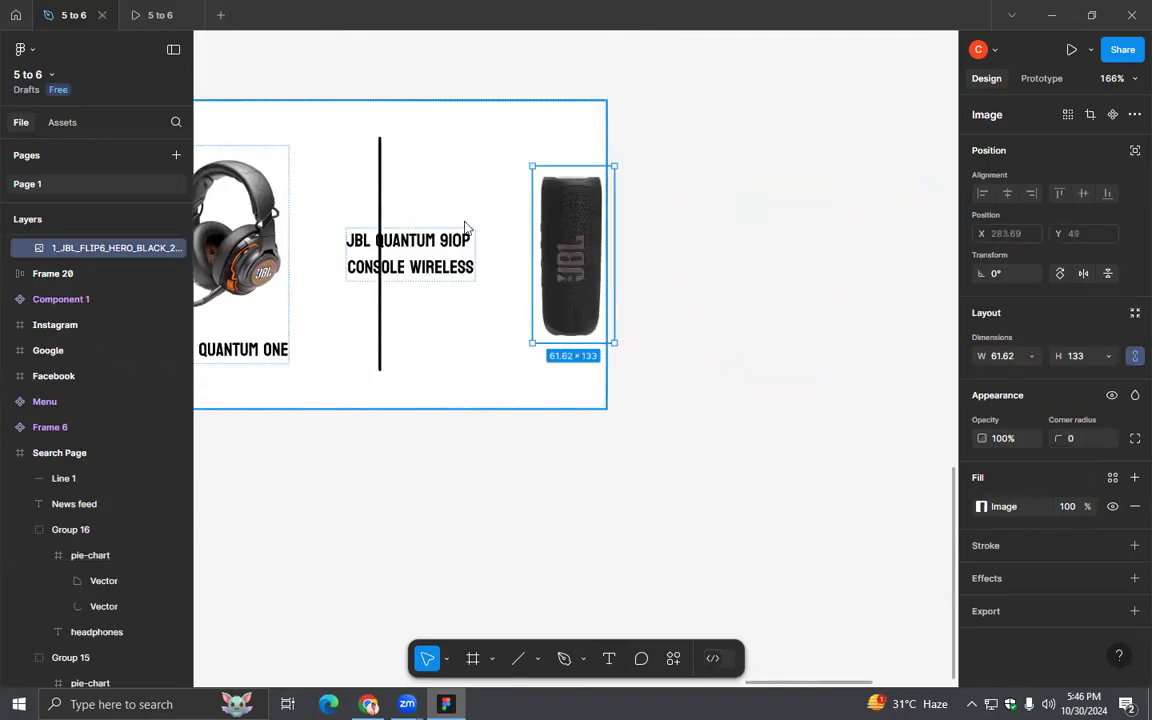
pyautogui.scroll(1, 468, 278)
pyautogui.scroll(2, 90, 255)
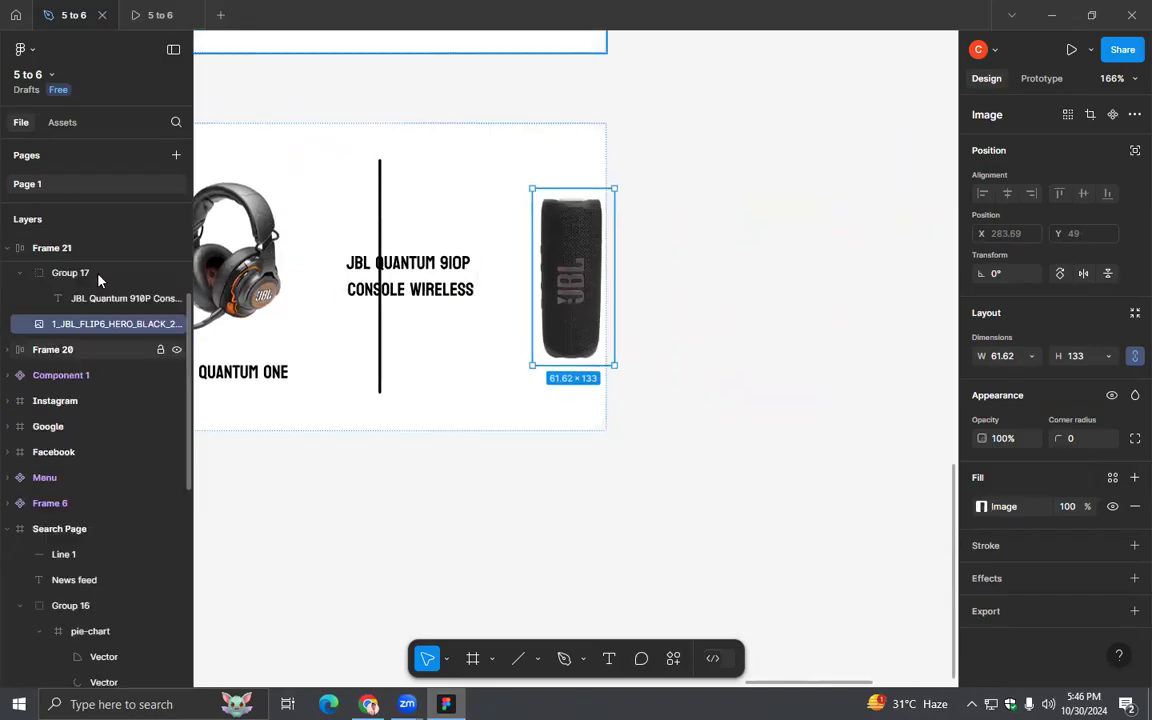
pyautogui.moveTo(108, 350); pyautogui.dragTo(98, 335)
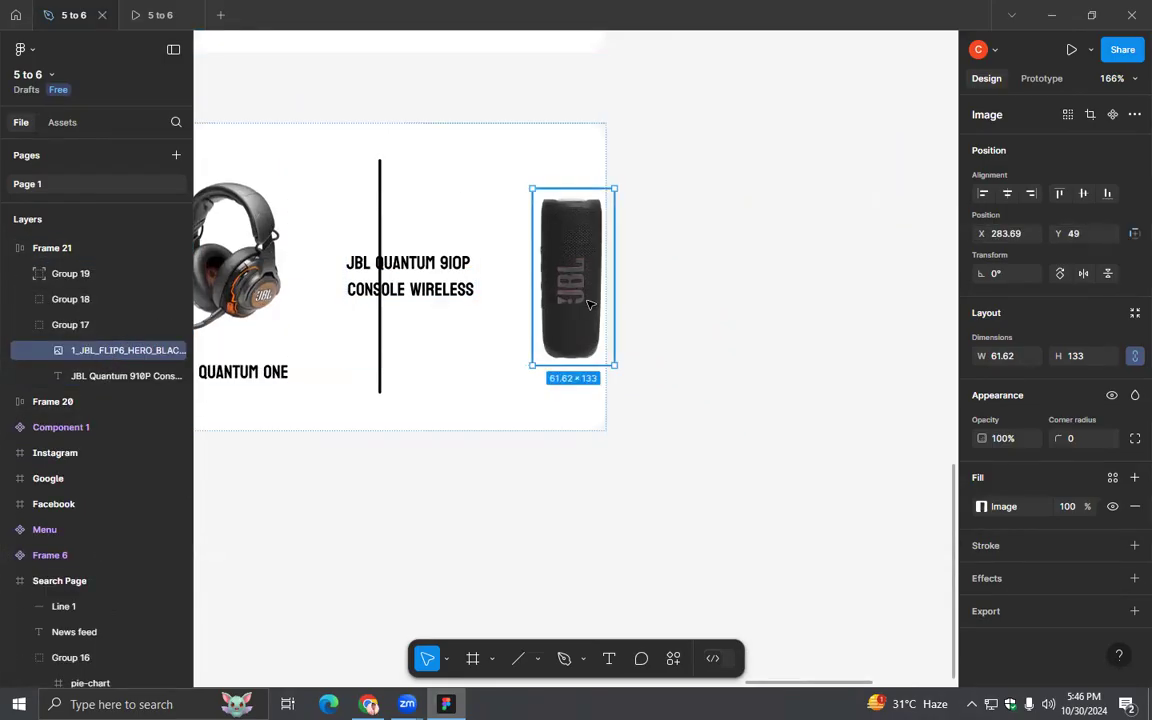
pyautogui.moveTo(575, 265); pyautogui.dragTo(500, 260)
pyautogui.click(663, 324)
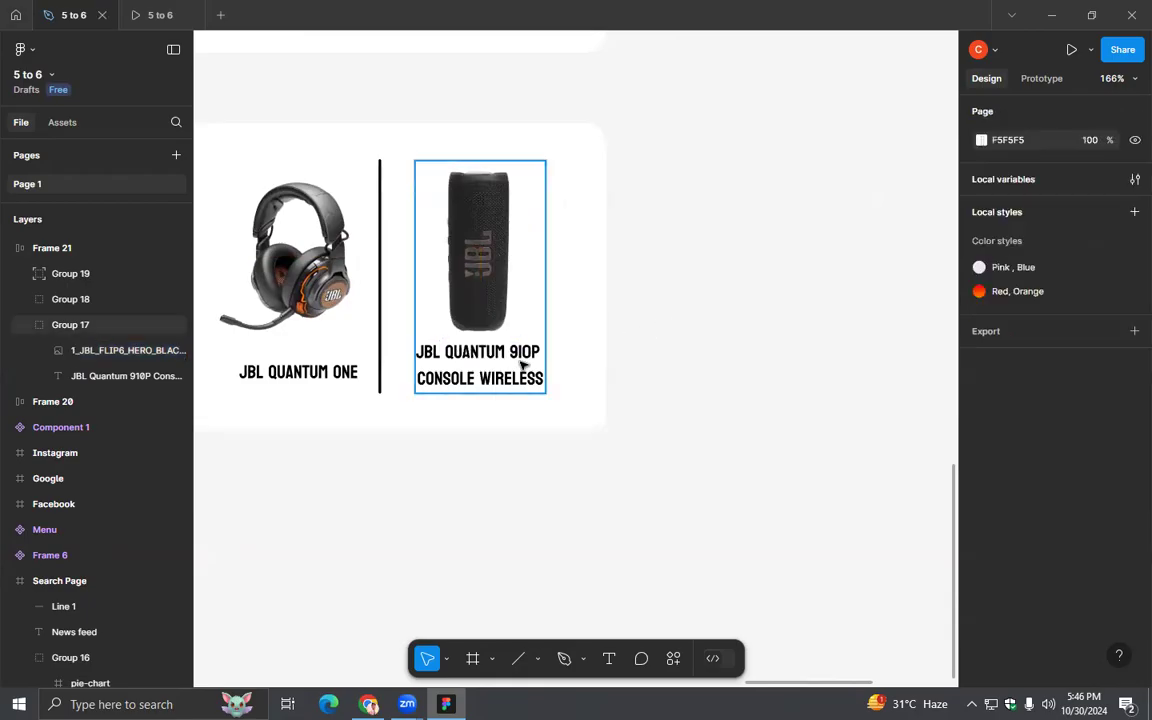
# - Copy the product name JBL Flip 6 from its Chrome page and replace the label under the speaker in Figma with it
pyautogui.click(521, 366)
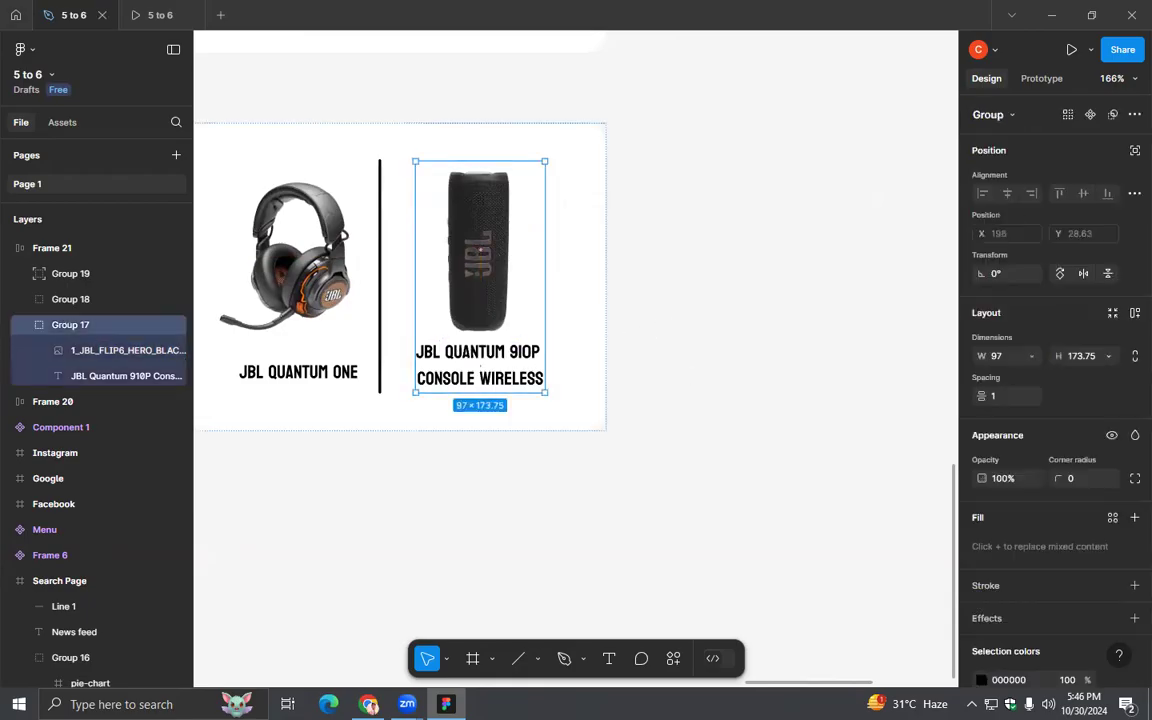
pyautogui.hotkey('alt', 'Tab')
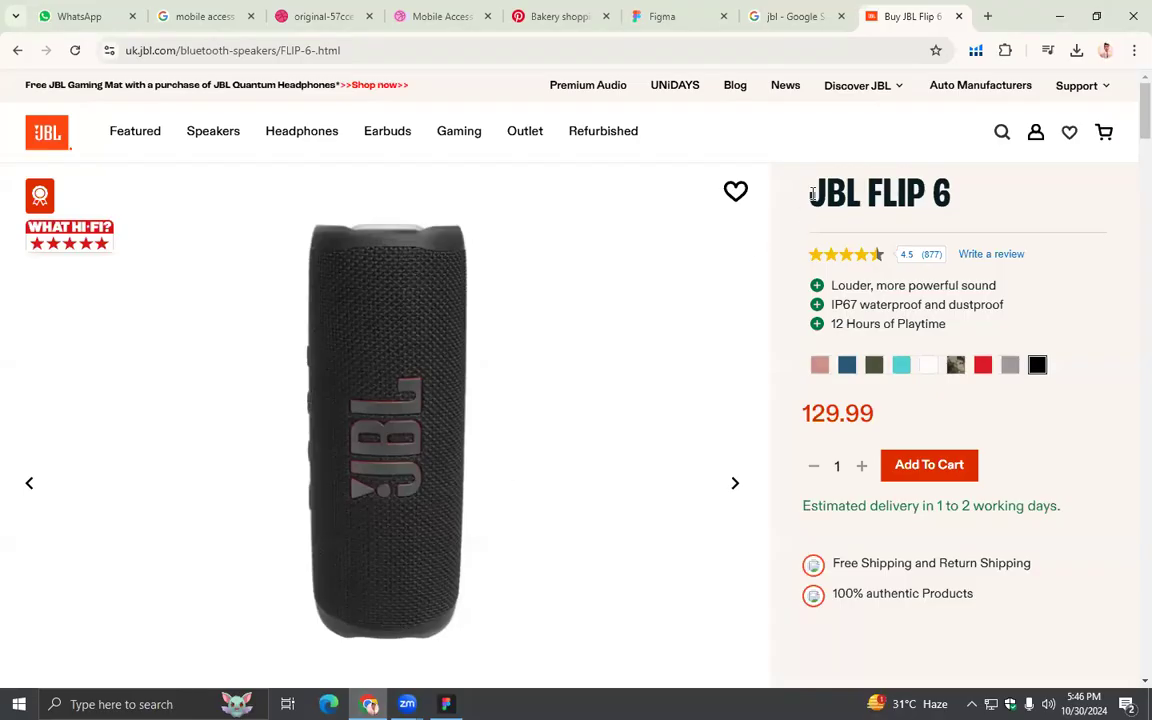
pyautogui.moveTo(812, 193); pyautogui.dragTo(965, 203)
pyautogui.hotkey('alt', 'Tab')
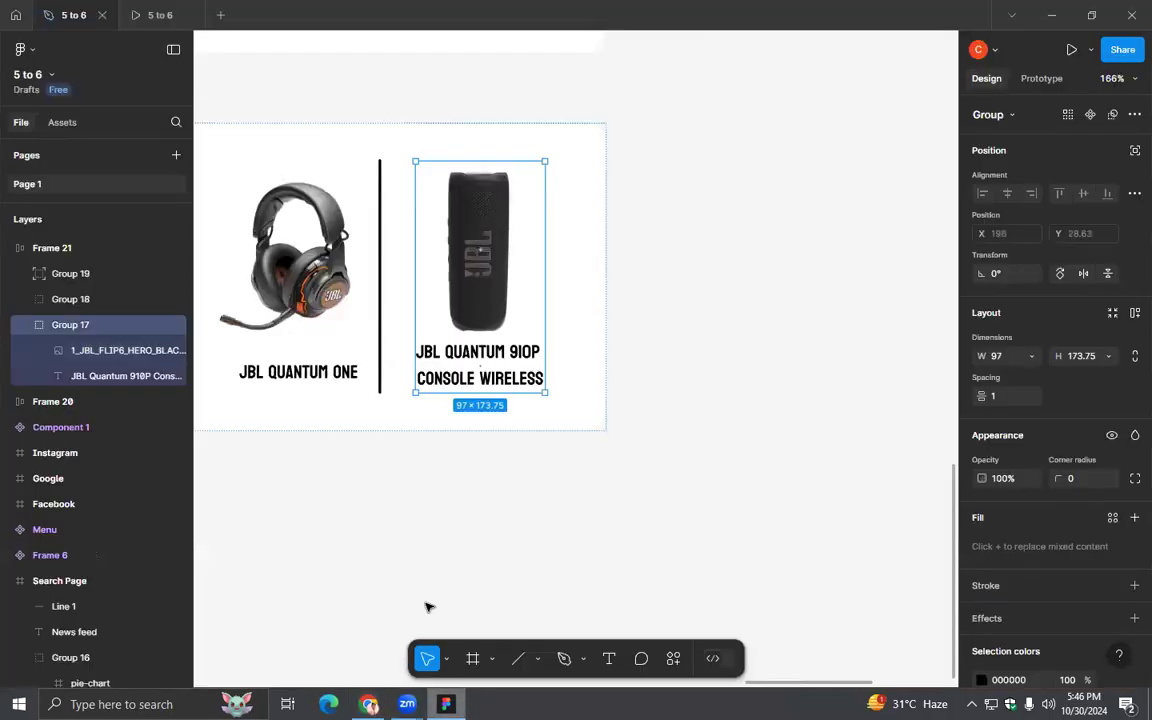
pyautogui.doubleClick(449, 384)
pyautogui.doubleClick(437, 357)
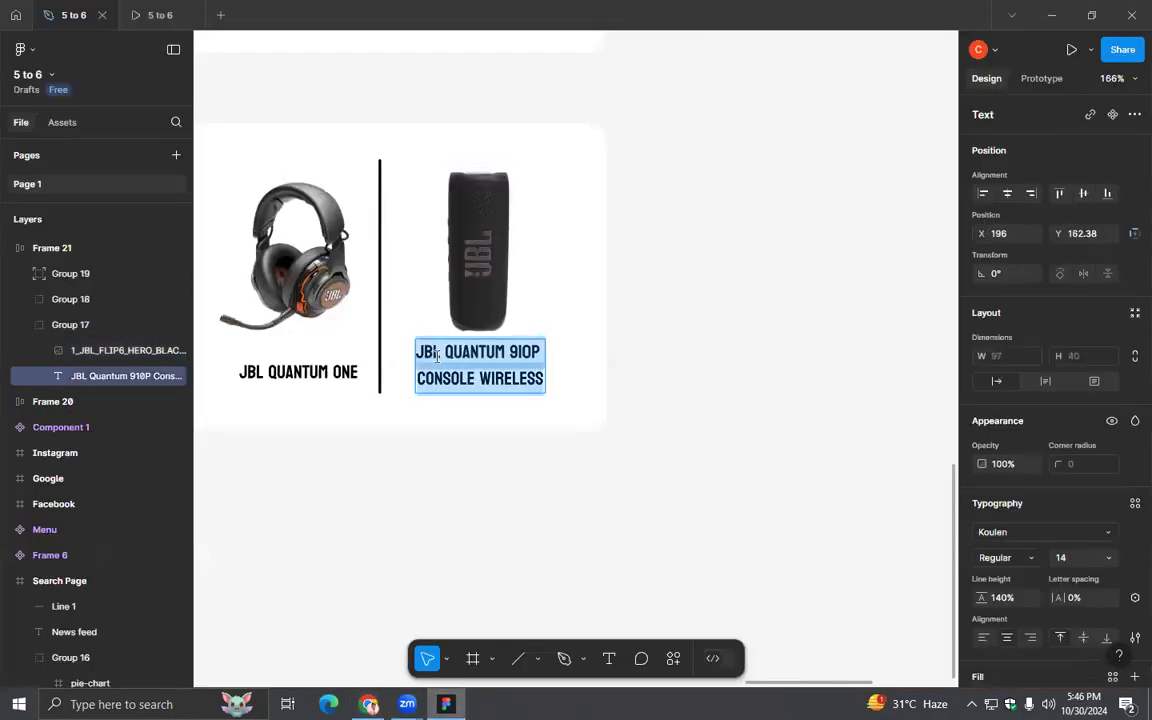
pyautogui.write('JBL Flip 6')
pyautogui.press('Escape')
pyautogui.click(690, 419)
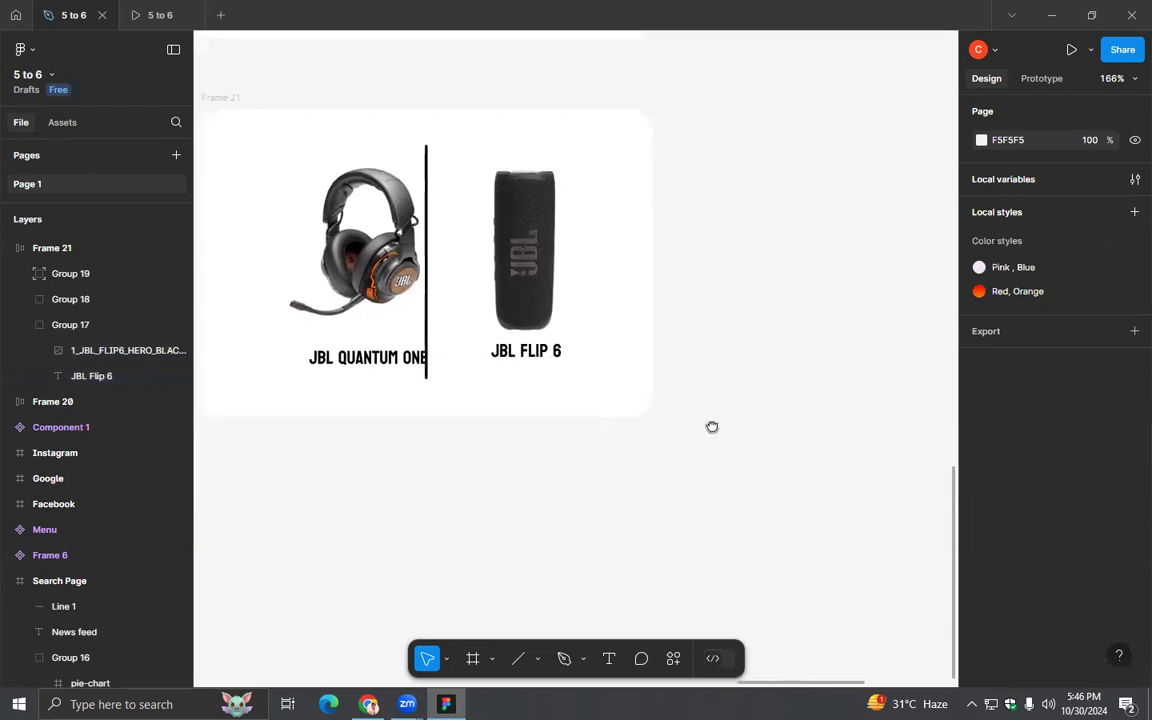
# - Try to move the JBL Quantum One headset group away from the divider line in the lower card
pyautogui.click(352, 285)
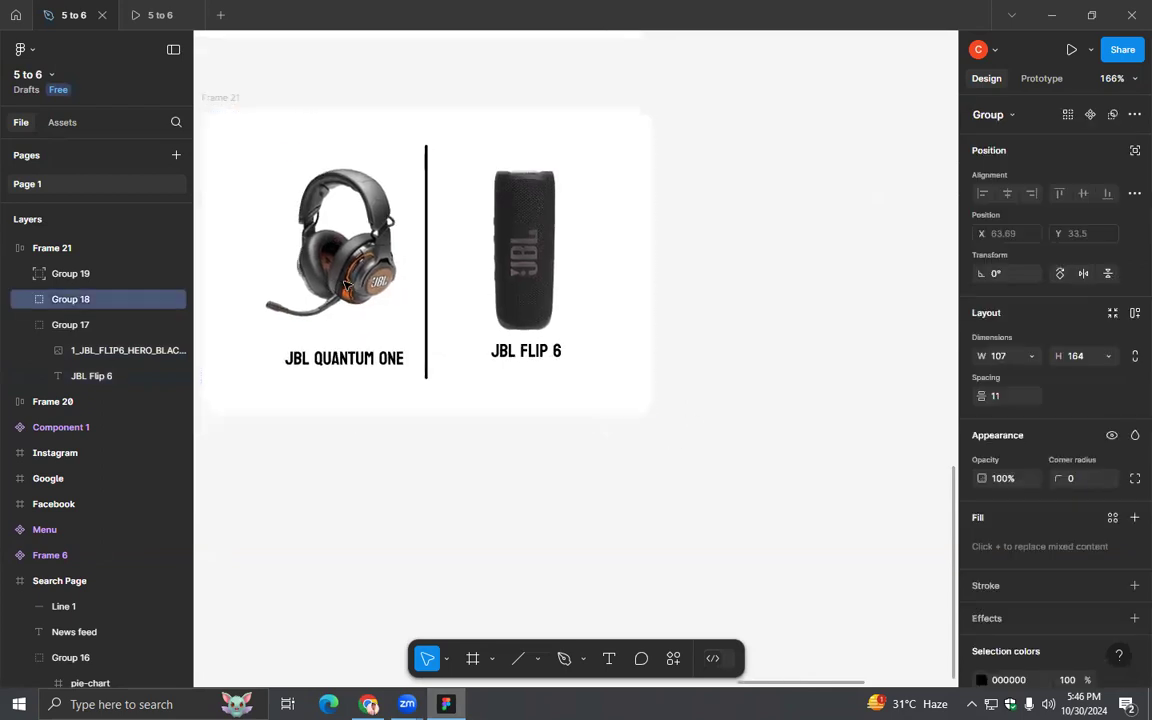
pyautogui.moveTo(380, 445); pyautogui.dragTo(488, 449)
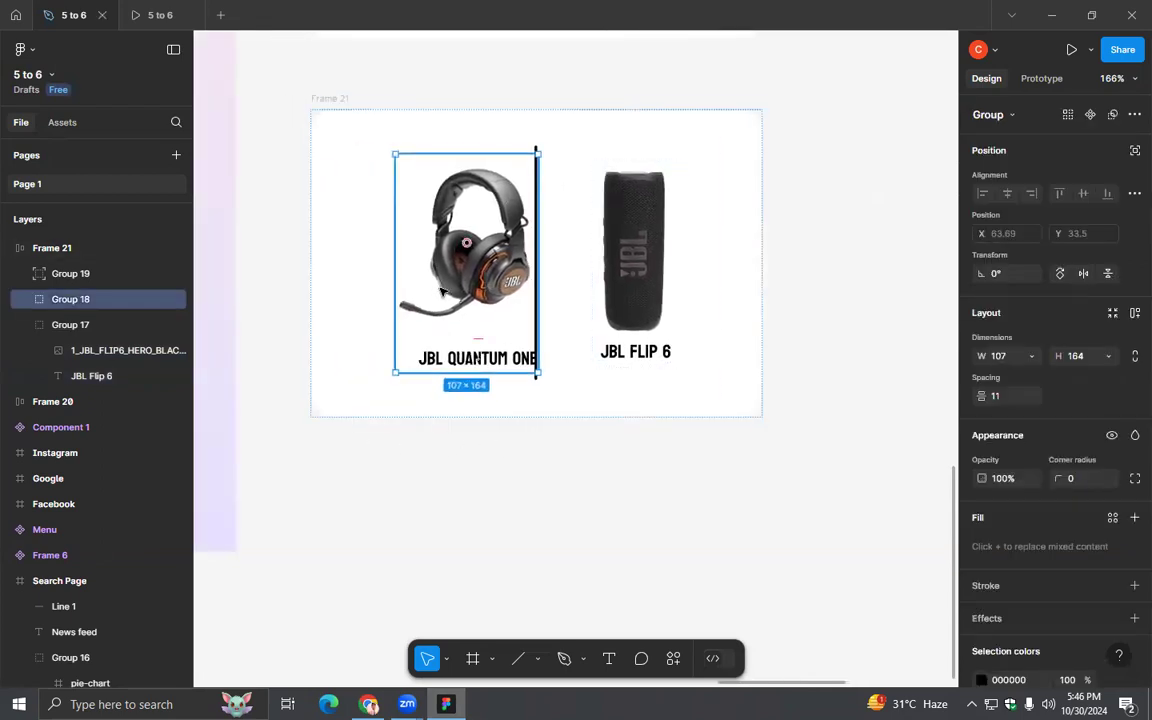
pyautogui.moveTo(468, 288); pyautogui.dragTo(446, 288)
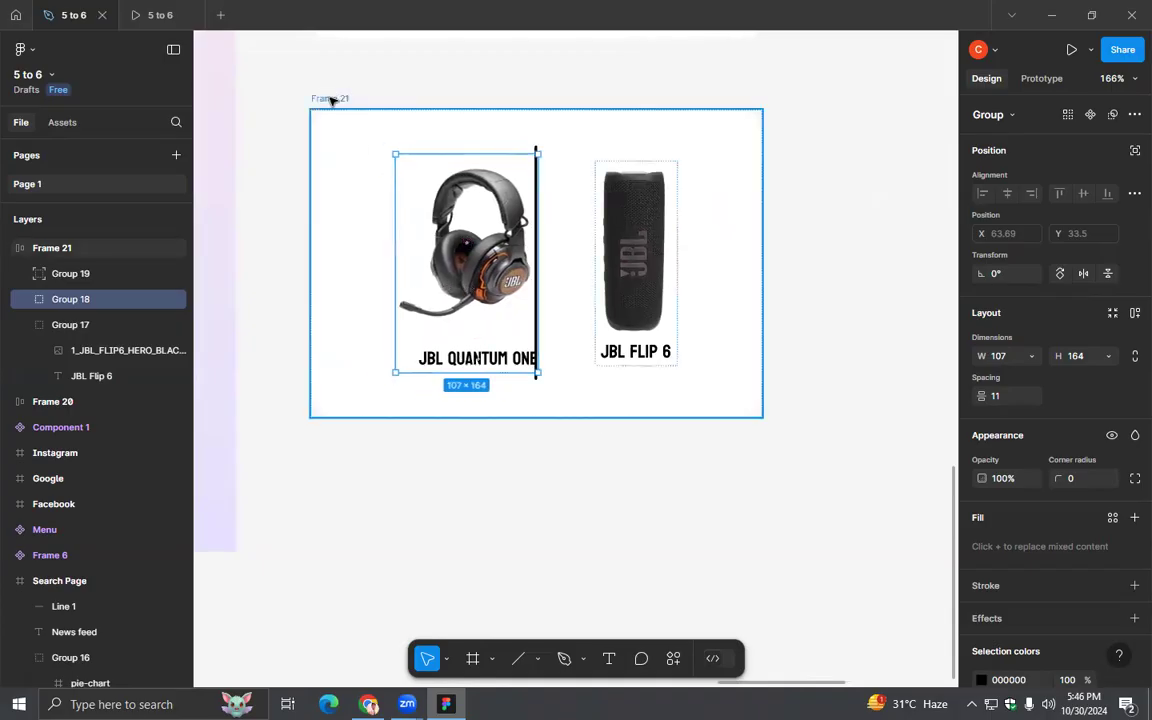
pyautogui.click(333, 101)
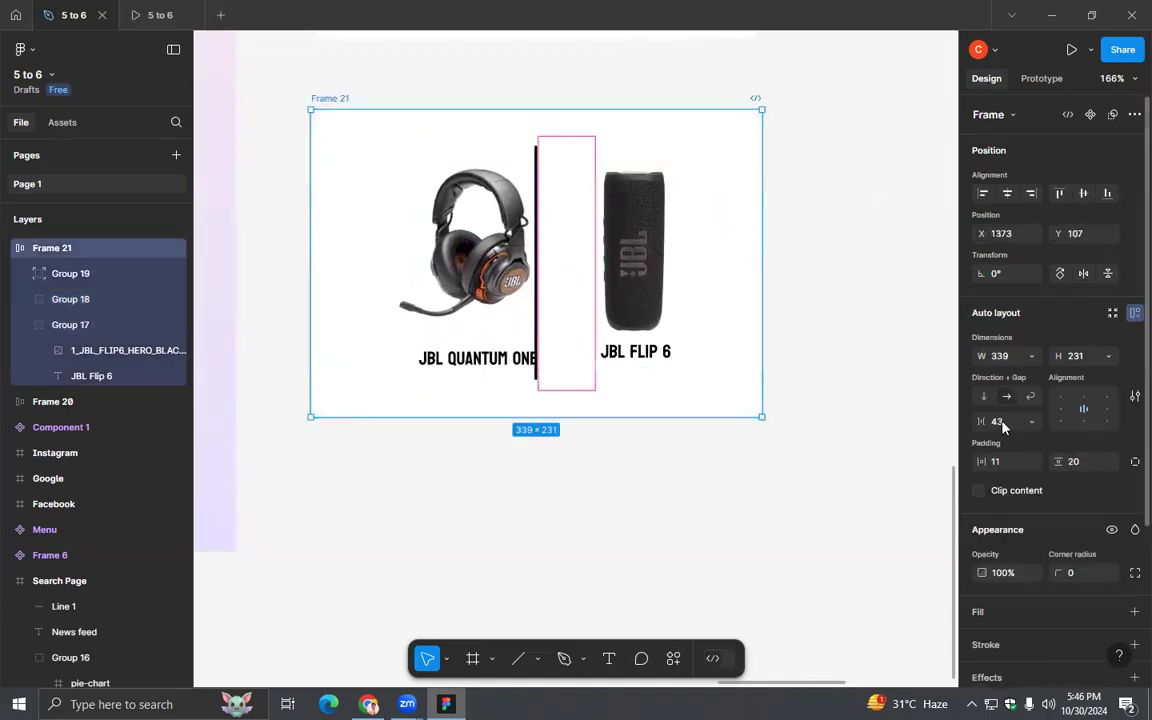
pyautogui.click(485, 265)
pyautogui.moveTo(487, 261); pyautogui.dragTo(417, 273)
# - Shift the JBL Quantum One headset group (Group 18) one place ahead of Group 19 in the lower card's auto-layout order
pyautogui.click(70, 274)
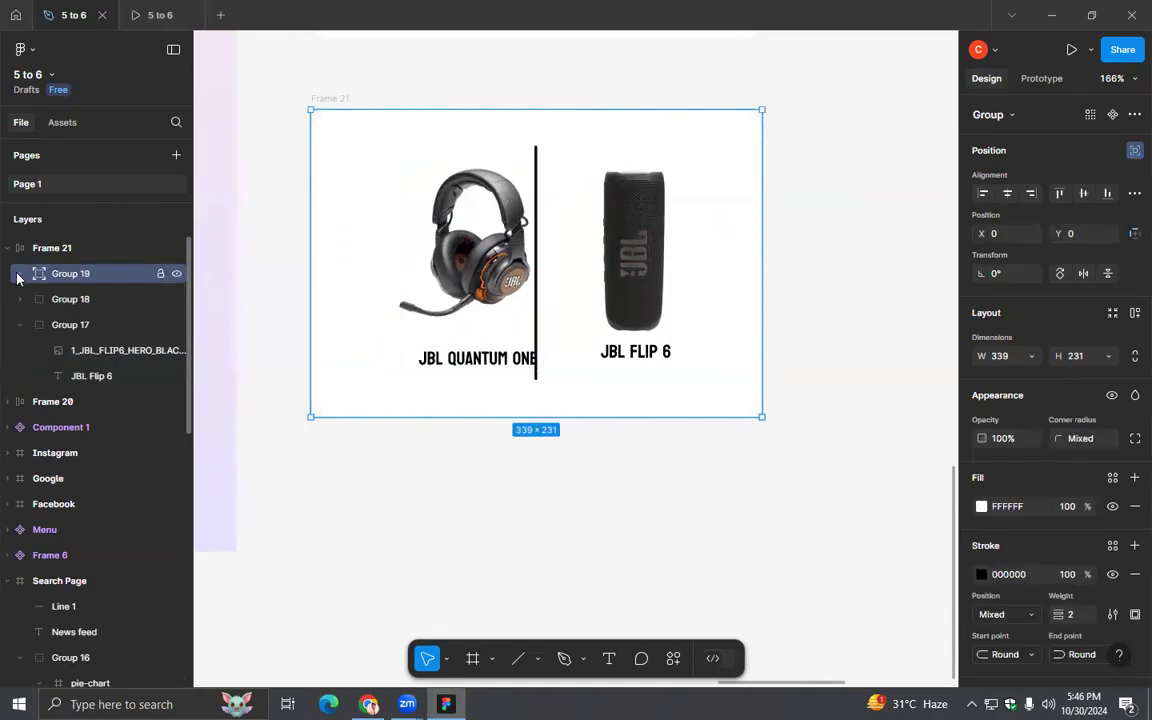
pyautogui.click(19, 274)
pyautogui.click(19, 275)
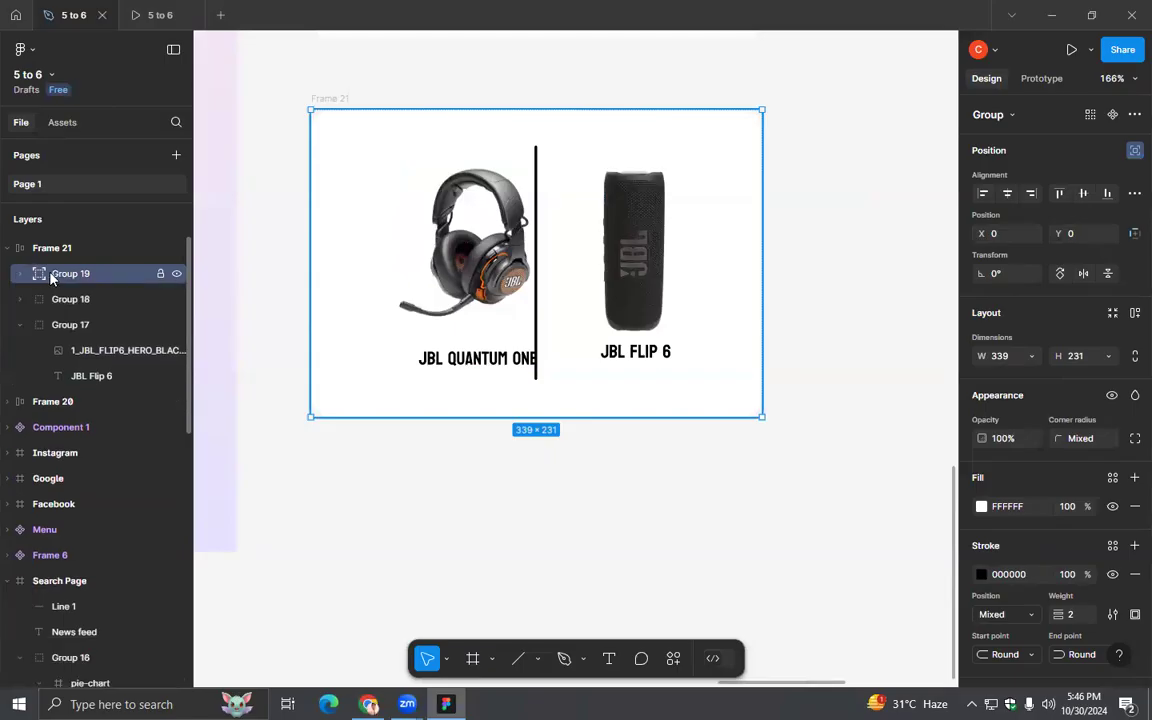
pyautogui.click(70, 301)
pyautogui.press('Left')
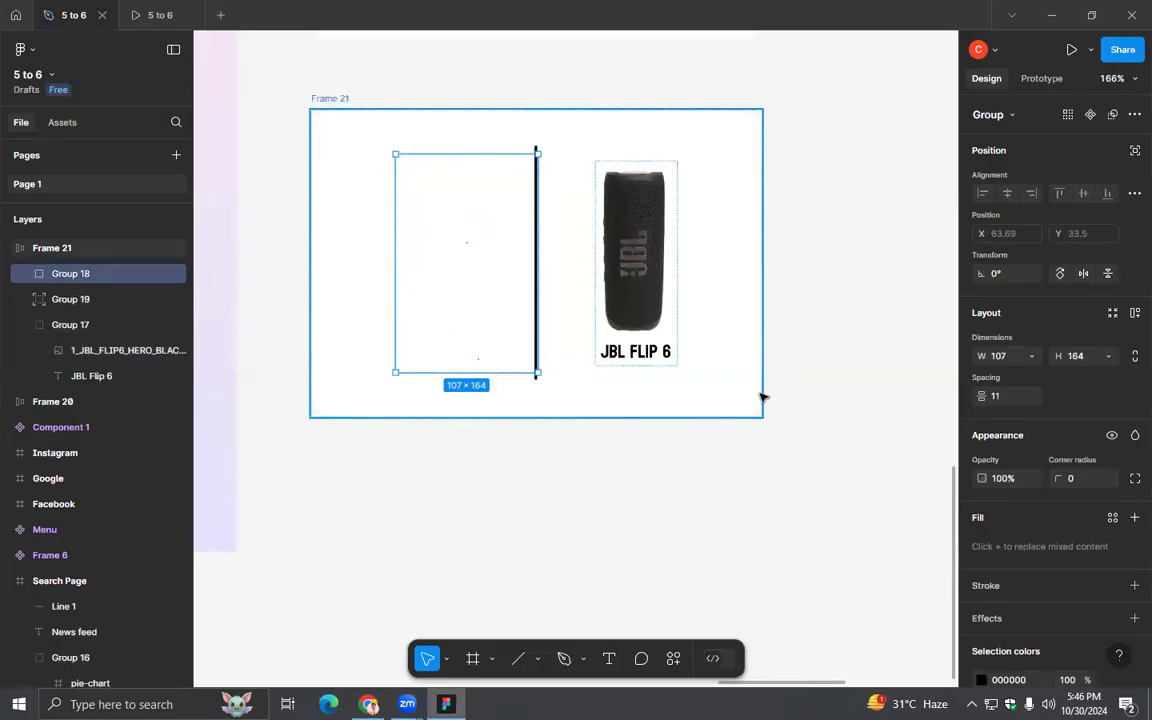
# - Undo the reordering of the JBL Quantum One group and set Frame 21's auto-layout gap to Auto
pyautogui.hotkey('ctrl', 'z')
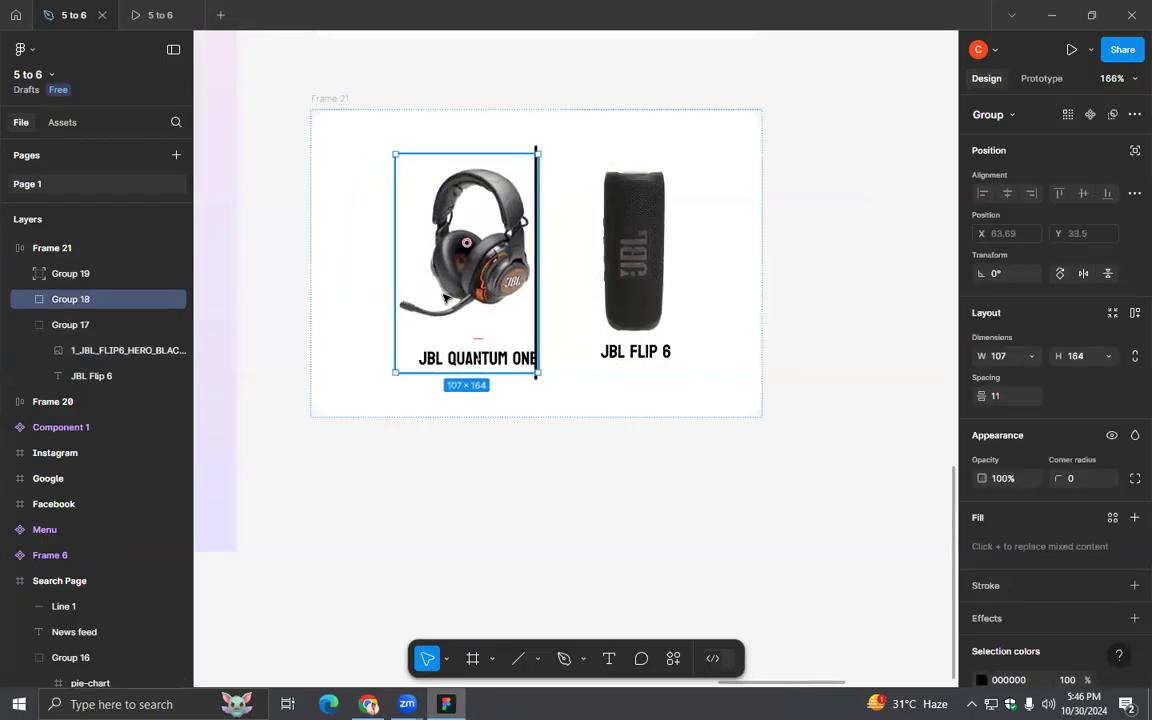
pyautogui.click(329, 99)
pyautogui.click(1031, 421)
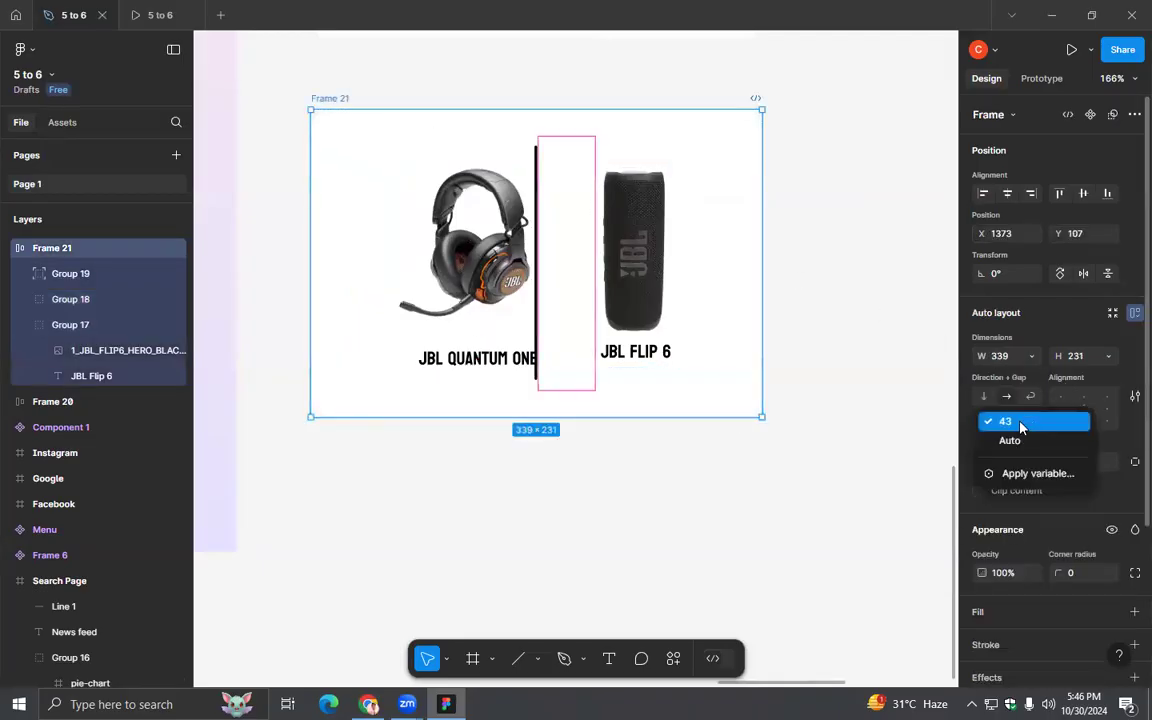
pyautogui.click(1013, 441)
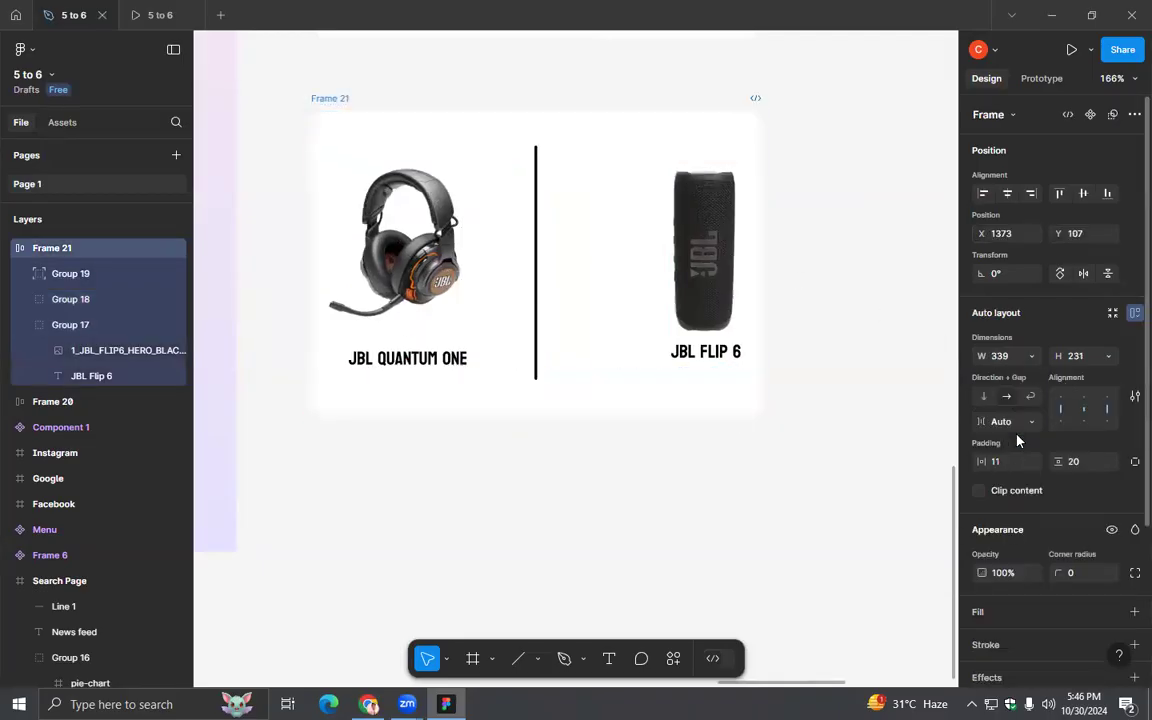
# - Try to move the JBL Flip 6 group closer to the divider line in Frame 21
pyautogui.click(689, 289)
pyautogui.moveTo(689, 289); pyautogui.dragTo(627, 295)
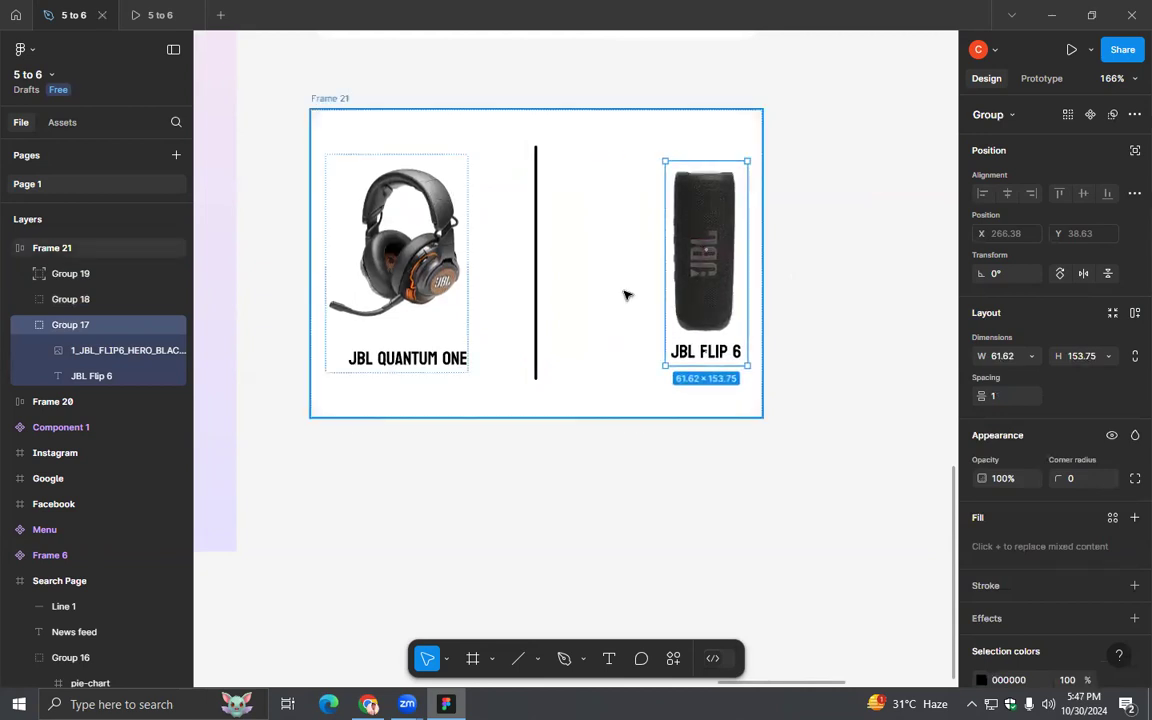
pyautogui.press('Left')
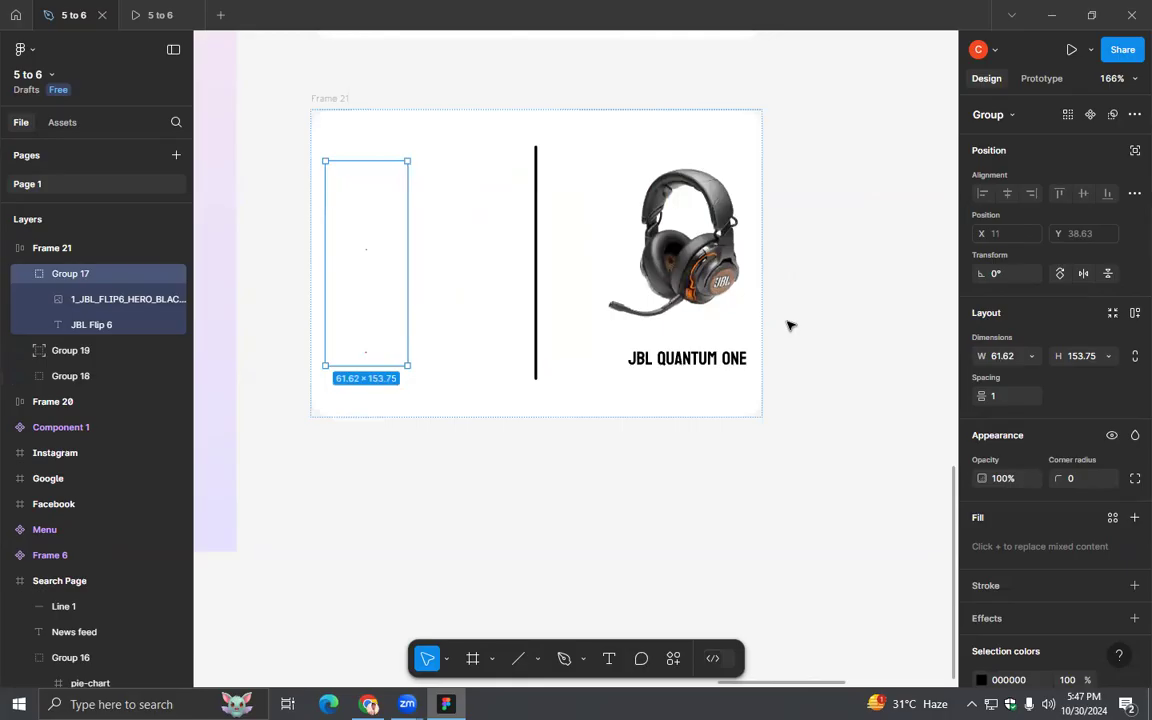
pyautogui.press('Right')
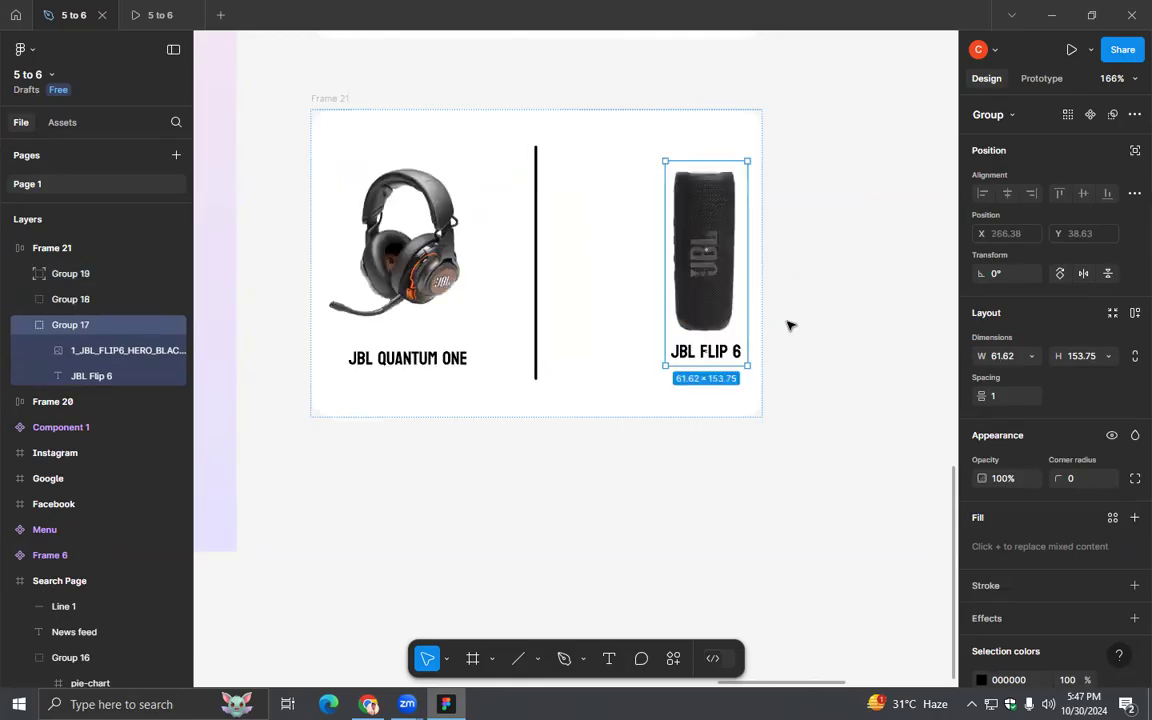
pyautogui.click(790, 325)
pyautogui.click(704, 298)
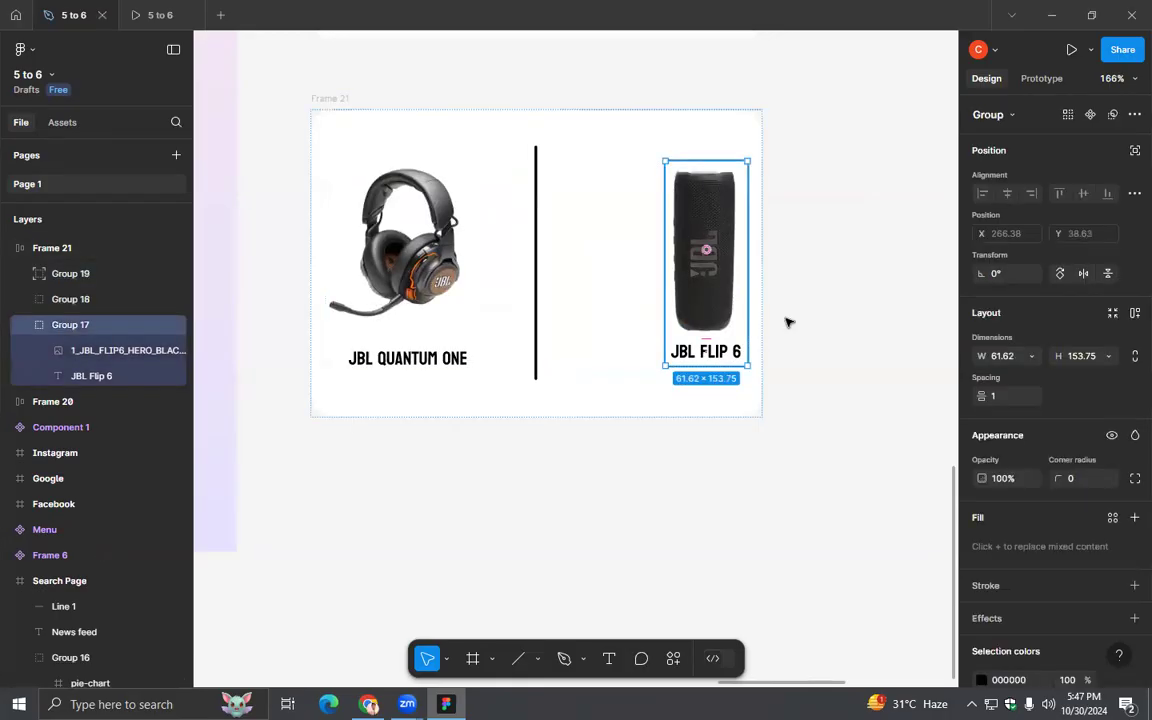
# - Switch to Chrome and go back from the JBL Flip 6 page to the Speakers listing
pyautogui.scroll(-1, 820, 450)
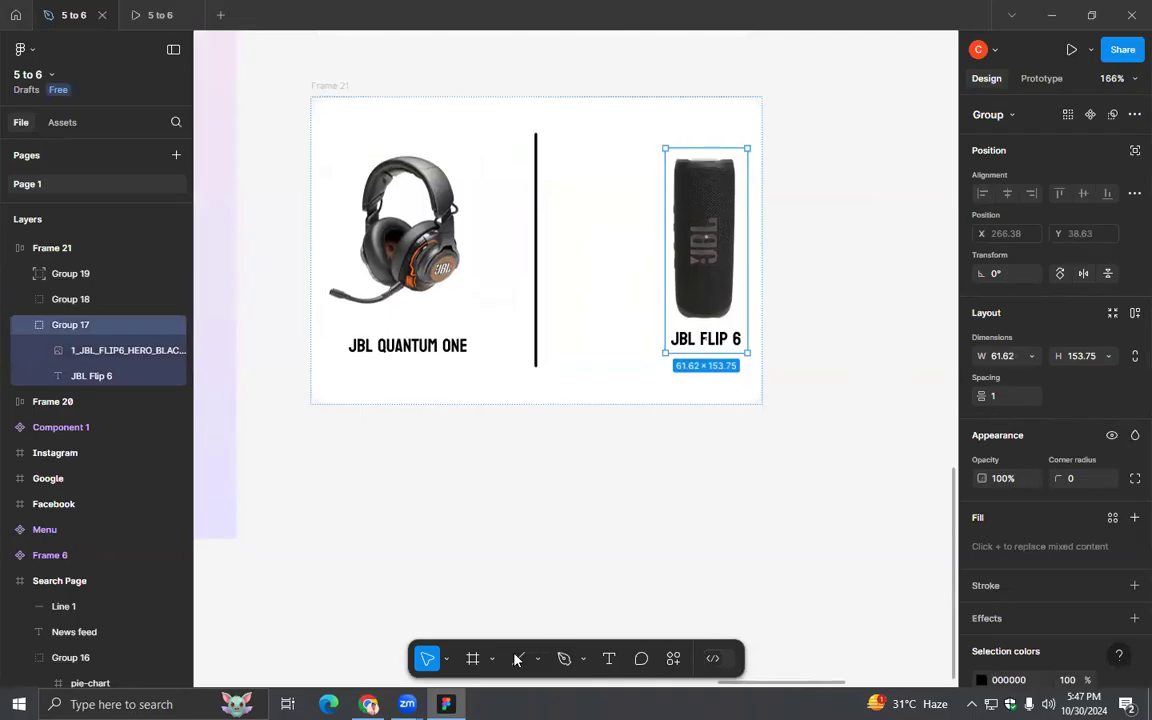
pyautogui.click(369, 704)
pyautogui.click(18, 50)
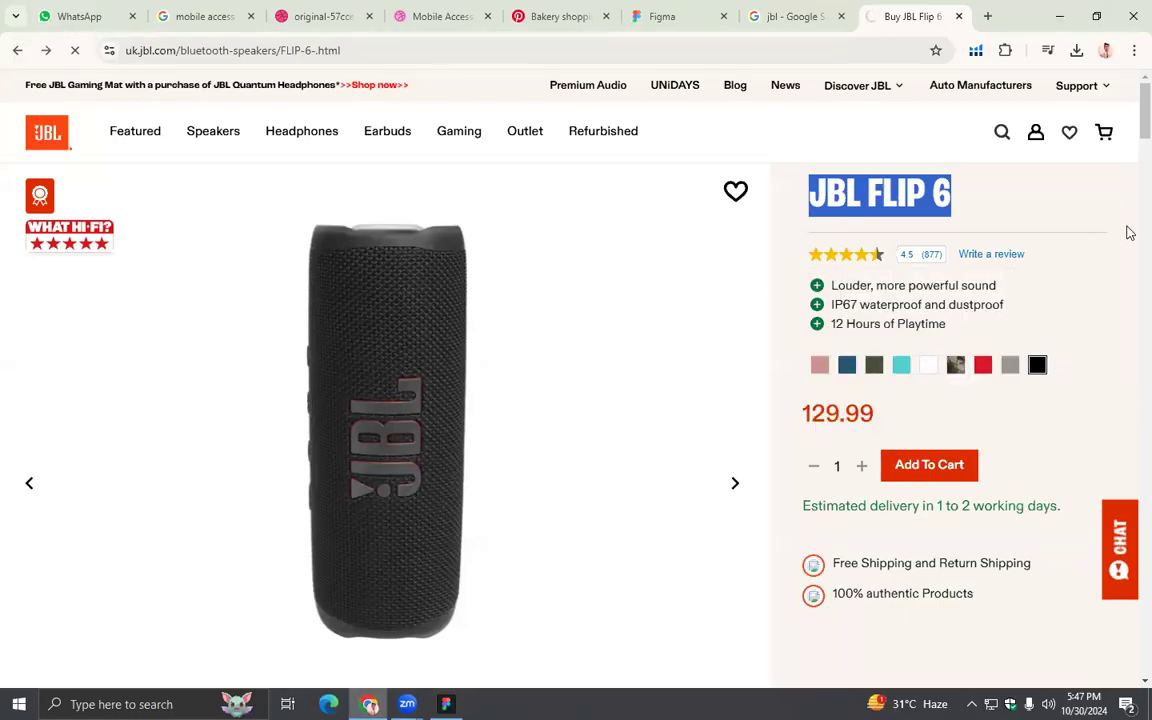
pyautogui.scroll(-6, 922, 304)
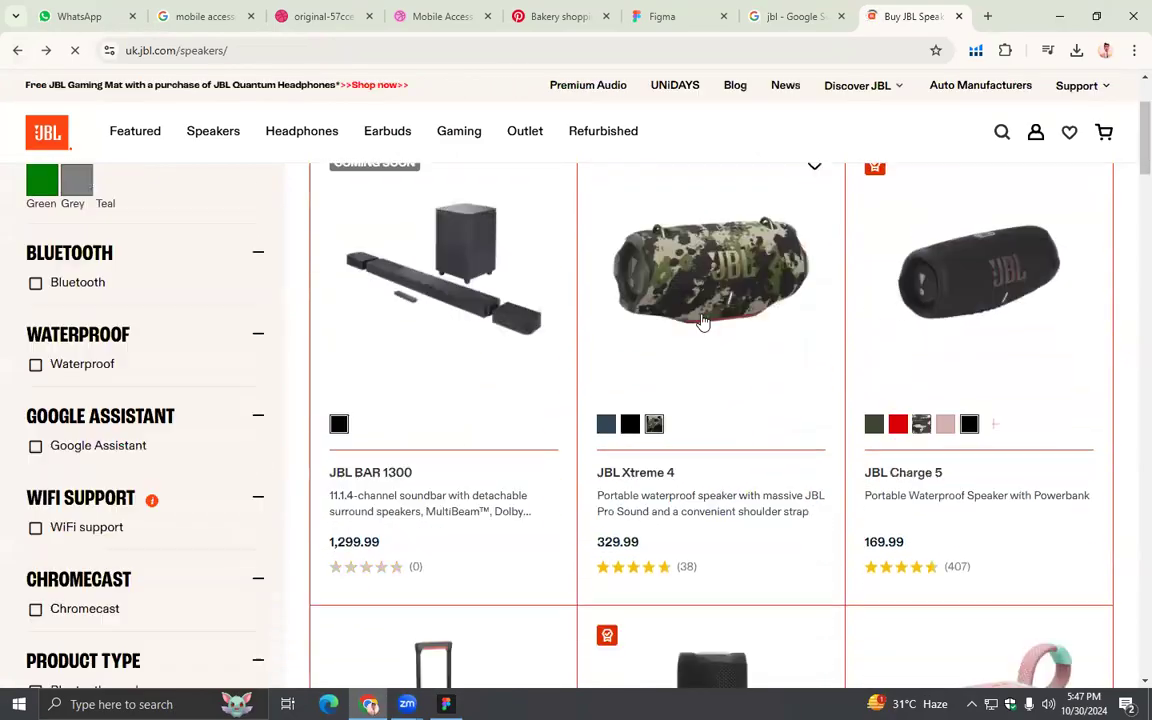
# - Open the JBL Xtreme 4 product page and try to save its camouflage speaker image
pyautogui.click(700, 321)
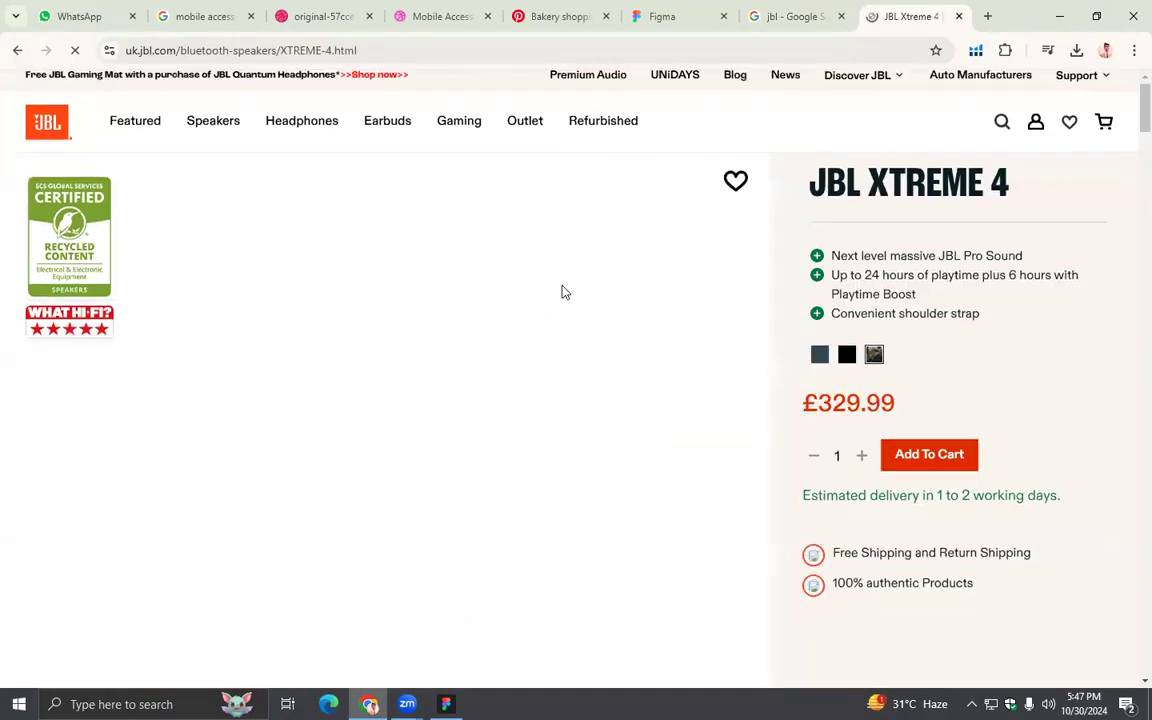
pyautogui.scroll(-5, 562, 286)
pyautogui.scroll(4, 561, 284)
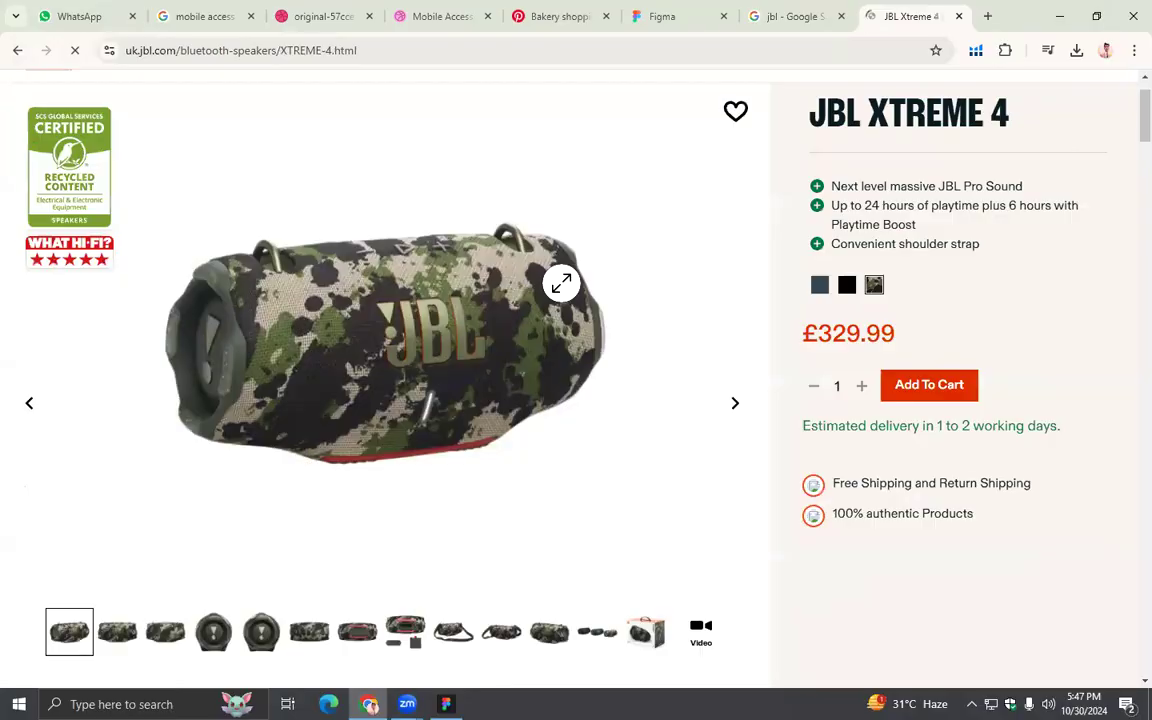
pyautogui.rightClick(400, 288)
pyautogui.click(440, 324)
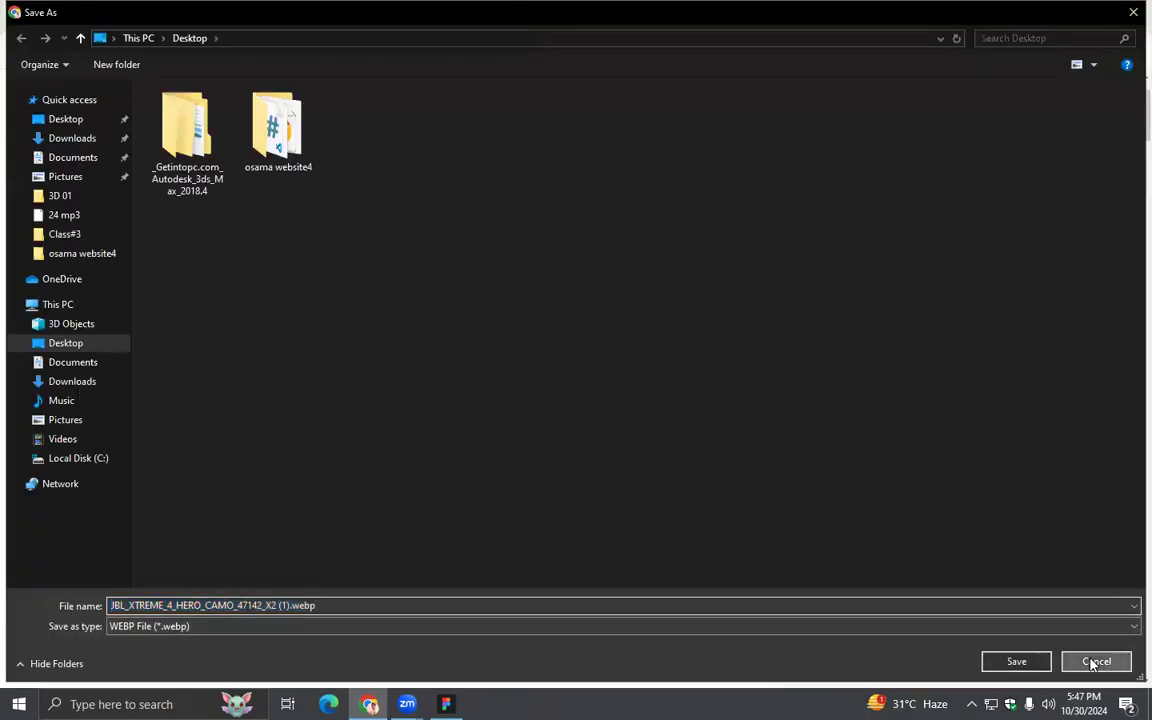
pyautogui.click(1094, 661)
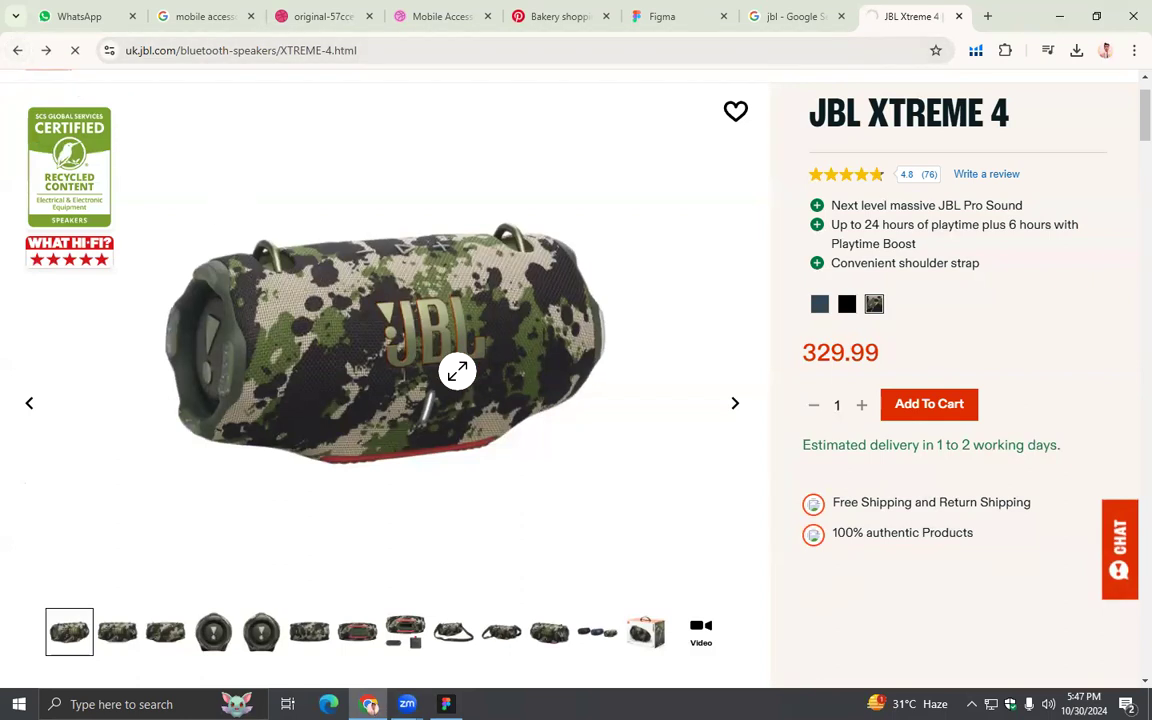
# - Return to the Speakers listing and open the JBL Clip 5 product page
pyautogui.hotkey('alt', 'Left')
pyautogui.scroll(-5, 550, 386)
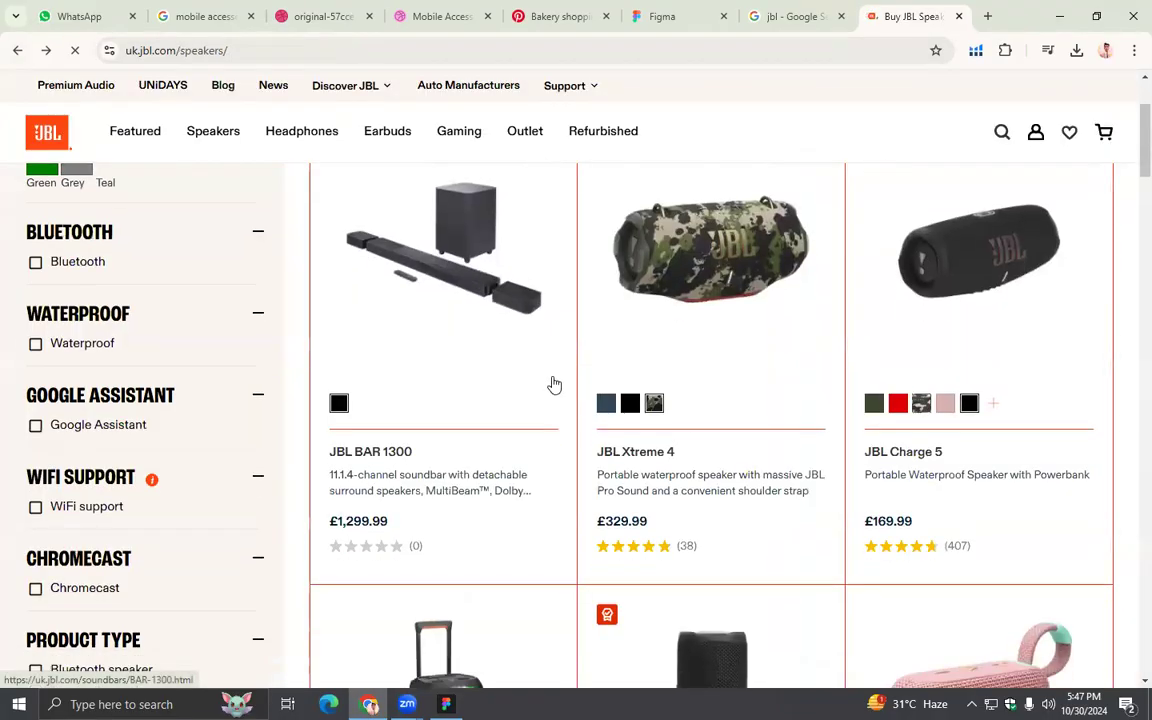
pyautogui.scroll(-5, 554, 385)
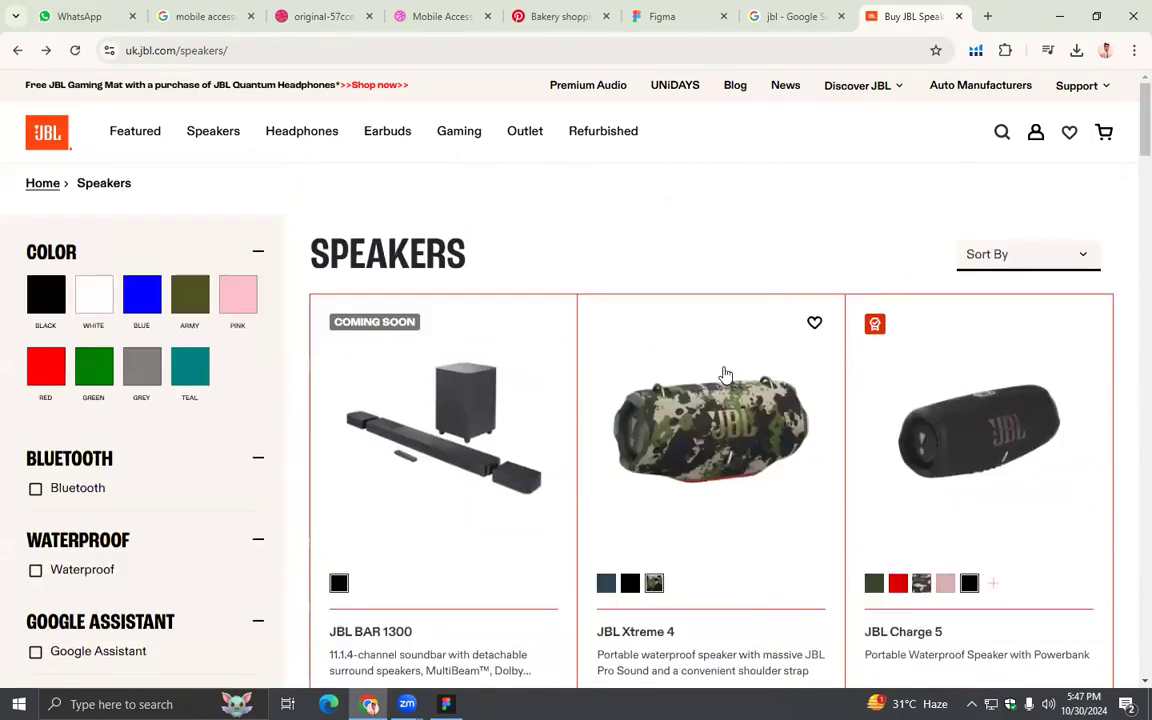
pyautogui.scroll(-8, 725, 380)
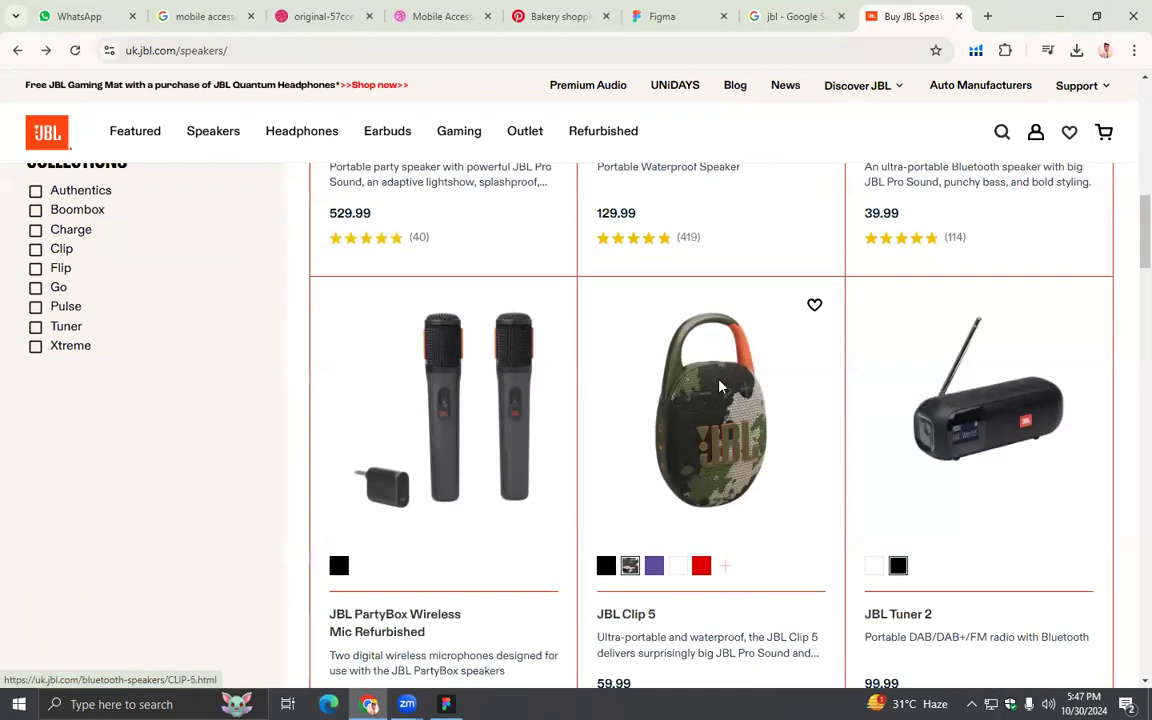
pyautogui.click(719, 386)
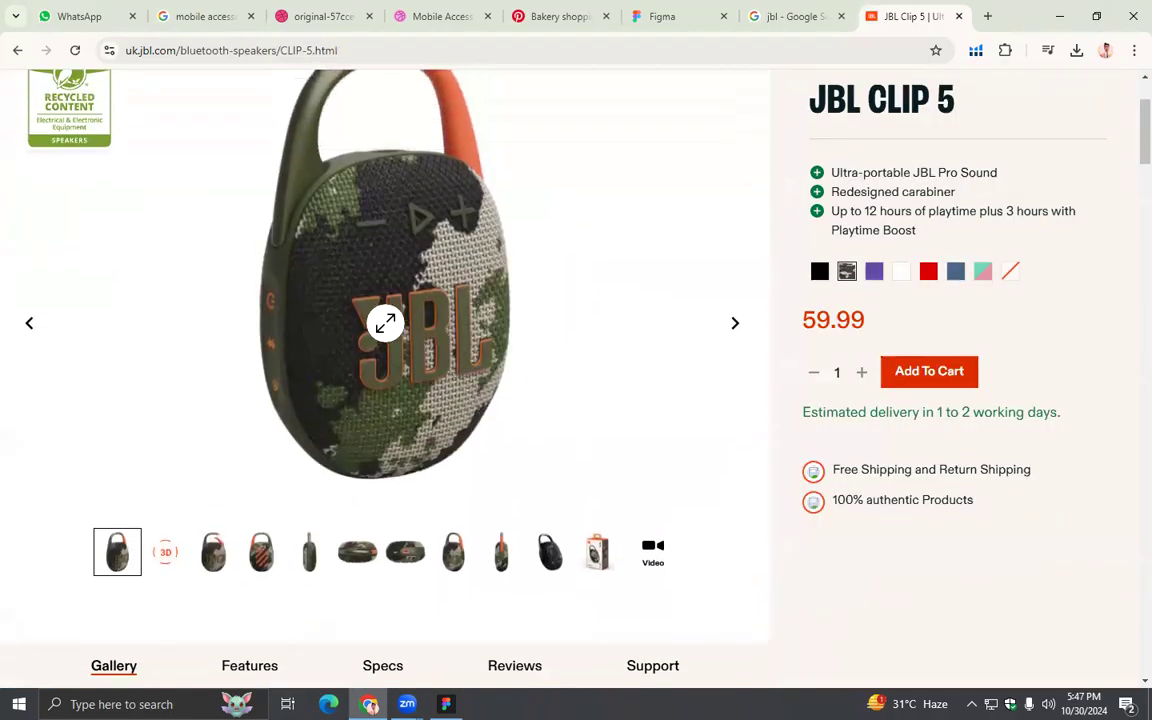
# - Try to save the main JBL Clip 5 hero image to the Desktop
pyautogui.rightClick(386, 324)
pyautogui.click(427, 369)
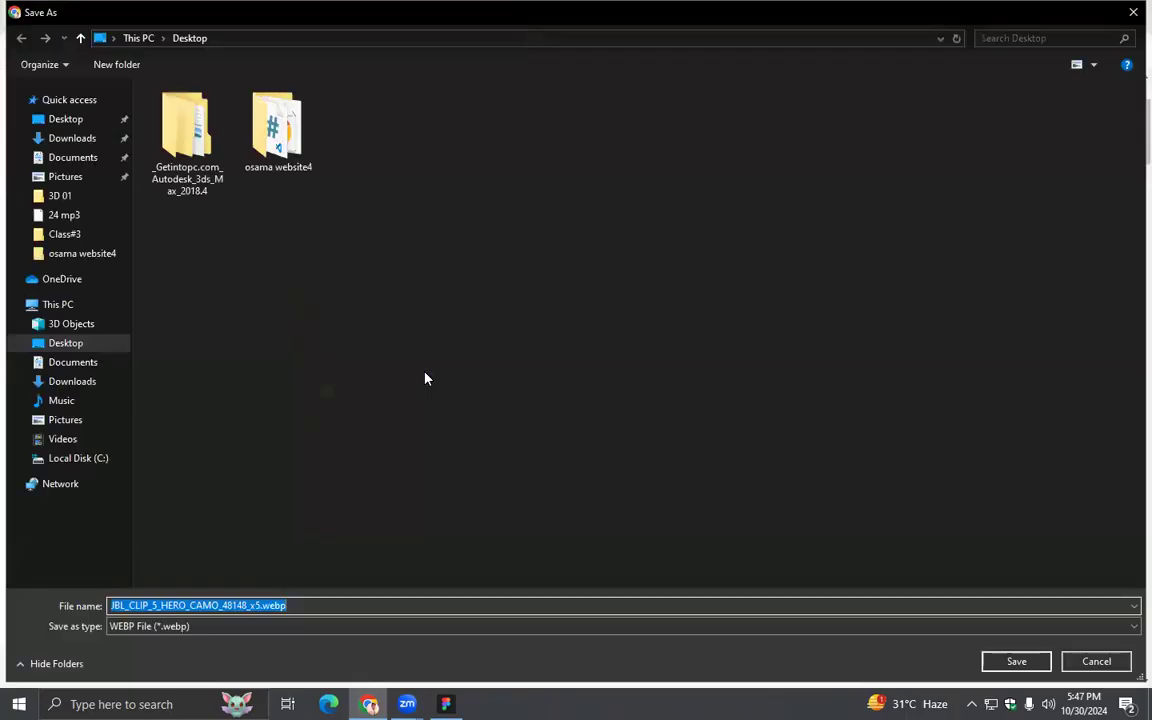
pyautogui.click(1016, 661)
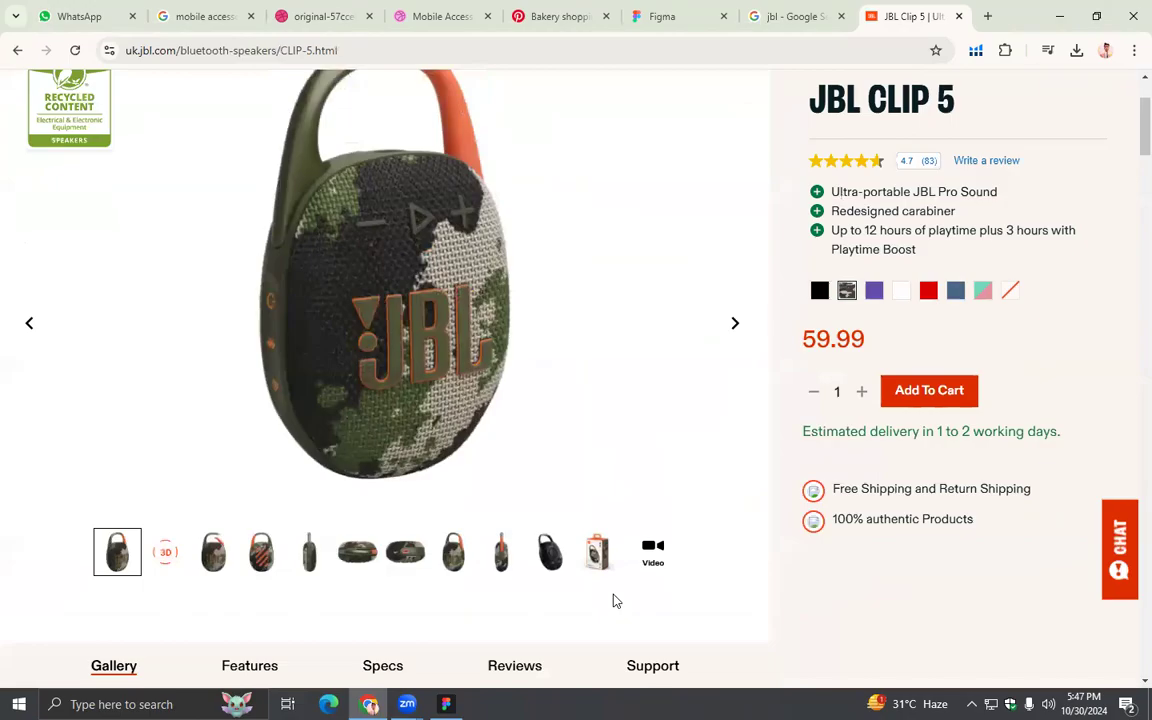
# - Show the left-angled JBL Clip 5 gallery image and save it to the Desktop as JBL_CLIP_5_3_4_LEFT_CAMO_48400_x1.png
pyautogui.click(453, 552)
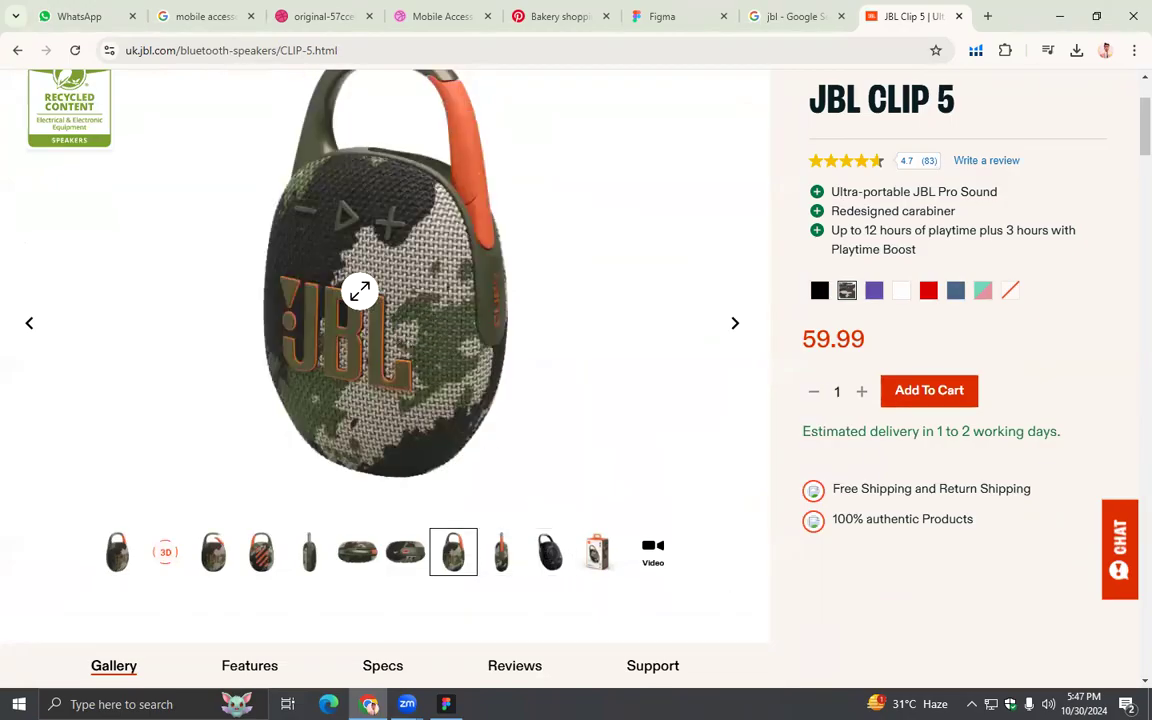
pyautogui.rightClick(360, 291)
pyautogui.click(410, 338)
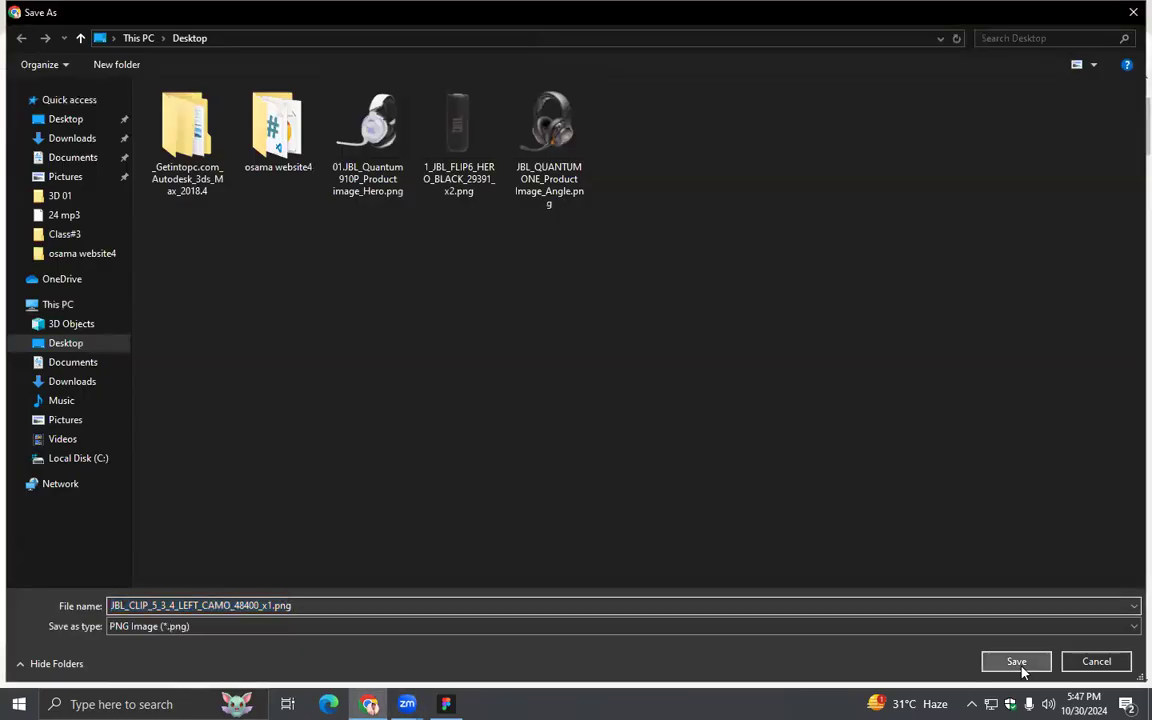
pyautogui.click(1017, 664)
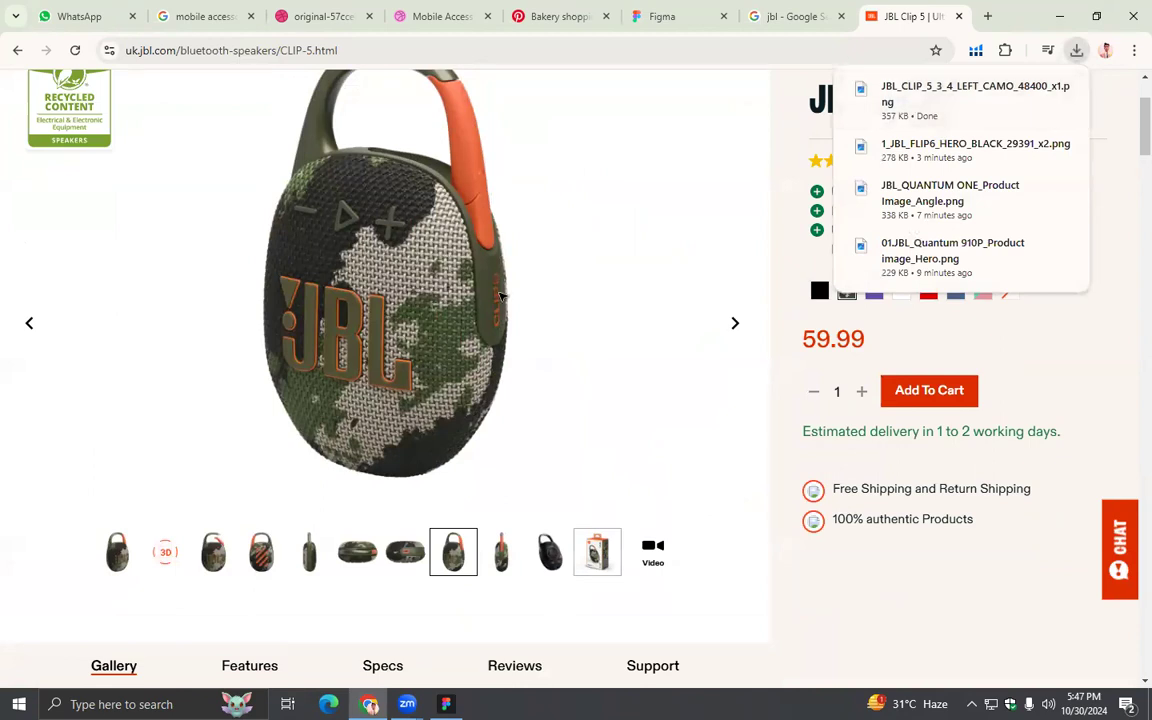
# - Bring the saved JBL Clip 5 image from the desktop onto the Figma canvas
pyautogui.hotkey('alt', 'Tab')
pyautogui.click(1051, 15)
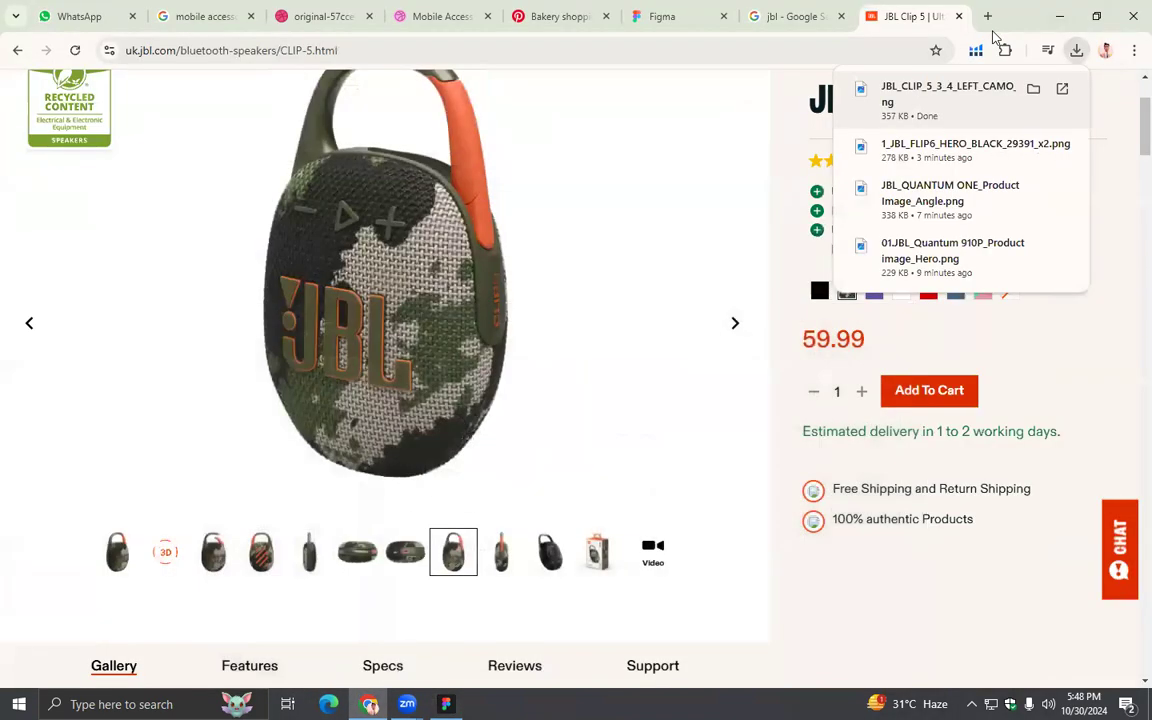
pyautogui.click(1054, 15)
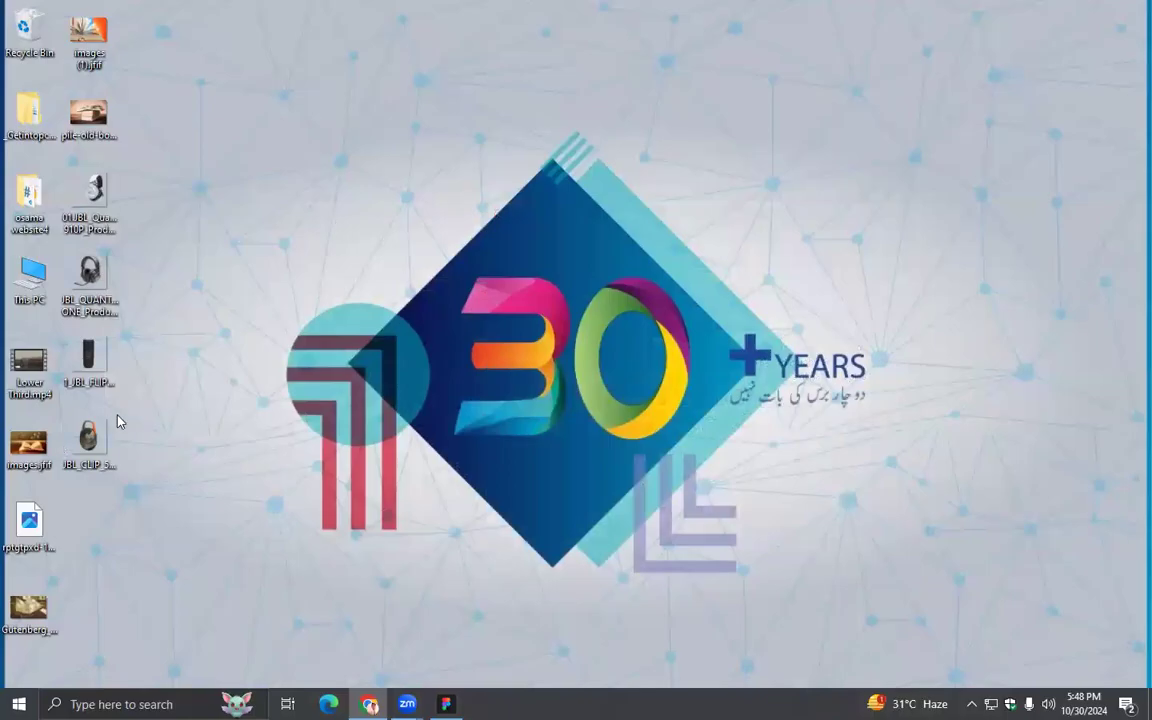
pyautogui.moveTo(529, 587); pyautogui.dragTo(706, 524)
pyautogui.scroll(-5, 650, 332)
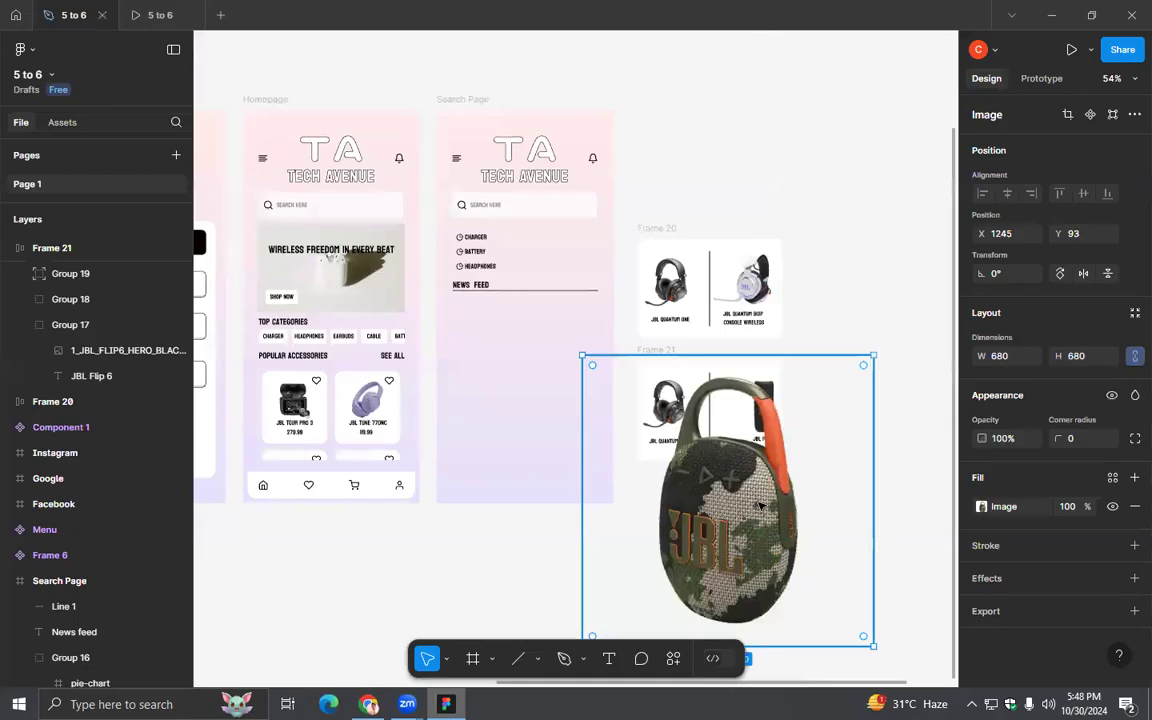
# - Scale the JBL Clip 5 image down to about 220 × 220 and place it beside Frames 20 and 21
pyautogui.moveTo(650, 330); pyautogui.dragTo(644, 308)
pyautogui.moveTo(763, 472); pyautogui.dragTo(664, 374)
pyautogui.moveTo(663, 318); pyautogui.dragTo(723, 270)
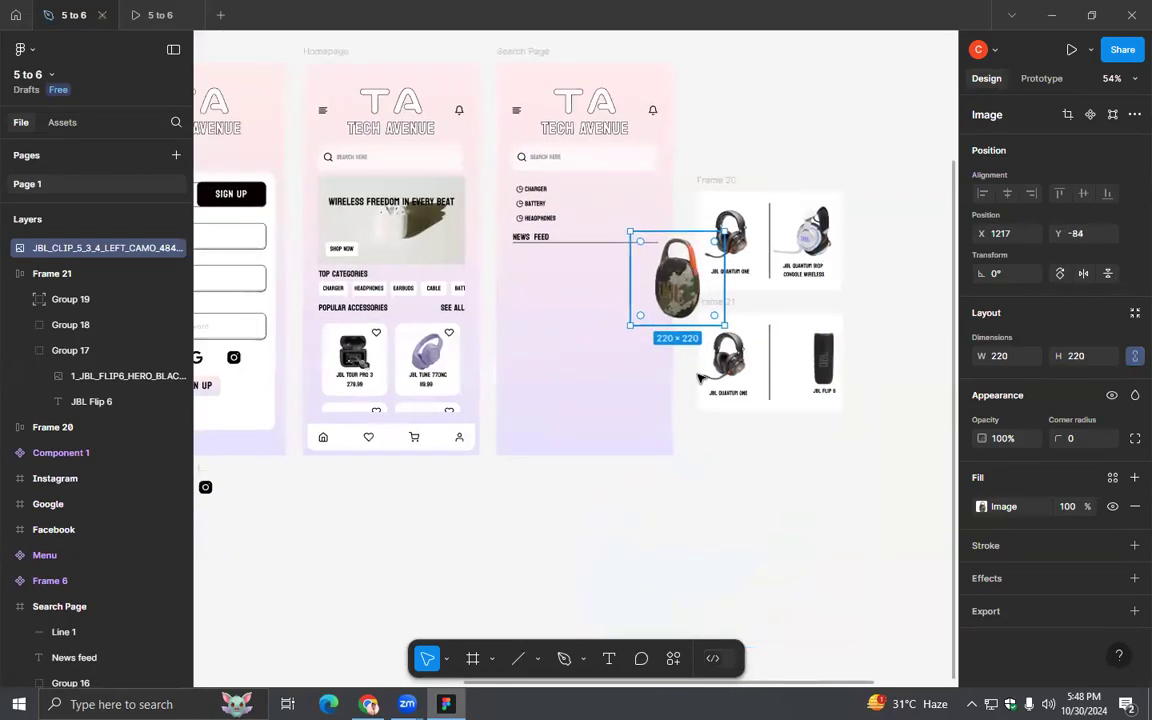
# - Change the JBL Clip 5 image fill to Crop and trim its sides and bottom to about 127 × 210
pyautogui.scroll(4, 700, 379)
pyautogui.moveTo(660, 464); pyautogui.dragTo(532, 602)
pyautogui.doubleClick(547, 305)
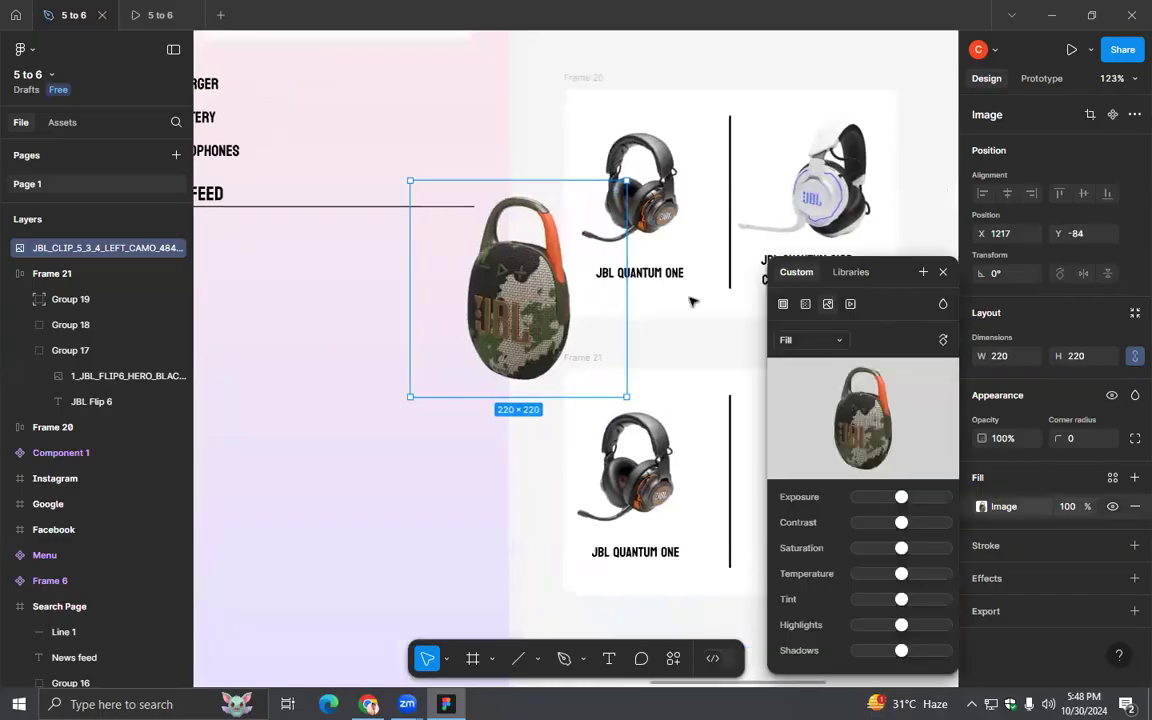
pyautogui.click(794, 332)
pyautogui.click(807, 378)
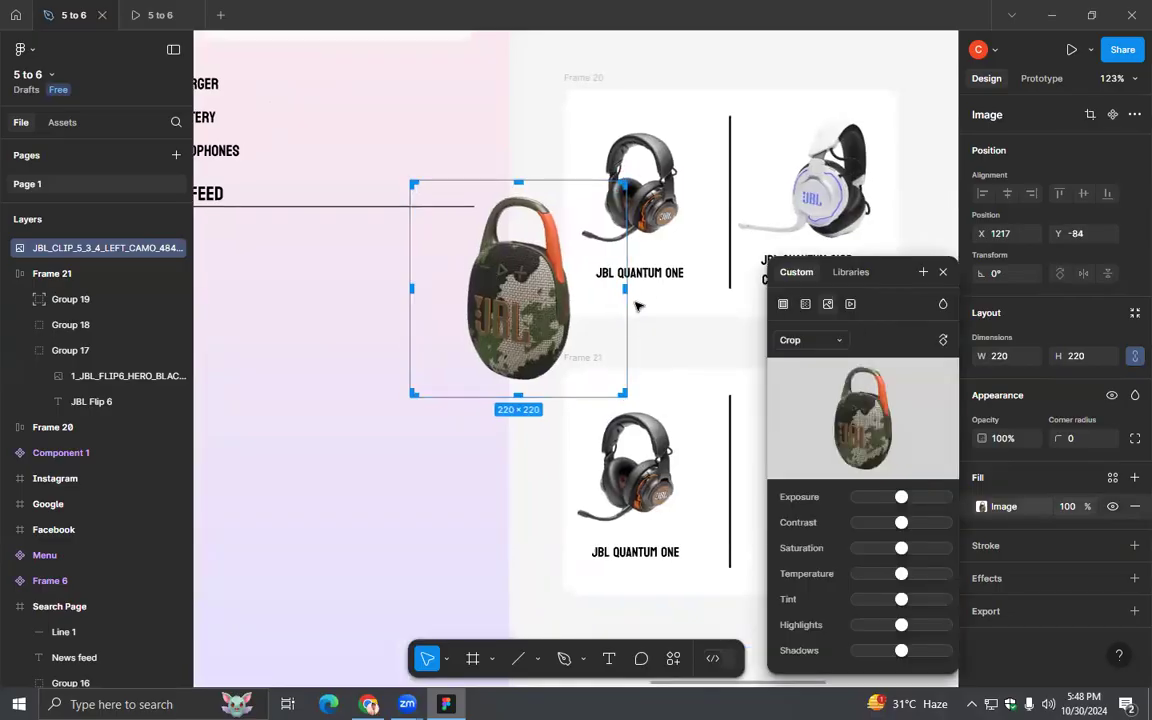
pyautogui.moveTo(625, 290); pyautogui.dragTo(584, 292)
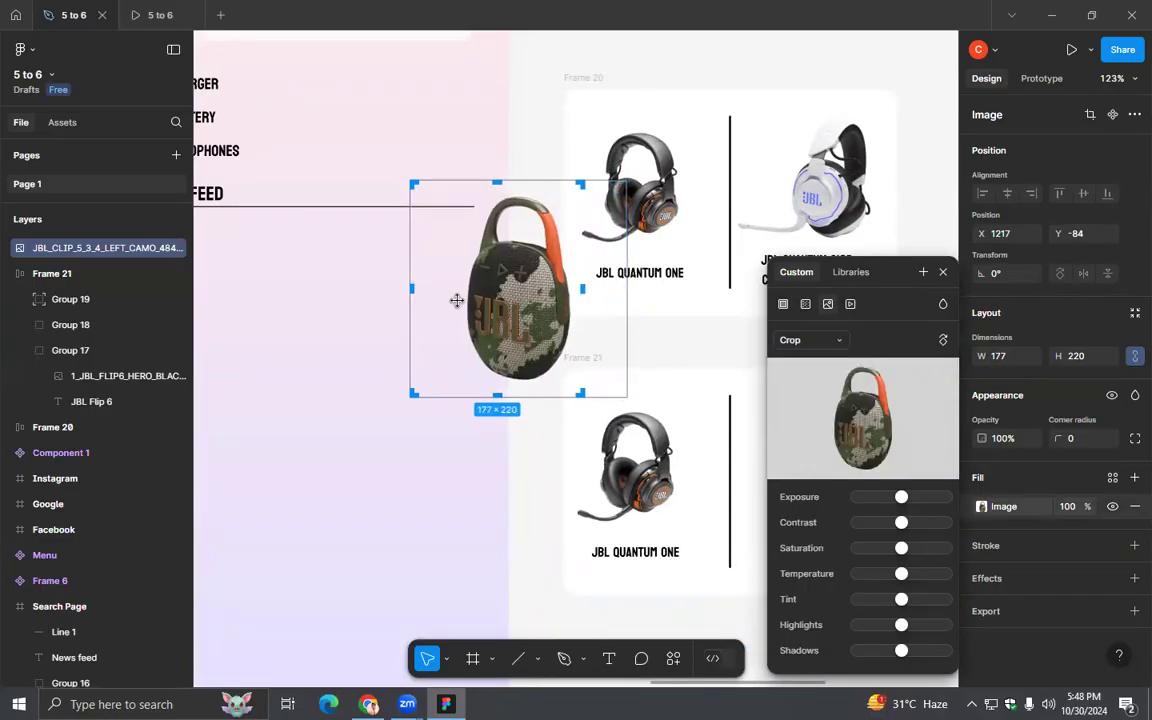
pyautogui.moveTo(407, 288); pyautogui.dragTo(458, 290)
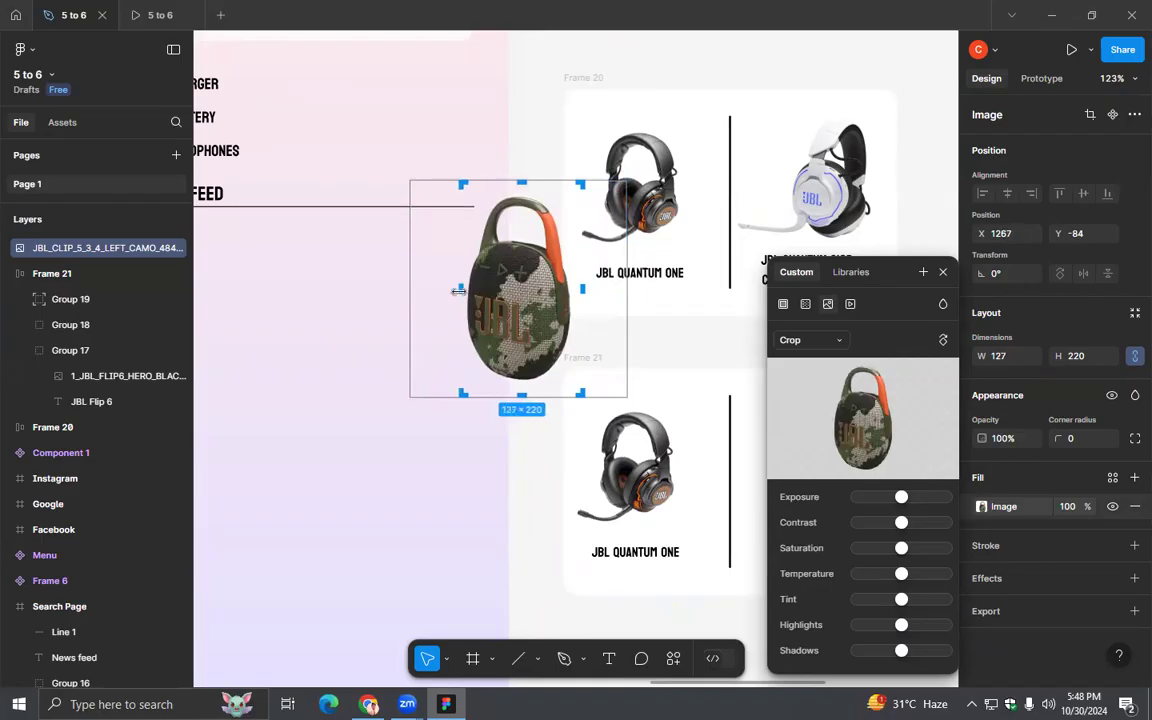
pyautogui.moveTo(524, 394); pyautogui.dragTo(521, 386)
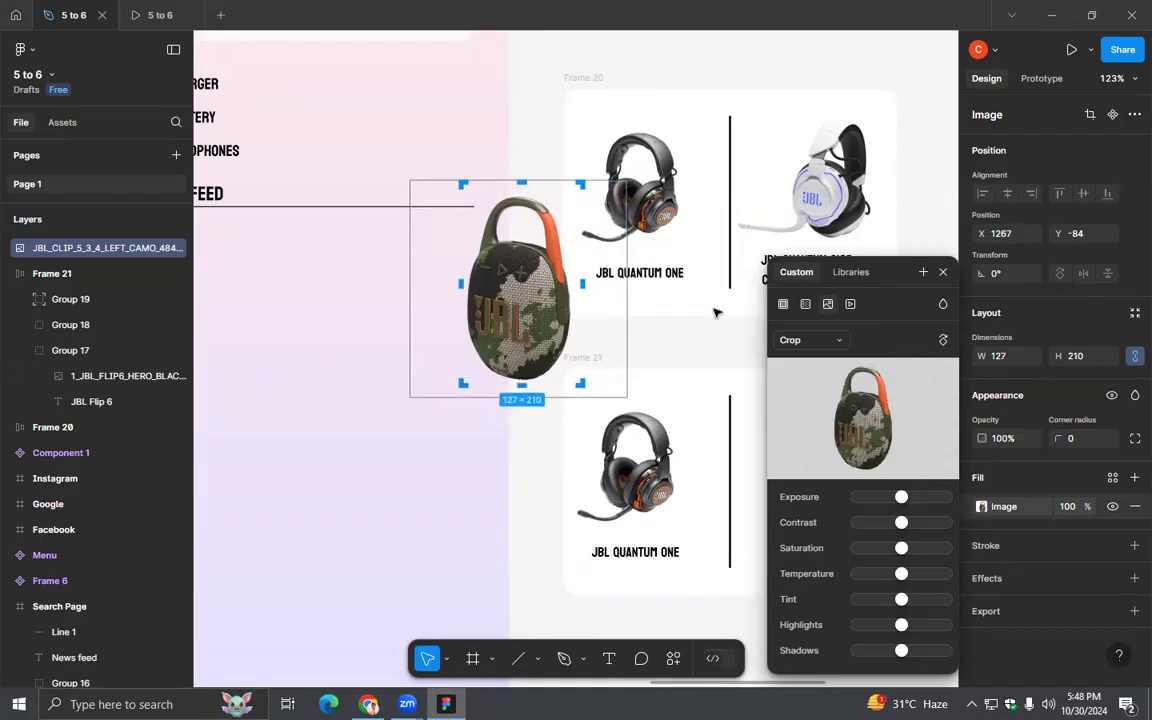
pyautogui.click(942, 271)
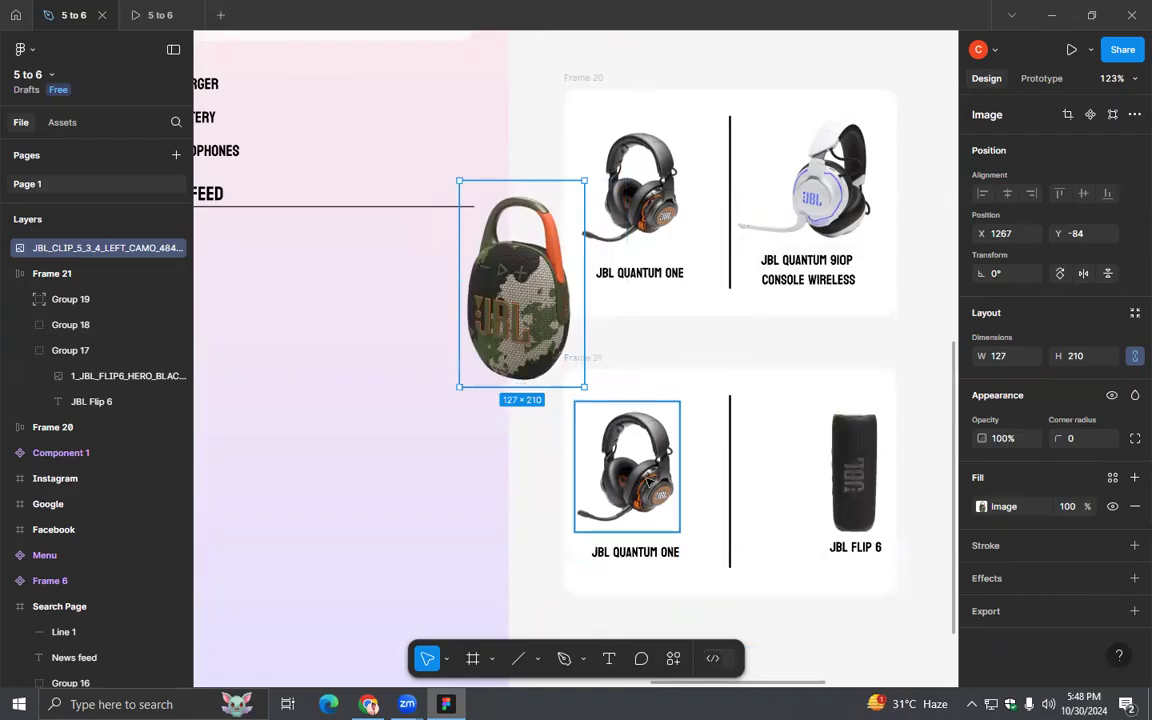
# - Delete the headset image above the JBL Quantum One label in Frame 21 and select the JBL Clip 5 image
pyautogui.keyDown('ctrl'); pyautogui.click(648, 483); pyautogui.keyUp('ctrl')
pyautogui.press('Delete')
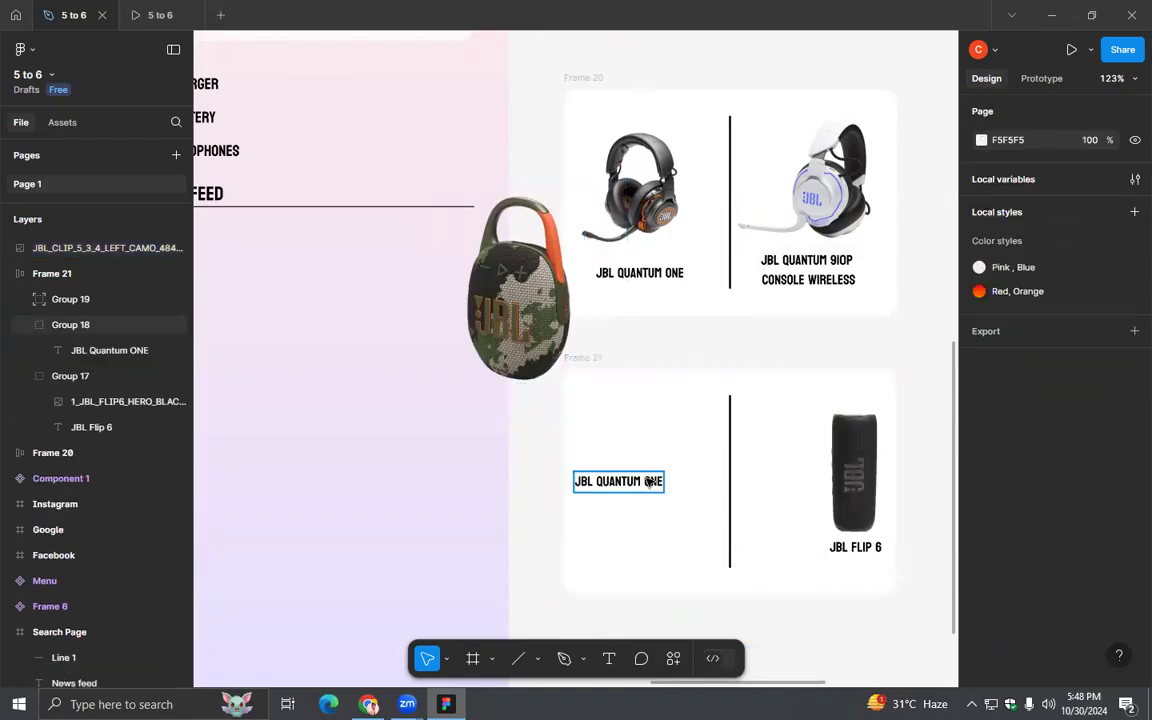
pyautogui.click(537, 318)
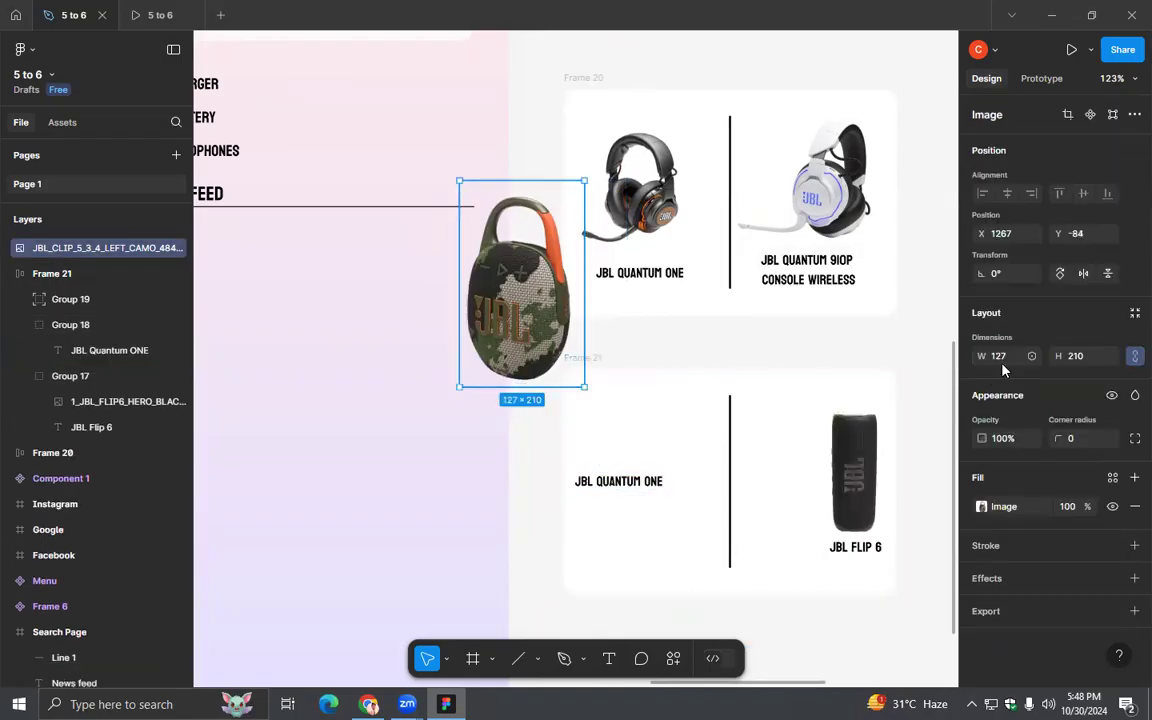
# - Resize the JBL Clip 5 image proportionally to a height of 133 and move it into Frame 21
pyautogui.click(1003, 364)
pyautogui.write('158')
pyautogui.press('Tab')
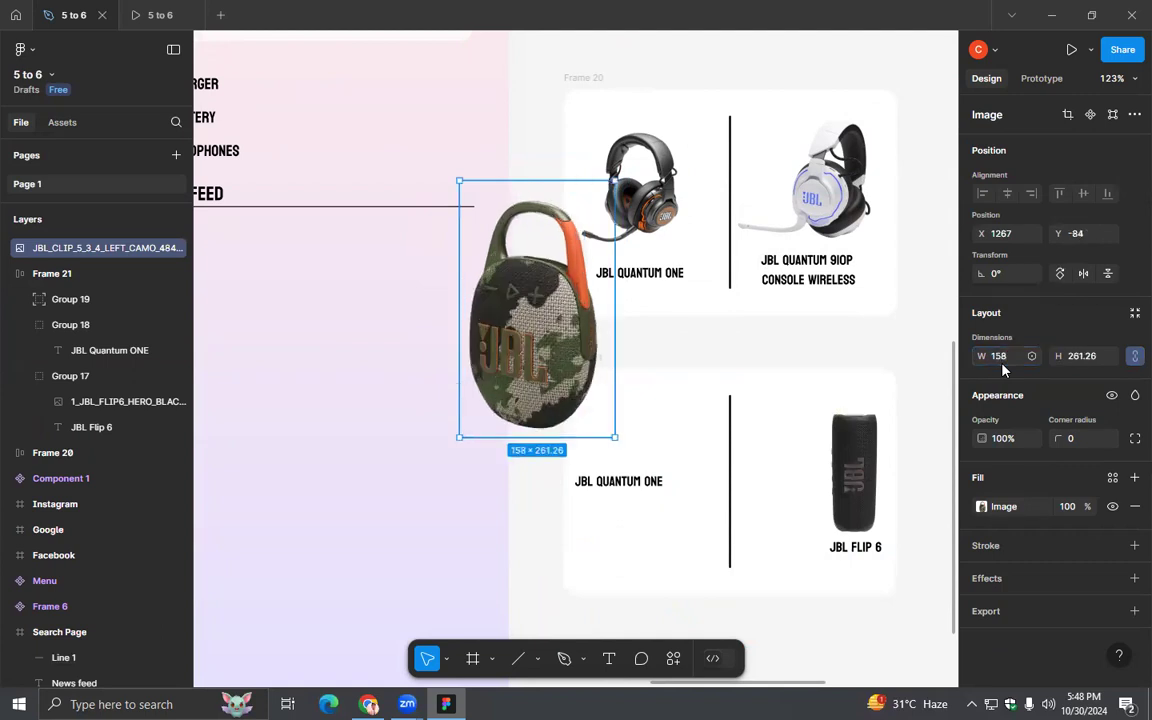
pyautogui.write('133')
pyautogui.press('Return')
pyautogui.moveTo(484, 268); pyautogui.dragTo(728, 503)
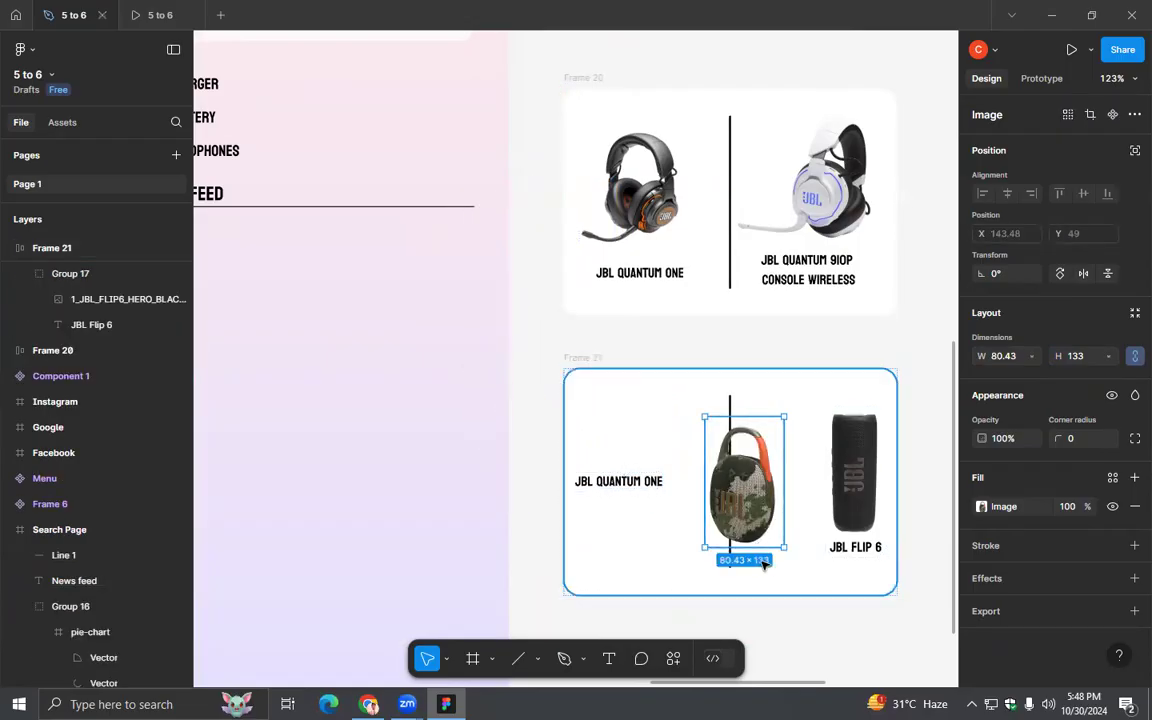
# - Nest the JBL Clip 5 image in Group 18 and position it directly above the JBL Quantum One label in Frame 21
pyautogui.keyDown('ctrl'); pyautogui.scroll(-2, 765, 580); pyautogui.keyUp('ctrl')
pyautogui.scroll(-4, 740, 500)
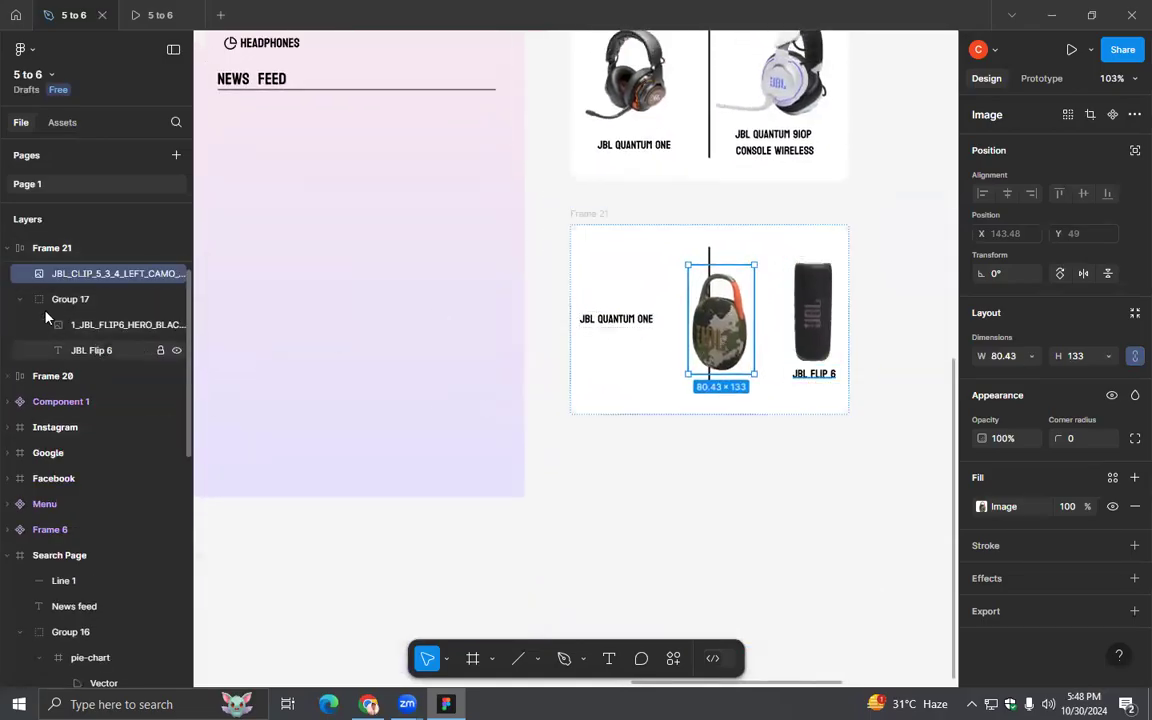
pyautogui.click(20, 300)
pyautogui.scroll(1, 55, 309)
pyautogui.moveTo(91, 348); pyautogui.dragTo(96, 318)
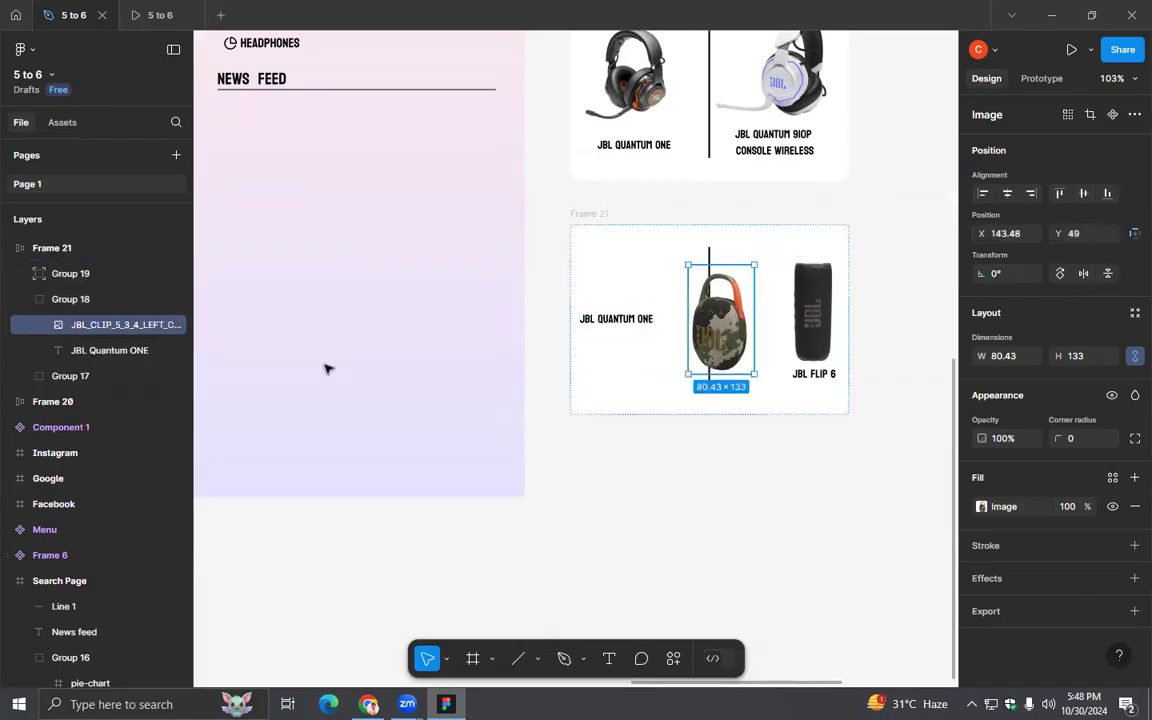
pyautogui.moveTo(705, 342); pyautogui.dragTo(600, 274)
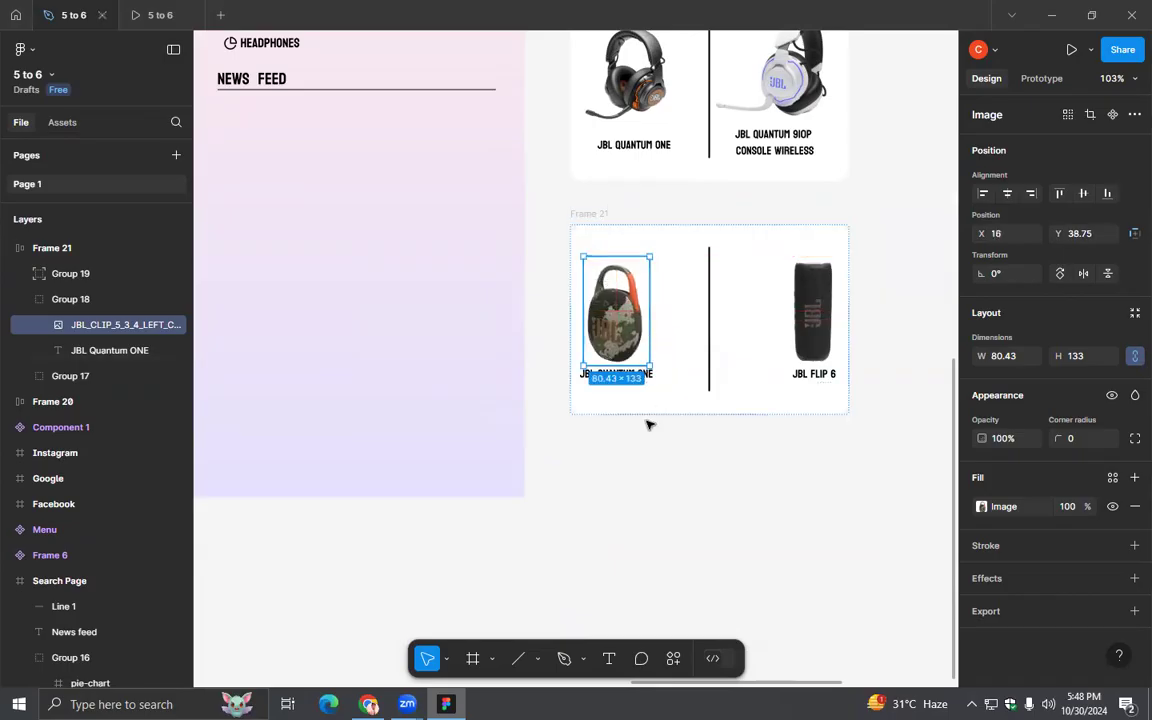
# - Widen the auto-layout gap between the two speaker groups in Frame 21 to 130
pyautogui.click(648, 424)
pyautogui.click(842, 342)
pyautogui.click(1030, 428)
pyautogui.click(1005, 405)
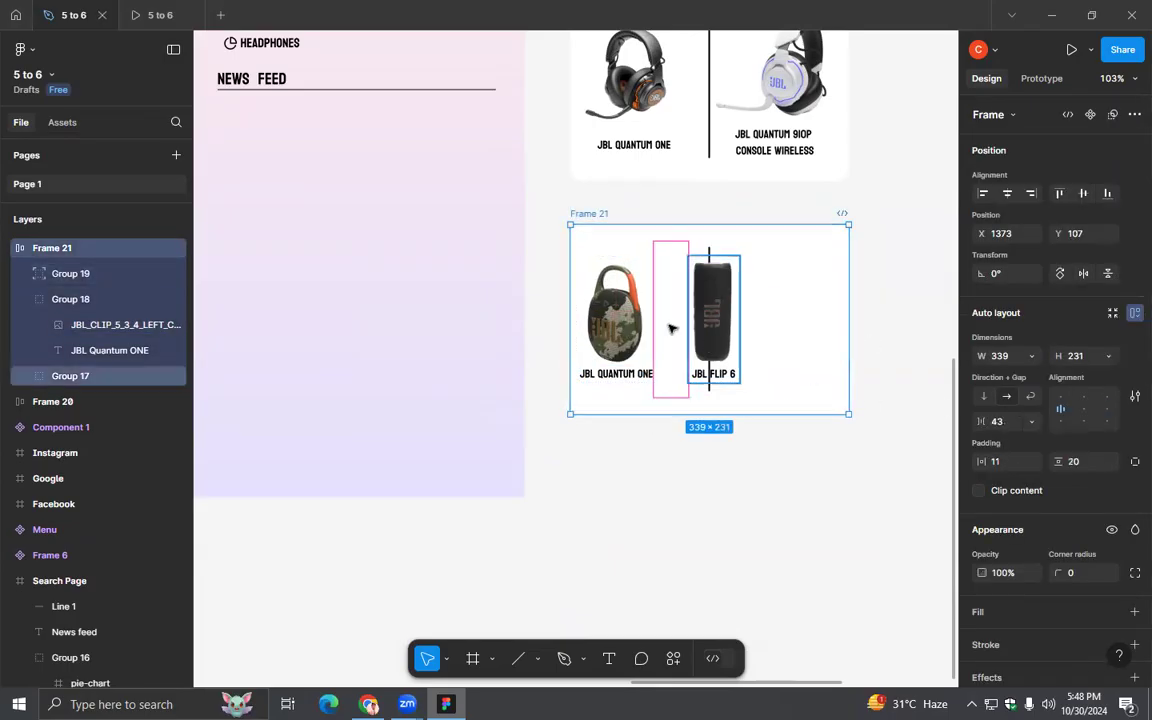
pyautogui.click(704, 324)
pyautogui.click(589, 217)
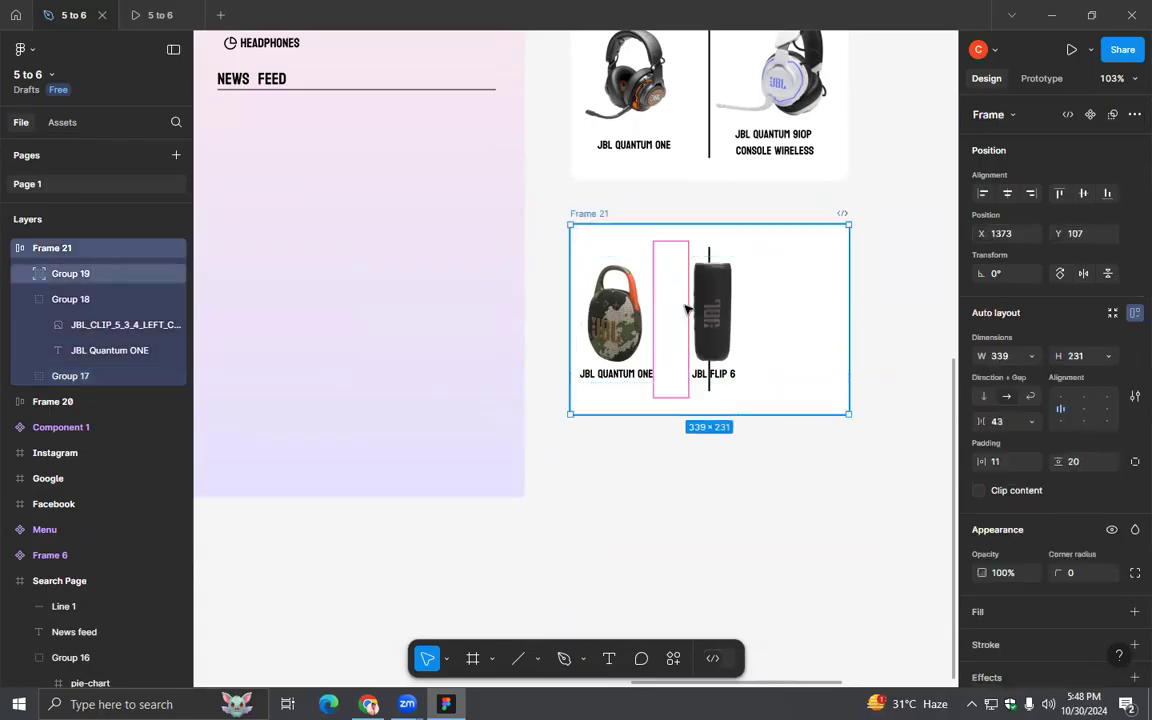
pyautogui.moveTo(670, 317); pyautogui.dragTo(706, 319)
pyautogui.click(583, 297)
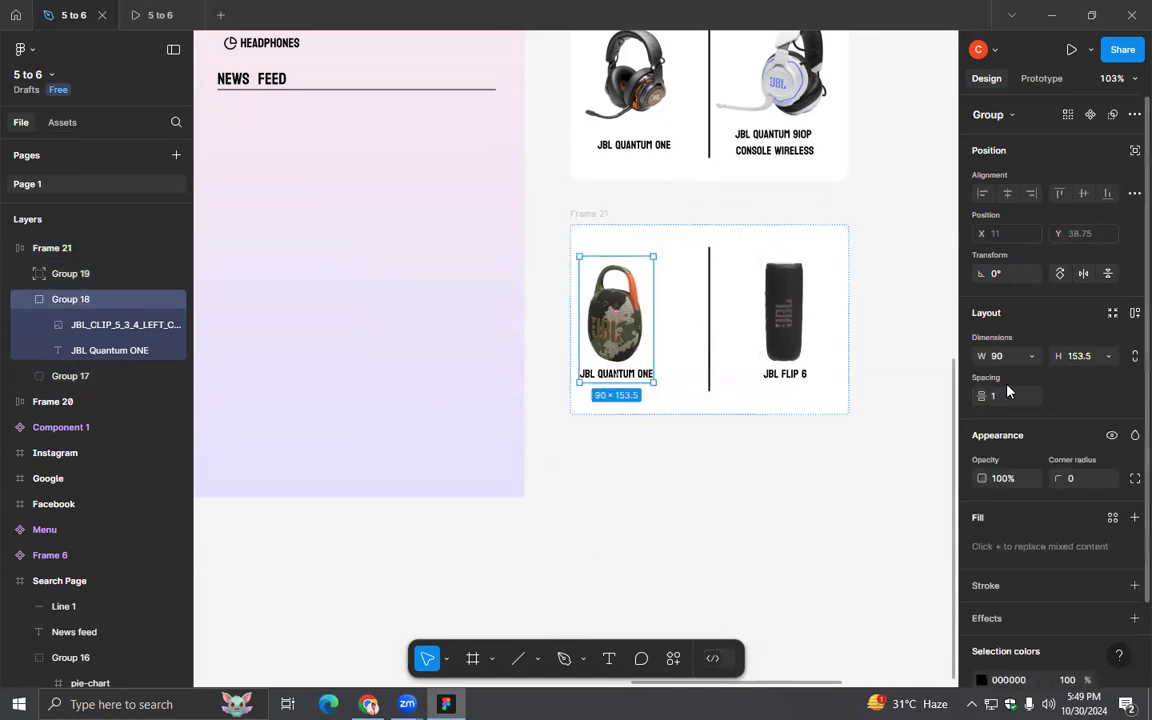
# - Set Frame 21's horizontal auto-layout padding to 28
pyautogui.click(604, 216)
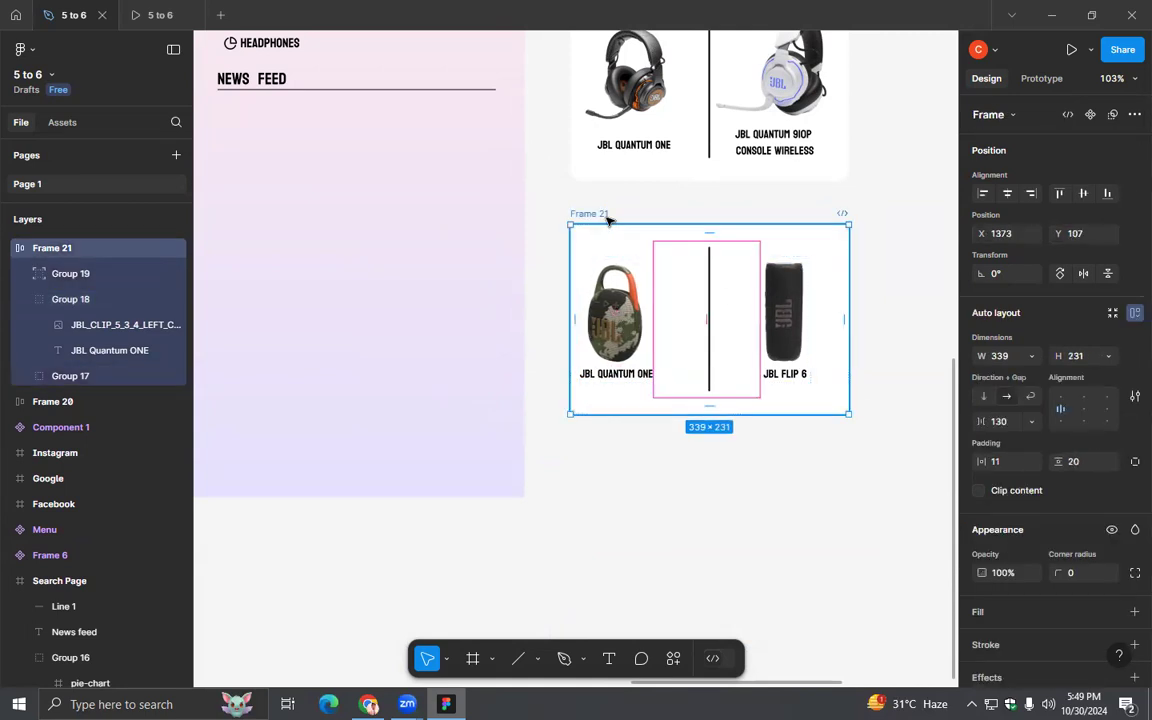
pyautogui.click(1000, 463)
pyautogui.write('13')
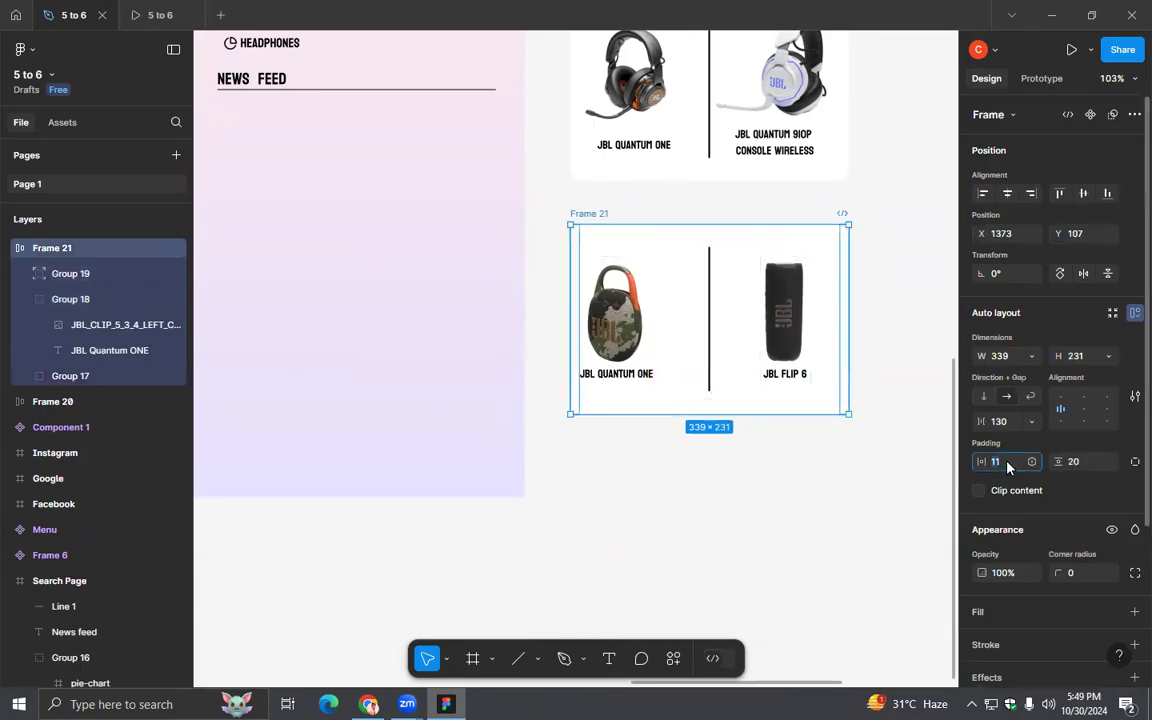
pyautogui.press('Return')
pyautogui.press('Up')
pyautogui.press('Up')
pyautogui.press('Up')
pyautogui.press('Up')
pyautogui.press('Up')
pyautogui.press('Up')
pyautogui.press('Up')
pyautogui.press('Up')
pyautogui.press('Up')
pyautogui.press('Up')
pyautogui.press('Up')
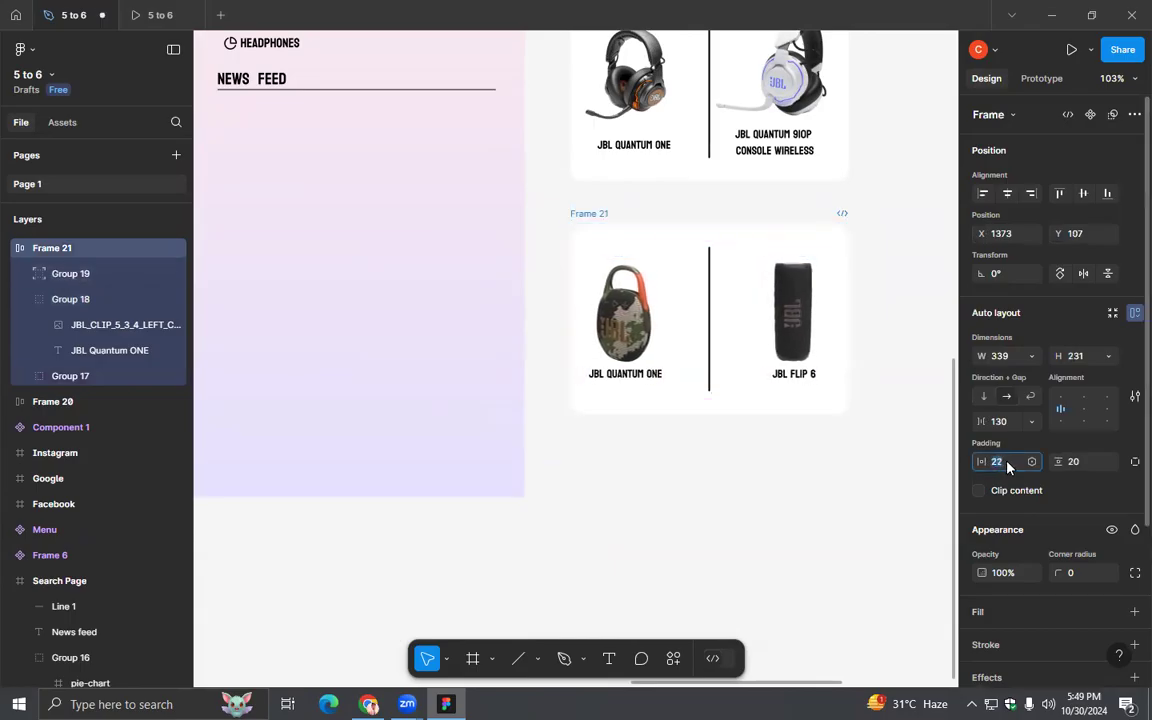
pyautogui.press('Up')
pyautogui.press('Up')
pyautogui.press('Up')
pyautogui.press('Up')
pyautogui.press('Tab')
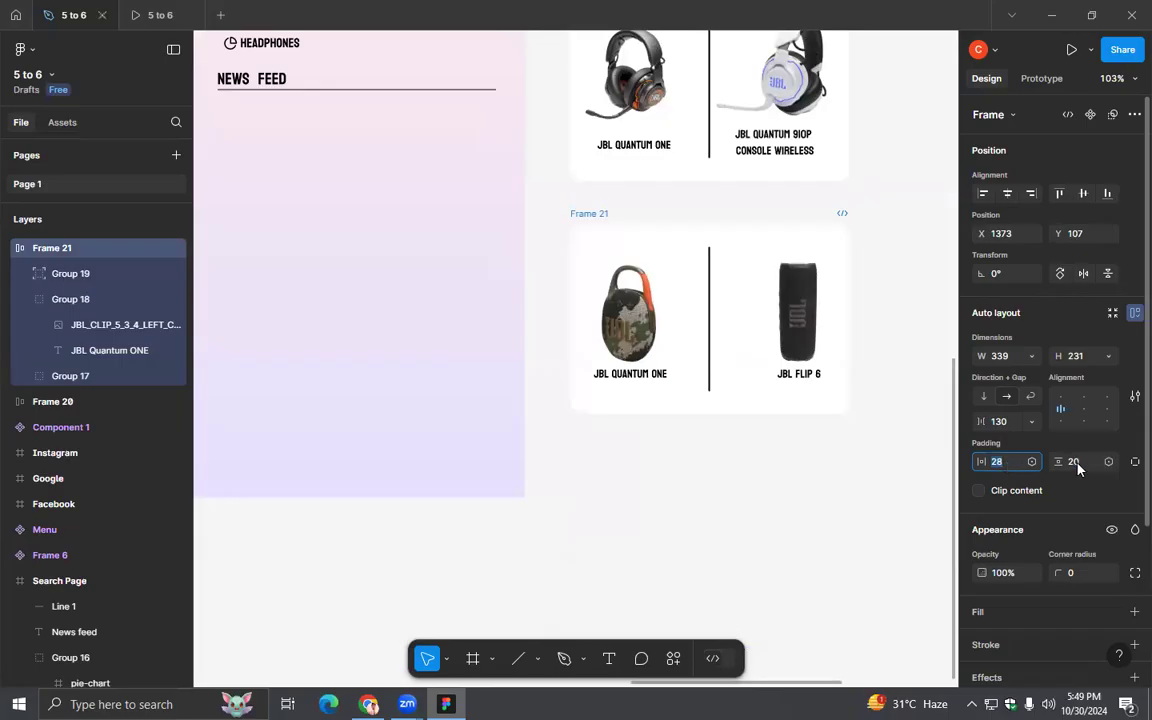
# - Reduce Frame 21's auto-layout gap to 111 and move the frame up close beneath Frame 20
pyautogui.press('Escape')
pyautogui.press('Escape')
pyautogui.click(798, 315)
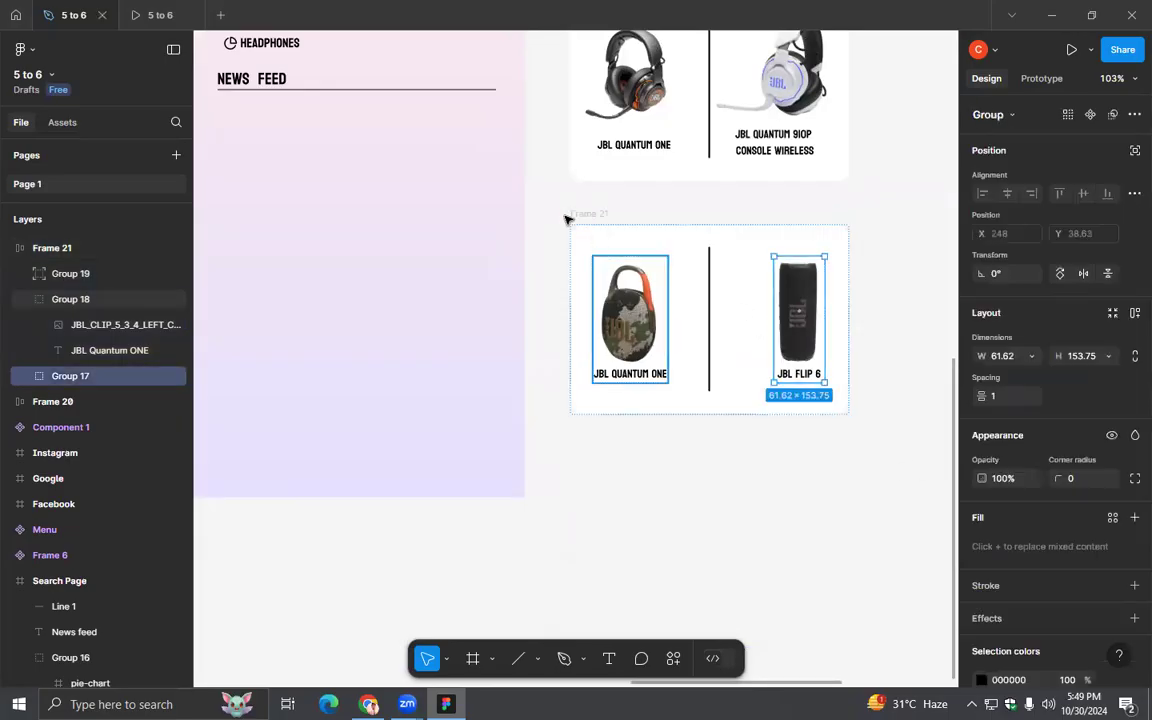
pyautogui.press('Escape')
pyautogui.click(1003, 424)
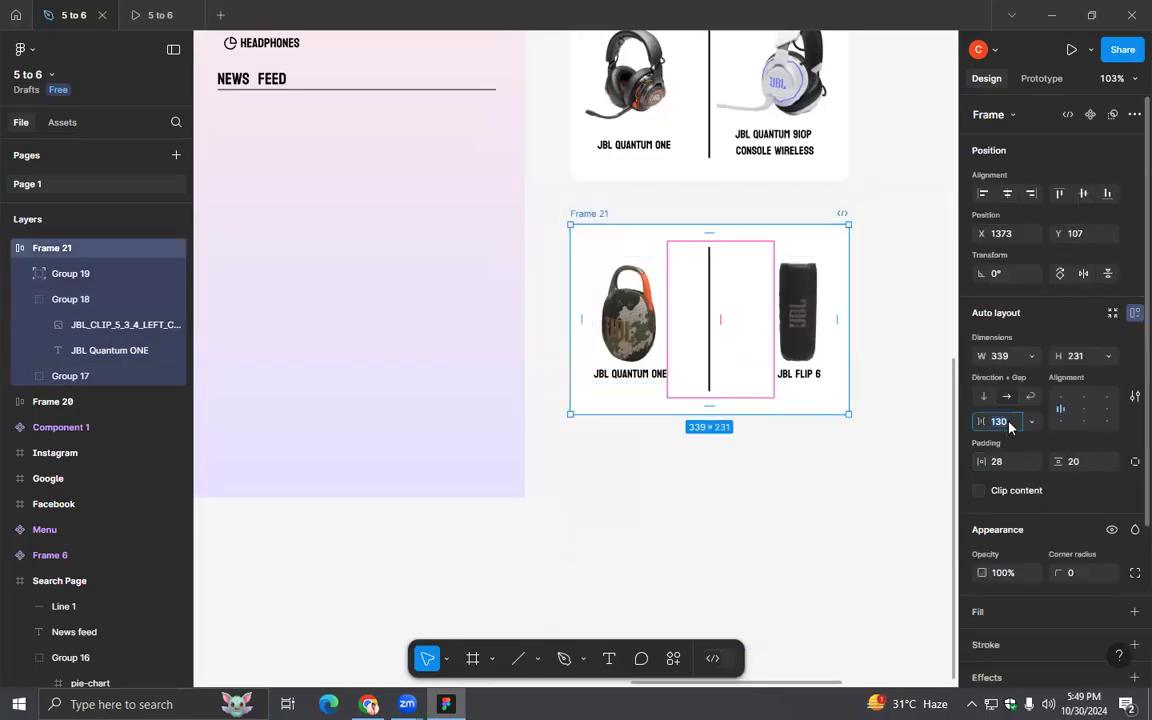
pyautogui.press('Down')
pyautogui.press('Down')
pyautogui.press('Down')
pyautogui.press('Down')
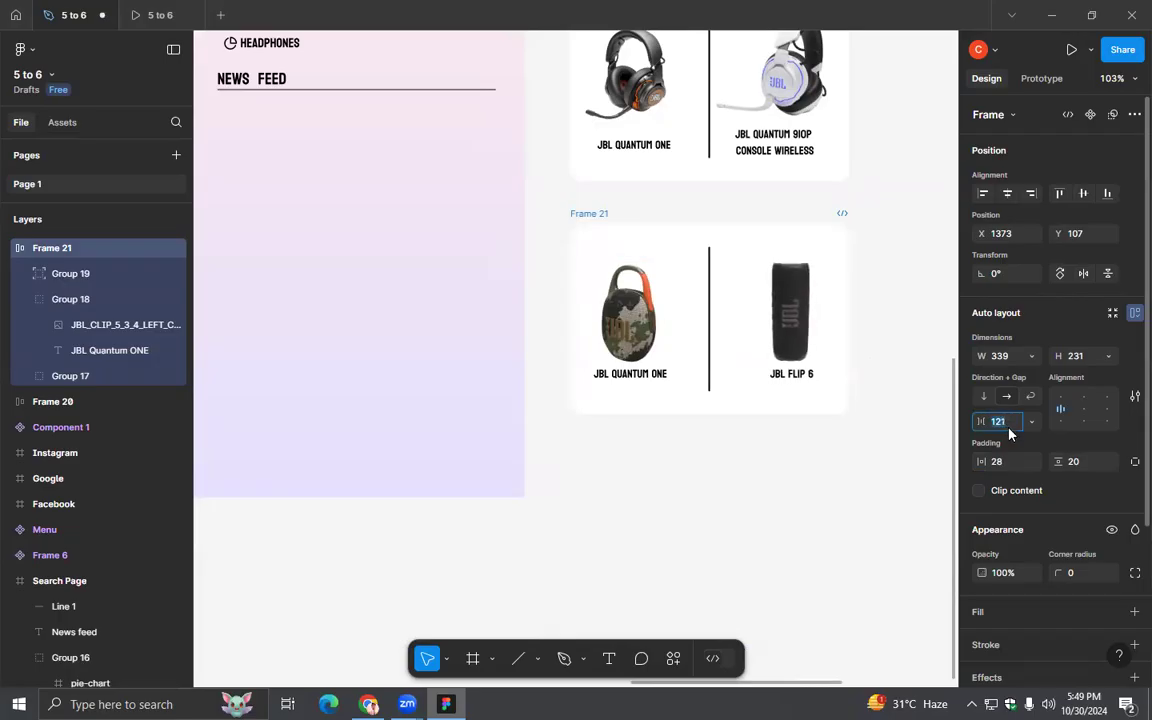
pyautogui.press('Down')
pyautogui.press('Down')
pyautogui.press('Down')
pyautogui.press('Down')
pyautogui.click(857, 495)
pyautogui.moveTo(598, 213); pyautogui.dragTo(594, 188)
pyautogui.click(771, 459)
pyautogui.keyDown('ctrl'); pyautogui.scroll(-5, 815, 486); pyautogui.keyUp('ctrl')
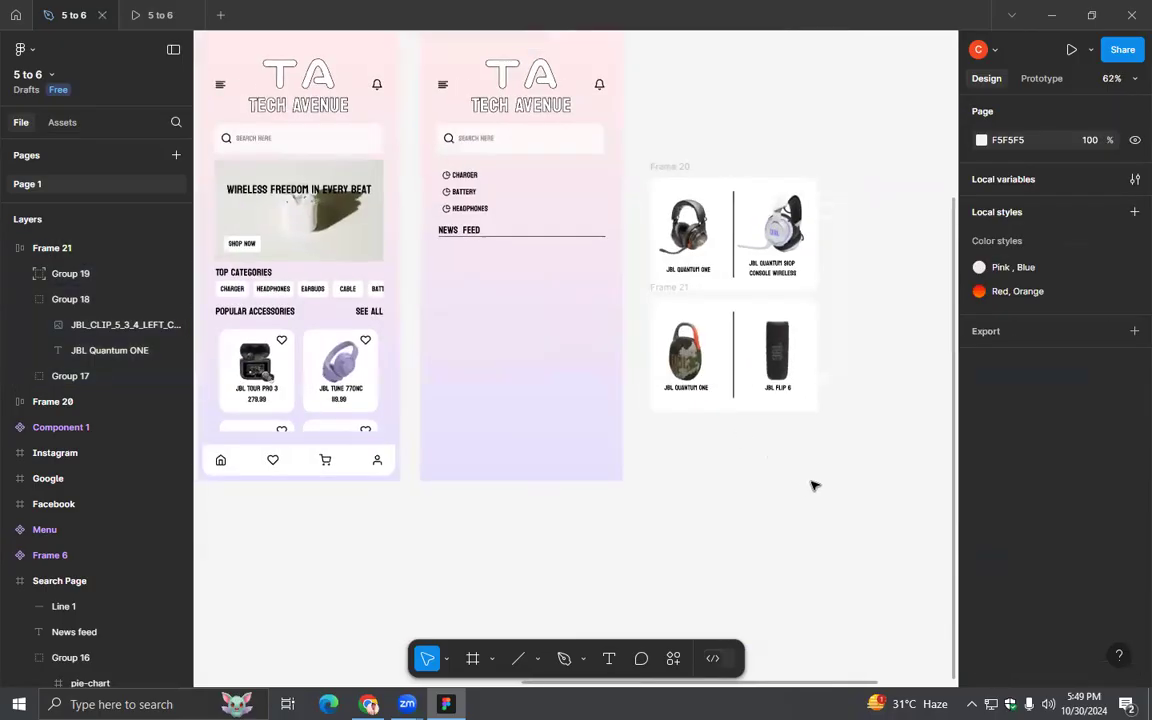
pyautogui.moveTo(815, 481); pyautogui.dragTo(663, 136)
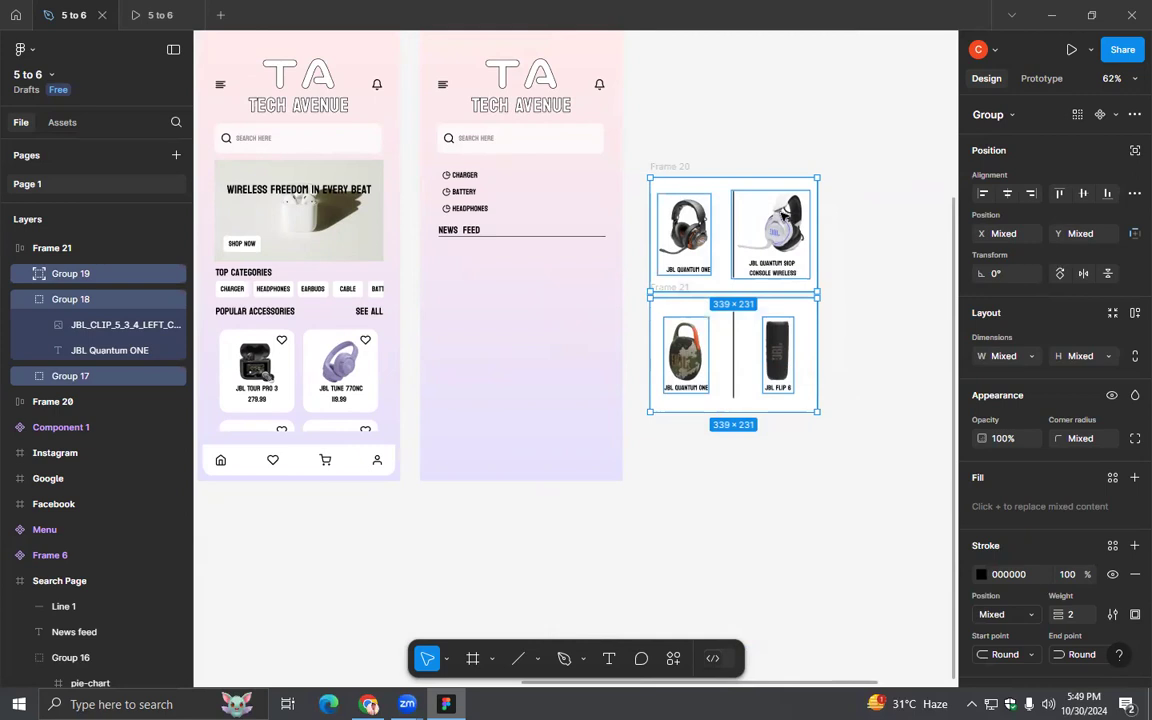
pyautogui.rightClick(784, 330)
pyautogui.click(800, 327)
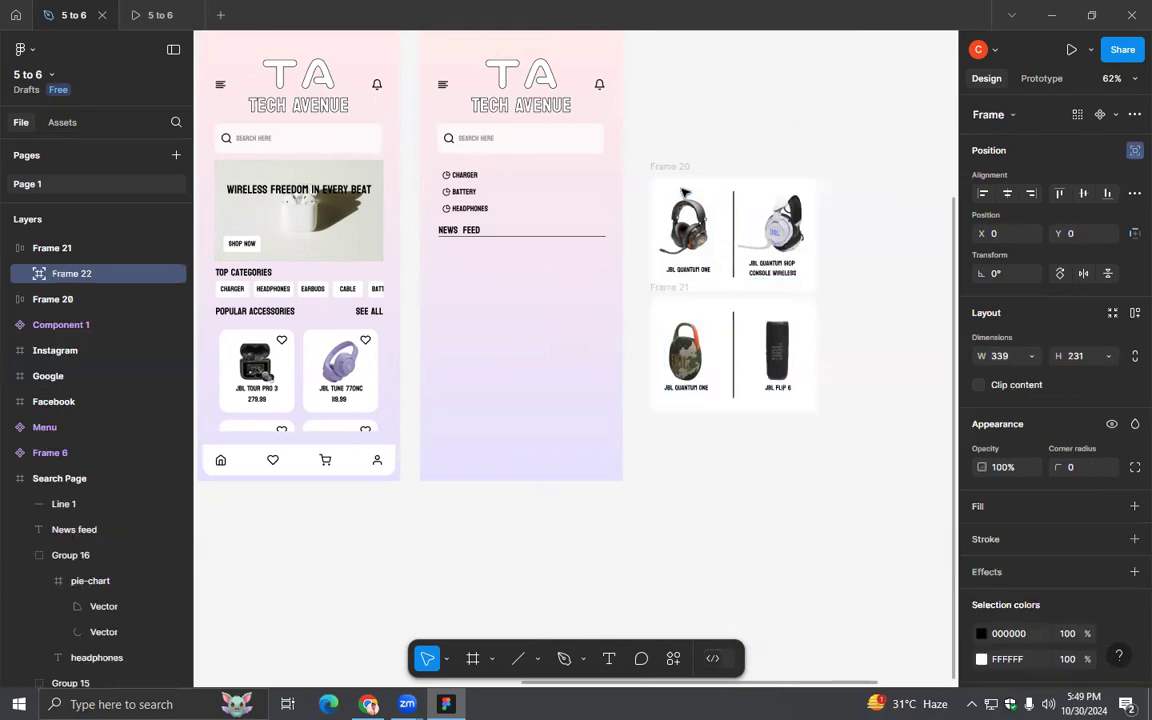
pyautogui.moveTo(674, 155)
pyautogui.mouseDown()
pyautogui.moveTo(674, 133)
pyautogui.moveTo(674, 148)
pyautogui.mouseUp()
pyautogui.click(11, 299)
pyautogui.click(11, 299)
pyautogui.press('Up')
pyautogui.press('Up')
pyautogui.press('Up')
pyautogui.press('Up')
pyautogui.press('Up')
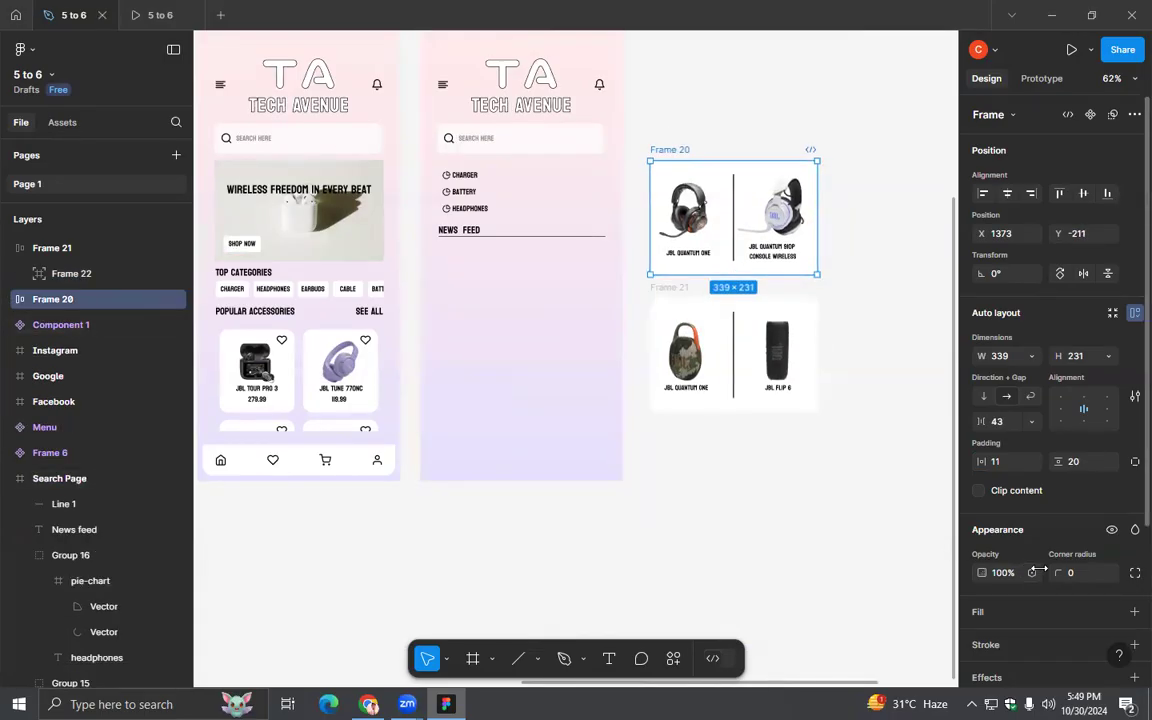
pyautogui.hotkey('ctrl', 'z')
pyautogui.press('Return')
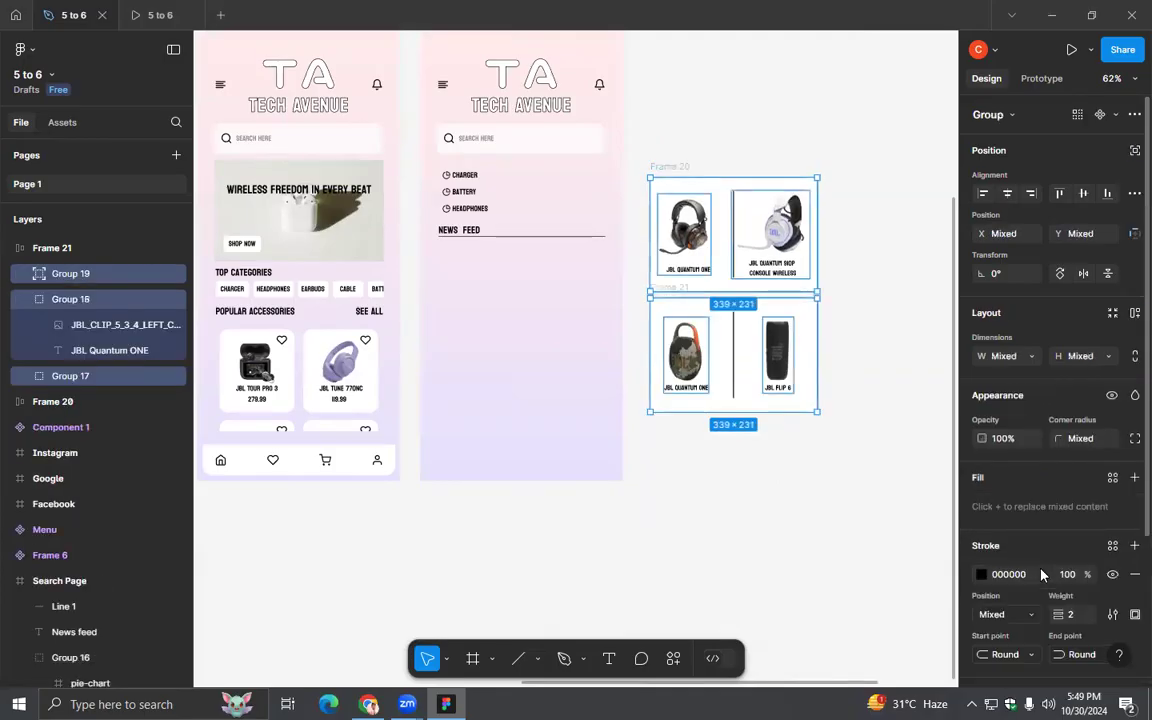
pyautogui.click(887, 577)
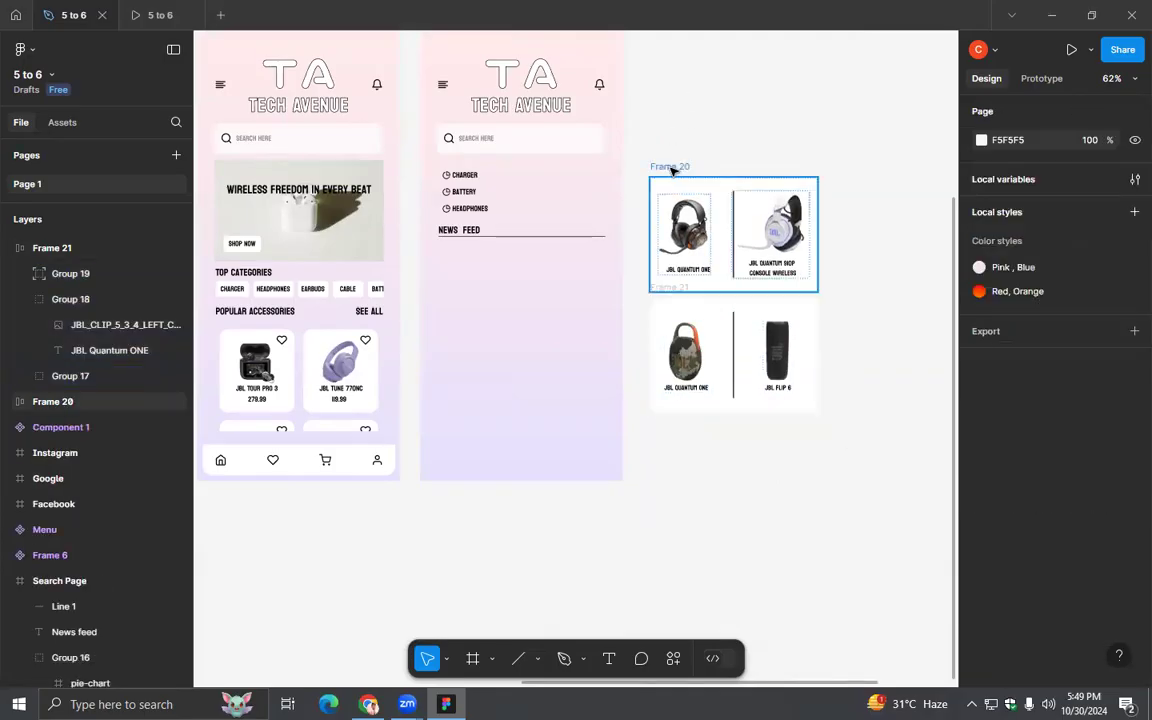
pyautogui.click(45, 401)
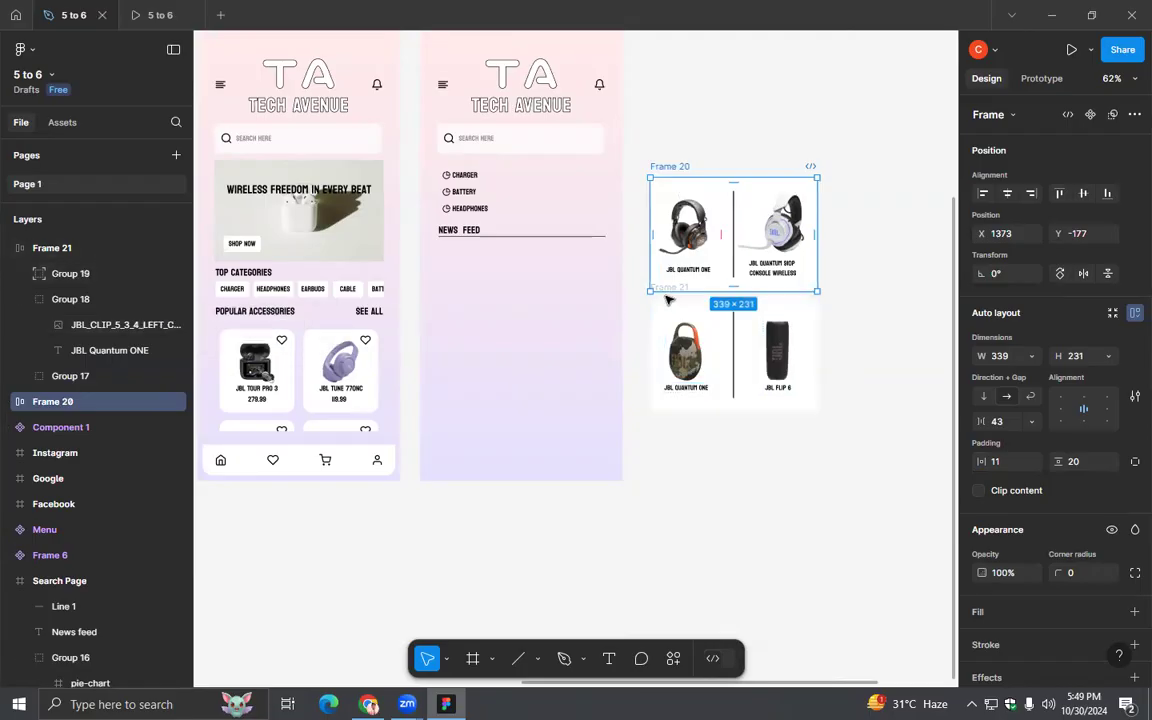
pyautogui.press('Escape')
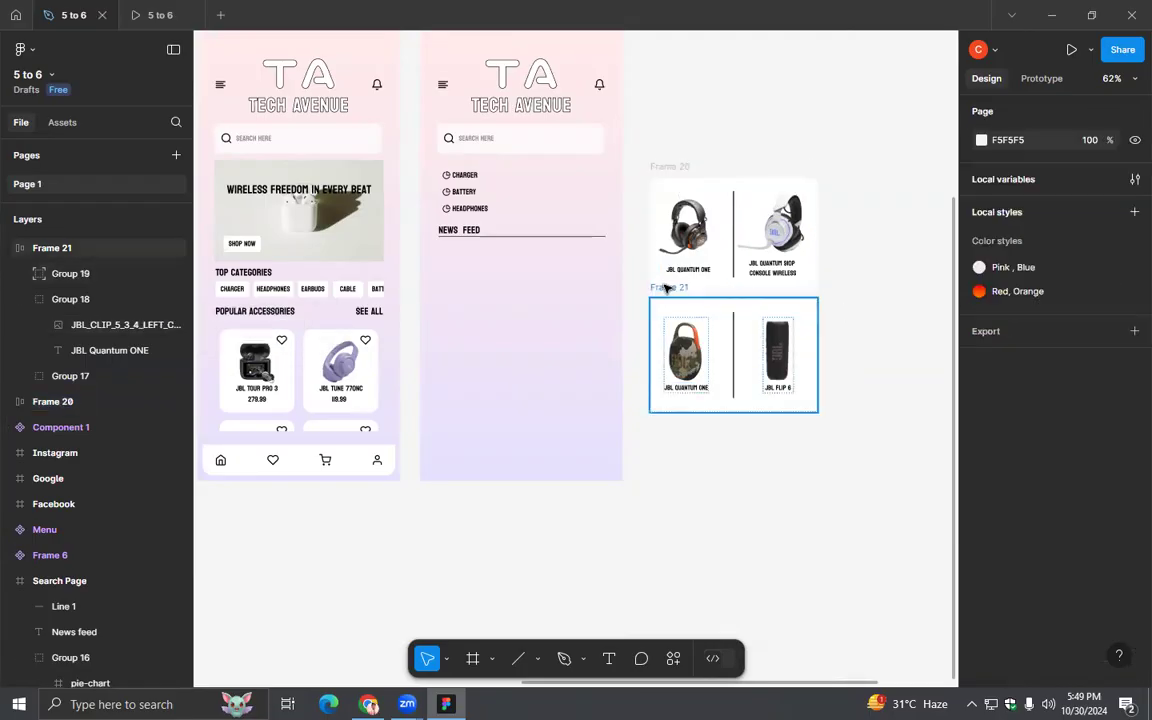
# - Space Frame 21 about 45 below Frame 20 and wrap both frames together in a new frame
pyautogui.moveTo(667, 302); pyautogui.dragTo(667, 317)
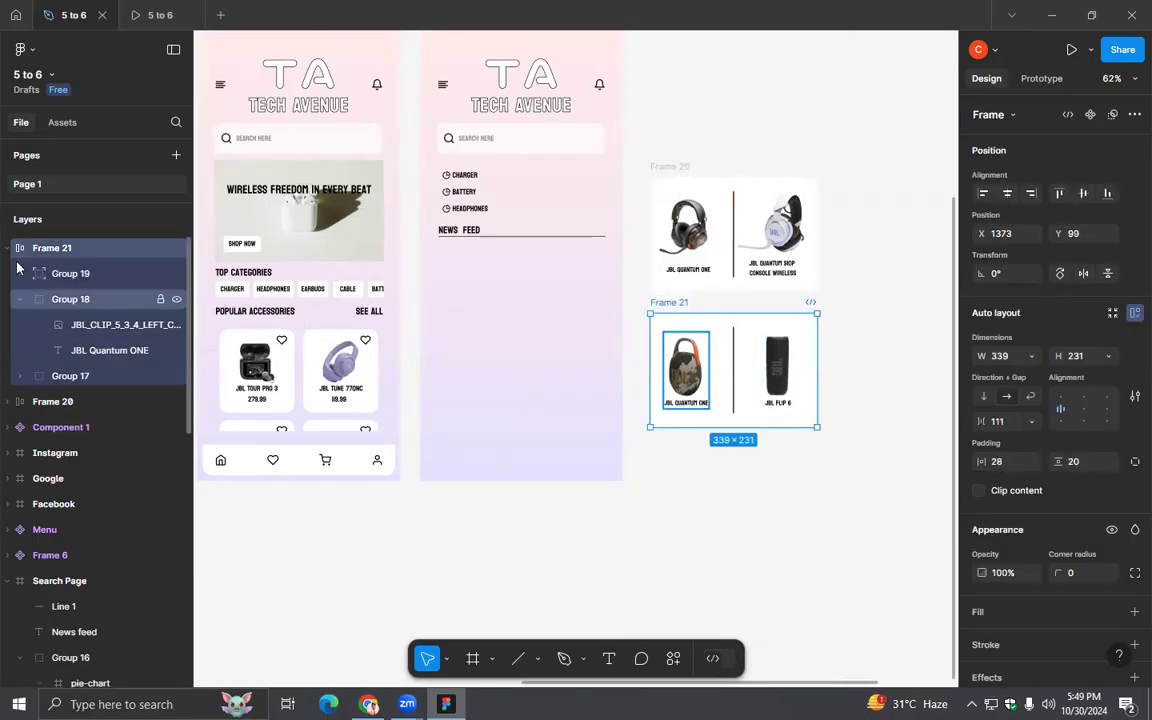
pyautogui.click(9, 249)
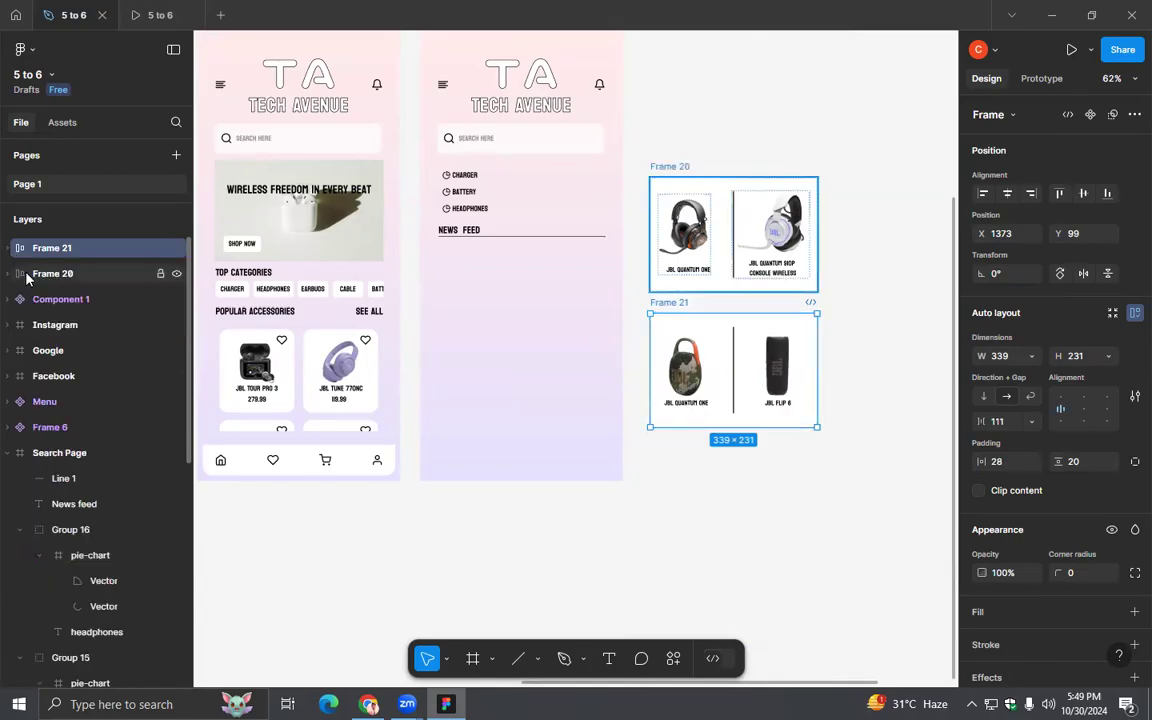
pyautogui.keyDown('shift'); pyautogui.click(27, 273); pyautogui.keyUp('shift')
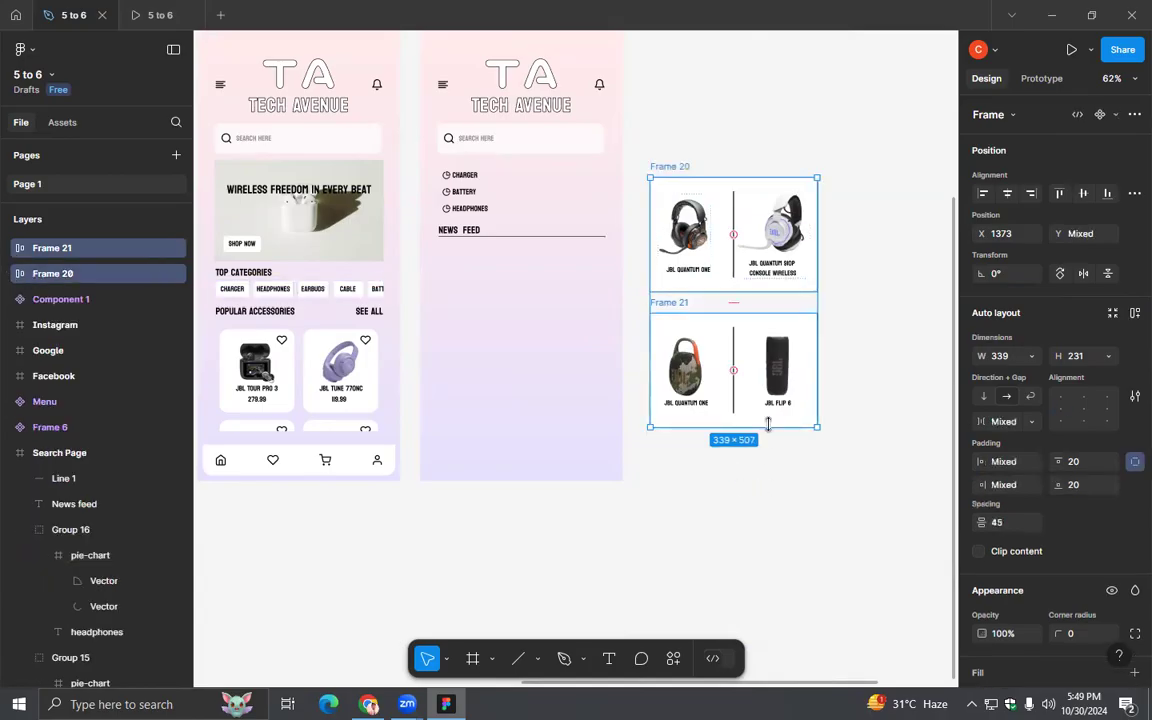
pyautogui.rightClick(768, 424)
pyautogui.click(810, 310)
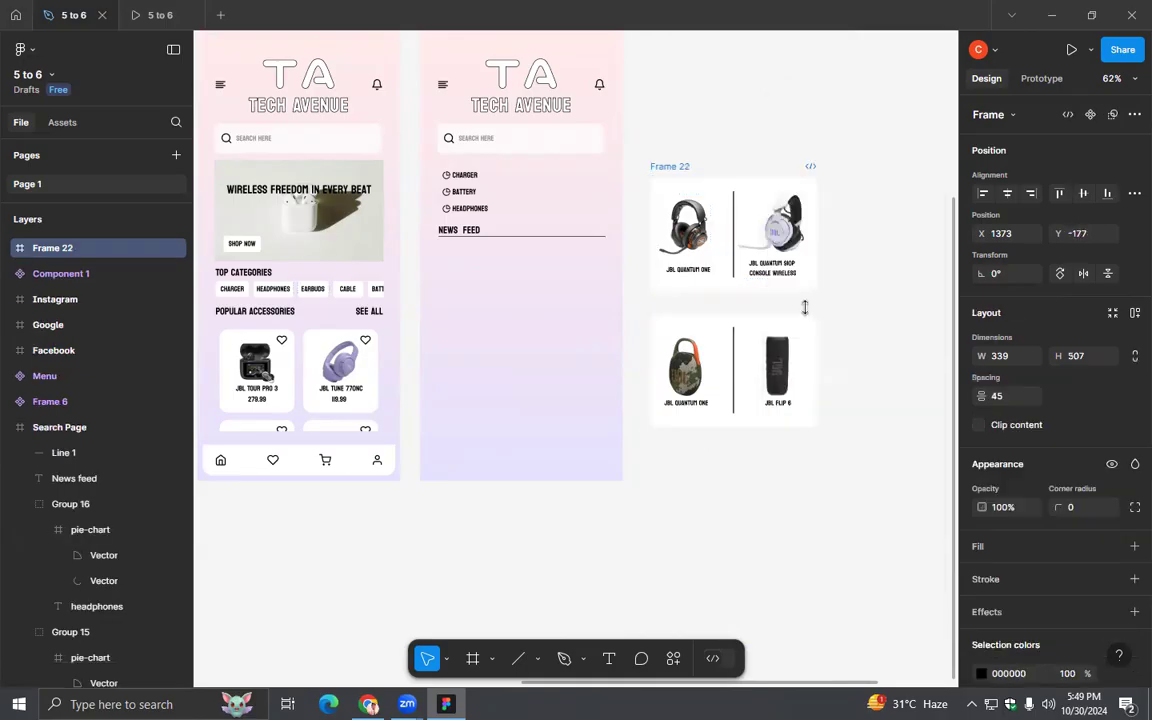
# - Make the wrapping frame a vertical scroll area: shorten it to about 339 × 231, clip its content and set overflow to Vertical
pyautogui.moveTo(752, 415); pyautogui.dragTo(748, 290)
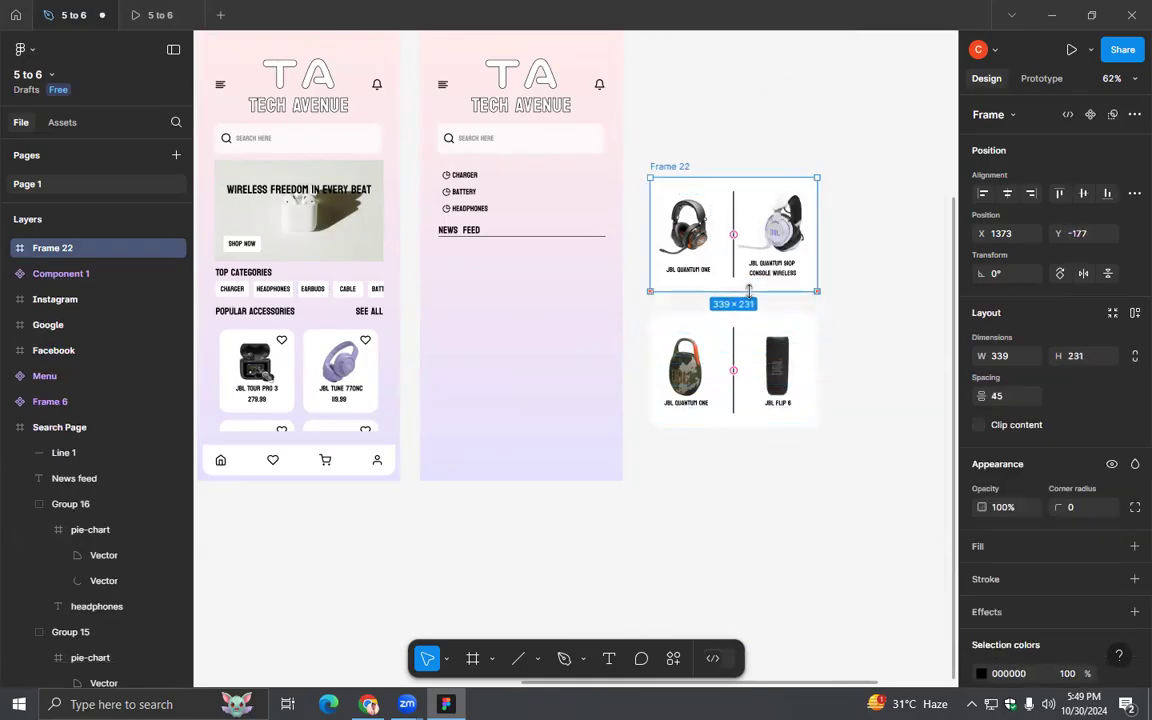
pyautogui.click(978, 424)
pyautogui.click(1042, 78)
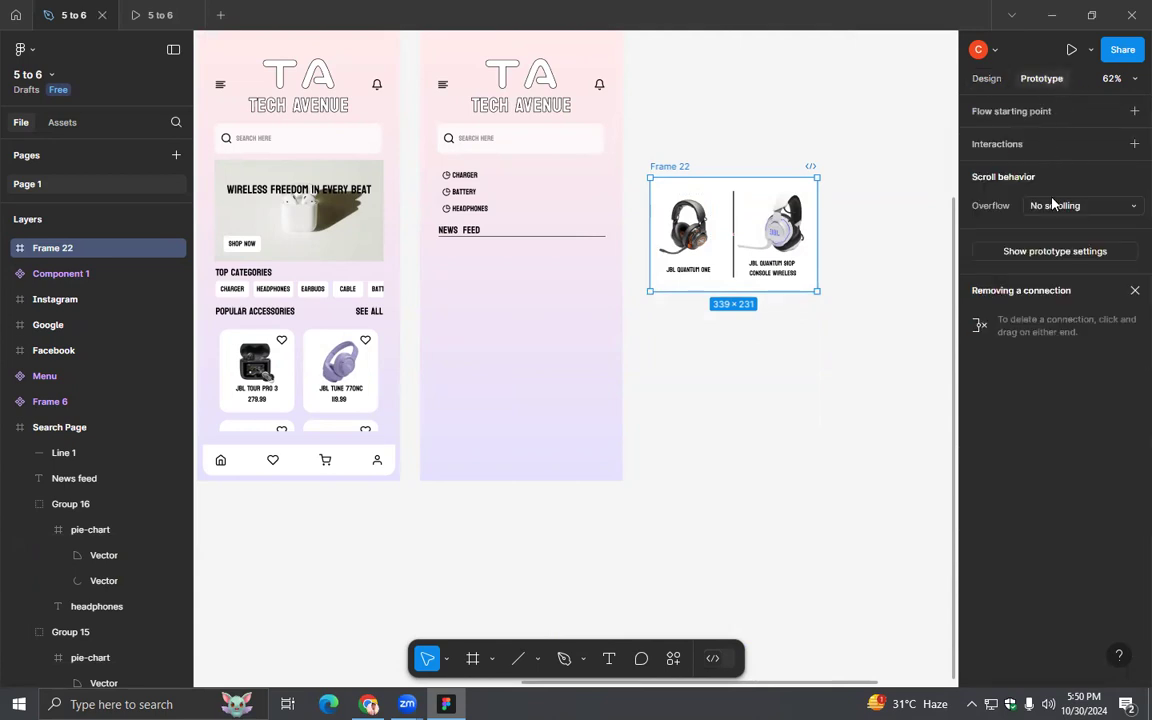
pyautogui.click(1054, 205)
pyautogui.click(1045, 242)
# - Place the scrollable frame beneath the News feed heading on the Search Page and extend it downward to reveal part of the second card
pyautogui.moveTo(681, 168); pyautogui.dragTo(475, 239)
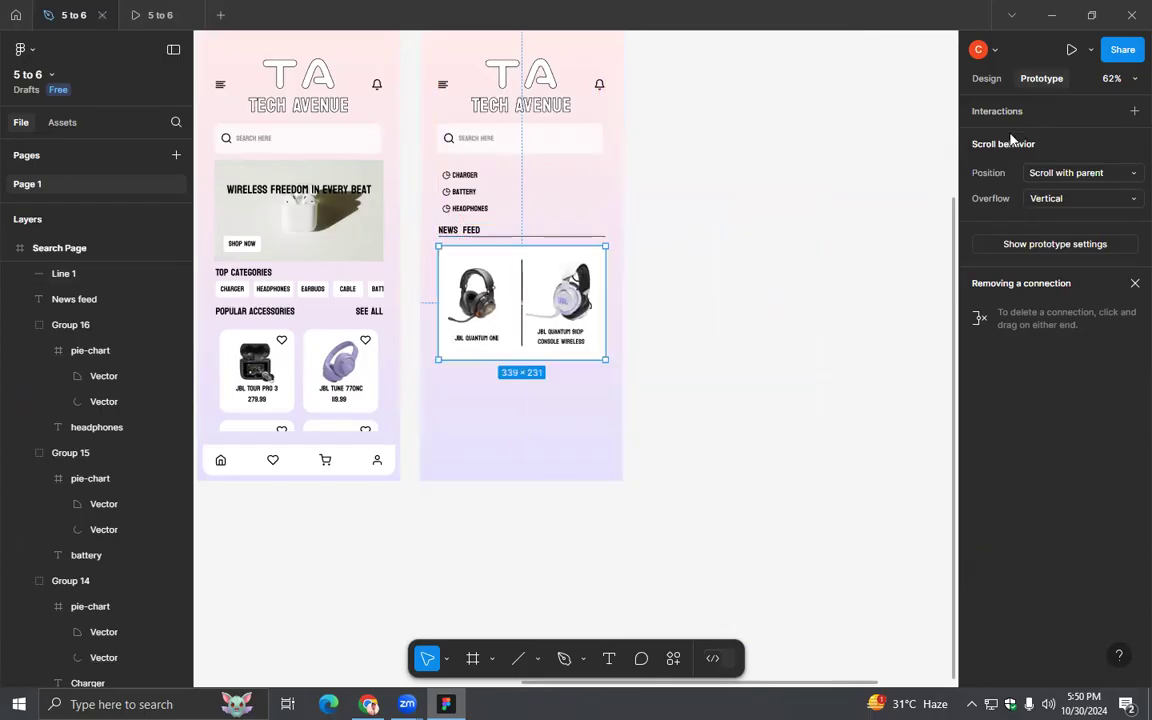
pyautogui.click(986, 79)
pyautogui.moveTo(546, 360); pyautogui.dragTo(539, 451)
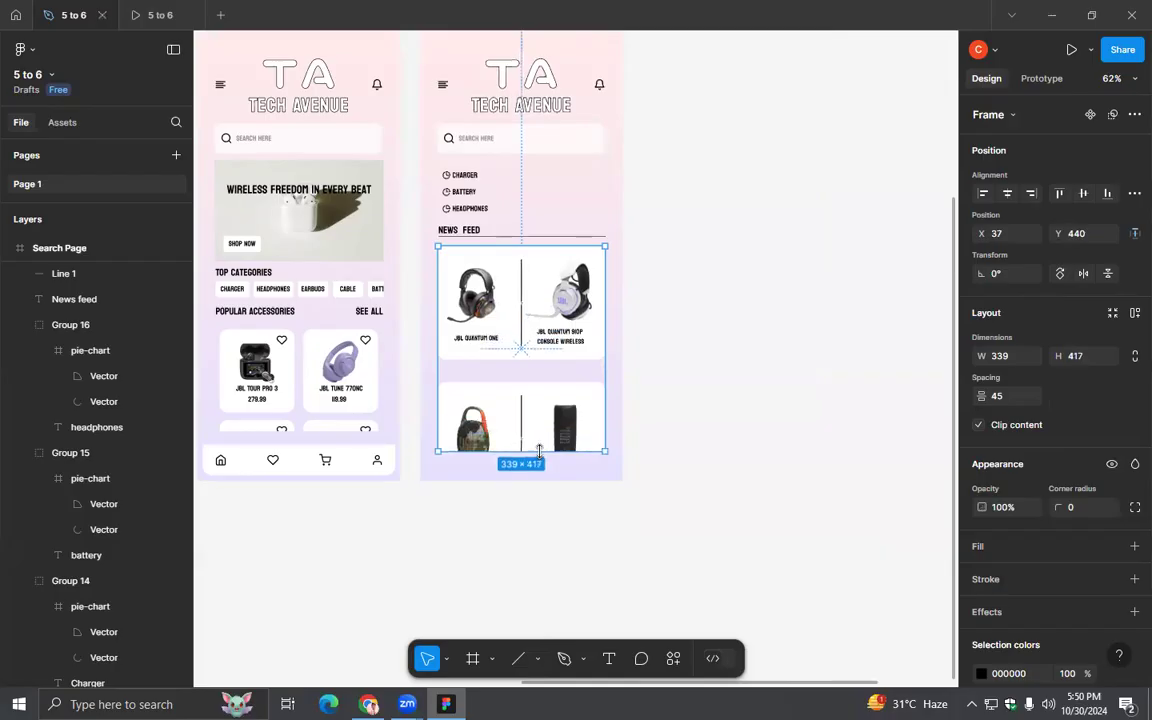
pyautogui.press('Escape')
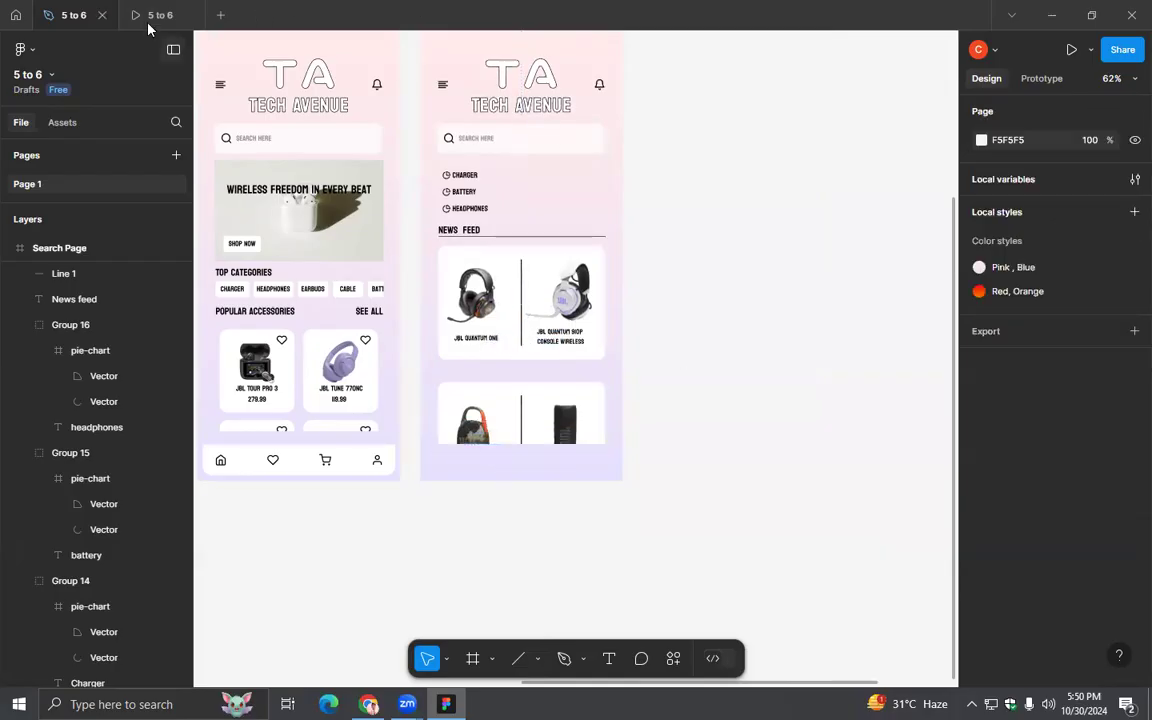
# - Test the News feed's vertical scrolling in the prototype preview and return to the design file
pyautogui.click(150, 22)
pyautogui.moveTo(609, 519); pyautogui.dragTo(588, 420)
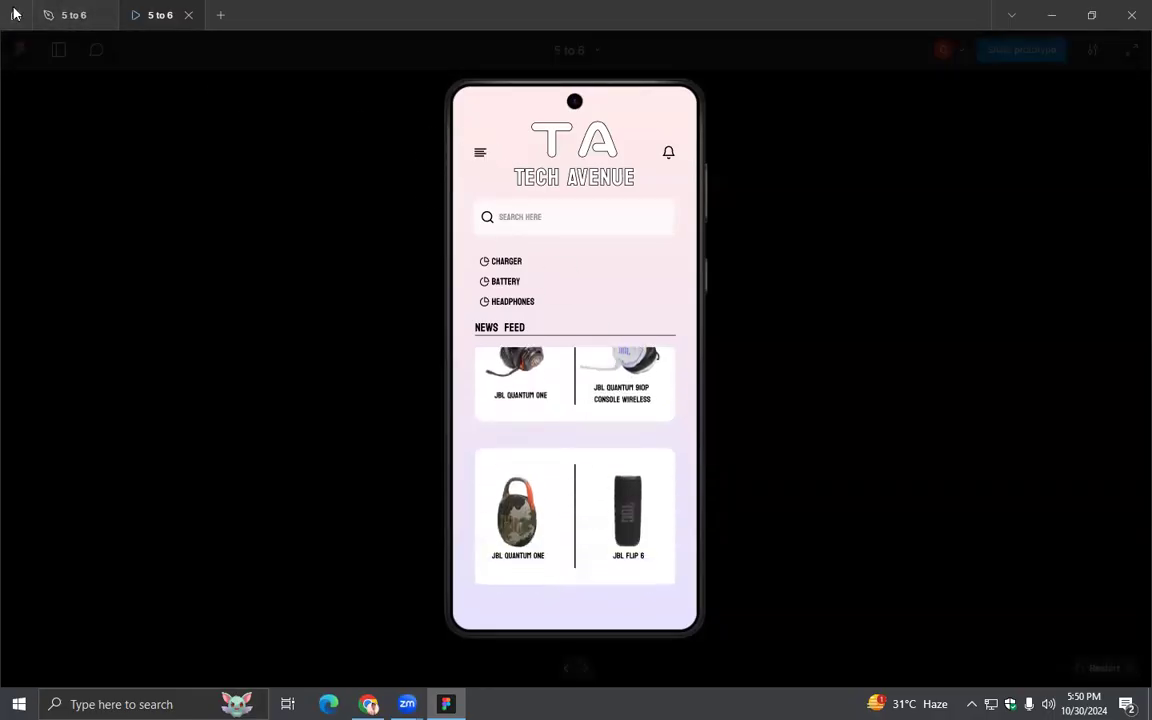
pyautogui.click(67, 14)
# - Connect the Homepage's search bar to the Search Page with an On tap, Navigate to prototype interaction
pyautogui.moveTo(740, 369)
pyautogui.mouseDown()
pyautogui.moveTo(774, 398)
pyautogui.moveTo(860, 391)
pyautogui.moveTo(722, 365)
pyautogui.mouseUp()
pyautogui.scroll(-3, 860, 391)
pyautogui.scroll(1, 753, 352)
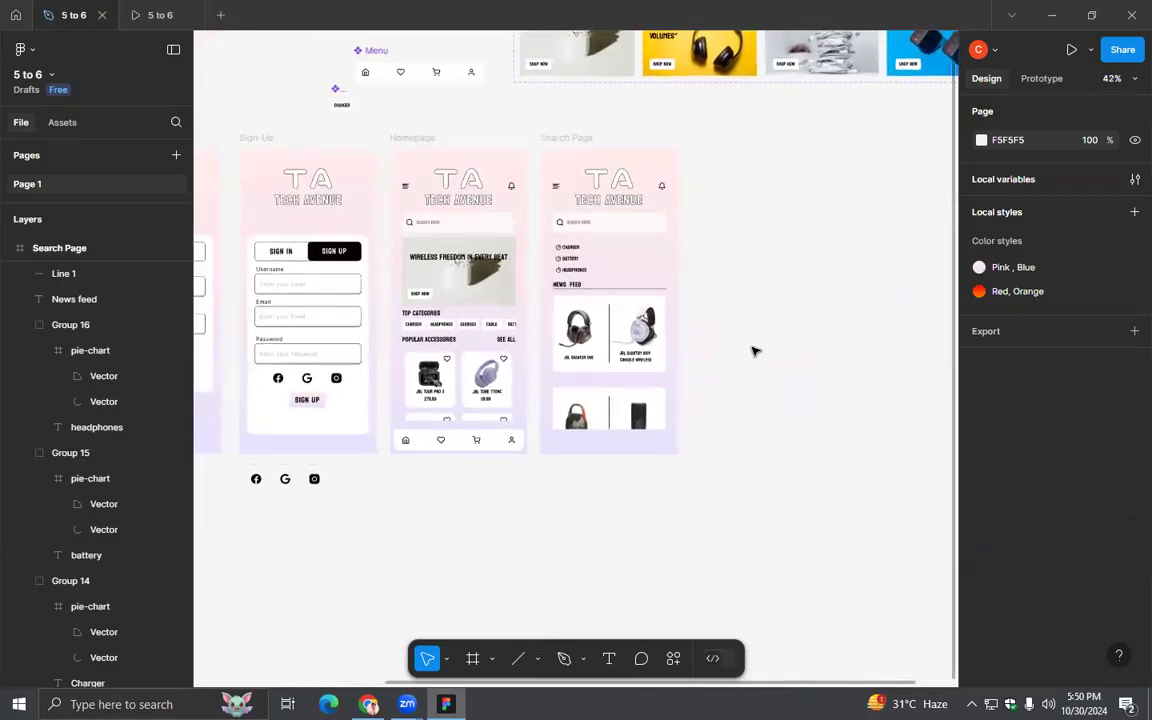
pyautogui.click(1041, 79)
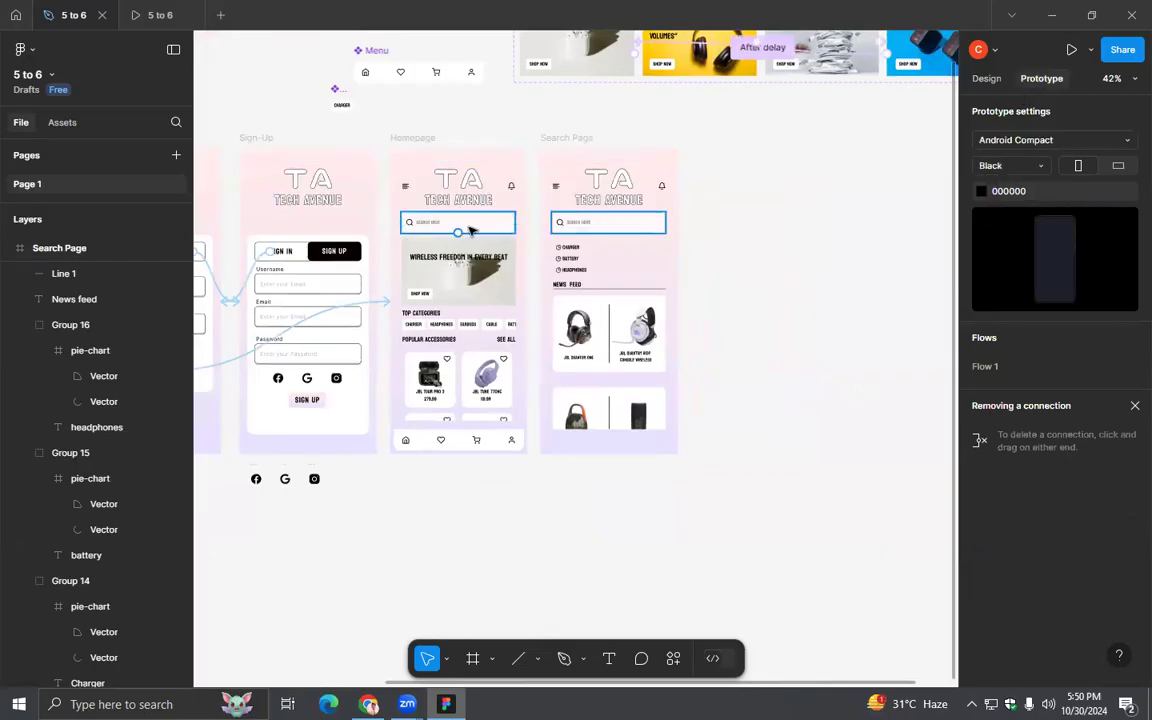
pyautogui.click(458, 233)
pyautogui.moveTo(514, 222); pyautogui.dragTo(600, 300)
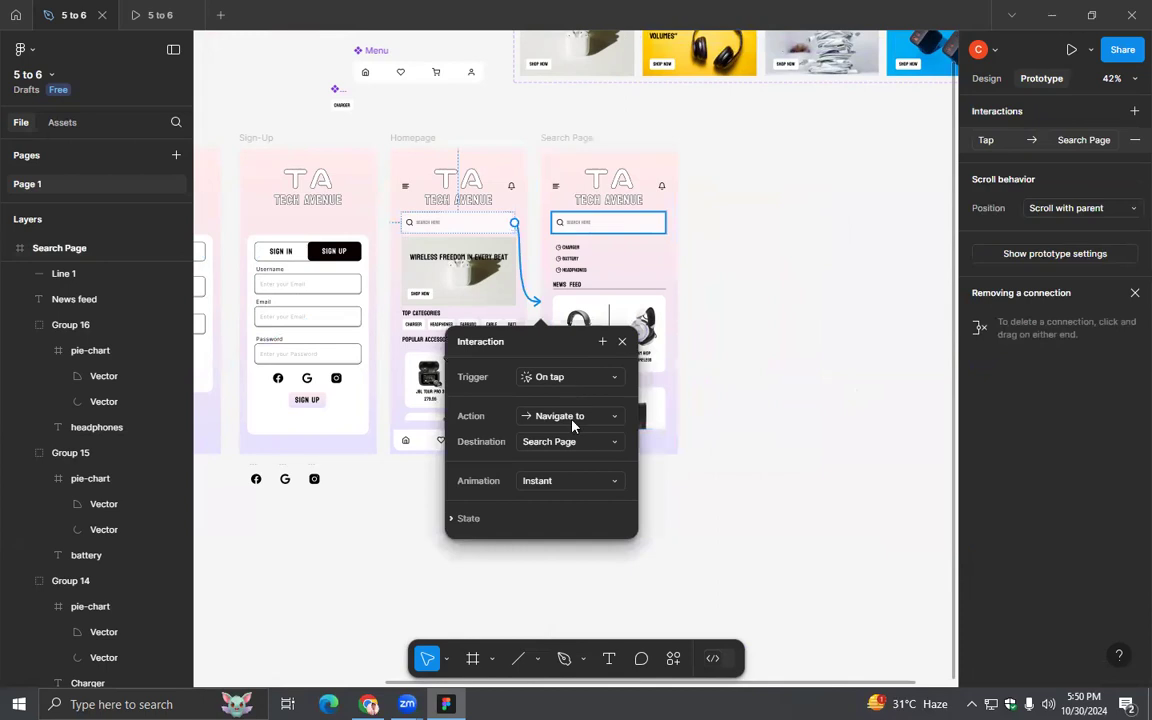
# - Set the search bar interaction's animation to Smart animate with an Ease in and out curve
pyautogui.click(566, 481)
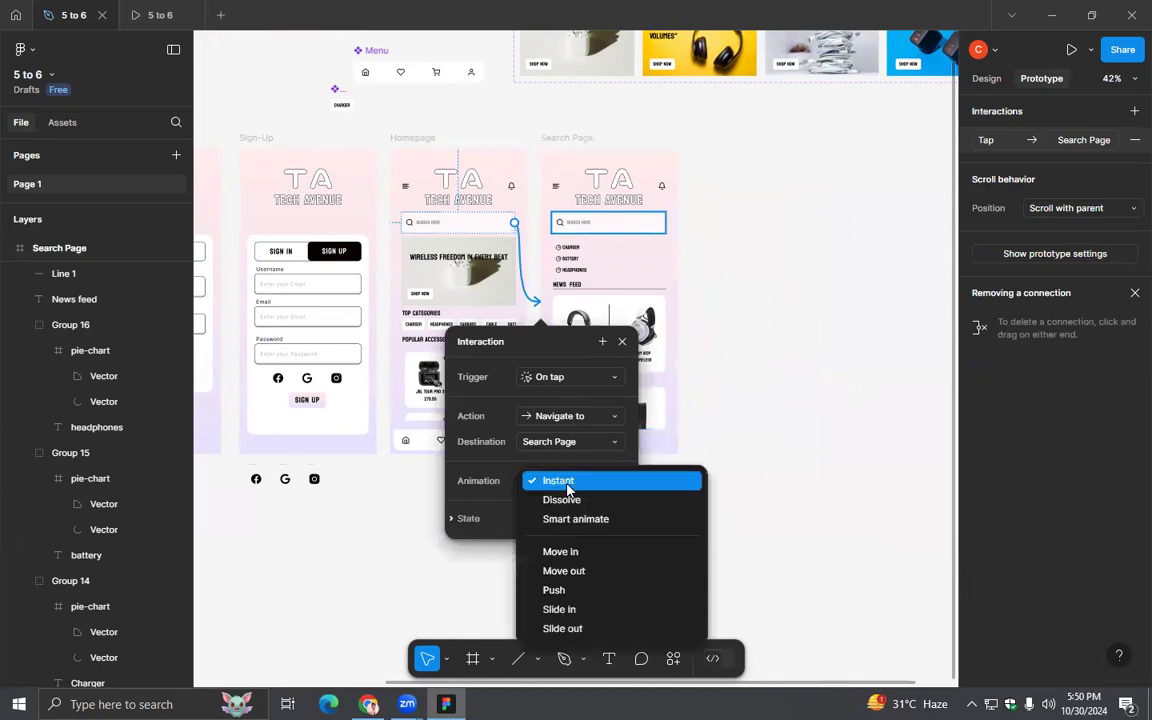
pyautogui.click(540, 336)
pyautogui.moveTo(542, 339); pyautogui.dragTo(774, 201)
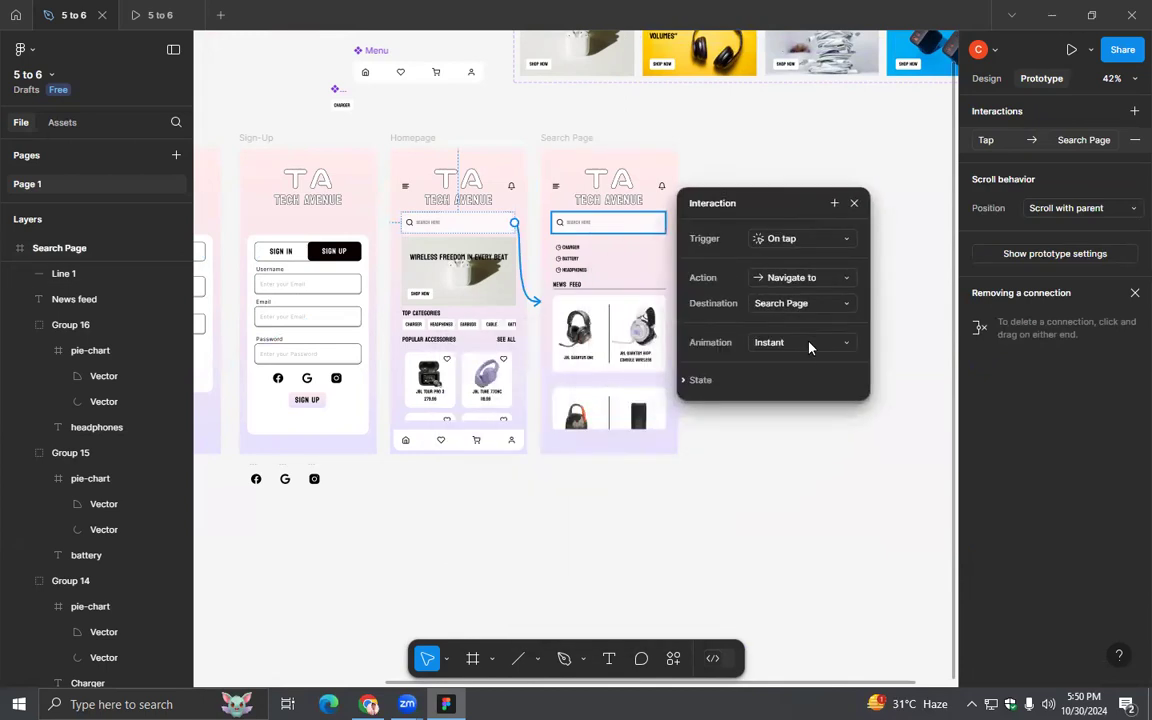
pyautogui.click(810, 342)
pyautogui.click(805, 378)
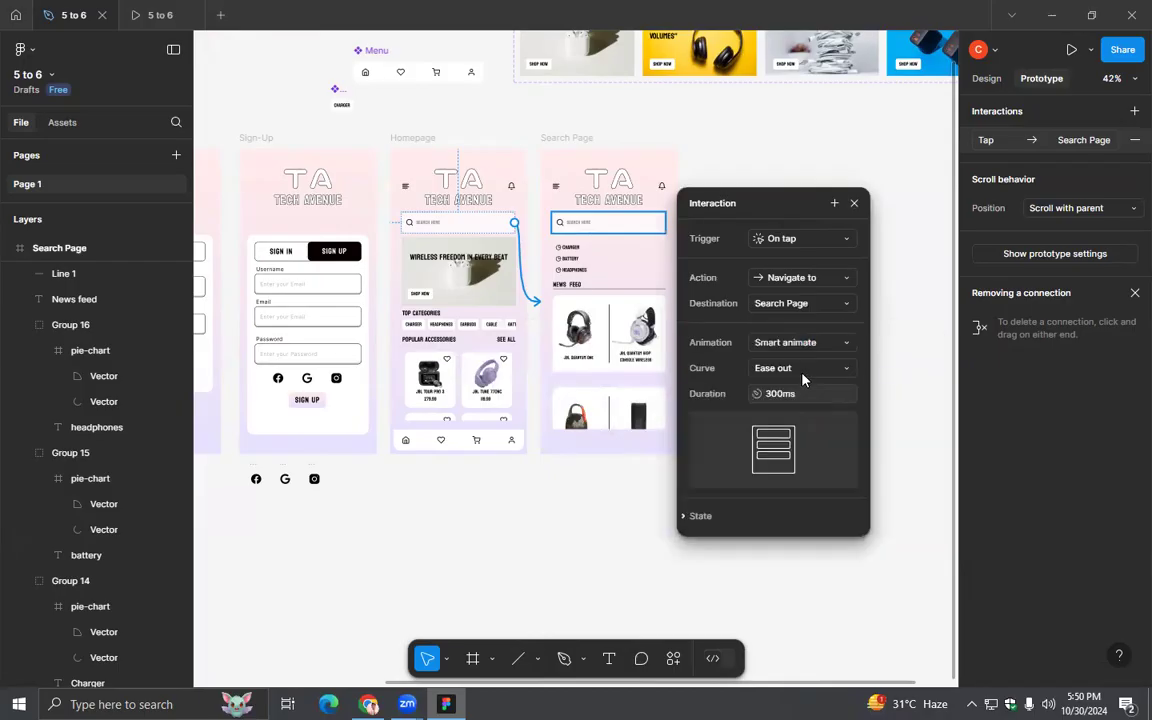
pyautogui.click(802, 370)
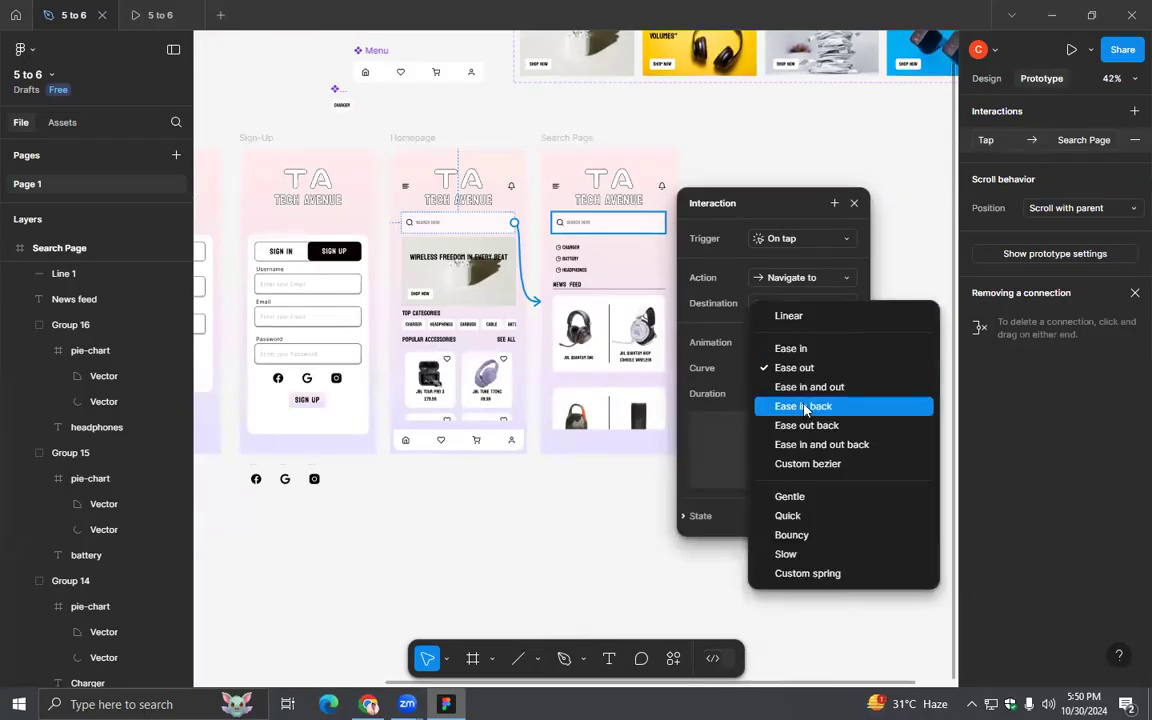
pyautogui.click(803, 390)
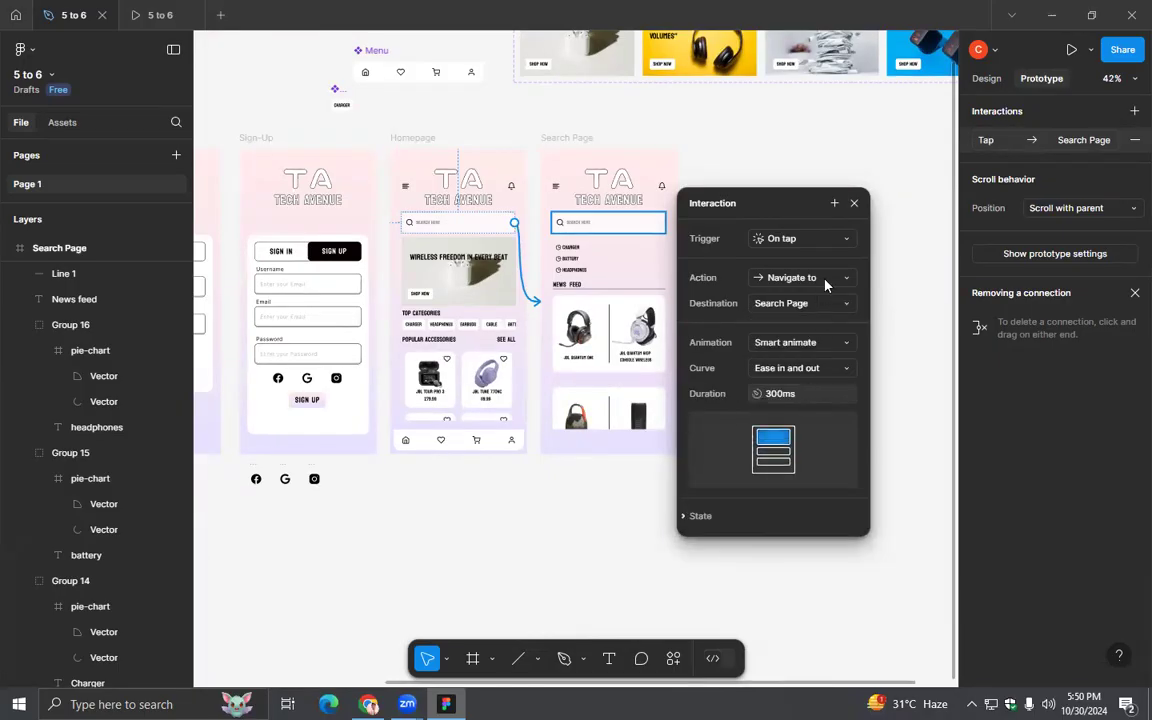
pyautogui.click(853, 204)
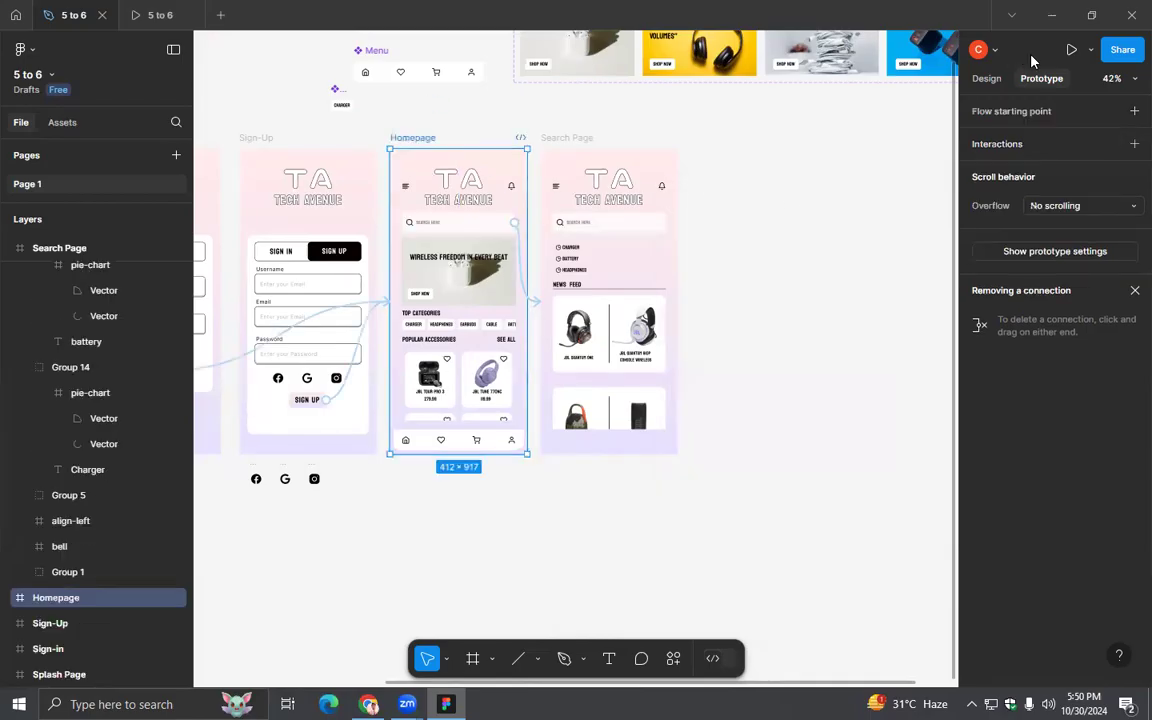
# - Test the search bar link and the News feed scrolling in the Homepage's prototype preview and return to the design file
pyautogui.click(1089, 50)
pyautogui.click(995, 82)
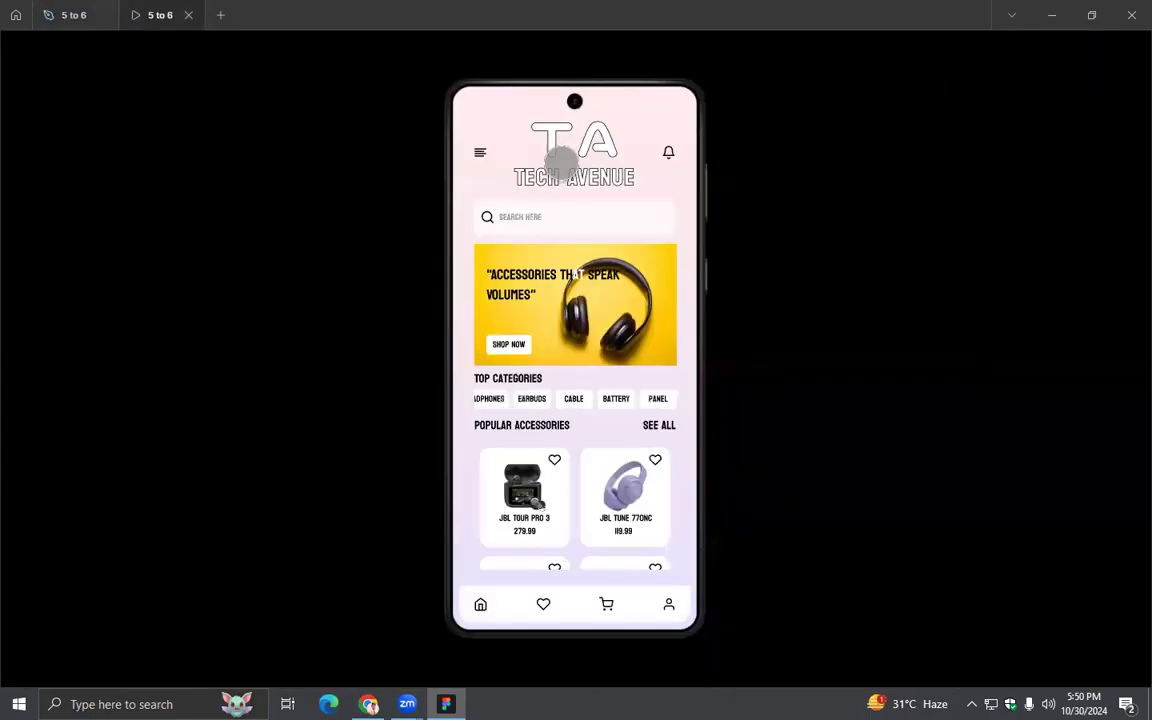
pyautogui.click(580, 218)
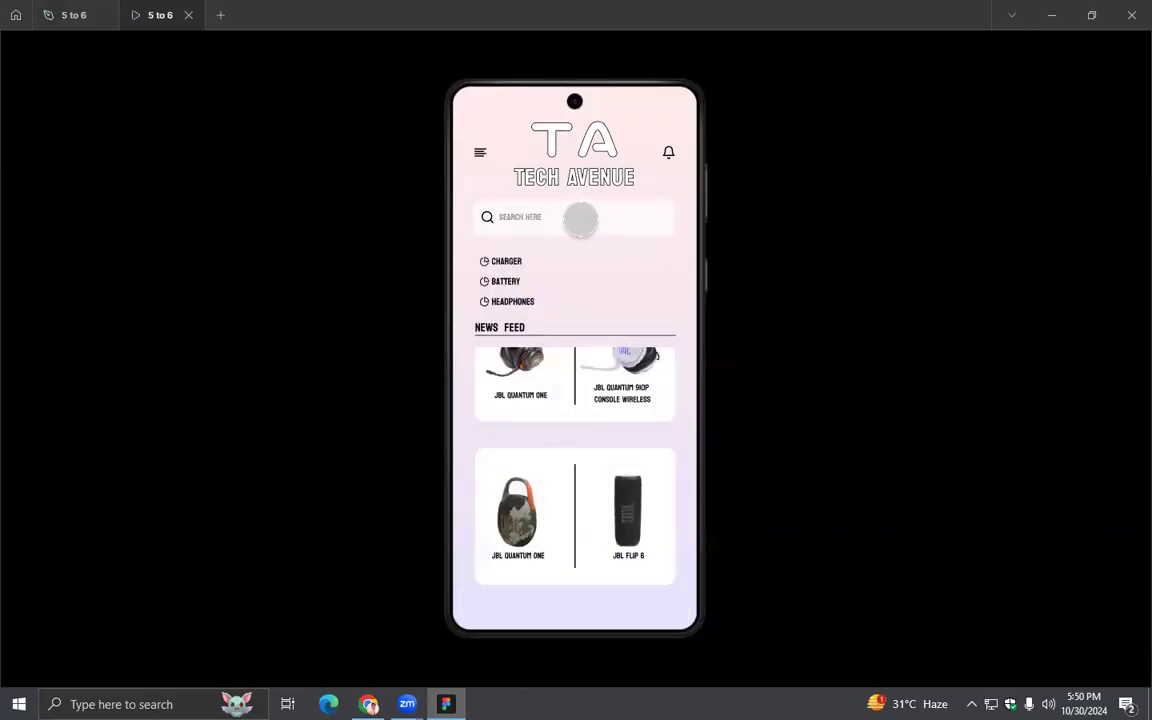
pyautogui.moveTo(605, 442); pyautogui.dragTo(609, 563)
pyautogui.moveTo(575, 499)
pyautogui.mouseDown()
pyautogui.moveTo(576, 435)
pyautogui.moveTo(568, 489)
pyautogui.mouseUp()
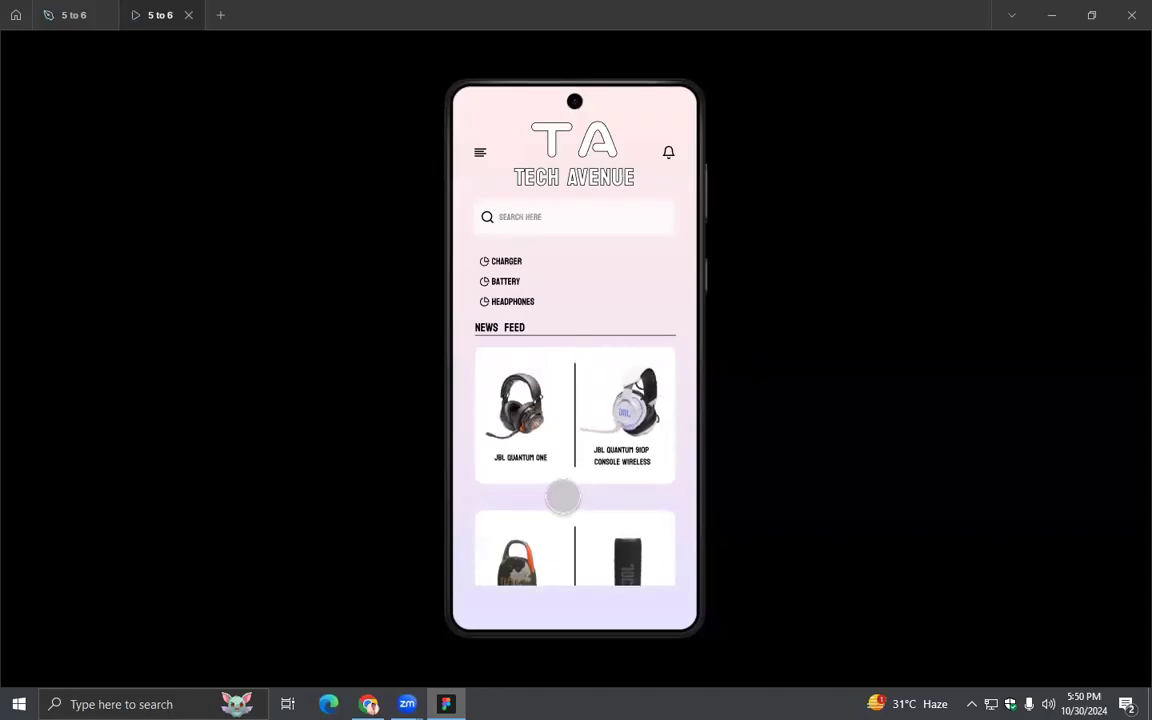
pyautogui.click(74, 15)
# - Move the scrollable News feed frame off the Search Page onto the empty canvas beside it
pyautogui.click(685, 466)
pyautogui.click(557, 323)
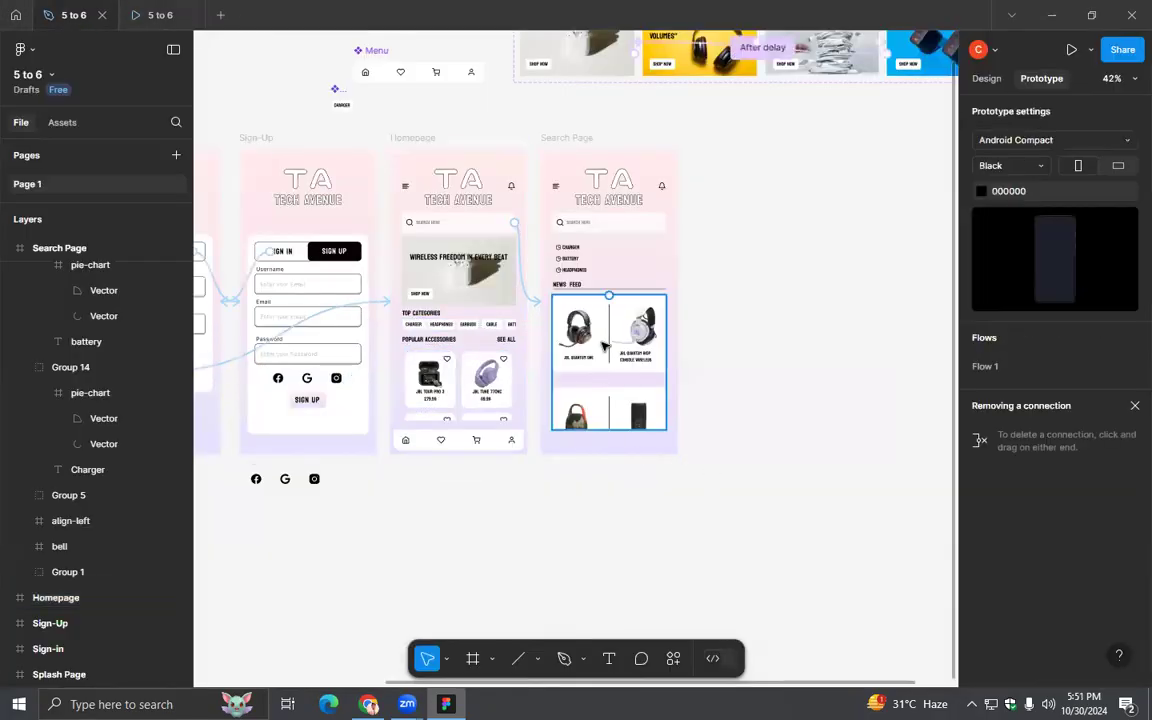
pyautogui.click(987, 79)
pyautogui.moveTo(560, 345); pyautogui.dragTo(840, 366)
pyautogui.scroll(2, 836, 485)
pyautogui.moveTo(797, 513); pyautogui.dragTo(600, 550)
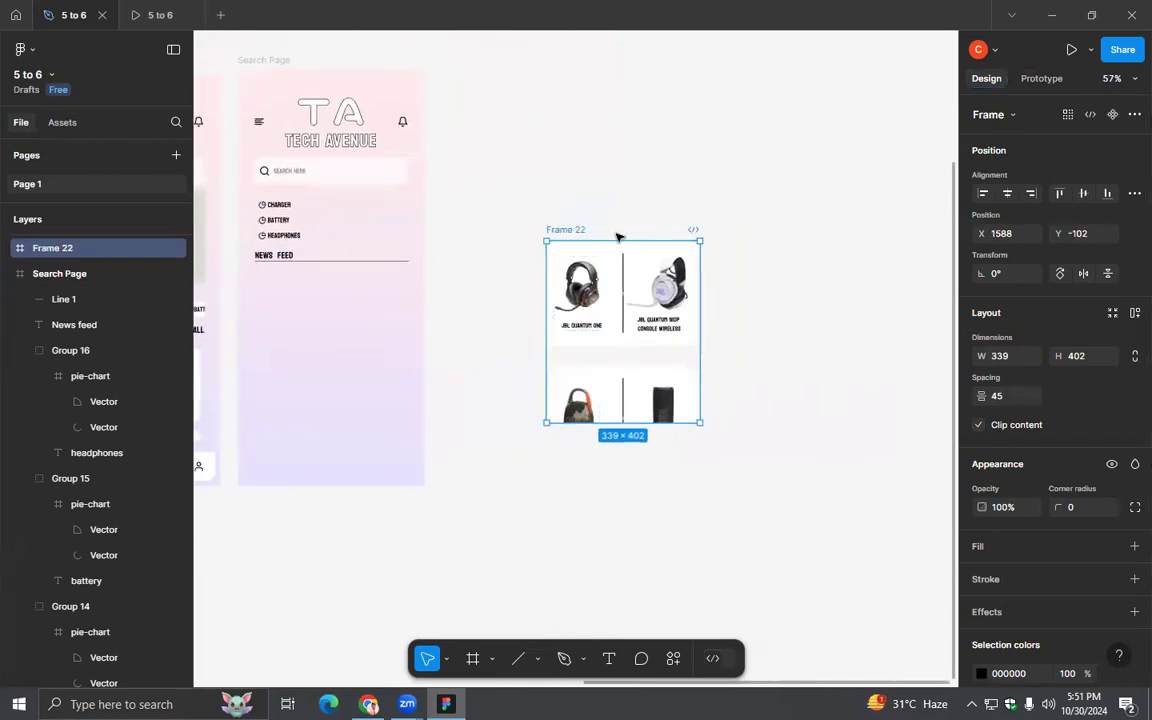
# - Ungroup the scrollable frame to release Frame 20 and Frame 21 as separate cards
pyautogui.rightClick(560, 228)
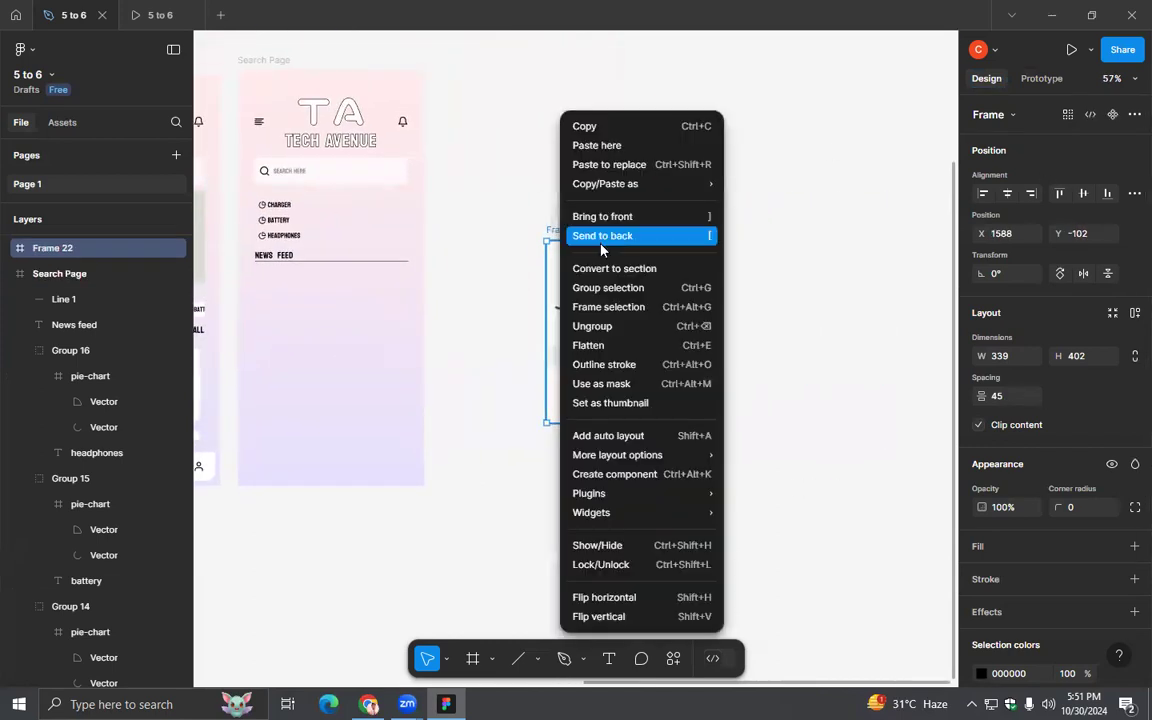
pyautogui.click(588, 326)
pyautogui.click(782, 452)
pyautogui.scroll(-2, 700, 380)
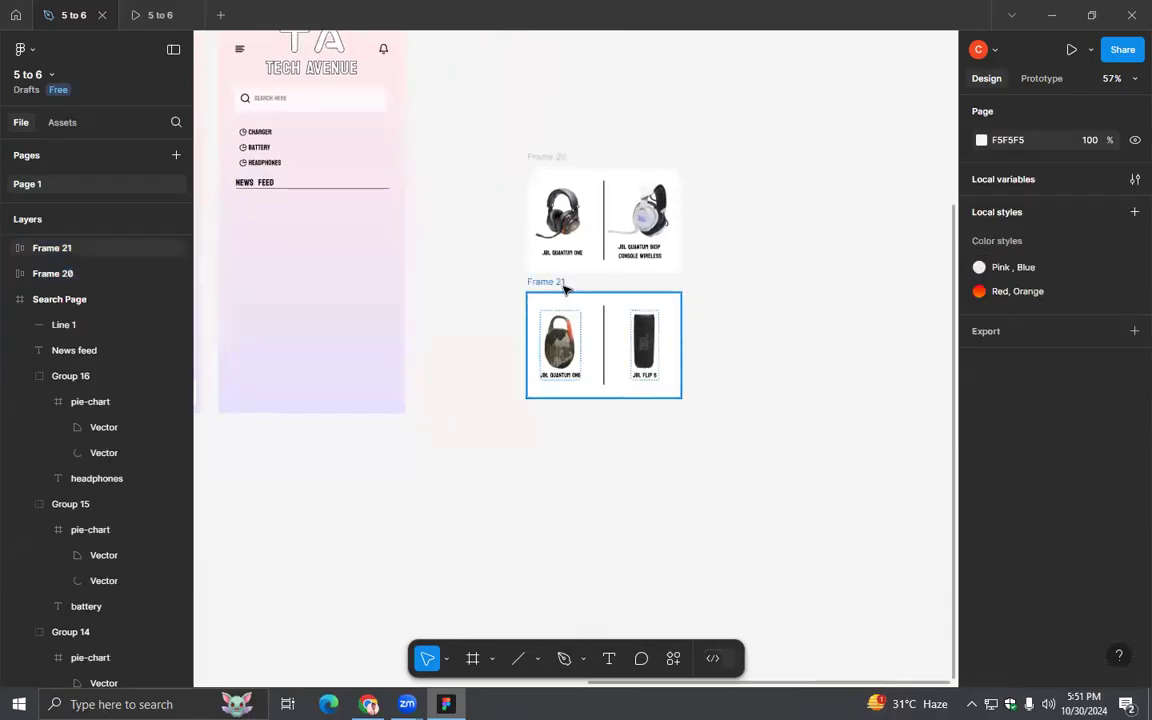
pyautogui.click(563, 286)
pyautogui.moveTo(563, 288); pyautogui.dragTo(733, 283)
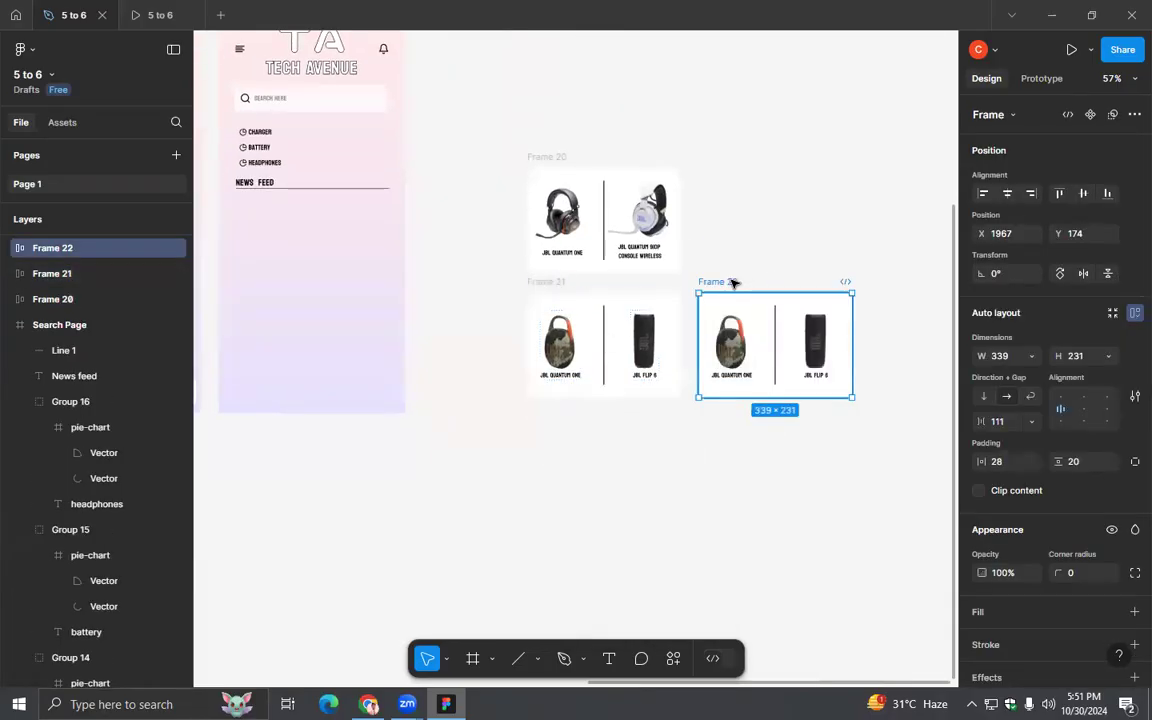
pyautogui.press('Delete')
# - Duplicate the headphones card Frame 20 and place the copy 45 below Frame 21, aligned with the other cards
pyautogui.click(552, 158)
pyautogui.moveTo(557, 160); pyautogui.dragTo(560, 410)
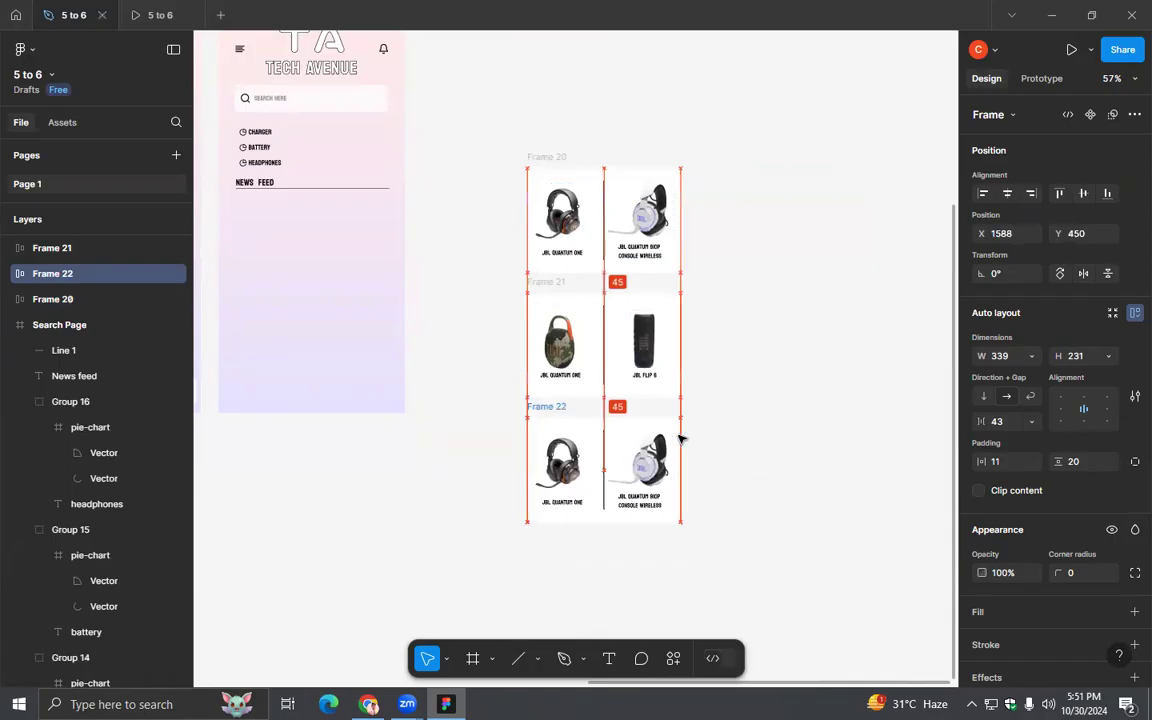
pyautogui.moveTo(679, 438); pyautogui.dragTo(679, 438)
# - Try to wrap the three selected product cards in a new frame and shorten it
pyautogui.moveTo(753, 543); pyautogui.dragTo(700, 560)
pyautogui.rightClick(601, 151)
pyautogui.press('Escape')
pyautogui.rightClick(661, 513)
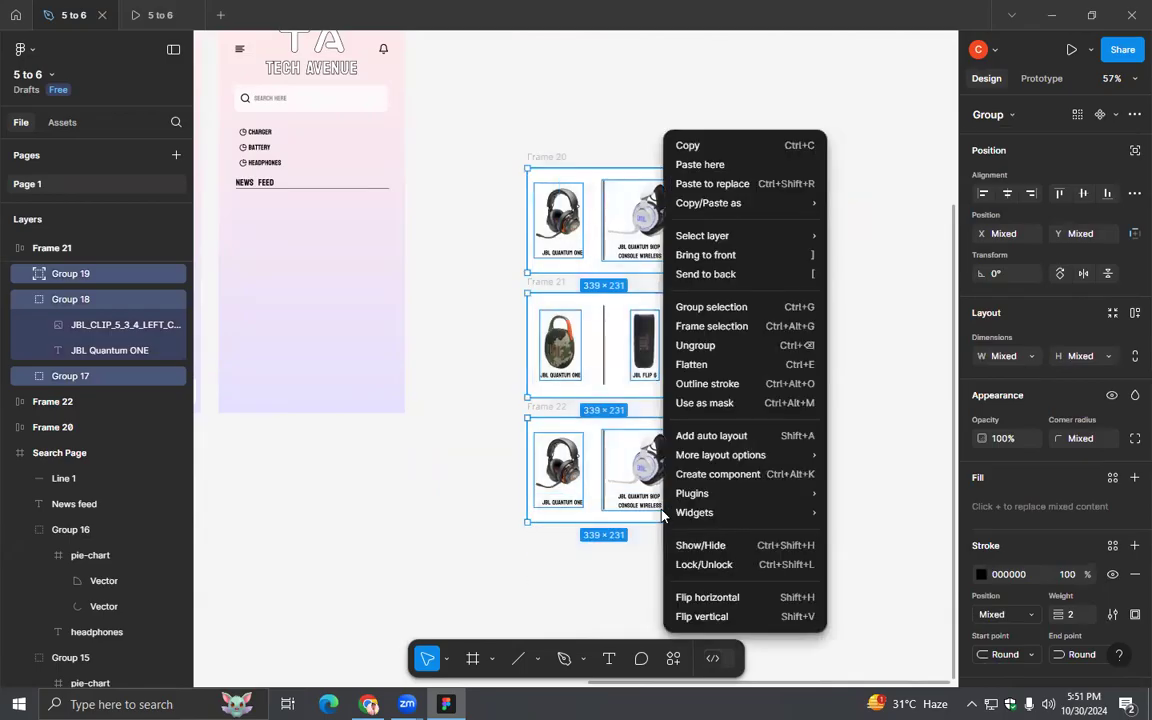
pyautogui.click(700, 326)
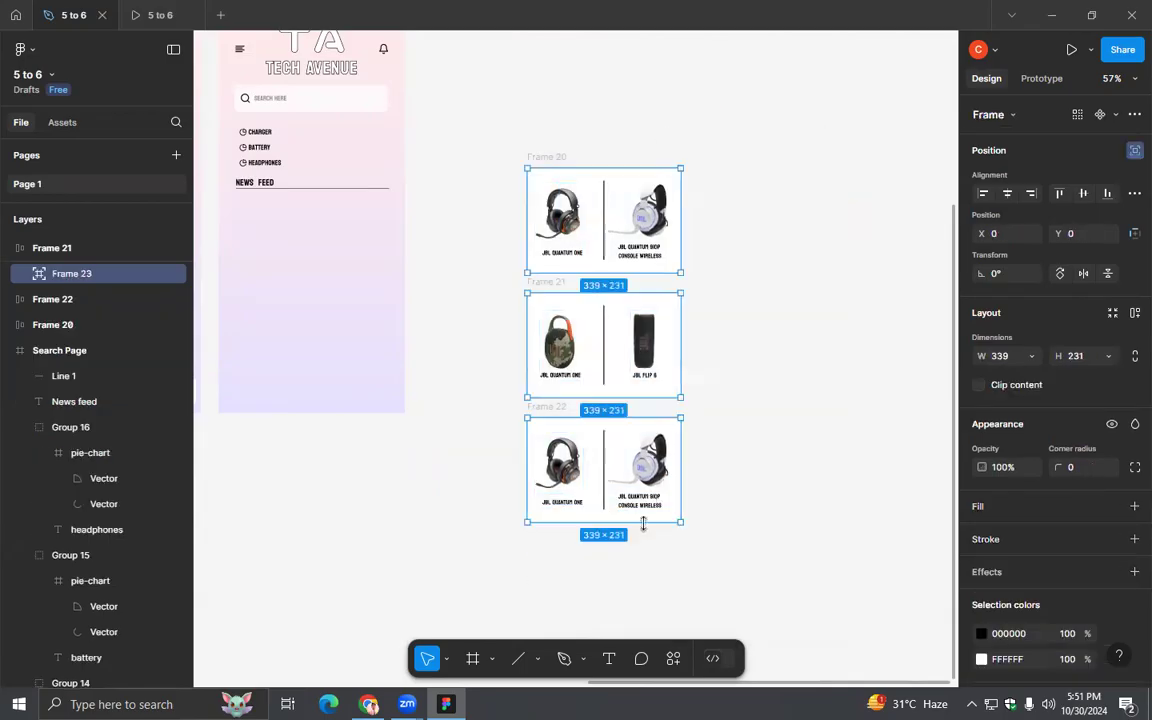
pyautogui.moveTo(642, 470); pyautogui.dragTo(641, 417)
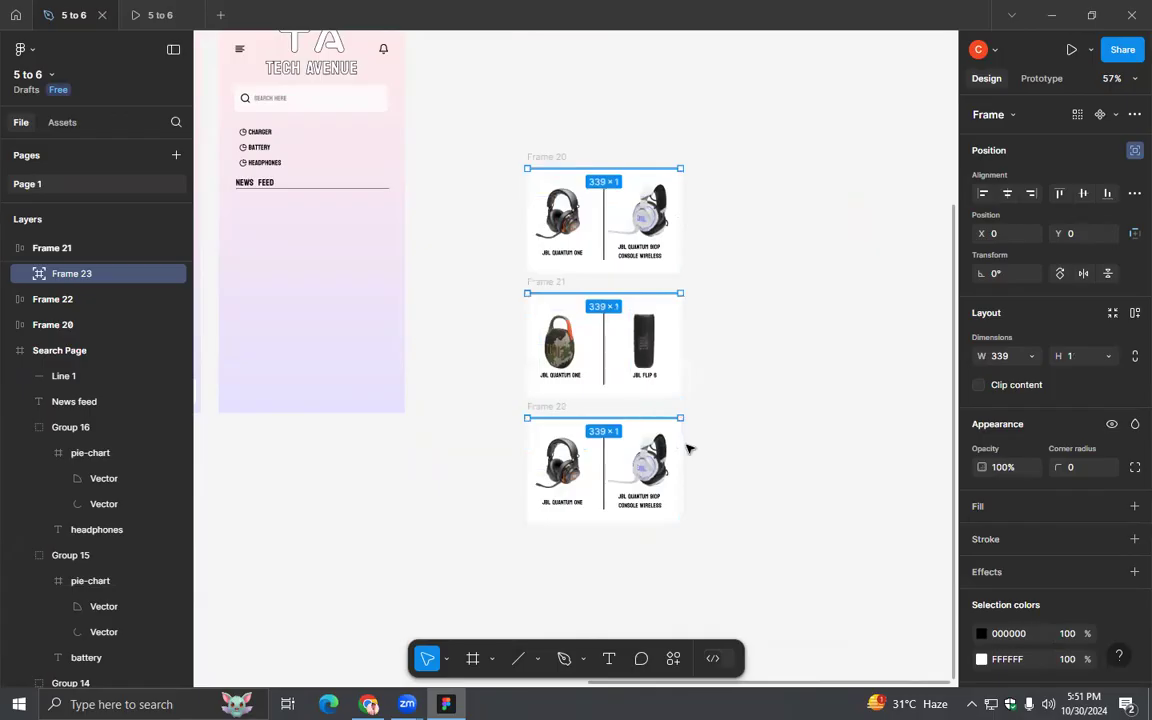
# - Undo the last resize and framing, and deselect the cards
pyautogui.hotkey('ctrl', 'z')
pyautogui.hotkey('ctrl', 'z')
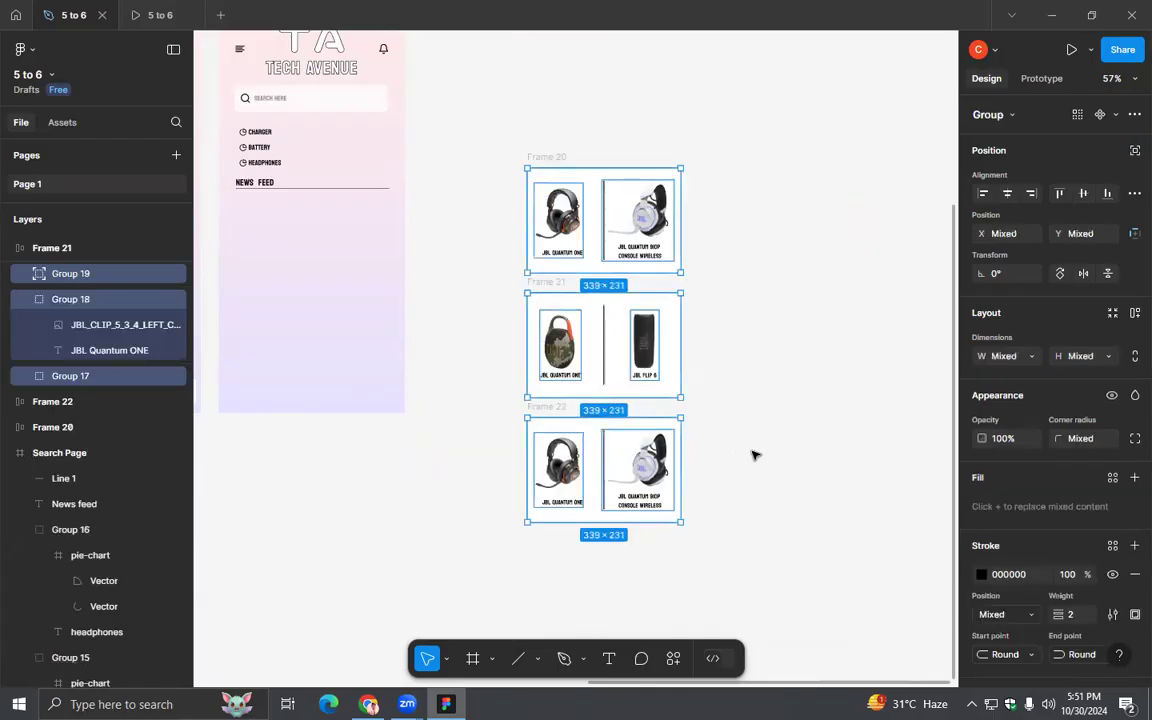
pyautogui.click(754, 455)
pyautogui.hotkey('ctrl', 'z')
pyautogui.click(754, 455)
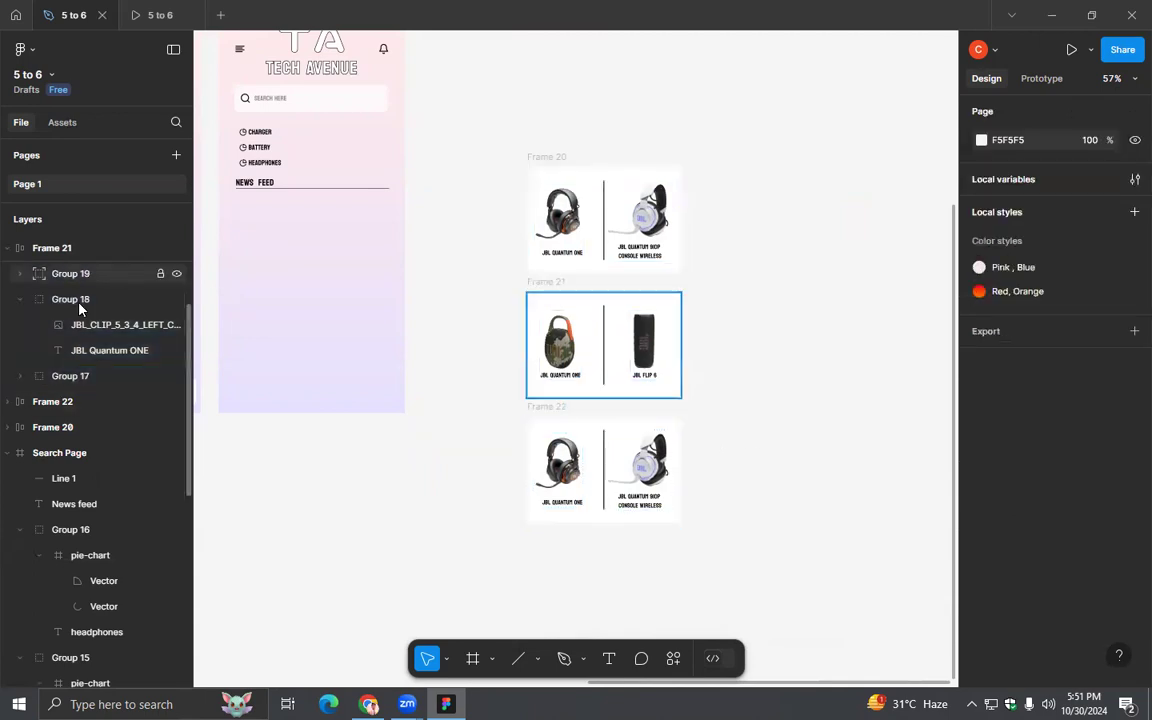
# - Collapse Frame 21's layers and select Frame 20, Frame 21 and Frame 22 together
pyautogui.scroll(3, 40, 360)
pyautogui.click(20, 427)
pyautogui.click(20, 427)
pyautogui.click(20, 455)
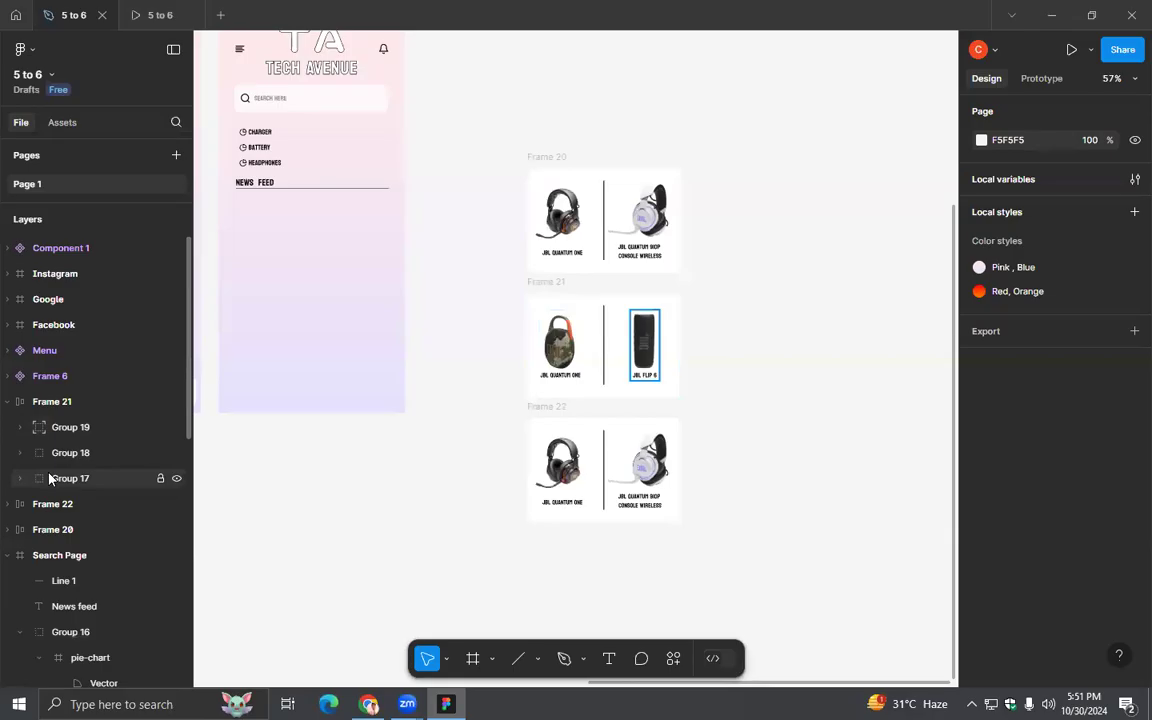
pyautogui.click(50, 478)
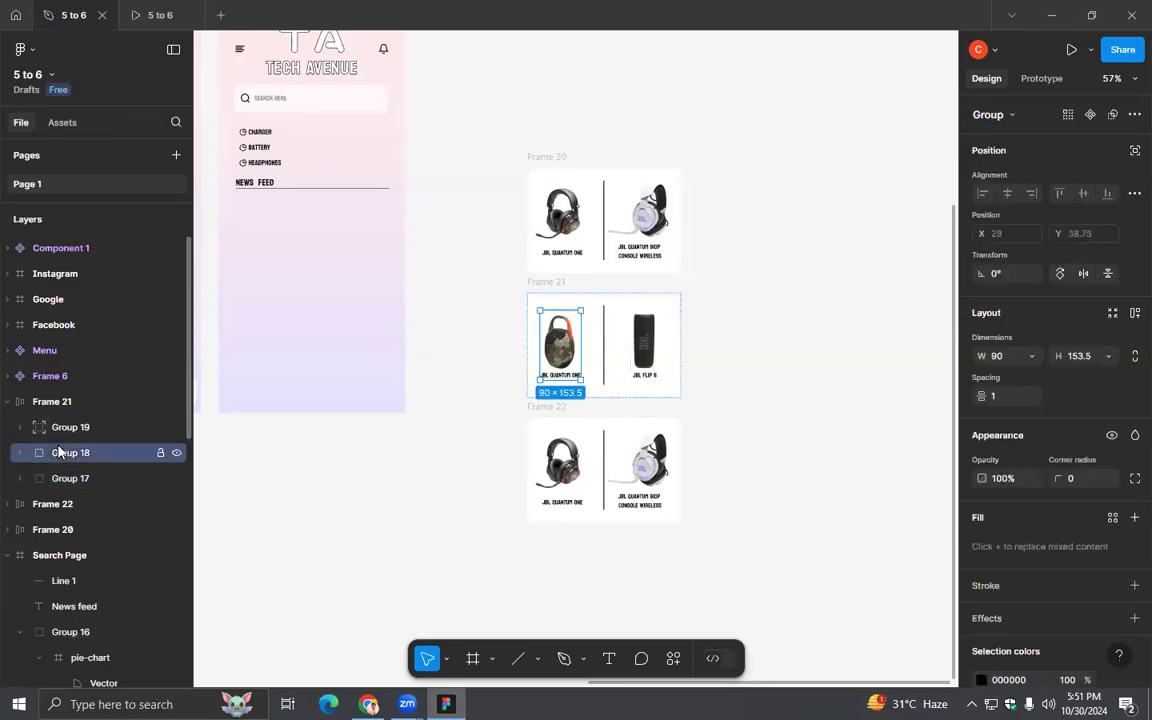
pyautogui.click(42, 404)
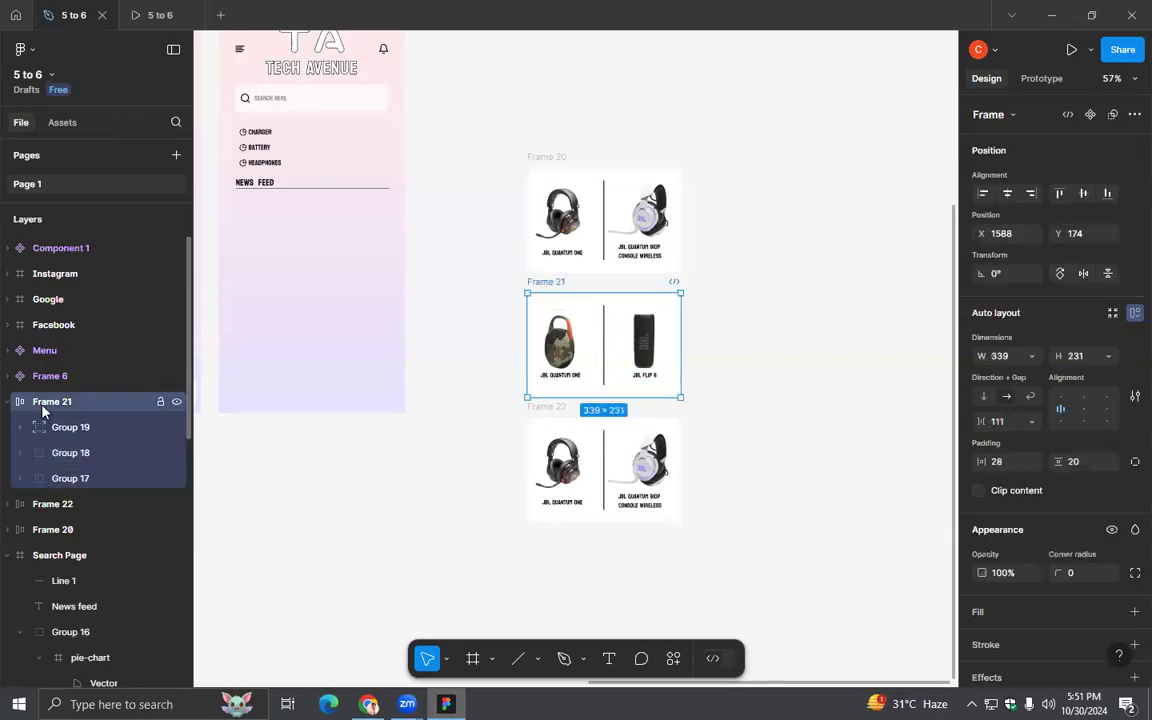
pyautogui.click(8, 402)
pyautogui.click(42, 427)
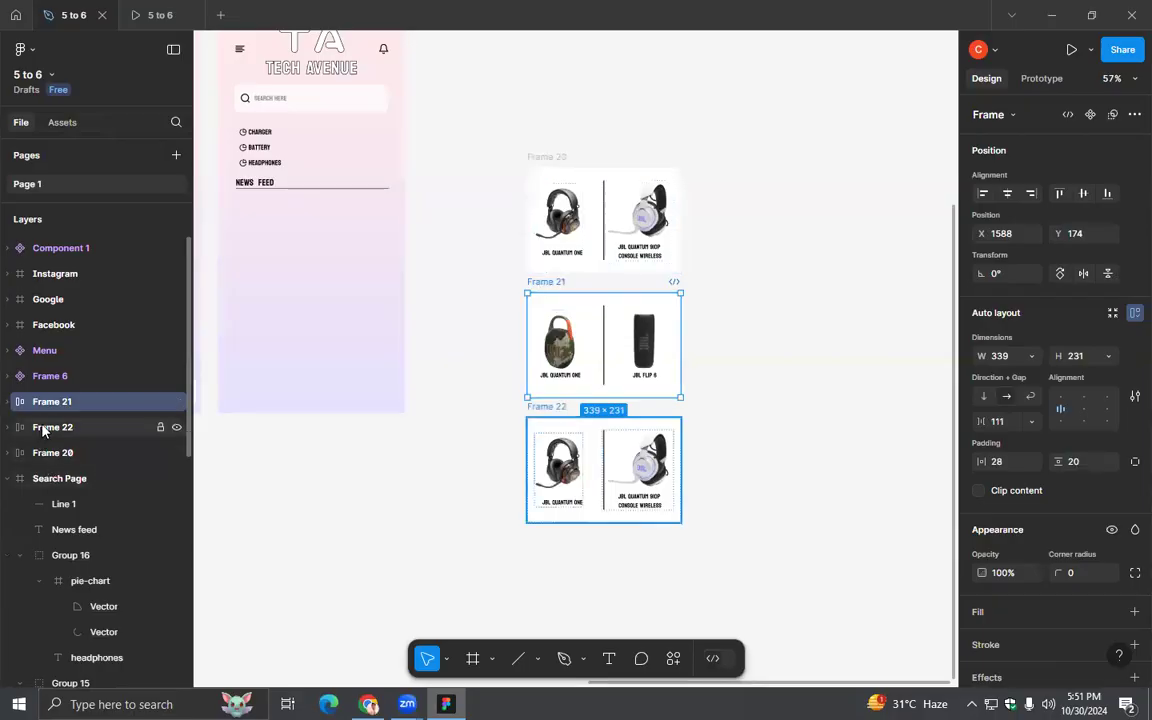
pyautogui.click(48, 452)
pyautogui.keyDown('shift'); pyautogui.click(50, 427); pyautogui.keyUp('shift')
pyautogui.keyDown('shift'); pyautogui.click(55, 404); pyautogui.keyUp('shift')
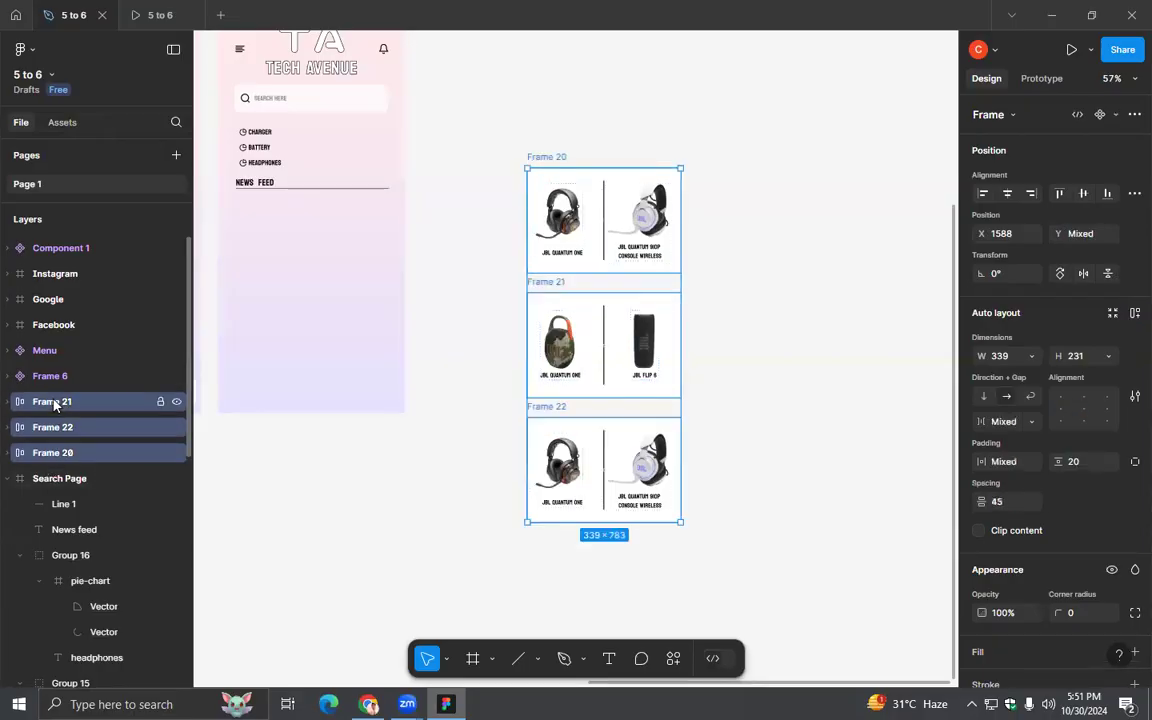
pyautogui.press('alt')
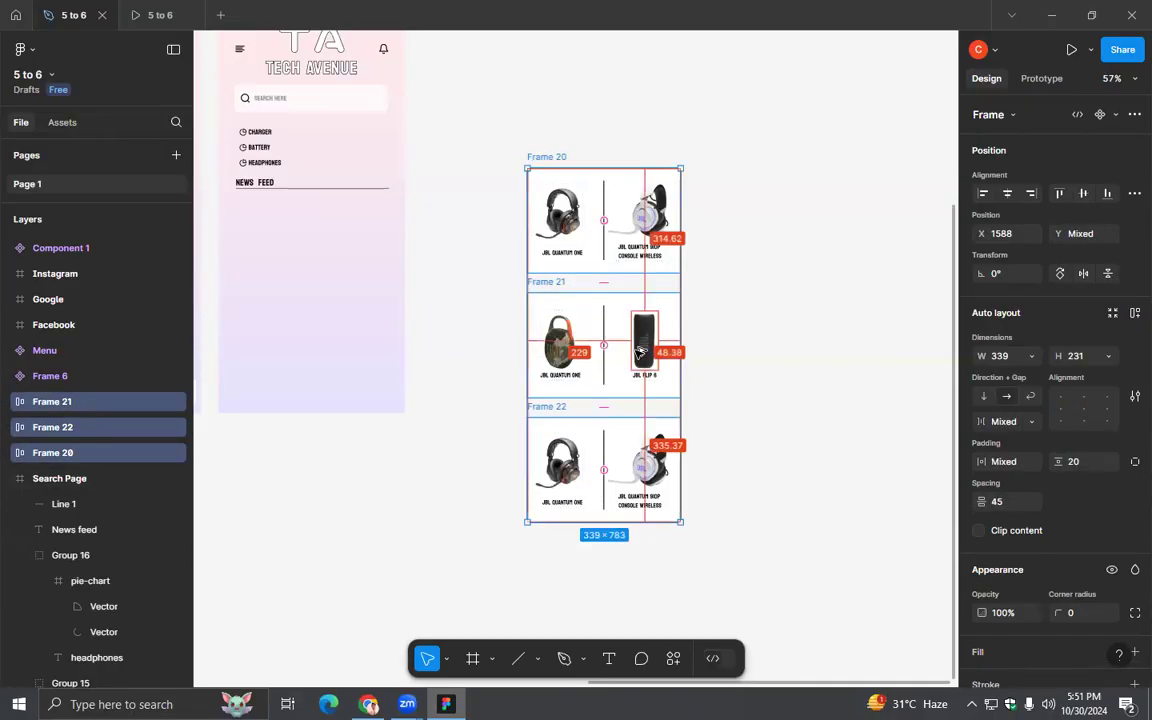
pyautogui.press('ctrl')
pyautogui.press('ctrl')
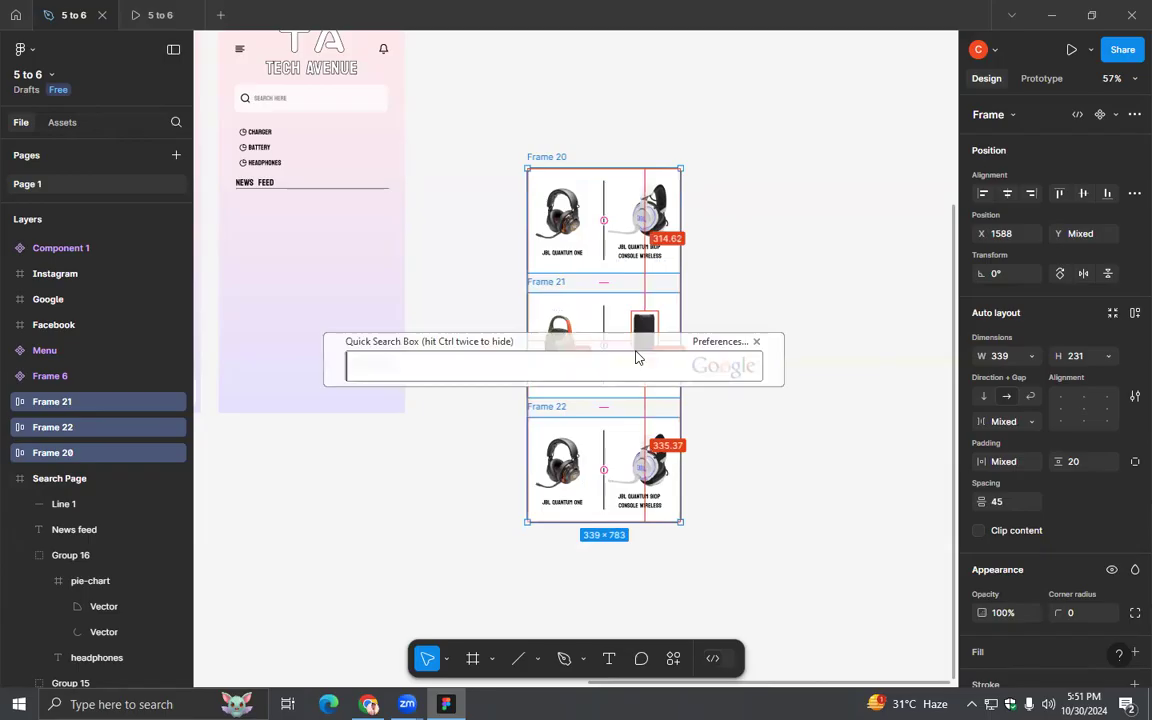
pyautogui.click(757, 343)
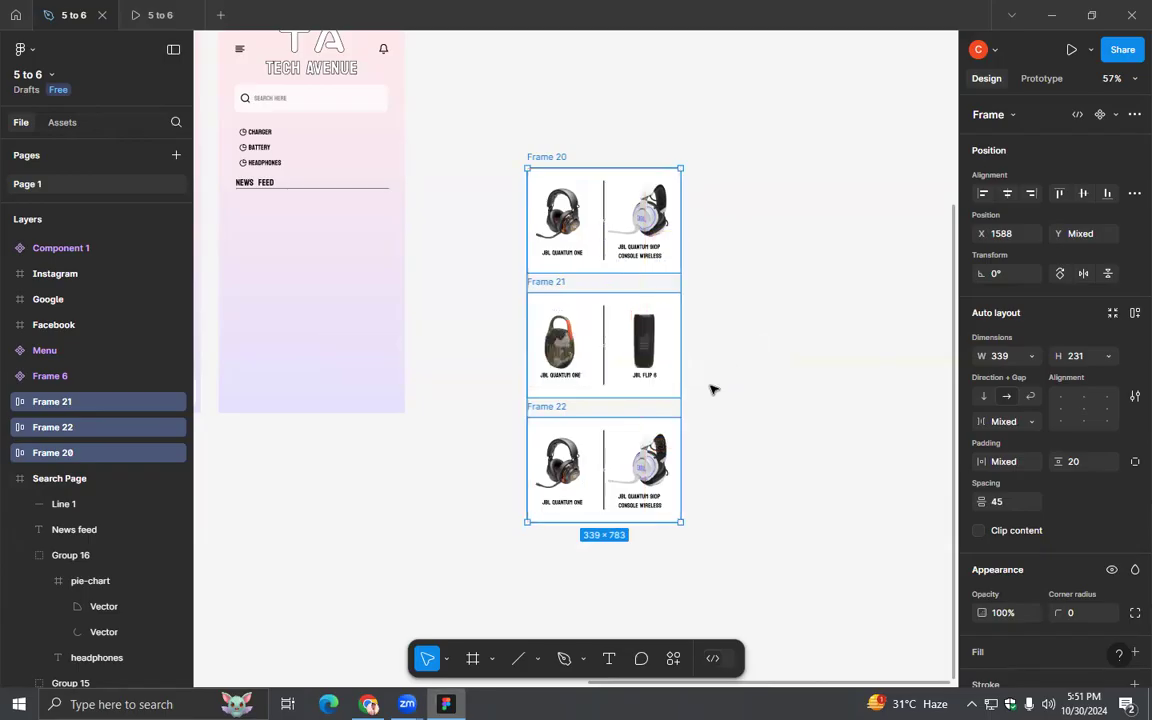
pyautogui.press('ctrl')
pyautogui.press('ctrl')
pyautogui.click(757, 341)
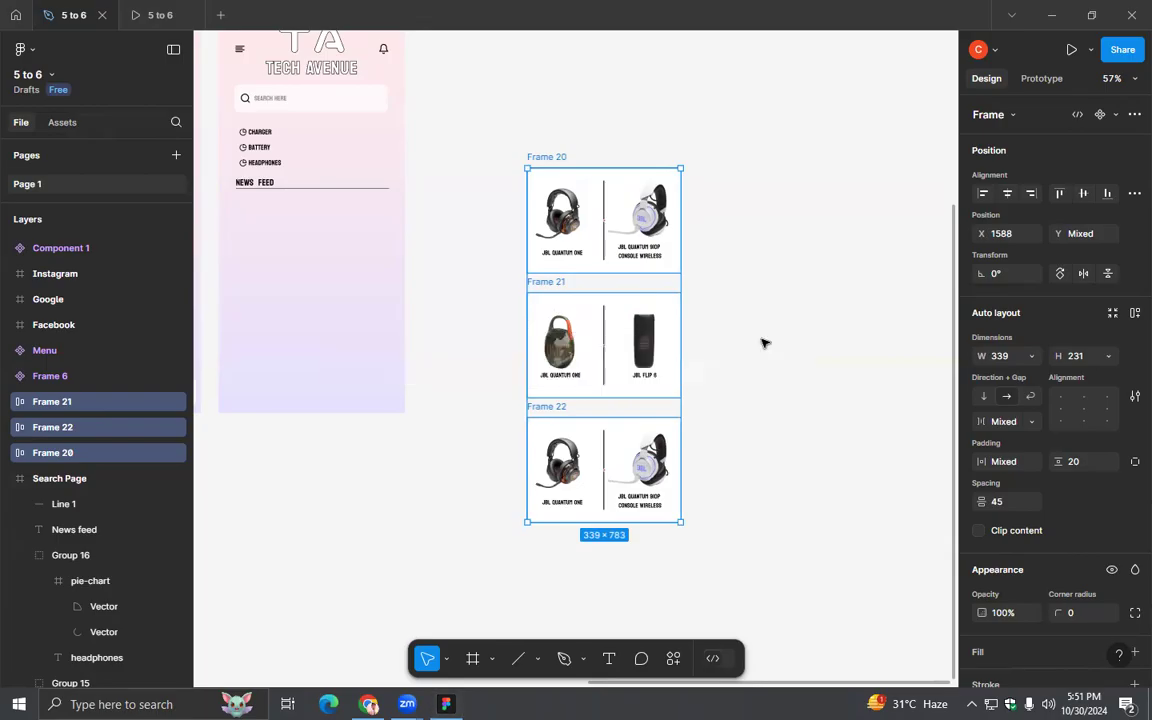
# - Wrap the three selected cards in a new frame and shorten it from below to about 339 × 507
pyautogui.rightClick(672, 298)
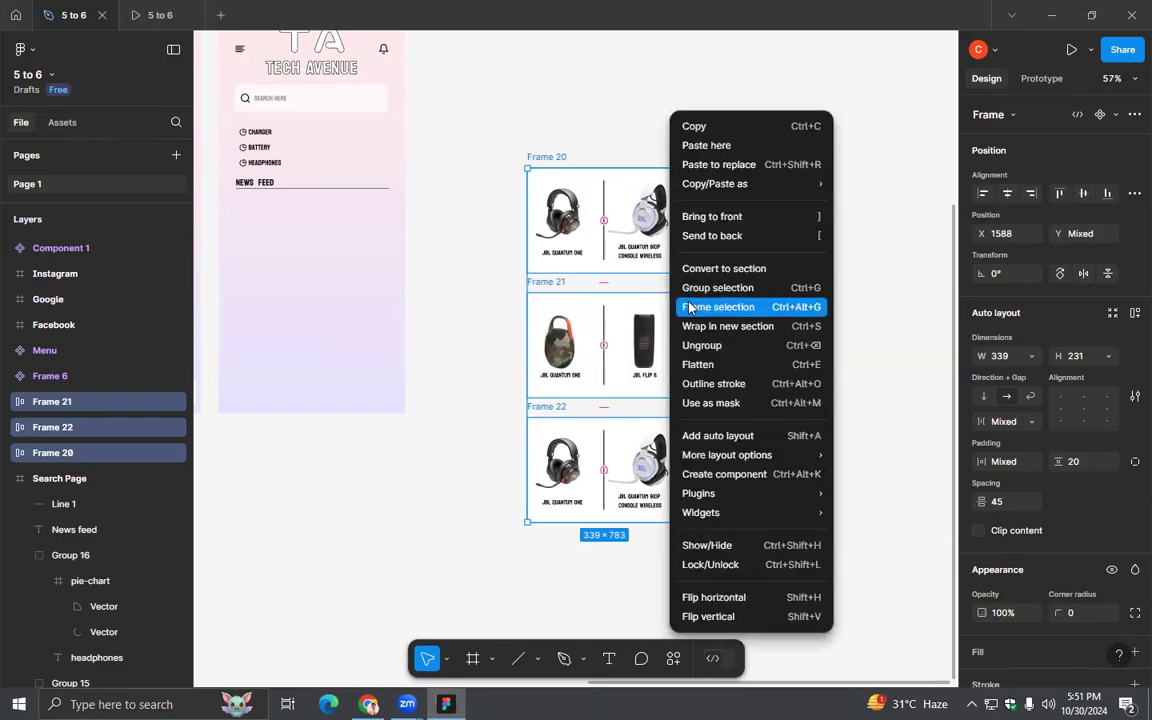
pyautogui.click(689, 308)
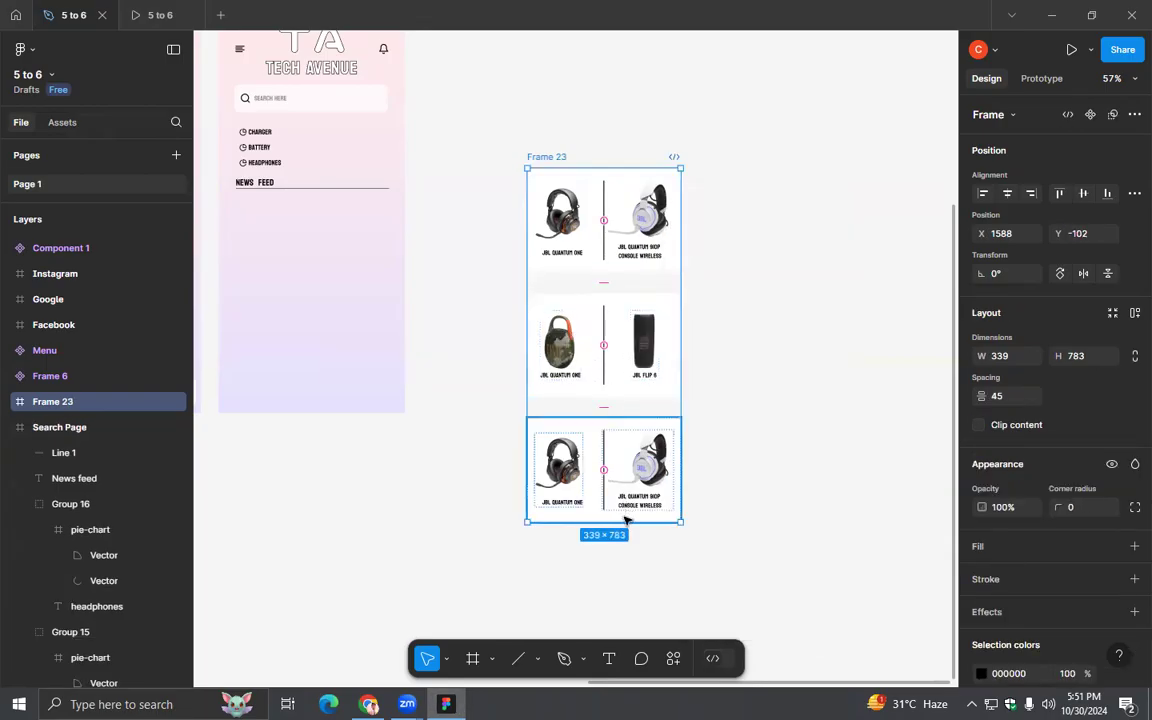
pyautogui.moveTo(630, 525); pyautogui.dragTo(635, 398)
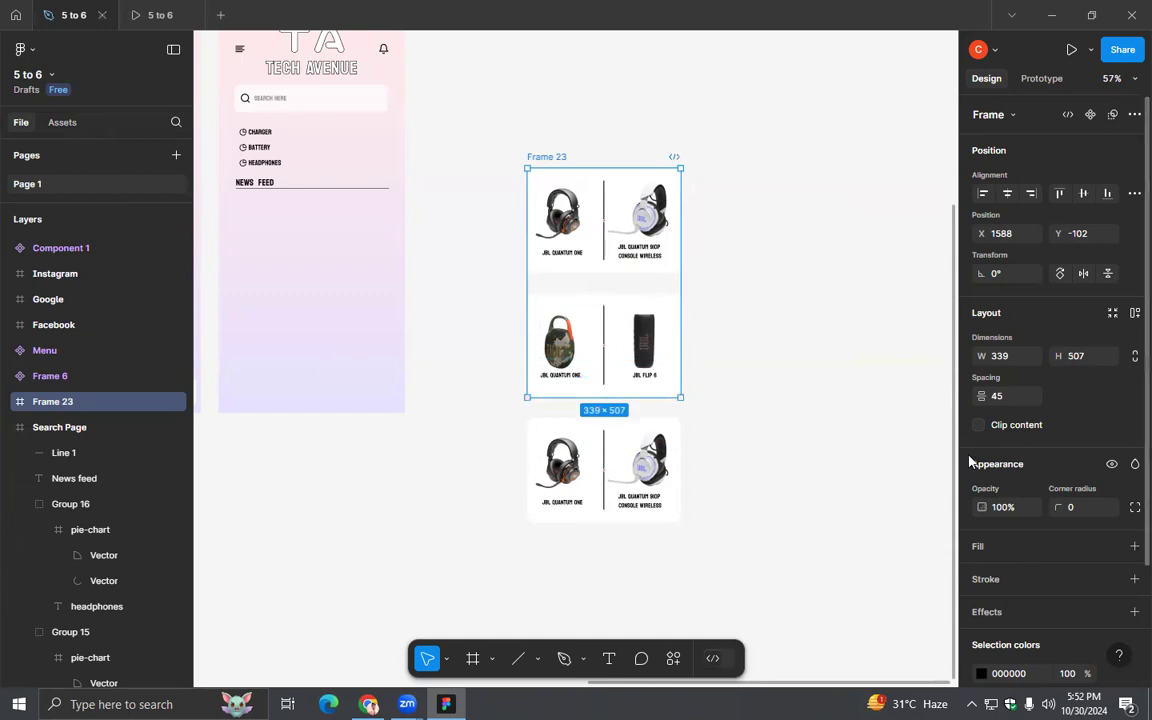
# - Clip the new frame's content and set its scroll overflow to Vertical
pyautogui.click(979, 425)
pyautogui.click(1040, 79)
pyautogui.click(1057, 207)
pyautogui.click(1060, 244)
pyautogui.hscroll(-5, 823, 489)
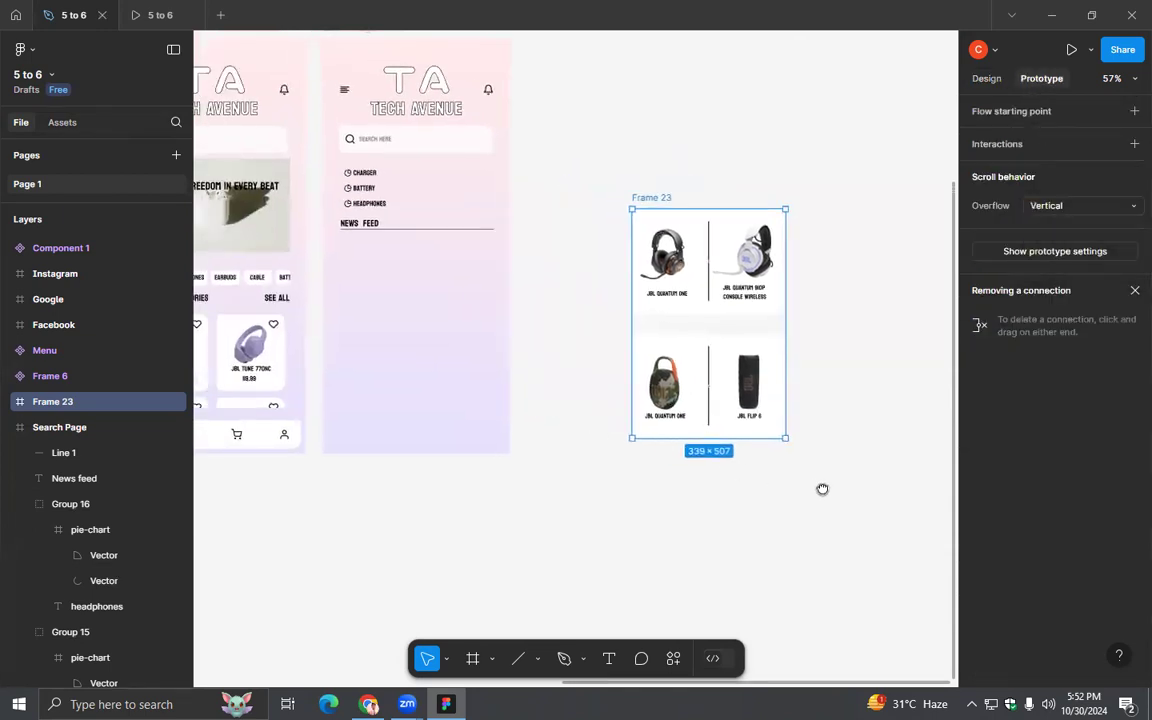
# - Place the scrolling card frame inside the Search Page below the News Feed line and shorten it to about 339 × 448
pyautogui.moveTo(690, 222); pyautogui.dragTo(405, 231)
pyautogui.moveTo(488, 475); pyautogui.dragTo(491, 443)
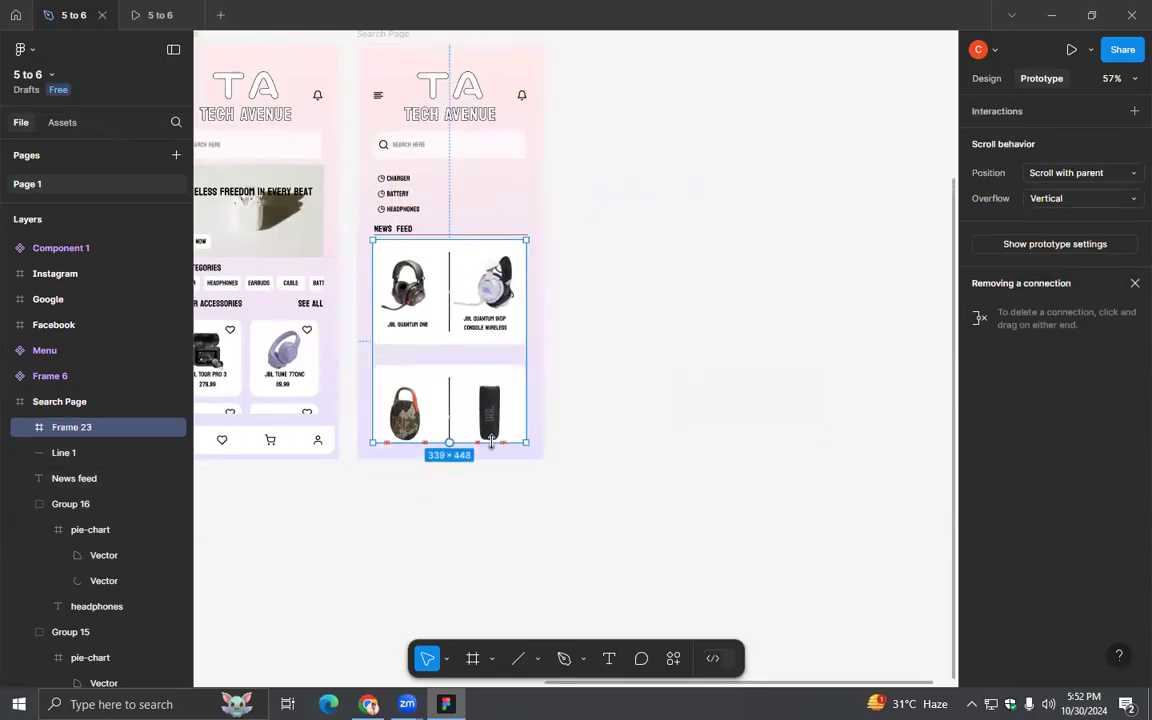
pyautogui.click(972, 79)
pyautogui.click(673, 279)
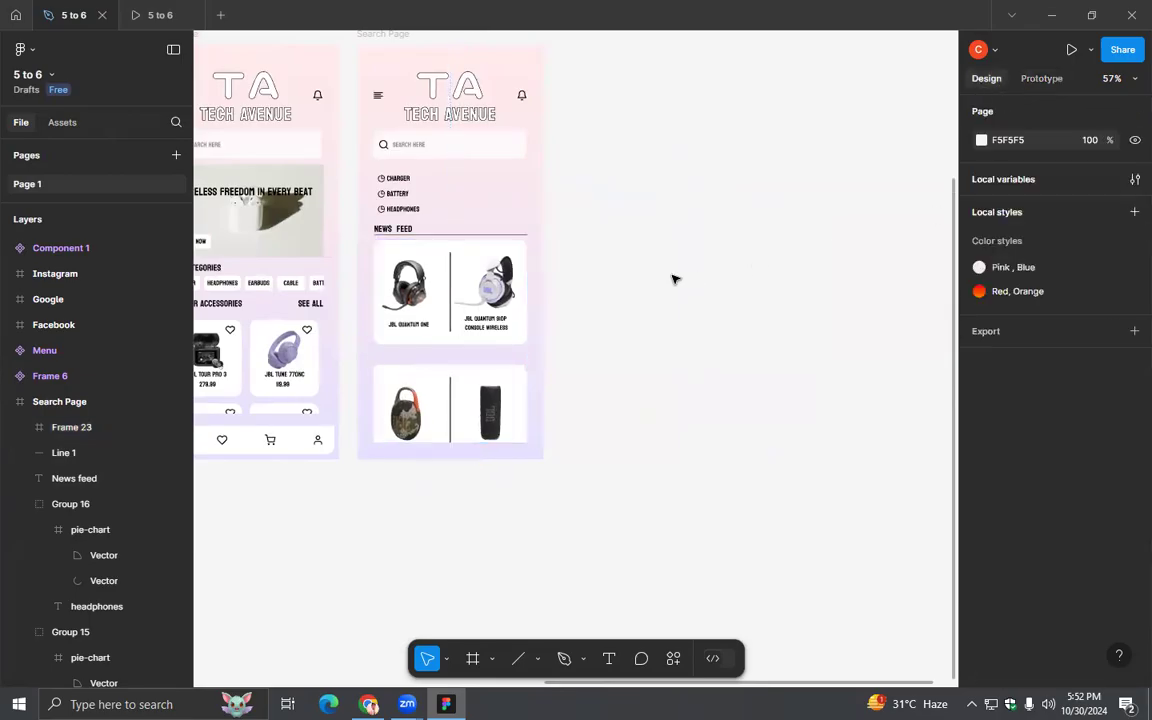
pyautogui.moveTo(598, 267); pyautogui.dragTo(681, 314)
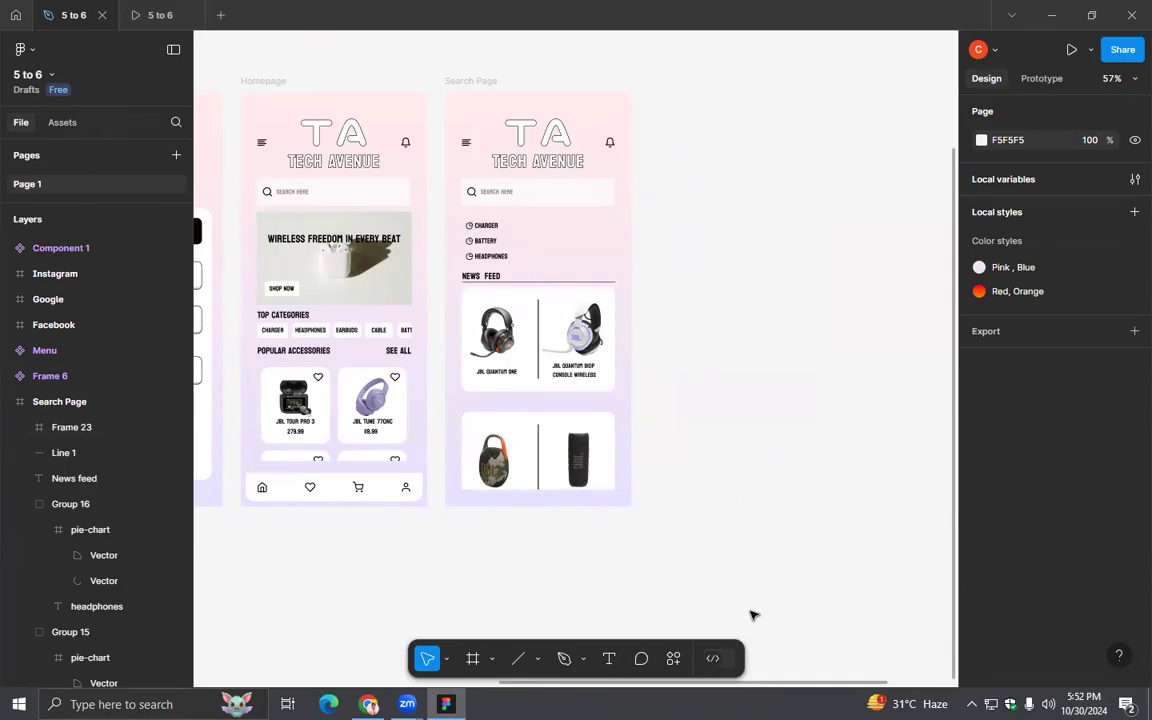
# - Insert the arrow-left icon from Feather Icons and move it beneath the menu icon in the Search Page header
pyautogui.click(673, 660)
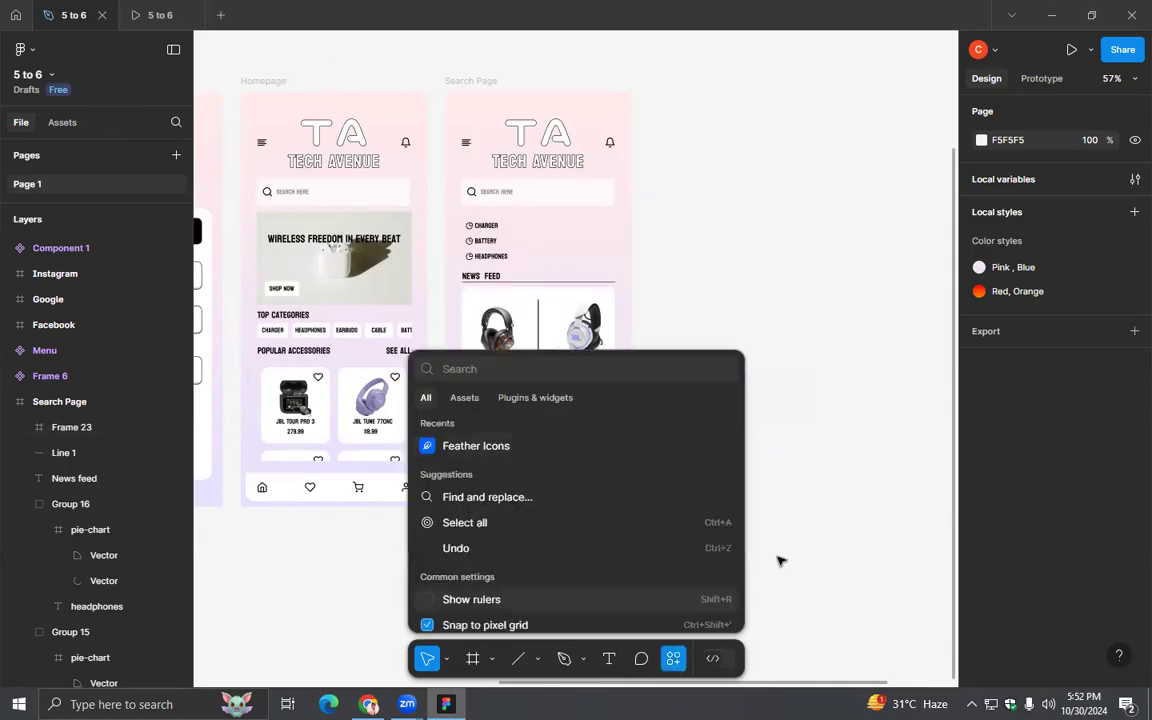
pyautogui.click(497, 447)
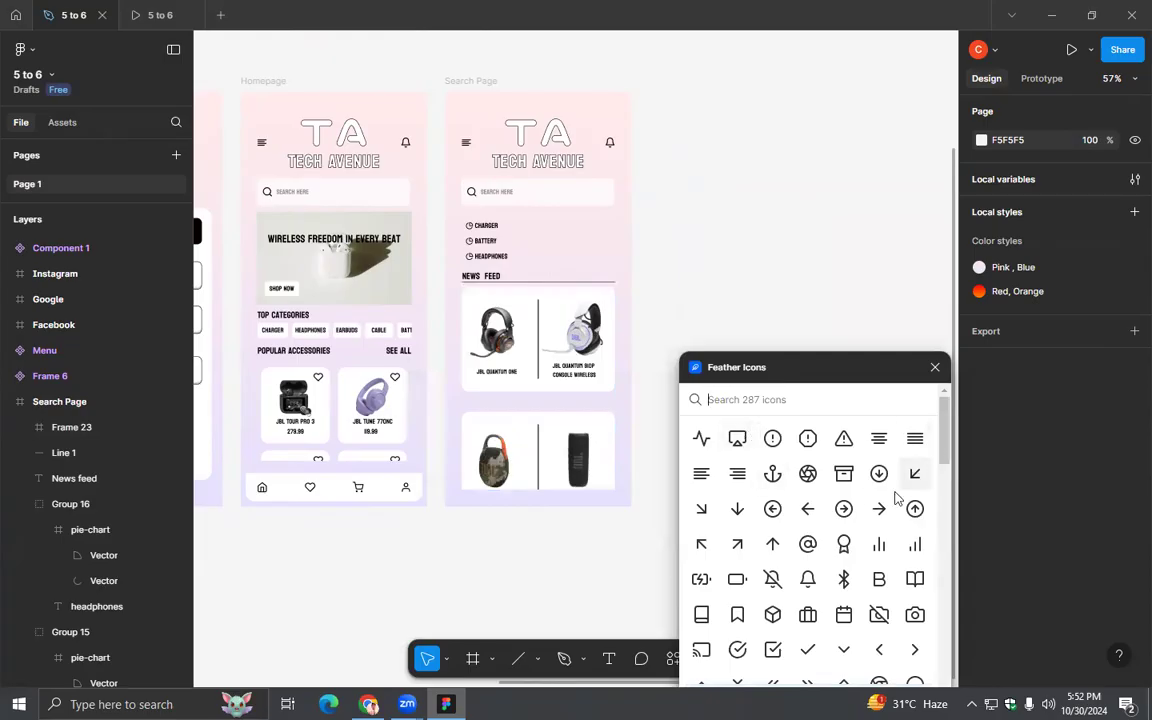
pyautogui.click(810, 512)
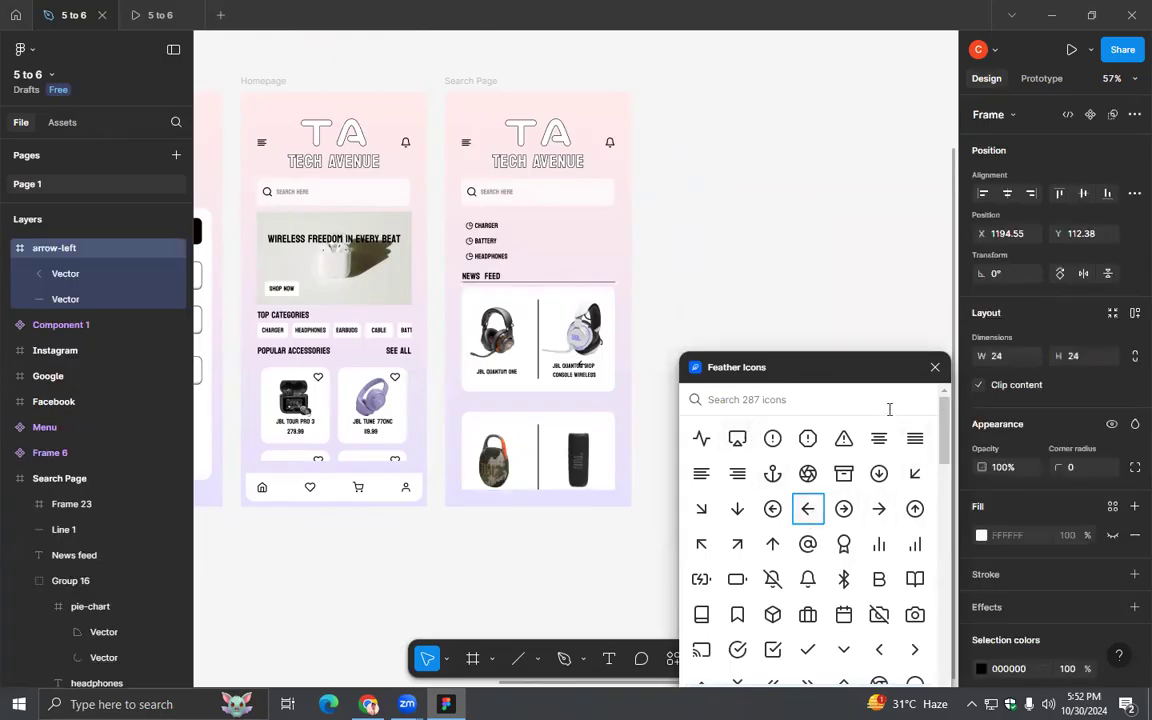
pyautogui.click(935, 369)
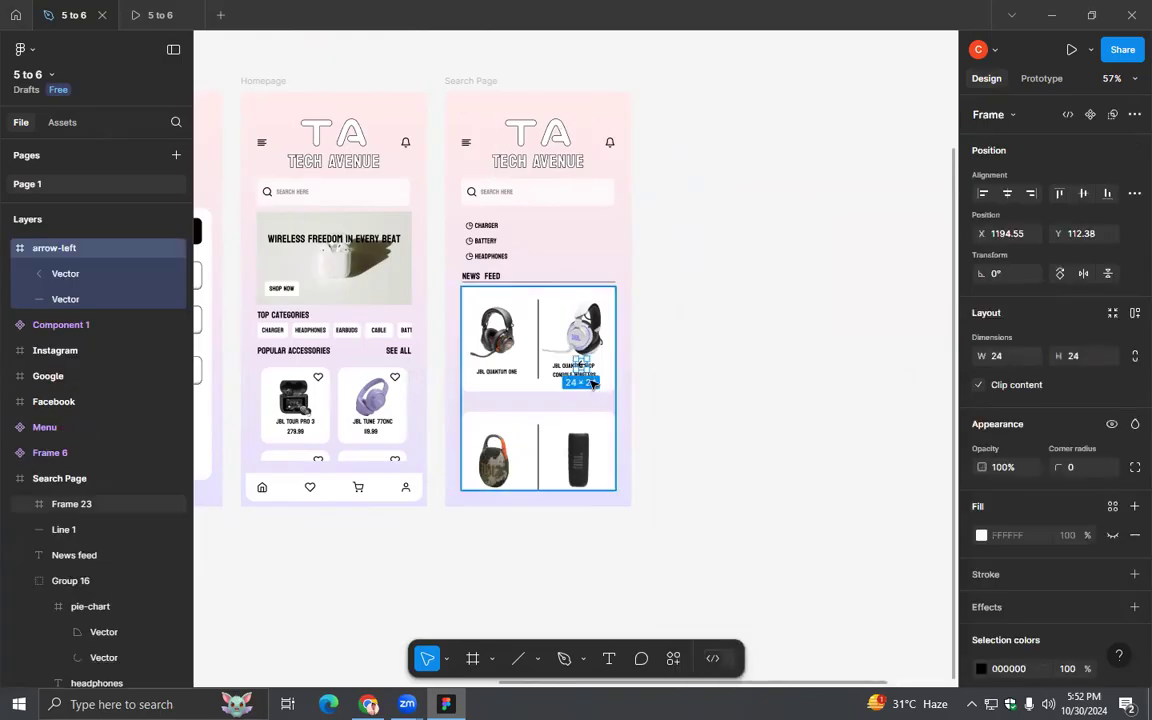
pyautogui.scroll(5, 640, 399)
pyautogui.moveTo(643, 257); pyautogui.dragTo(749, 492)
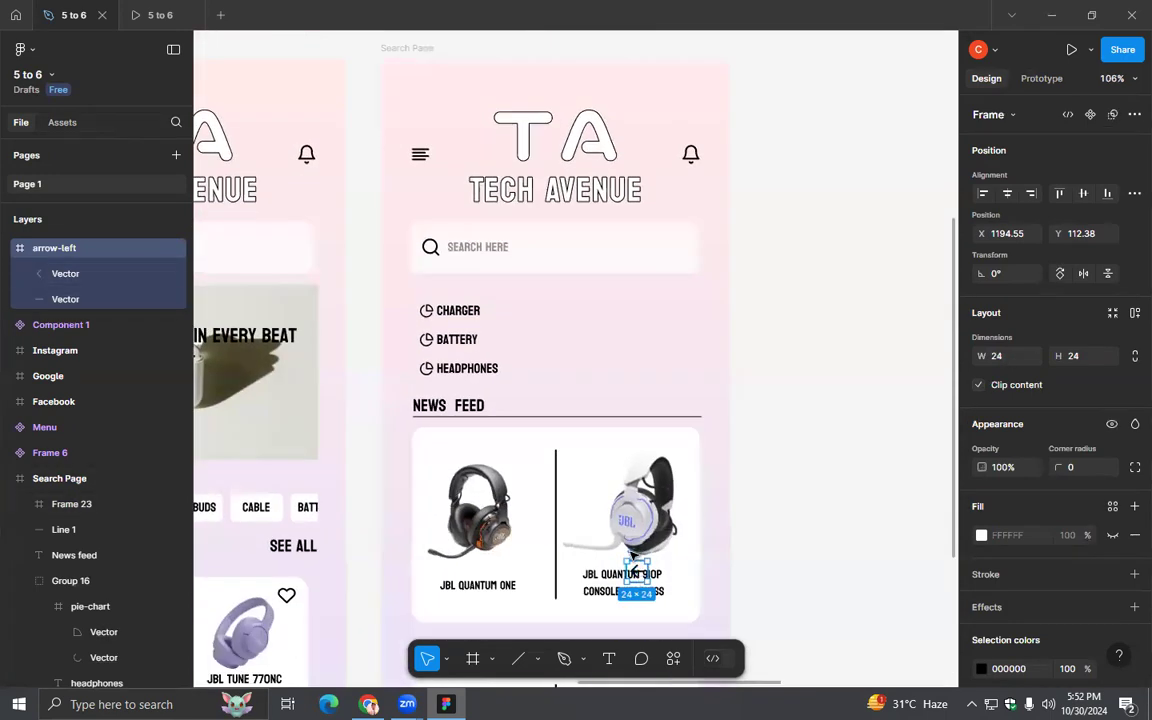
pyautogui.moveTo(634, 572); pyautogui.dragTo(435, 205)
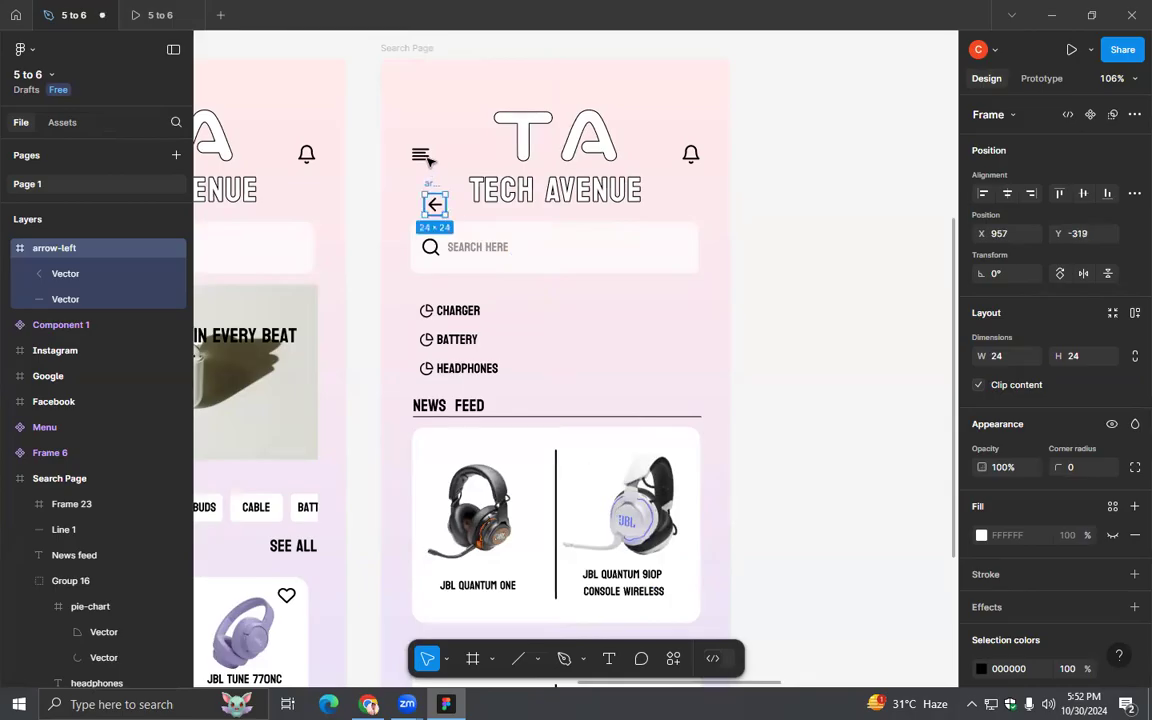
# - Try deleting the Search Page's menu icon and moving the arrow into its place, and undo both changes
pyautogui.click(420, 155)
pyautogui.press('Delete')
pyautogui.moveTo(430, 187); pyautogui.dragTo(412, 138)
pyautogui.hotkey('ctrl', 'z')
pyautogui.hotkey('ctrl', 'z')
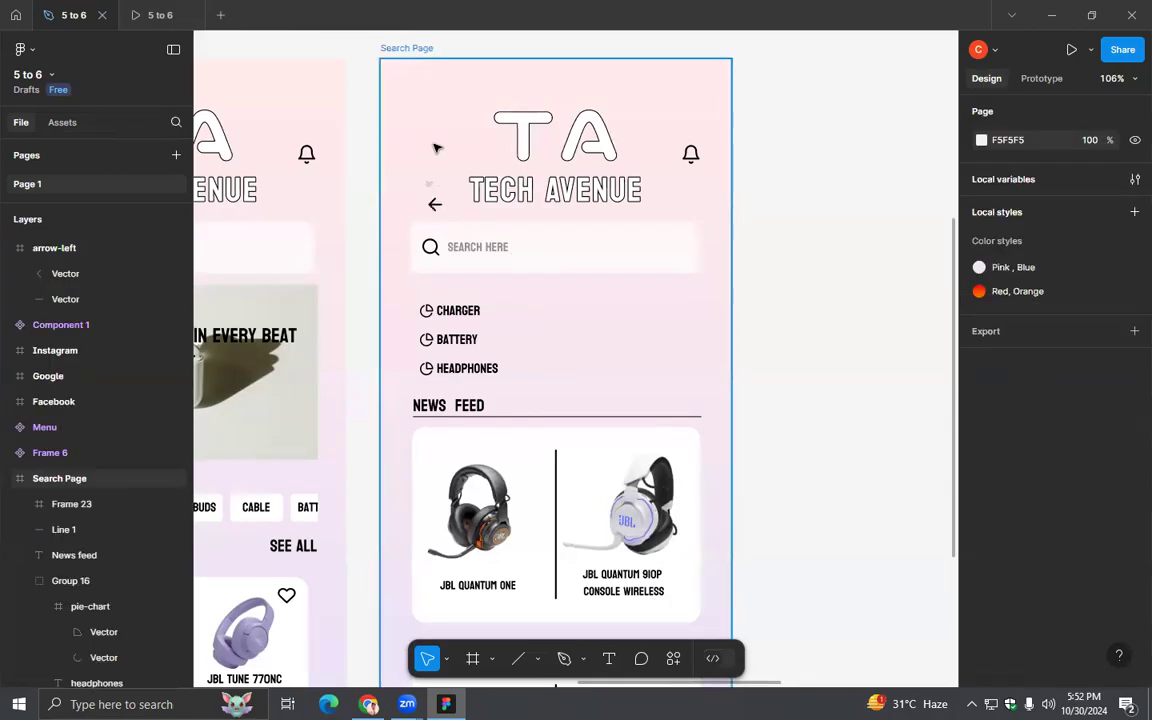
pyautogui.press('Escape')
# - Move the arrow icon over the Search Page's menu icon and delete the align-left menu icon underneath
pyautogui.moveTo(432, 186); pyautogui.dragTo(418, 135)
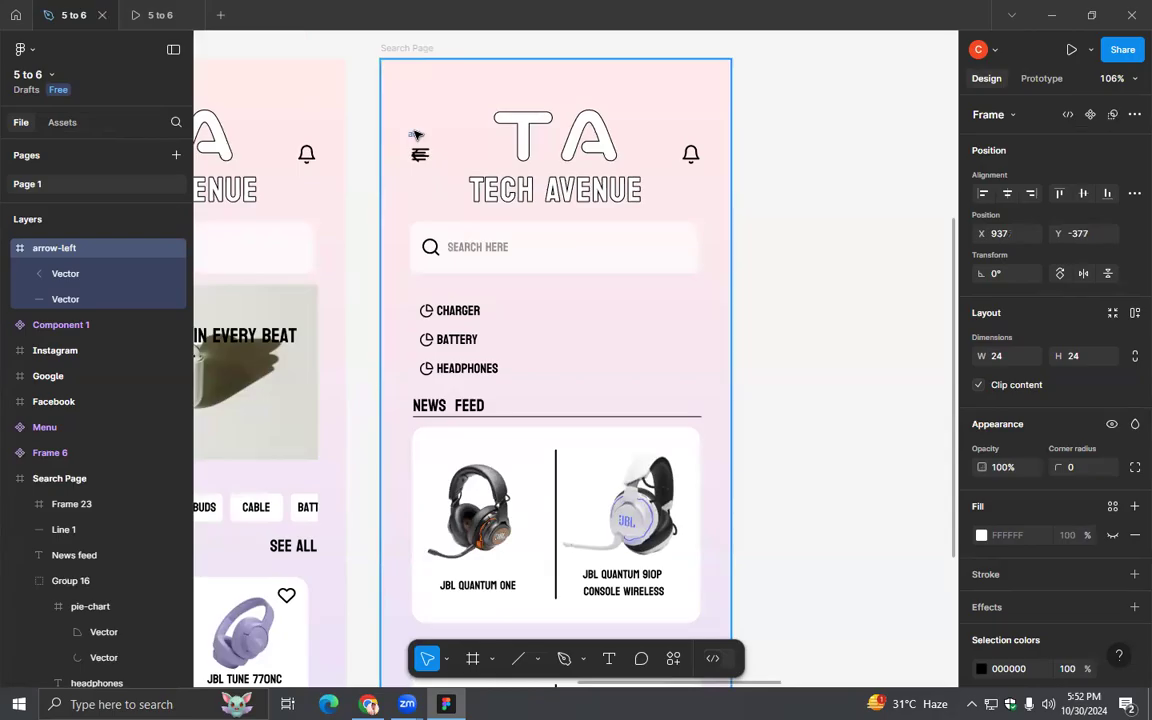
pyautogui.press('Escape')
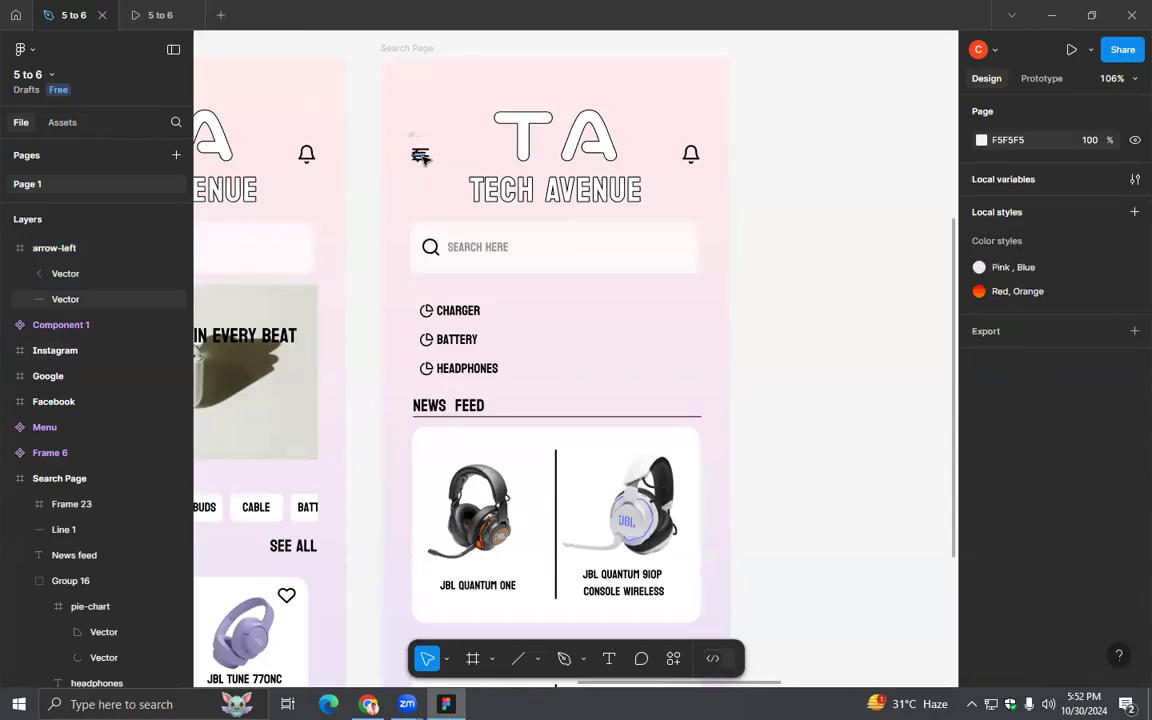
pyautogui.click(425, 158)
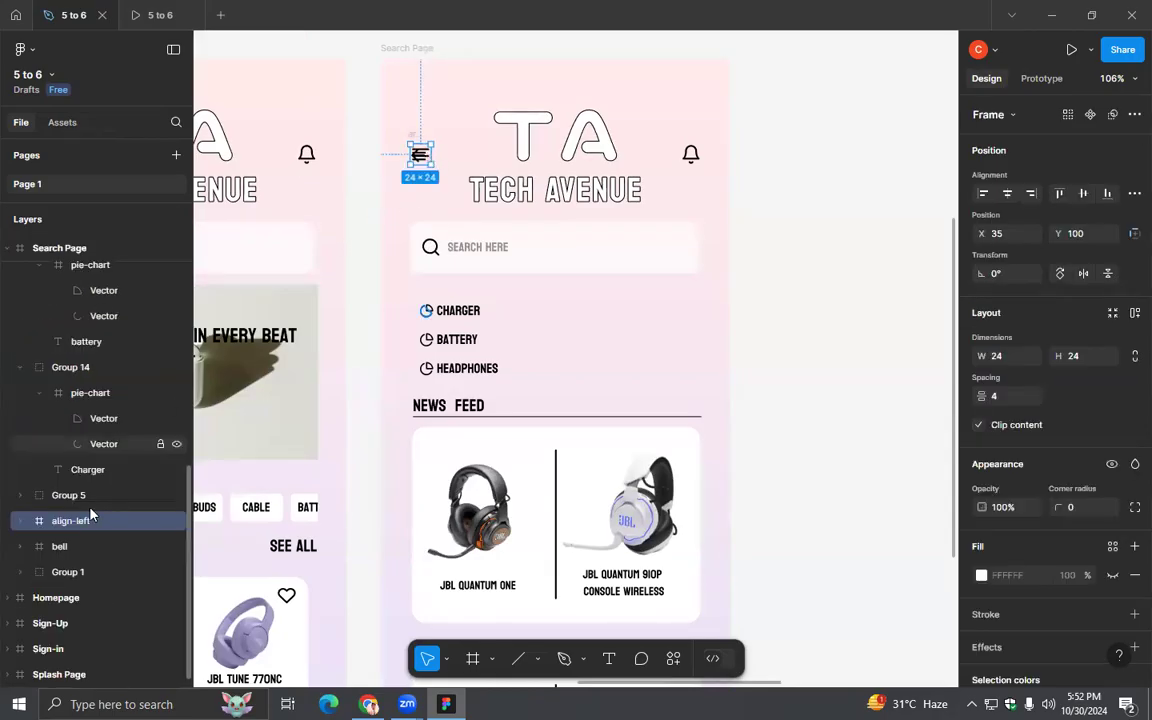
pyautogui.click(17, 521)
pyautogui.click(18, 521)
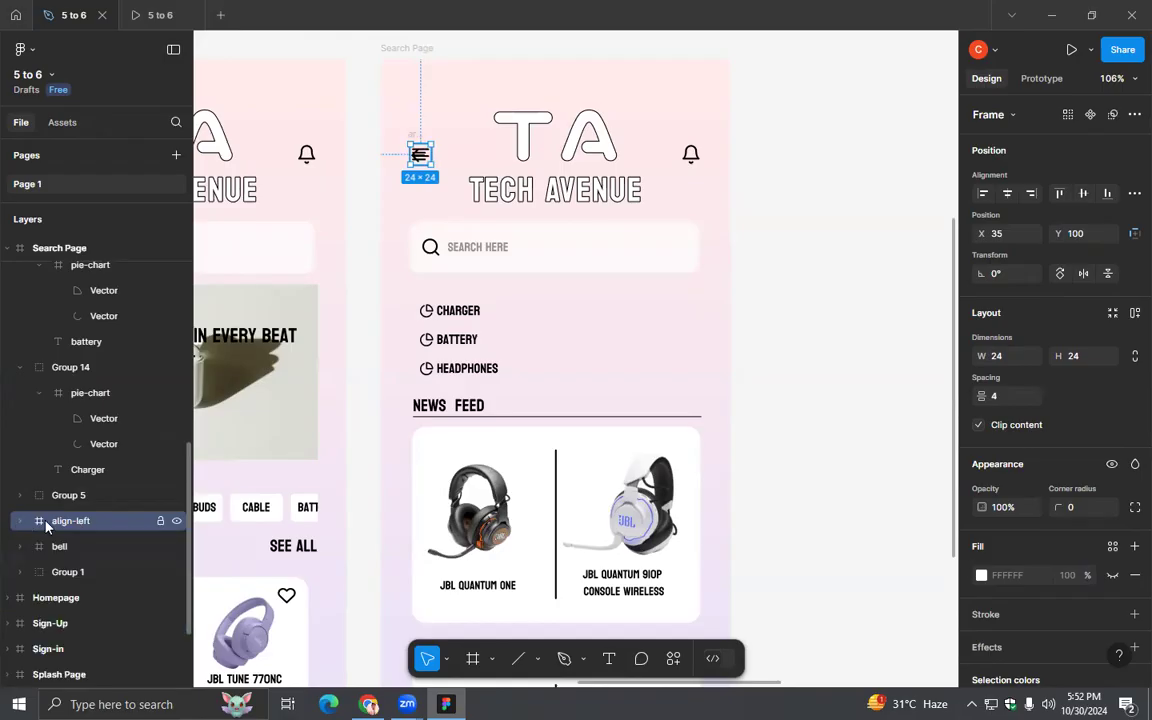
pyautogui.press('Delete')
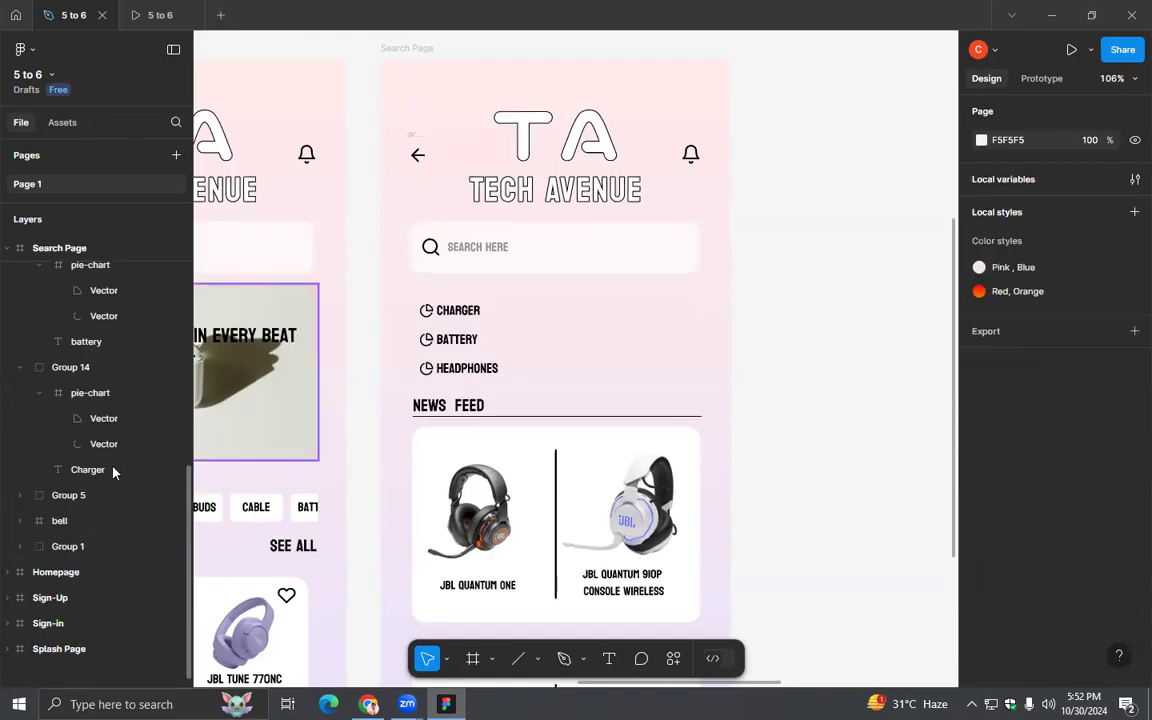
# - Show the rulers and add horizontal guides at 124 and 102 across the Search Page to check the arrow and bell alignment
pyautogui.click(418, 157)
pyautogui.click(413, 135)
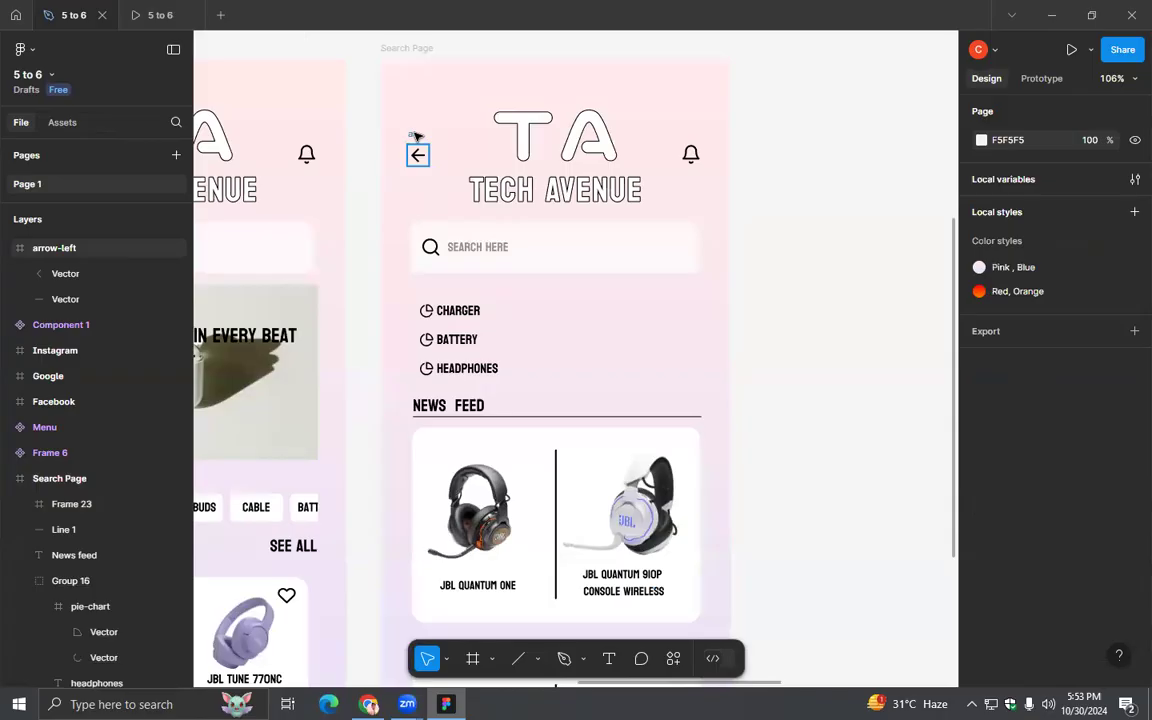
pyautogui.click(417, 152)
pyautogui.keyDown('shift'); pyautogui.click(693, 157); pyautogui.keyUp('shift')
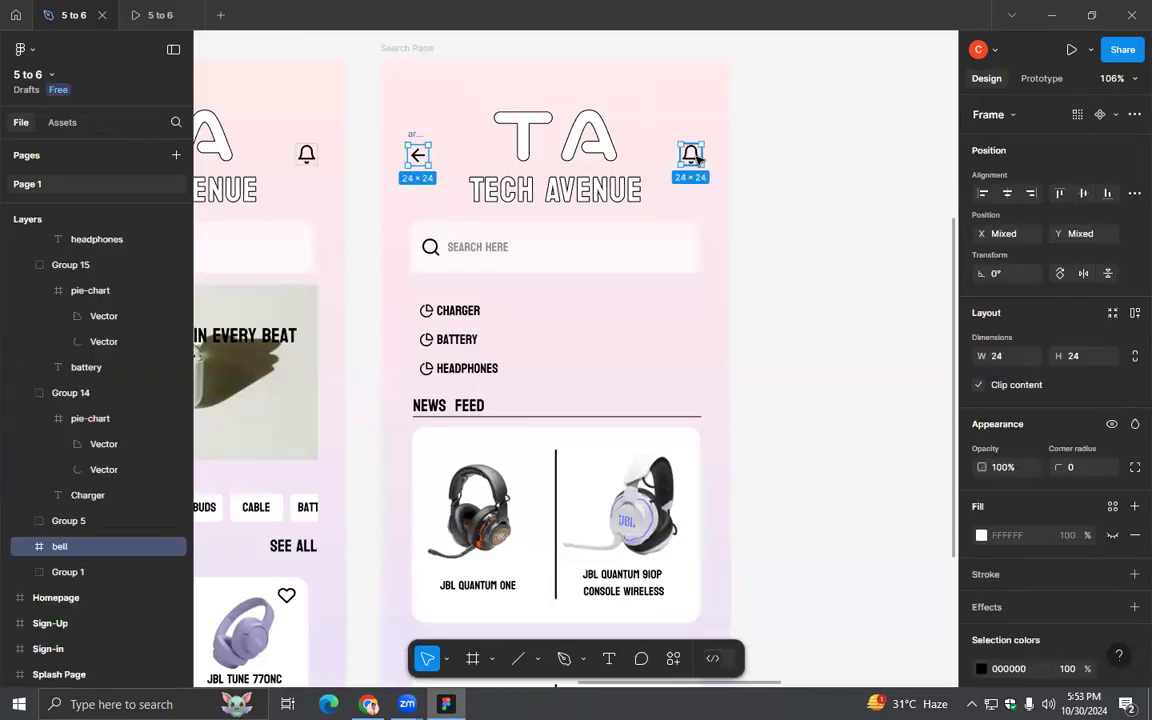
pyautogui.click(735, 224)
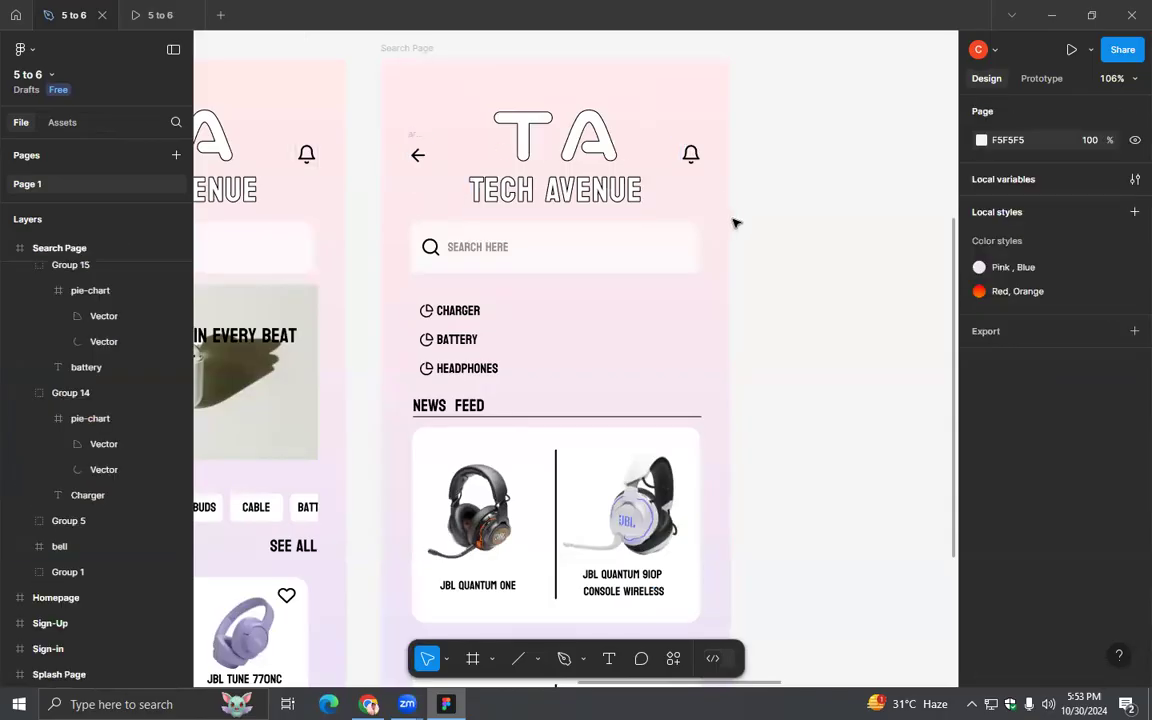
pyautogui.hotkey('shift', 'r')
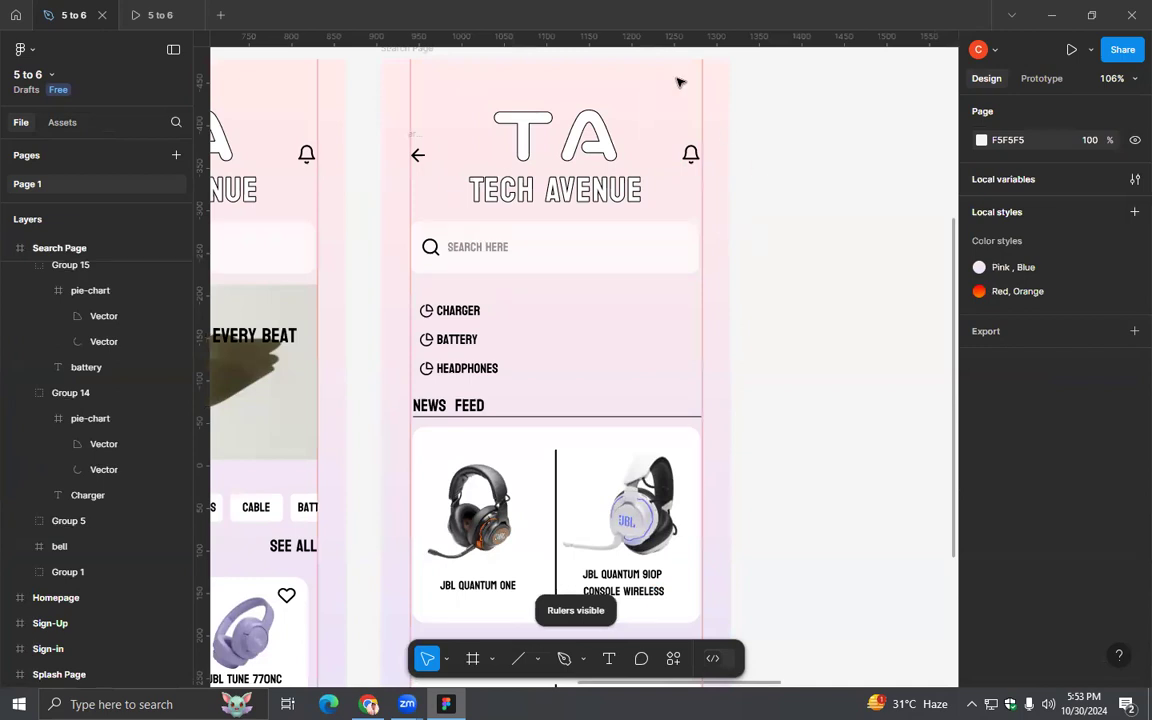
pyautogui.scroll(4, 678, 82)
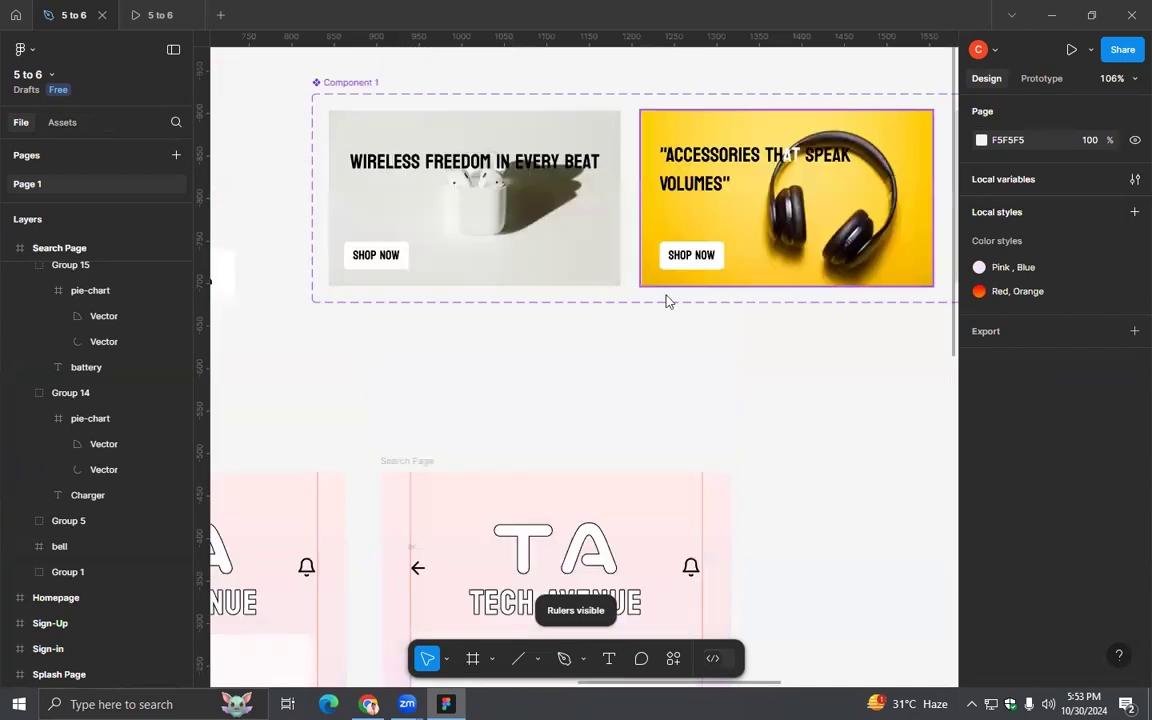
pyautogui.moveTo(606, 35); pyautogui.dragTo(611, 578)
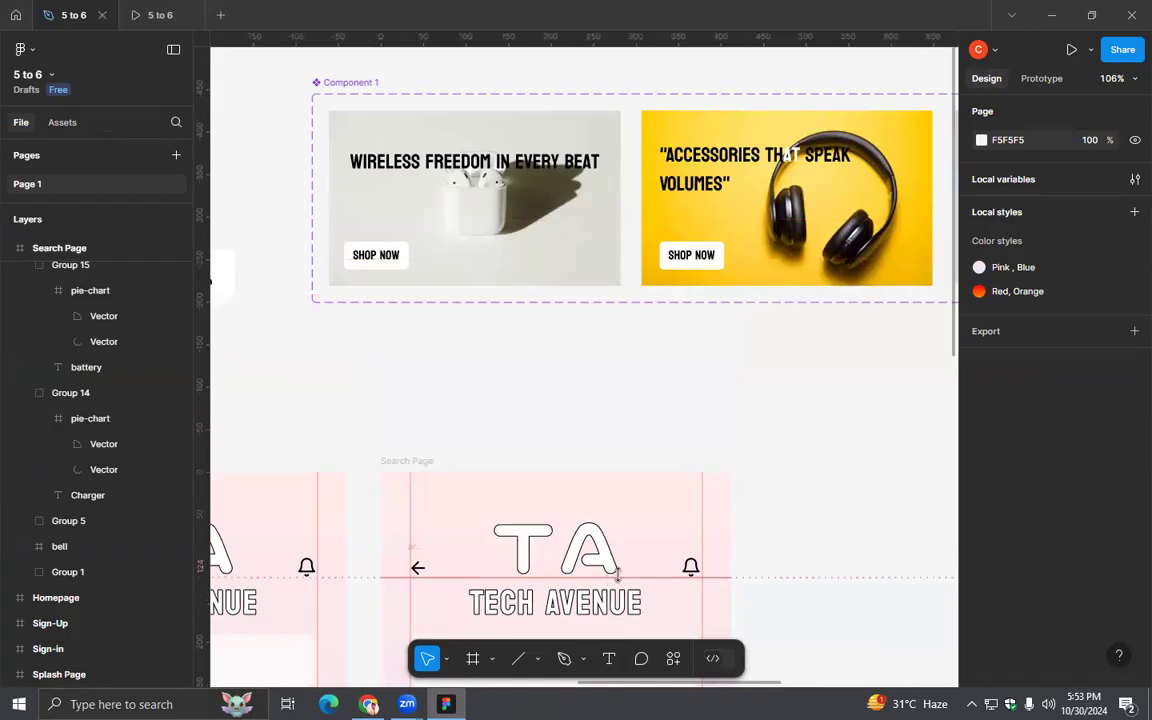
pyautogui.moveTo(628, 37); pyautogui.dragTo(632, 558)
pyautogui.scroll(5, 578, 548)
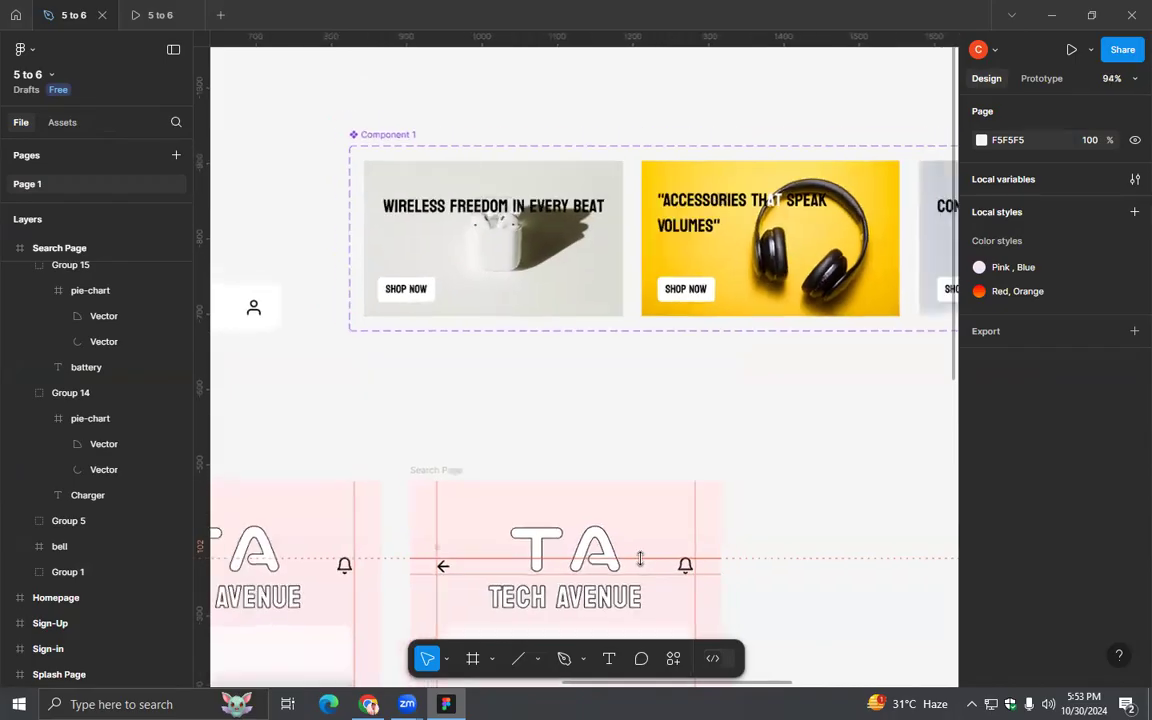
pyautogui.scroll(-3, 601, 487)
pyautogui.scroll(-4, 735, 352)
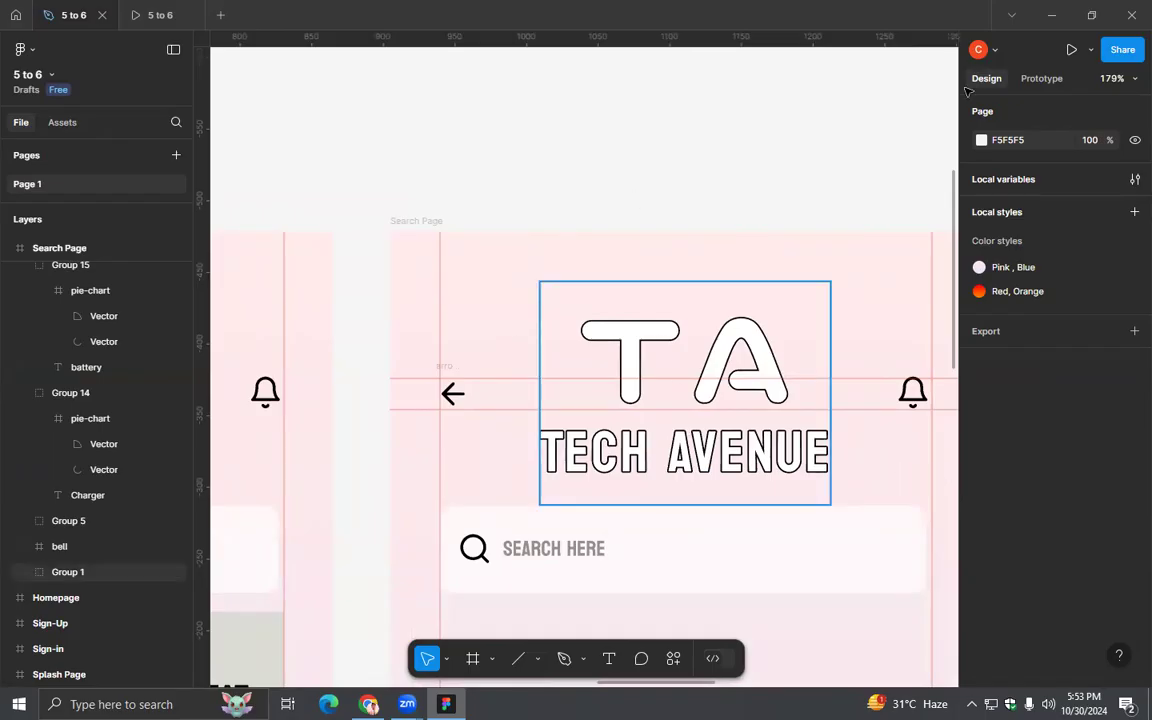
# - Link both vectors of the arrow icon to the Homepage with an on-tap Navigate to interaction
pyautogui.click(1041, 79)
pyautogui.scroll(-2, 634, 197)
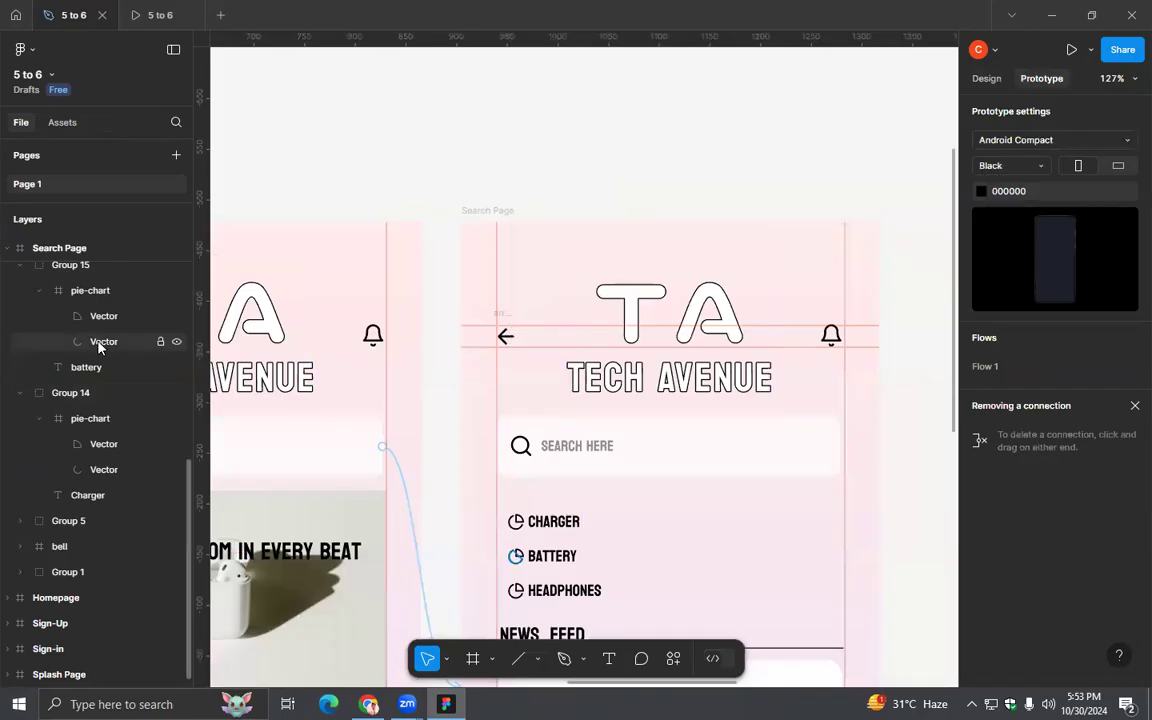
pyautogui.click(506, 336)
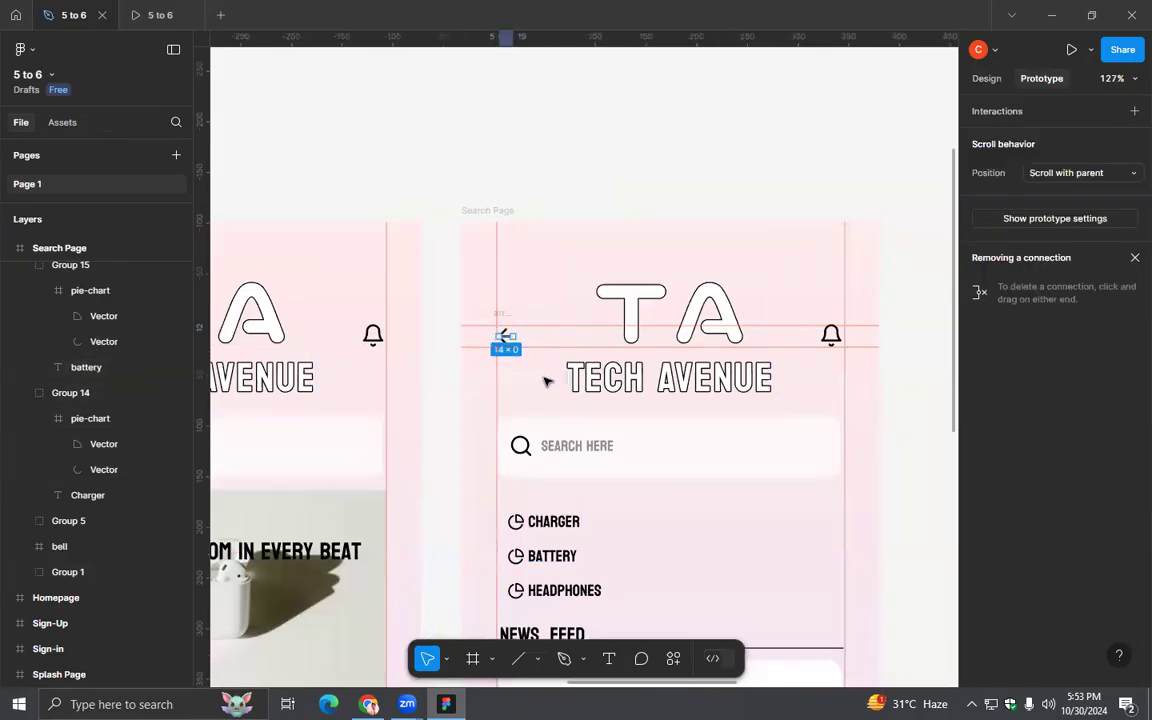
pyautogui.scroll(1, 546, 381)
pyautogui.scroll(5, 132, 384)
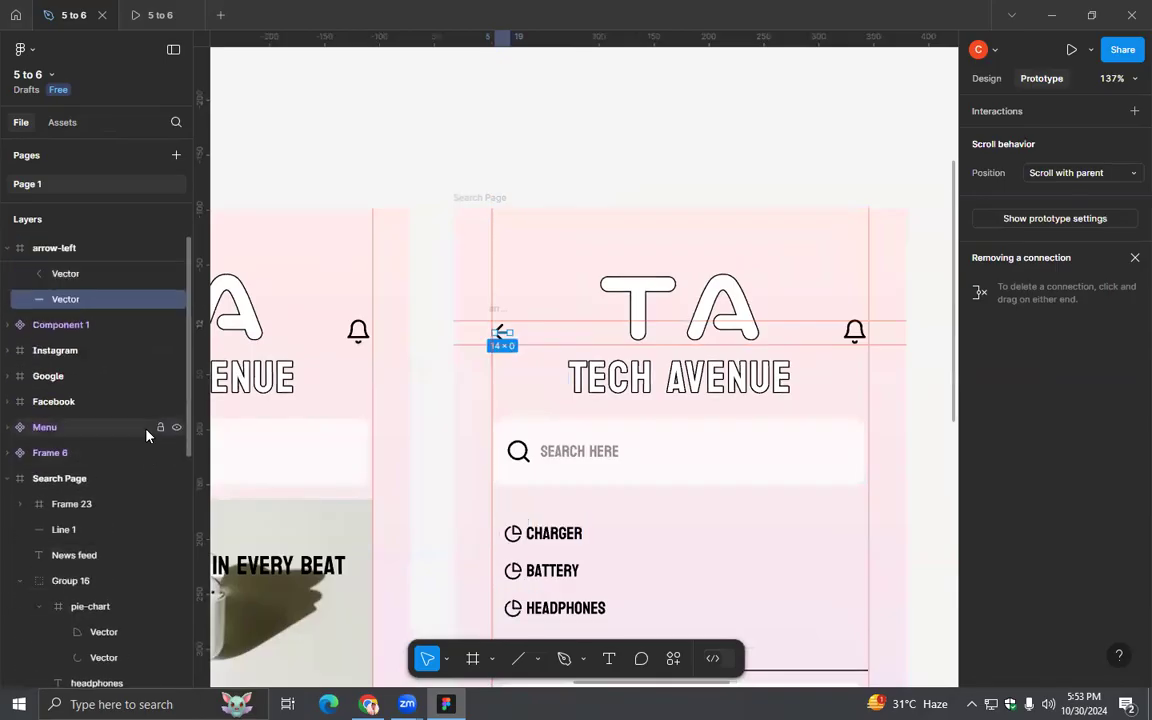
pyautogui.click(40, 248)
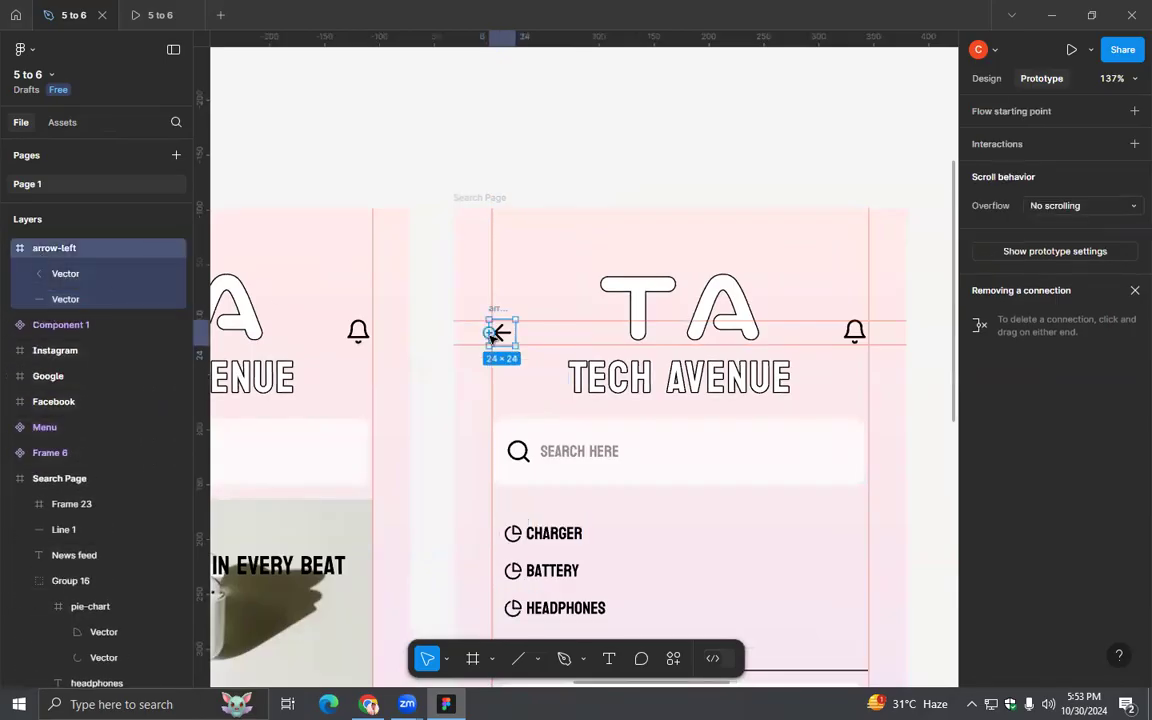
pyautogui.click(65, 273)
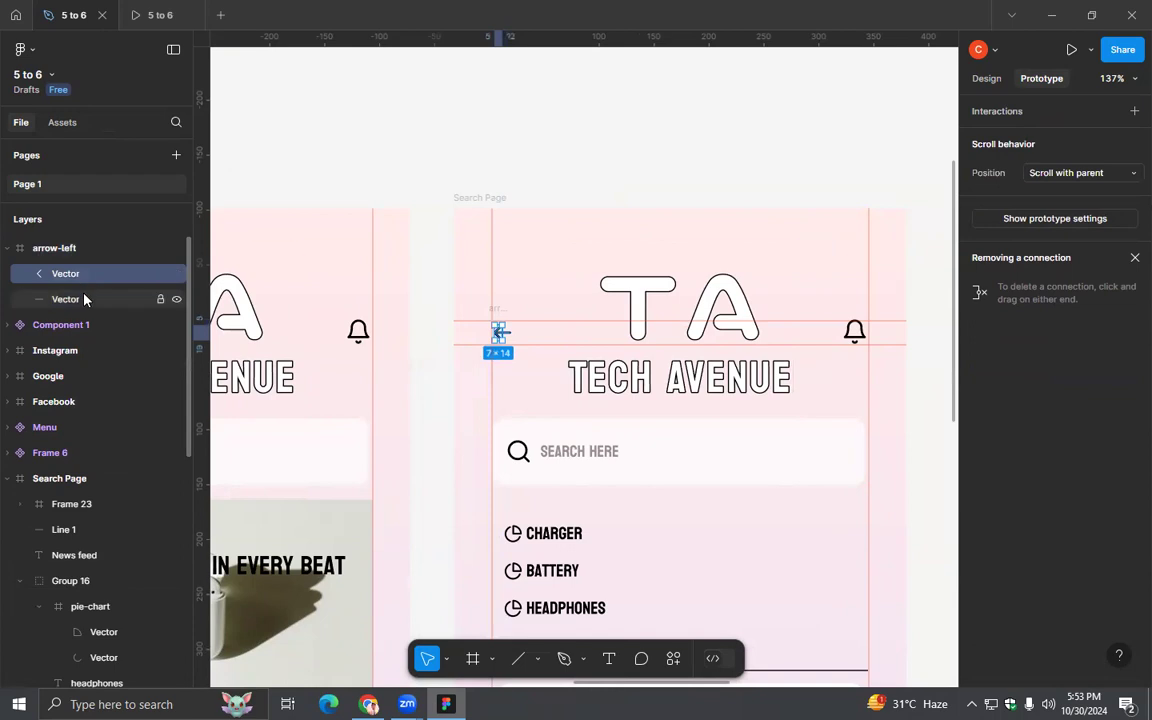
pyautogui.keyDown('shift'); pyautogui.click(65, 299); pyautogui.keyUp('shift')
pyautogui.moveTo(505, 336); pyautogui.dragTo(403, 379)
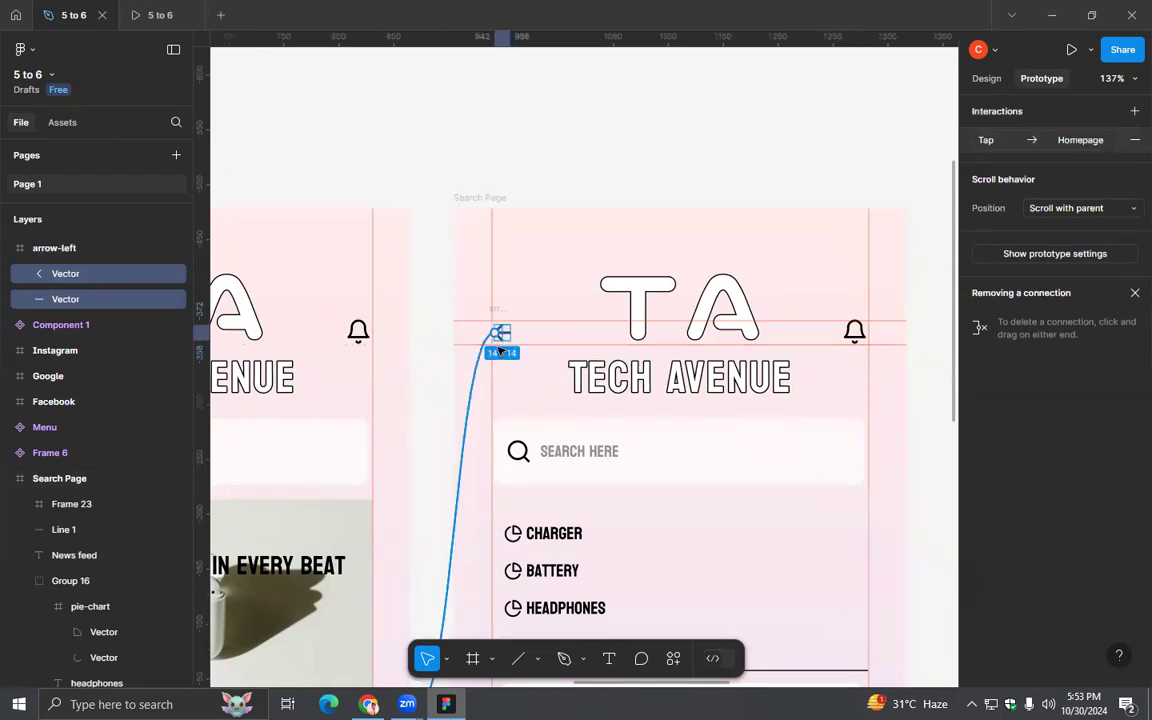
pyautogui.scroll(-5, 757, 468)
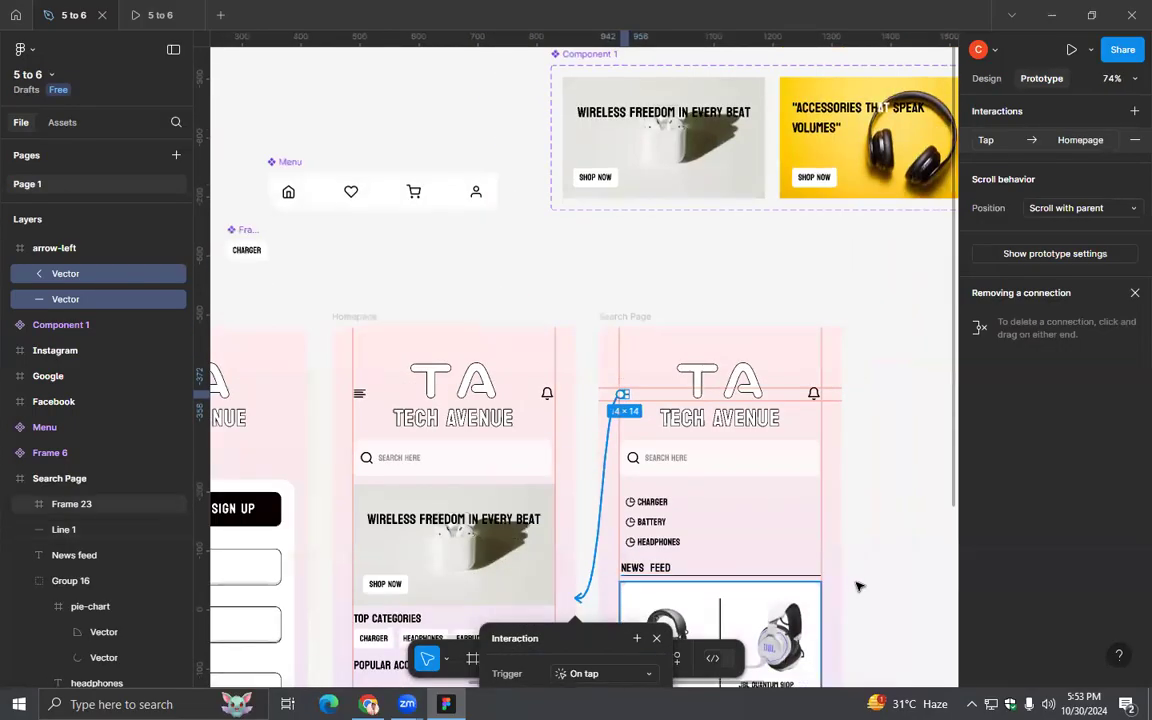
pyautogui.scroll(3, 846, 440)
pyautogui.moveTo(846, 440); pyautogui.dragTo(805, 304)
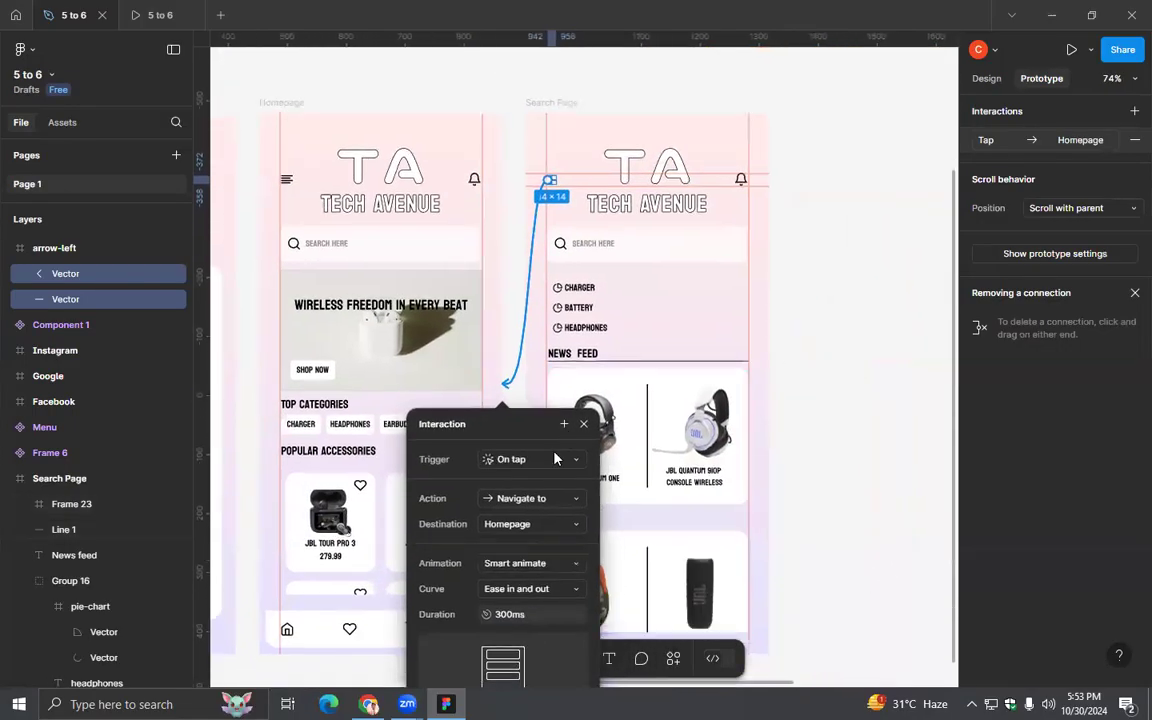
pyautogui.click(584, 424)
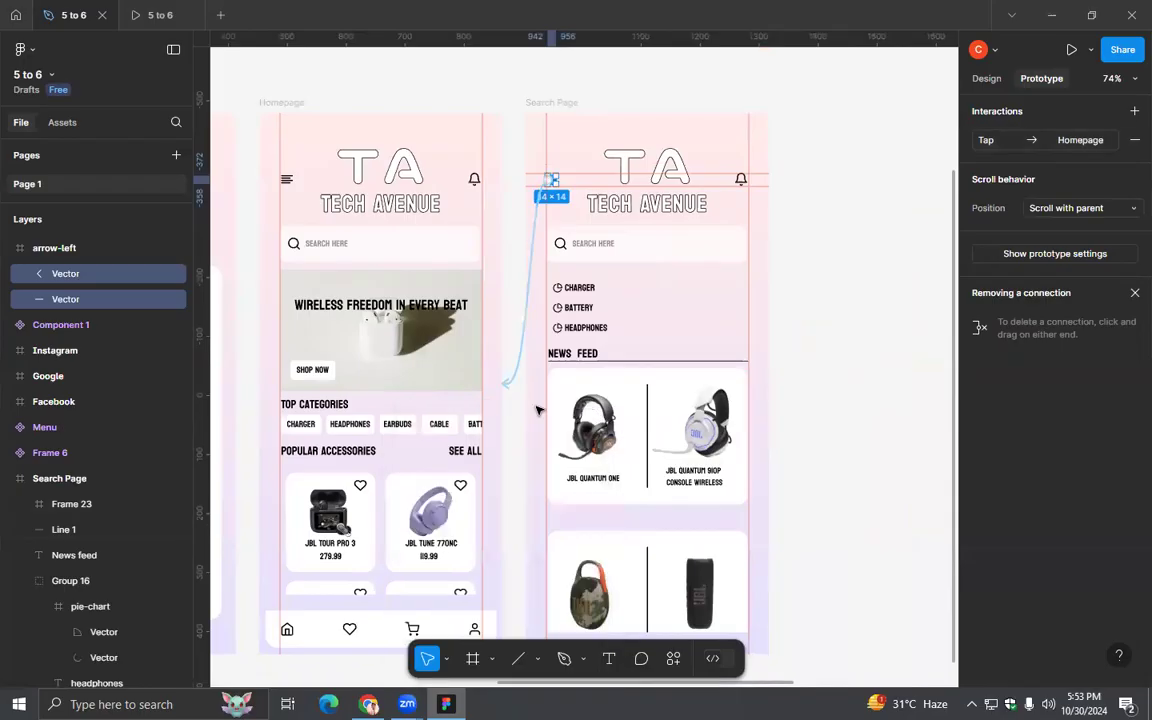
# - Preview the prototype from the Splash Page through sign-in and the Homepage to the Search Page, and check its header and news feed
pyautogui.moveTo(380, 96); pyautogui.dragTo(1098, 141)
pyautogui.moveTo(424, 154); pyautogui.dragTo(682, 172)
pyautogui.click(388, 169)
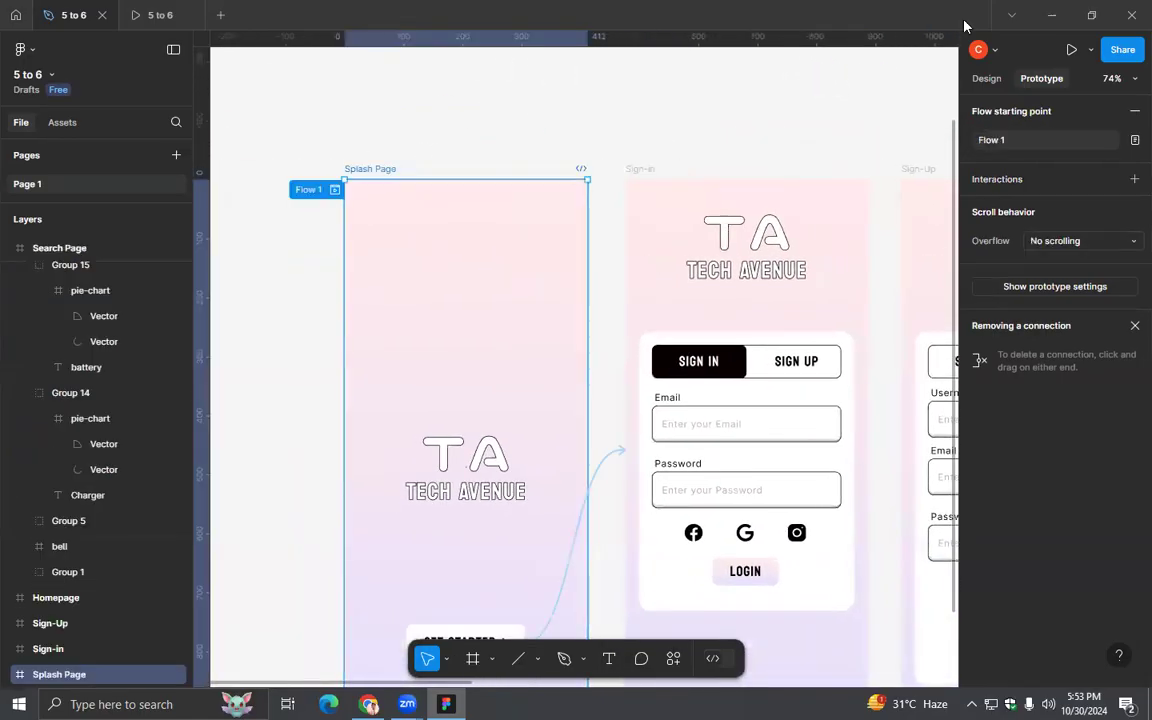
pyautogui.click(155, 15)
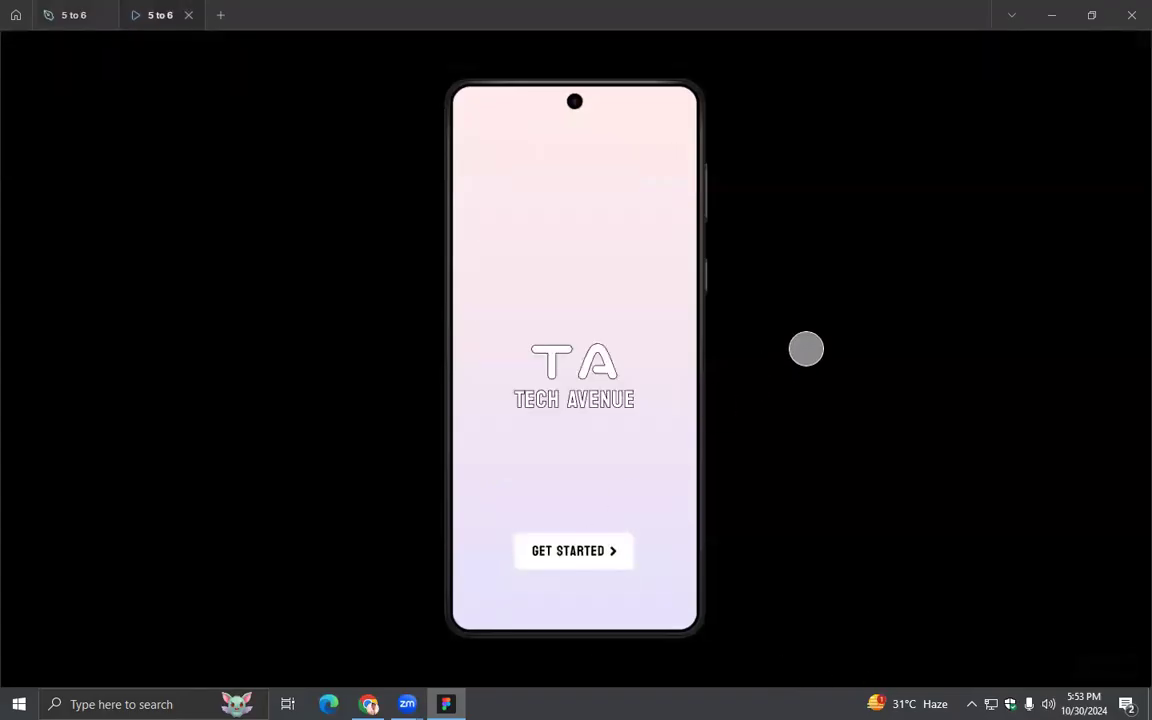
pyautogui.click(579, 551)
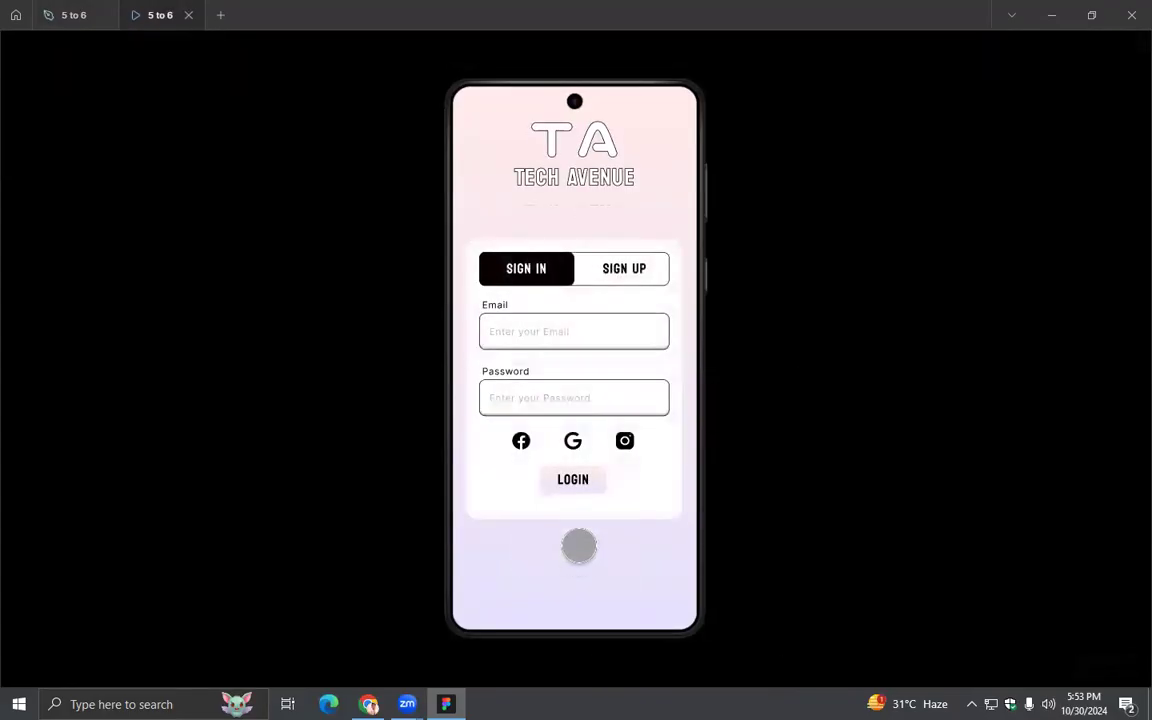
pyautogui.click(574, 479)
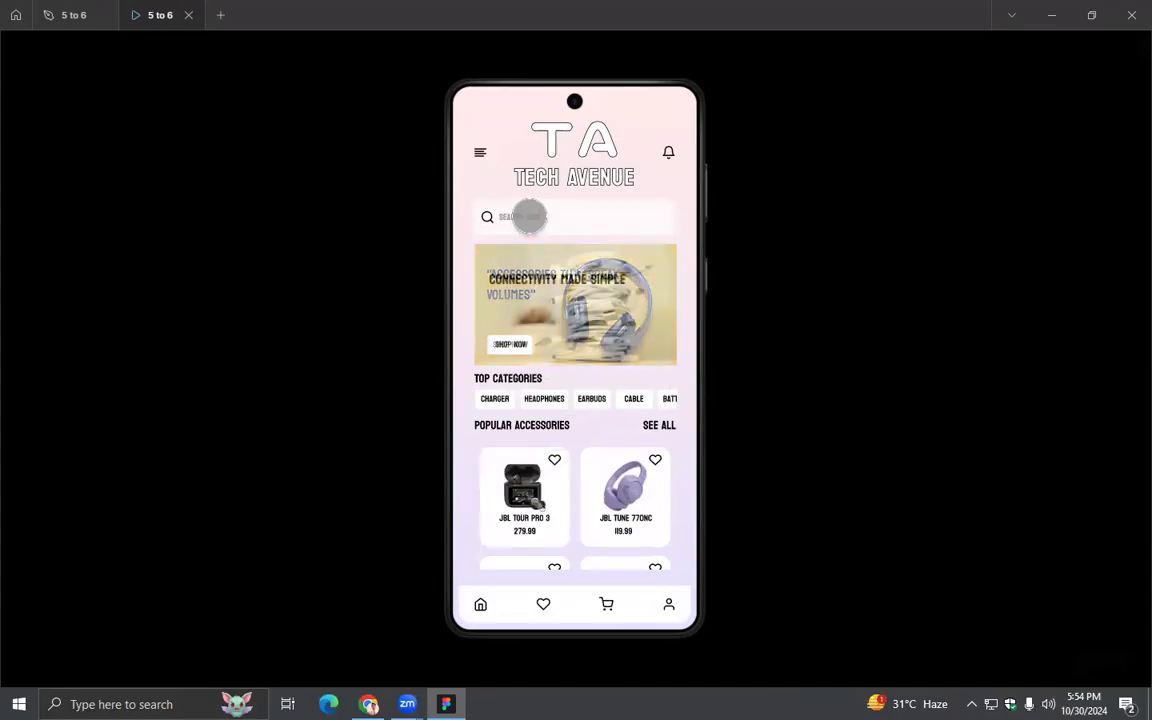
pyautogui.moveTo(617, 393); pyautogui.dragTo(510, 406)
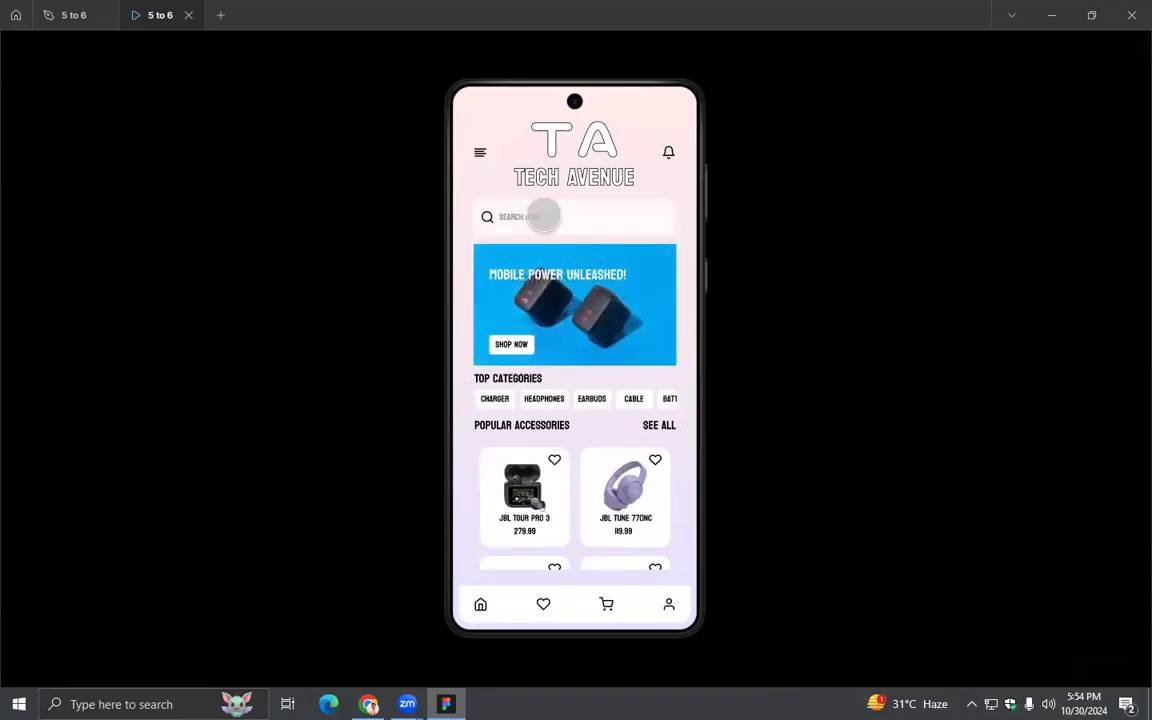
pyautogui.click(544, 216)
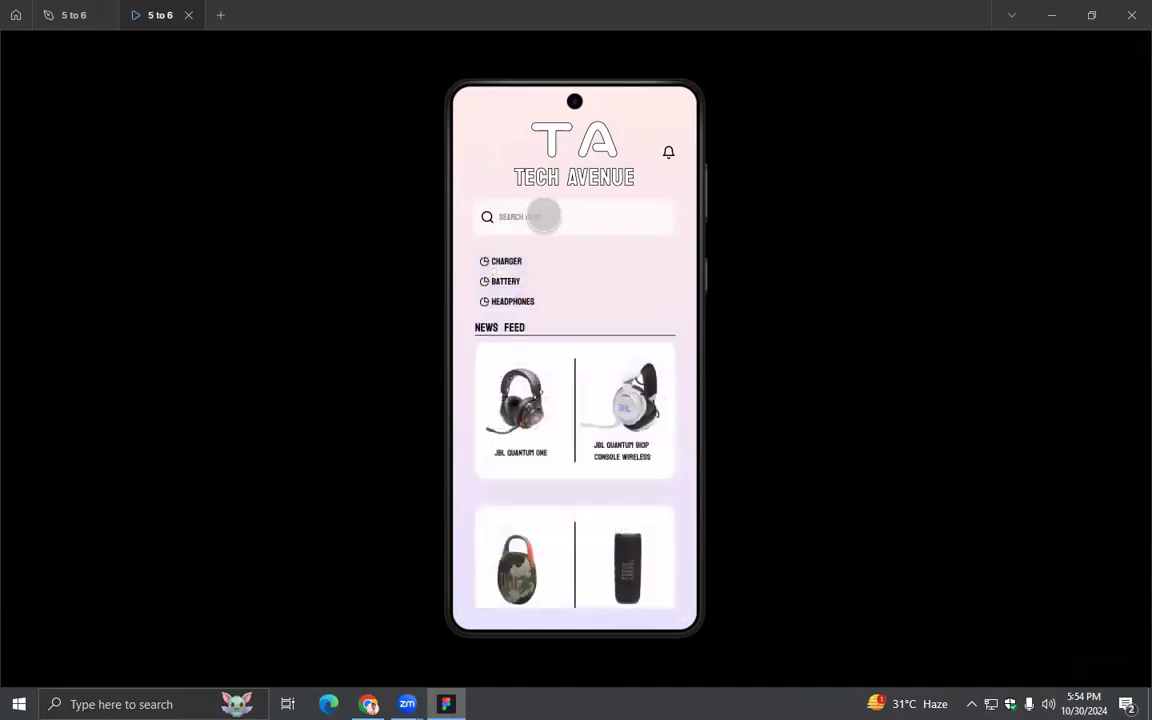
pyautogui.moveTo(592, 529); pyautogui.dragTo(609, 567)
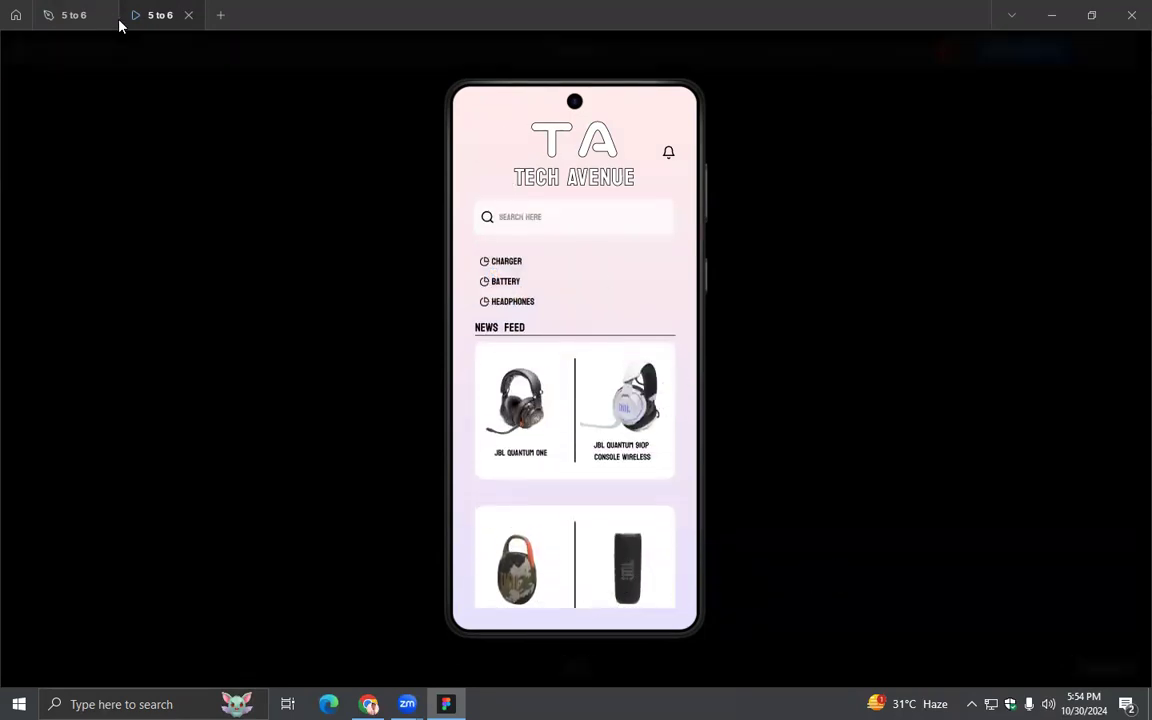
# - Move the arrow-left icon into the Search Page frame in the layer hierarchy
pyautogui.click(66, 17)
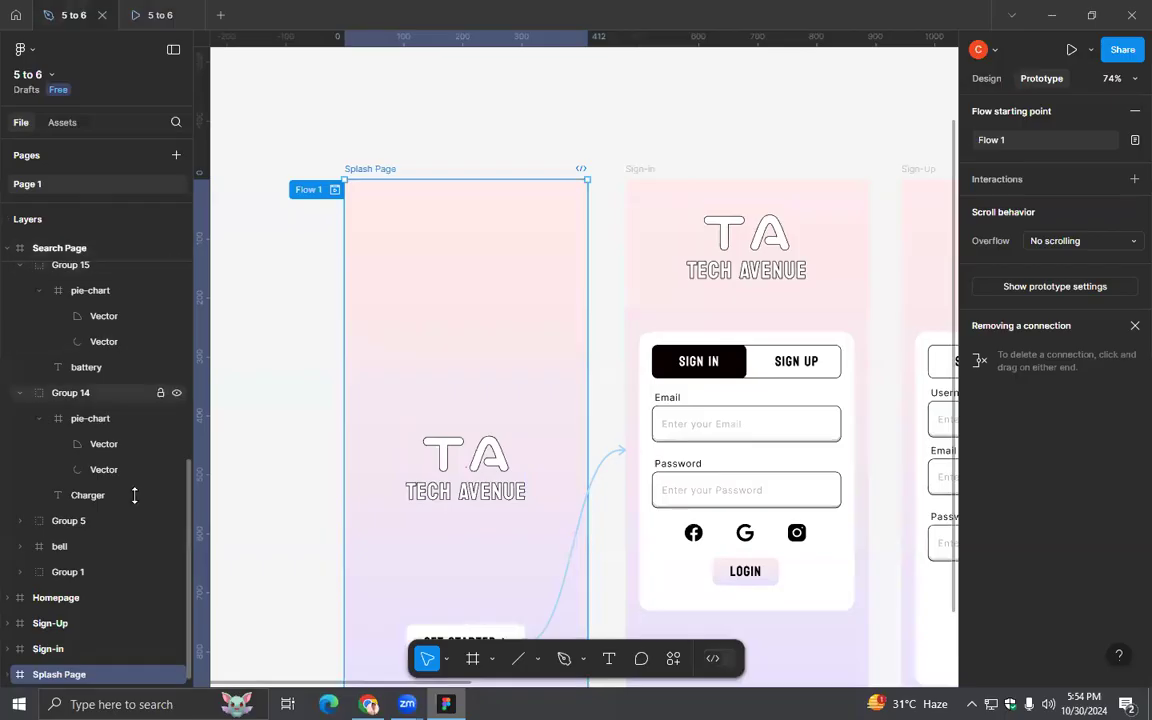
pyautogui.scroll(5, 70, 455)
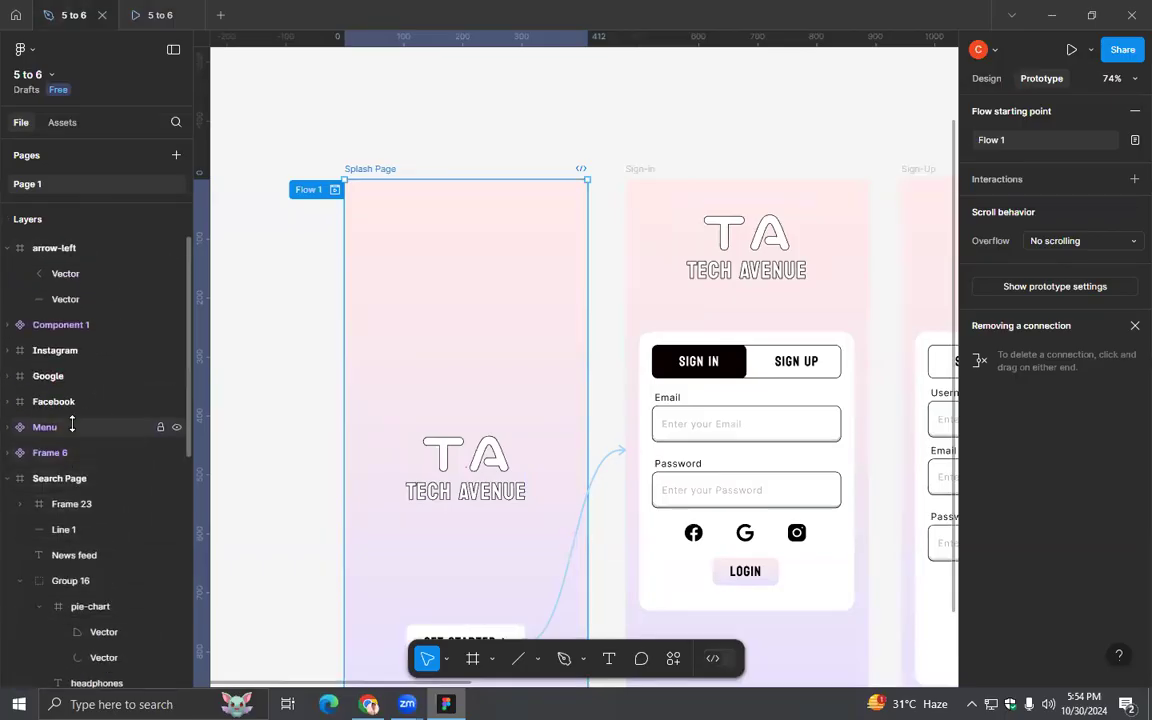
pyautogui.click(60, 478)
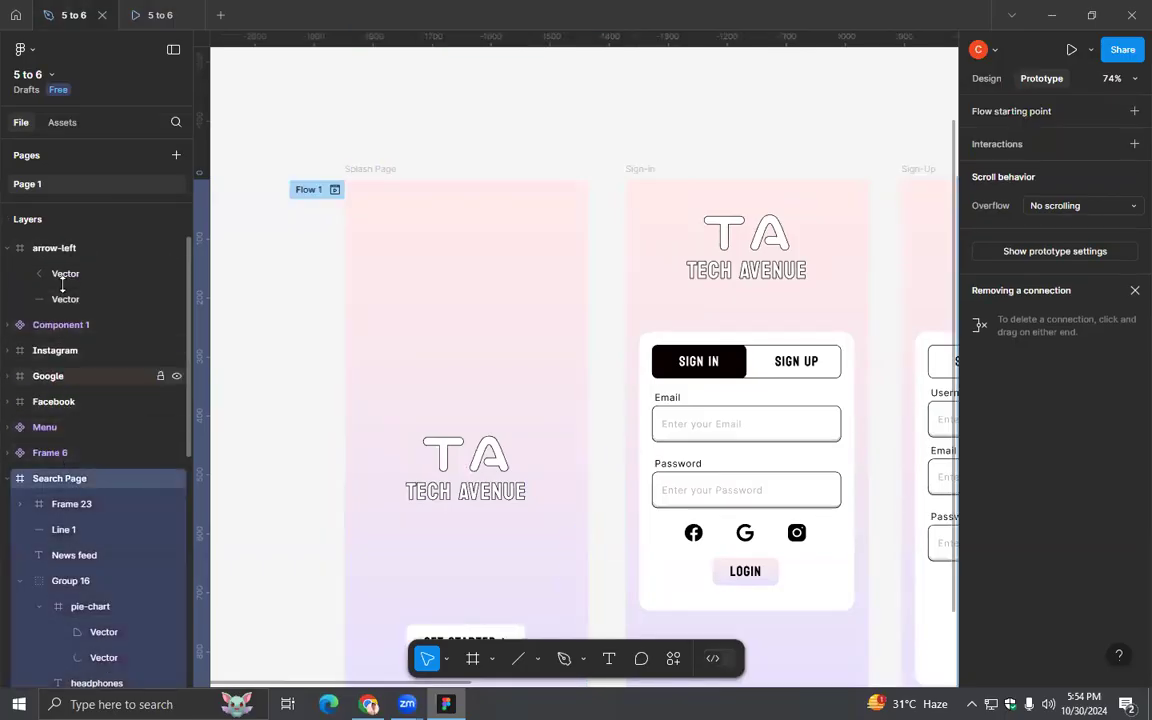
pyautogui.click(7, 248)
pyautogui.moveTo(46, 247); pyautogui.dragTo(51, 439)
# - Test the Search Page's back arrow in the prototype preview, and return to the design file
pyautogui.click(163, 17)
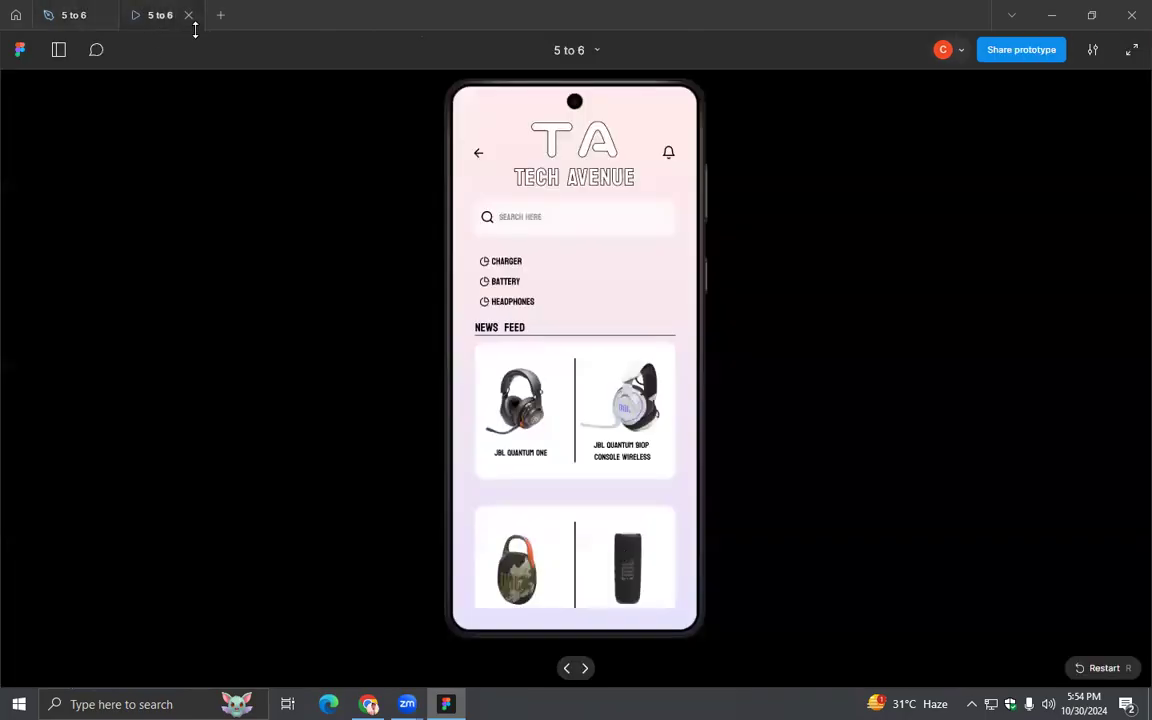
pyautogui.click(481, 153)
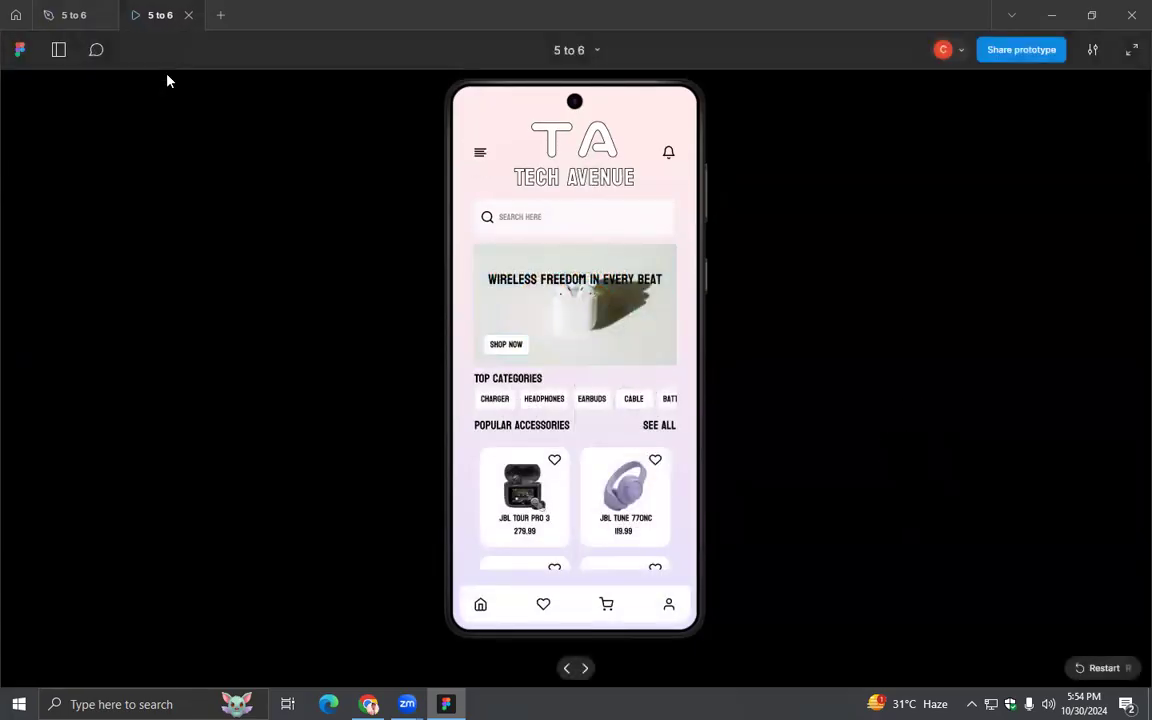
pyautogui.click(74, 15)
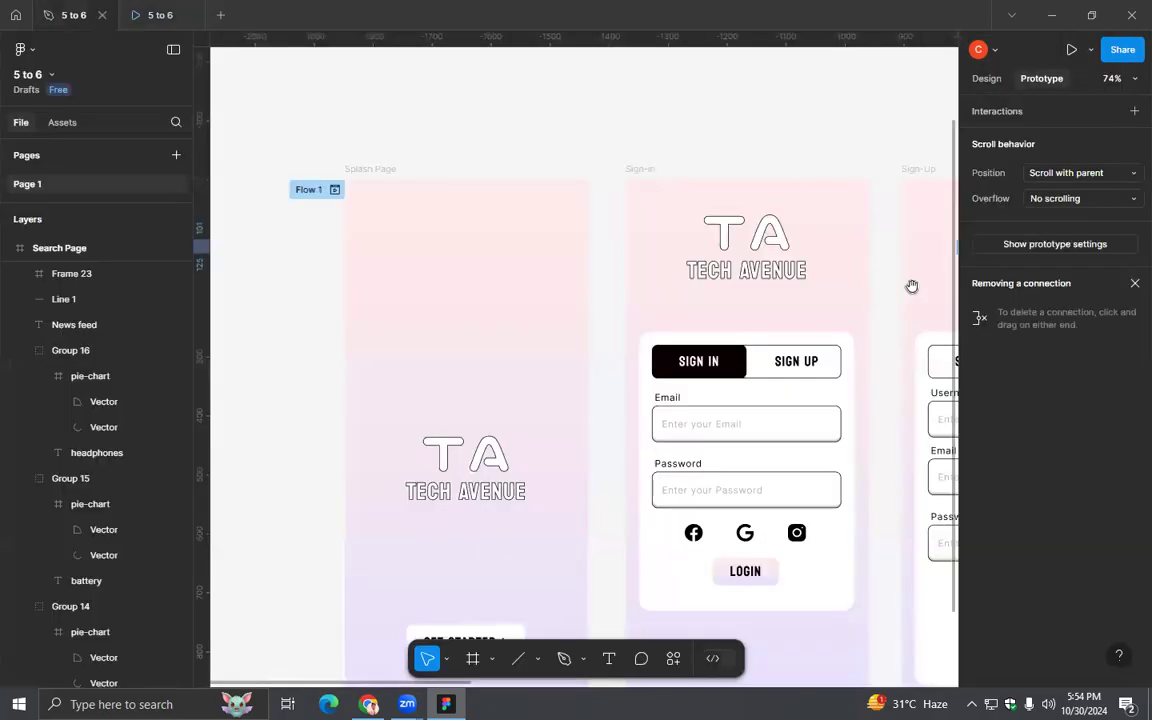
# - Duplicate the Search Page frame beside the original
pyautogui.moveTo(911, 285); pyautogui.dragTo(637, 325)
pyautogui.hscroll(5, 637, 325)
pyautogui.scroll(-3, 784, 316)
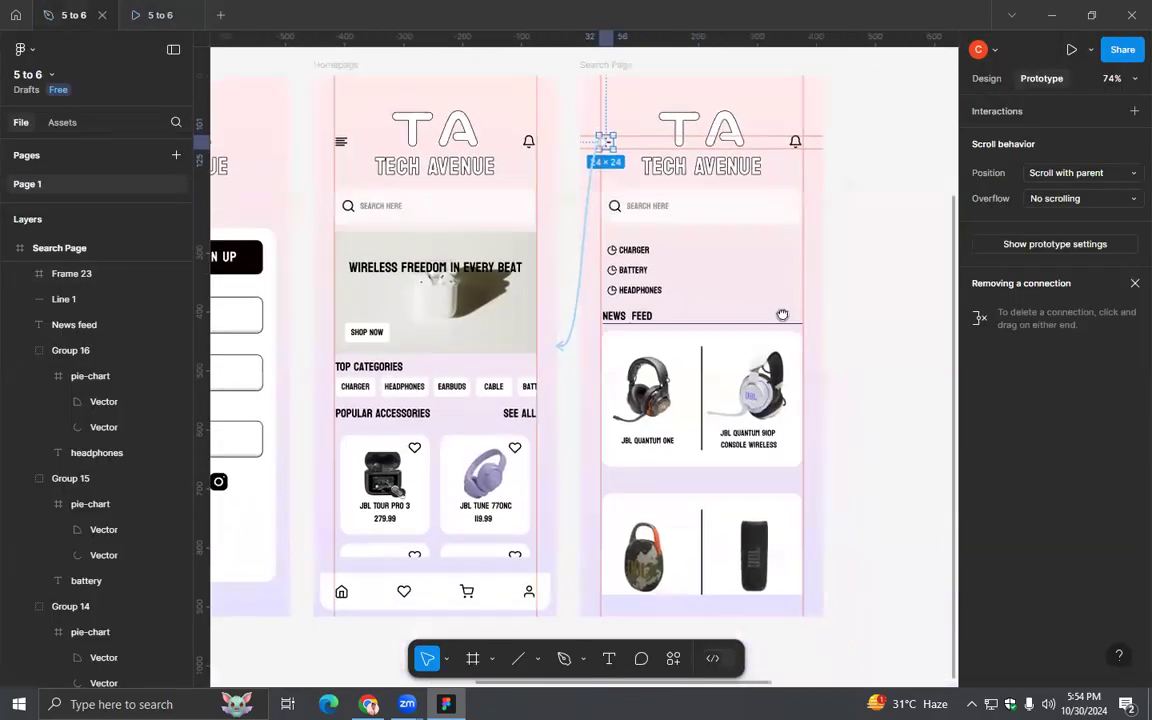
pyautogui.scroll(-5, 792, 339)
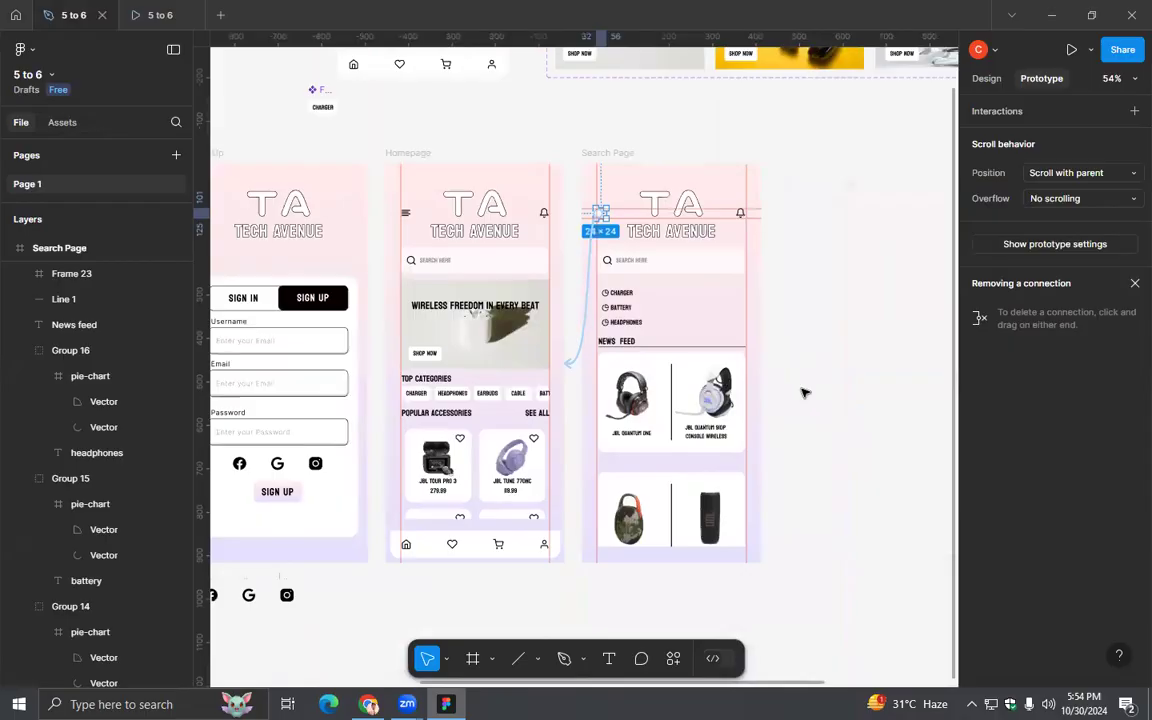
pyautogui.scroll(-3, 802, 334)
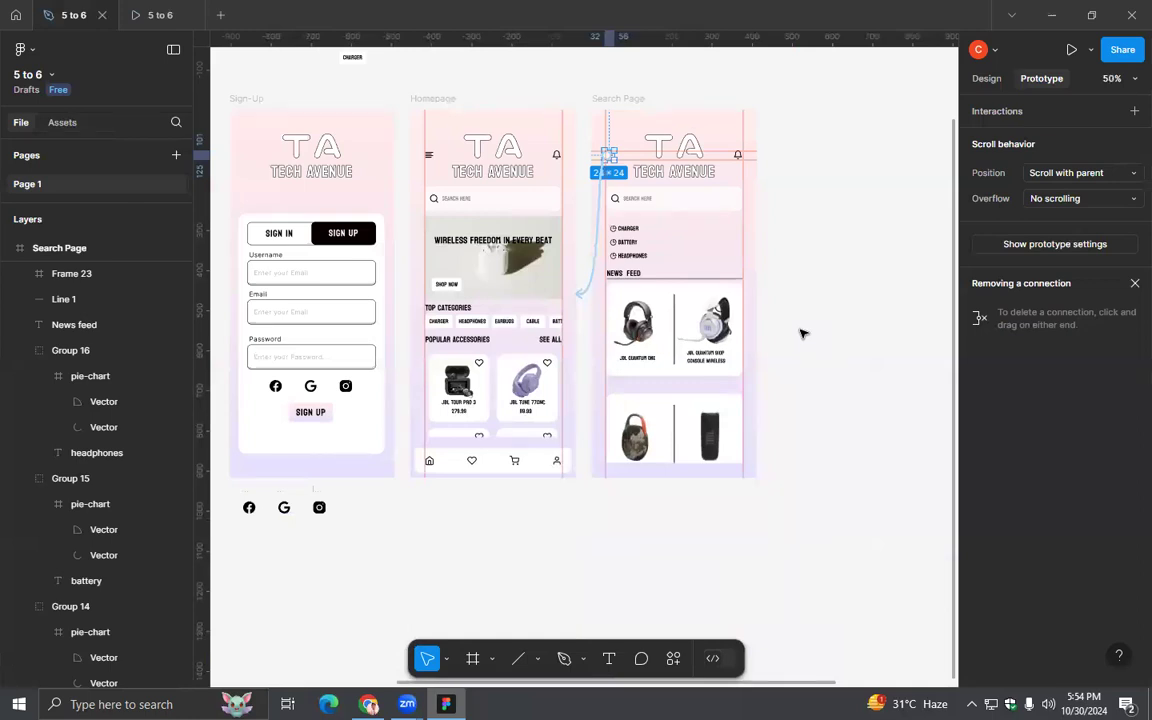
pyautogui.click(1003, 80)
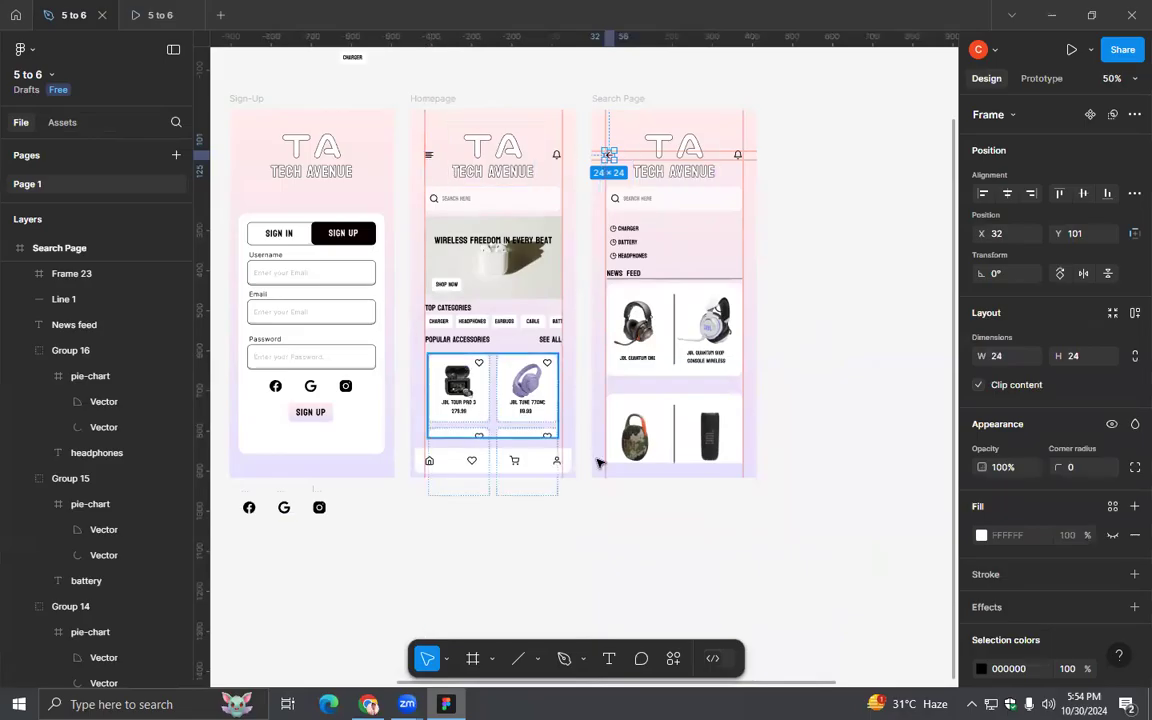
pyautogui.click(630, 106)
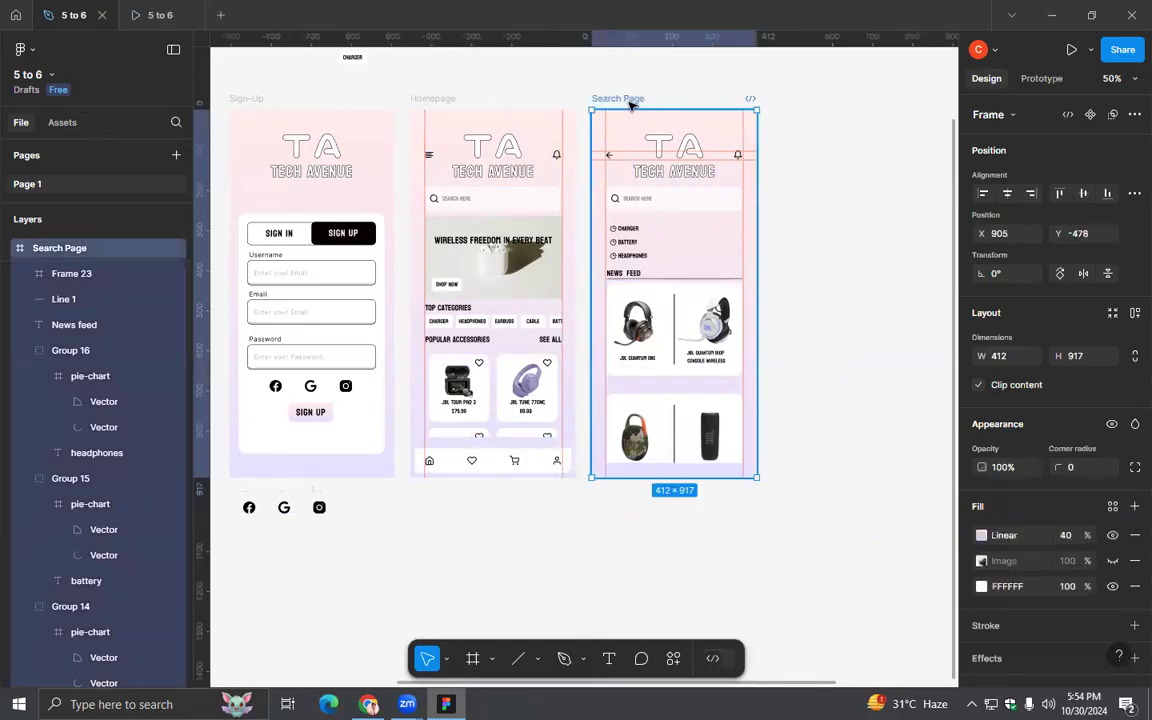
pyautogui.hotkey('ctrl', 'd')
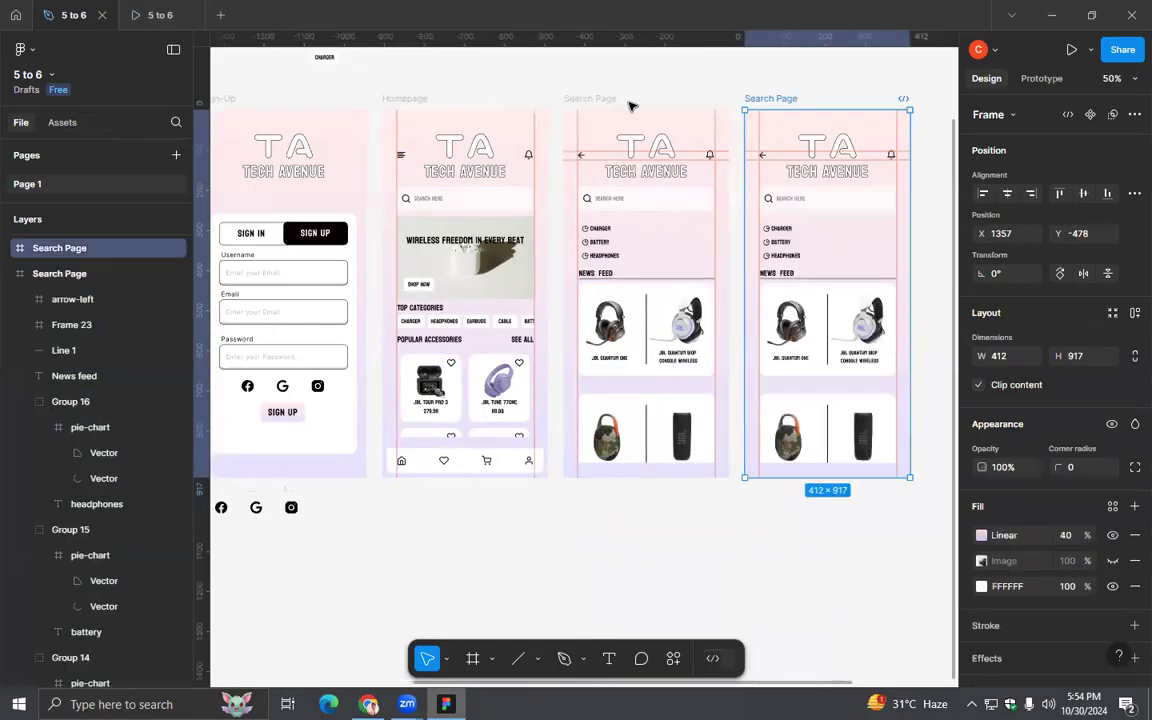
# - Delete the search bar from the duplicated Search Page, and hide the rulers and guides
pyautogui.click(804, 205)
pyautogui.press('Delete')
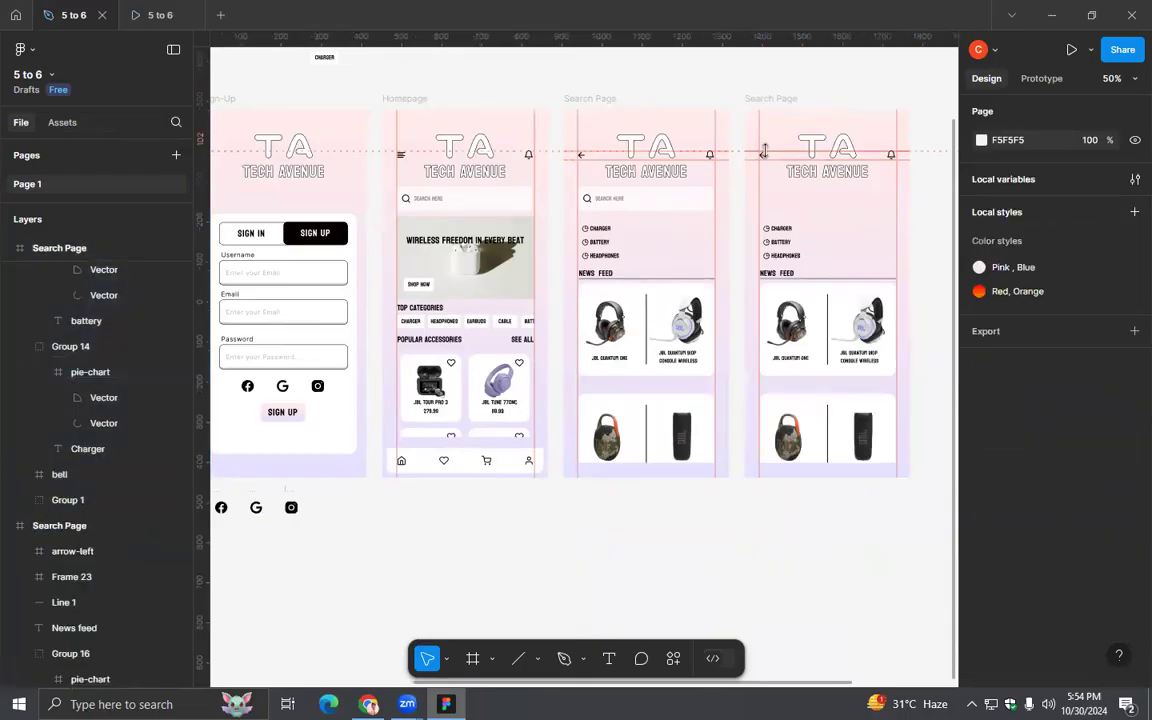
pyautogui.moveTo(763, 131); pyautogui.dragTo(767, 176)
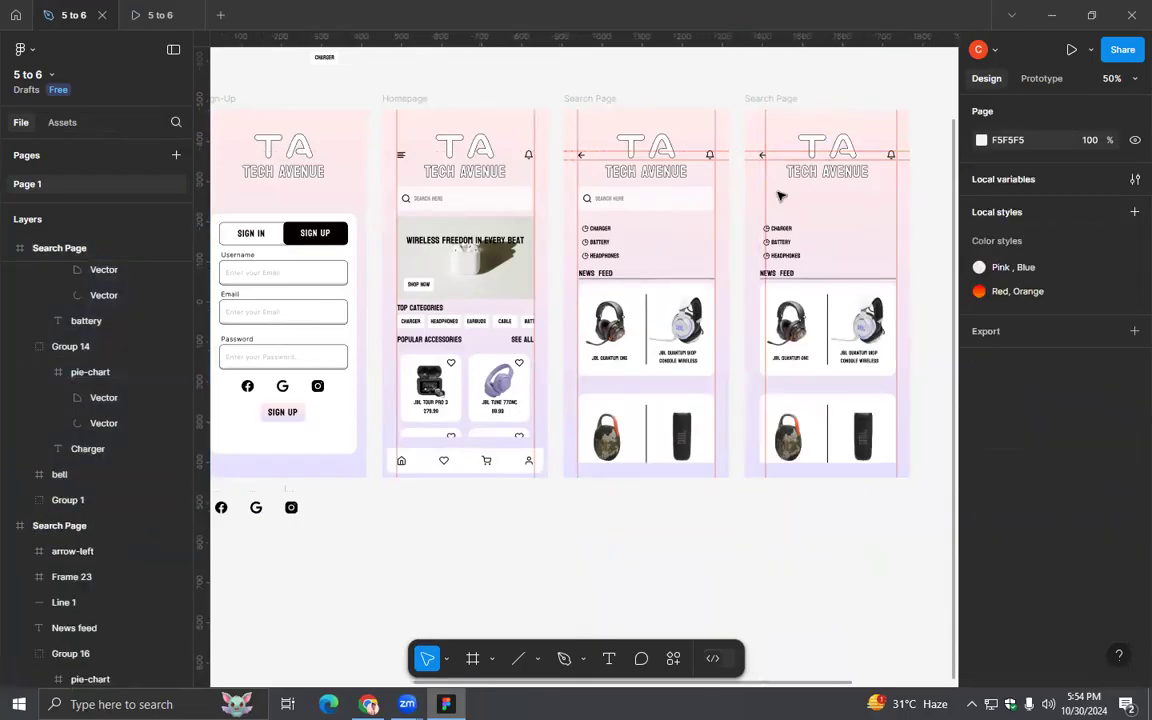
pyautogui.hotkey('shift', 'r')
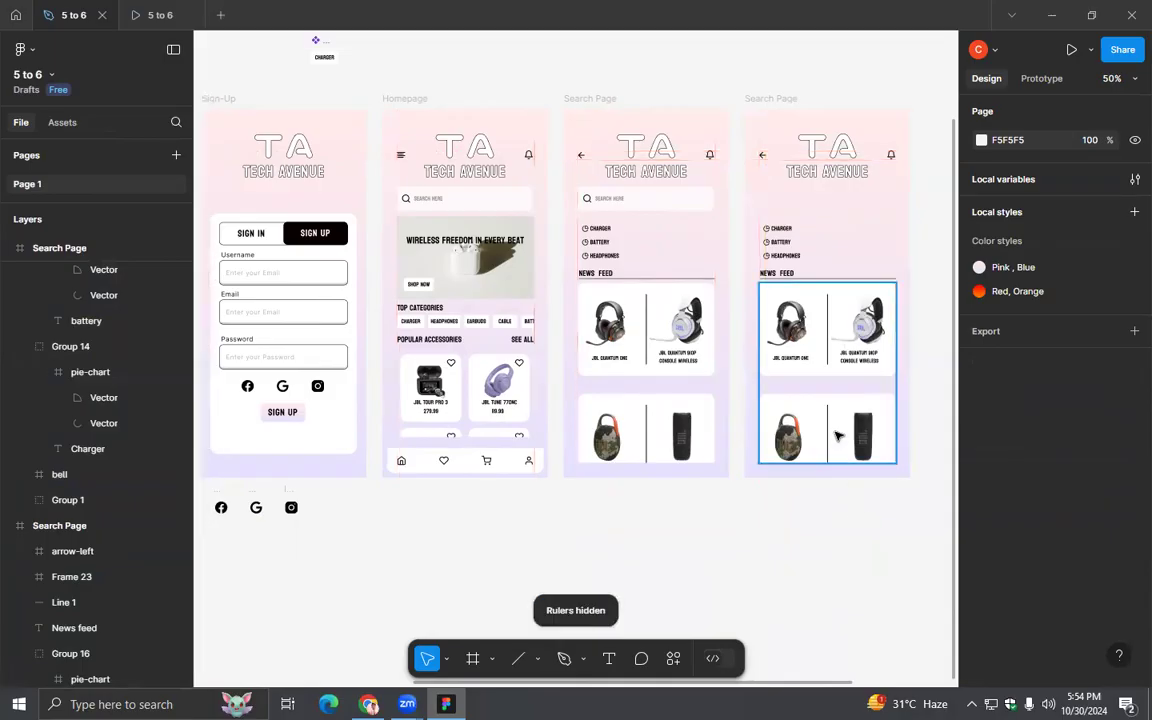
# - Delete the product feed, recent searches, News Feed heading with its line, bell and back arrow from the duplicate, keeping only the logo
pyautogui.click(755, 395)
pyautogui.press('Delete')
pyautogui.moveTo(866, 335); pyautogui.dragTo(772, 218)
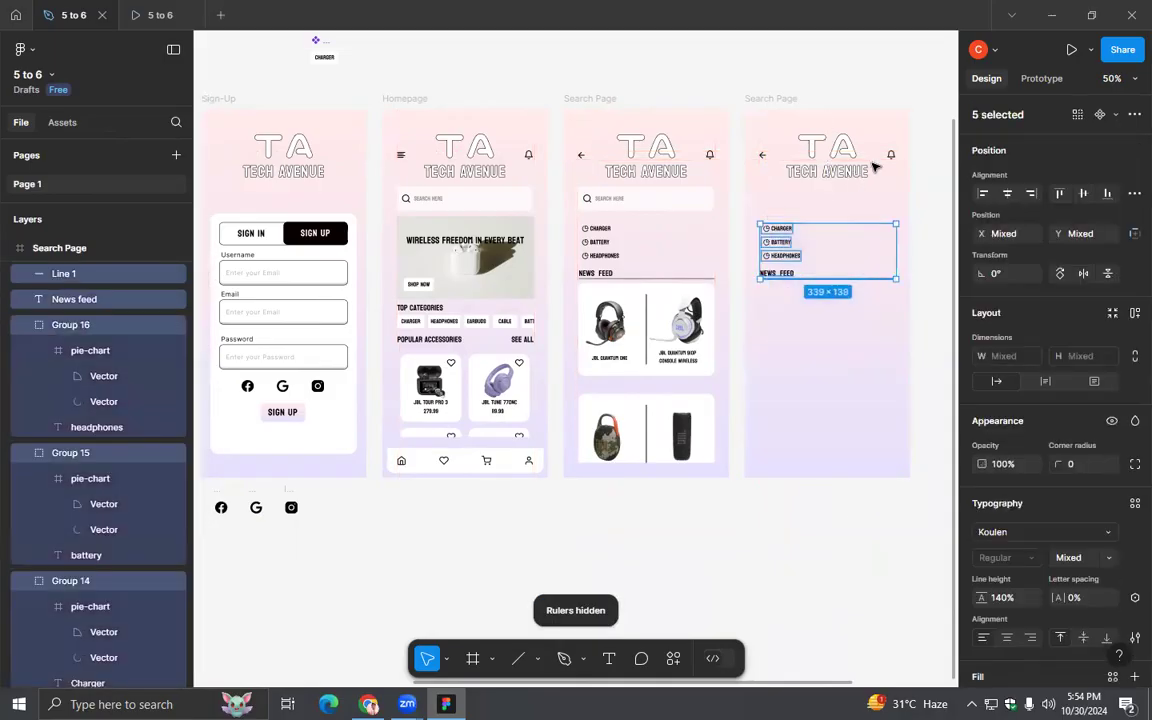
pyautogui.press('Delete')
pyautogui.click(891, 154)
pyautogui.press('Delete')
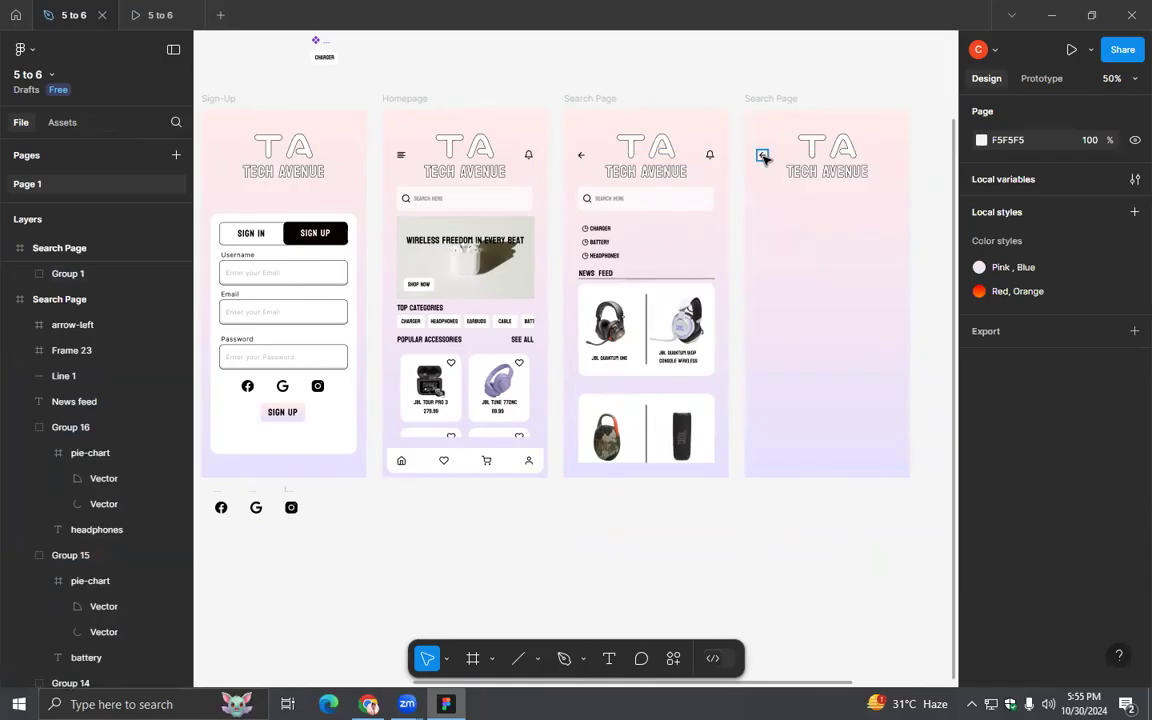
pyautogui.click(762, 155)
pyautogui.press('Delete')
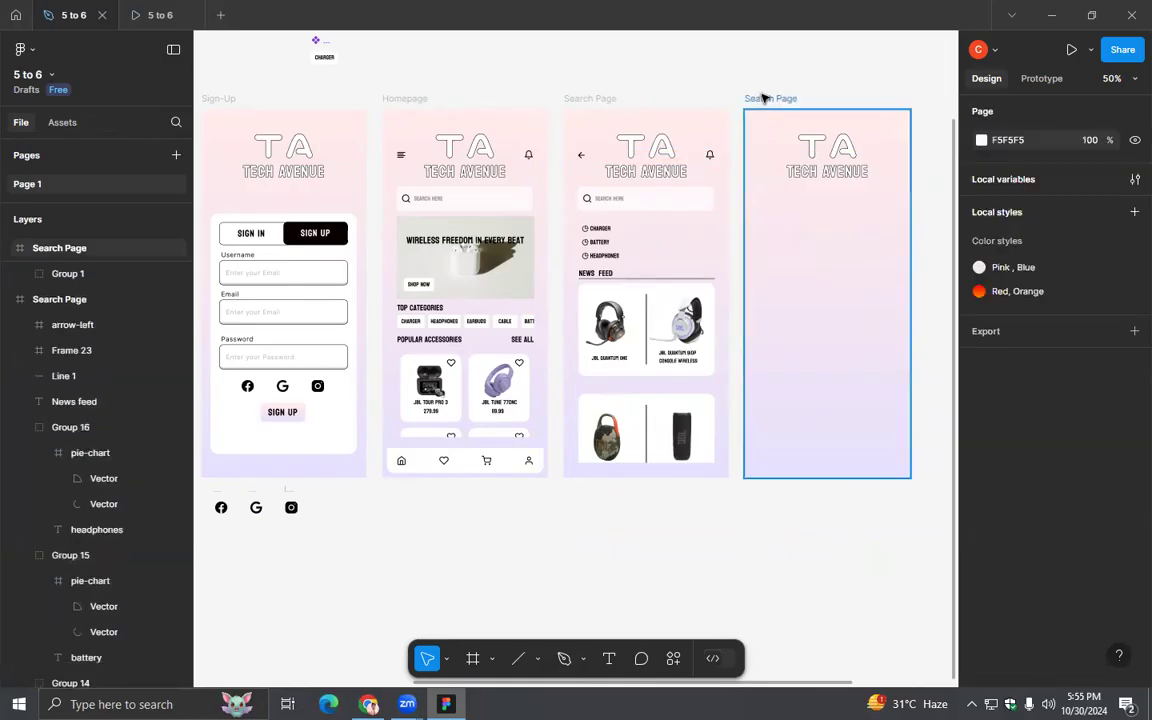
# - Try to shrink the duplicate's logo group from its corner, and undo the change
pyautogui.click(761, 98)
pyautogui.moveTo(812, 270); pyautogui.dragTo(722, 275)
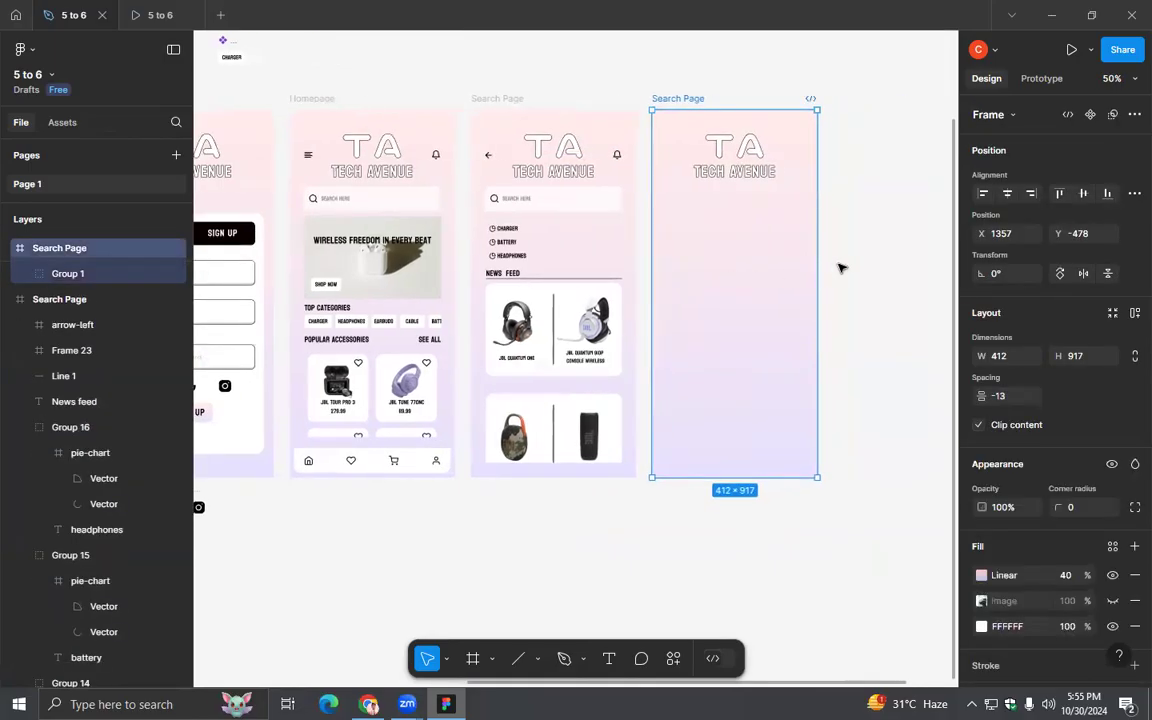
pyautogui.click(766, 174)
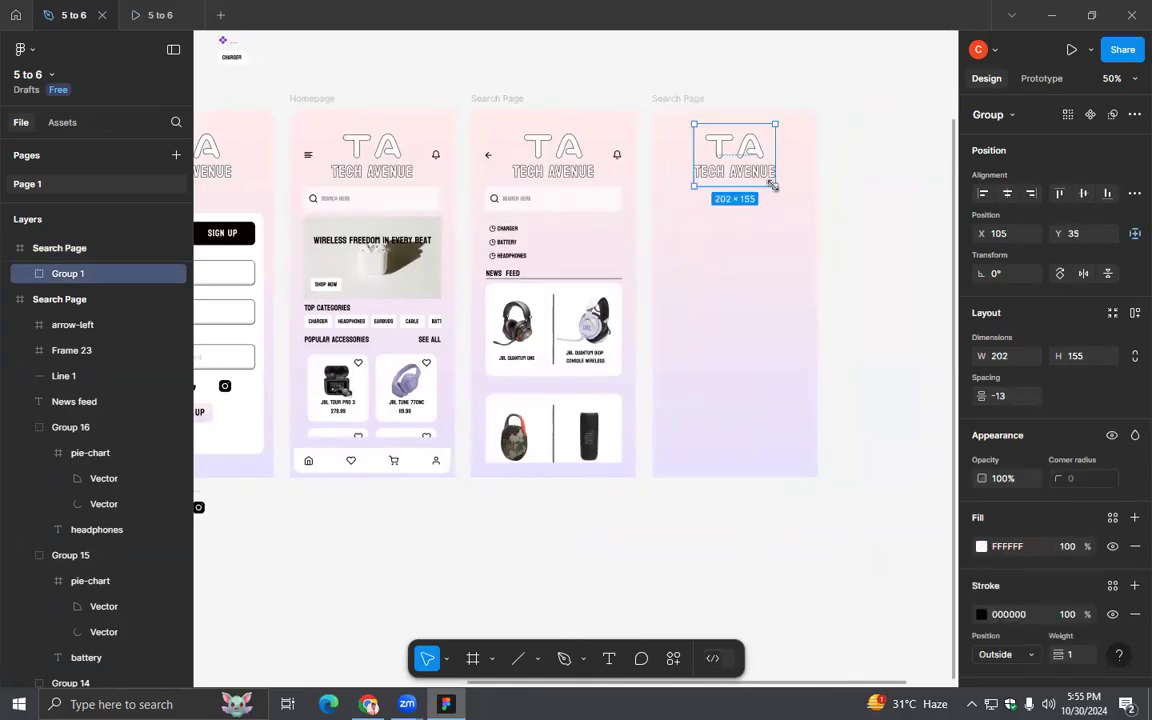
pyautogui.moveTo(769, 177); pyautogui.dragTo(751, 161)
pyautogui.hotkey('ctrl', 'z')
# - Rename the duplicated Search Page frame as Menu
pyautogui.scroll(3, 774, 264)
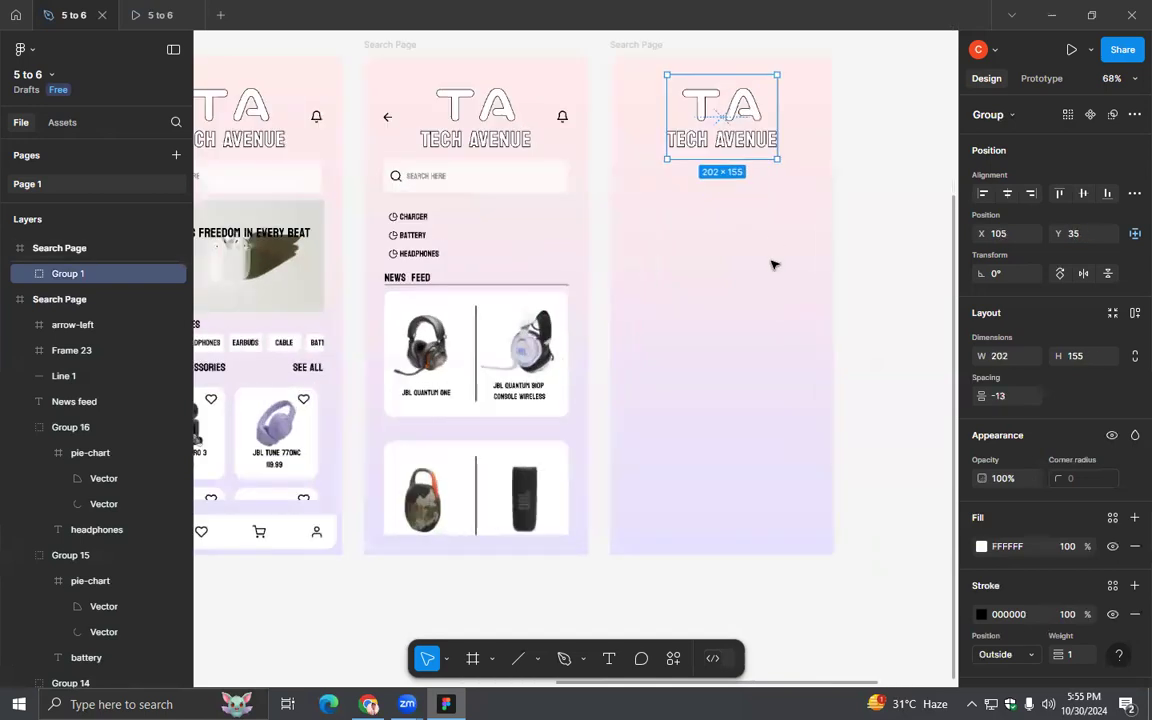
pyautogui.scroll(3, 772, 265)
pyautogui.scroll(3, 738, 221)
pyautogui.click(560, 188)
pyautogui.doubleClick(560, 188)
pyautogui.write('M')
pyautogui.press('Return')
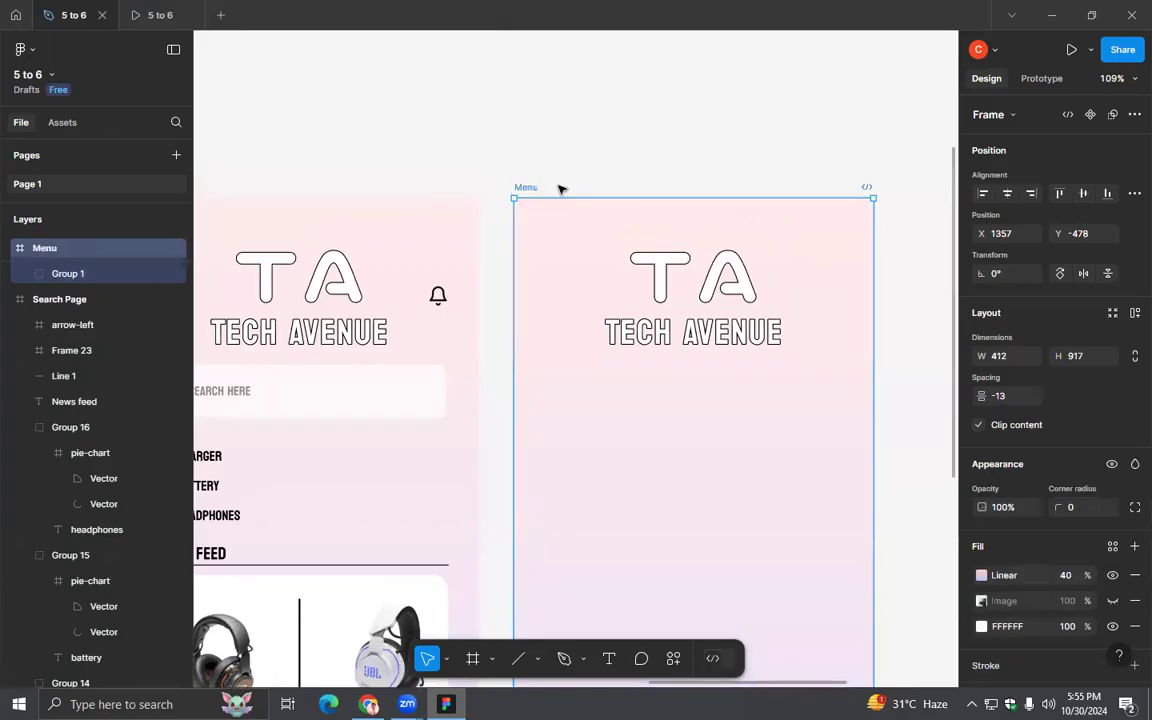
# - Set the font size of the Tech Avenue text in the Menu page's logo to 15
pyautogui.scroll(-2, 782, 478)
pyautogui.click(722, 364)
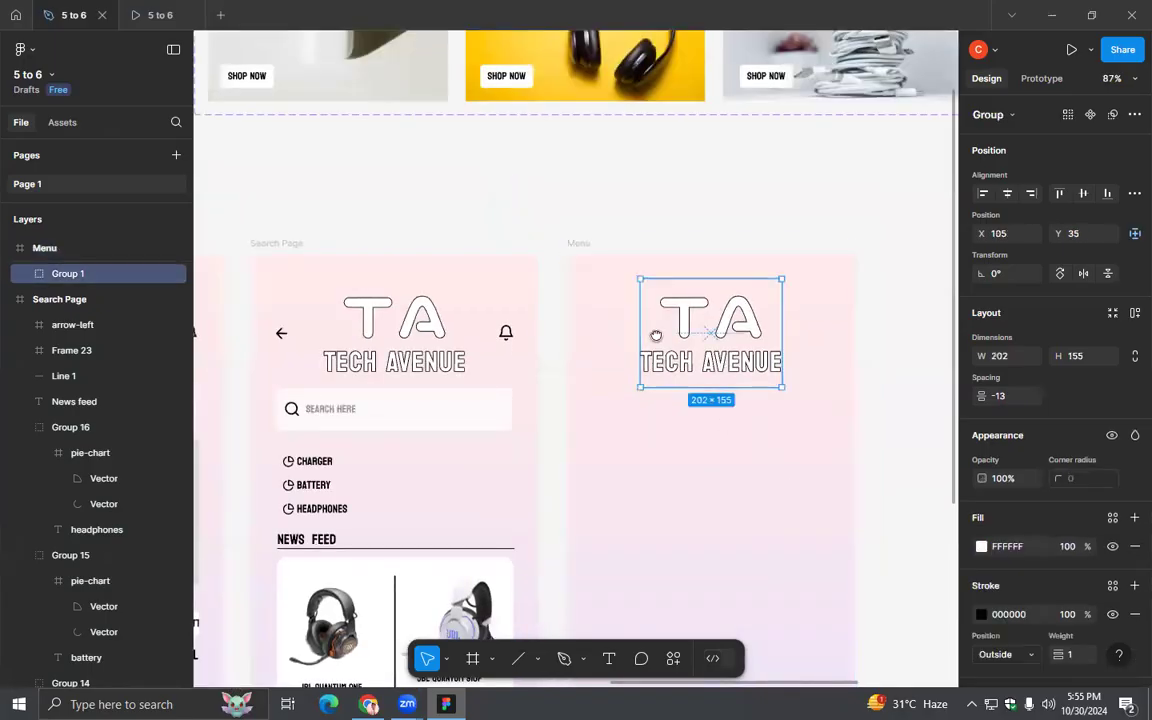
pyautogui.scroll(-3, 680, 345)
pyautogui.doubleClick(665, 255)
pyautogui.scroll(-3, 1043, 412)
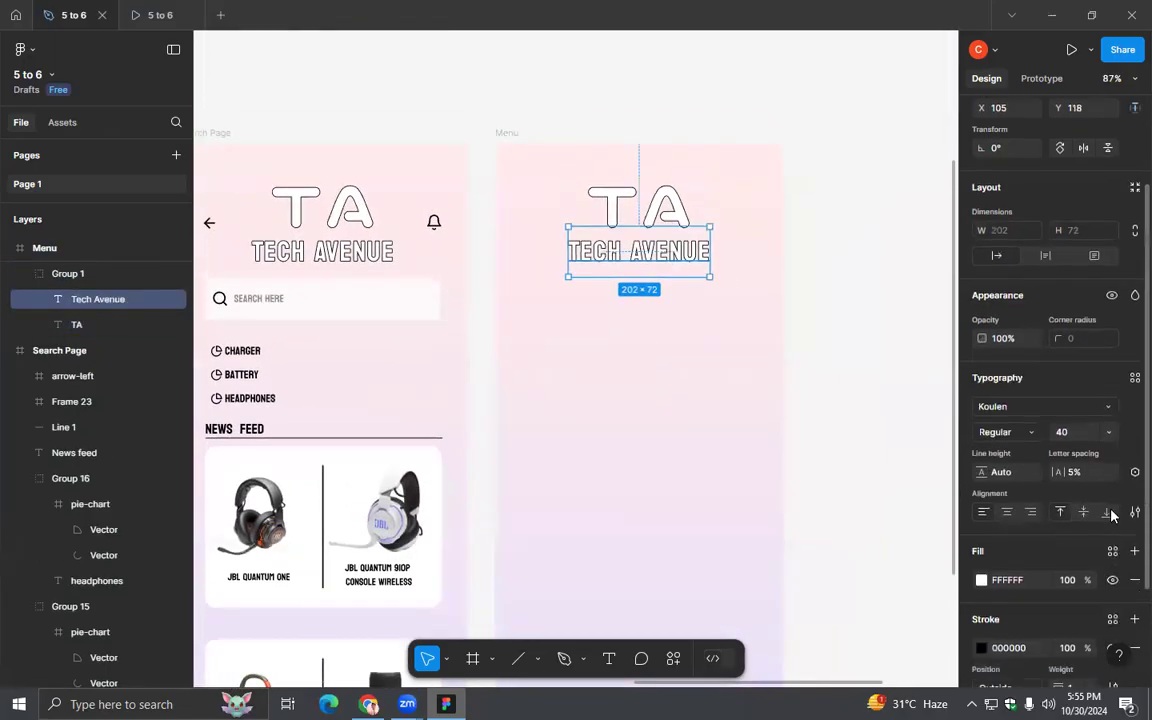
pyautogui.click(1105, 317)
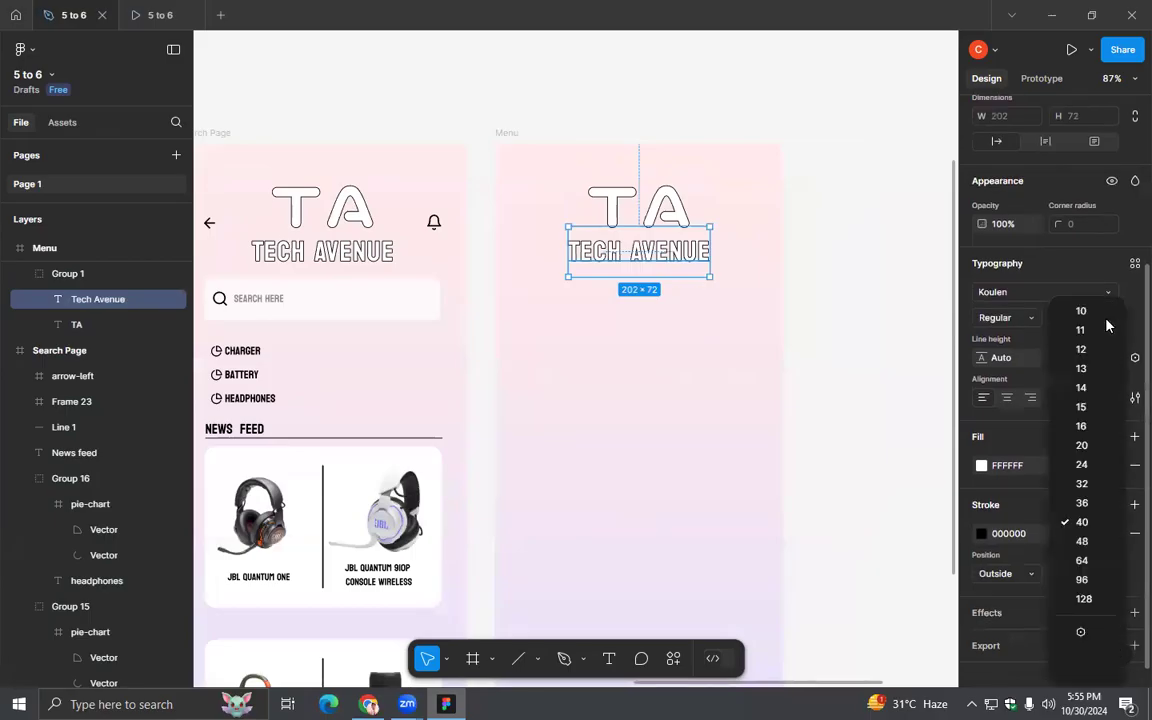
pyautogui.click(1085, 406)
# - Set the font size of the TA text in the Menu page's logo to 20
pyautogui.click(681, 213)
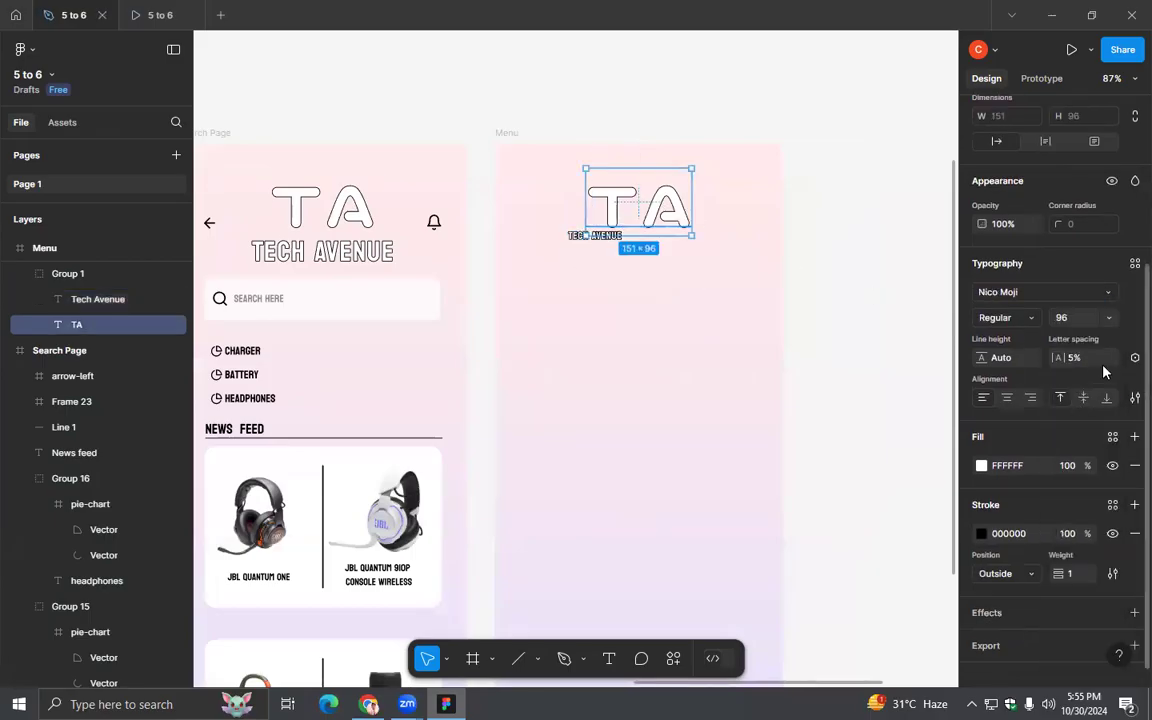
pyautogui.click(1105, 317)
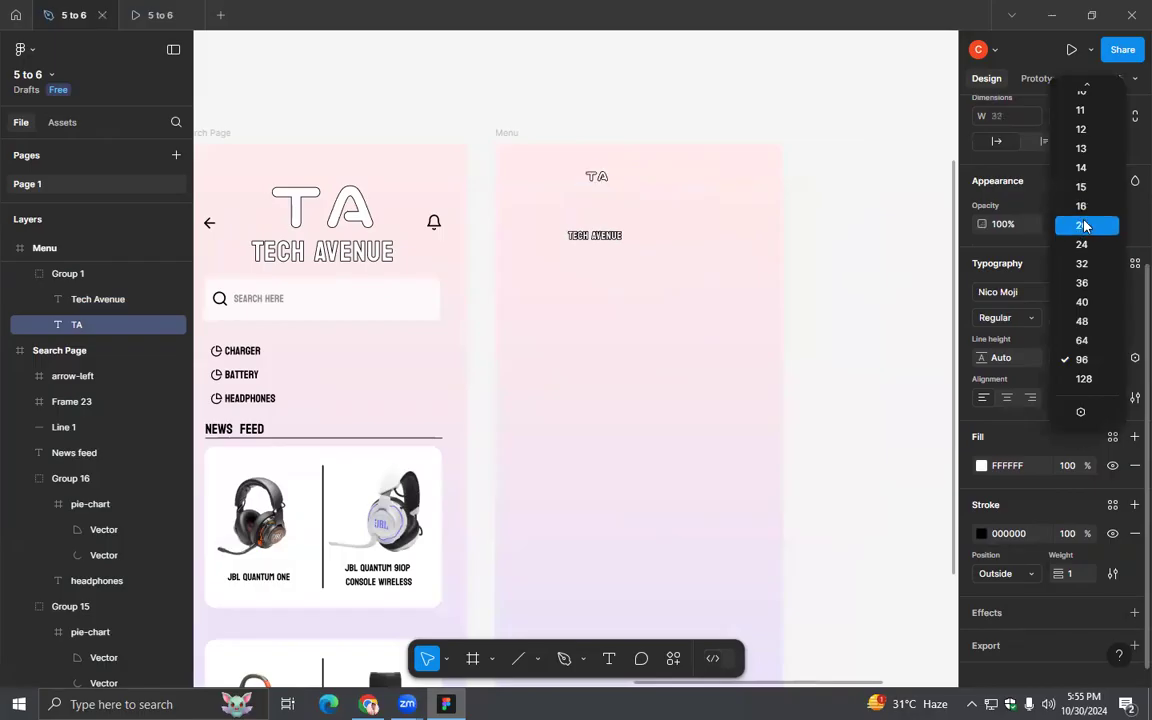
pyautogui.click(1082, 224)
# - Set the Tech Avenue text's font size in the Menu page's logo to 13 and move it directly beneath the TA text
pyautogui.click(601, 243)
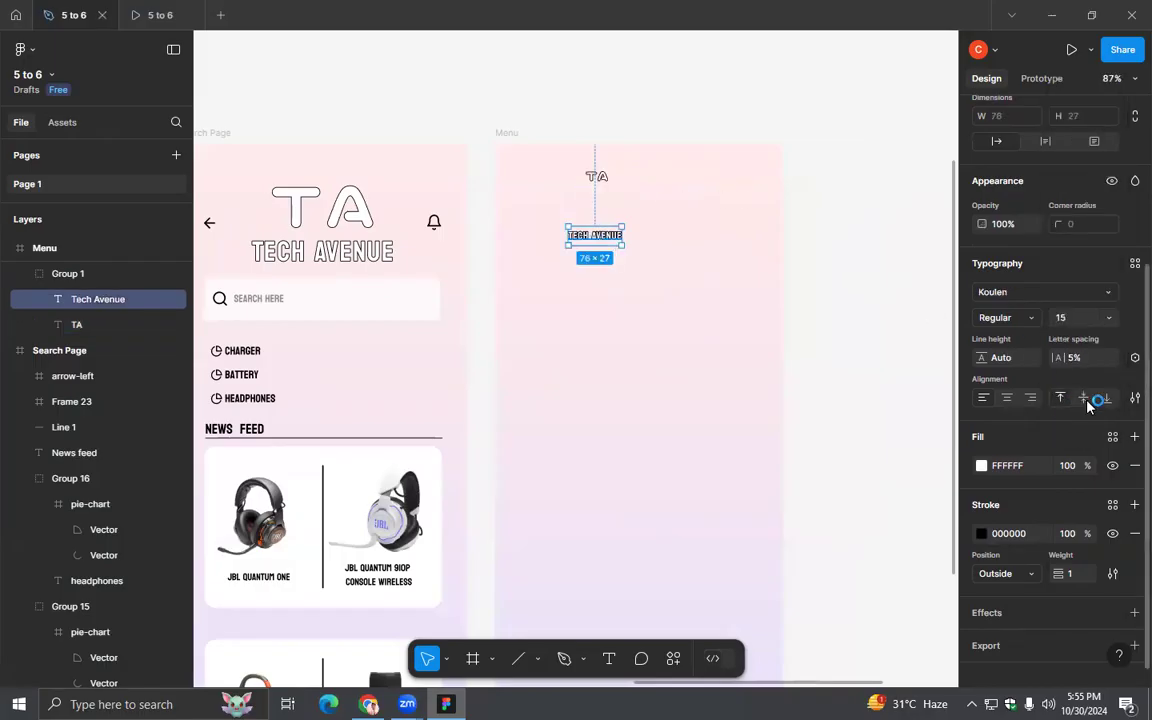
pyautogui.click(1105, 317)
pyautogui.click(1082, 279)
pyautogui.moveTo(590, 232); pyautogui.dragTo(605, 192)
# - Nudge the Tech Avenue text in the Menu page's logo down by 2 pixels
pyautogui.scroll(3, 600, 210)
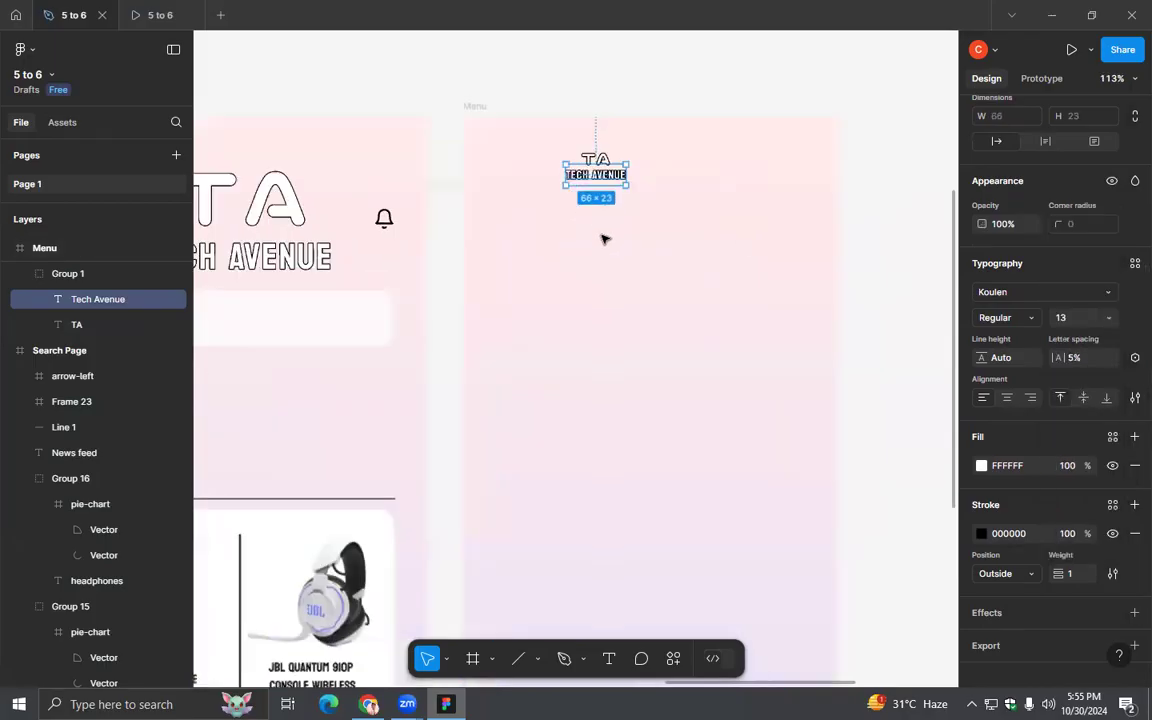
pyautogui.scroll(2, 615, 225)
pyautogui.scroll(4, 635, 255)
pyautogui.scroll(3, 642, 268)
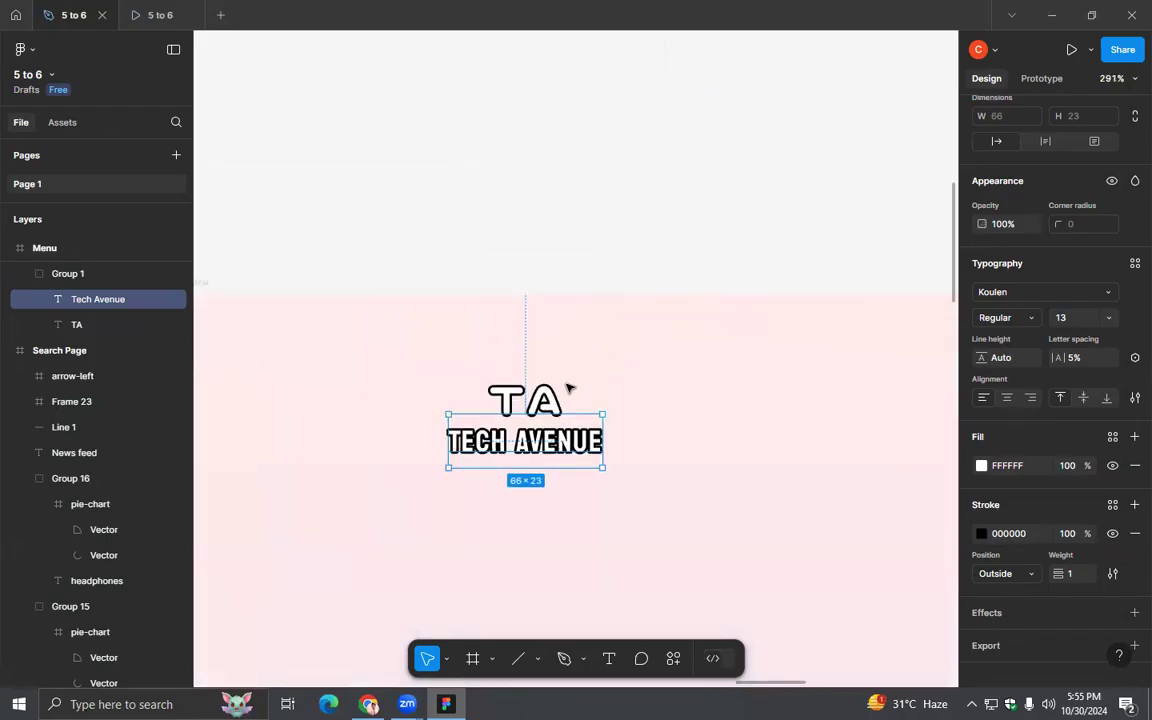
pyautogui.press('Escape')
pyautogui.click(548, 402)
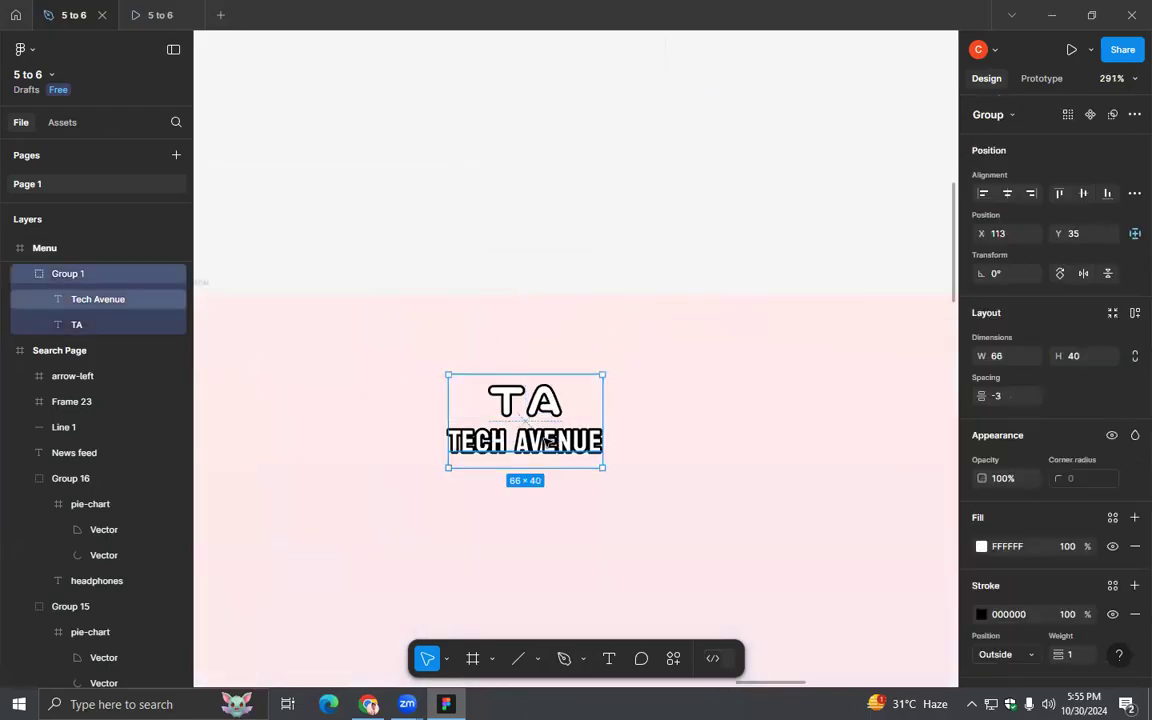
pyautogui.doubleClick(548, 441)
pyautogui.press('Down')
pyautogui.press('Down')
# - Move the logo group outside the Menu frame and narrow the frame to 285 wide
pyautogui.moveTo(617, 433); pyautogui.dragTo(577, 517)
pyautogui.scroll(-6, 577, 517)
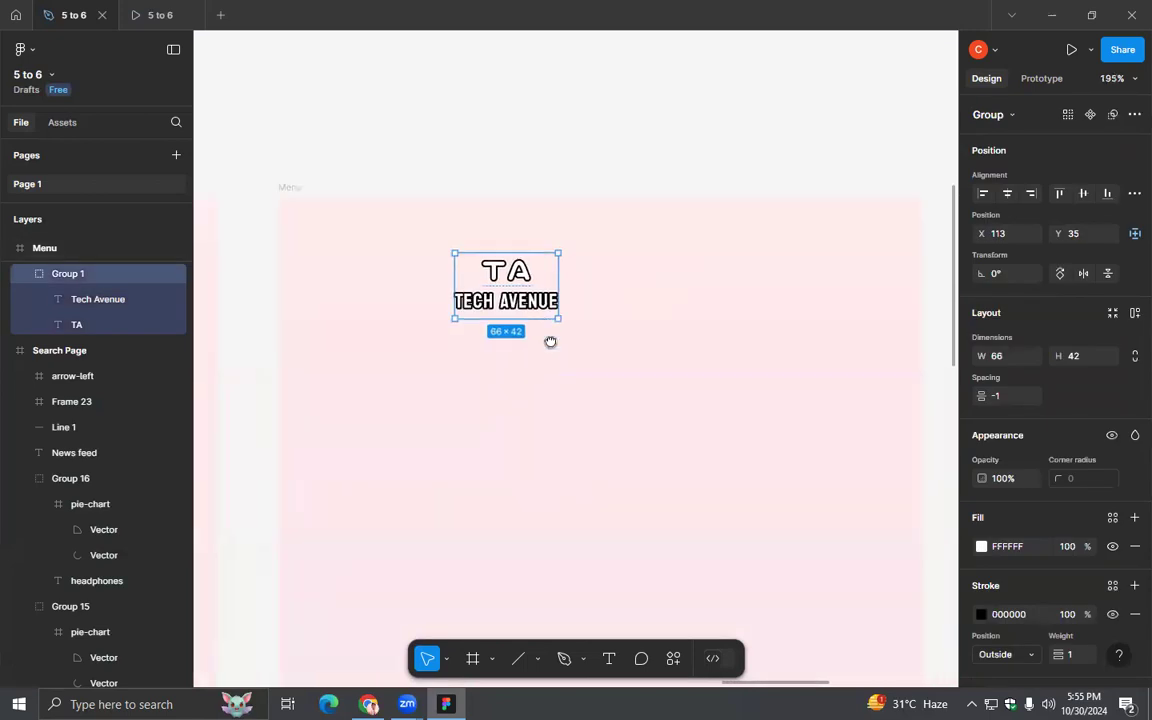
pyautogui.moveTo(535, 278); pyautogui.dragTo(867, 230)
pyautogui.moveTo(774, 370); pyautogui.dragTo(762, 275)
pyautogui.scroll(-4, 766, 311)
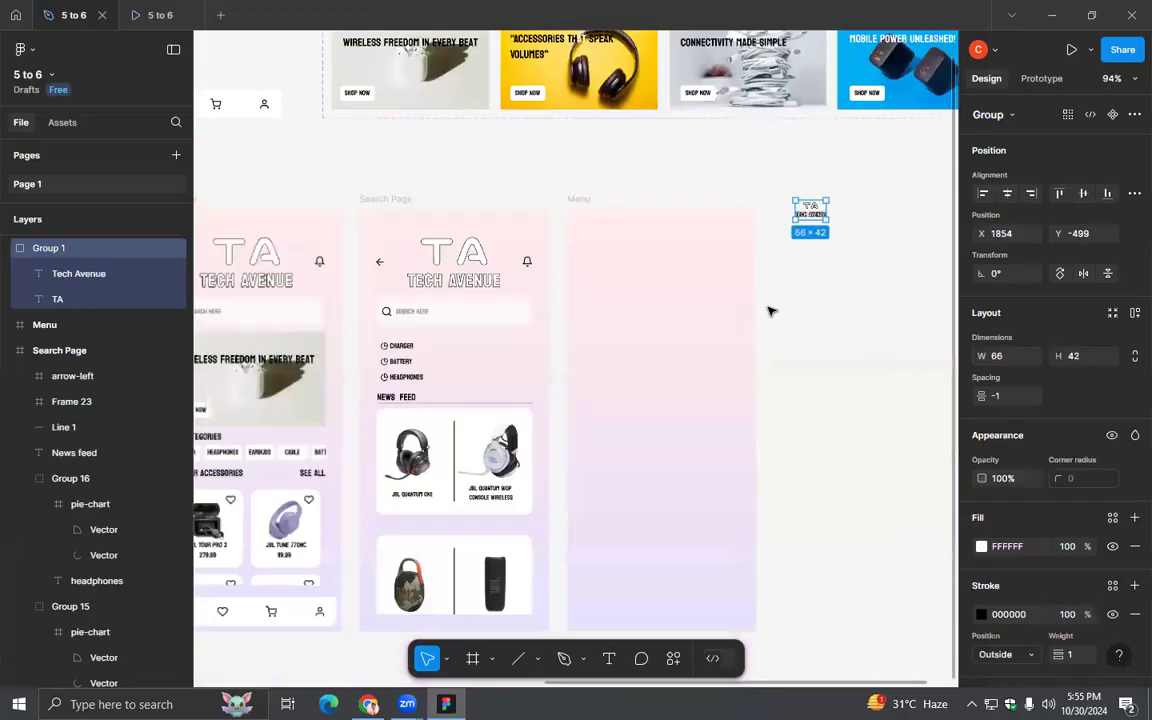
pyautogui.click(715, 316)
pyautogui.moveTo(758, 318); pyautogui.dragTo(712, 318)
pyautogui.click(724, 332)
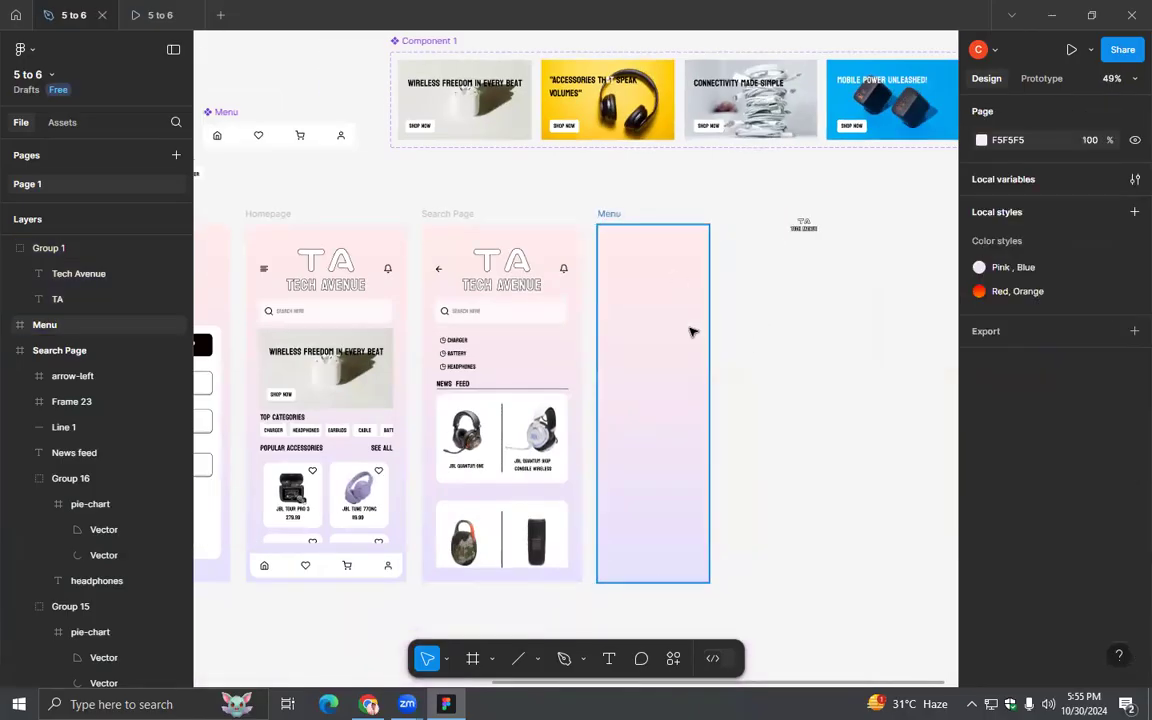
pyautogui.click(692, 332)
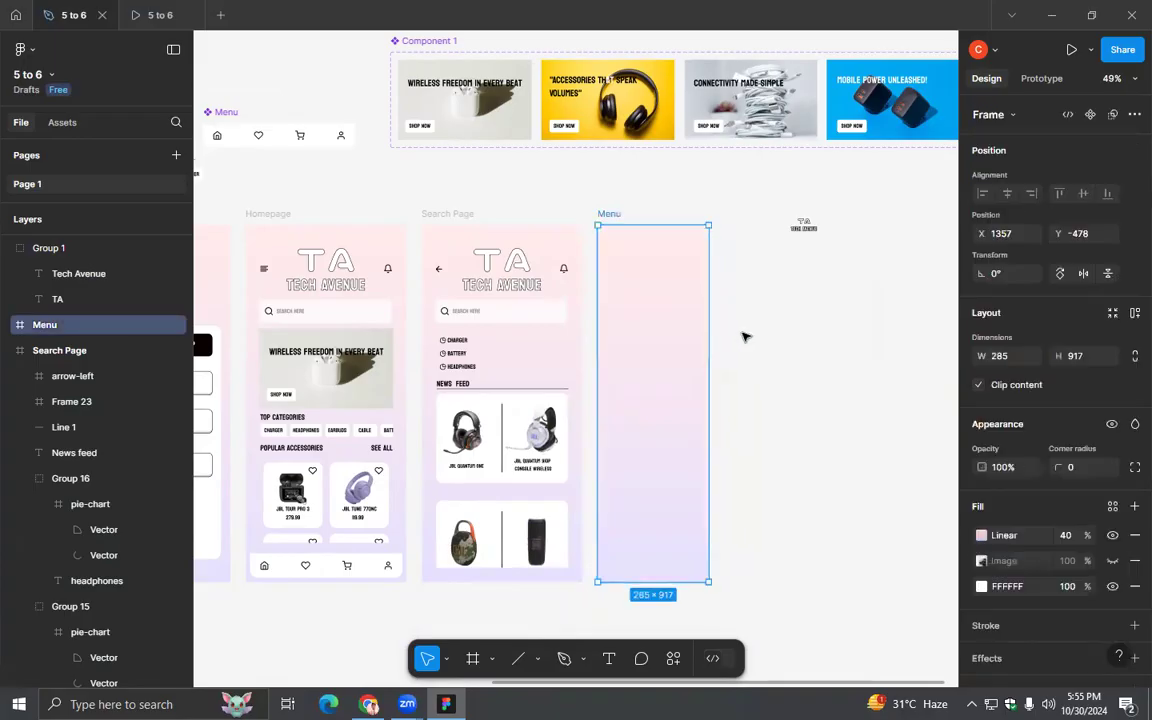
pyautogui.click(745, 337)
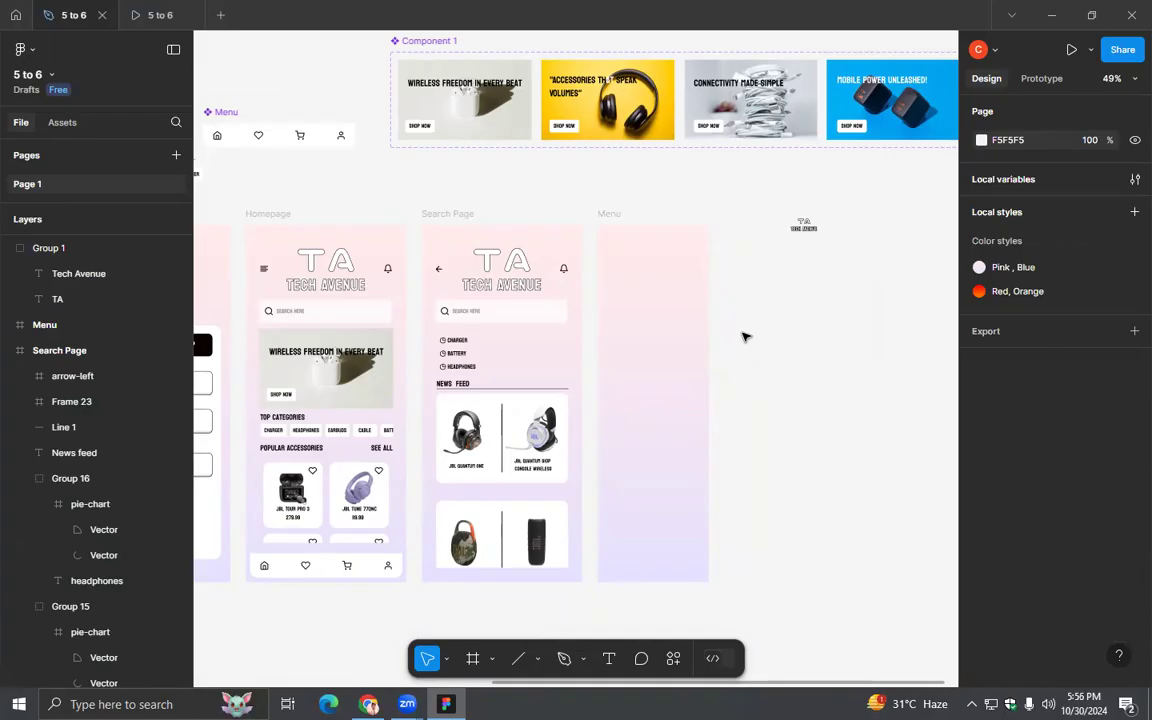
# - Put the logo group back in the narrowed Menu frame, centred horizontally near its upper edge
pyautogui.moveTo(800, 228); pyautogui.dragTo(652, 256)
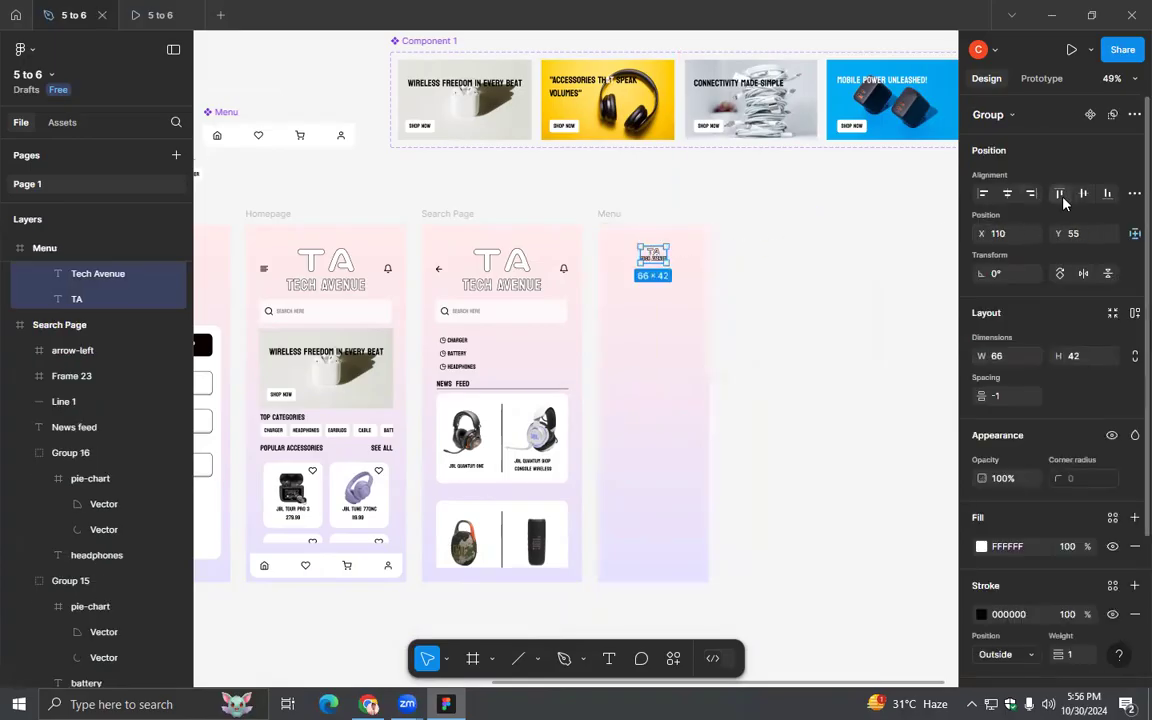
pyautogui.click(772, 295)
pyautogui.moveTo(650, 249); pyautogui.dragTo(655, 262)
pyautogui.click(746, 334)
# - Insert an instance of the local Frame 6 component (CHARGER) near the lower edge of the Menu frame
pyautogui.scroll(3, 746, 334)
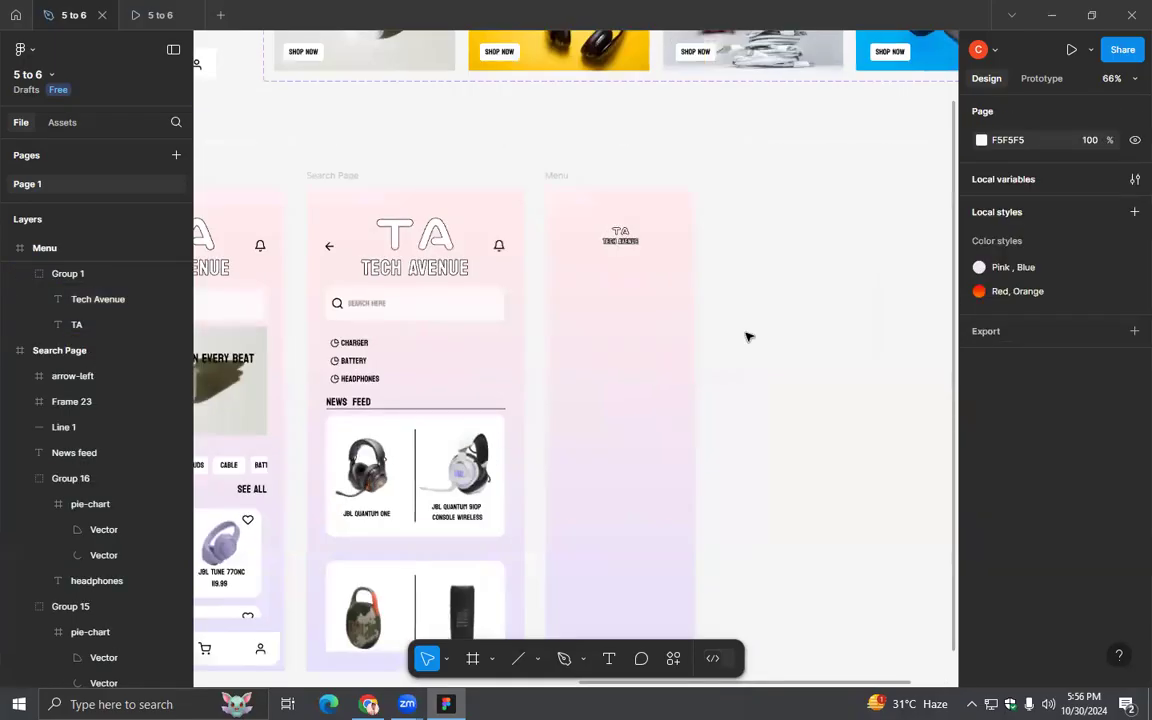
pyautogui.moveTo(725, 467); pyautogui.dragTo(725, 371)
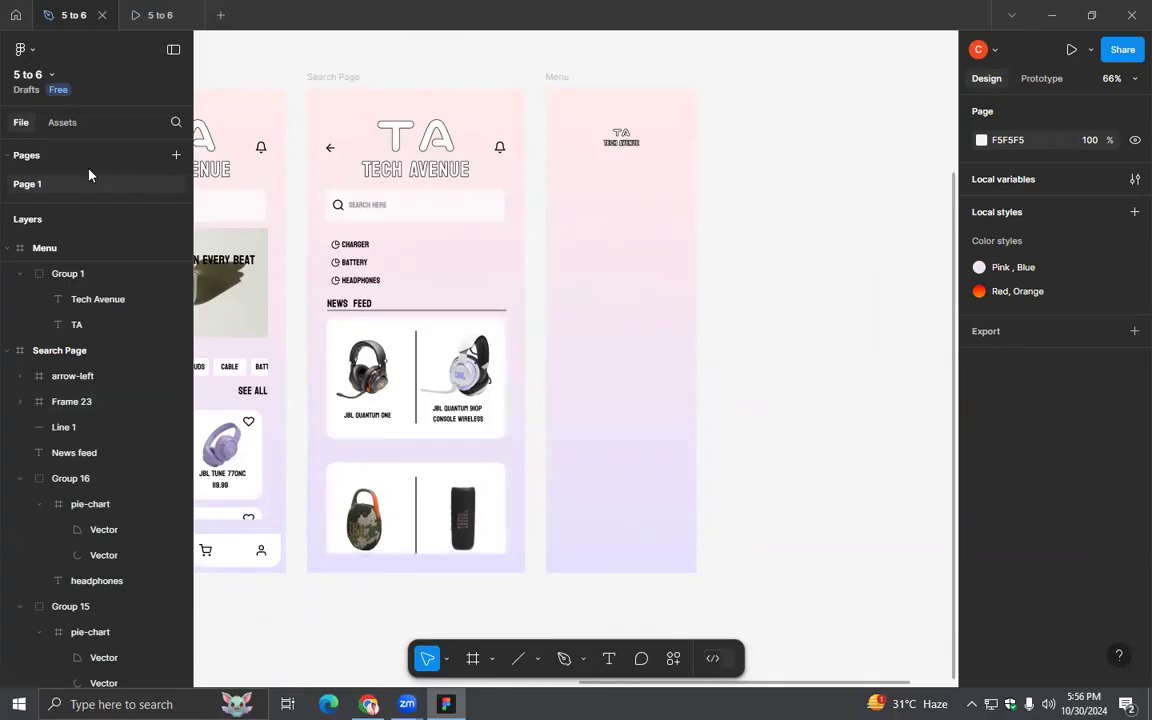
pyautogui.click(65, 124)
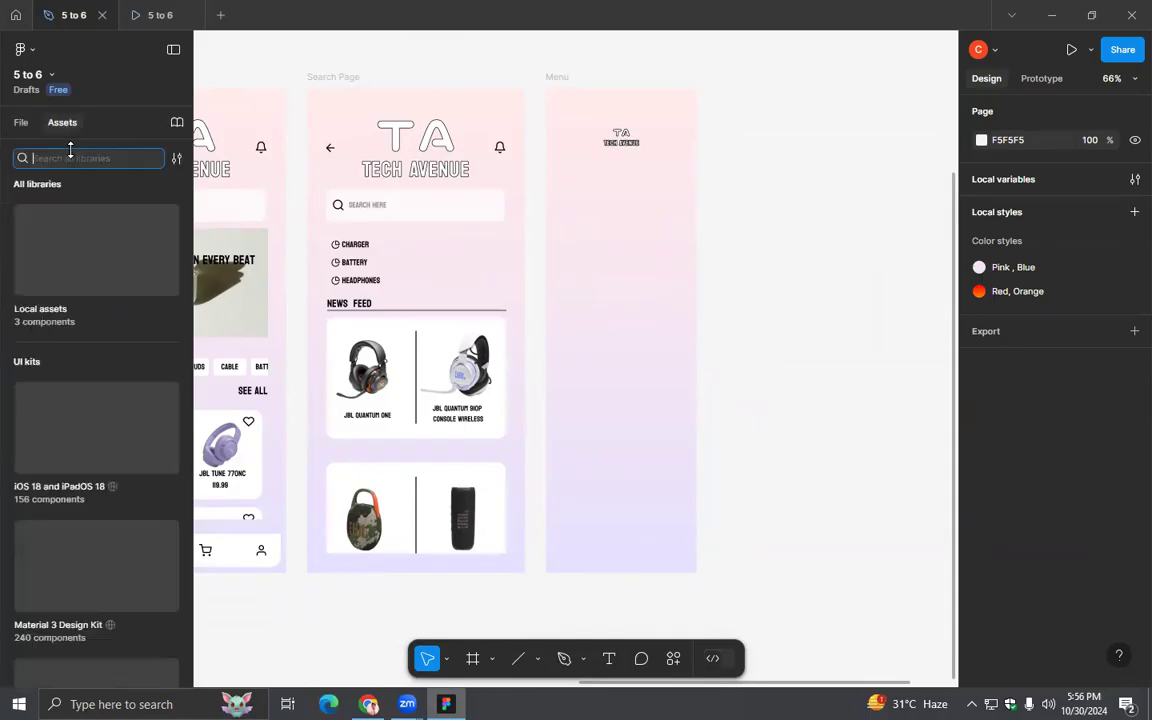
pyautogui.click(60, 294)
pyautogui.moveTo(126, 257); pyautogui.dragTo(609, 532)
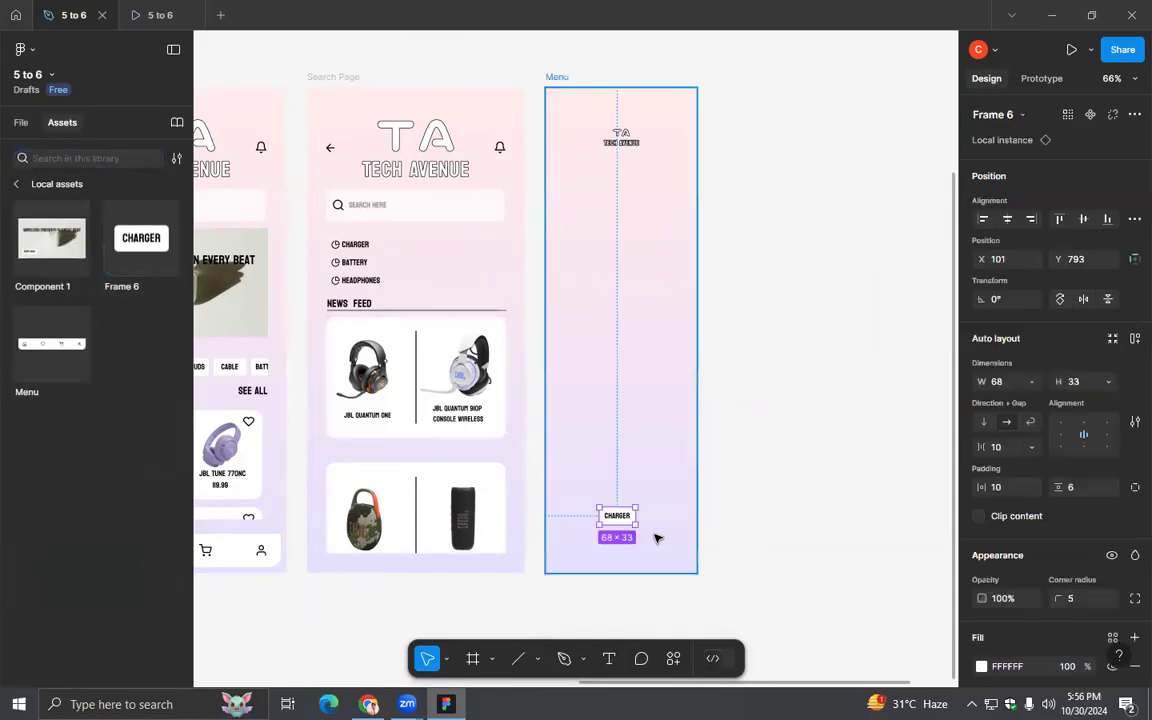
# - Enlarge the CHARGER button on the Menu page to 106 × 41 and centre it horizontally in the frame
pyautogui.scroll(2, 656, 539)
pyautogui.scroll(2, 656, 539)
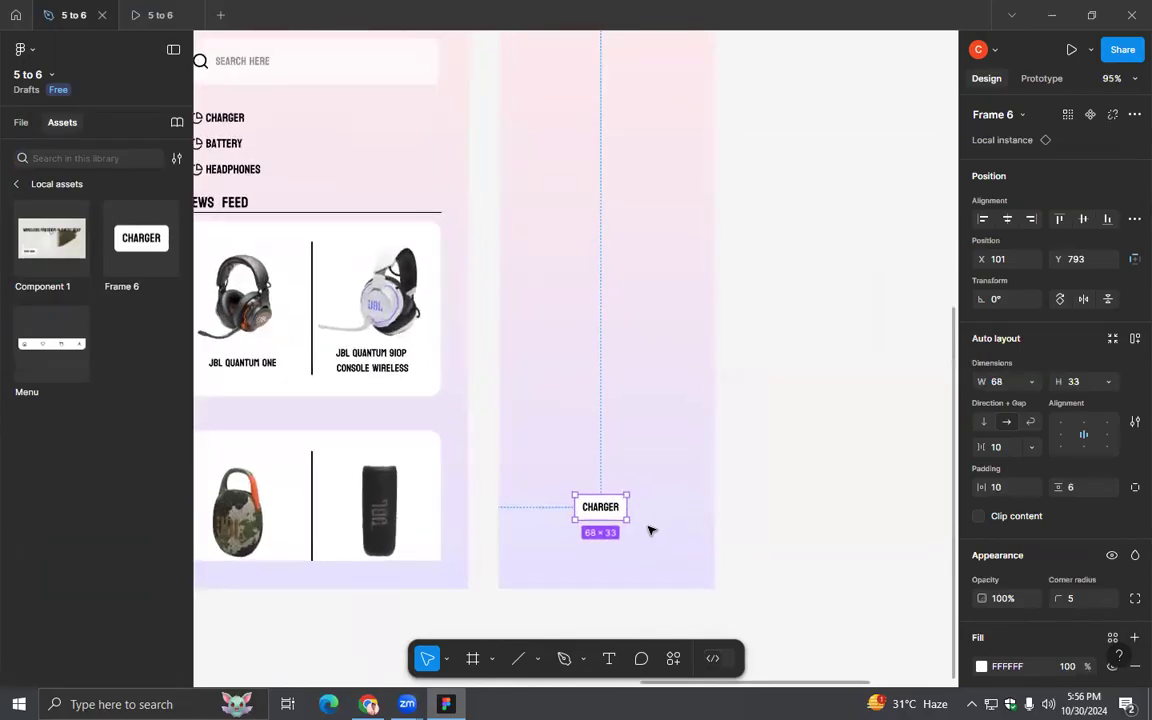
pyautogui.moveTo(628, 507); pyautogui.dragTo(627, 539)
pyautogui.click(645, 571)
pyautogui.click(1009, 221)
# - Change the Menu page button's label from CHARGER to LOG OUT
pyautogui.click(656, 508)
pyautogui.scroll(5, 607, 525)
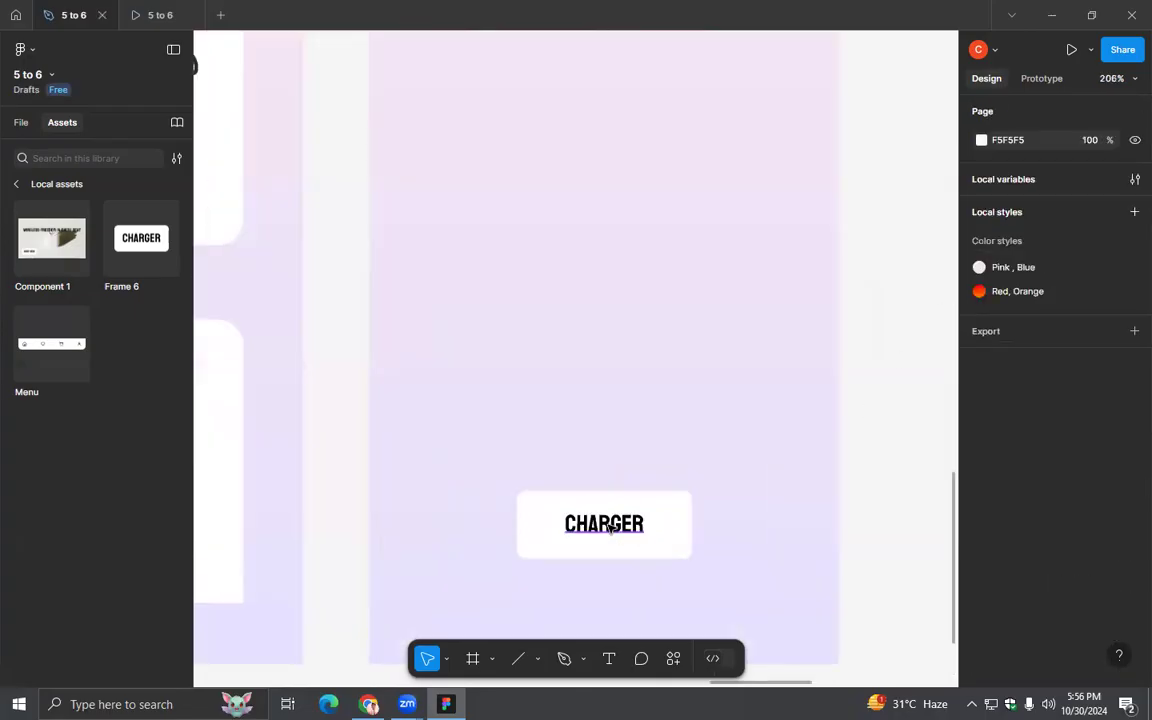
pyautogui.doubleClick(607, 525)
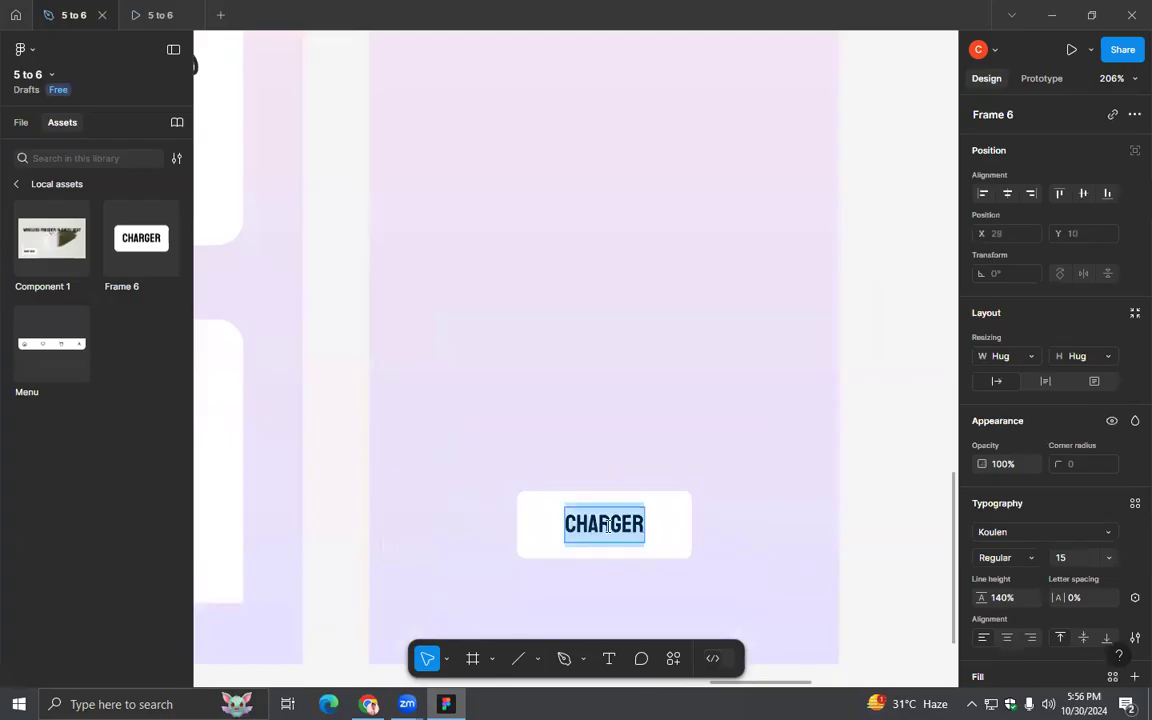
pyautogui.write('LOG OUT')
pyautogui.click(761, 540)
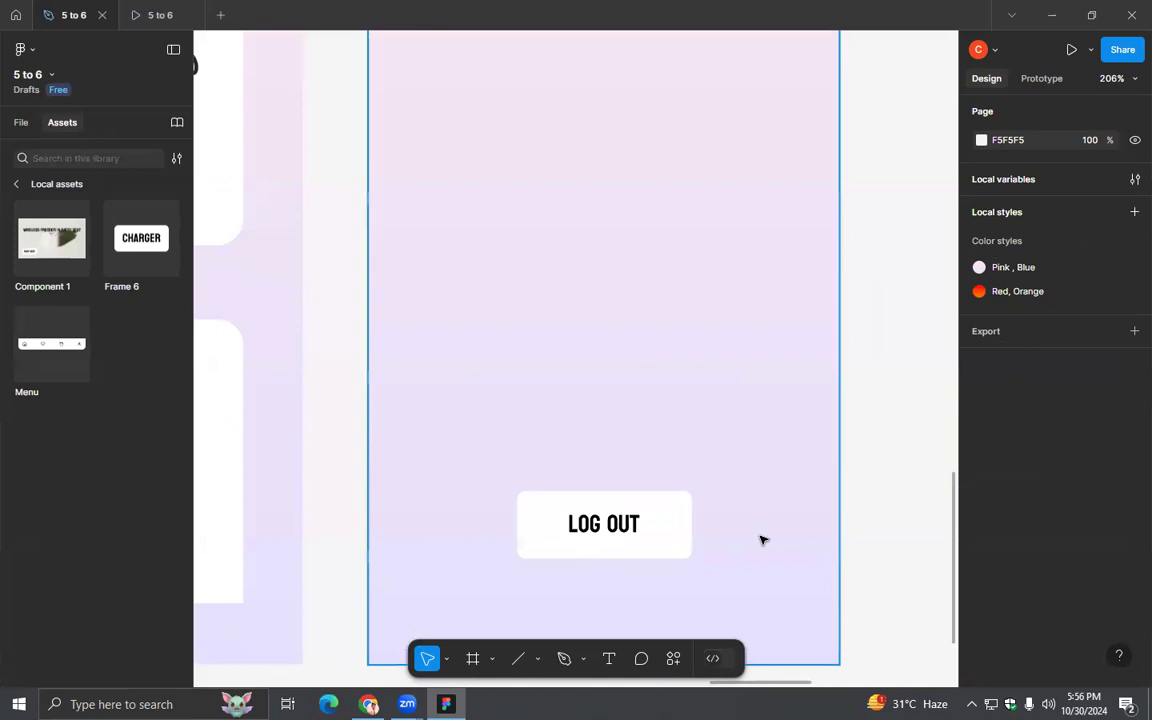
# - Move the LOG OUT button slightly higher in the Menu frame, to X 90 and Y 796
pyautogui.scroll(-8, 761, 540)
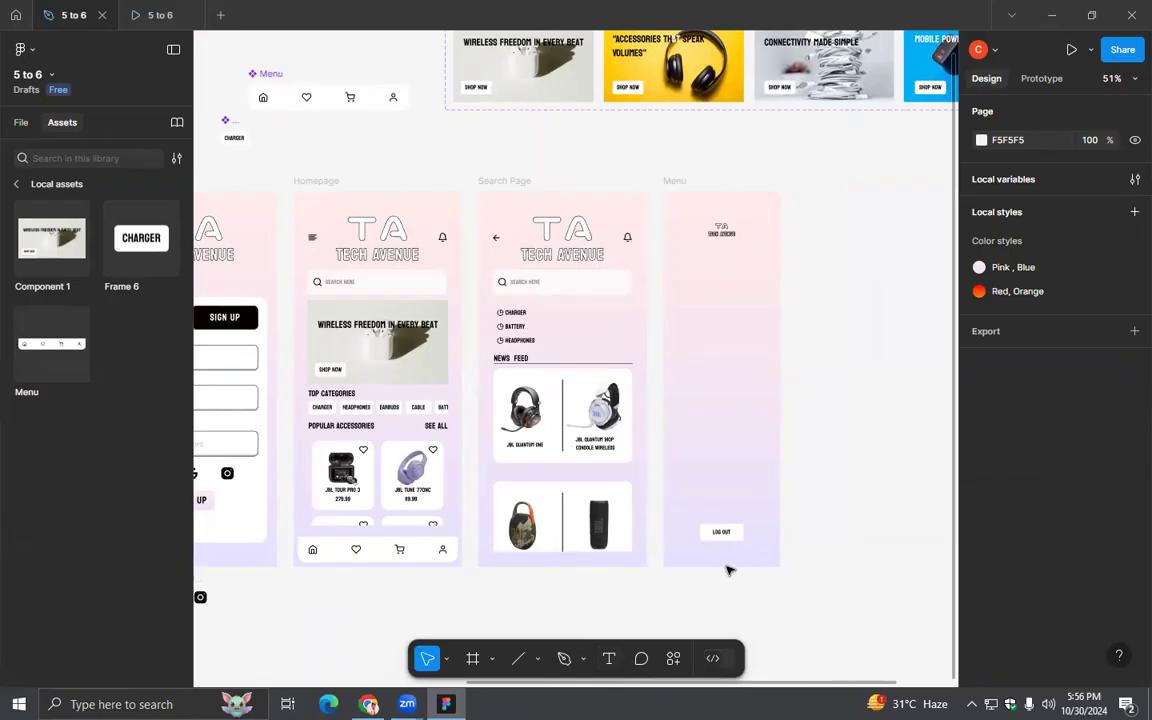
pyautogui.moveTo(738, 548); pyautogui.dragTo(754, 567)
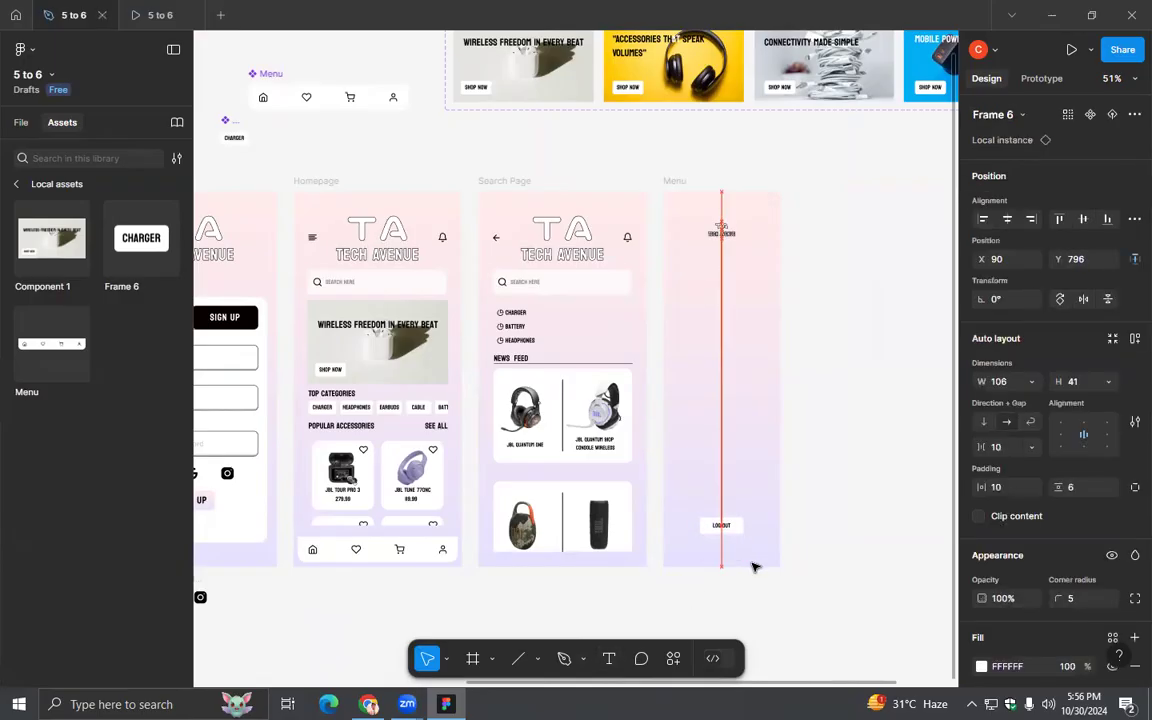
pyautogui.click(633, 598)
pyautogui.click(608, 658)
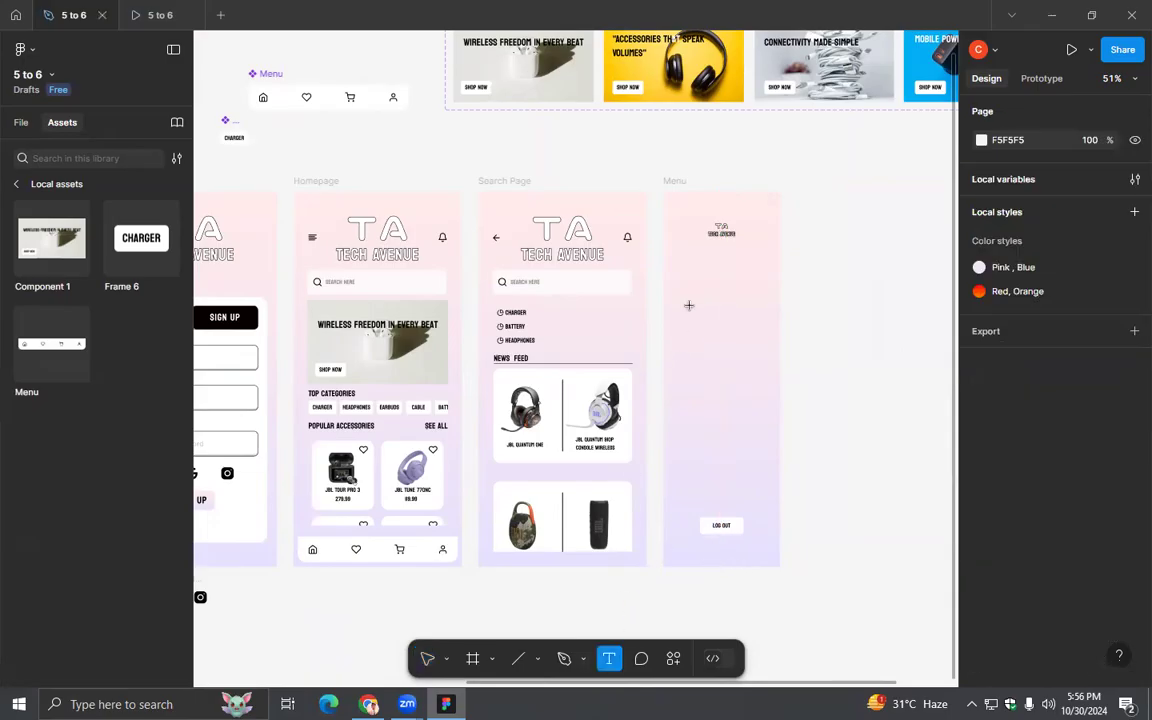
pyautogui.press('v')
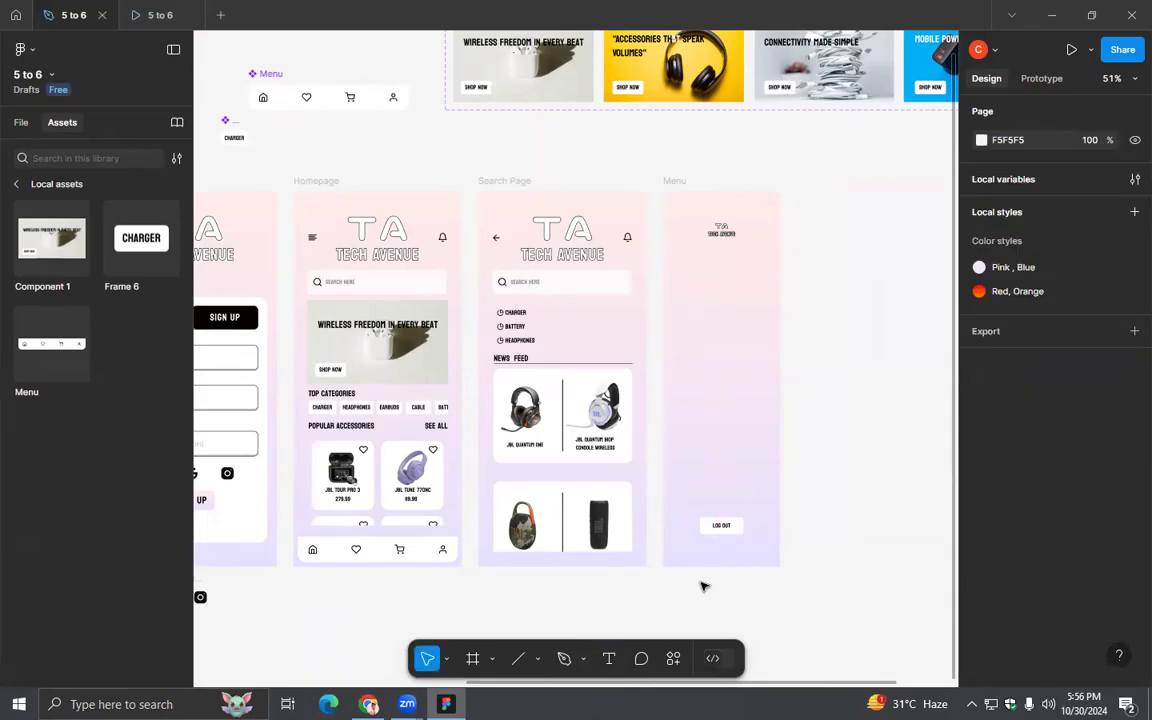
pyautogui.scroll(-5, 724, 585)
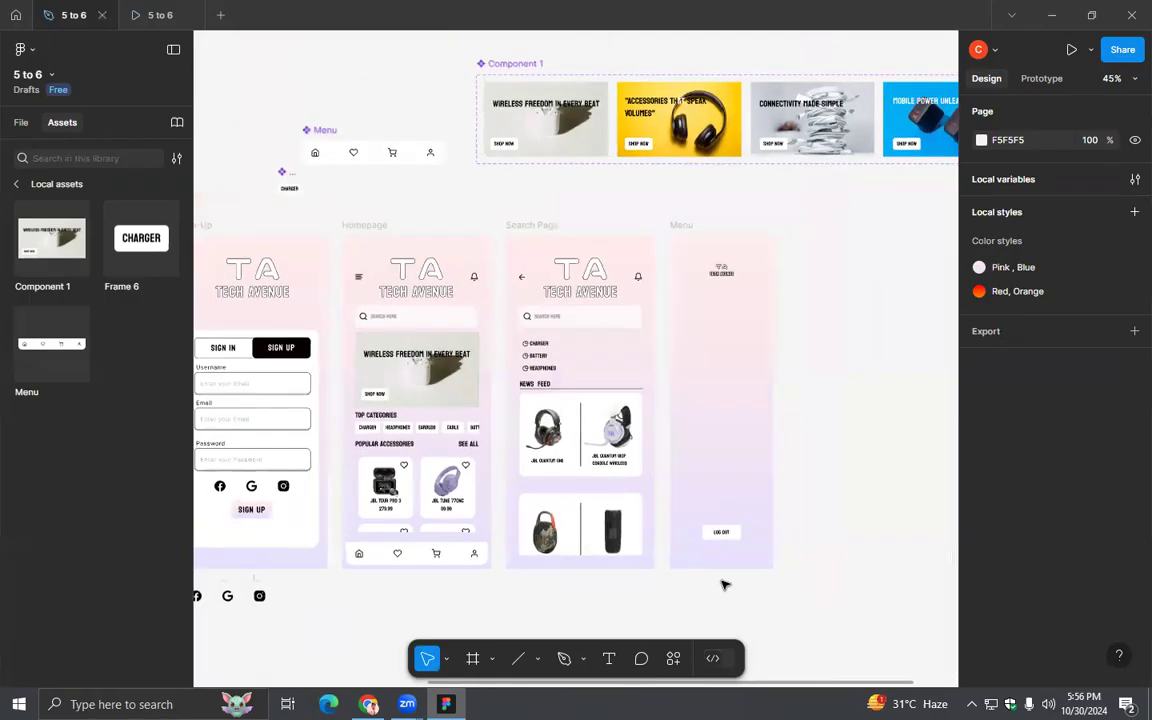